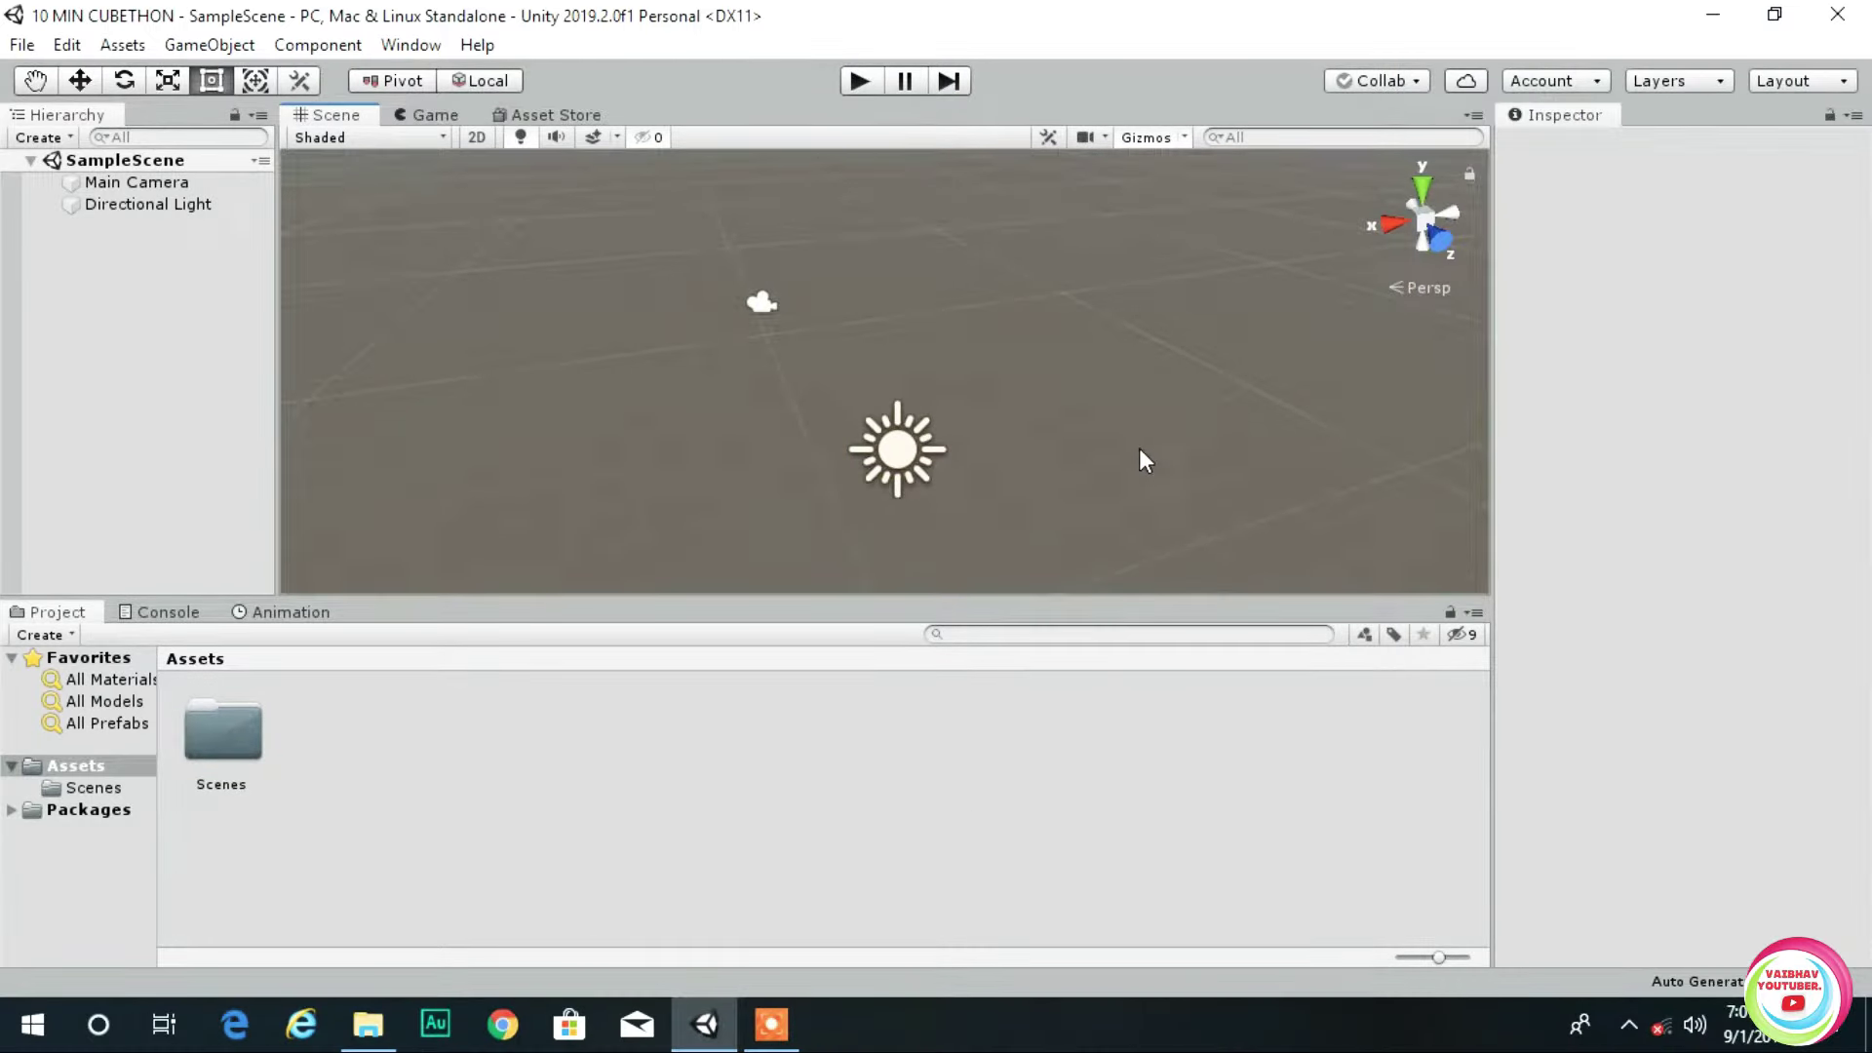
- Add a 3D cube to the scene and name it GROUND
right_click_drag(1145, 460, 751, 441)
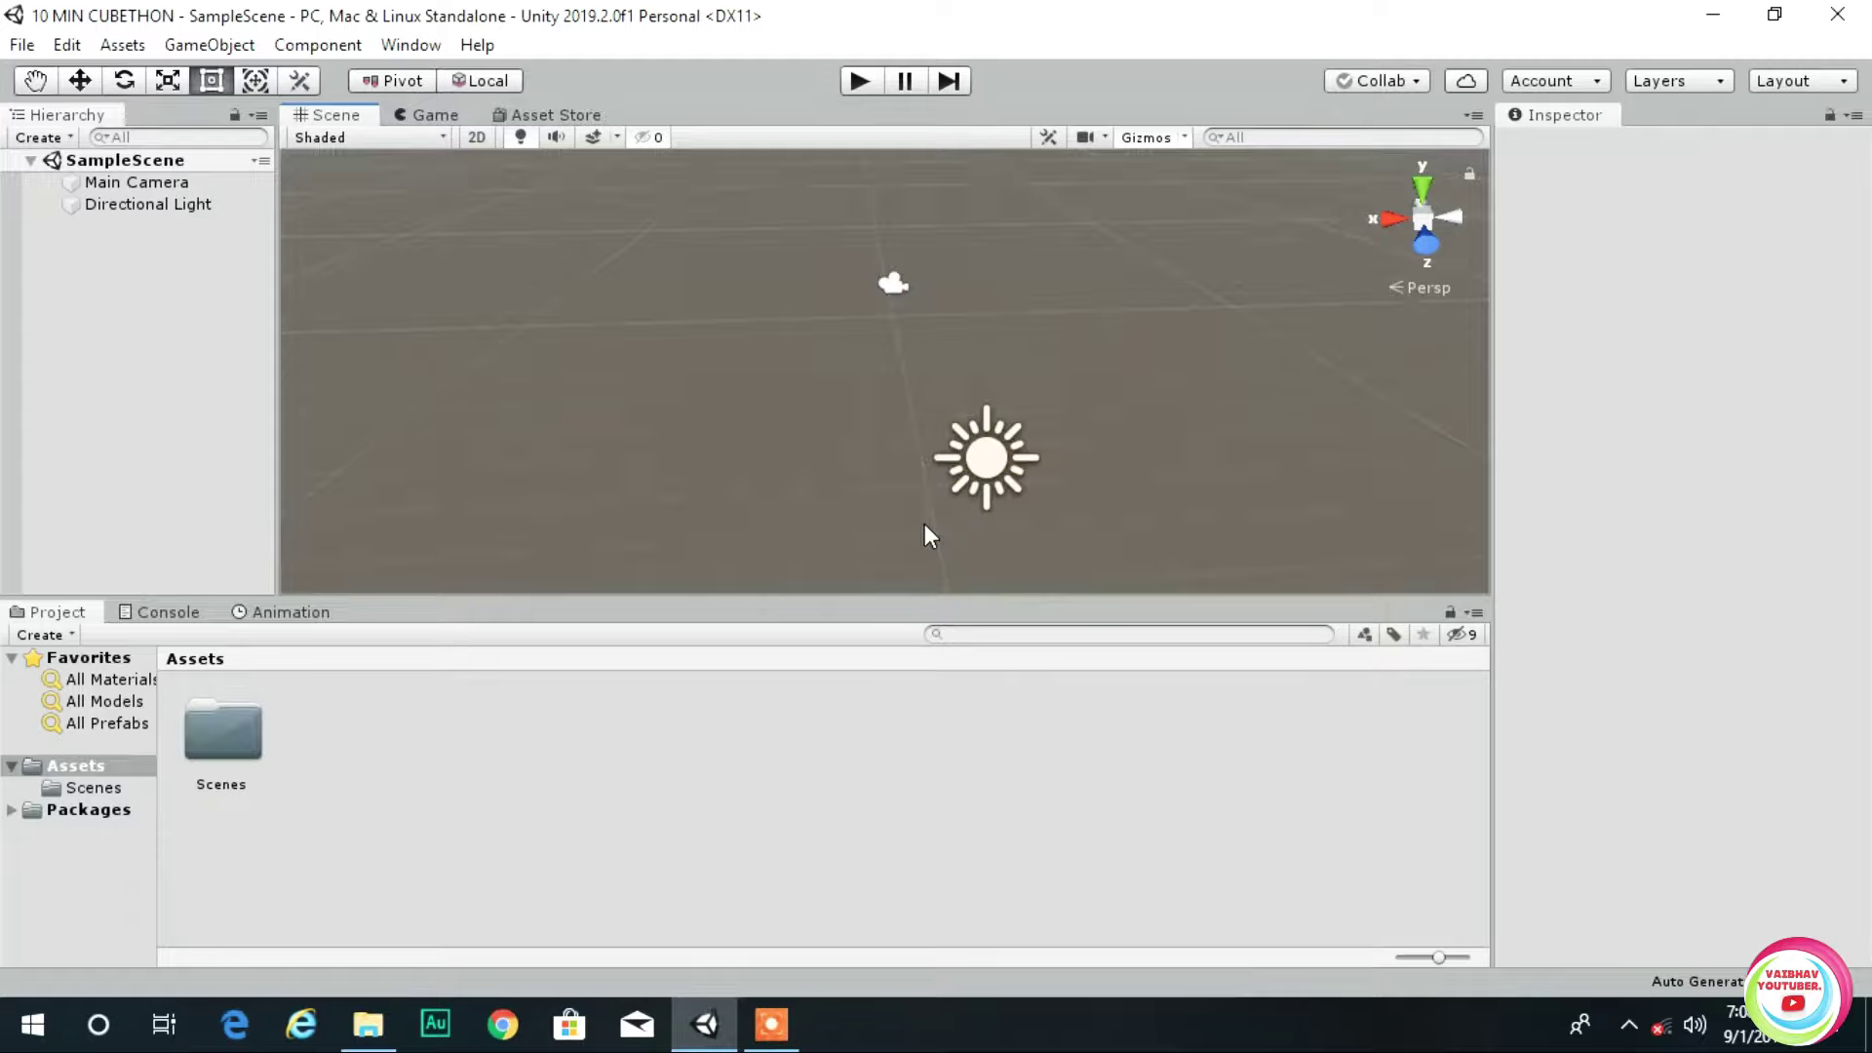
right_click(137, 411)
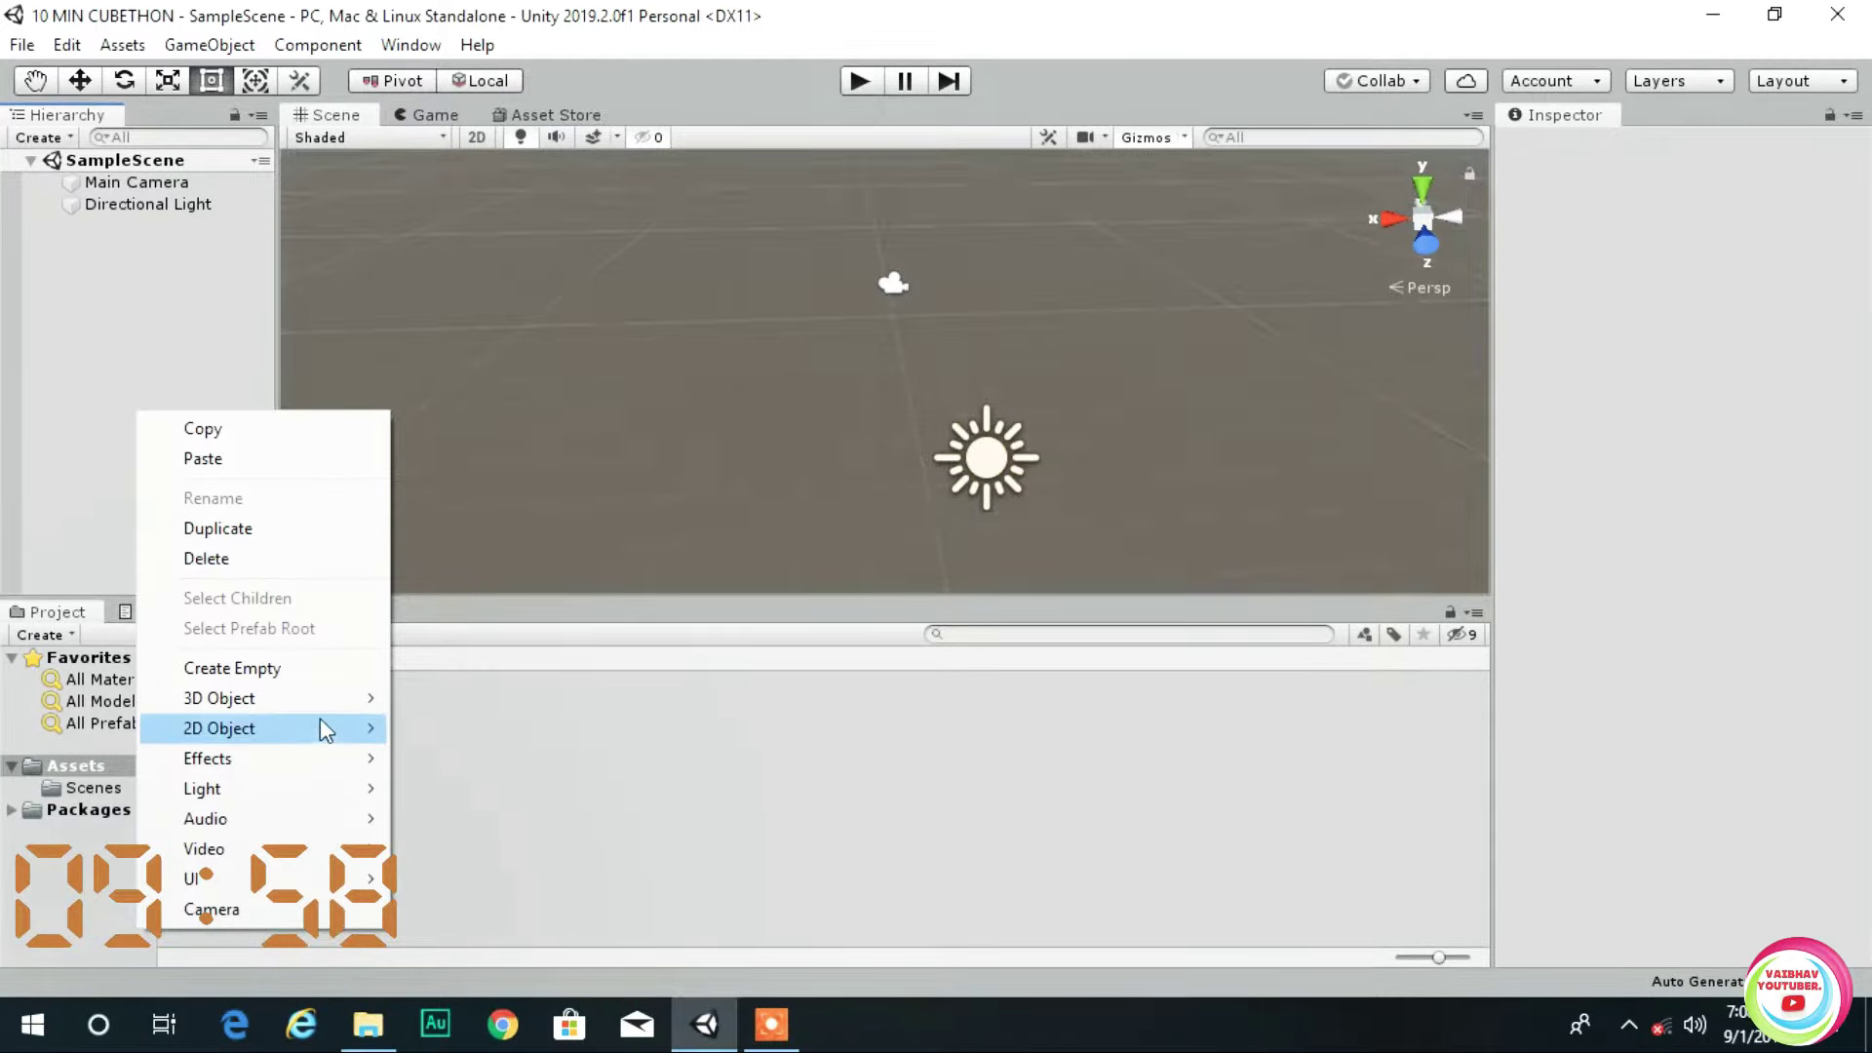
mouse_move(320, 699)
left_click(424, 698)
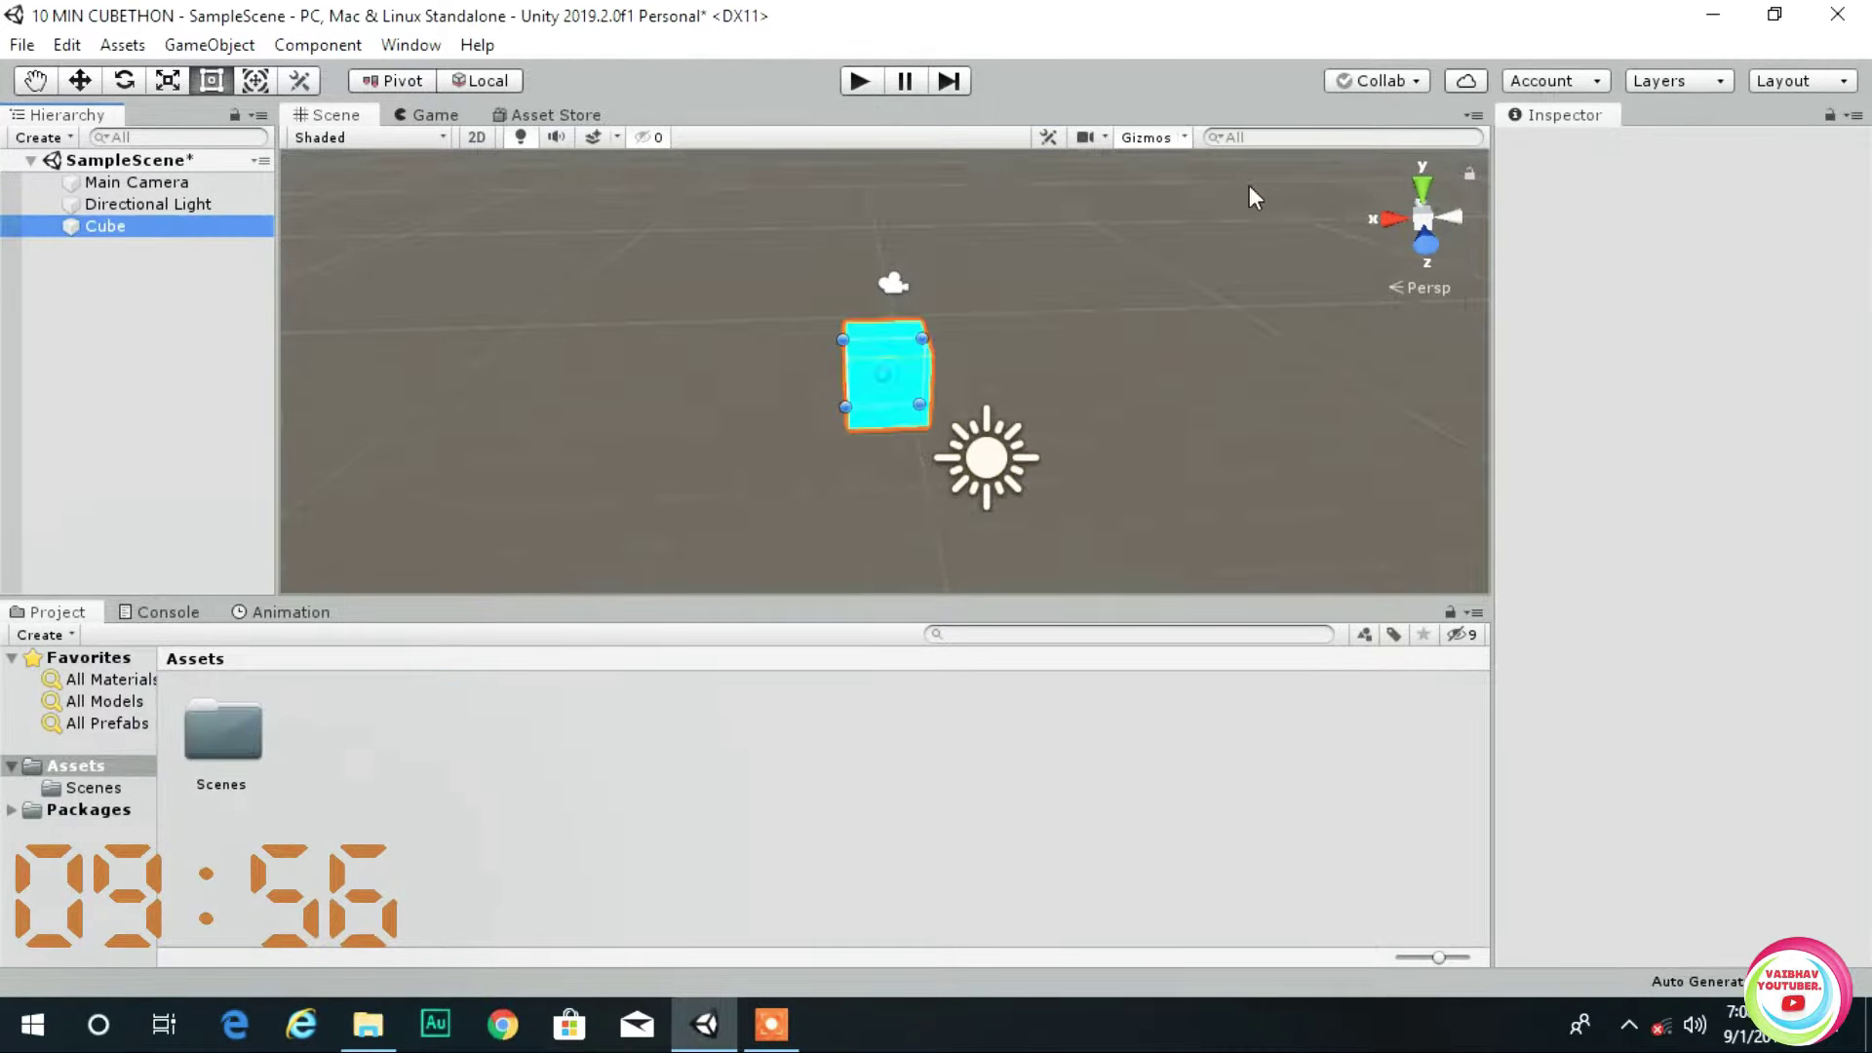
left_click(1703, 151)
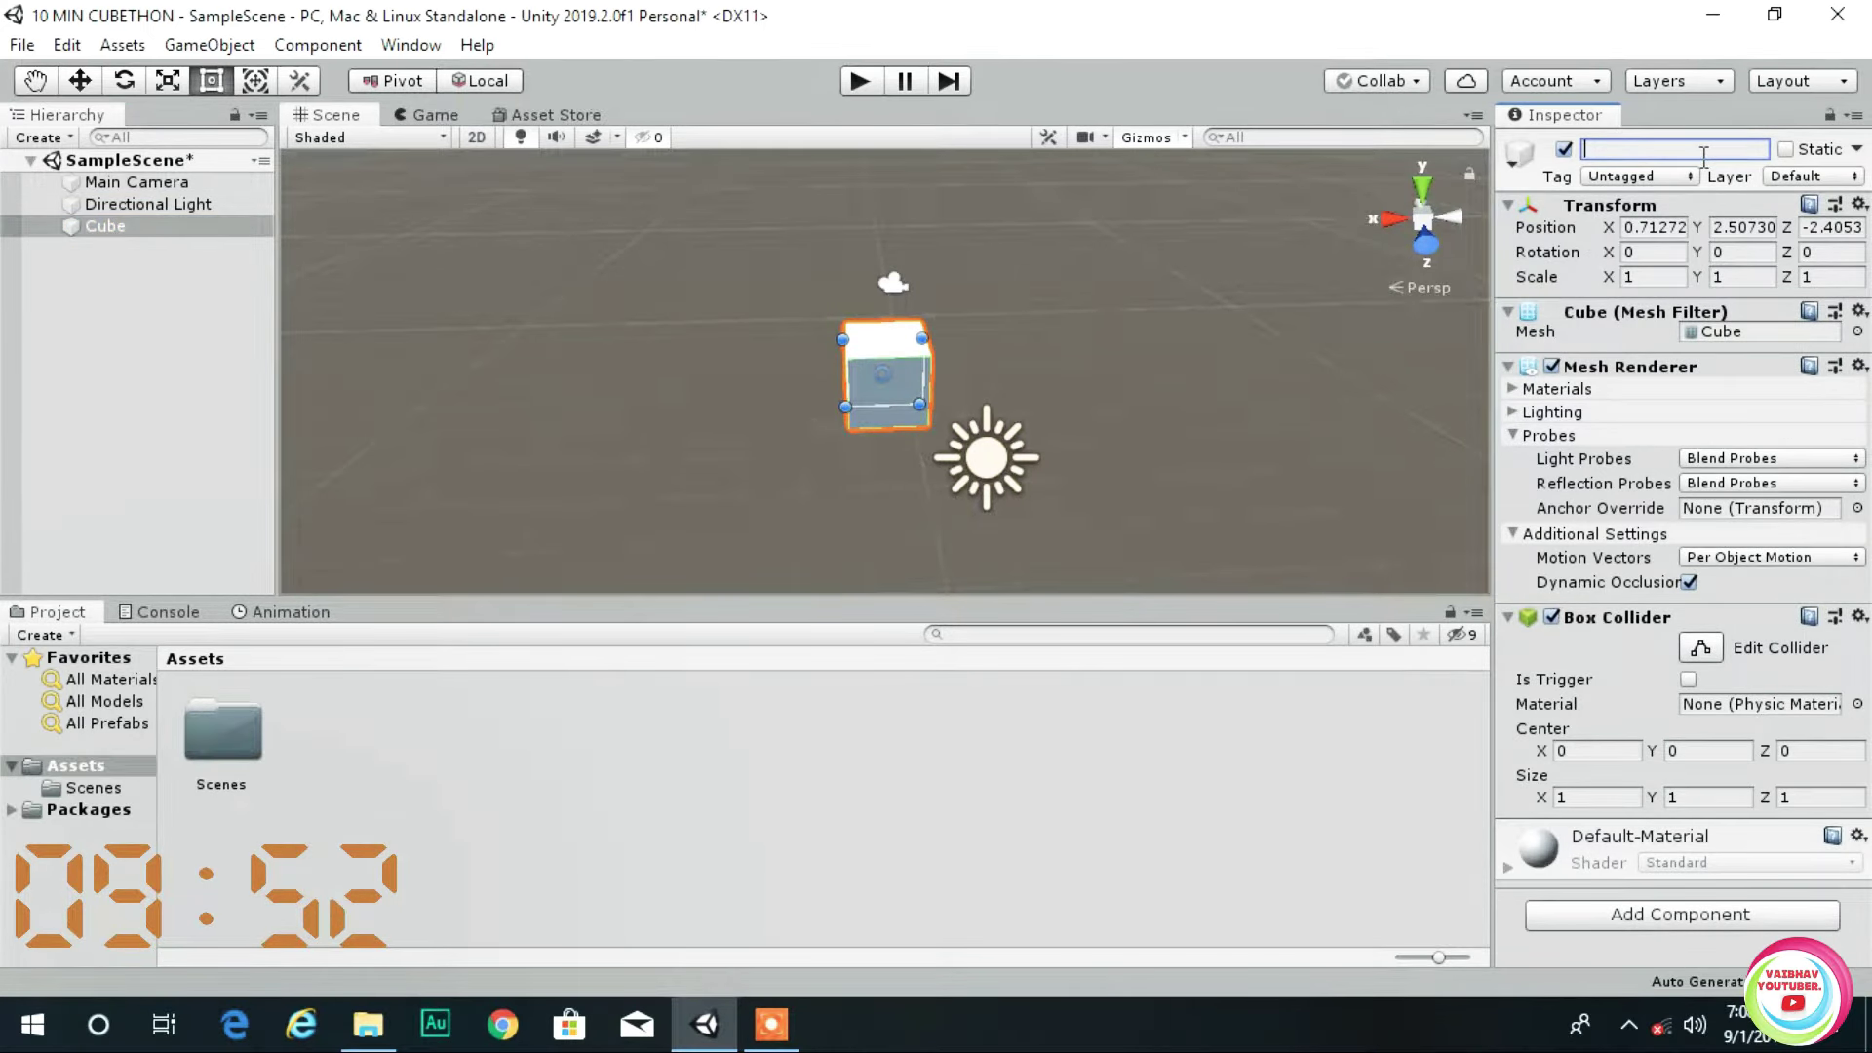
type("GROUND")
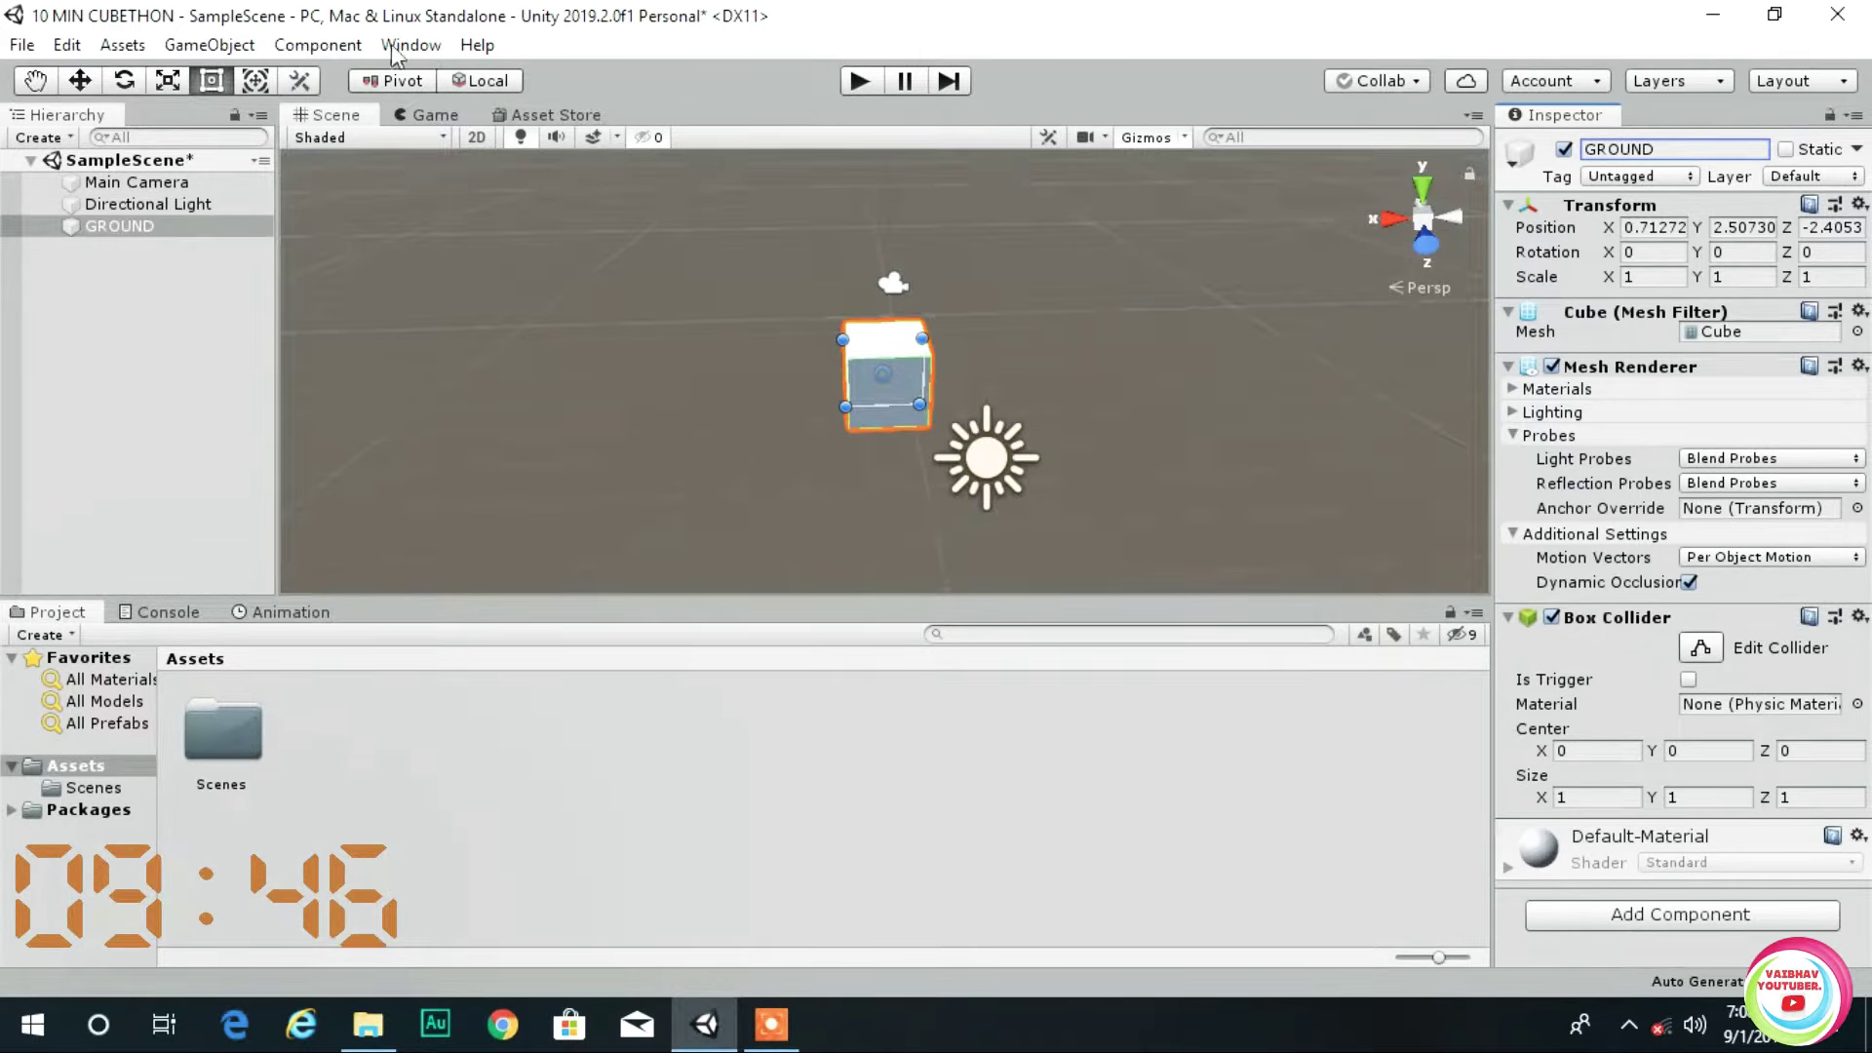
- Stretch the GROUND cube to a scale of about 27.8 in Z and 3.6 in X, and preview it in the game view
left_click(183, 80)
scroll(624, 414, "down", 5)
middle_click_drag(624, 413, 725, 438)
left_click_drag(1024, 496, 1008, 310)
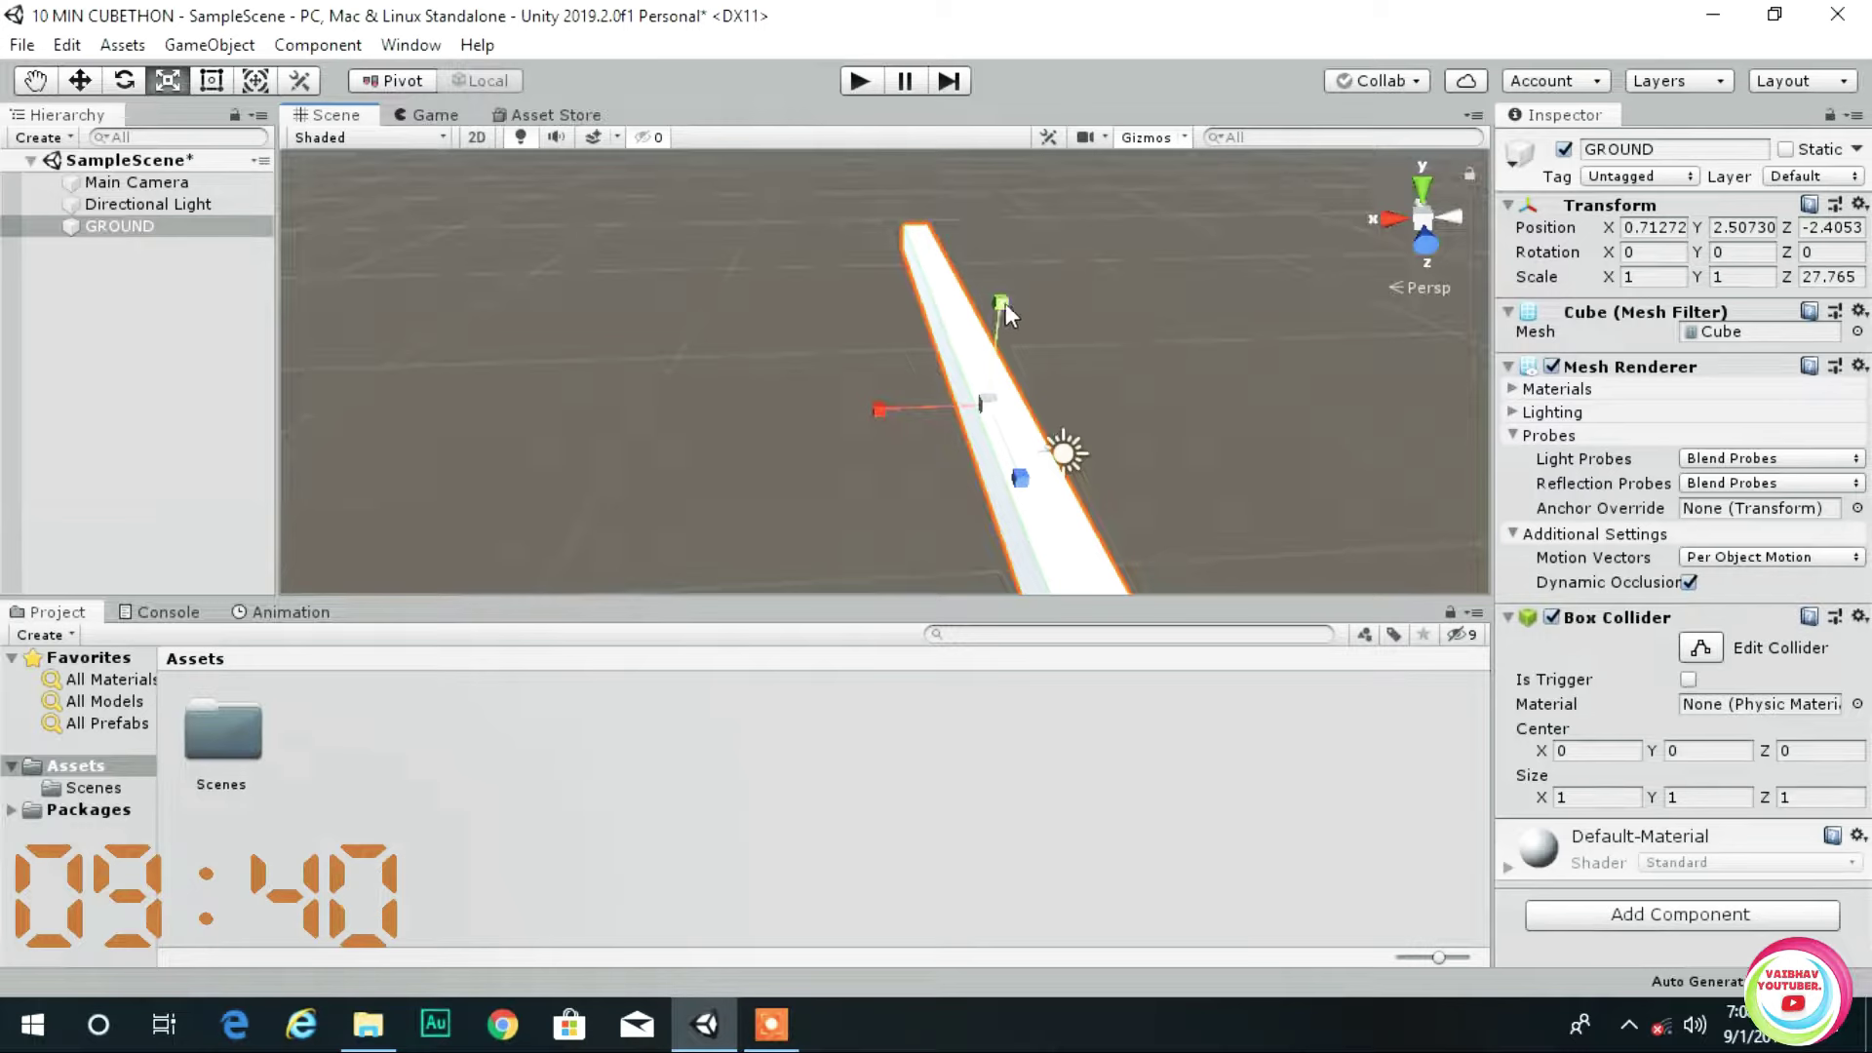
left_click_drag(894, 411, 614, 476)
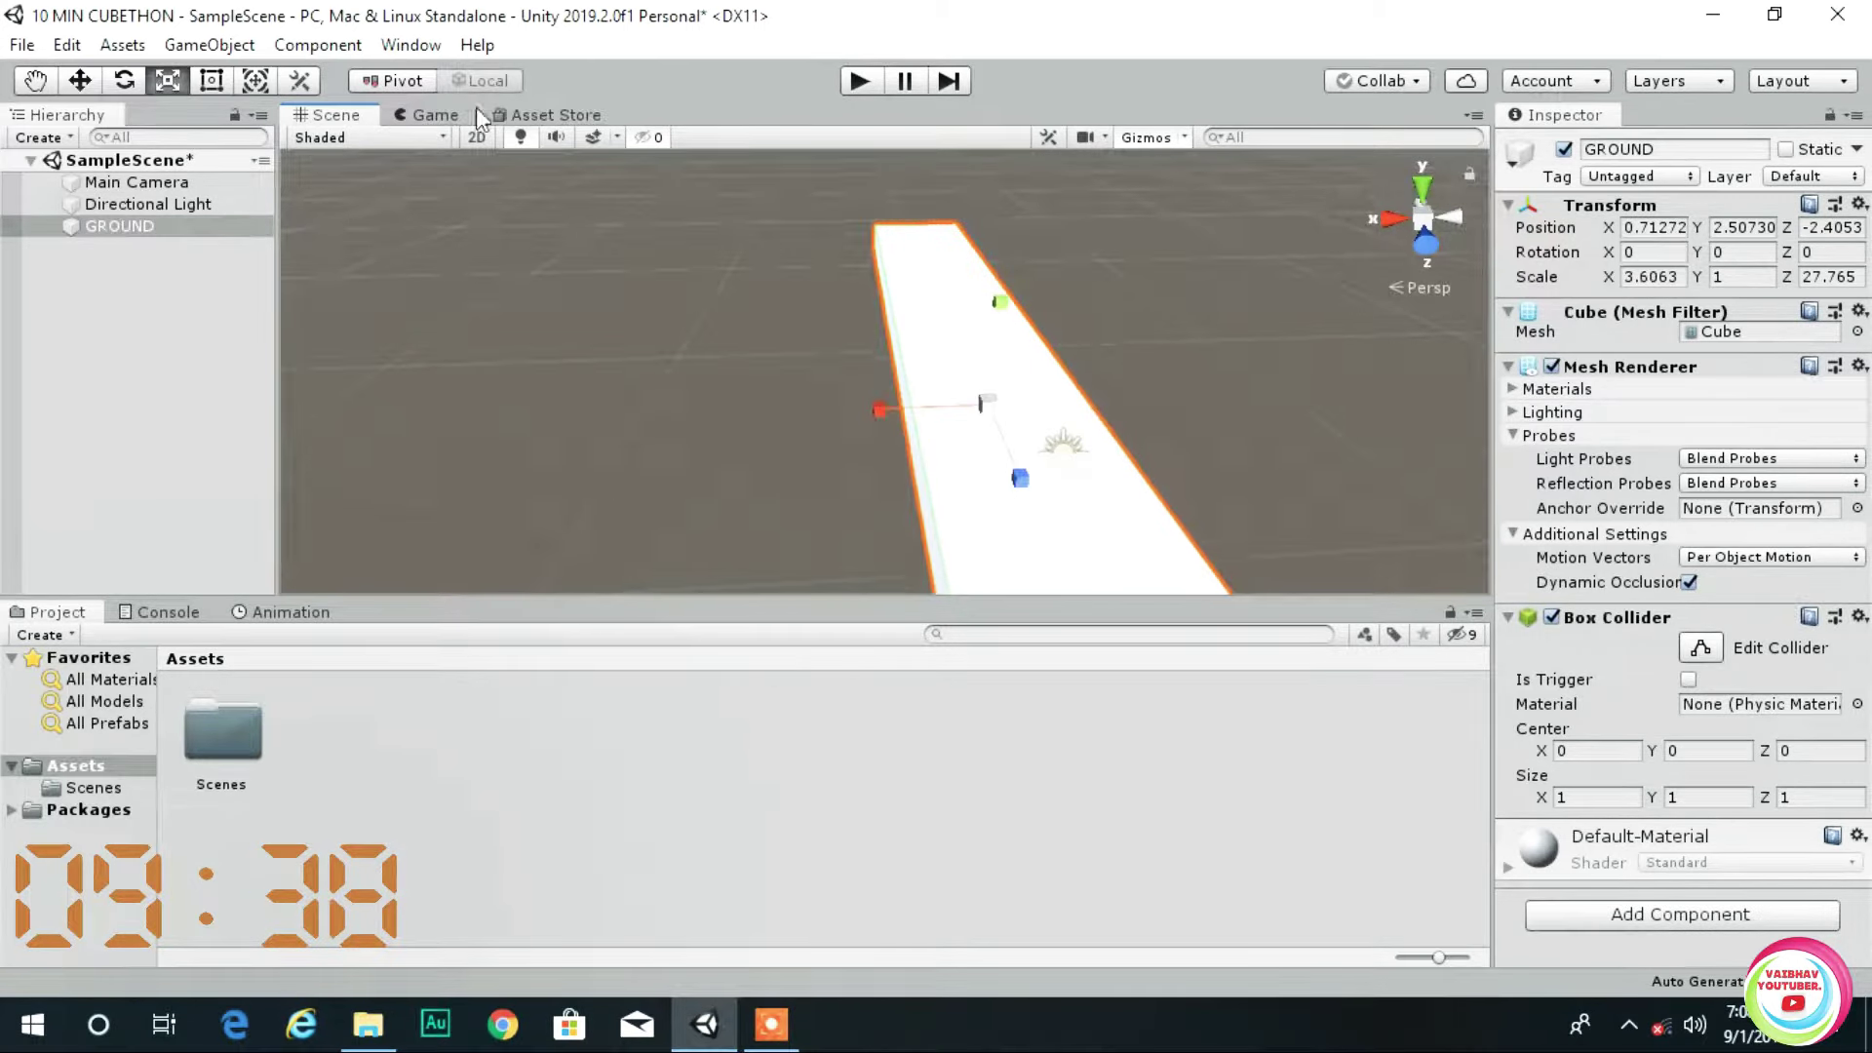
left_click(427, 116)
left_click(322, 116)
- Reset the GROUND cube's transform and rescale it to about 4.2 in X and 20.3 in Z, previewing it in the game view
right_click(1565, 216)
left_click(1599, 222)
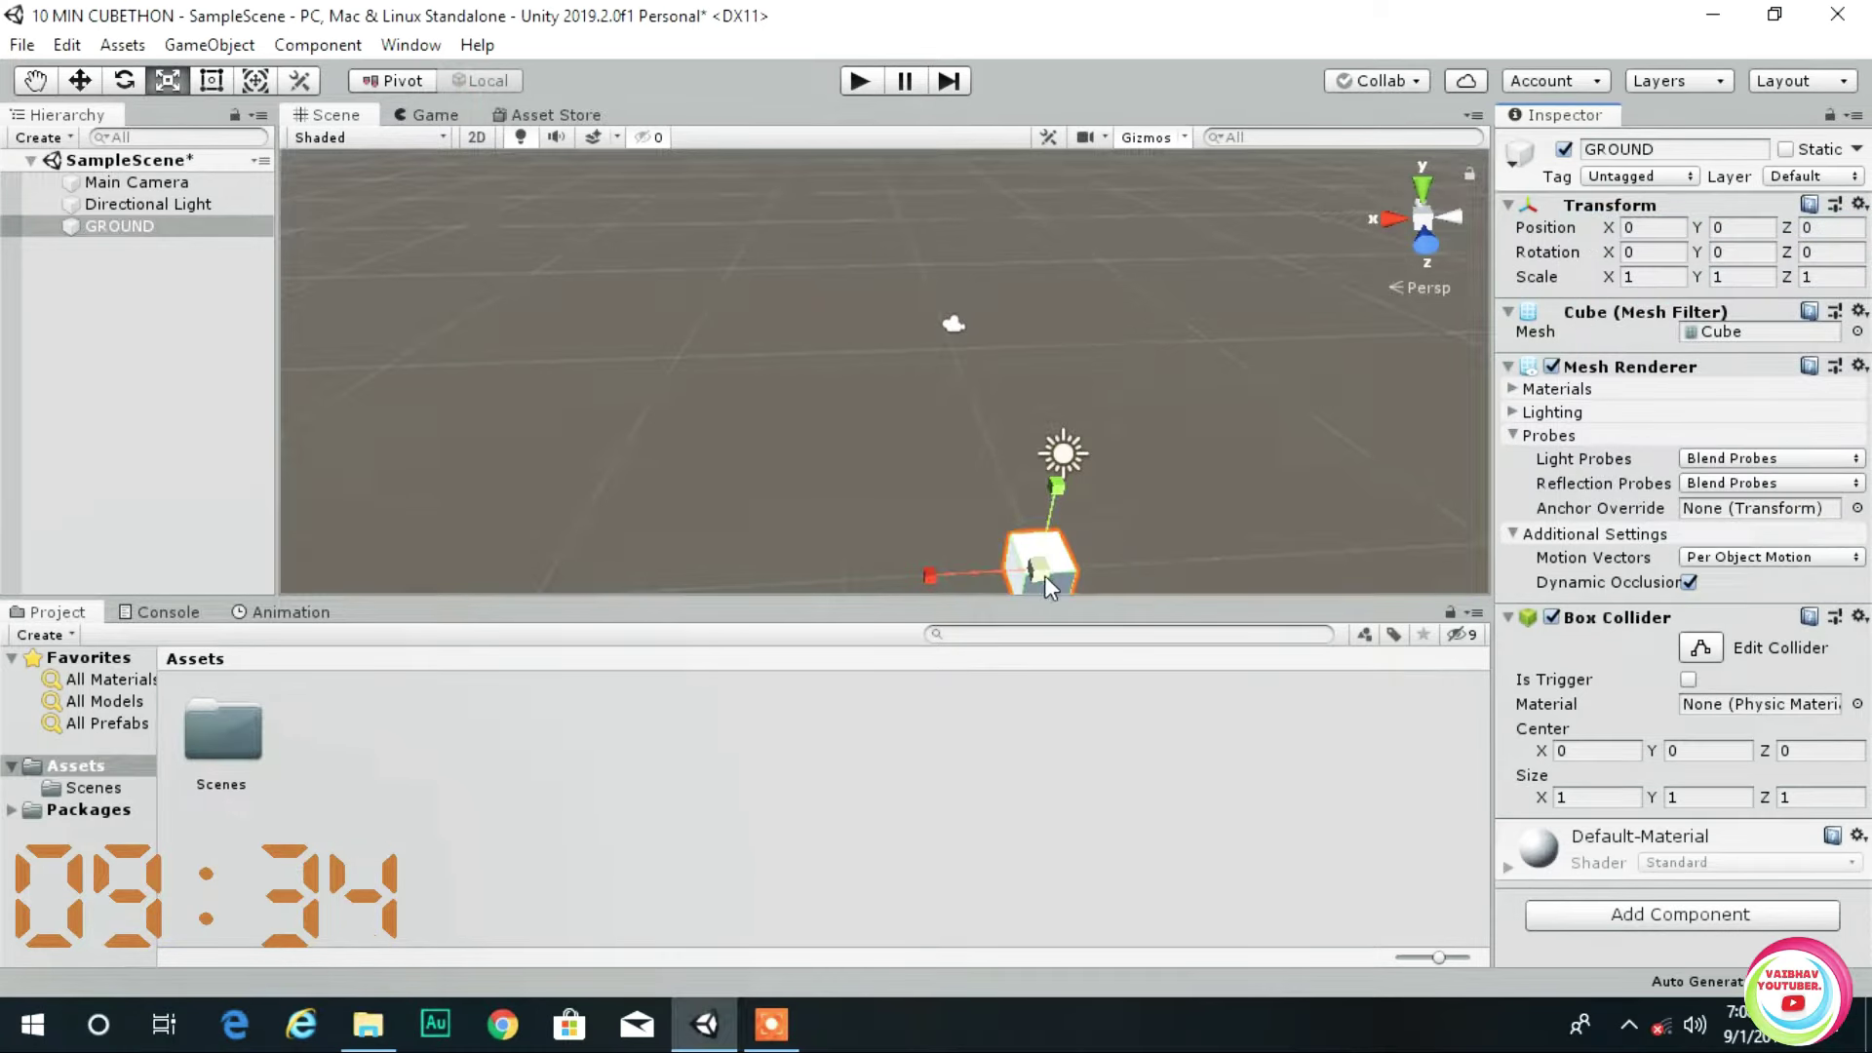
scroll(1091, 525, "down", 1)
scroll(1090, 525, "down", 2)
key("r")
left_click_drag(950, 560, 980, 673)
left_click_drag(815, 441, 478, 547)
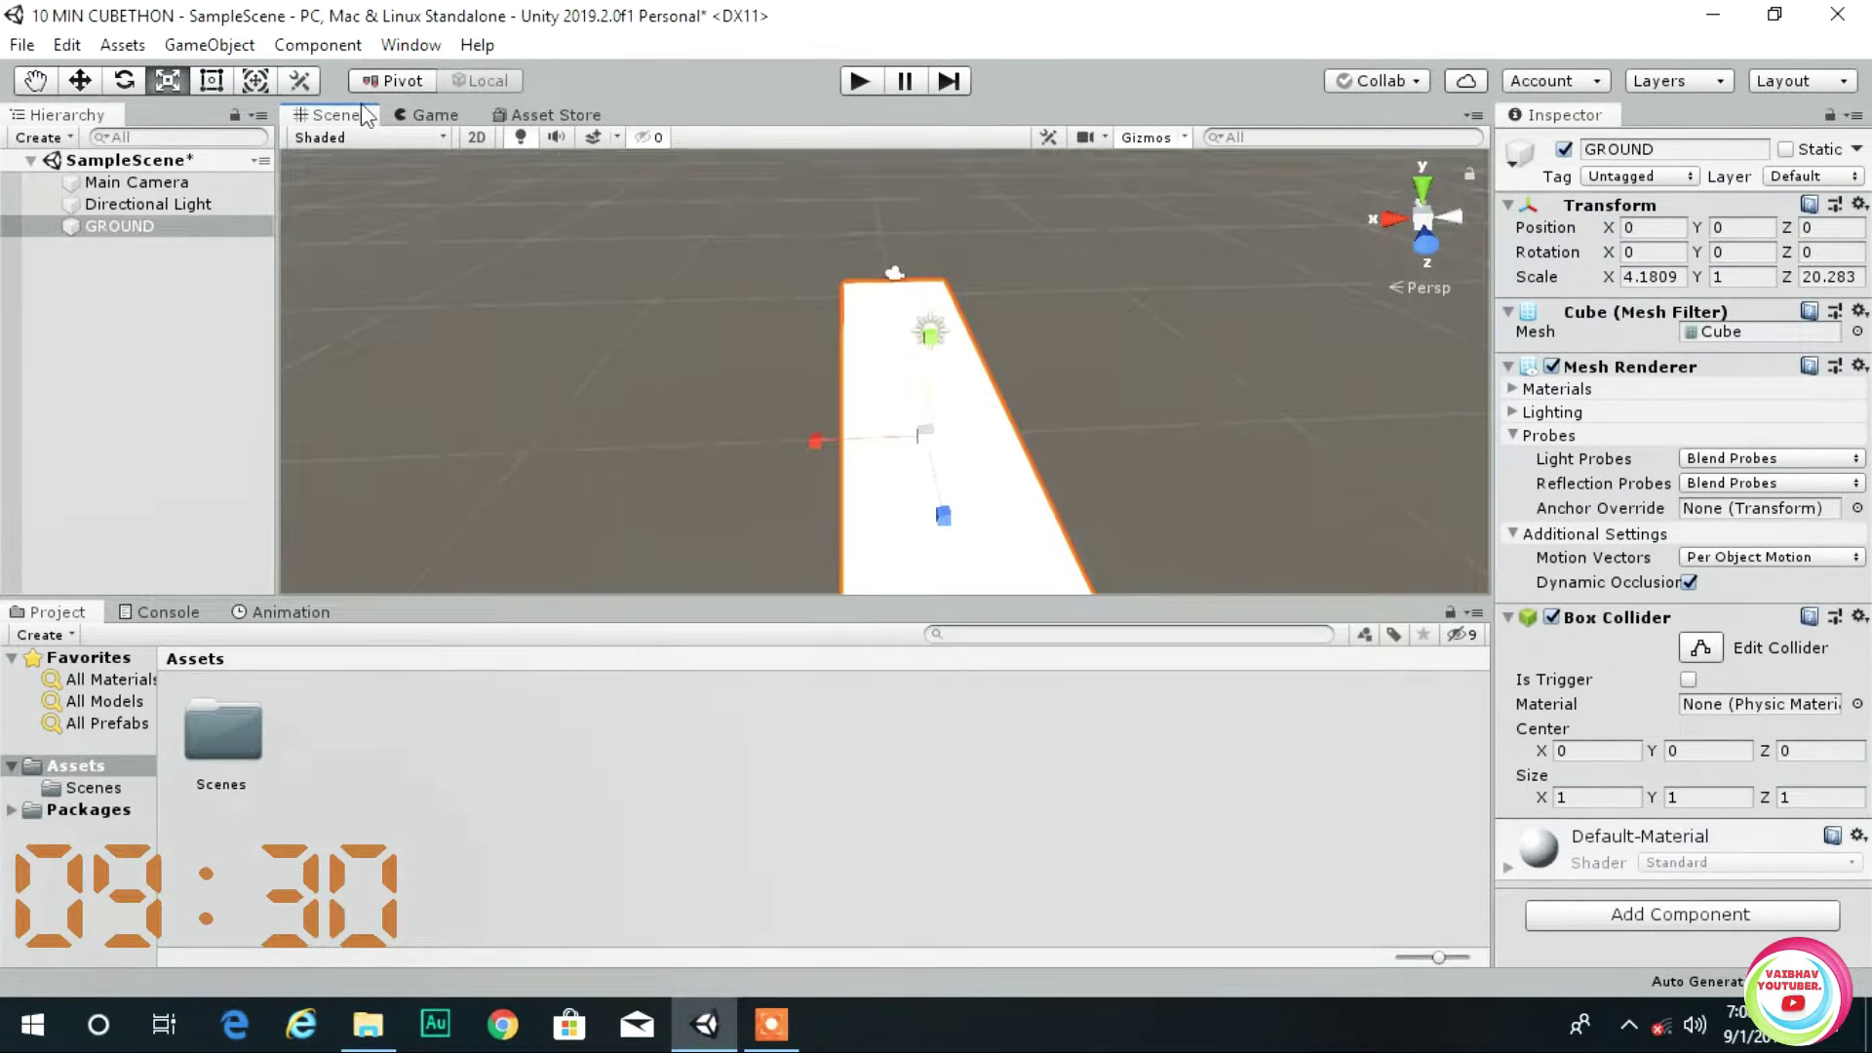
left_click(429, 115)
left_click(326, 115)
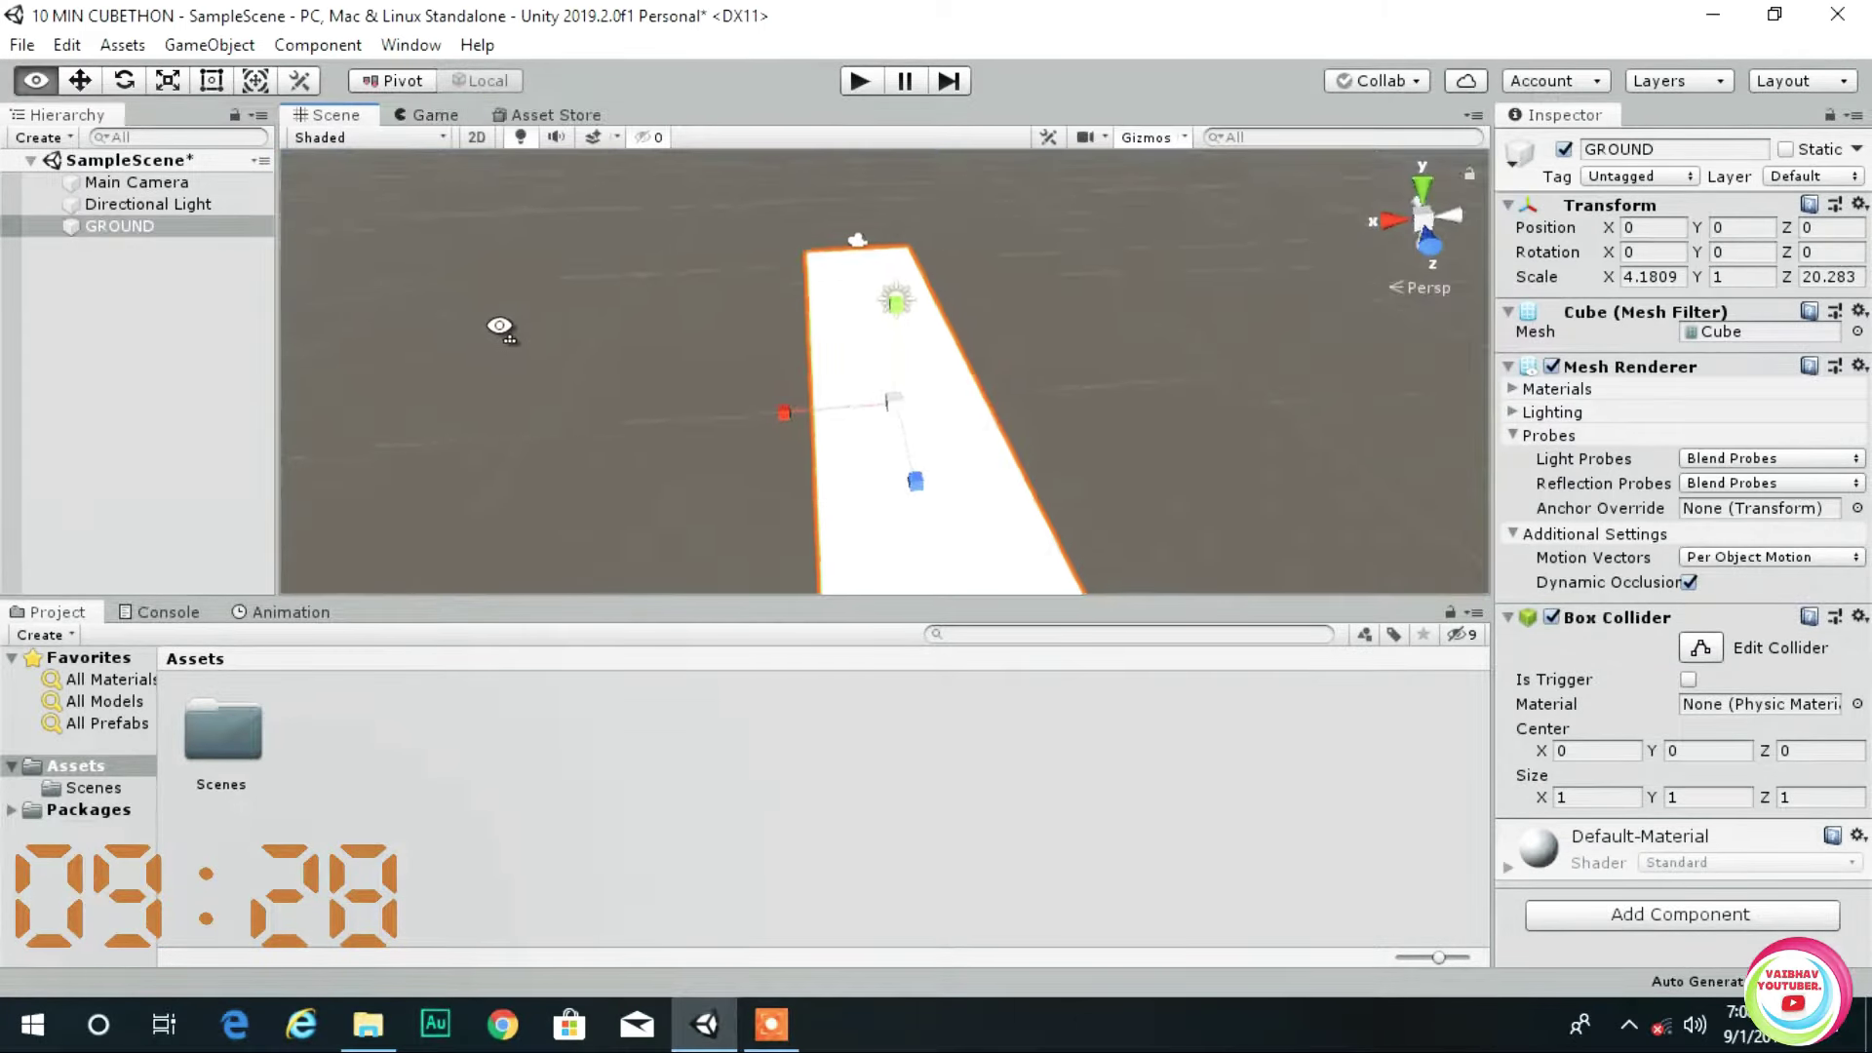
- Resize the ground to a scale of about 3.7 in X and 35.1 in Z, and move it to about Z 6.34
left_click_drag(741, 449, 692, 291, "alt")
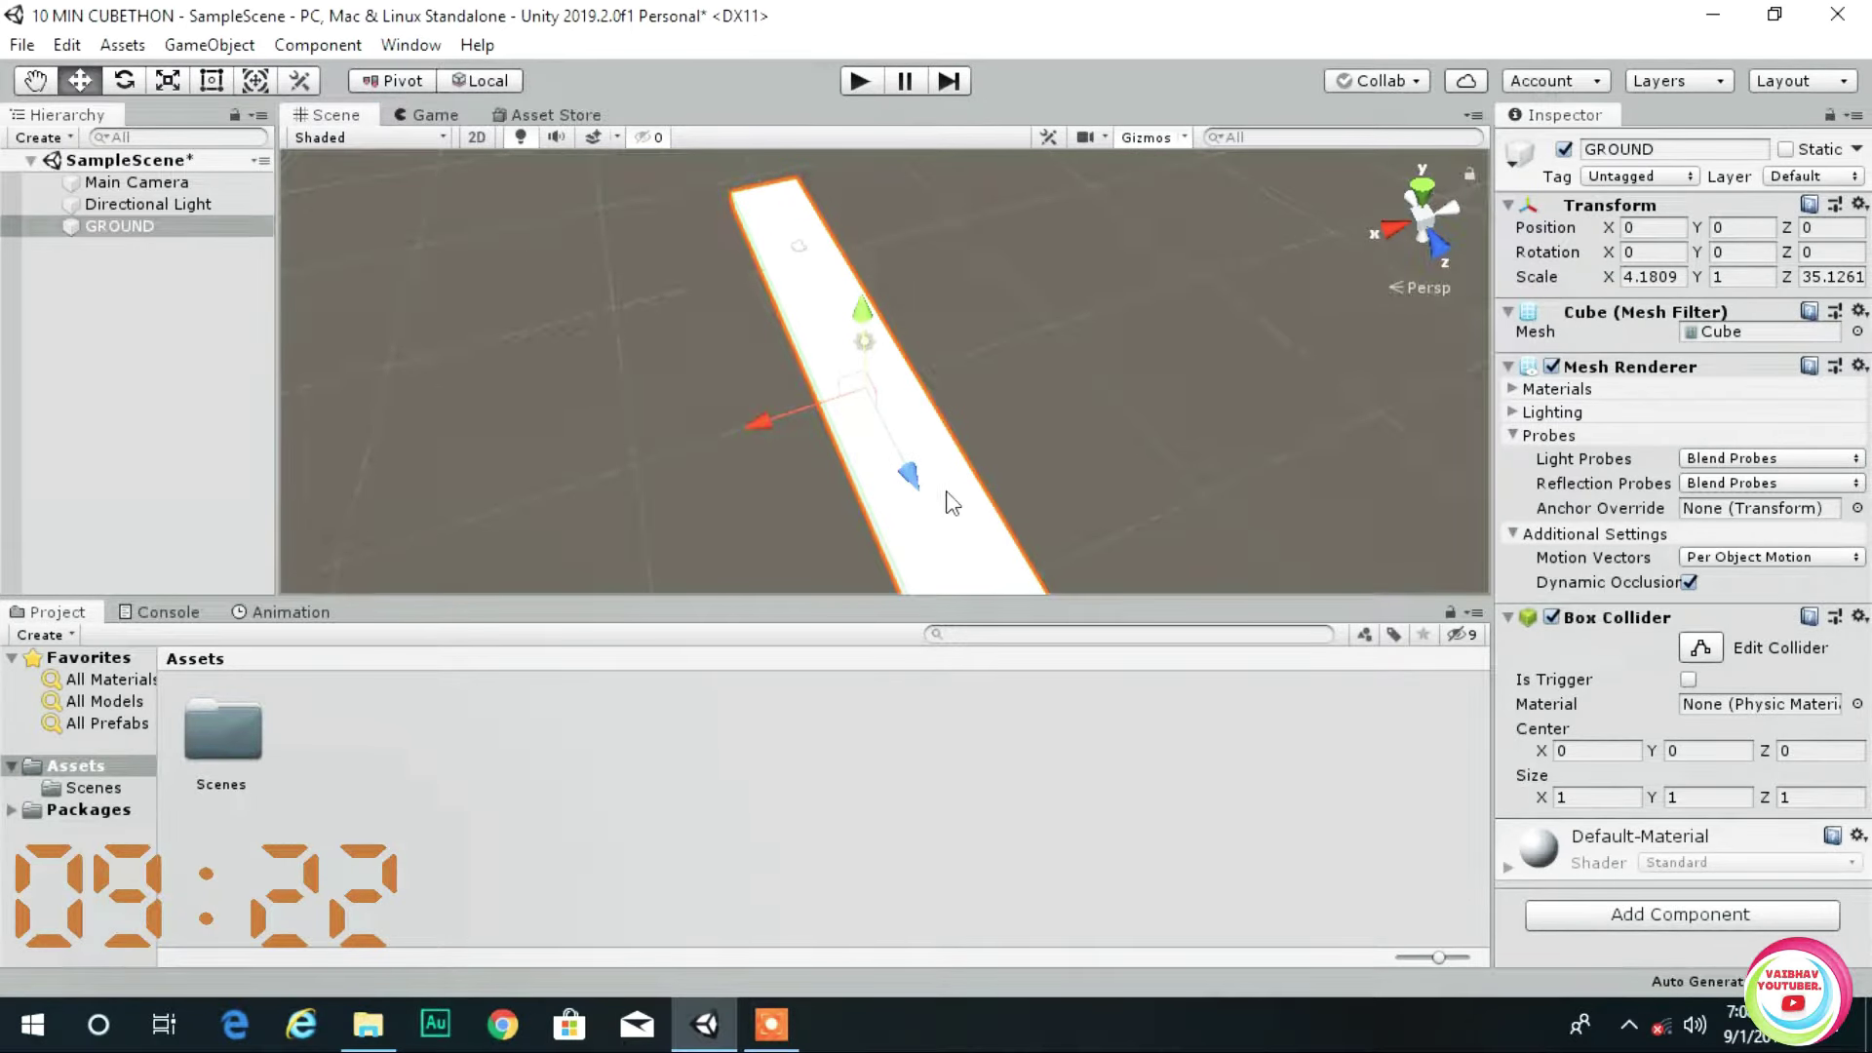
left_click_drag(903, 472, 987, 575)
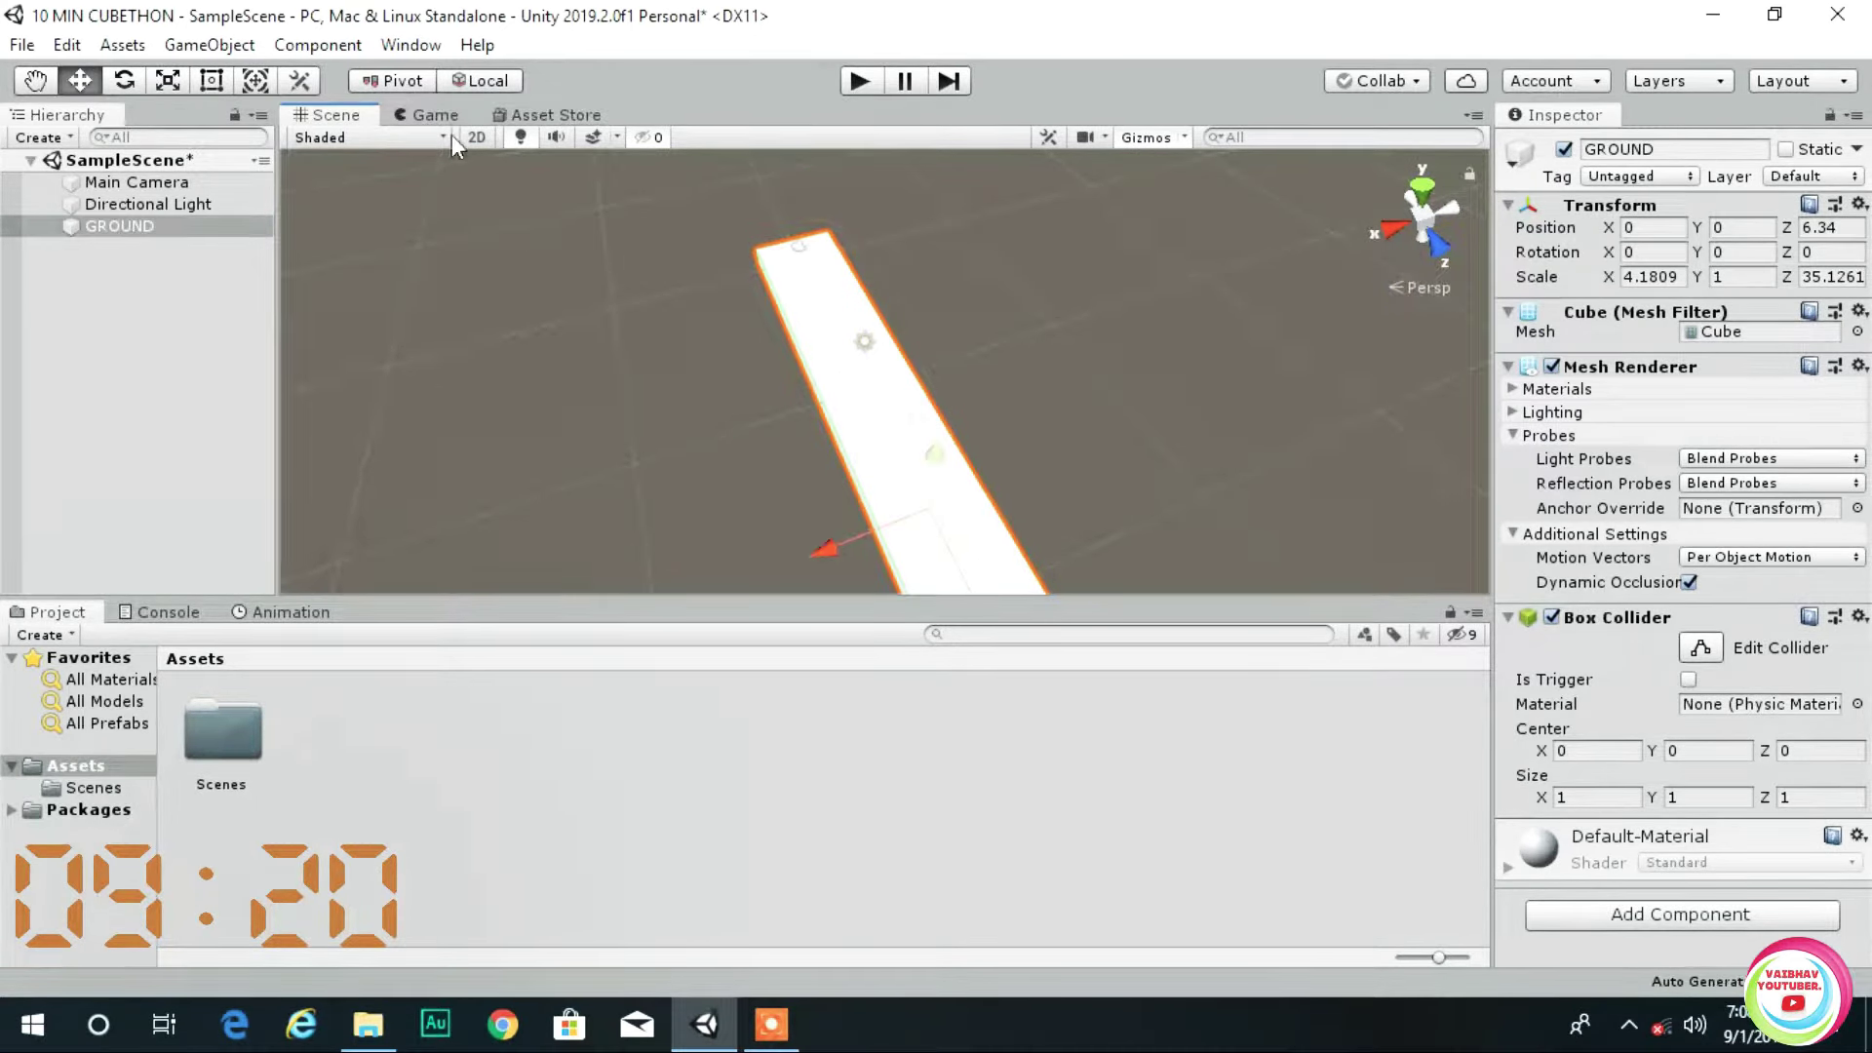
left_click(434, 115)
left_click(312, 137)
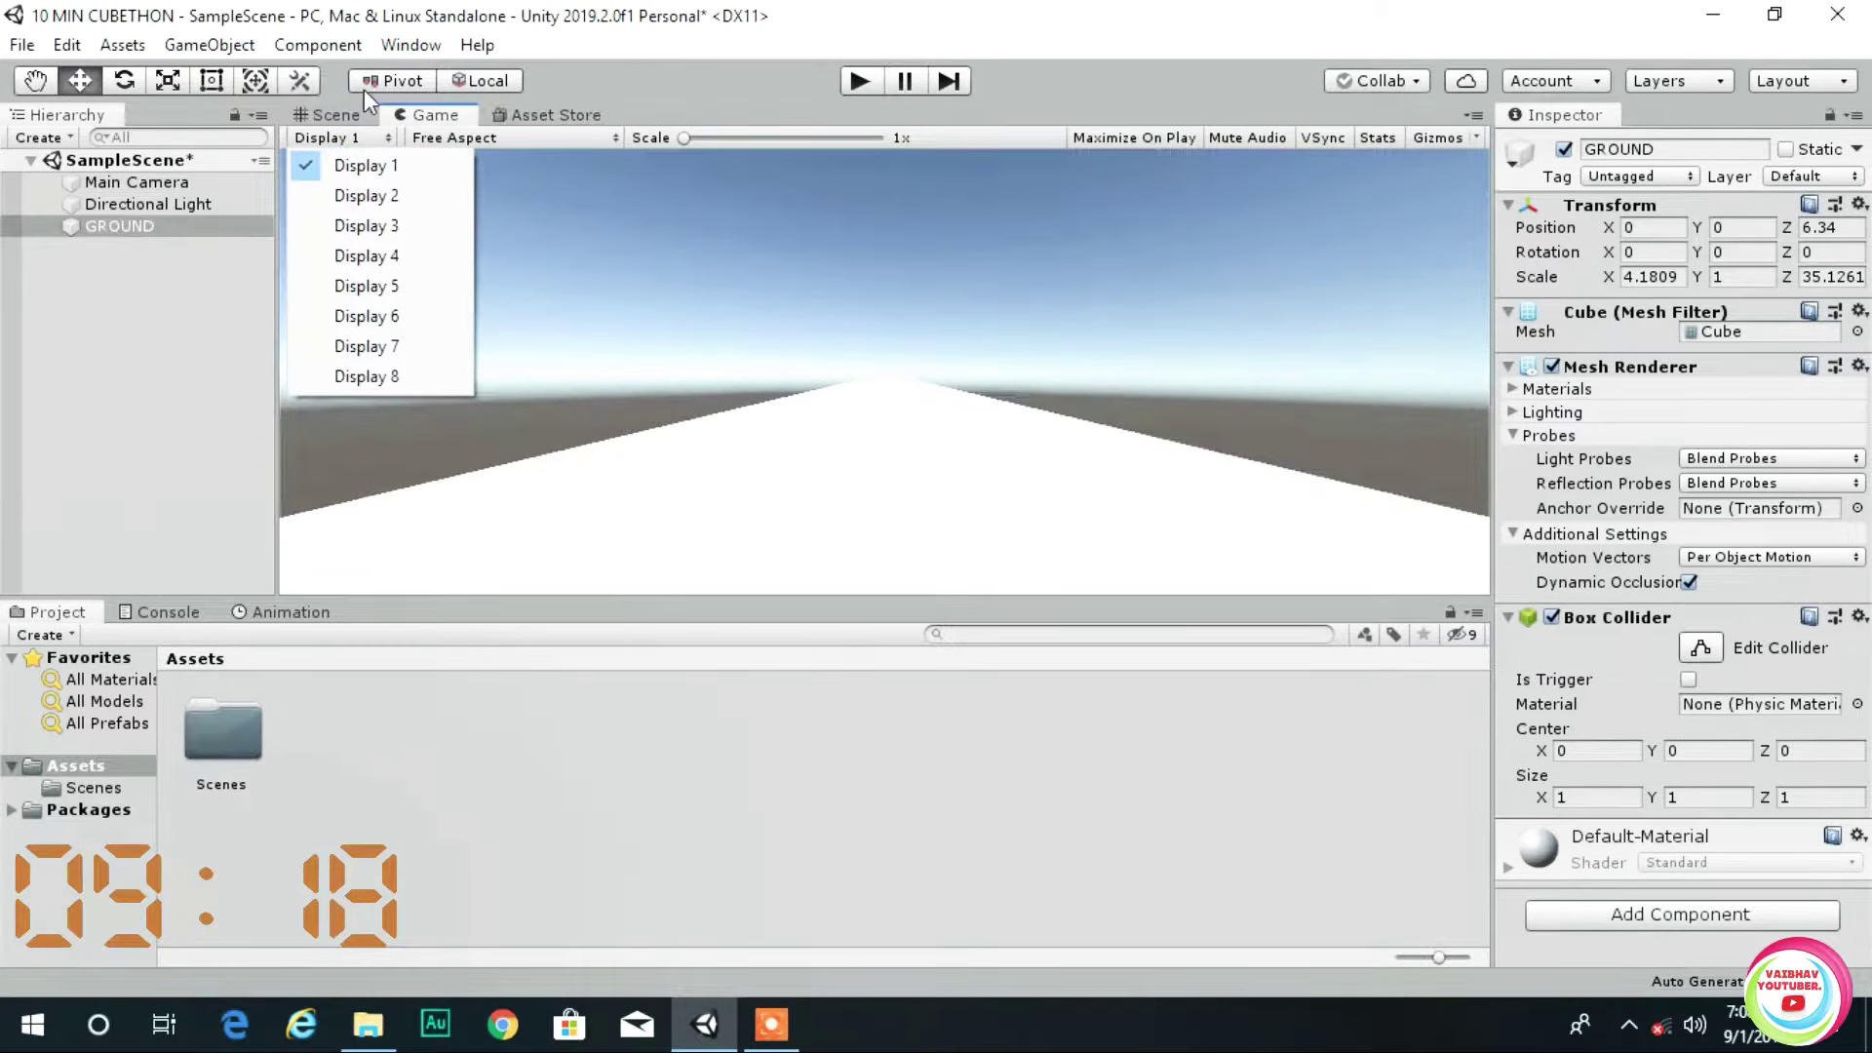
left_click(331, 115)
left_click(331, 115)
left_click(168, 80)
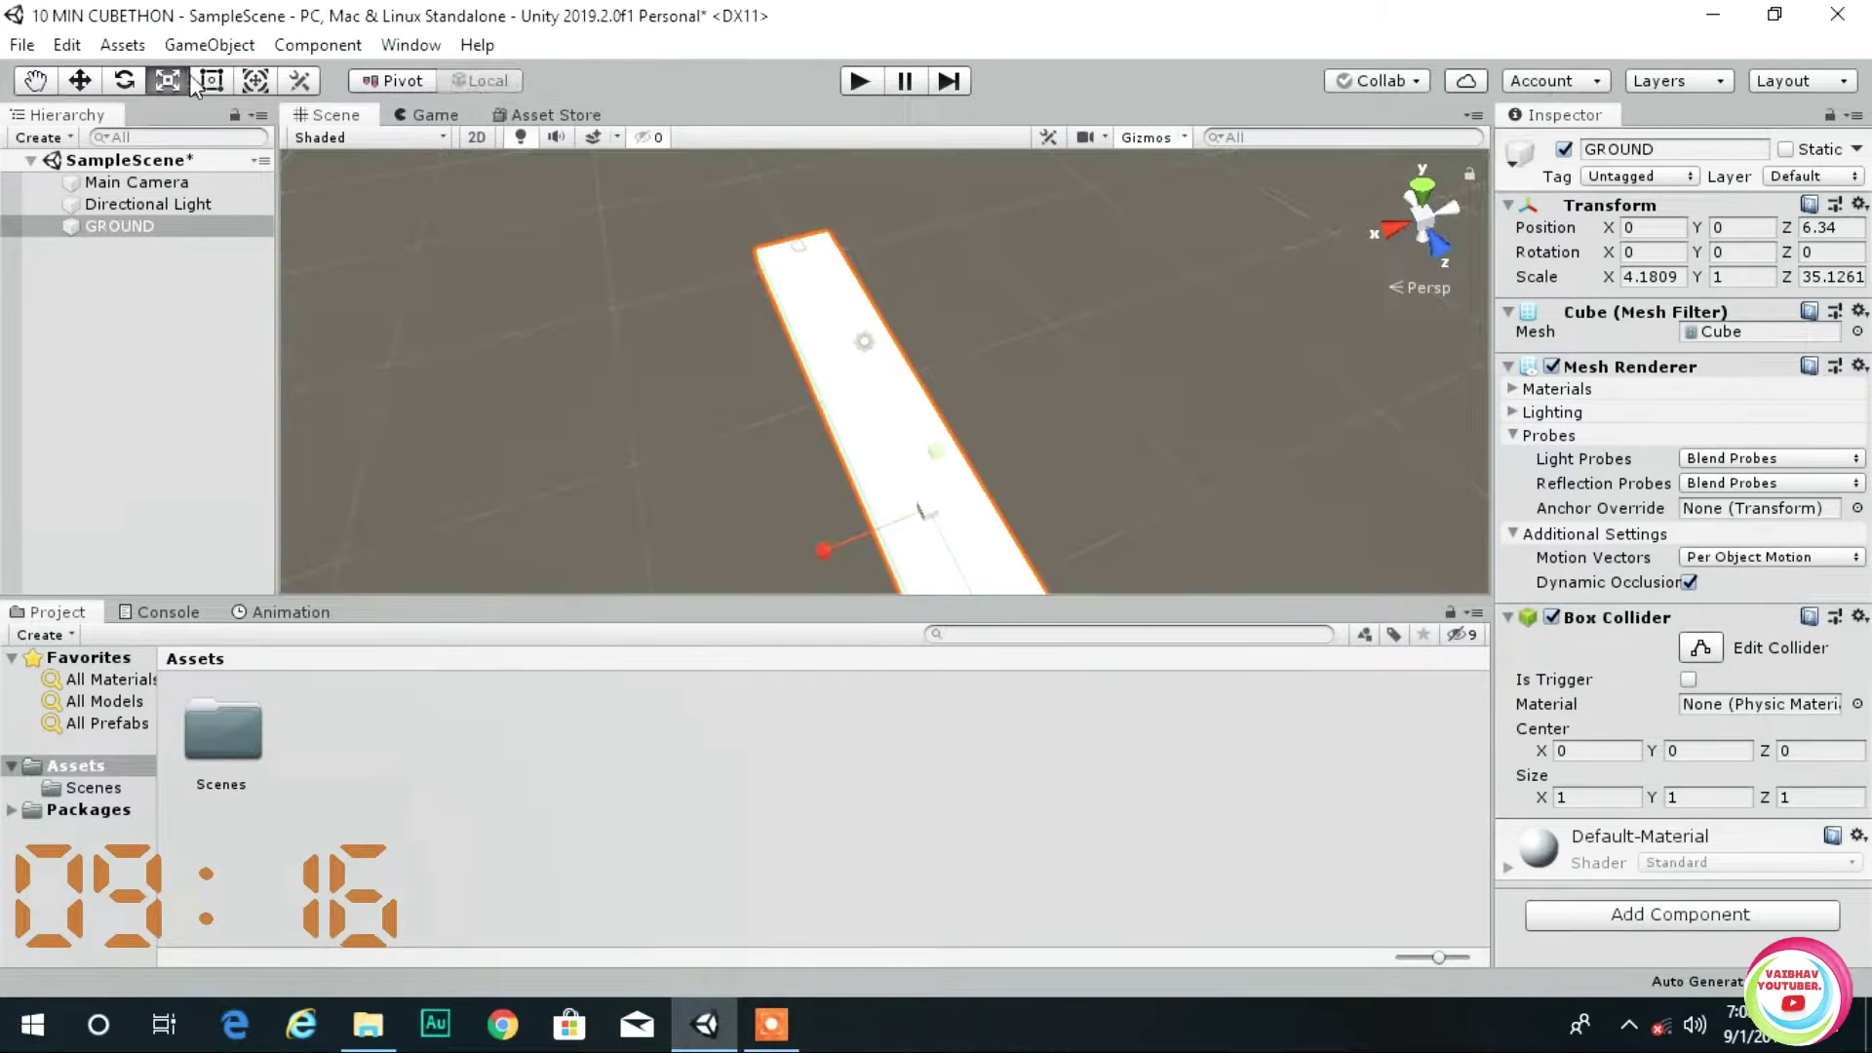
left_click_drag(459, 293, 548, 173, "alt")
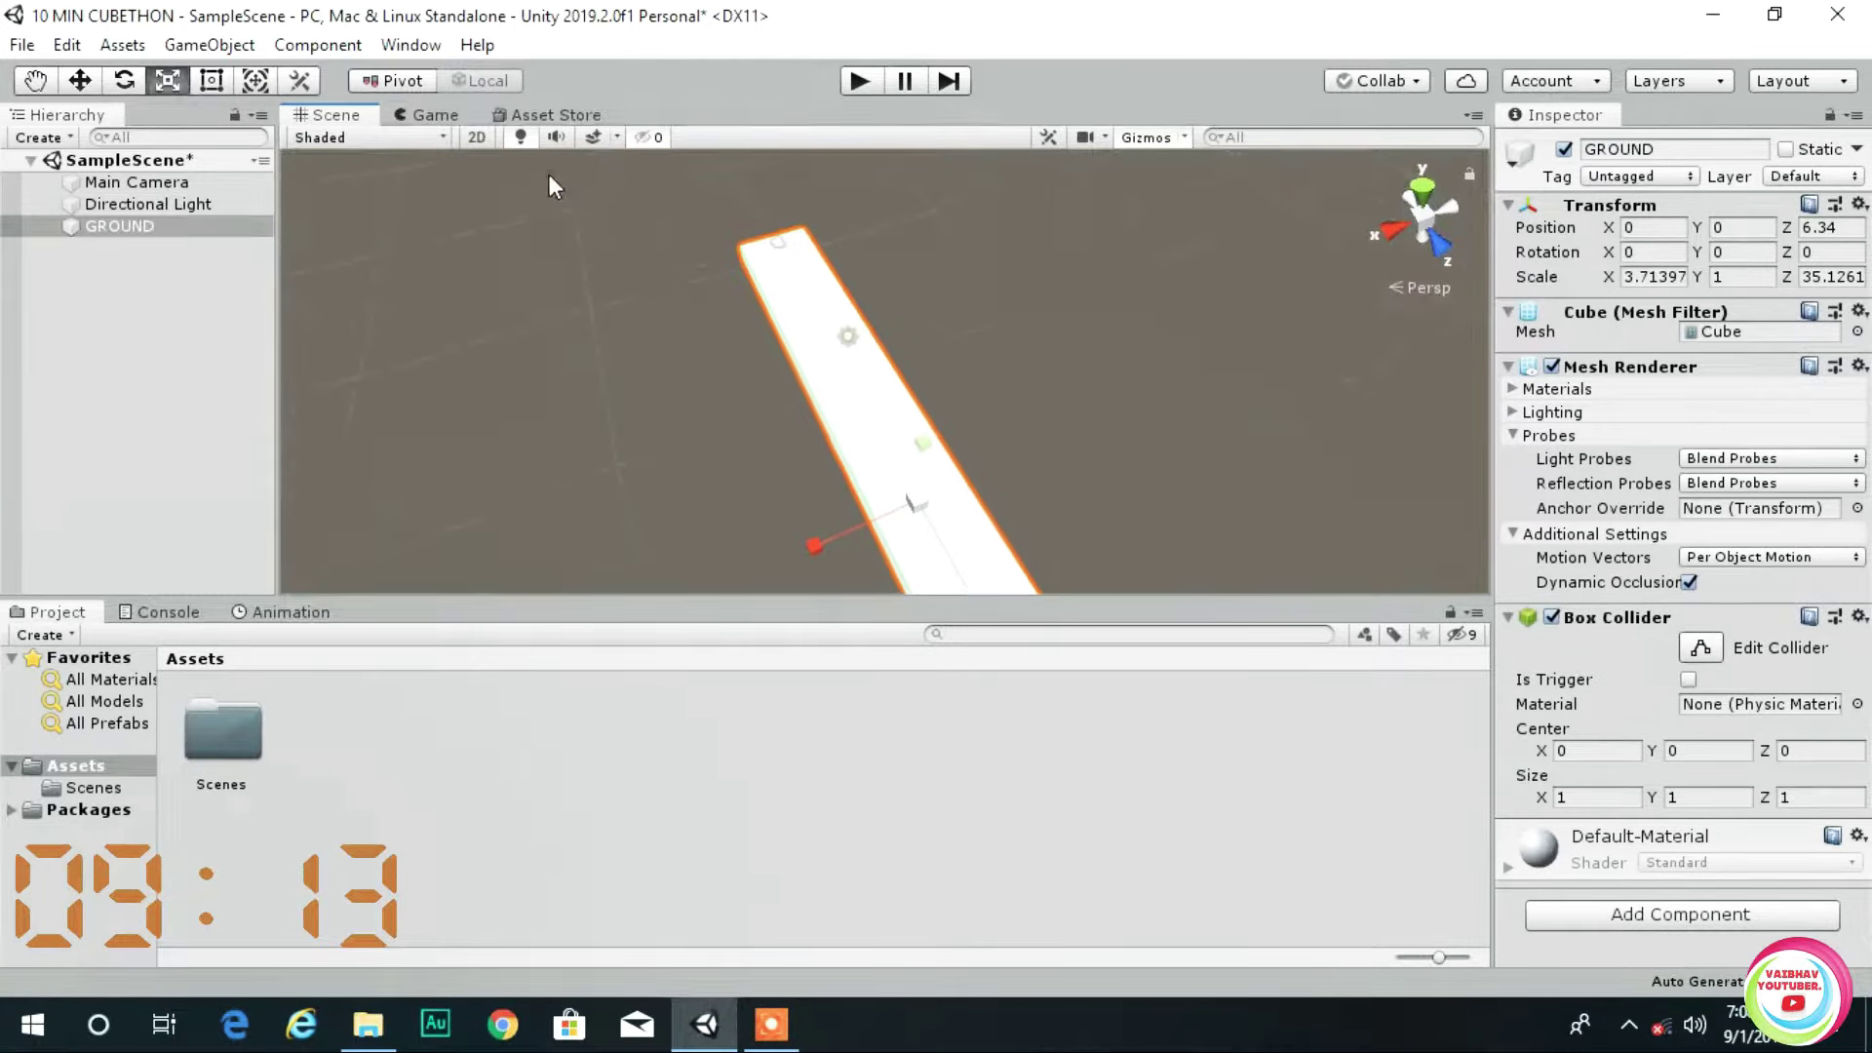
- Add a second 3D cube to the scene and name it PLAYER
left_click(199, 266)
right_click(182, 285)
mouse_move(302, 570)
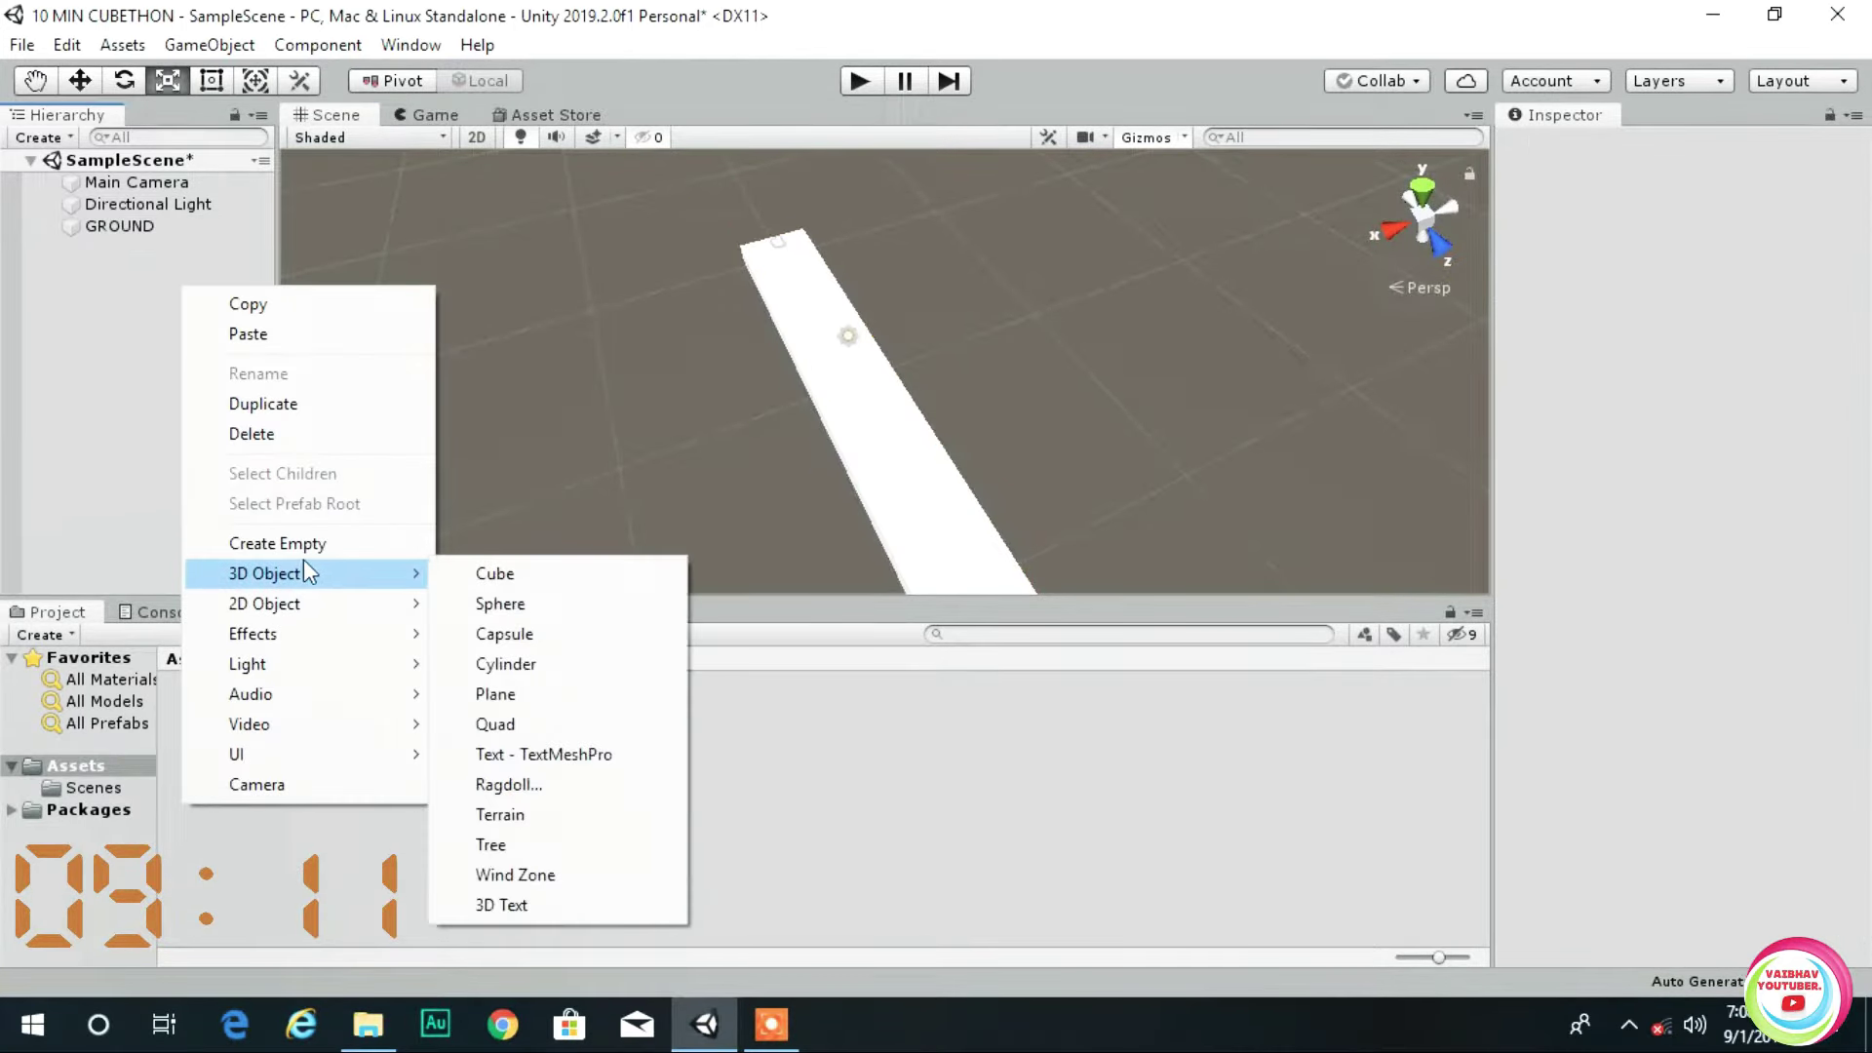
left_click(531, 576)
left_click(1677, 149)
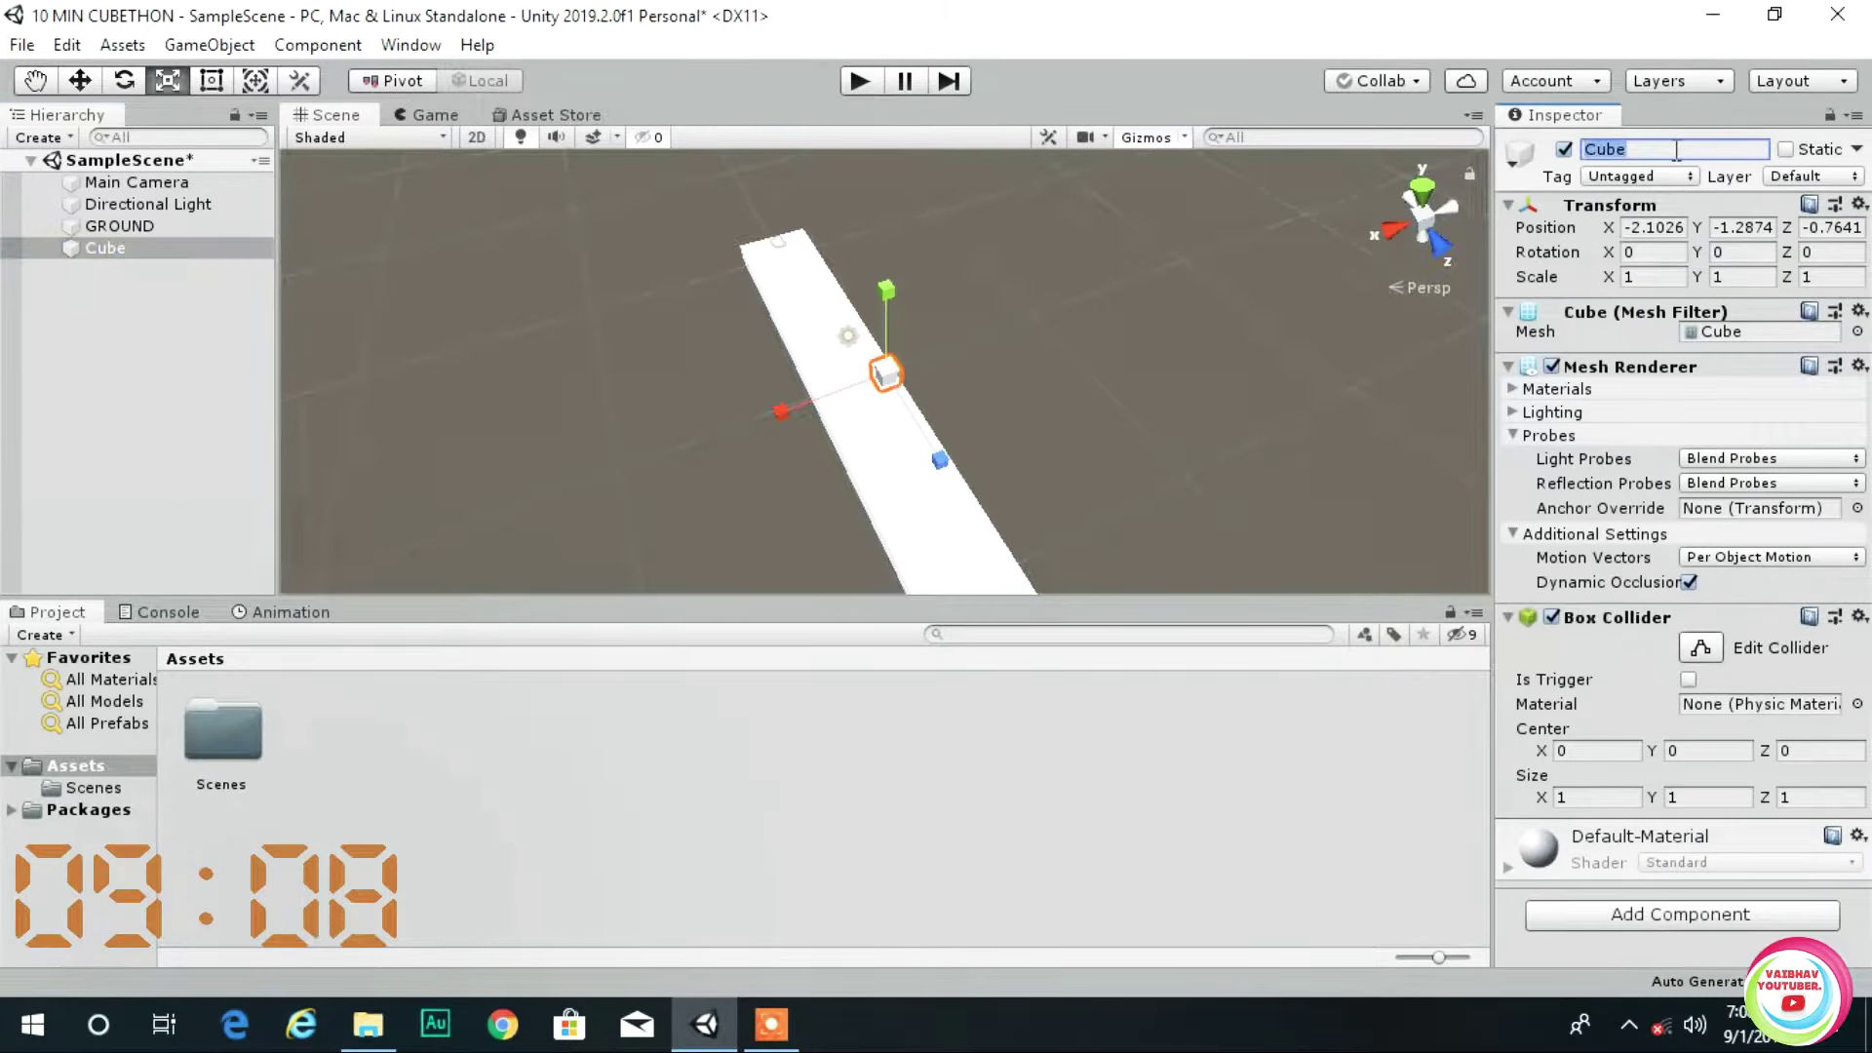
type("PLAYER")
- Reset the PLAYER cube's transform, then place it at about Z -8.22 with a uniform scale of about 0.68
right_click(1560, 205)
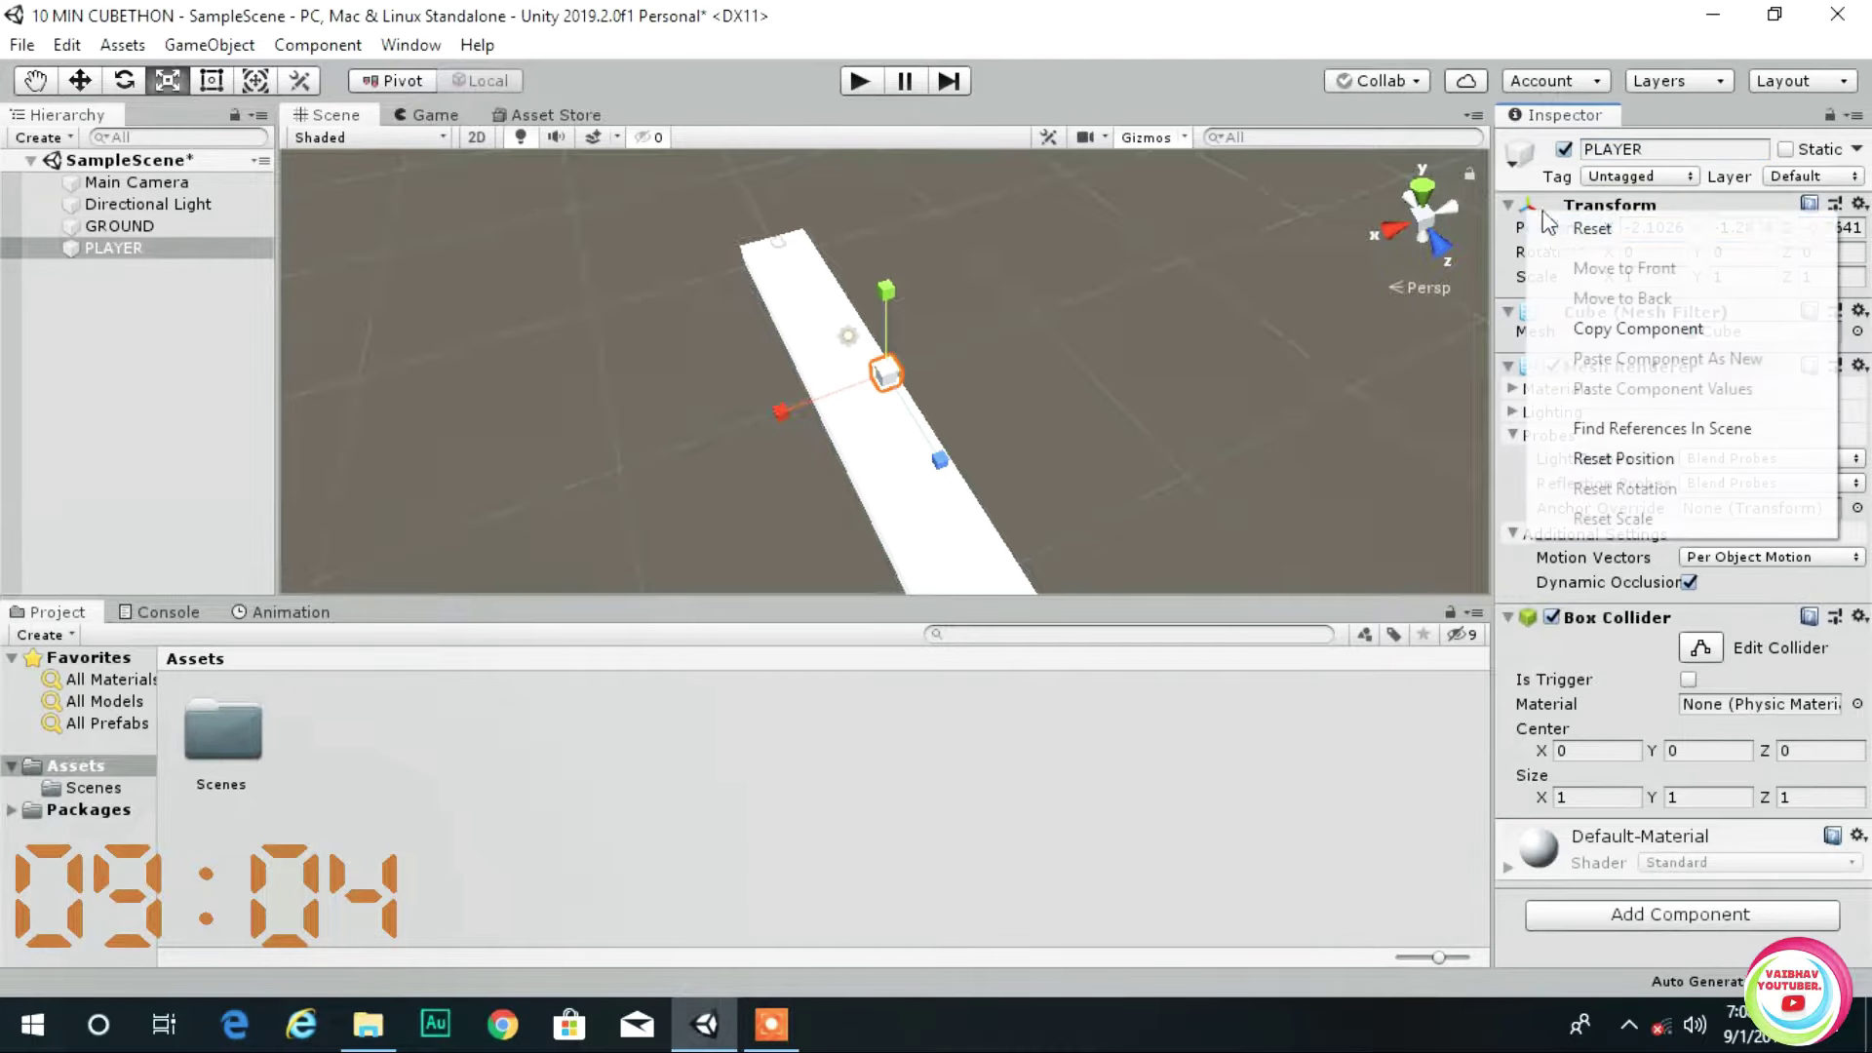
left_click(1580, 230)
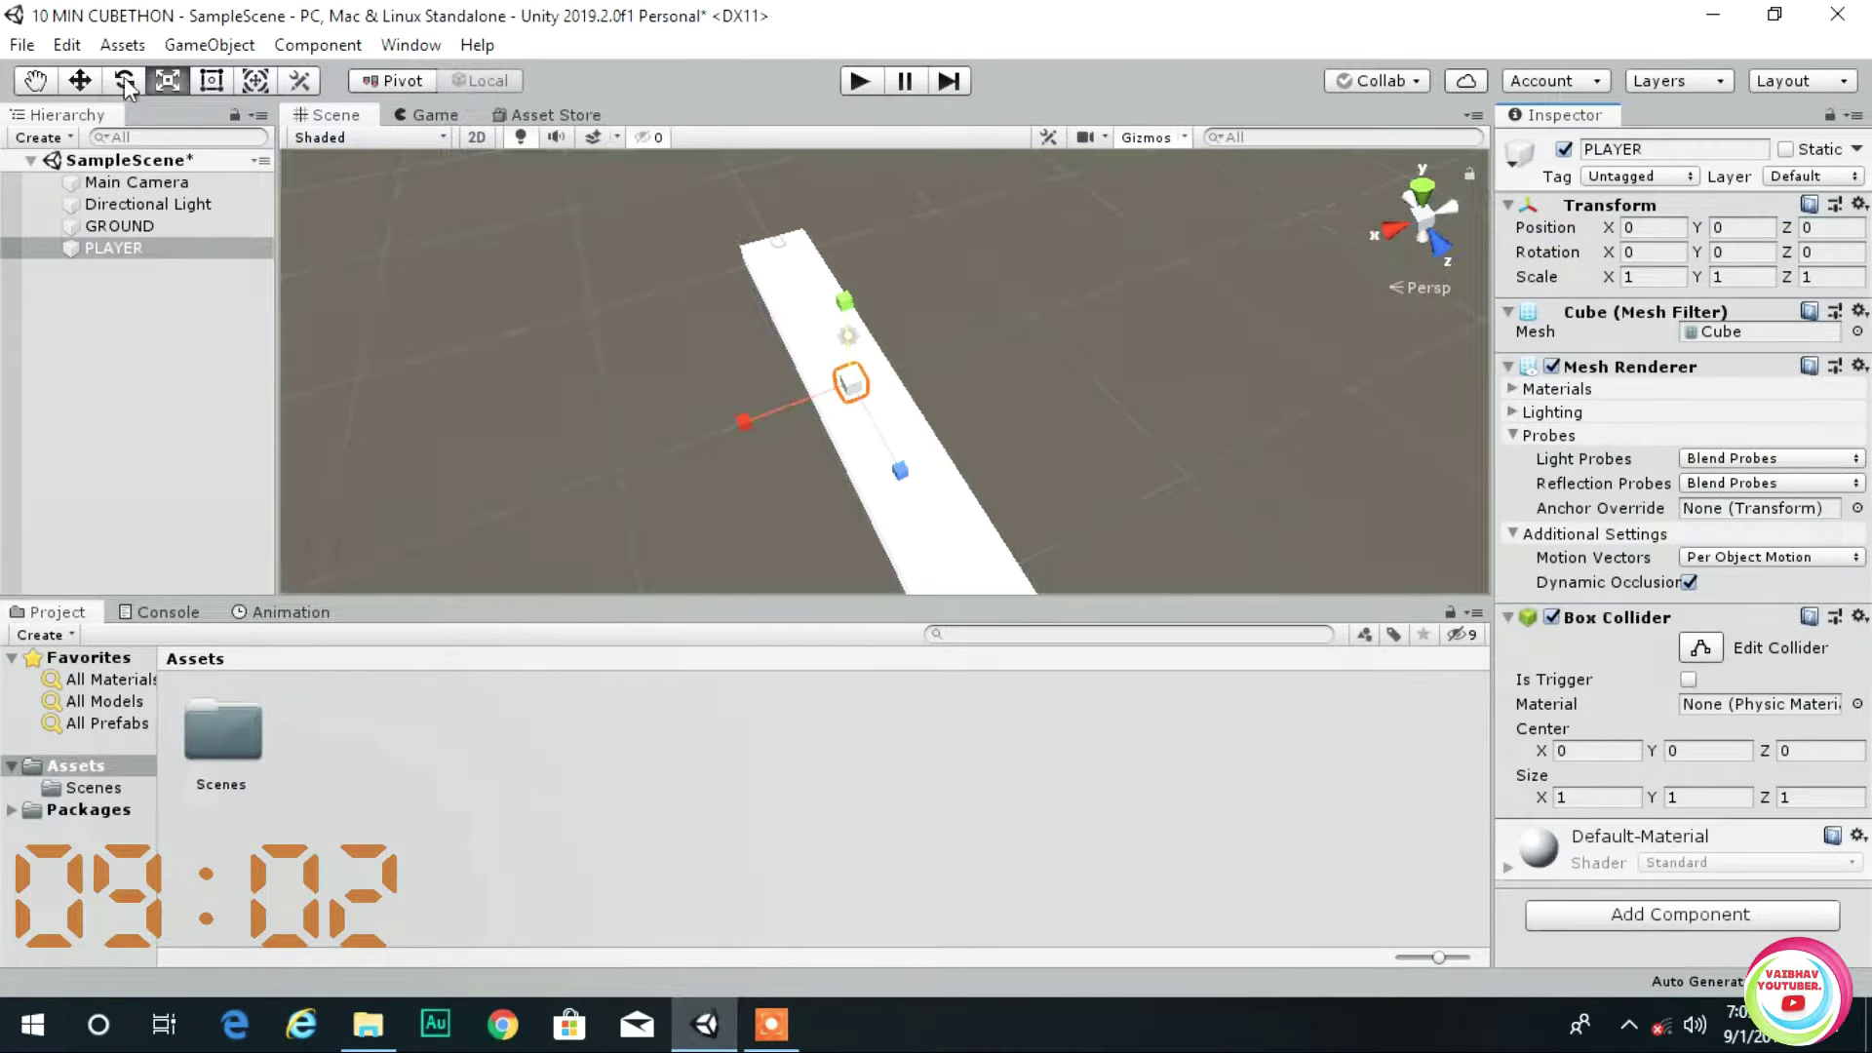
left_click(80, 80)
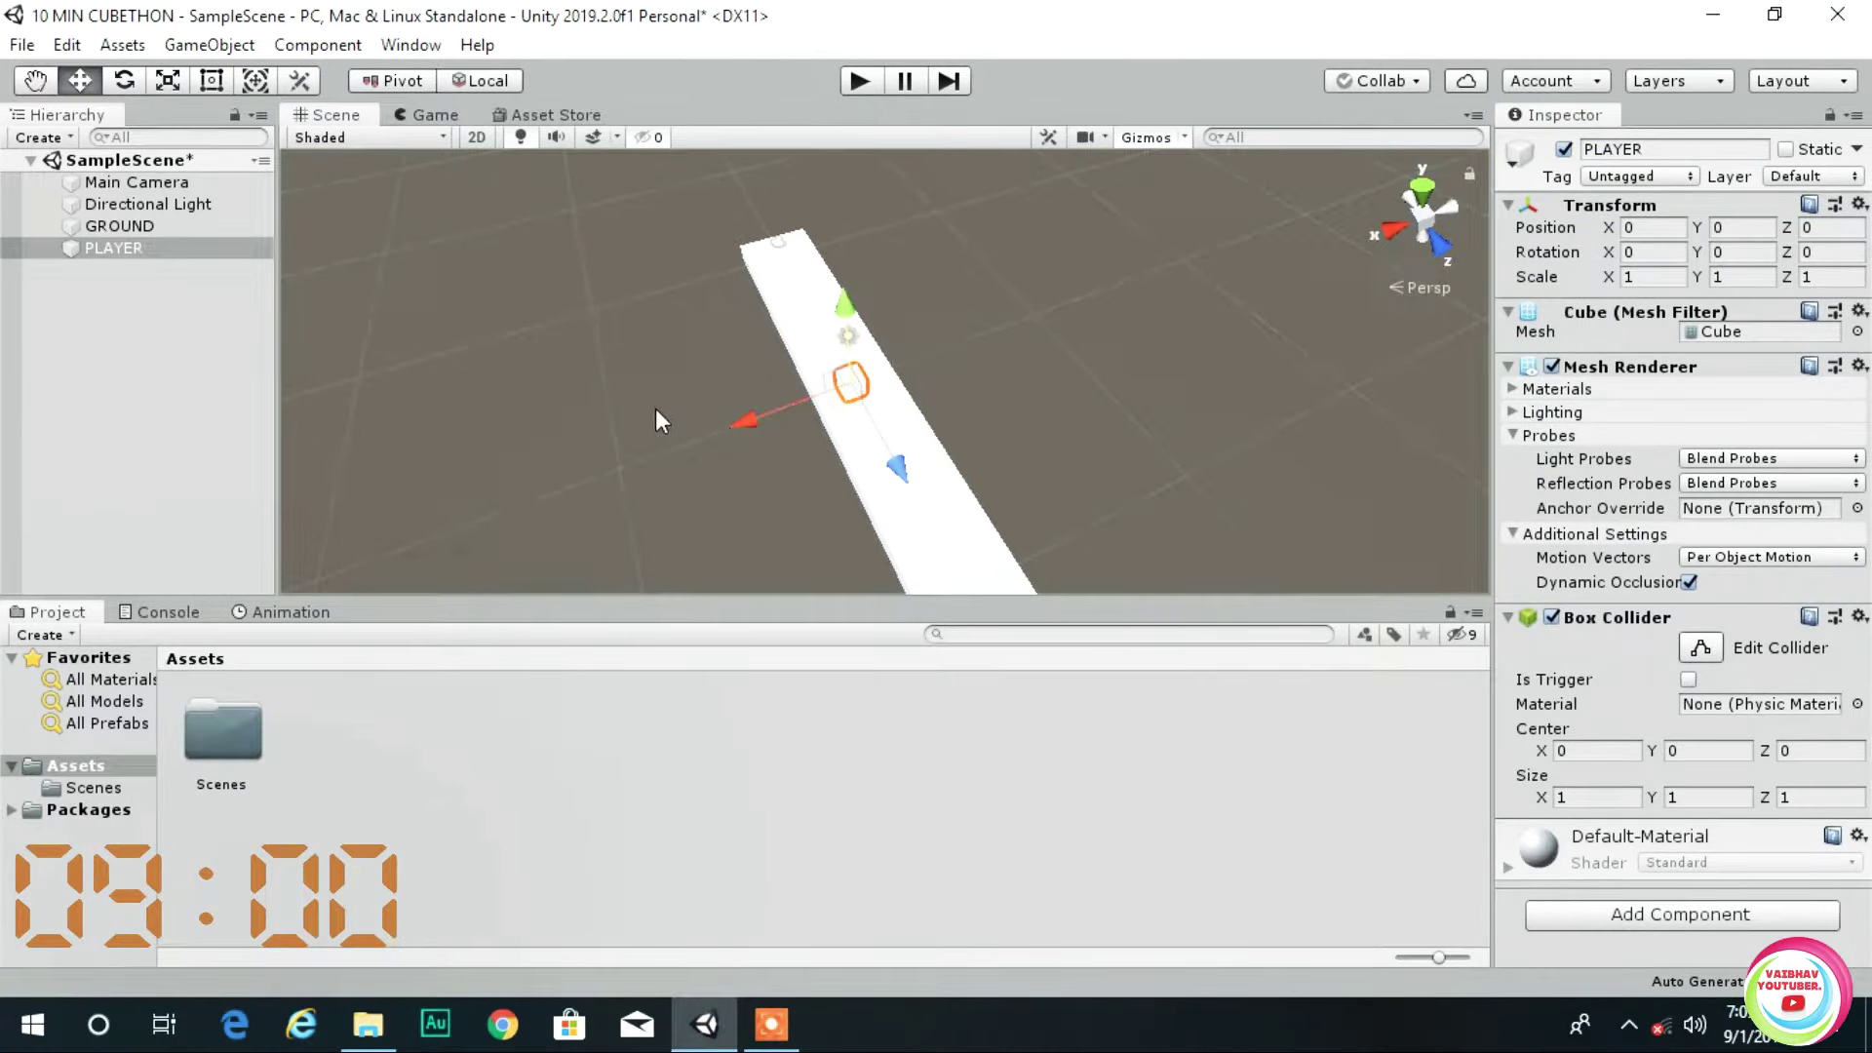
left_click_drag(906, 478, 784, 365)
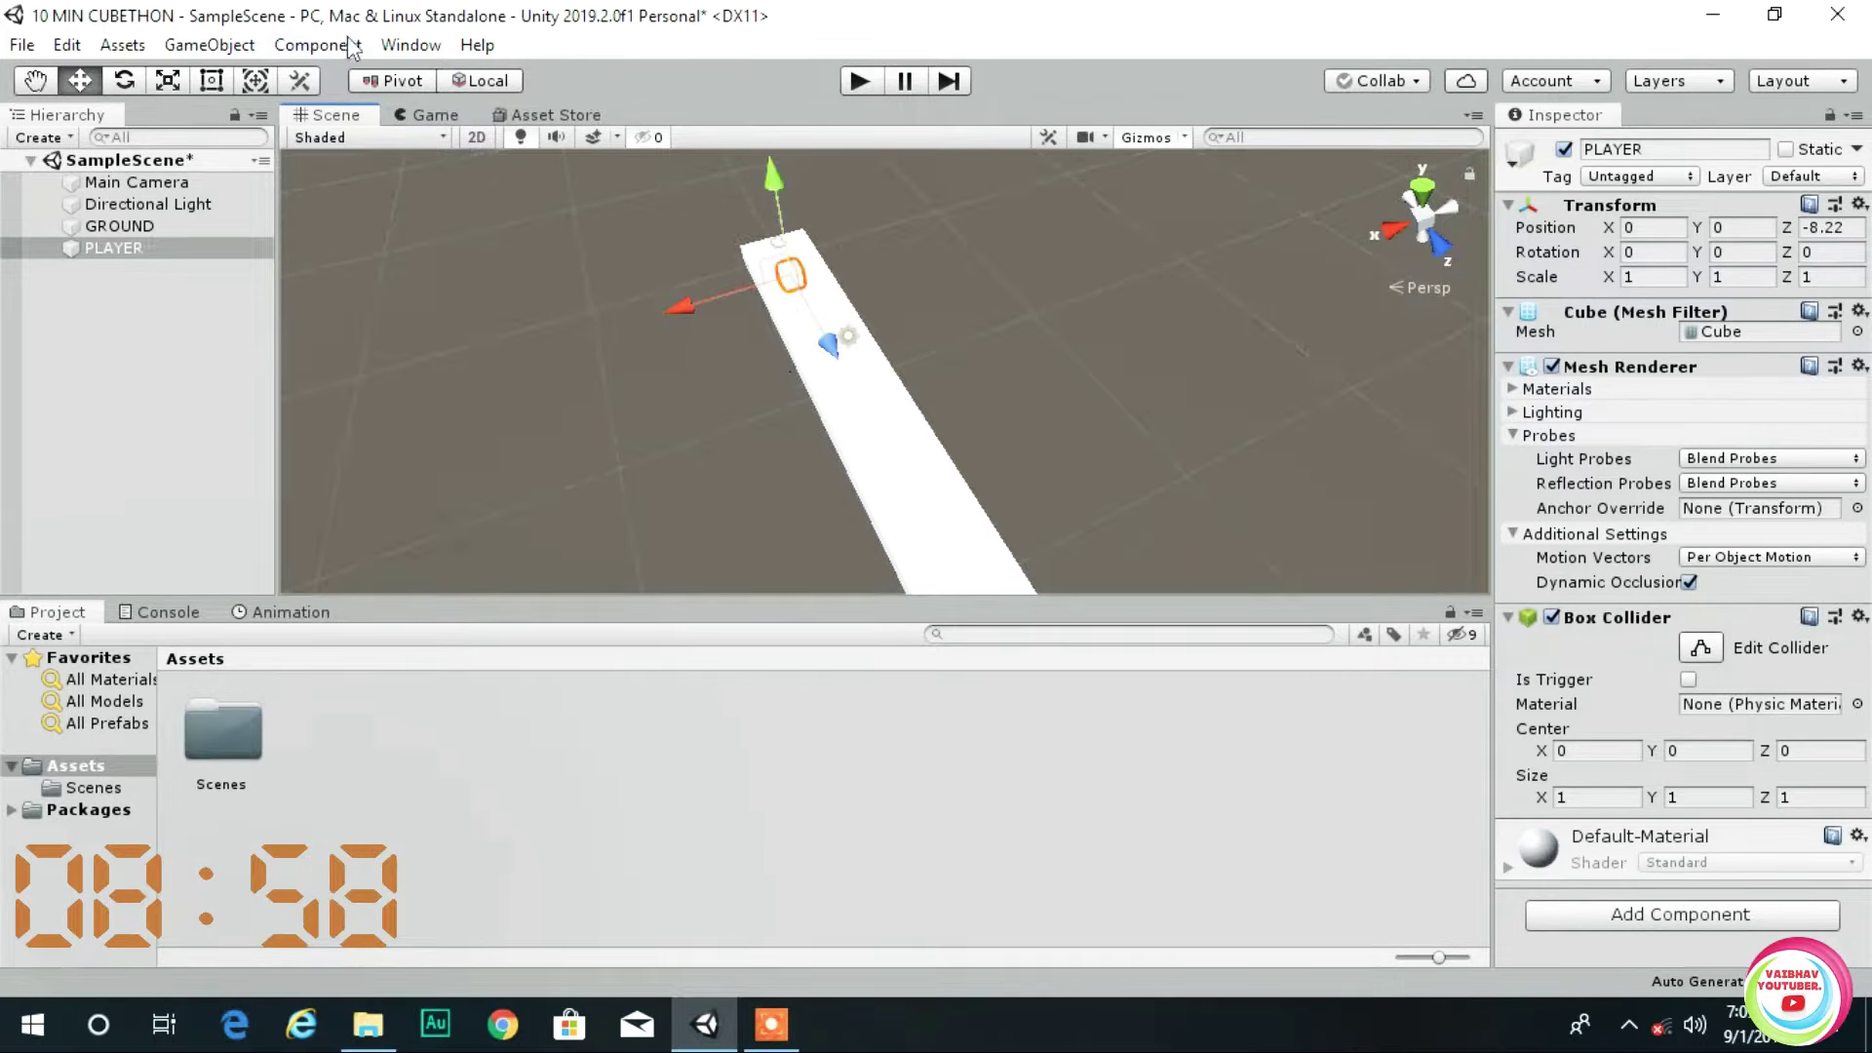
left_click(167, 80)
left_click_drag(793, 278, 751, 277)
- Create a new material named PLAYER in the Assets folder
right_click(762, 695)
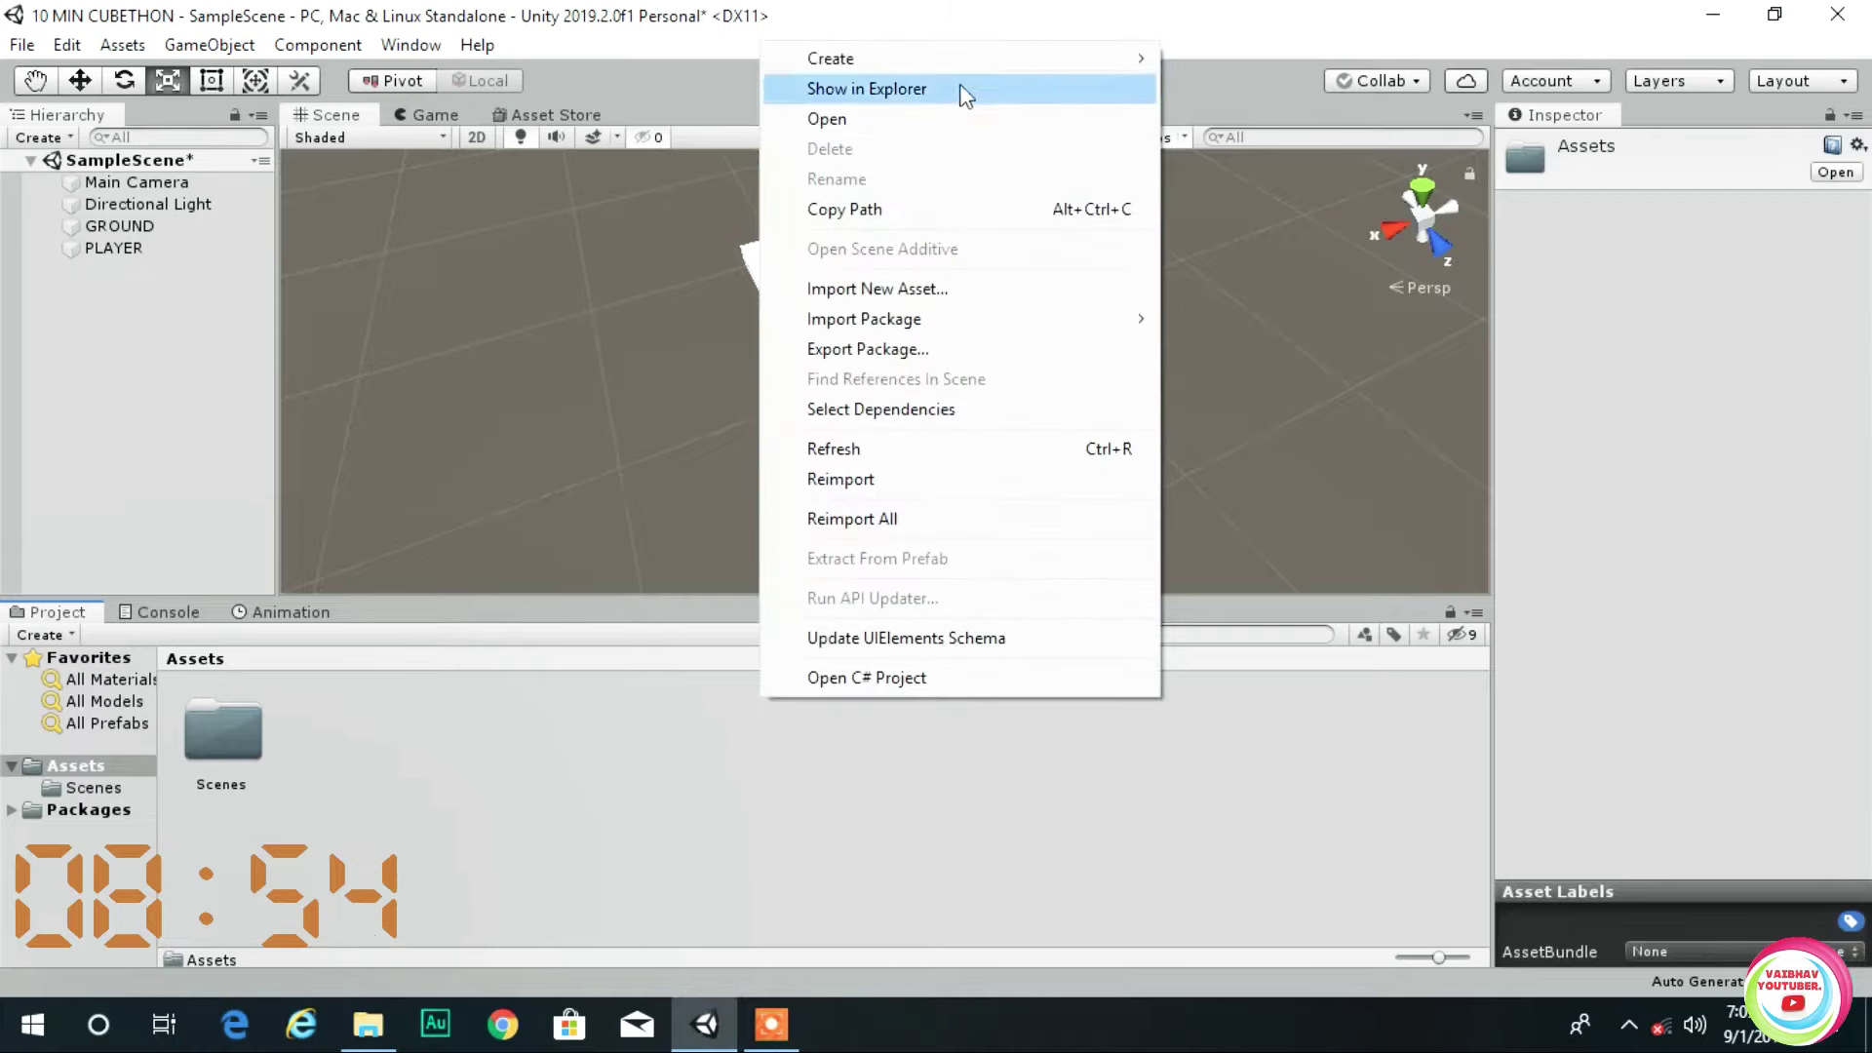
mouse_move(1122, 58)
left_click(1332, 426)
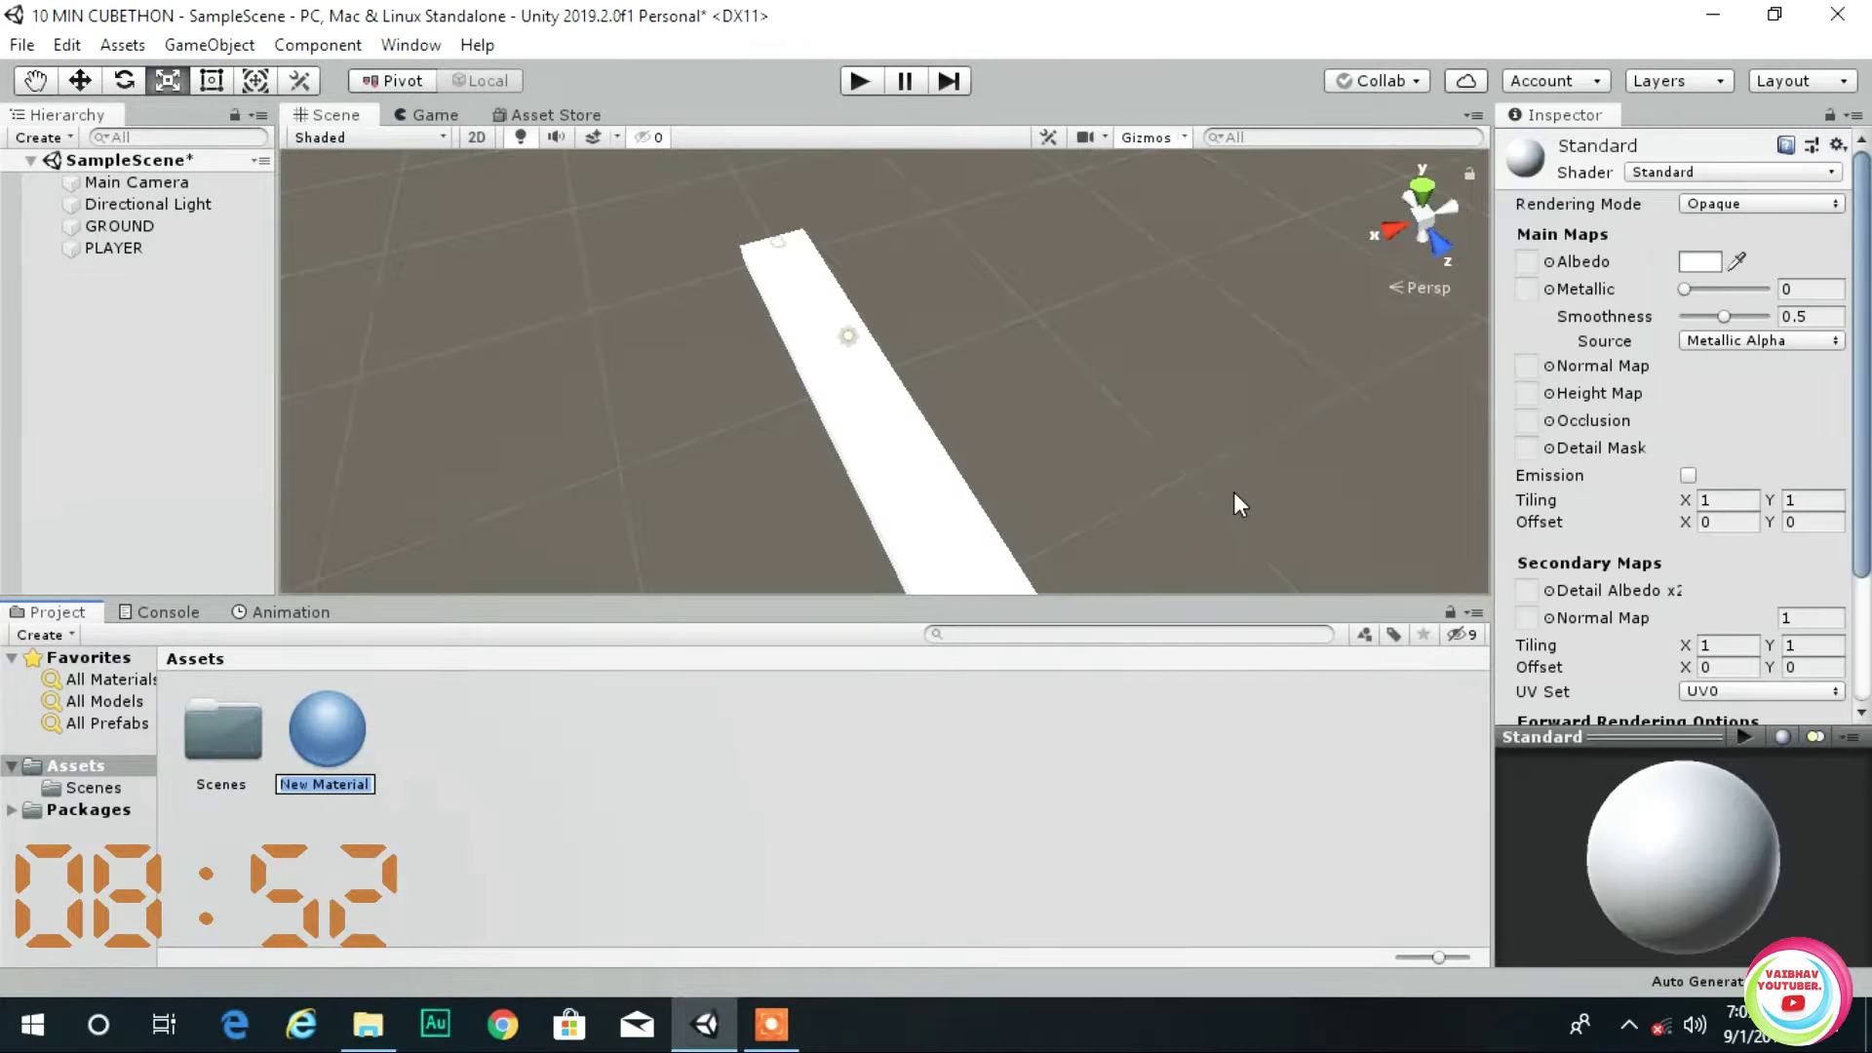
type("PLAYER")
key("Return")
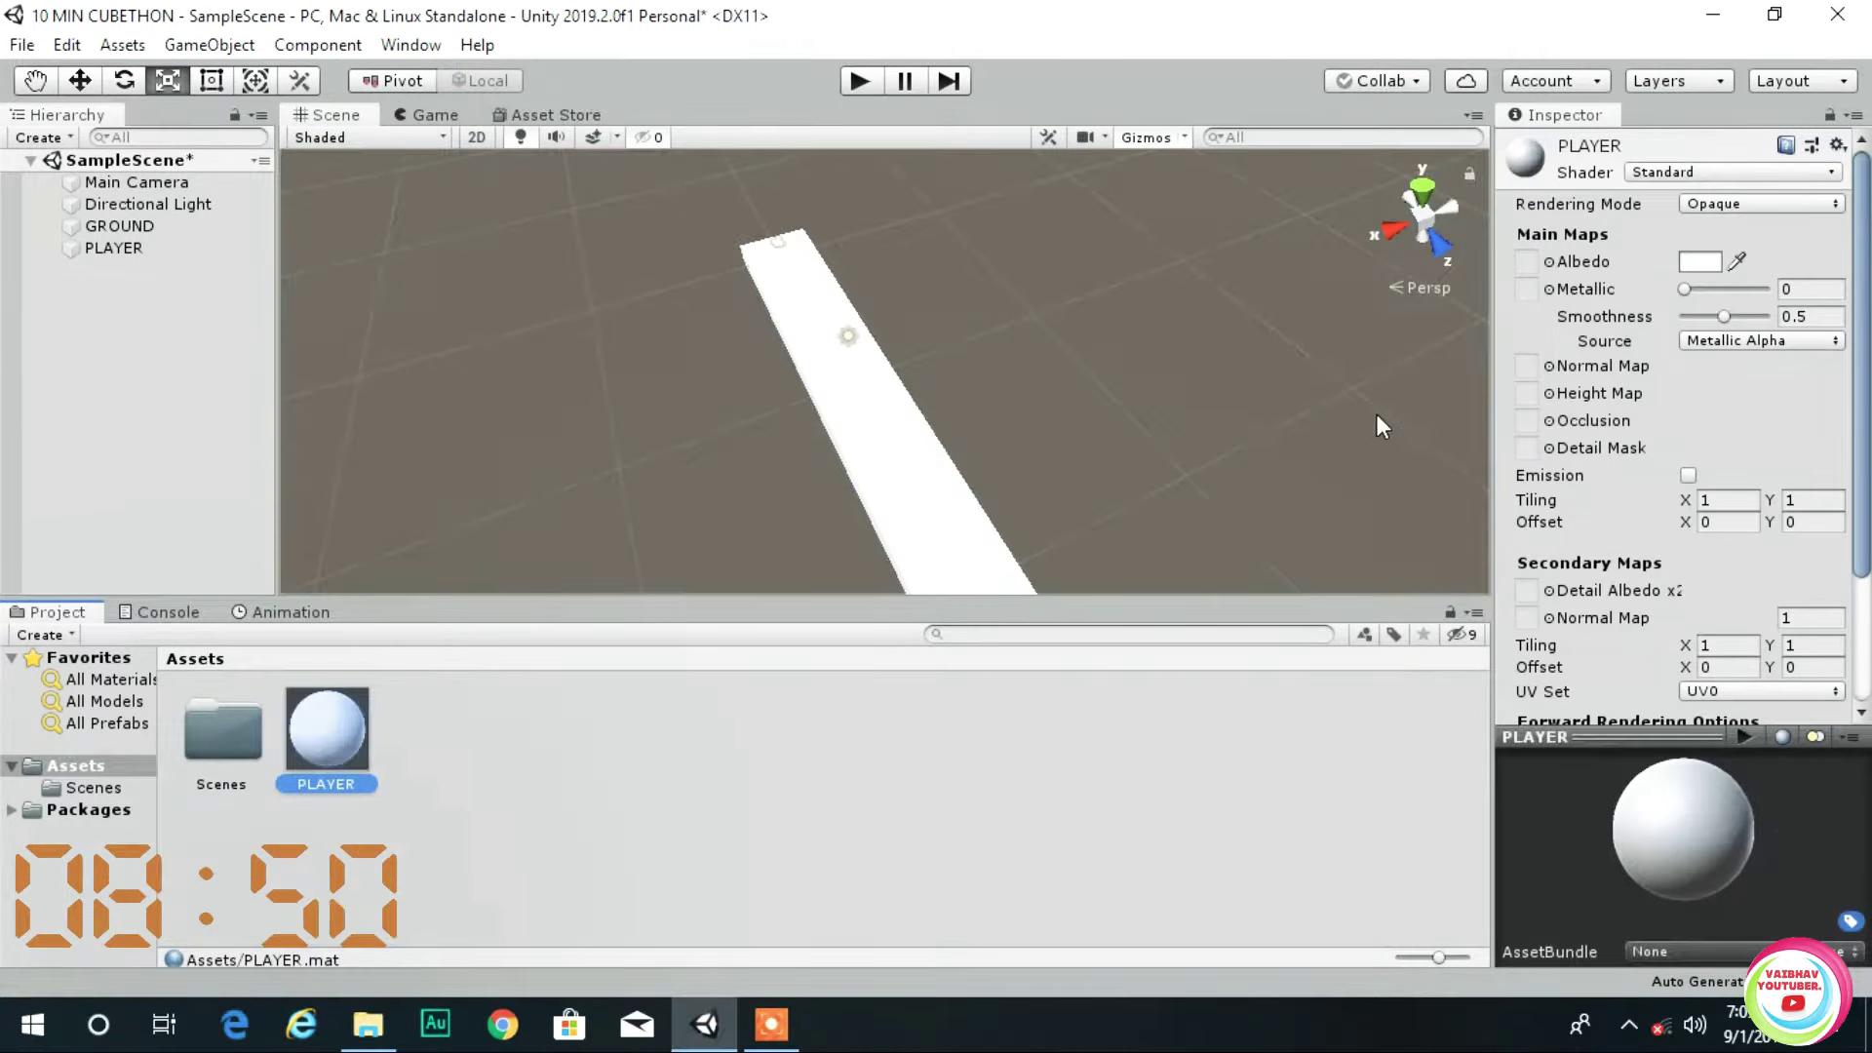
- Set the PLAYER material's albedo colour to pure red (FF0000)
left_click(1693, 259)
left_click_drag(156, 324, 324, 79)
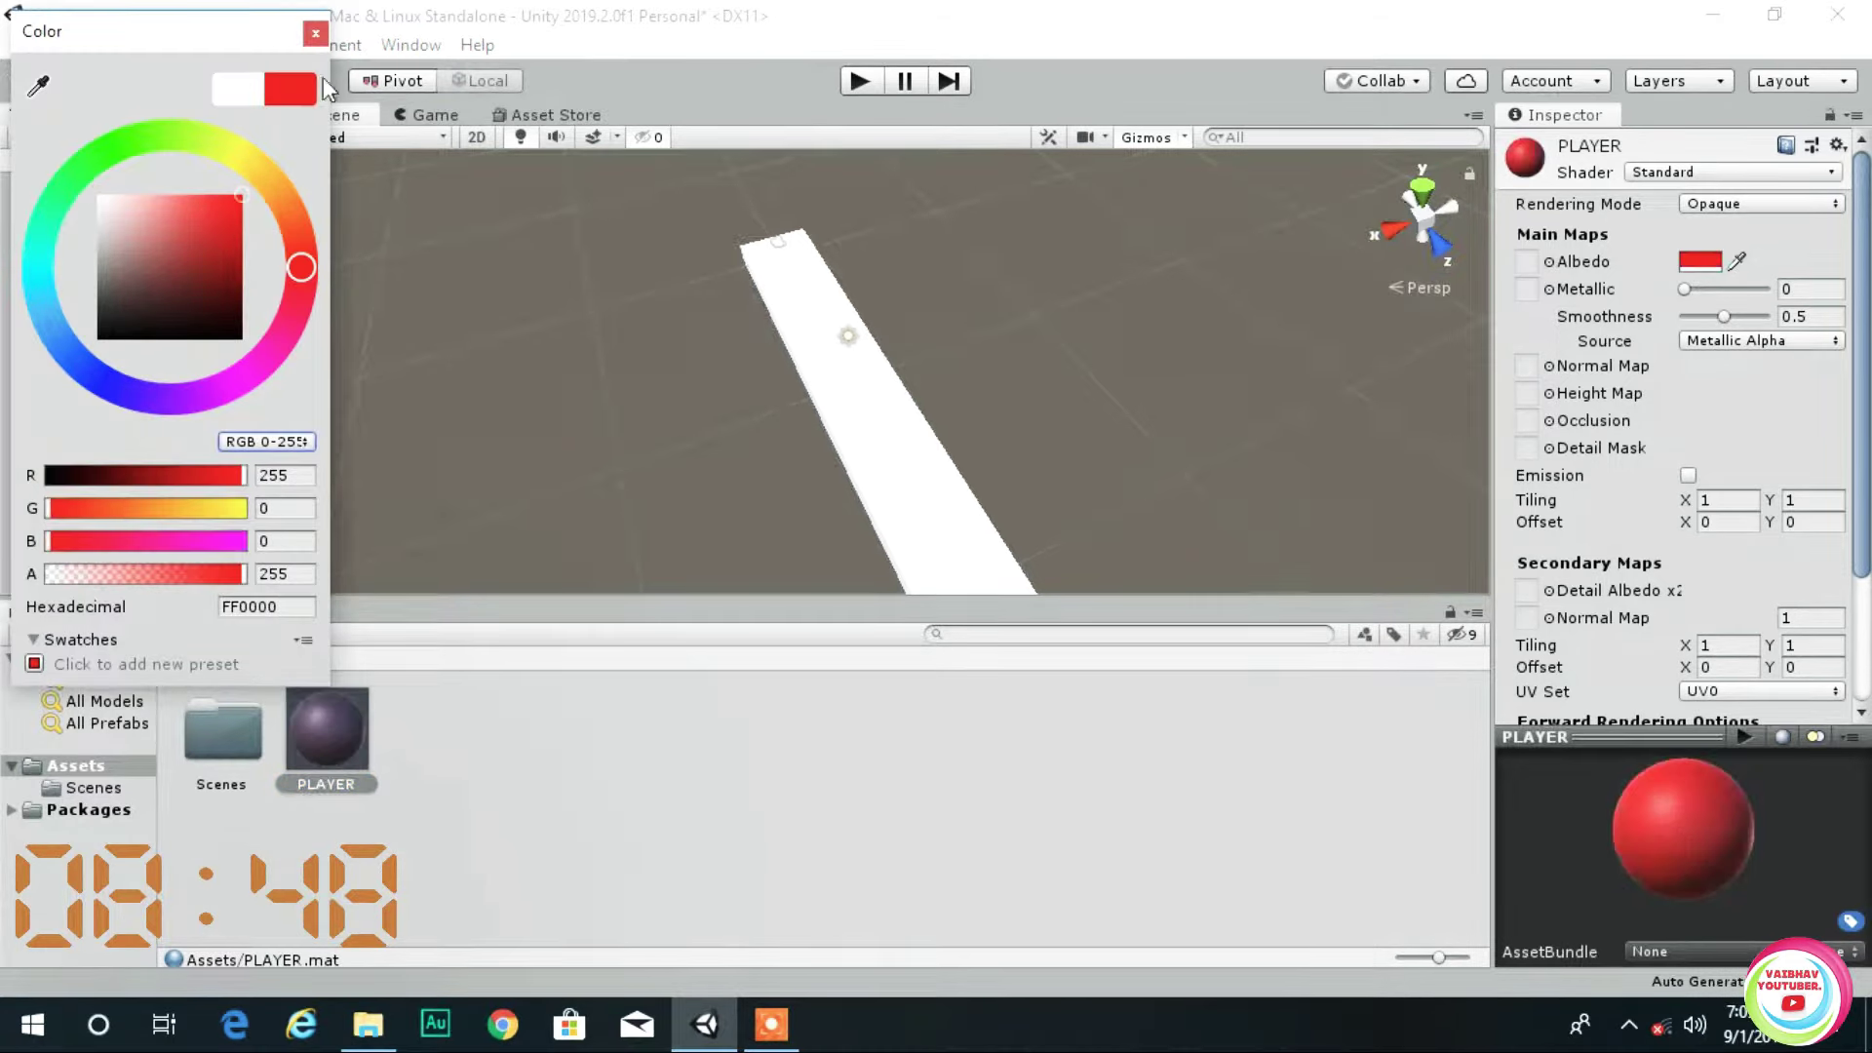
left_click(315, 33)
- Apply the red PLAYER material to the PLAYER cube
left_click_drag(332, 731, 174, 247)
right_click_drag(659, 365, 722, 319)
scroll(721, 318, "up", 3)
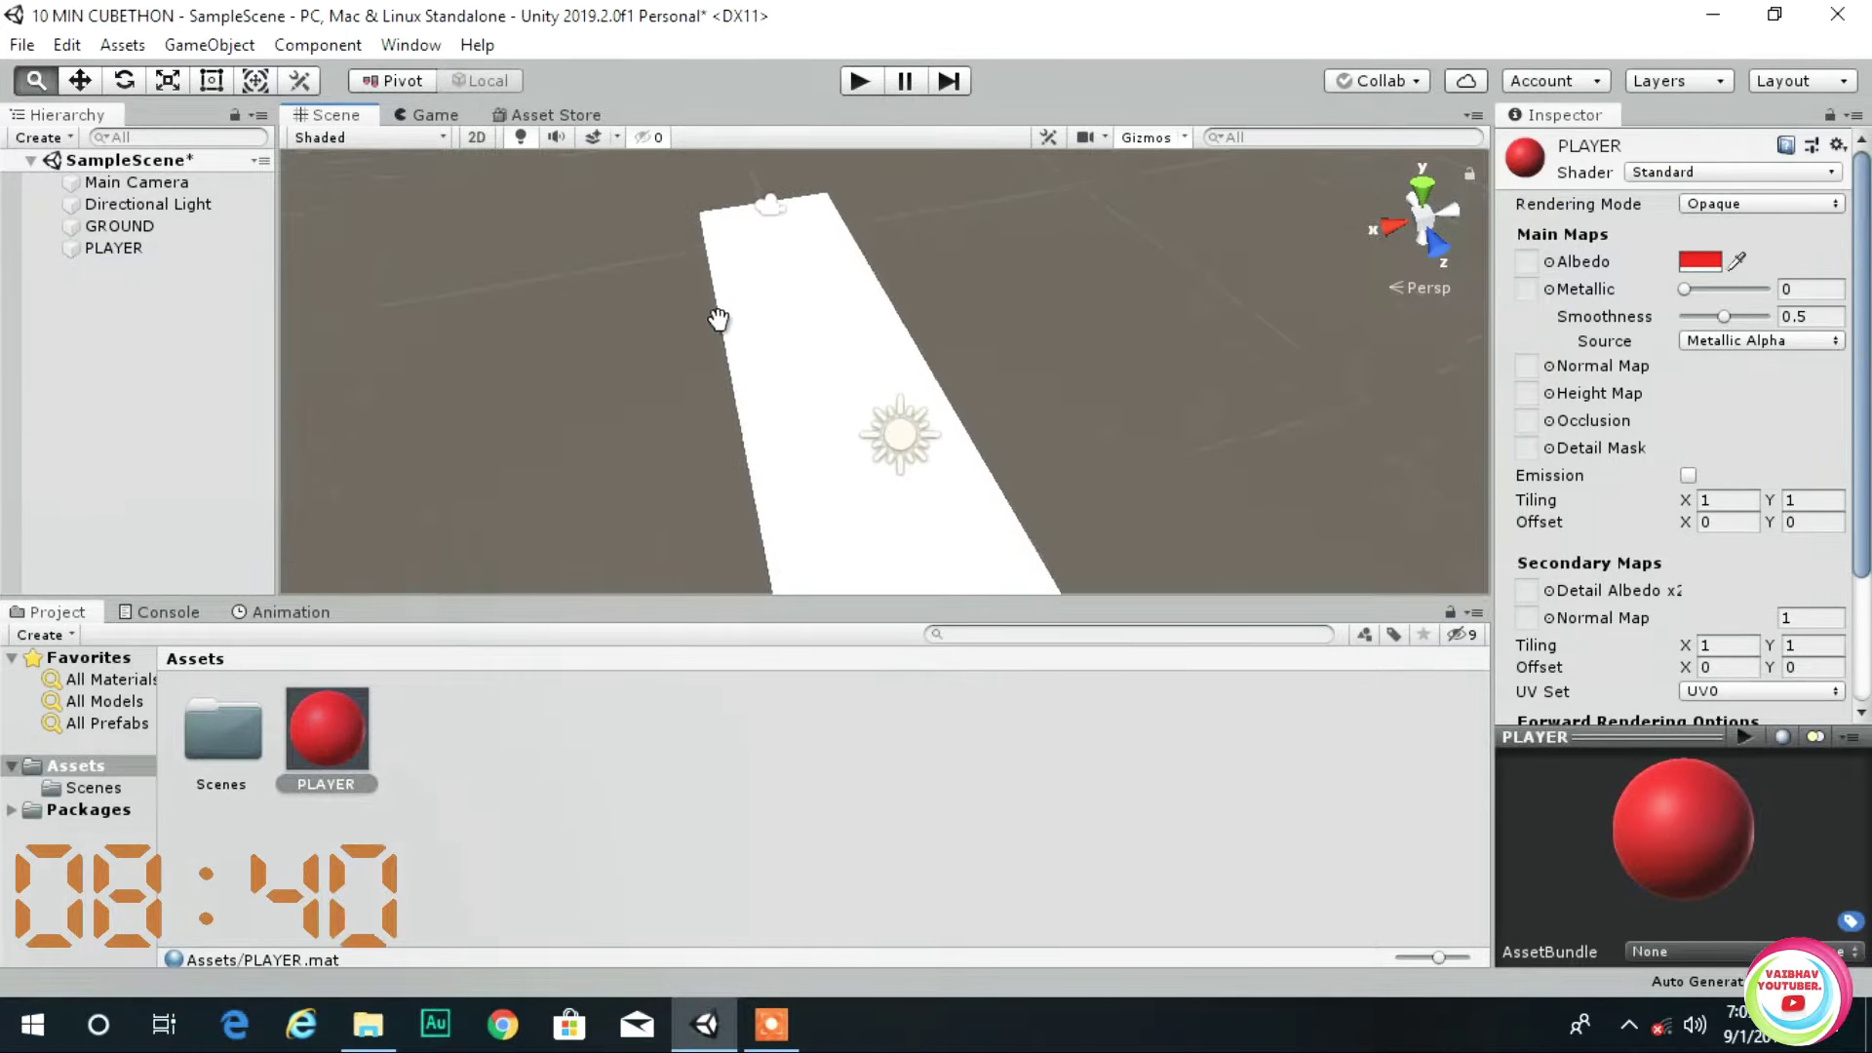
left_click(148, 247)
left_click_drag(327, 727, 799, 300)
- Enlarge the PLAYER cube uniformly to a scale of about 1.15 and raise it above the ground to about Y 1.13
scroll(847, 425, "up", 6)
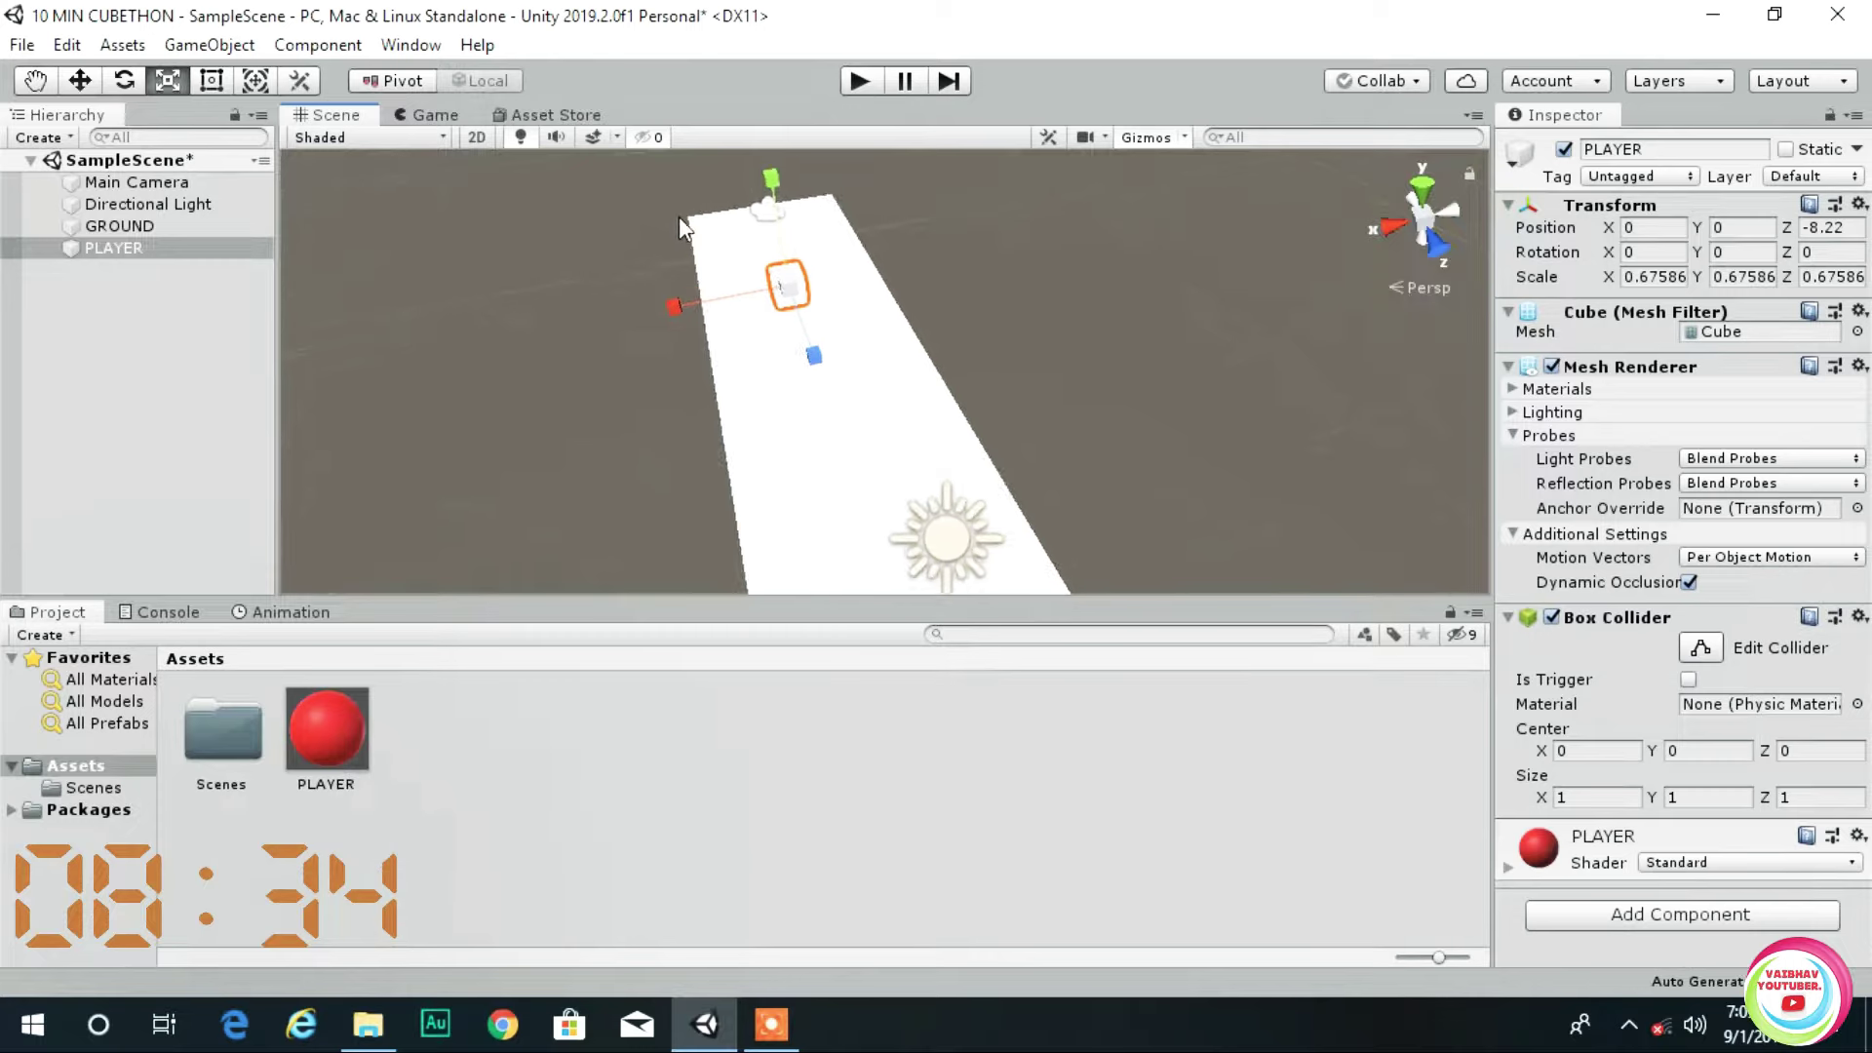
scroll(847, 426, "up", 8)
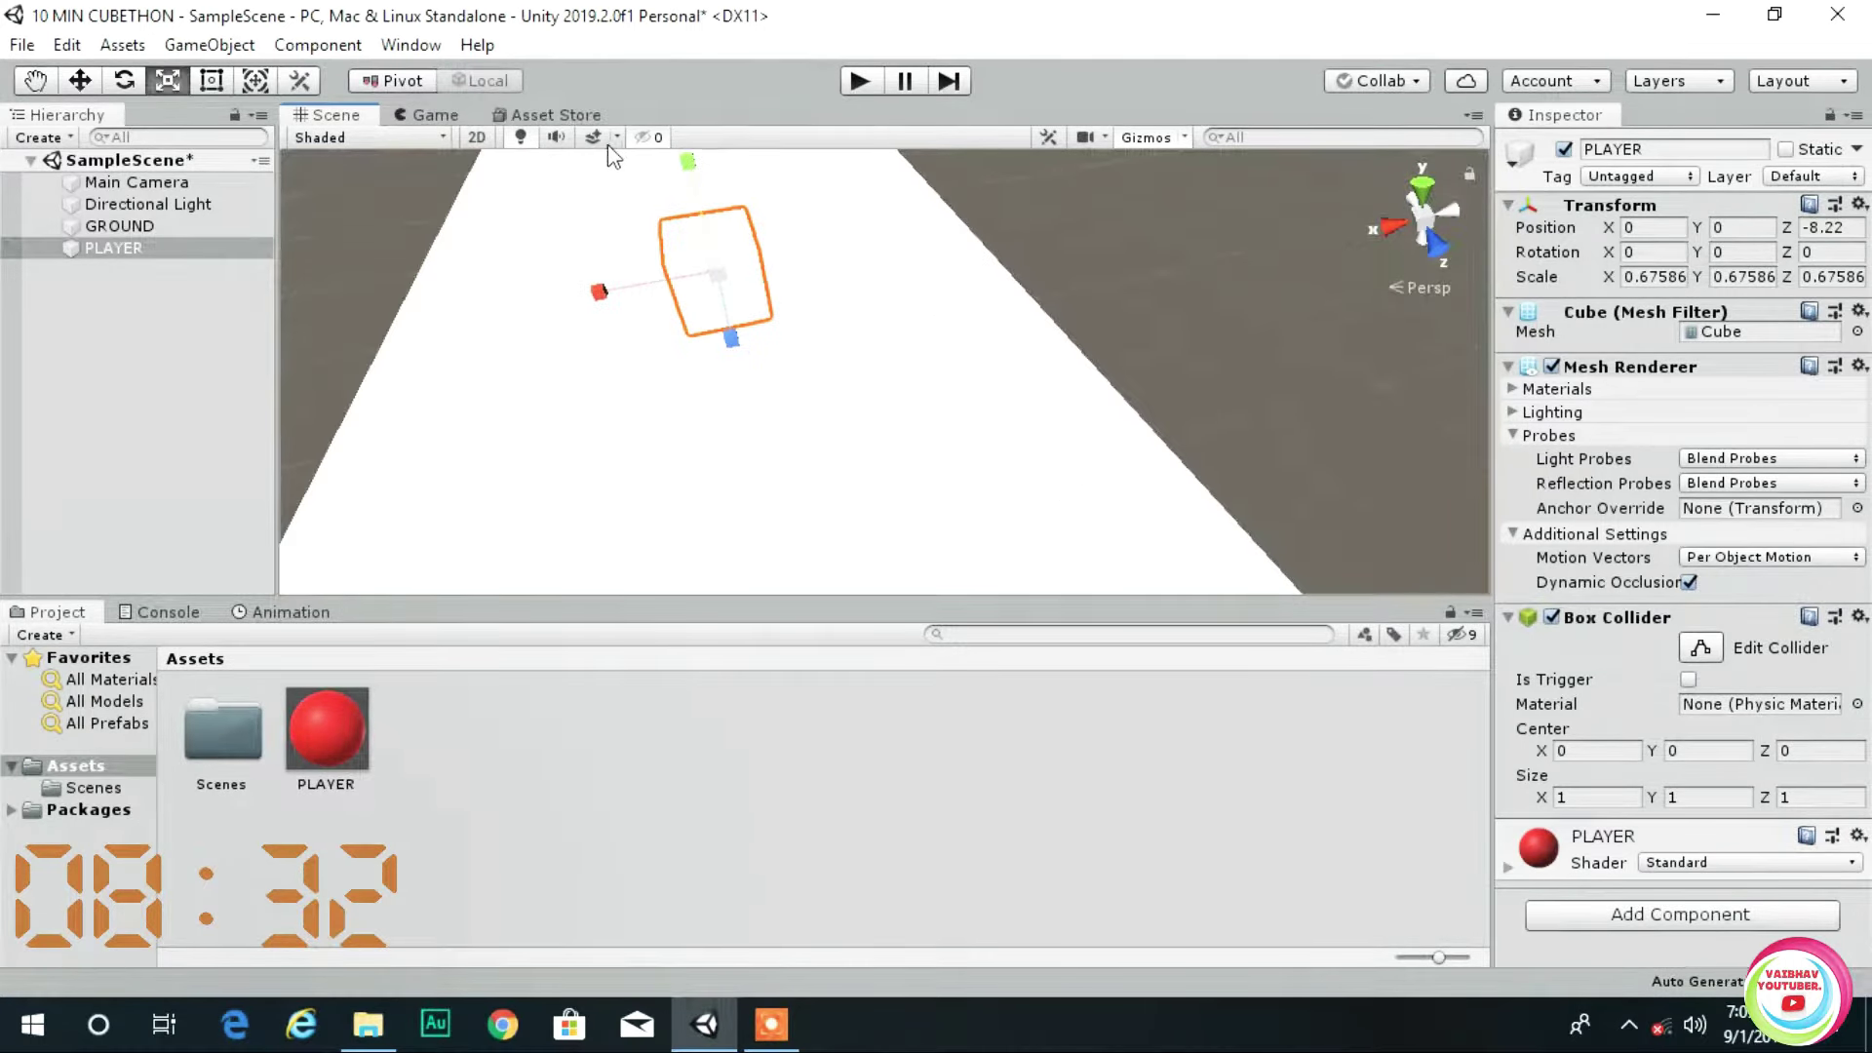
middle_click_drag(587, 229, 837, 478)
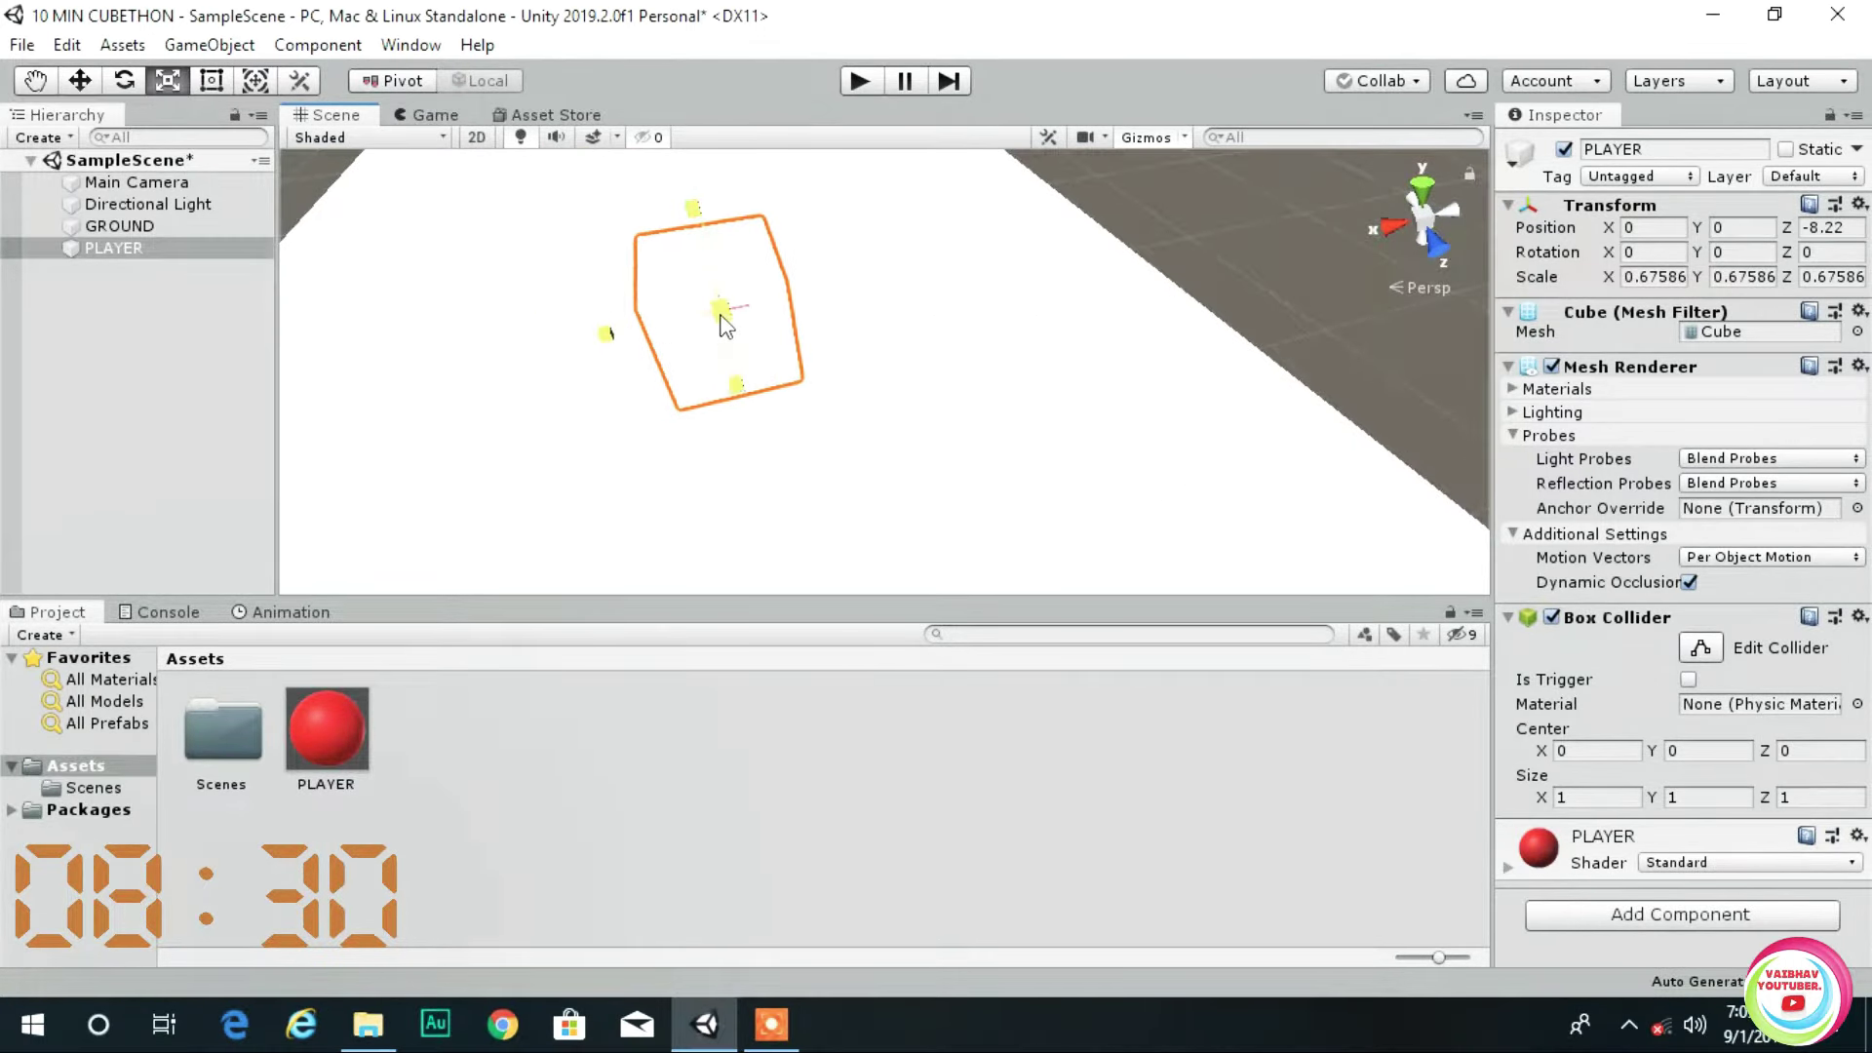
left_click_drag(723, 312, 712, 502)
scroll(600, 325, "down", 5)
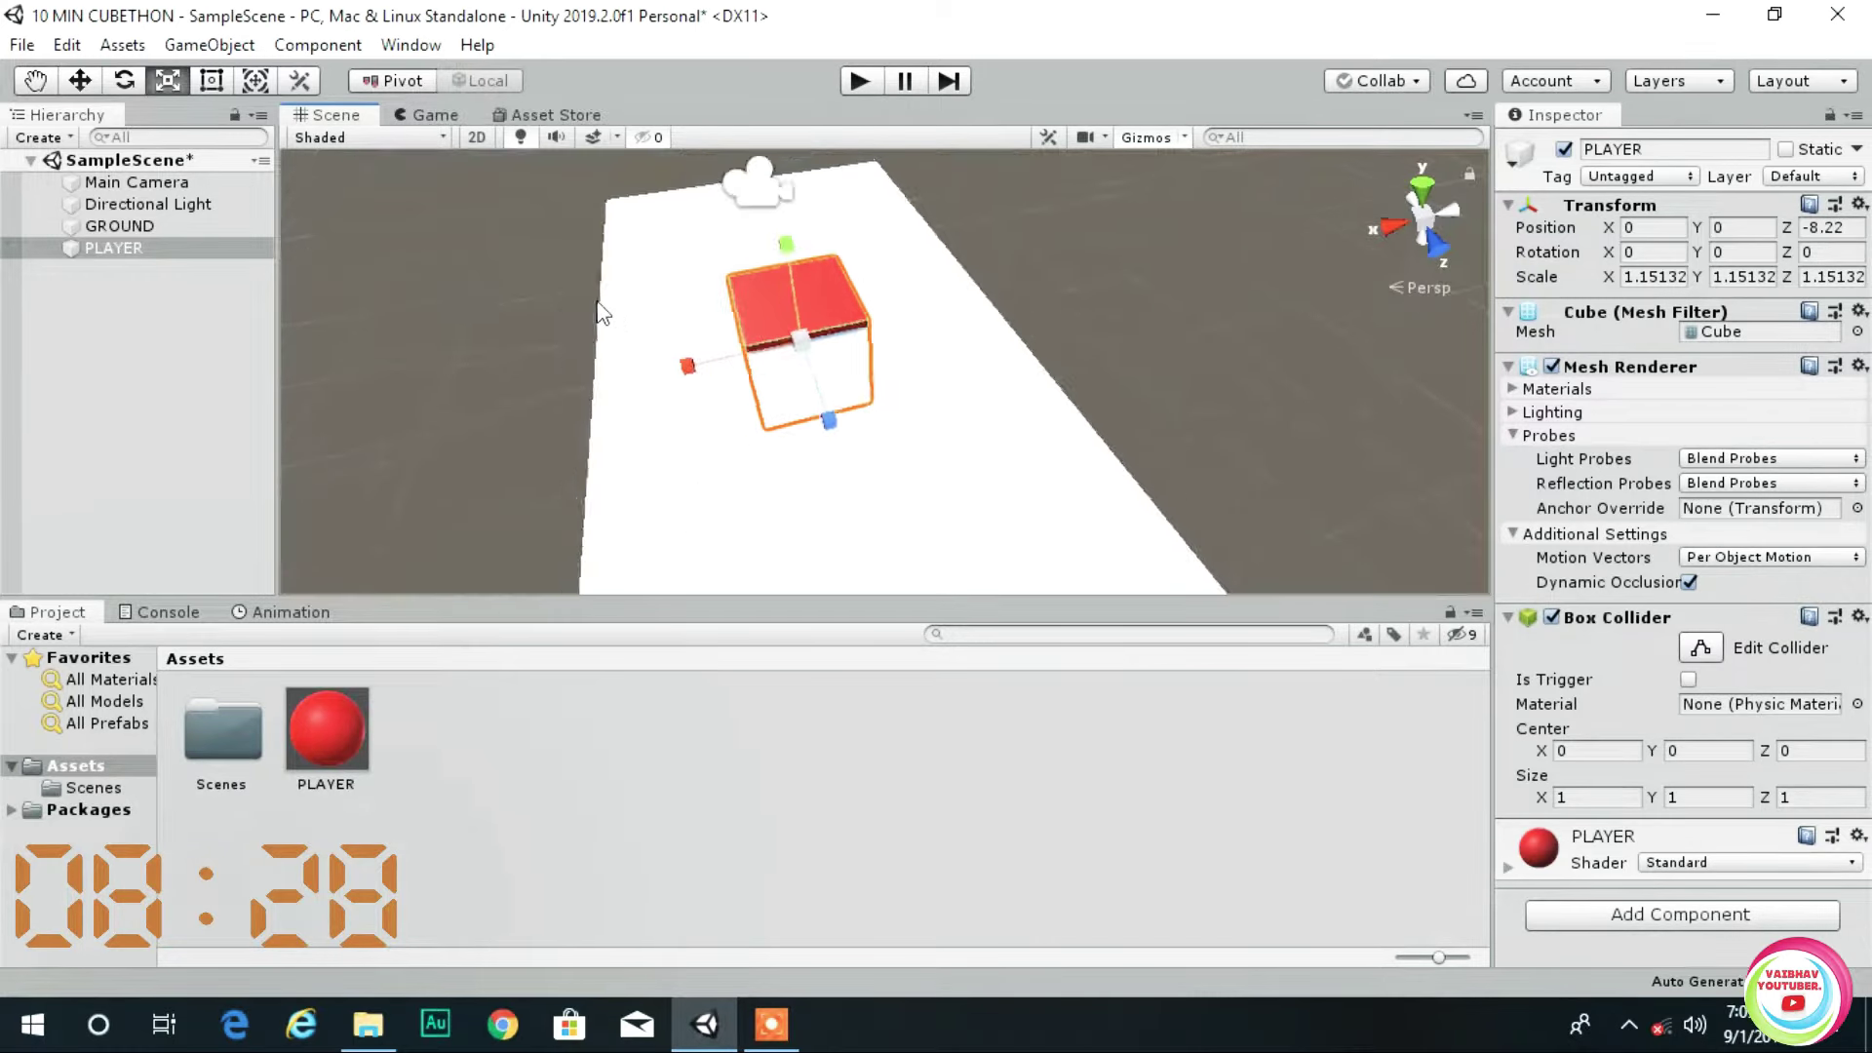
key("w")
left_click_drag(812, 293, 803, 216)
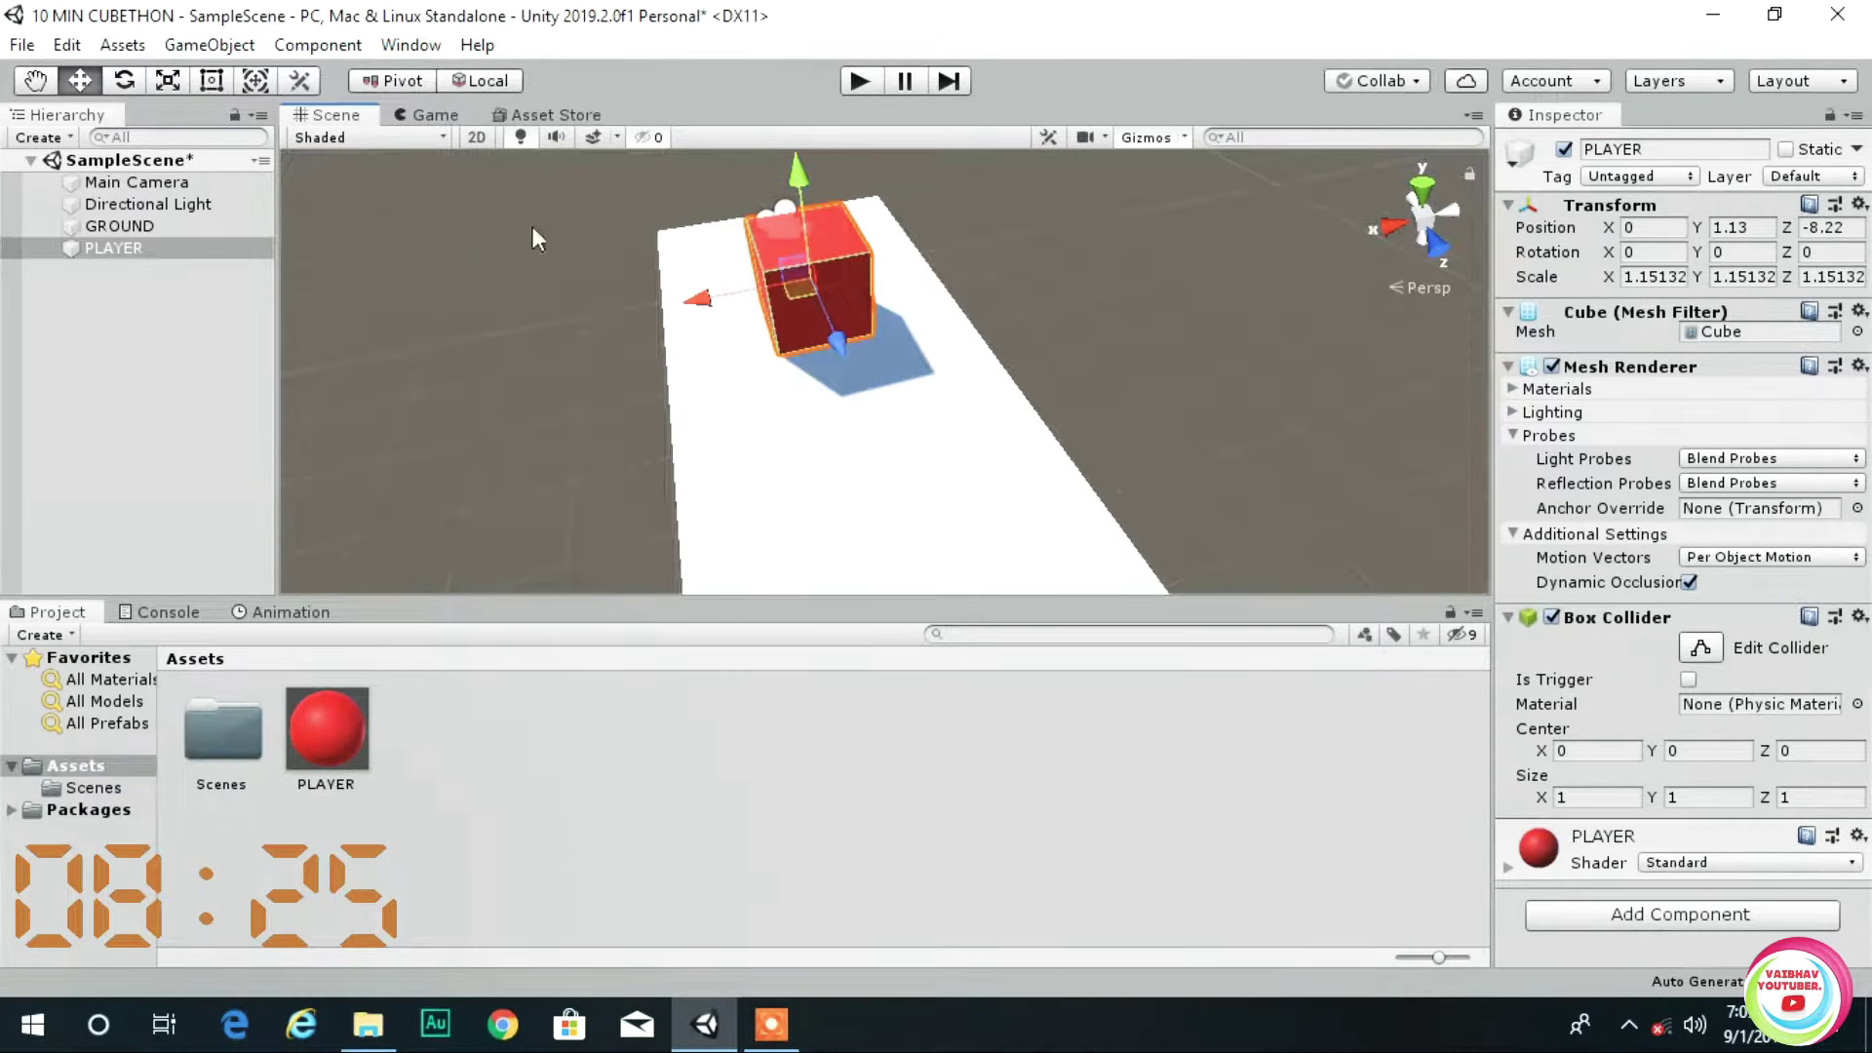
- Shrink the PLAYER cube uniformly to a scale of about 0.39 and preview it in the game view
left_click(168, 81)
left_click_drag(815, 288, 712, 314)
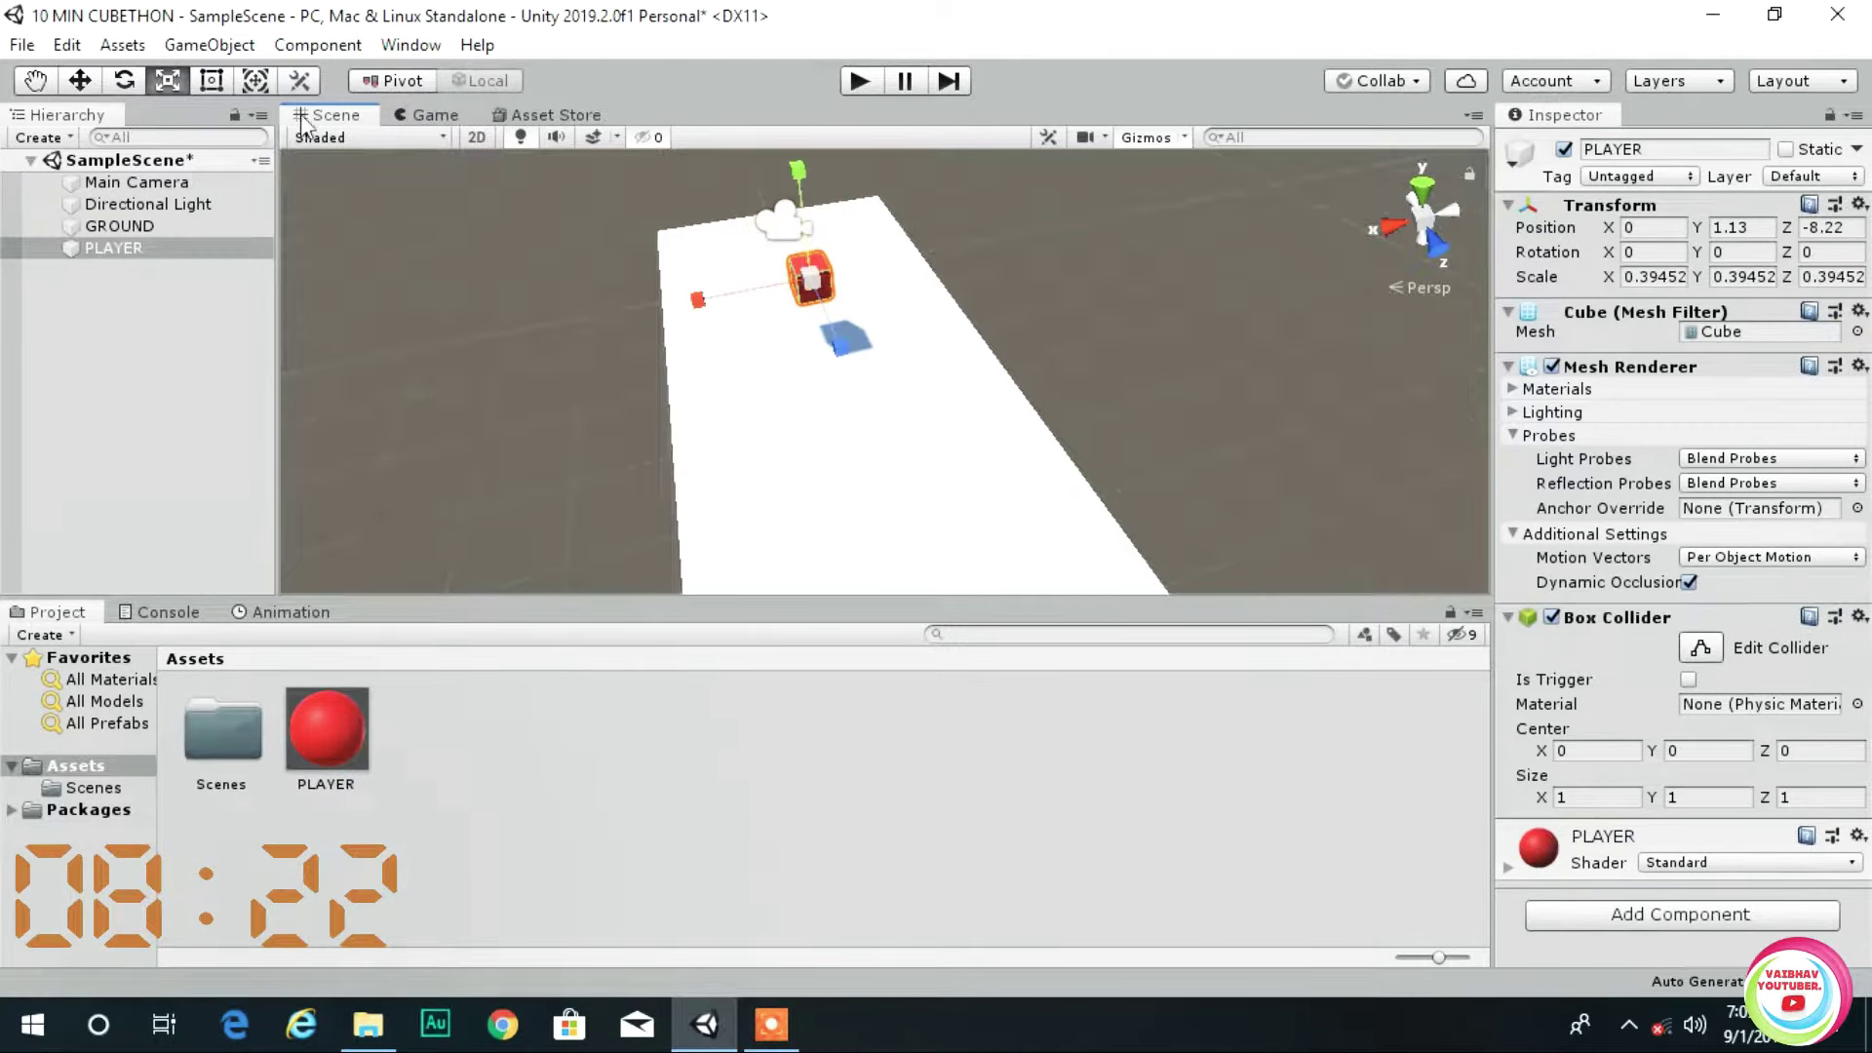
left_click(421, 115)
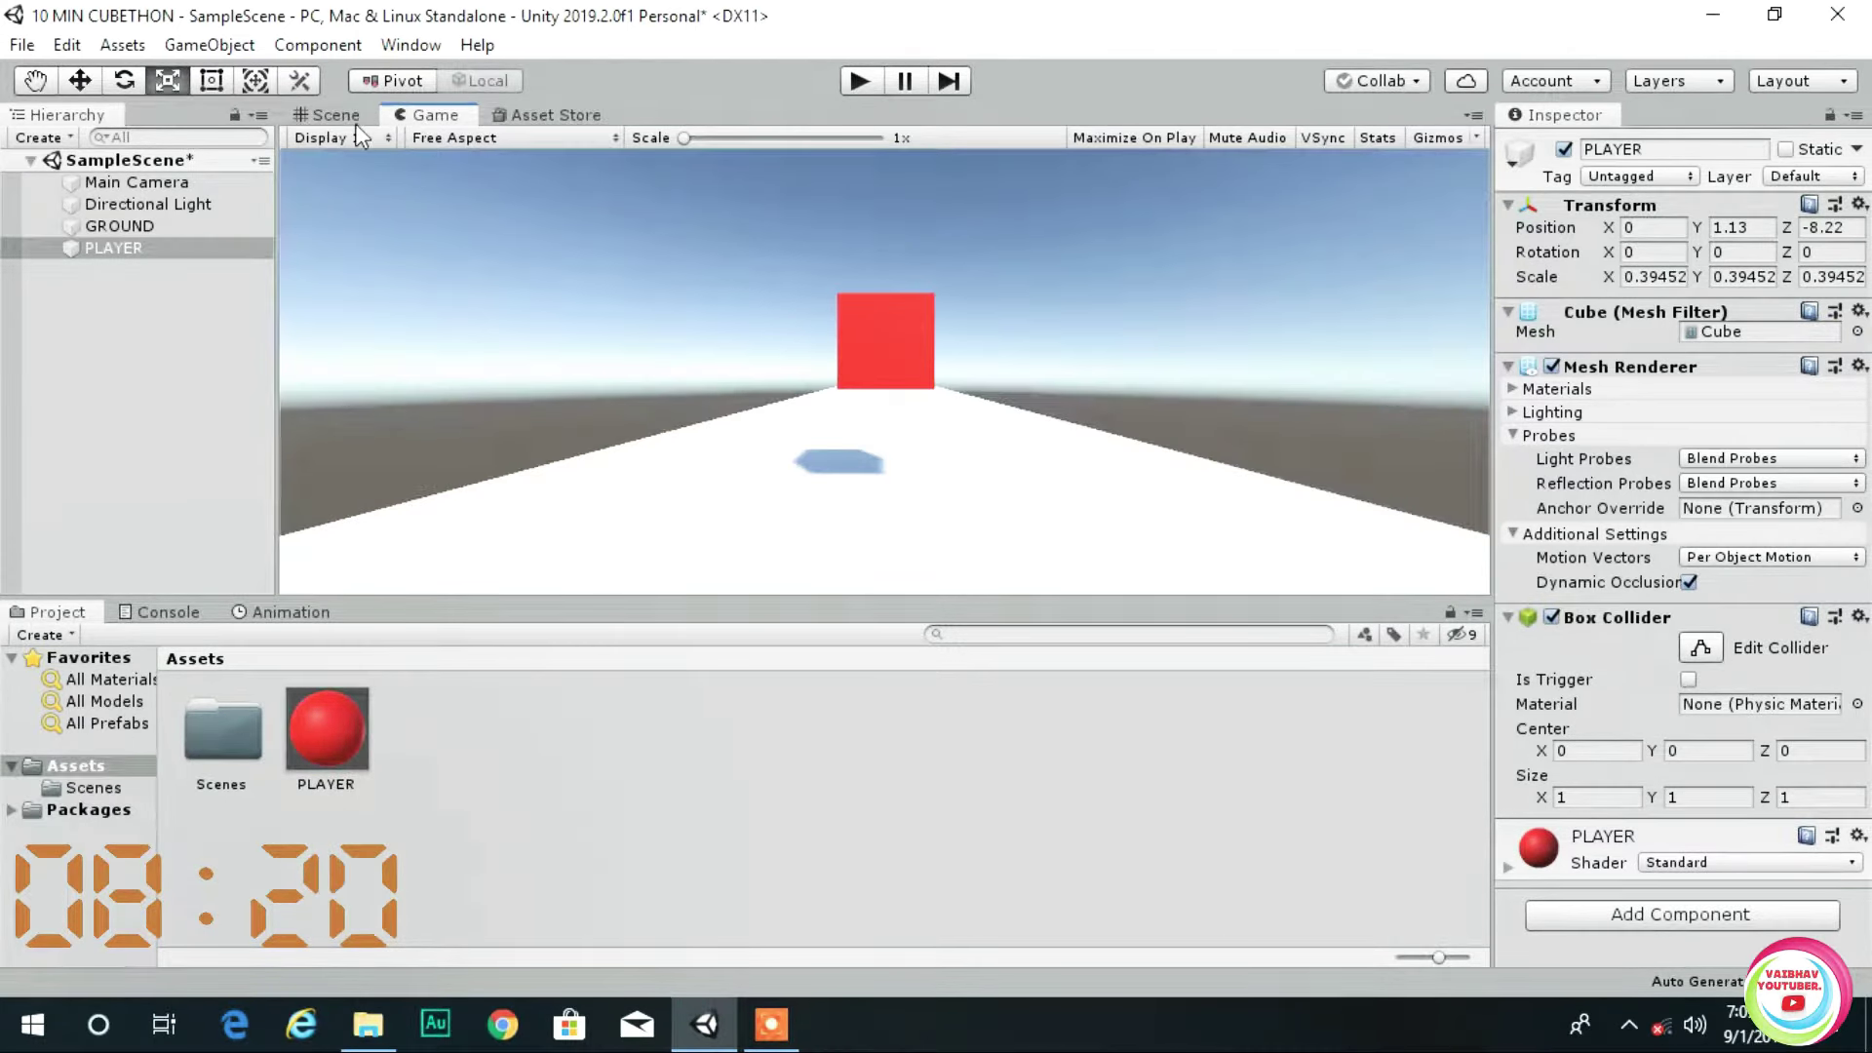
- Move the PLAYER cube to about X 0.09, Y 0.76, Z -8.95, checking its placement in the game view
left_click(331, 115)
key("w")
mouse_move(787, 177)
left_mouse_down()
mouse_move(804, 225)
mouse_move(791, 206)
left_mouse_up()
left_click_drag(701, 325, 718, 323)
left_click(424, 121)
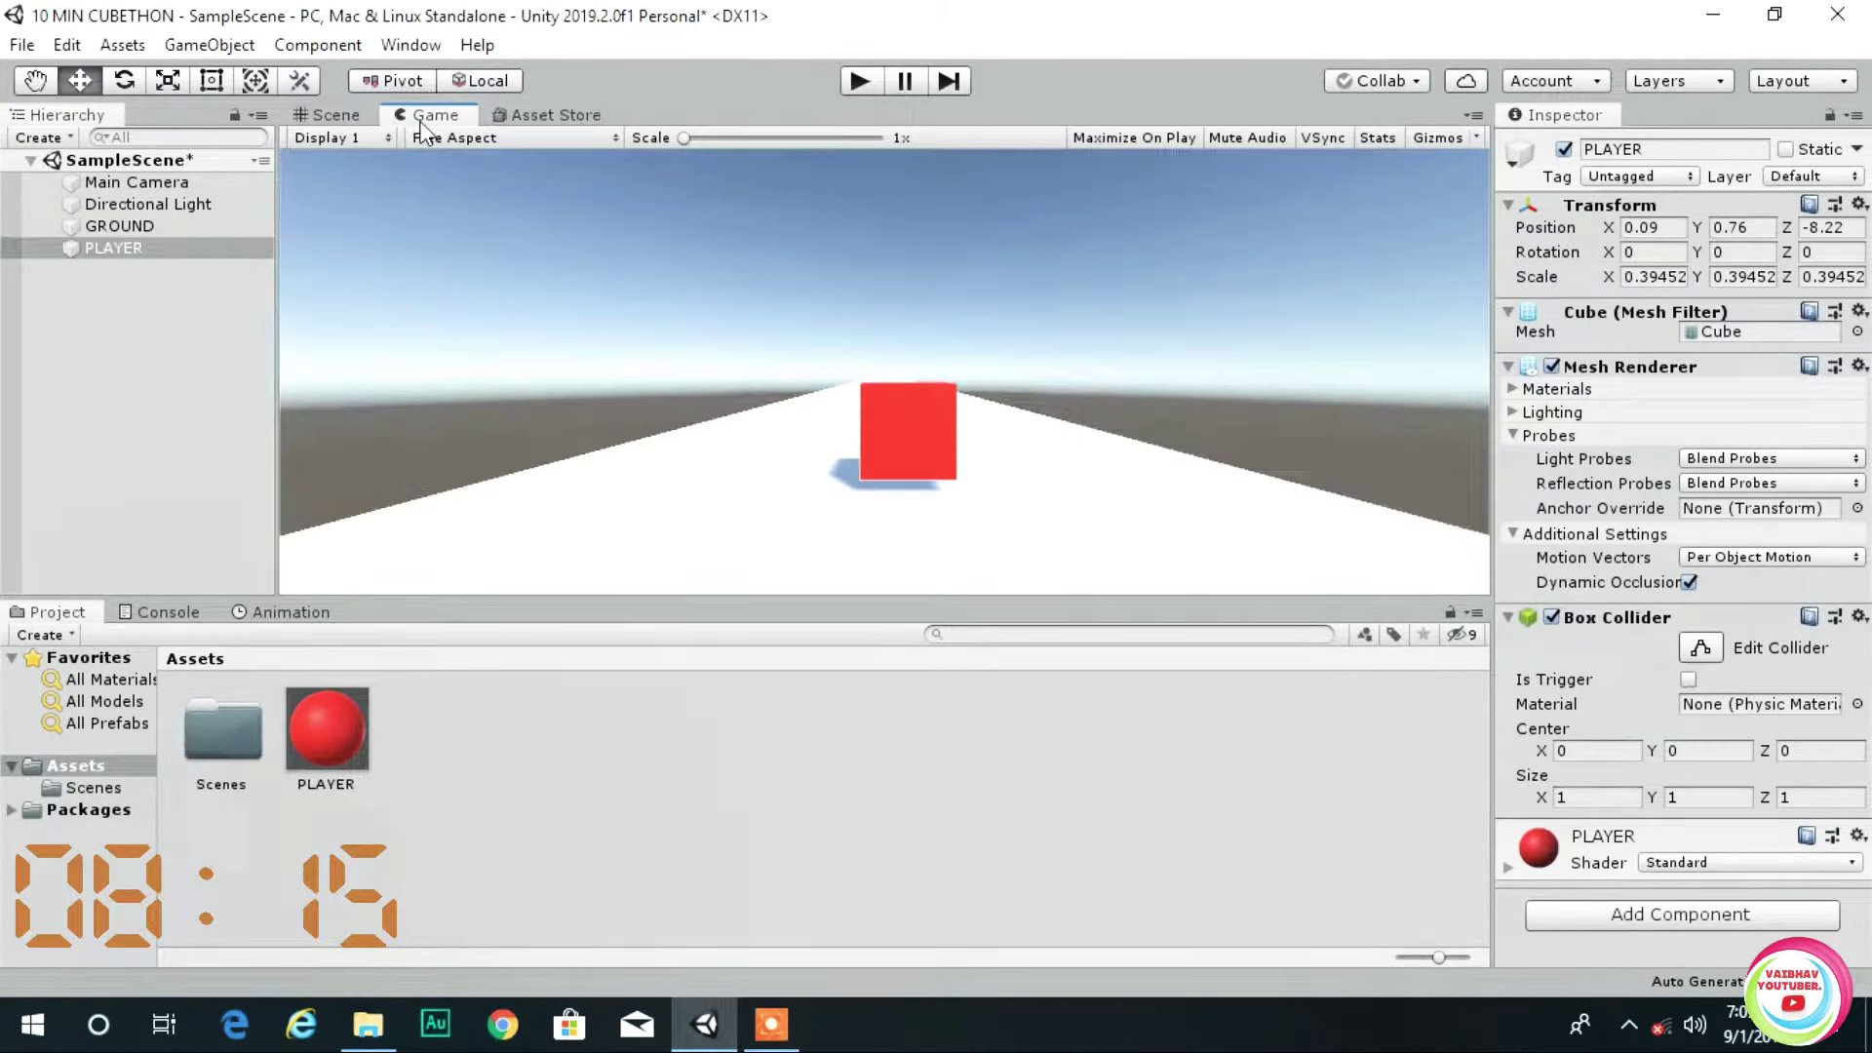
left_click(336, 116)
left_click_drag(826, 388, 822, 351)
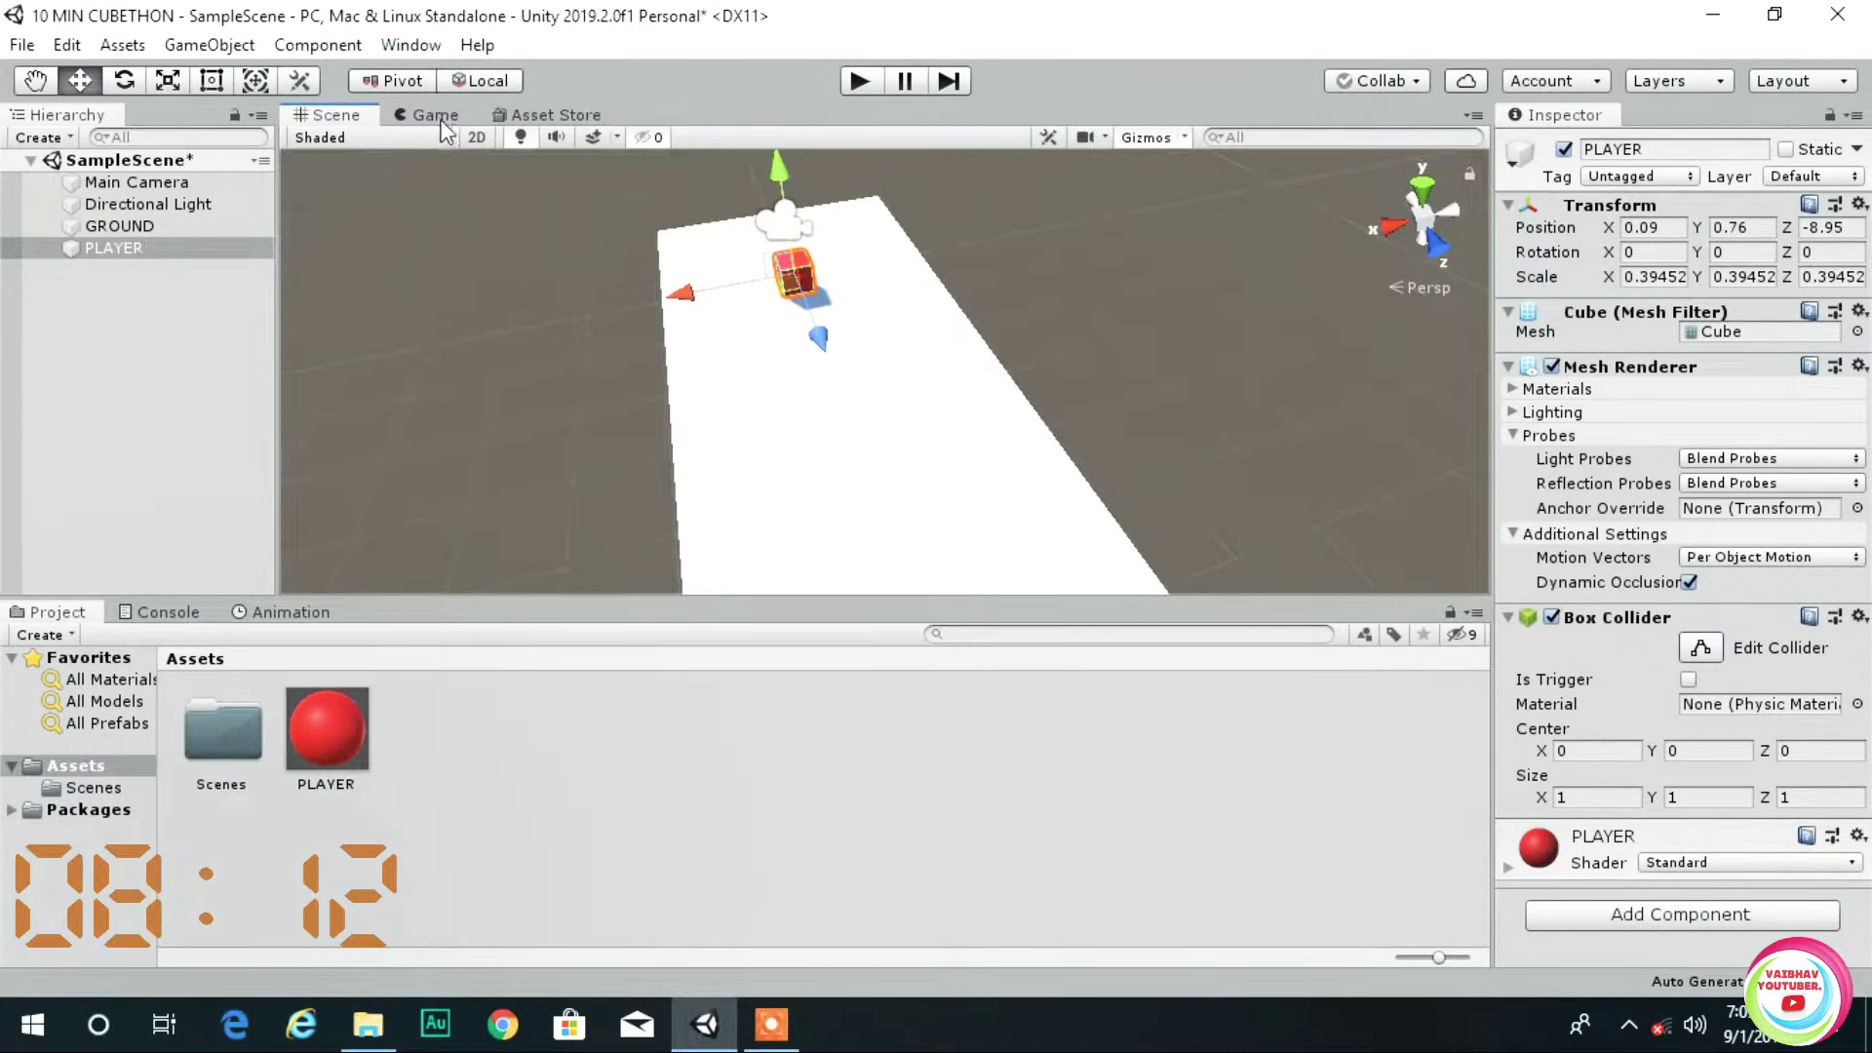
- Move the PLAYER cube to about X -0.05, Y 0.62, Z -8.95, checking its placement in the game view
left_click(429, 116)
left_click(330, 115)
left_click_drag(778, 165, 774, 178)
left_click_drag(730, 291, 721, 292)
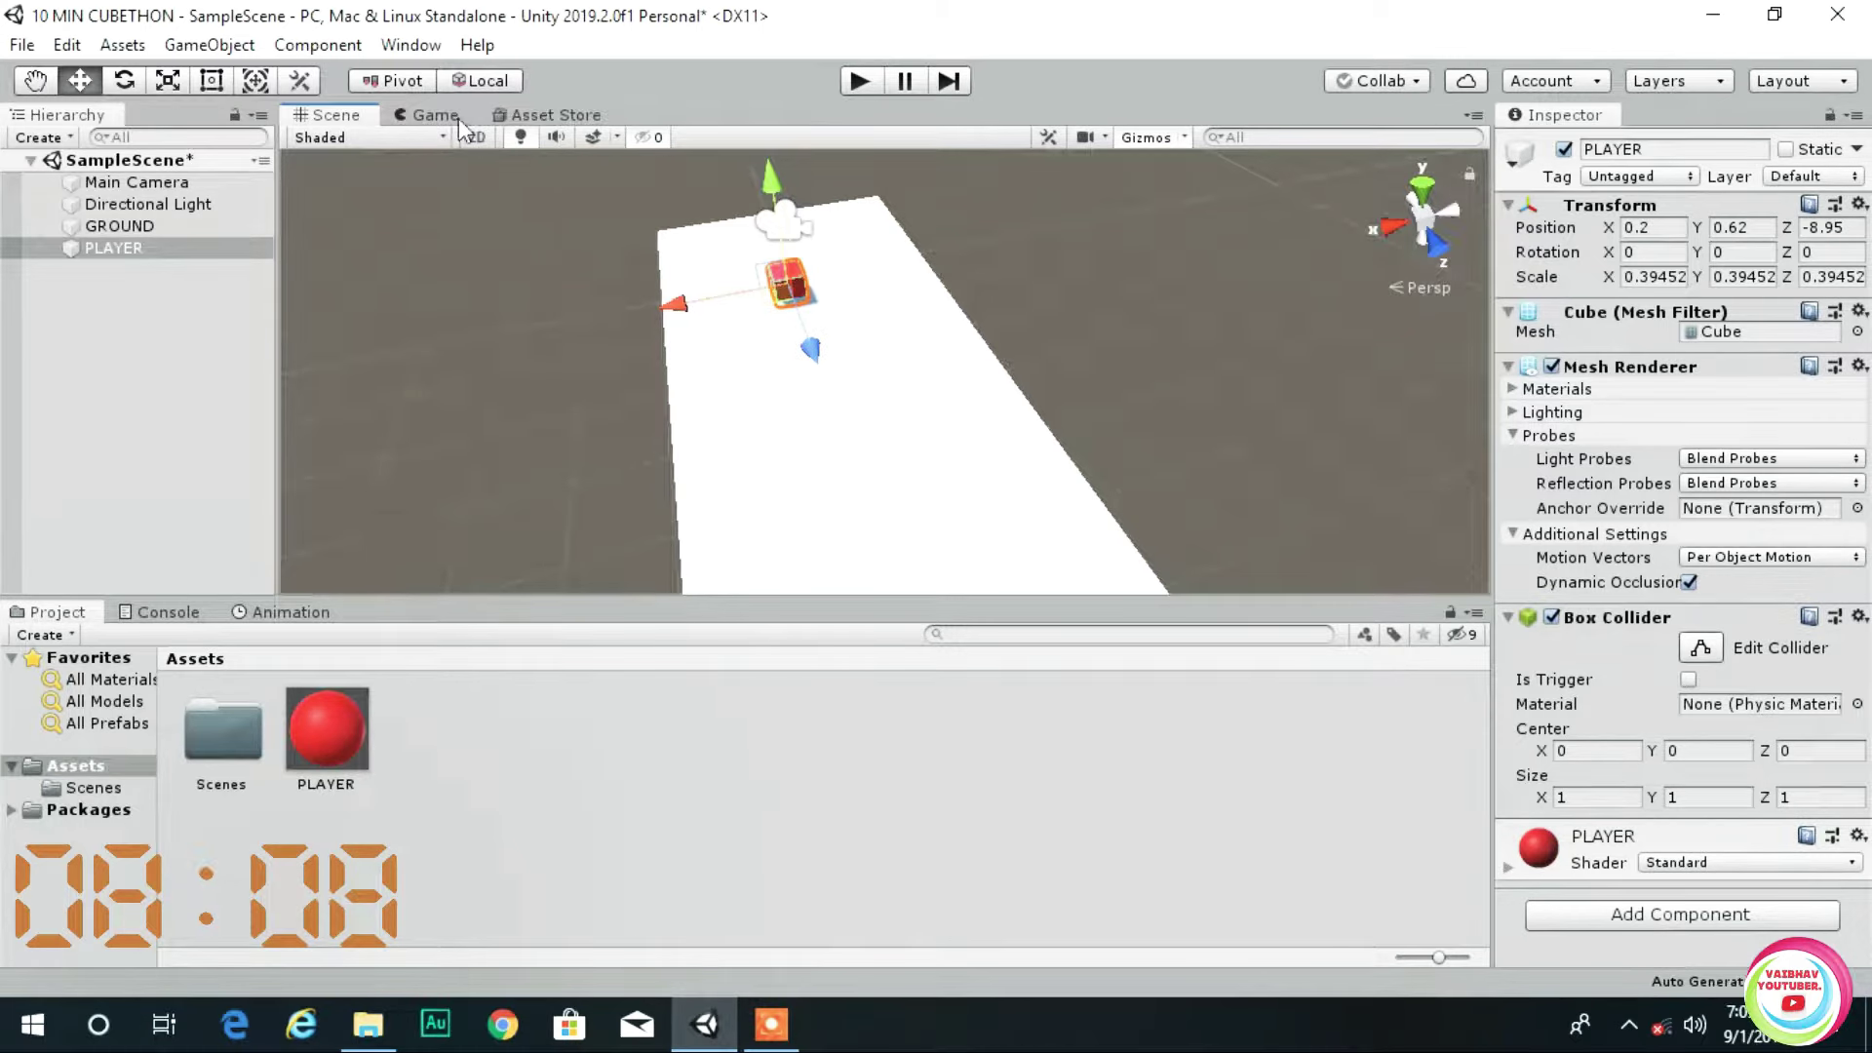
left_click(434, 116)
left_click(320, 119)
left_click_drag(680, 304, 697, 301)
- Shrink the PLAYER cube uniformly to a scale of about 0.28 and preview it in the game view
key("r")
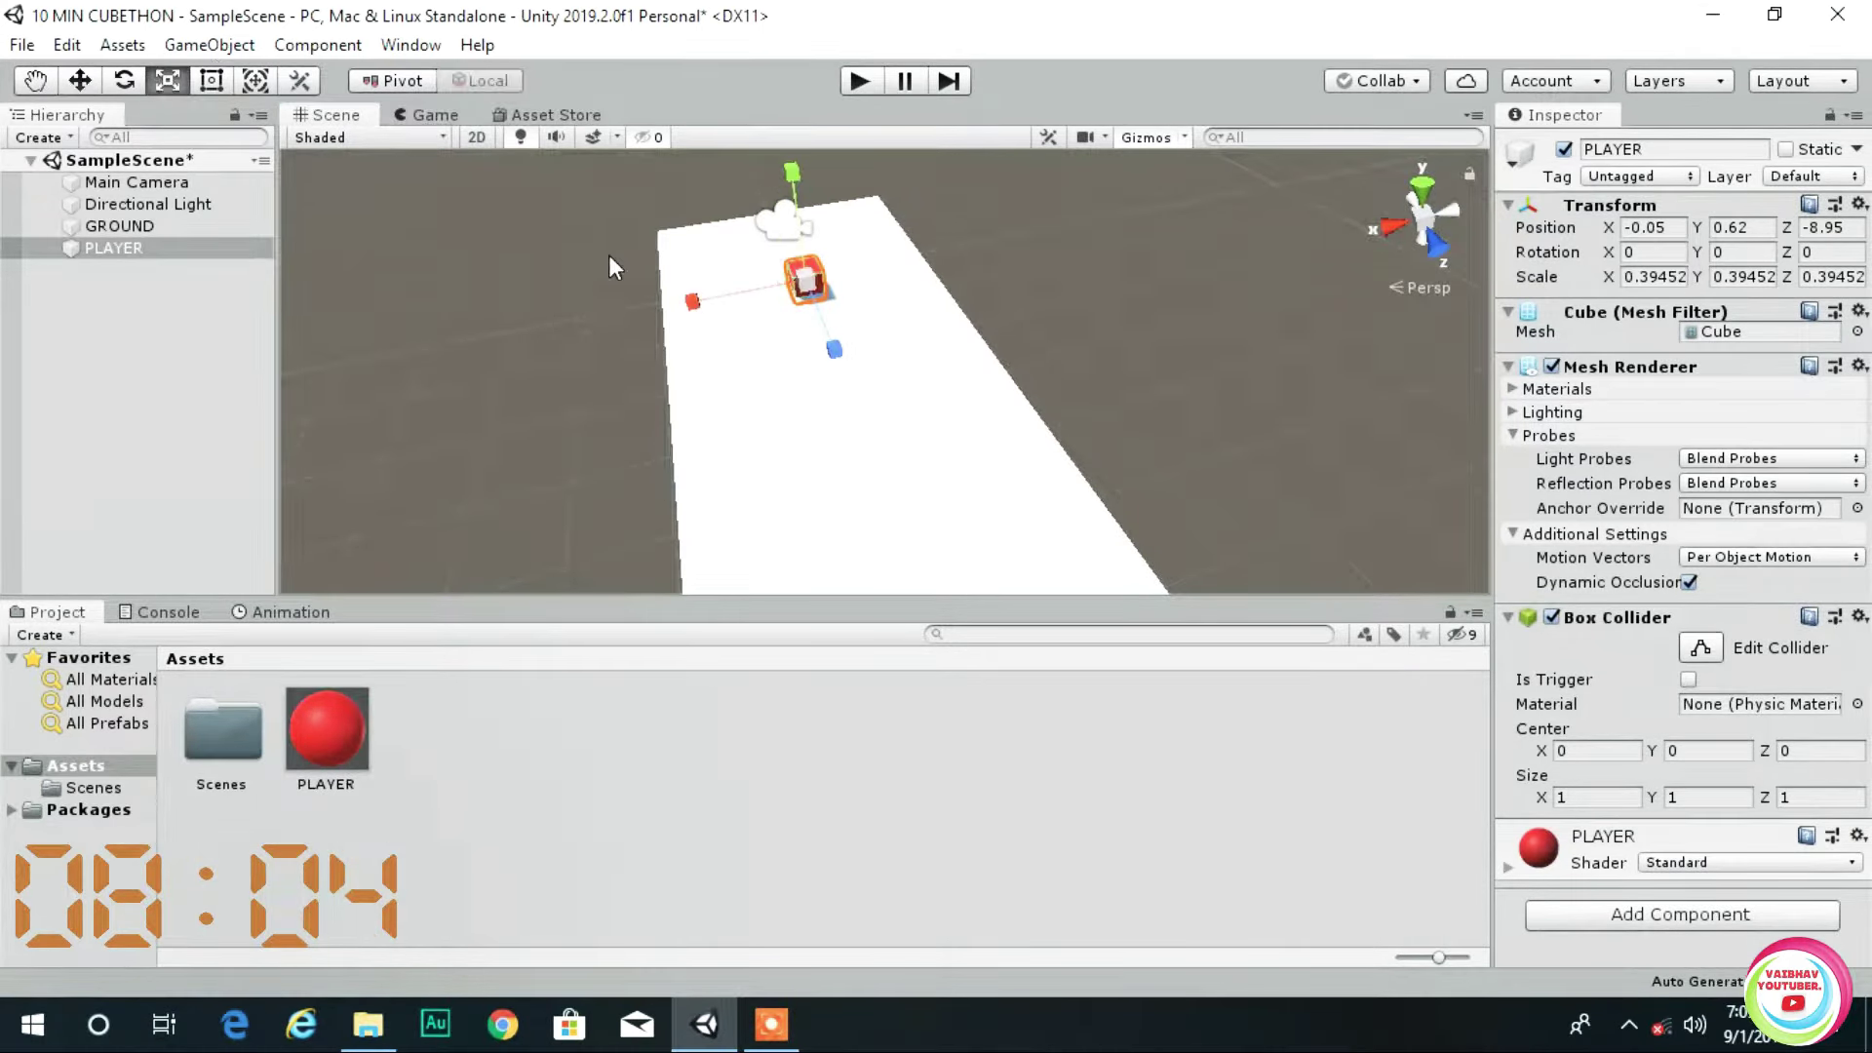
left_click_drag(809, 290, 750, 298)
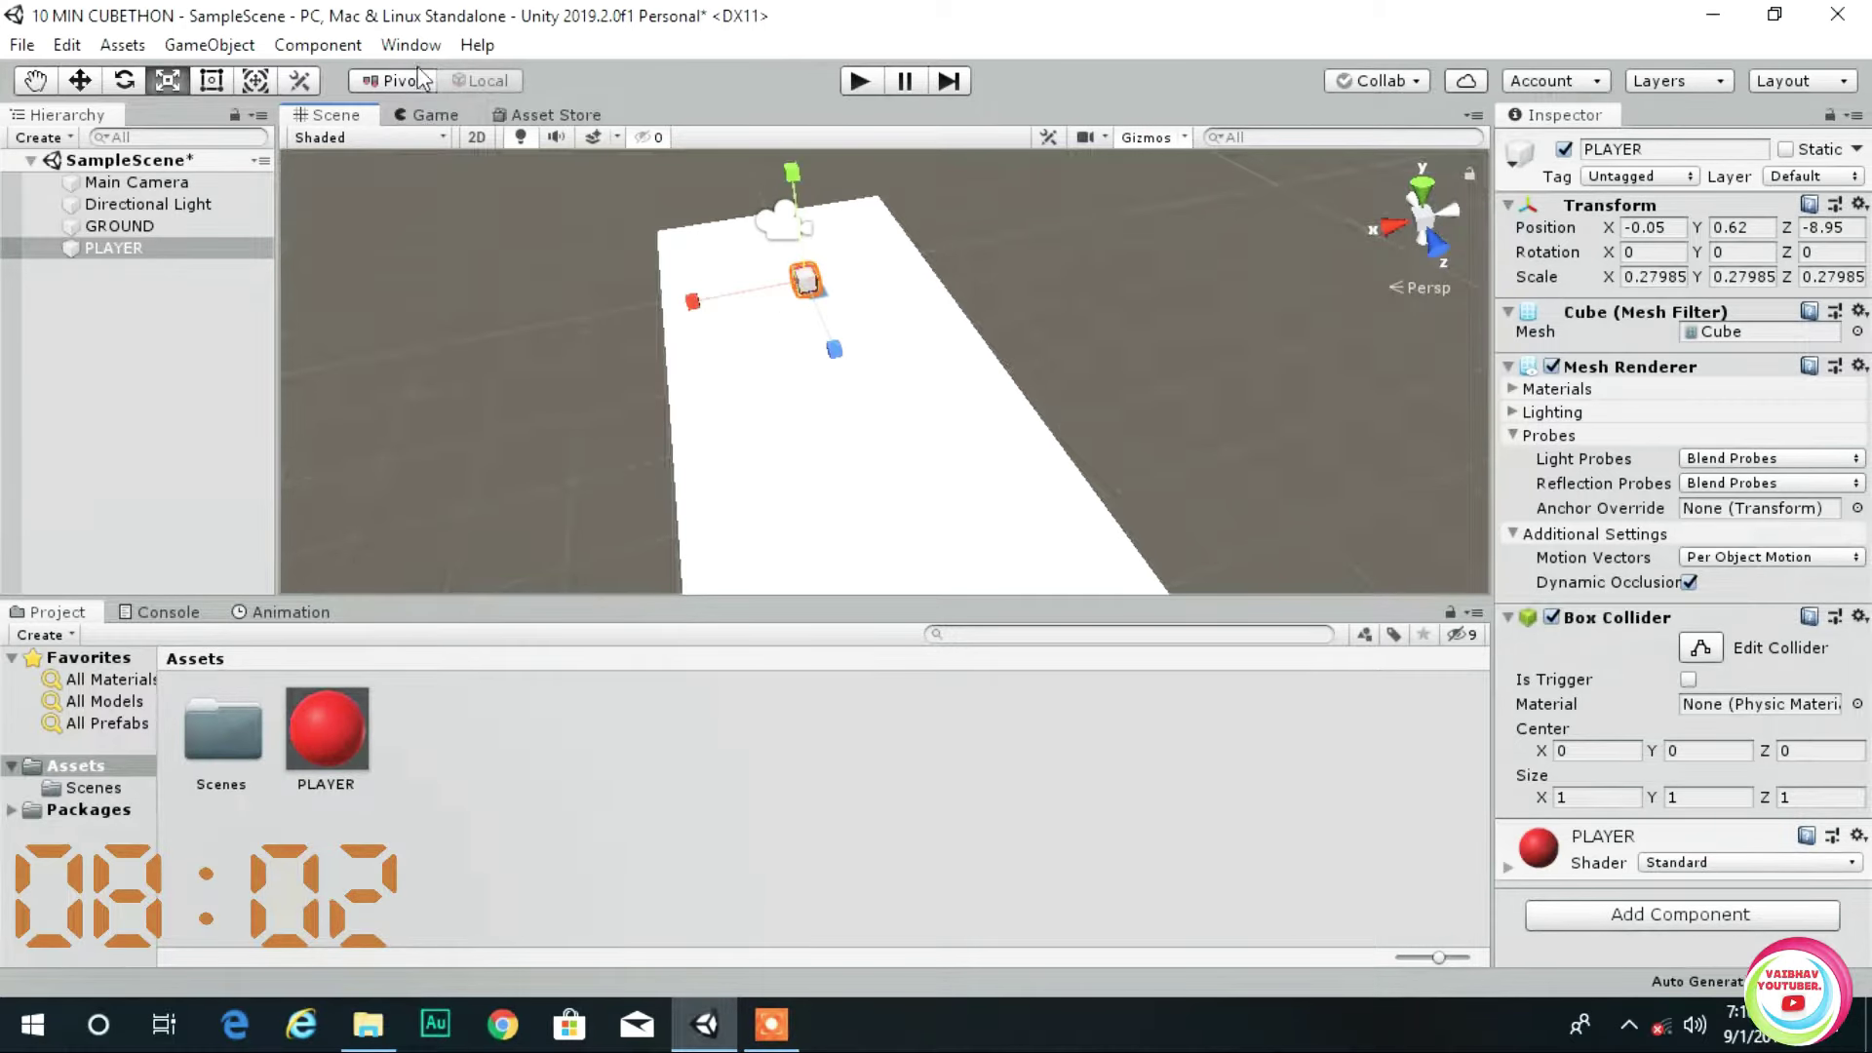
left_click(434, 117)
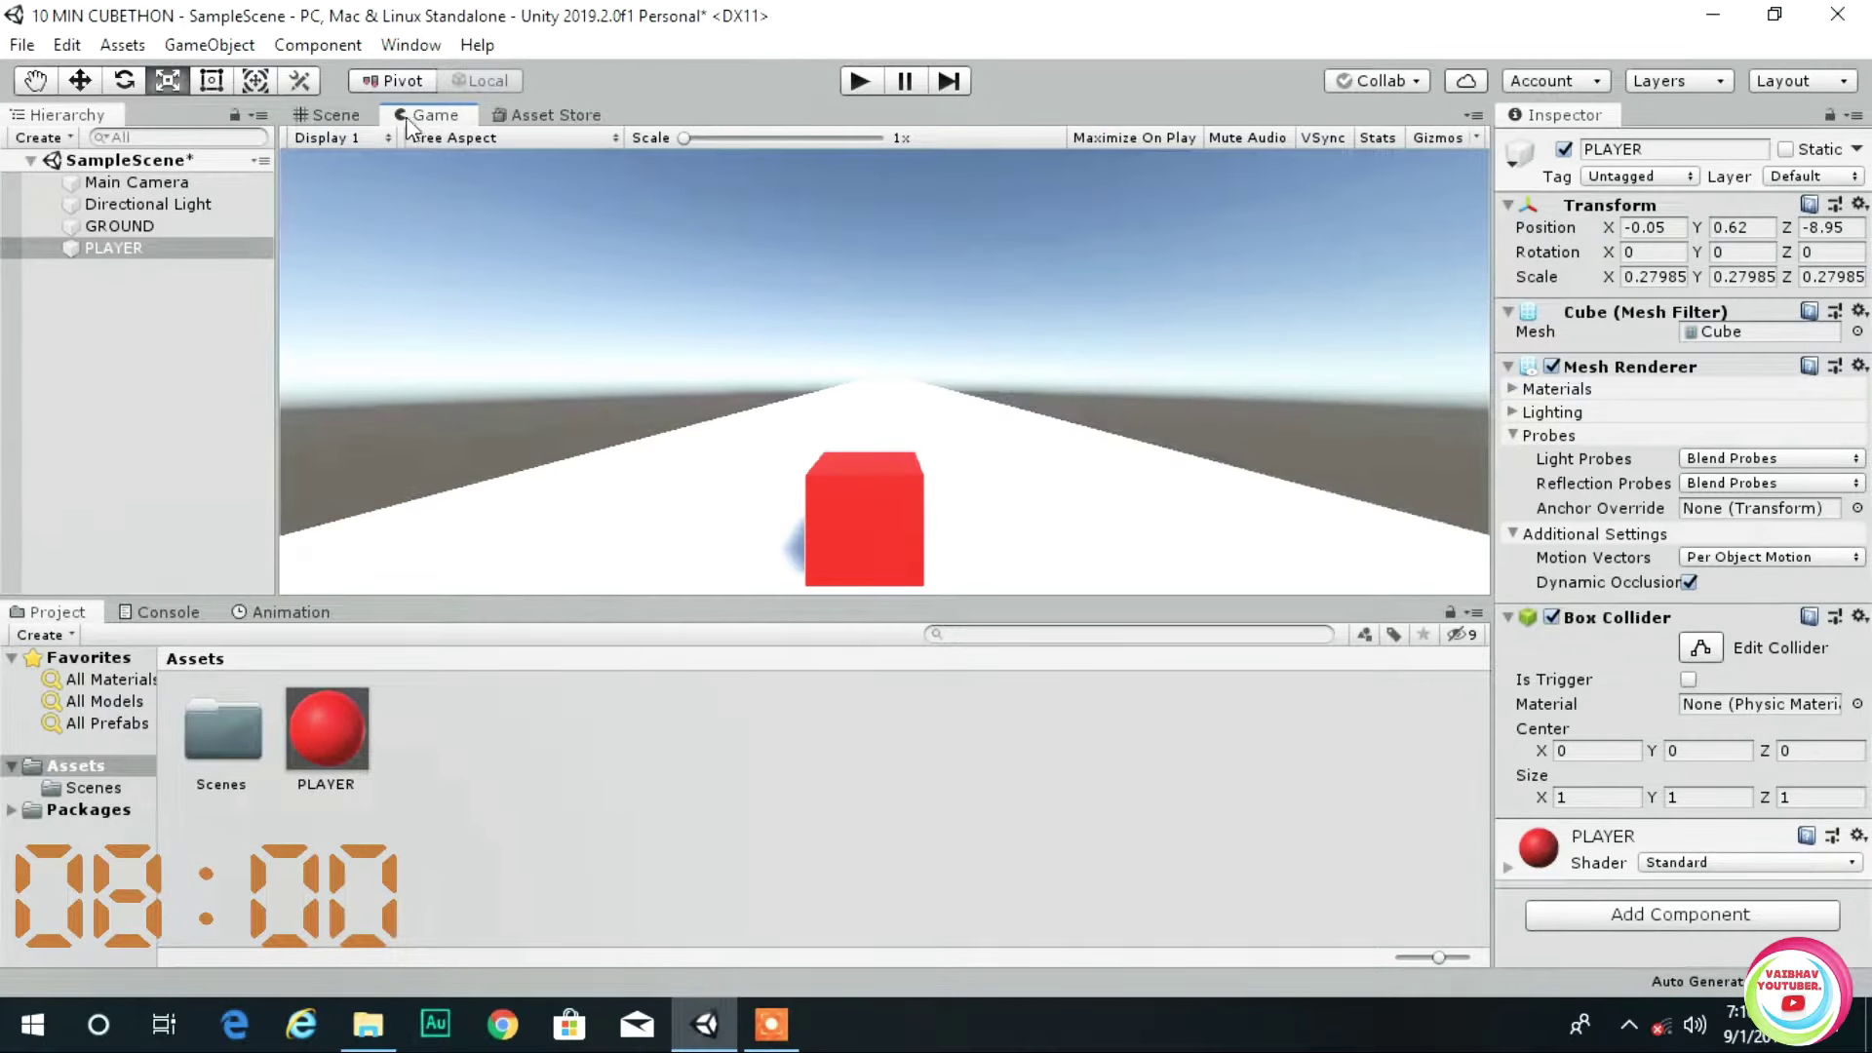
left_click(332, 115)
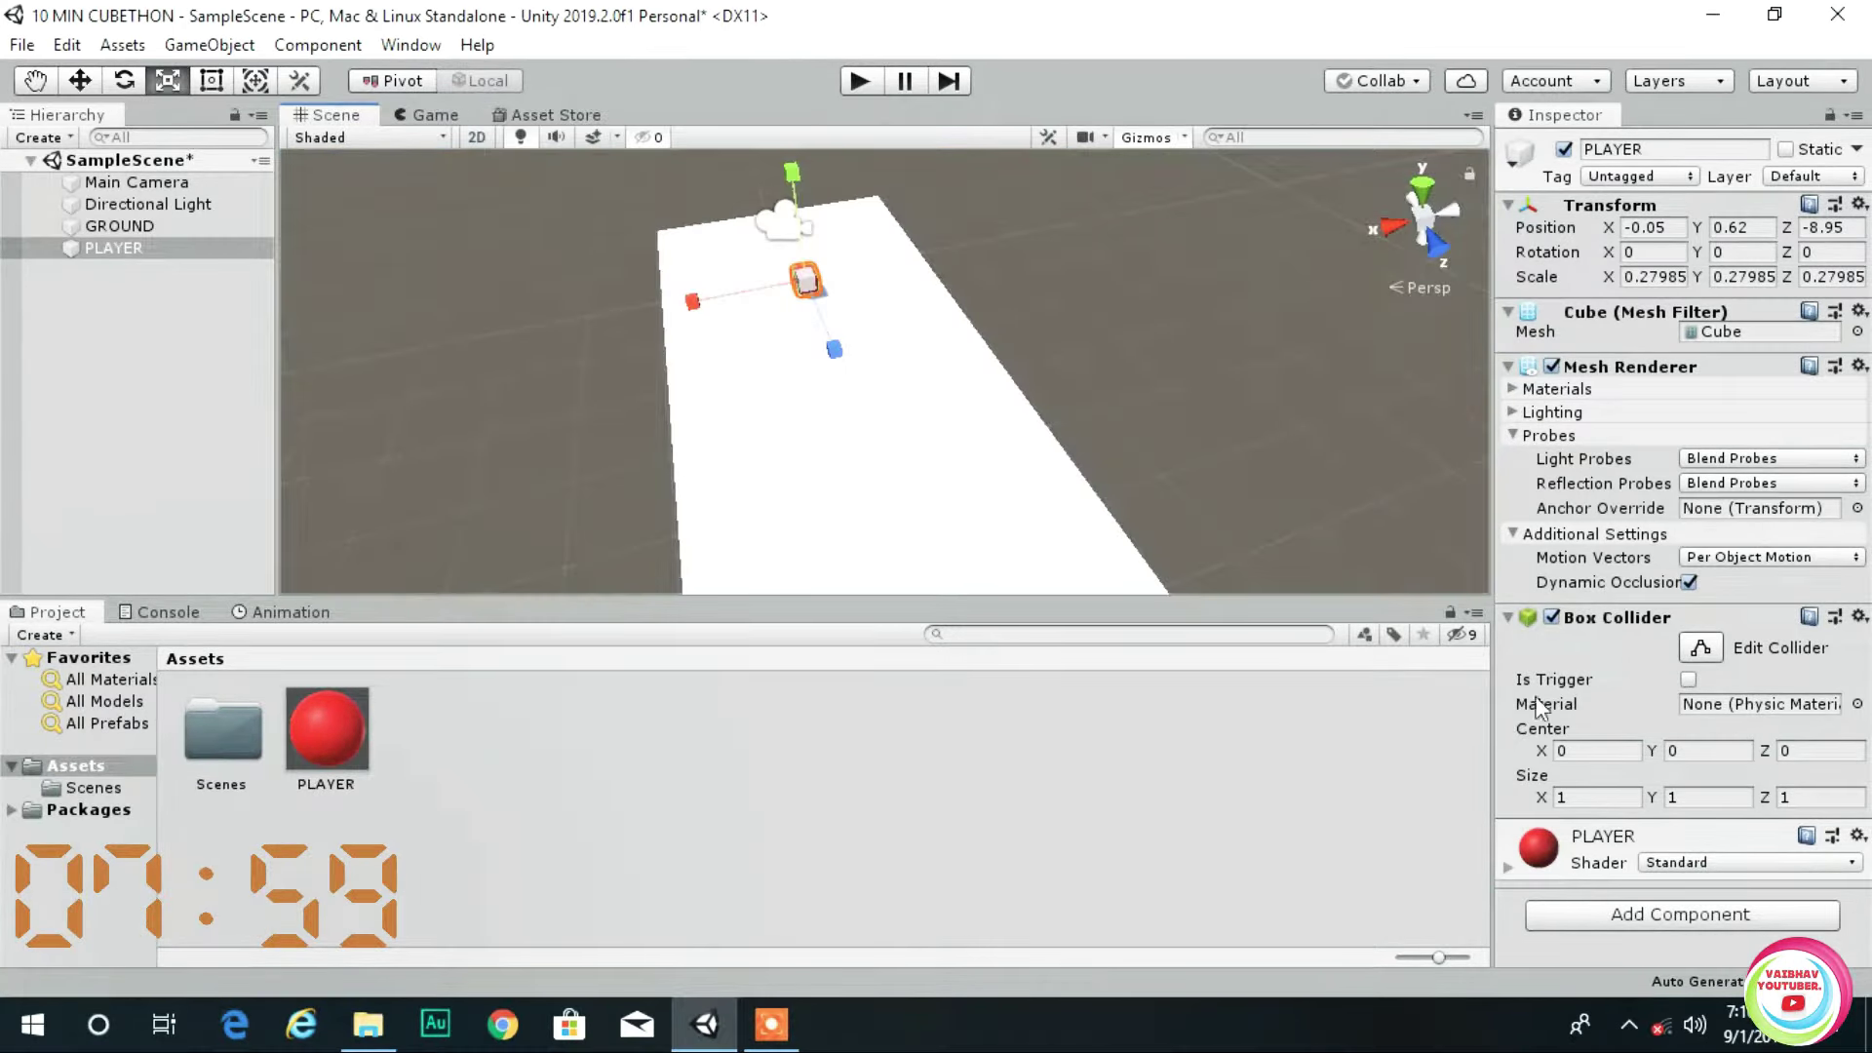
- Add a Rigidbody component to the PLAYER cube
left_click(1728, 907)
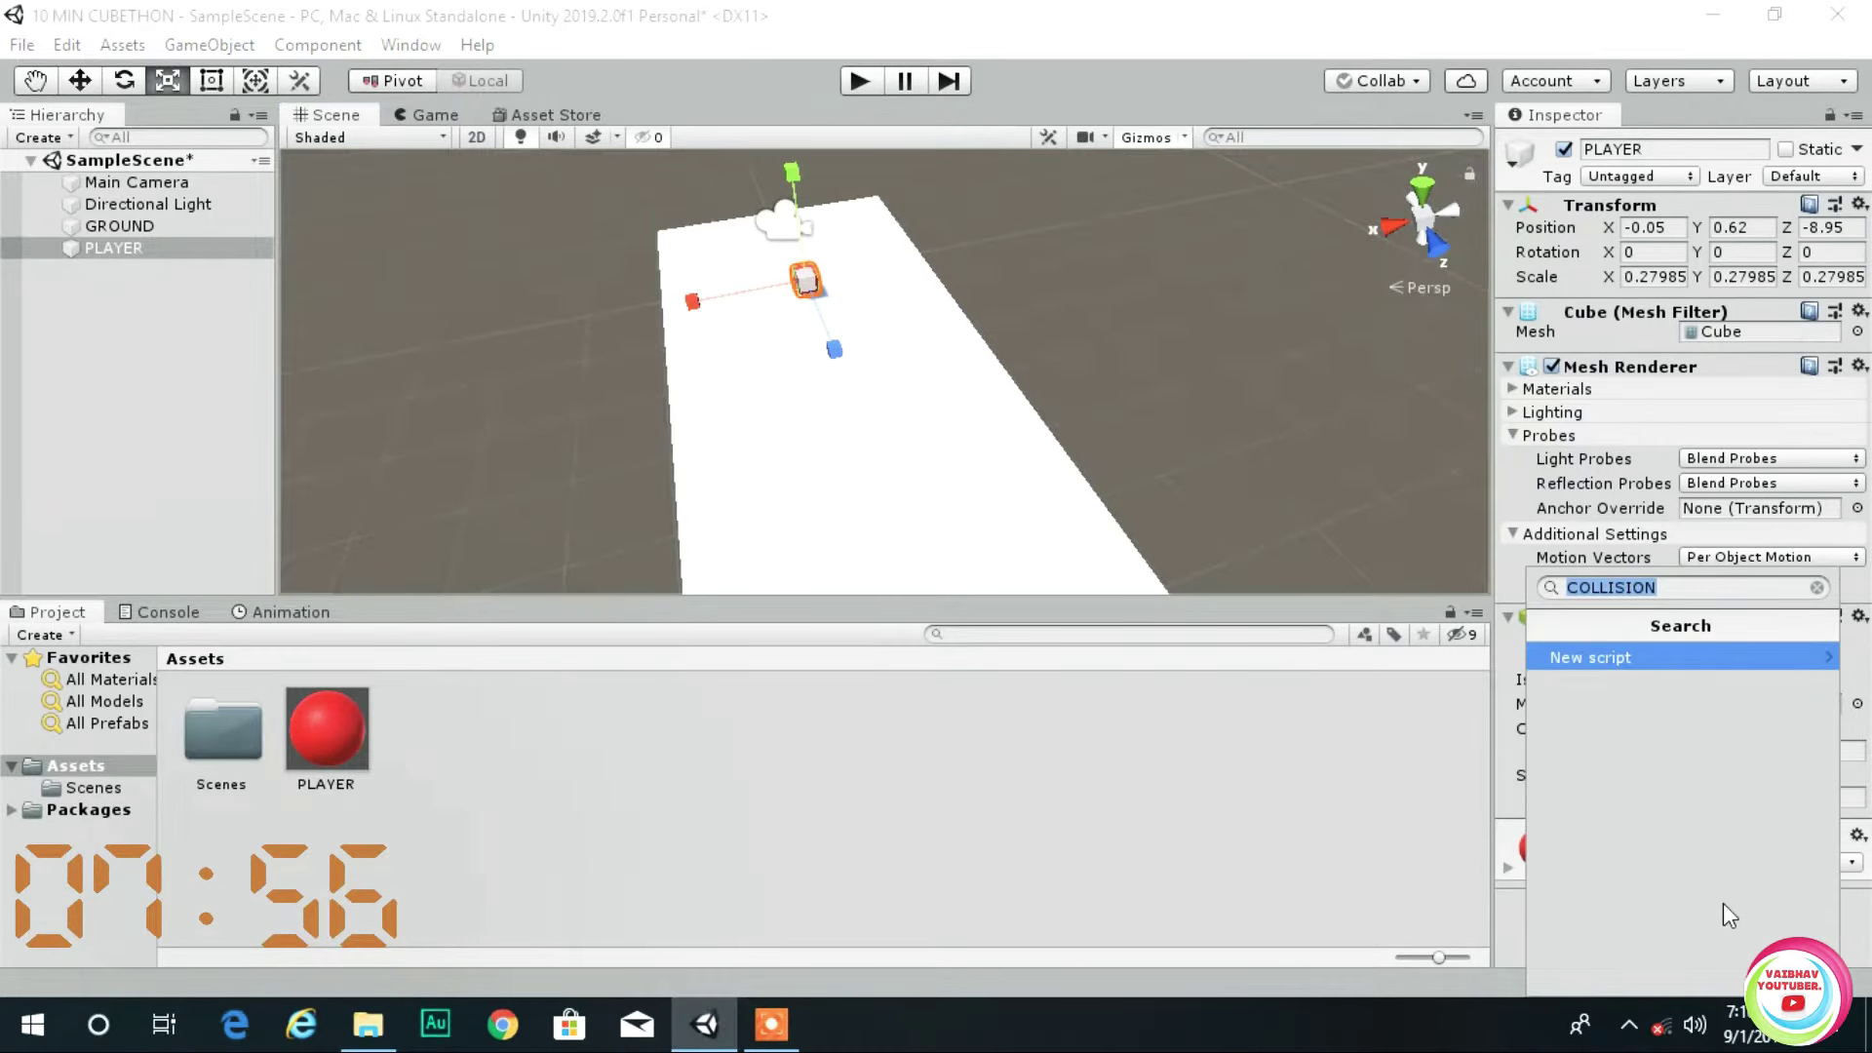
type("ri")
key("Return")
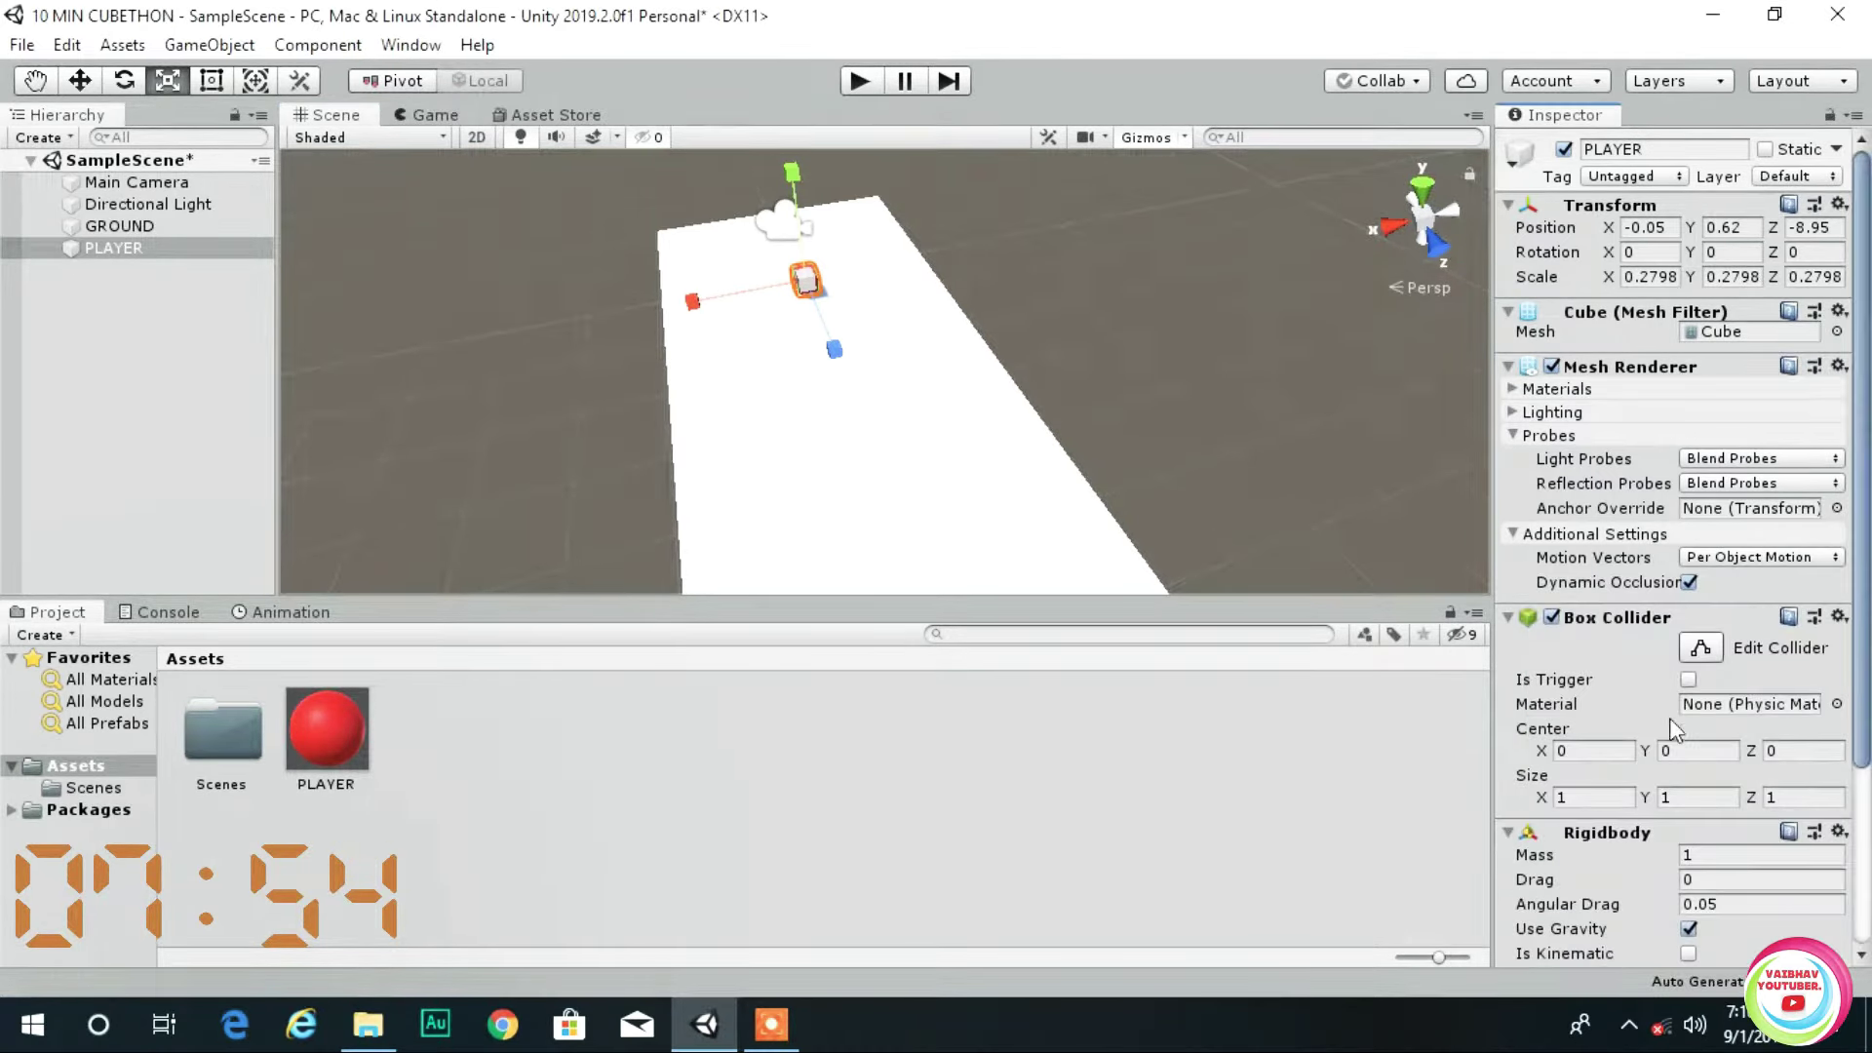
scroll(1723, 903, "down", 3)
- Try out a new cube named OBSTACLE at a uniform scale of about 0.23 and discard it
left_click(992, 484)
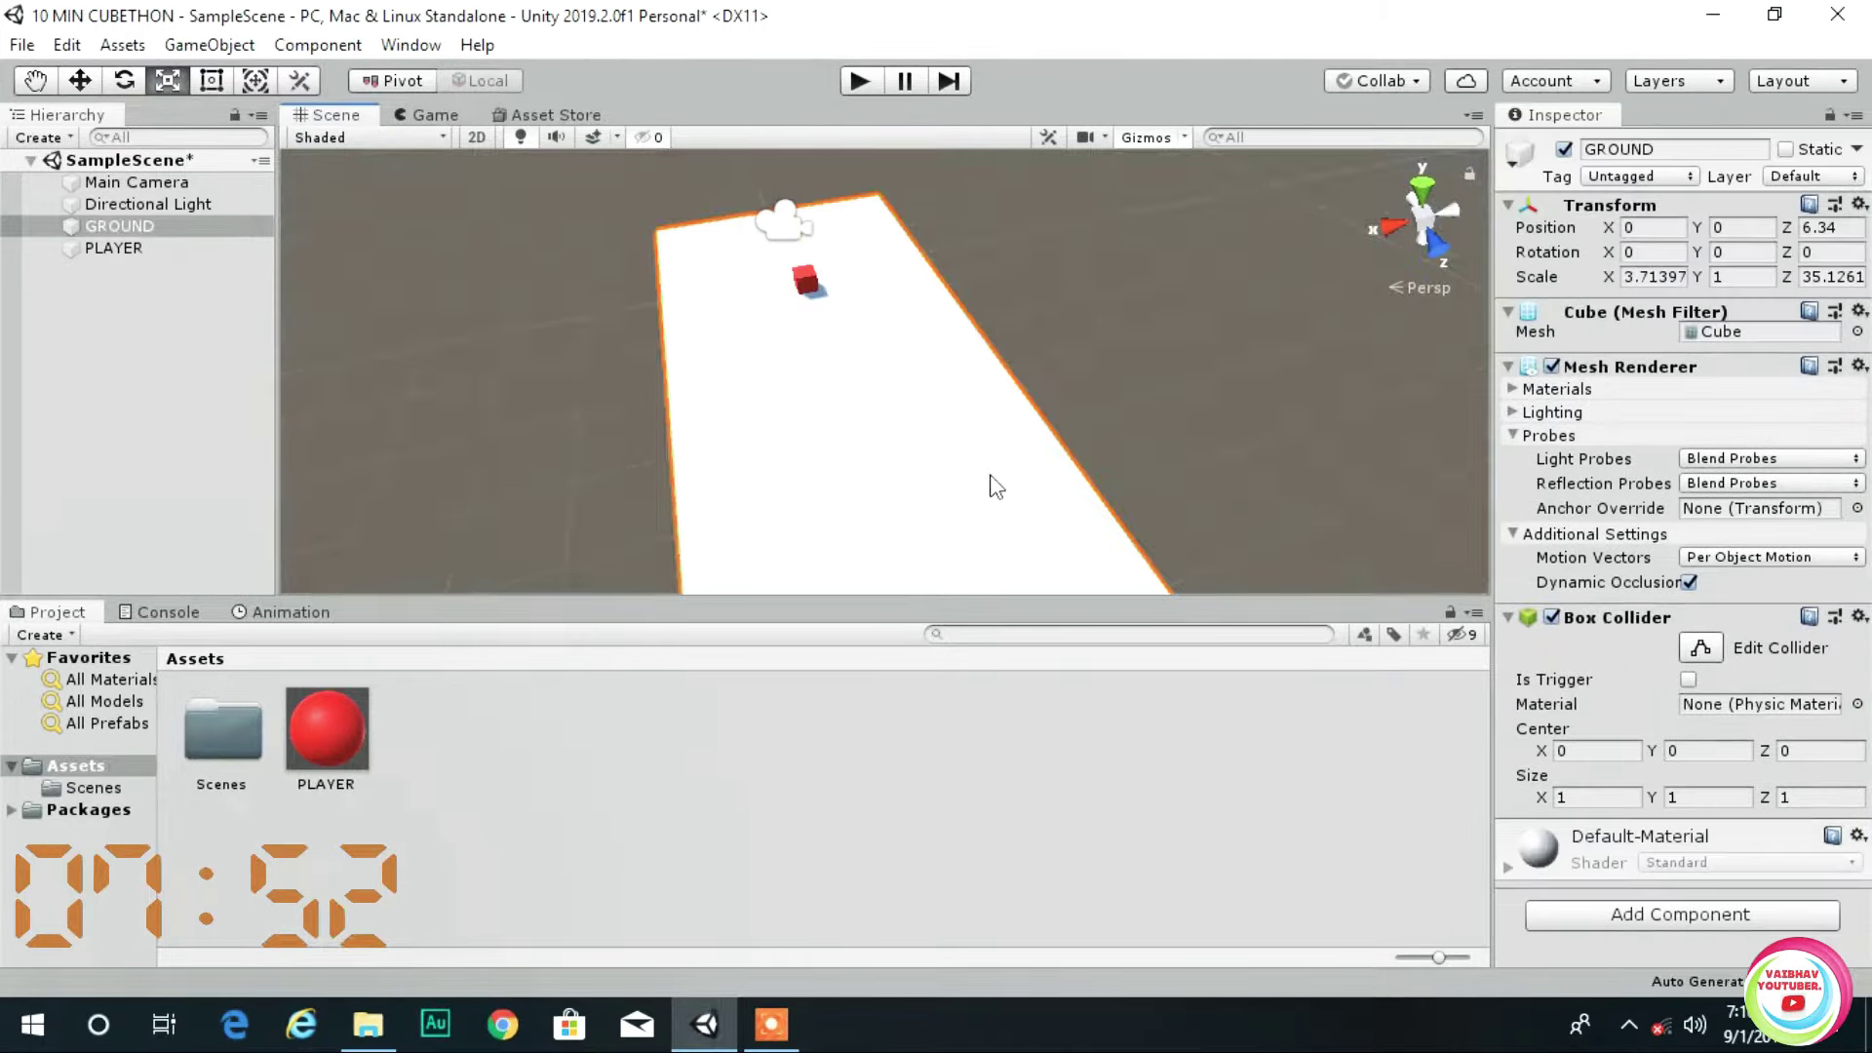
left_click(158, 356)
right_click(158, 363)
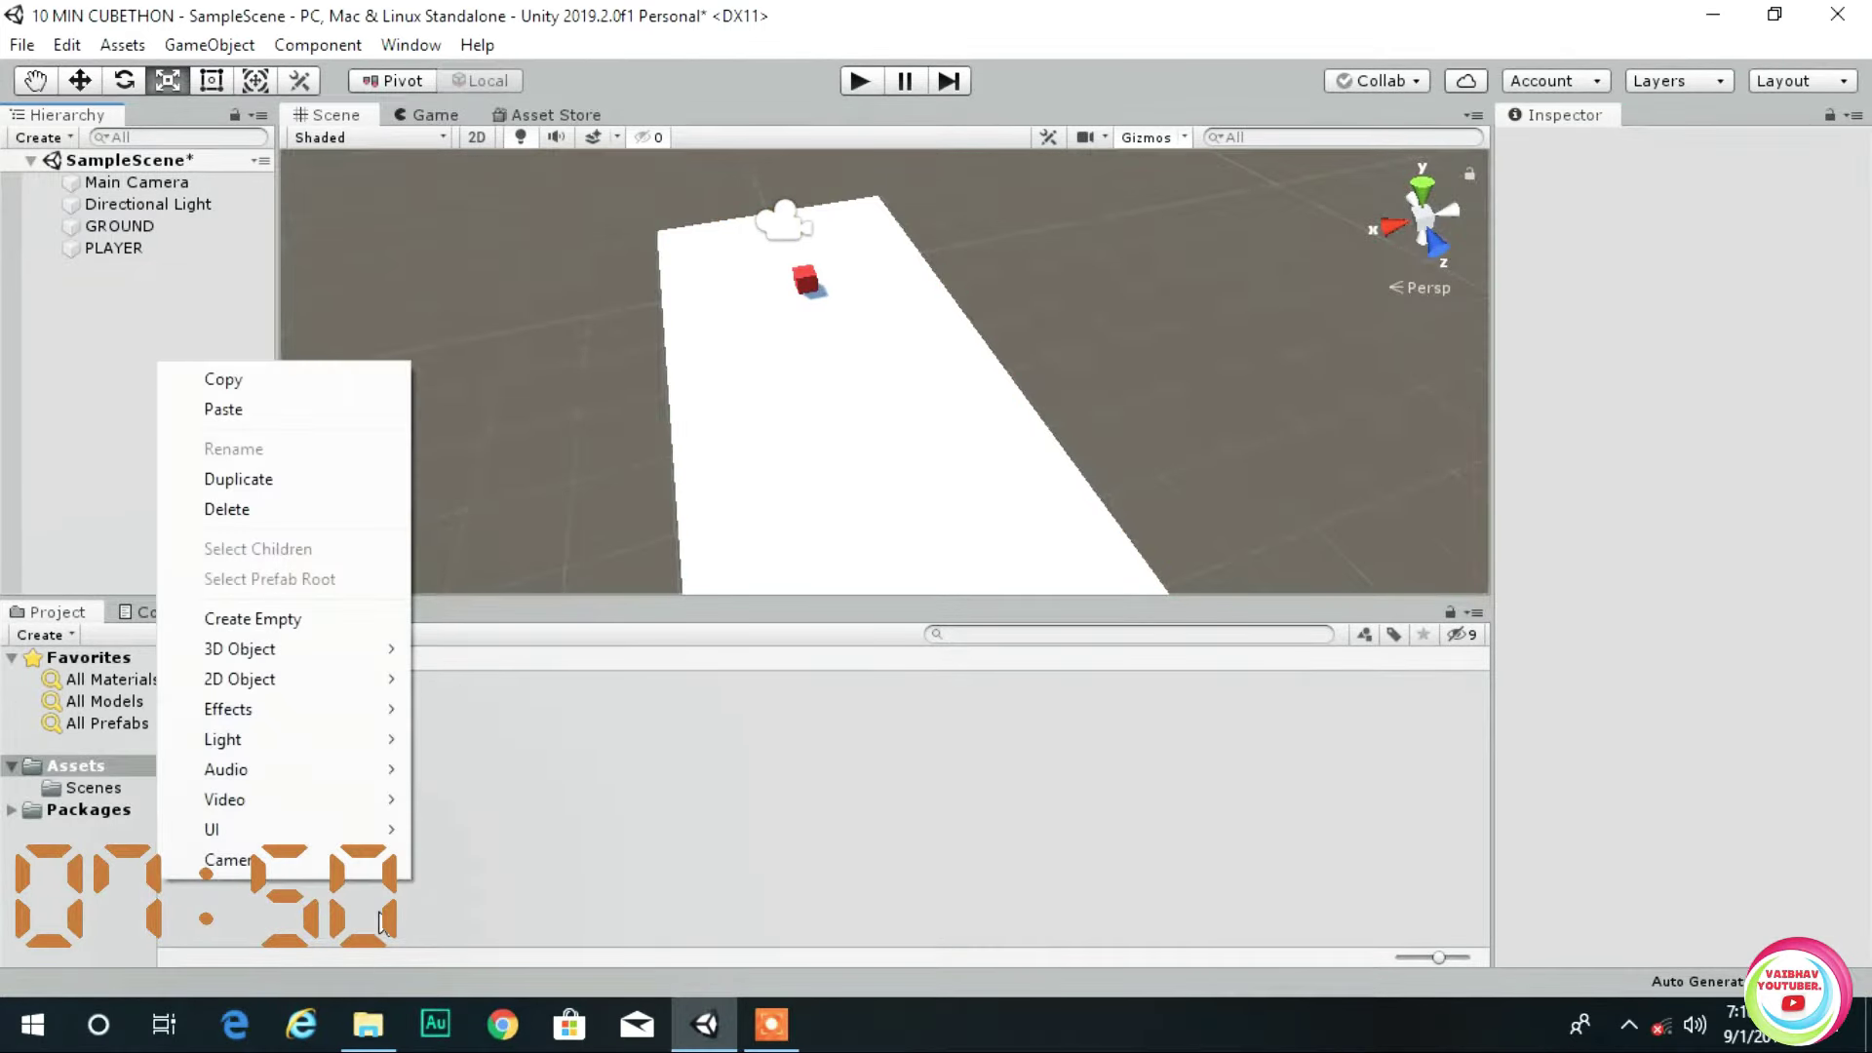
mouse_move(371, 646)
left_click(501, 647)
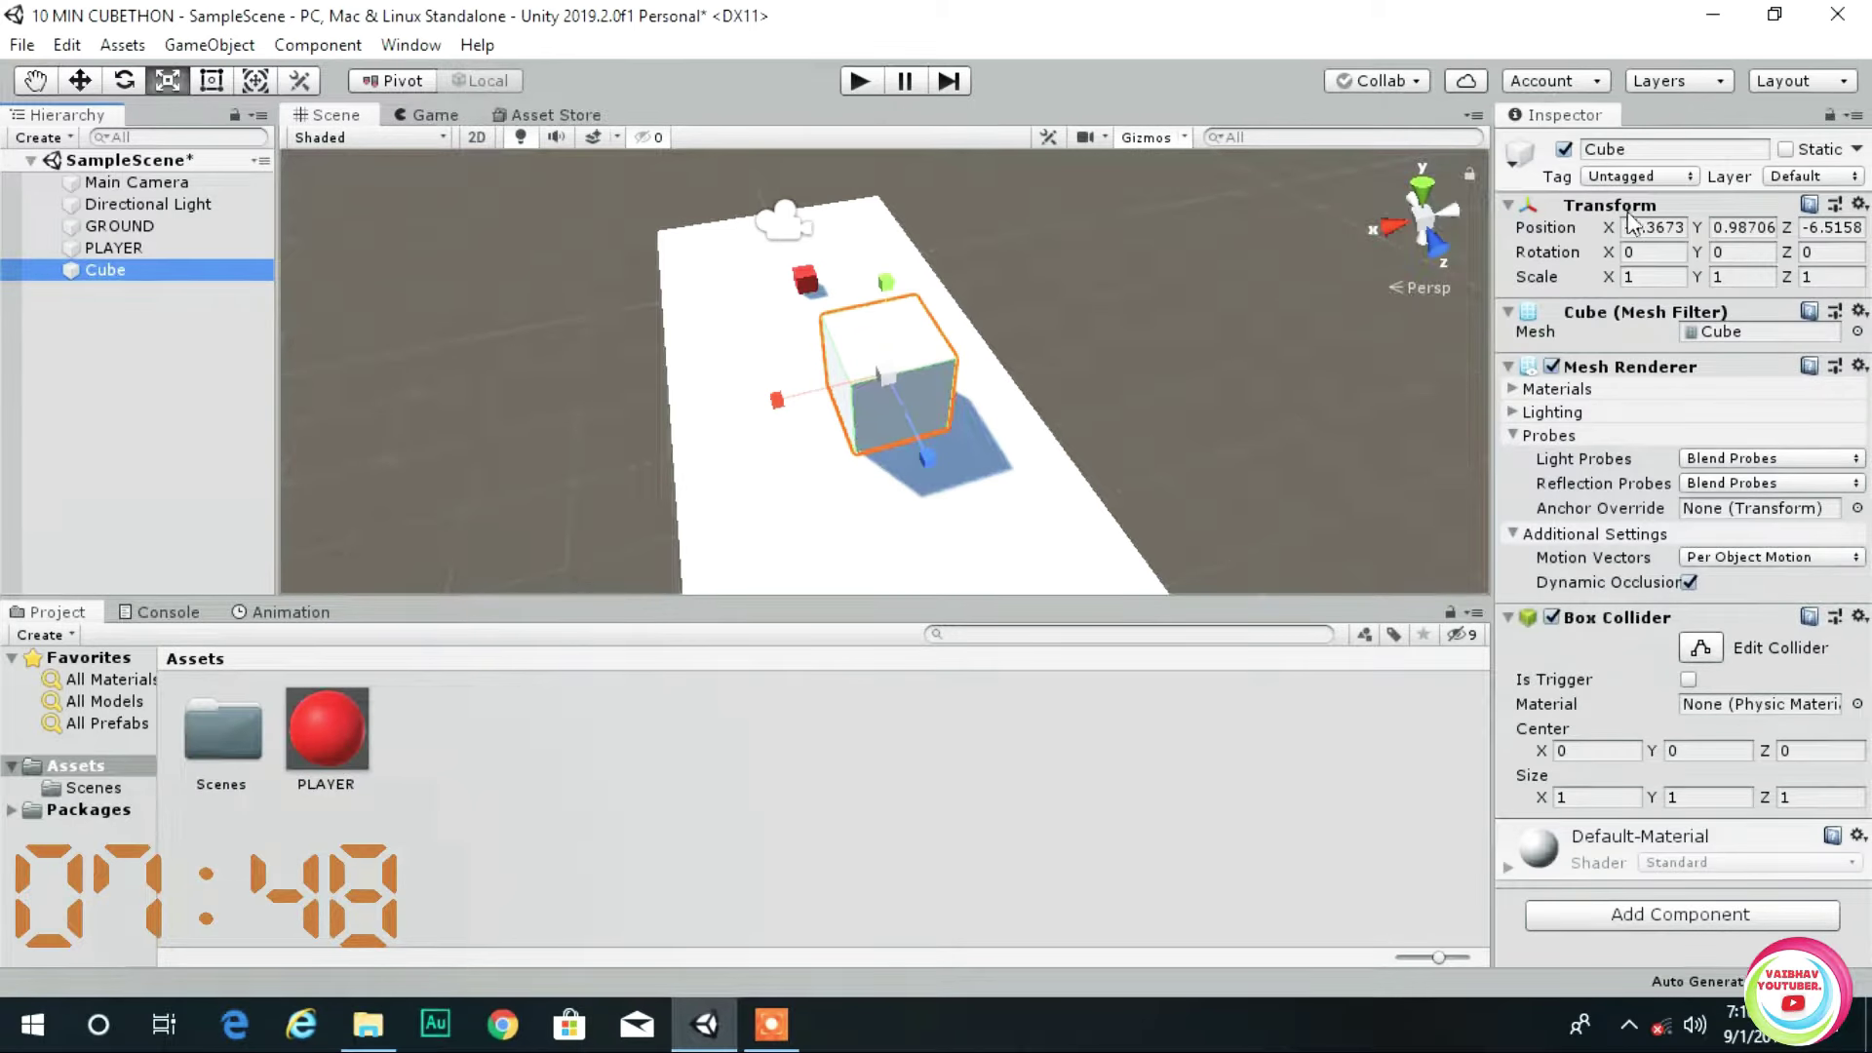
left_click(1659, 151)
type("OBSTACLE")
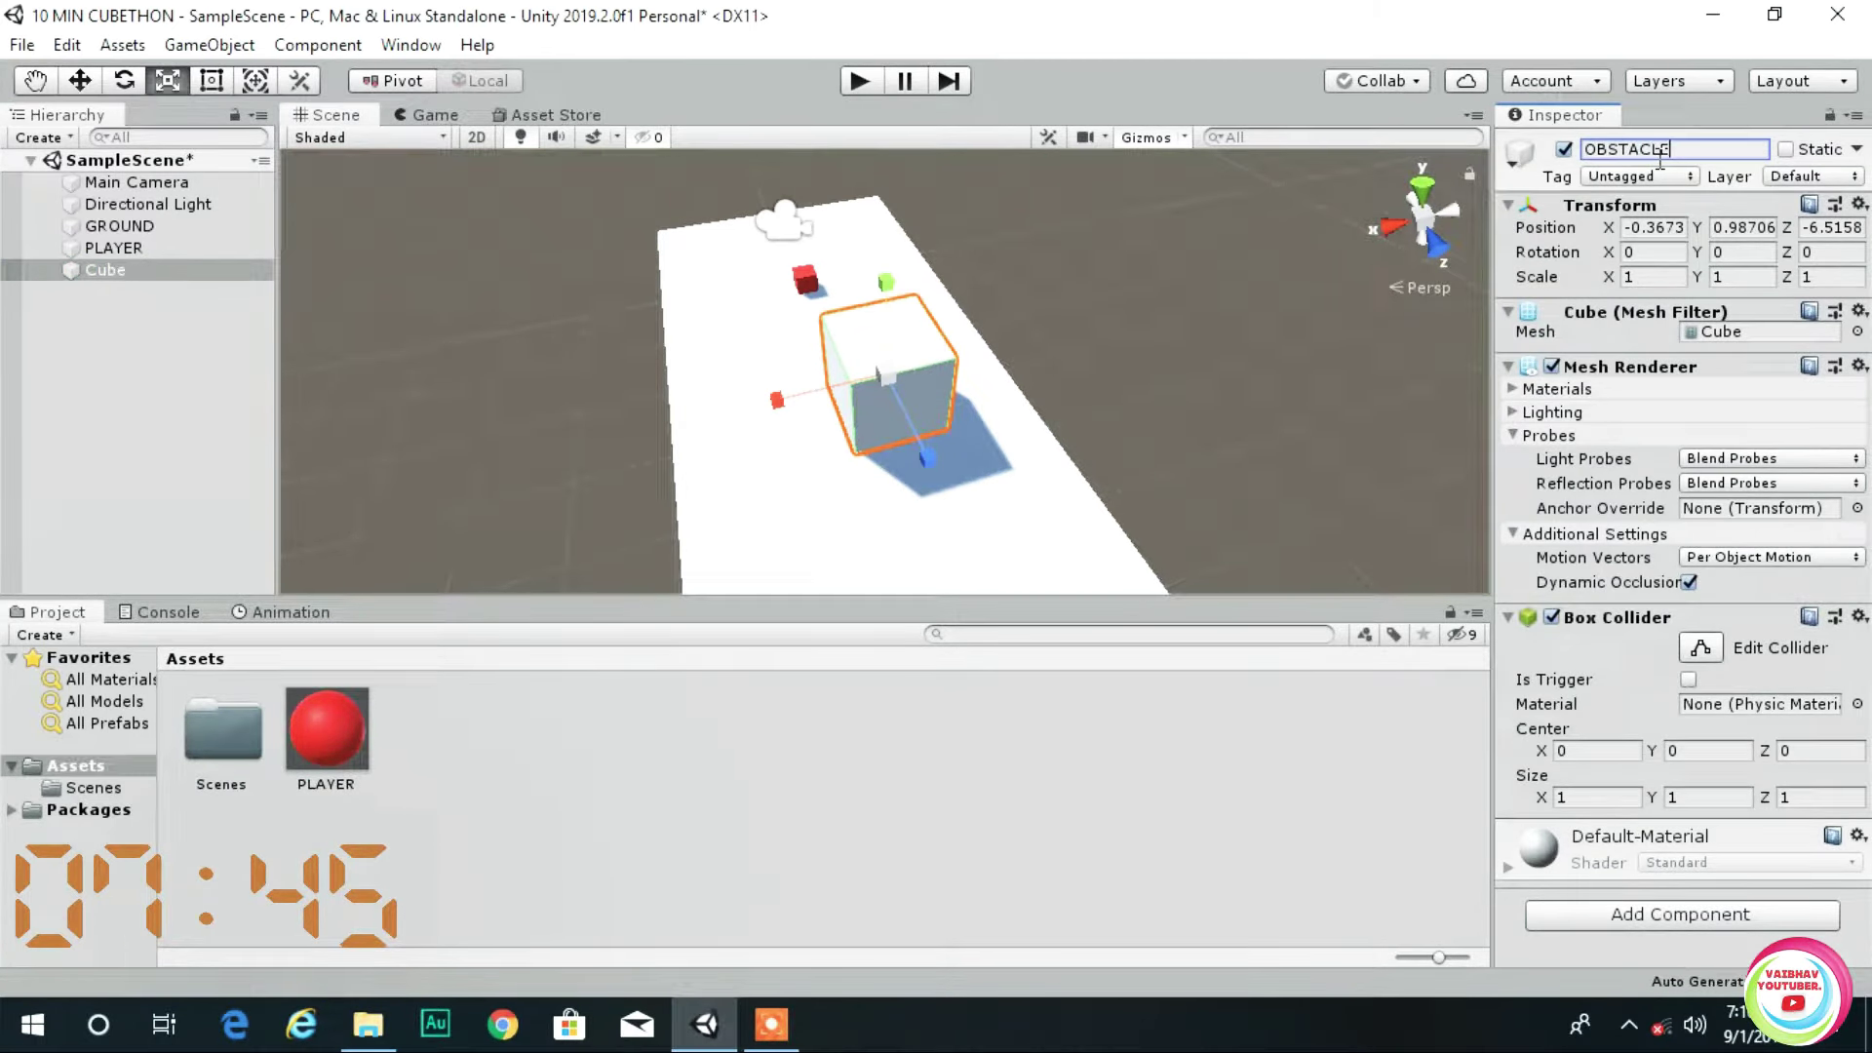
key("Return")
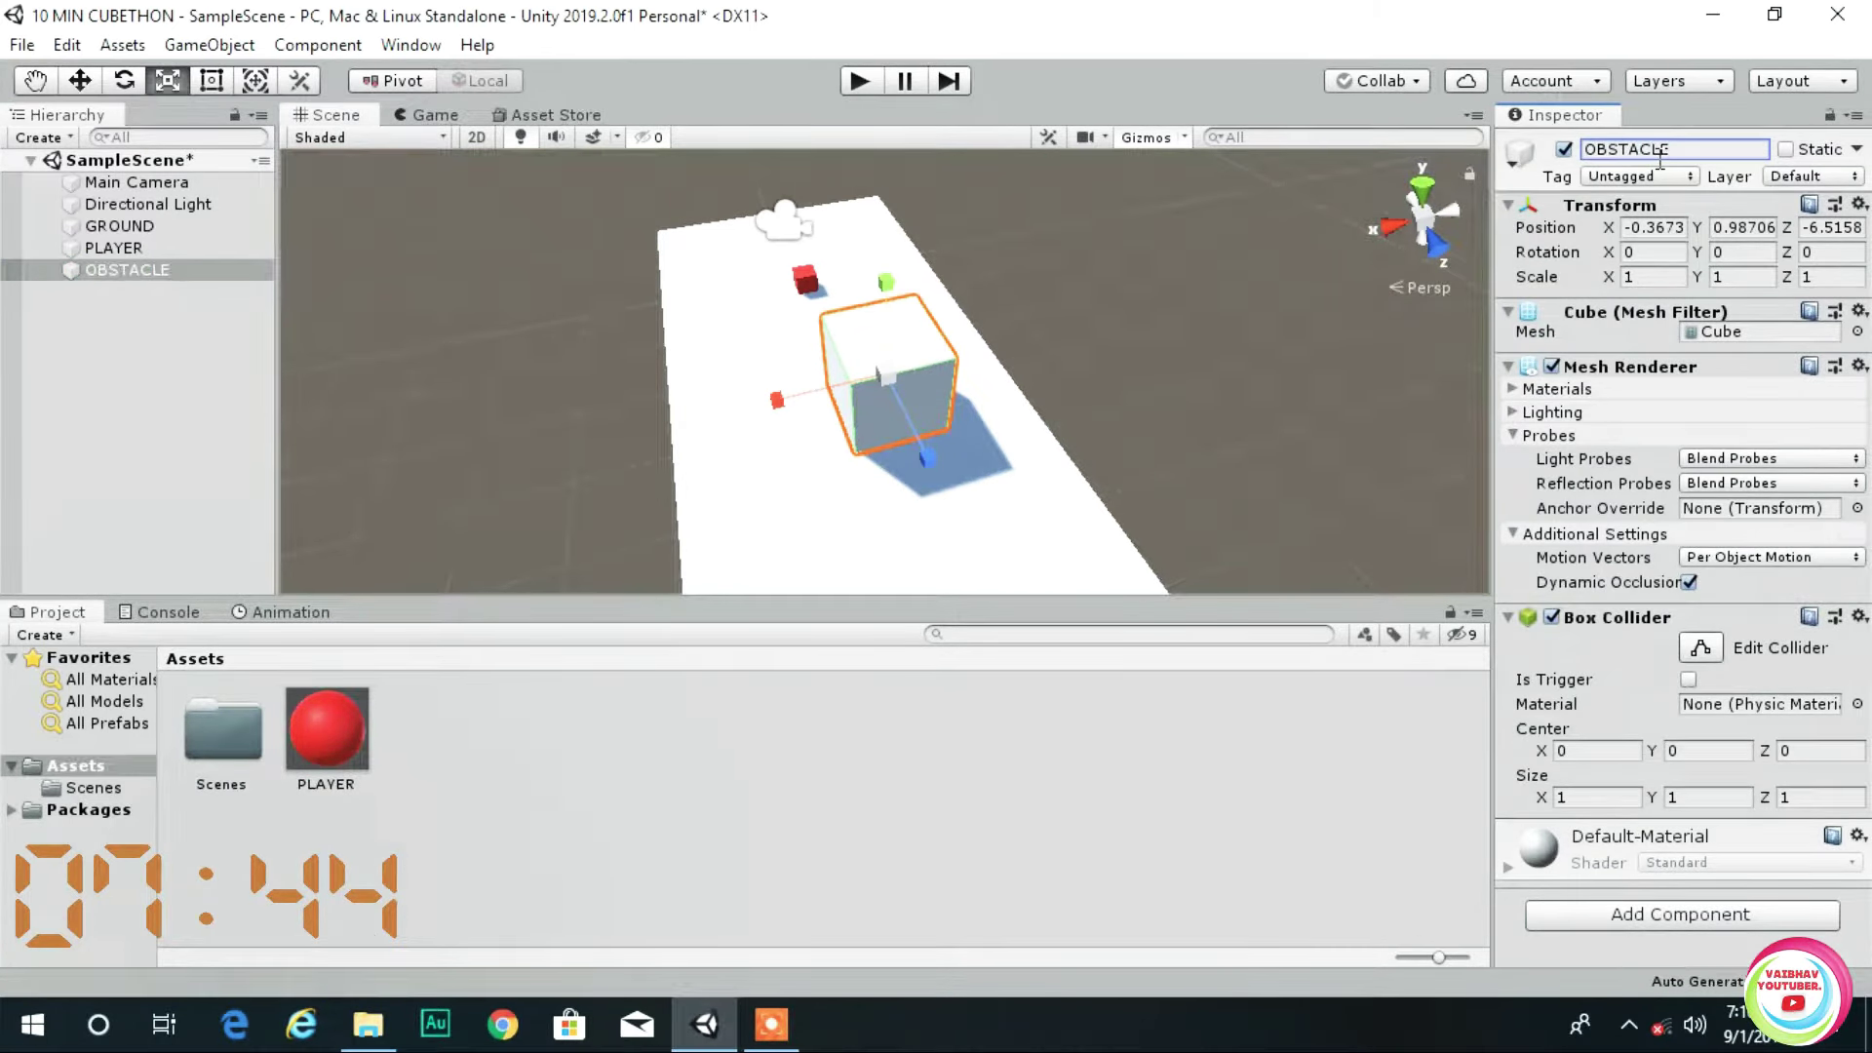
left_click_drag(885, 377, 778, 373)
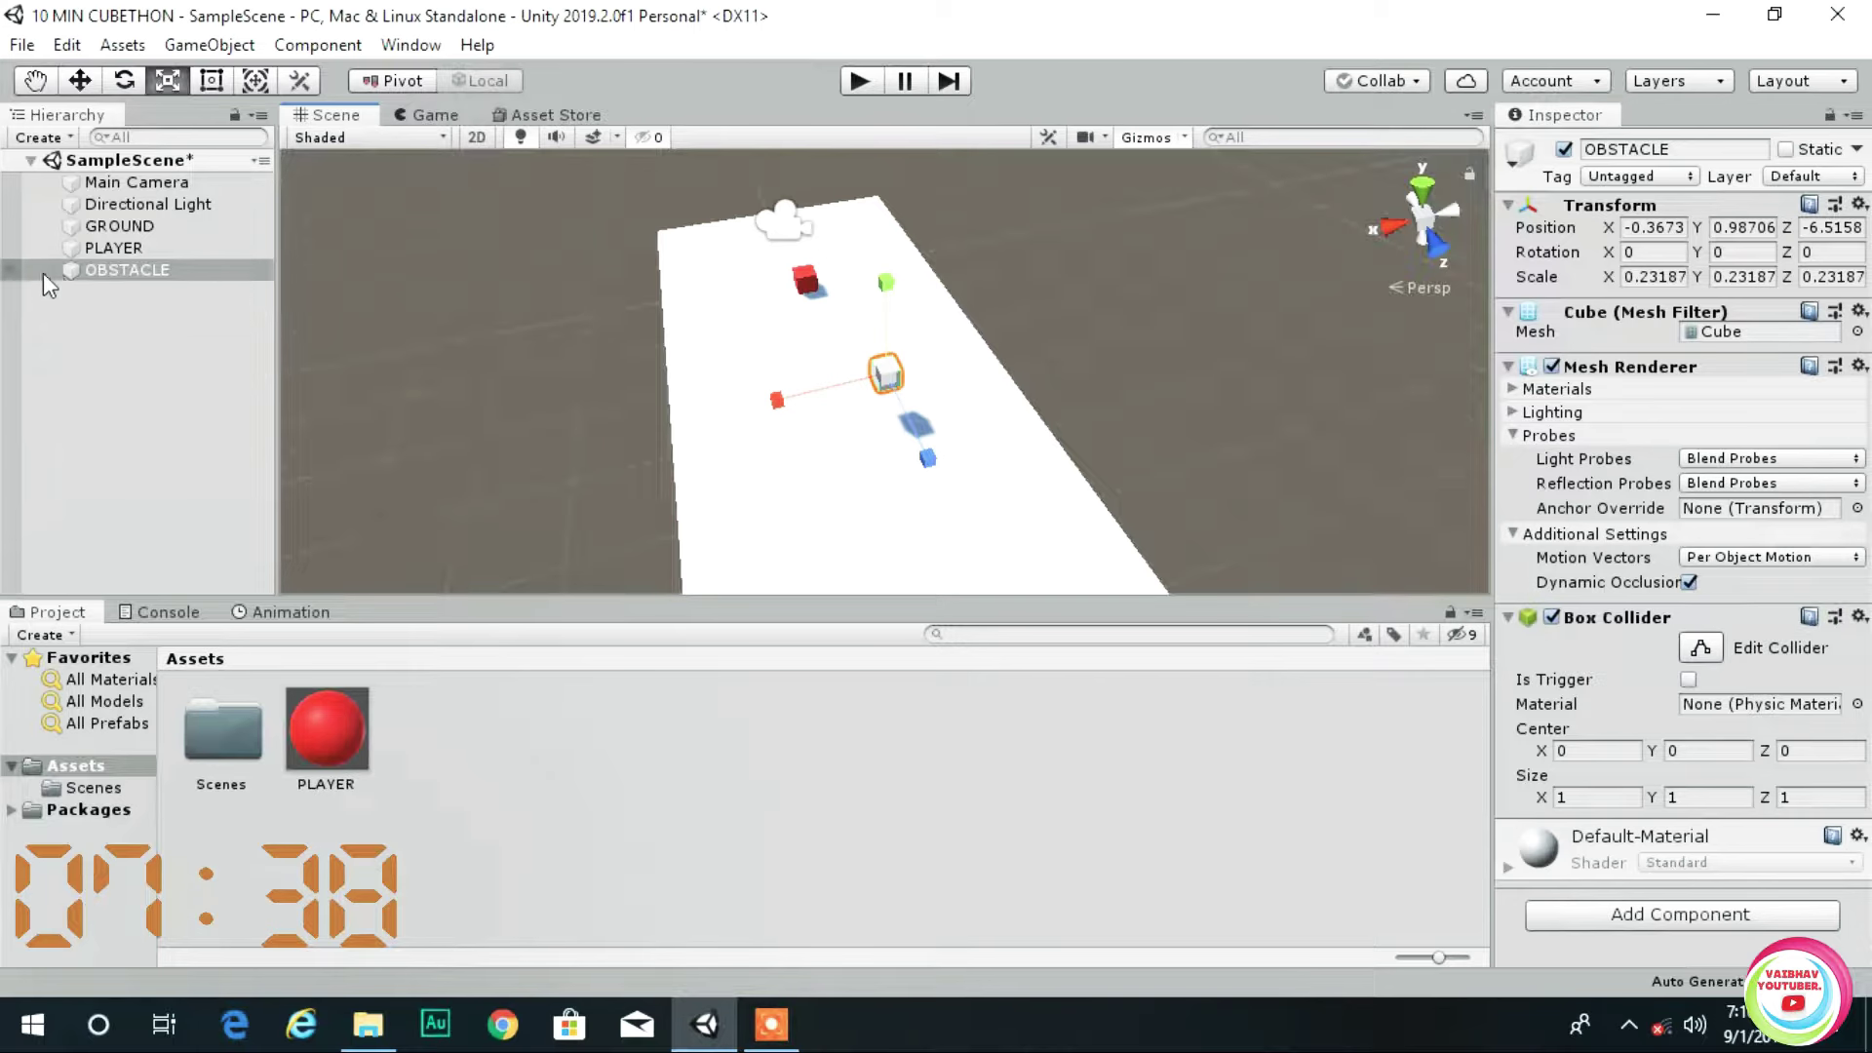
key("Delete")
- Duplicate the PLAYER cube as OBSTACLE and move the copy ahead along the ground to about Z -6.74
left_click(158, 244)
key("ctrl+d")
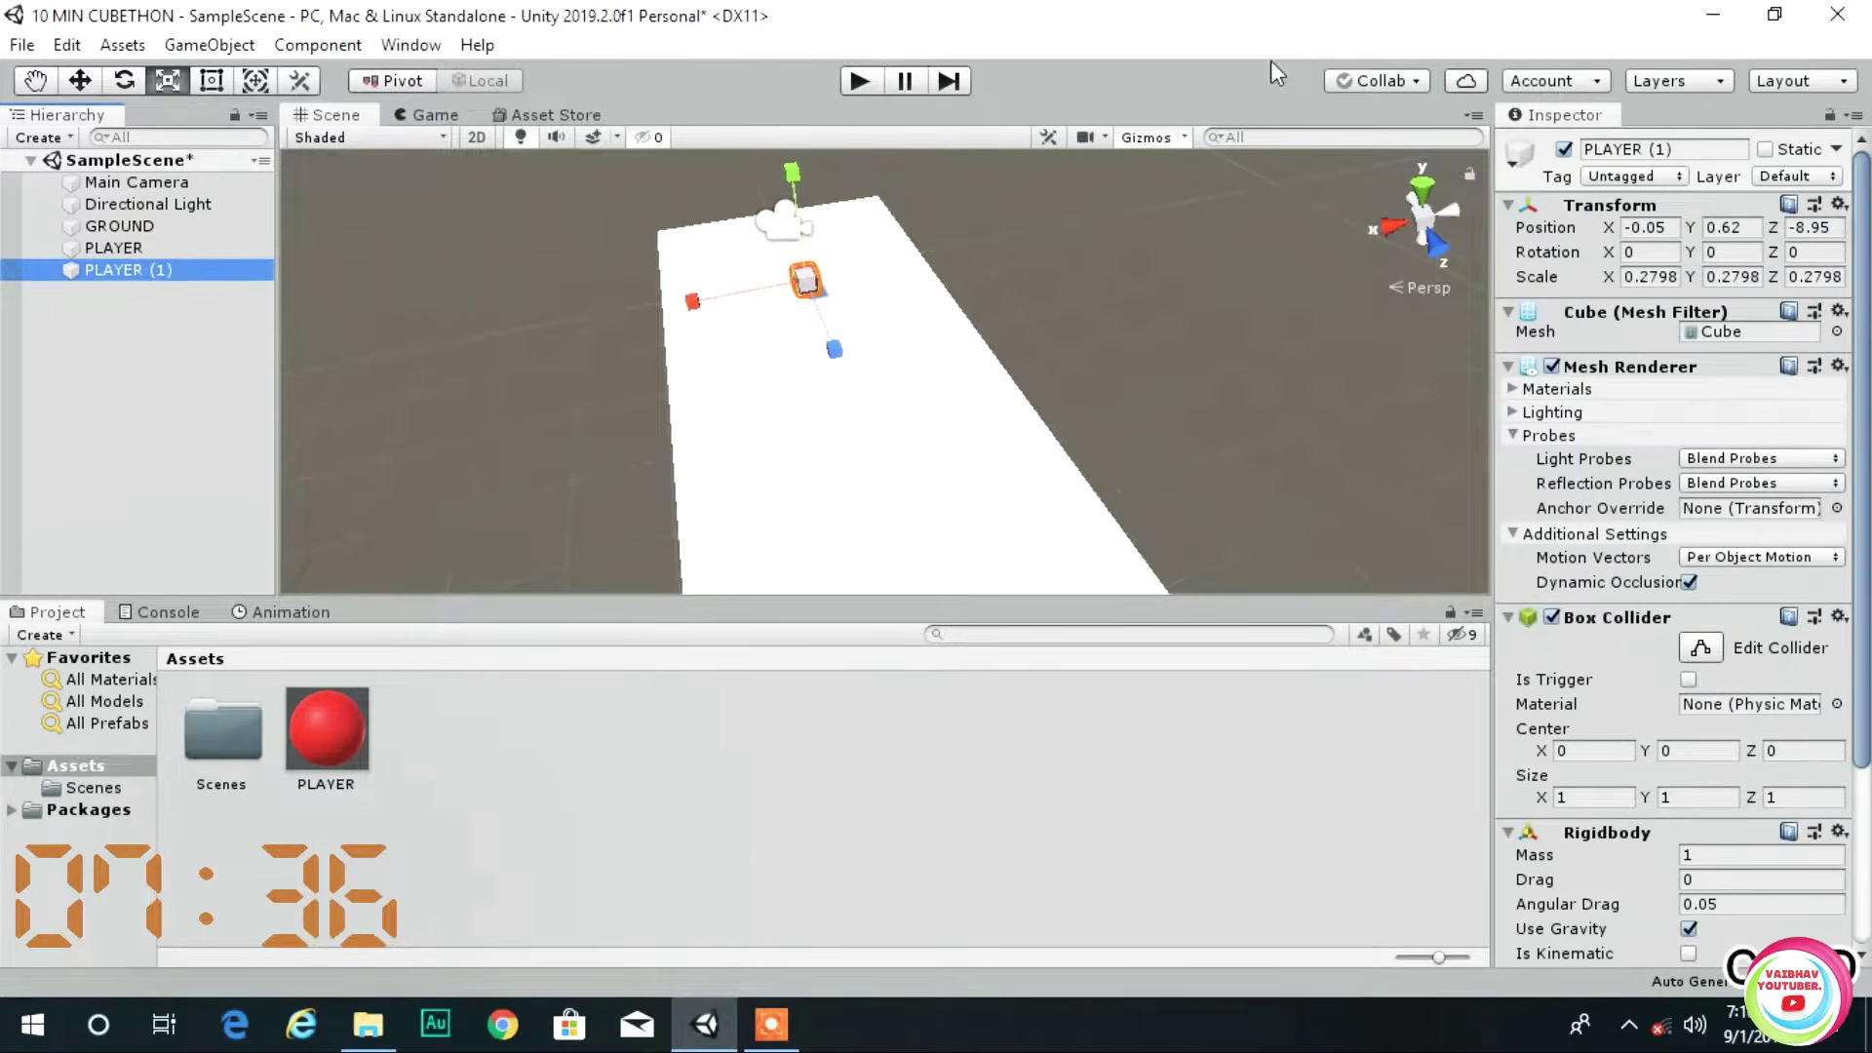
left_click(1663, 150)
type("OBS")
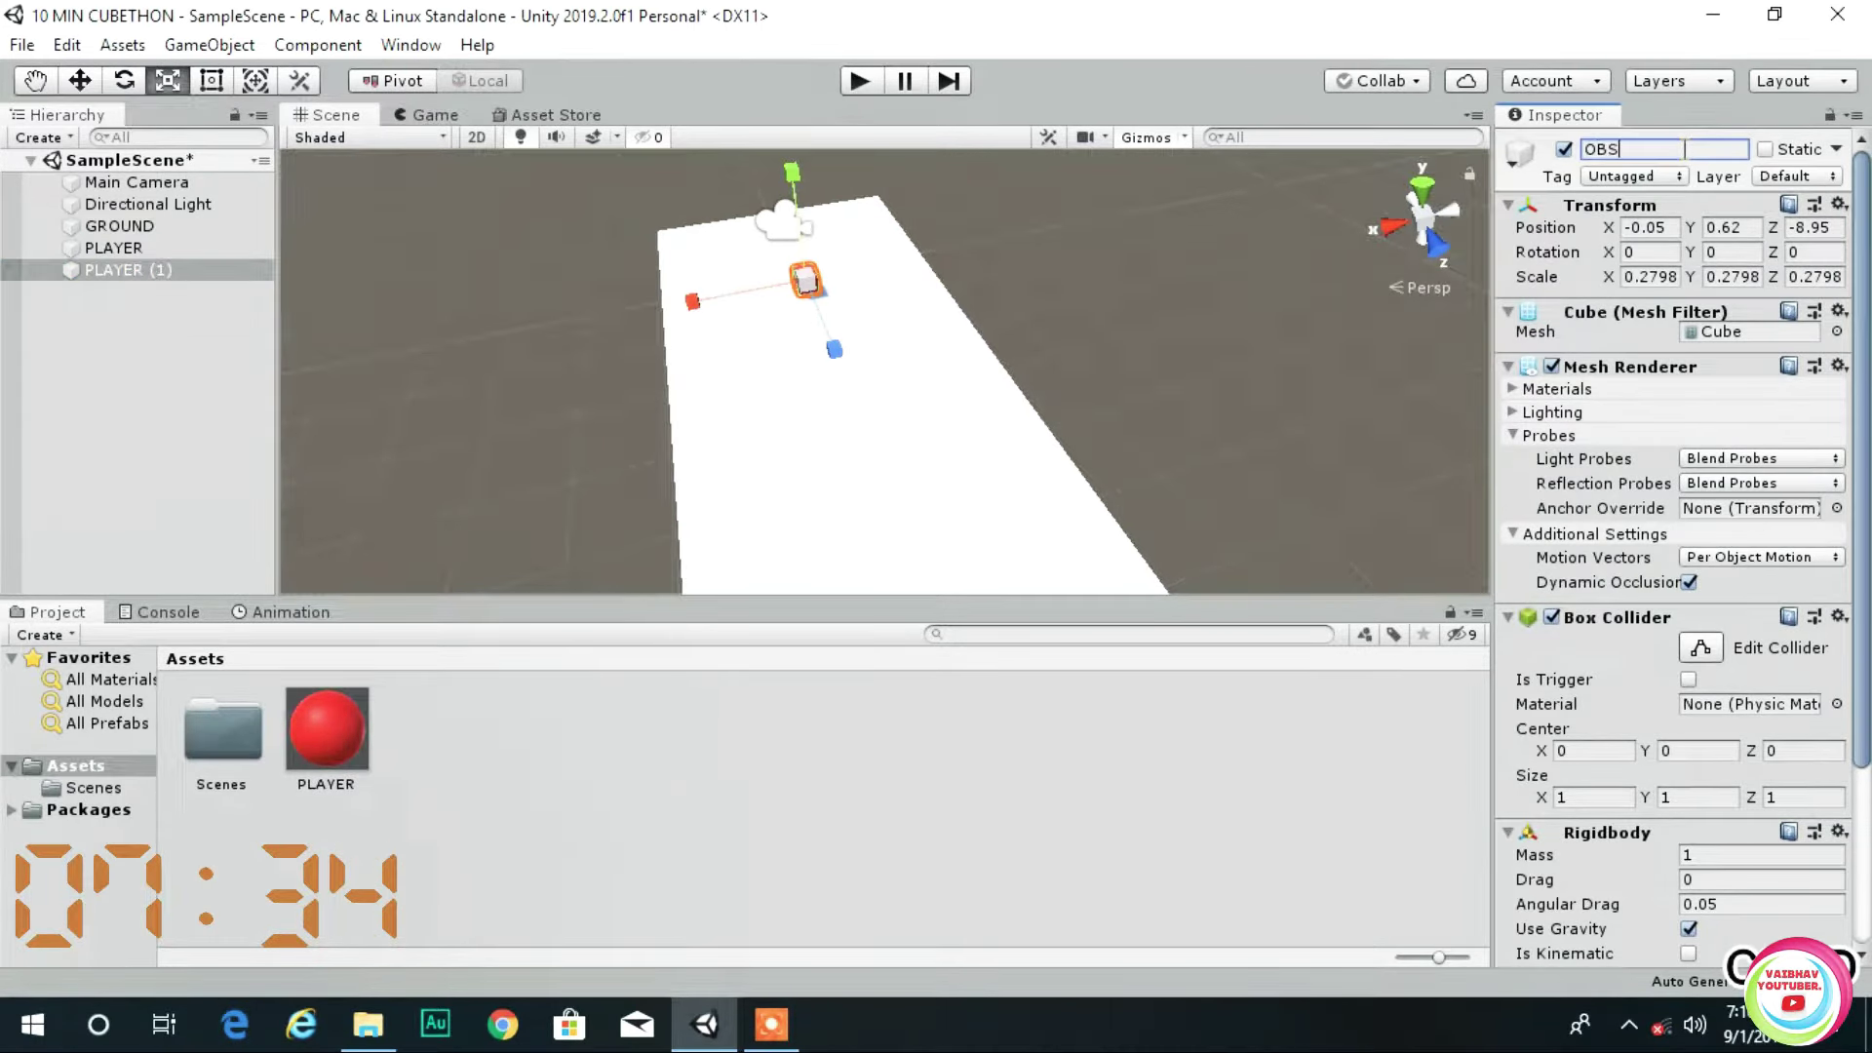
type("TACLE")
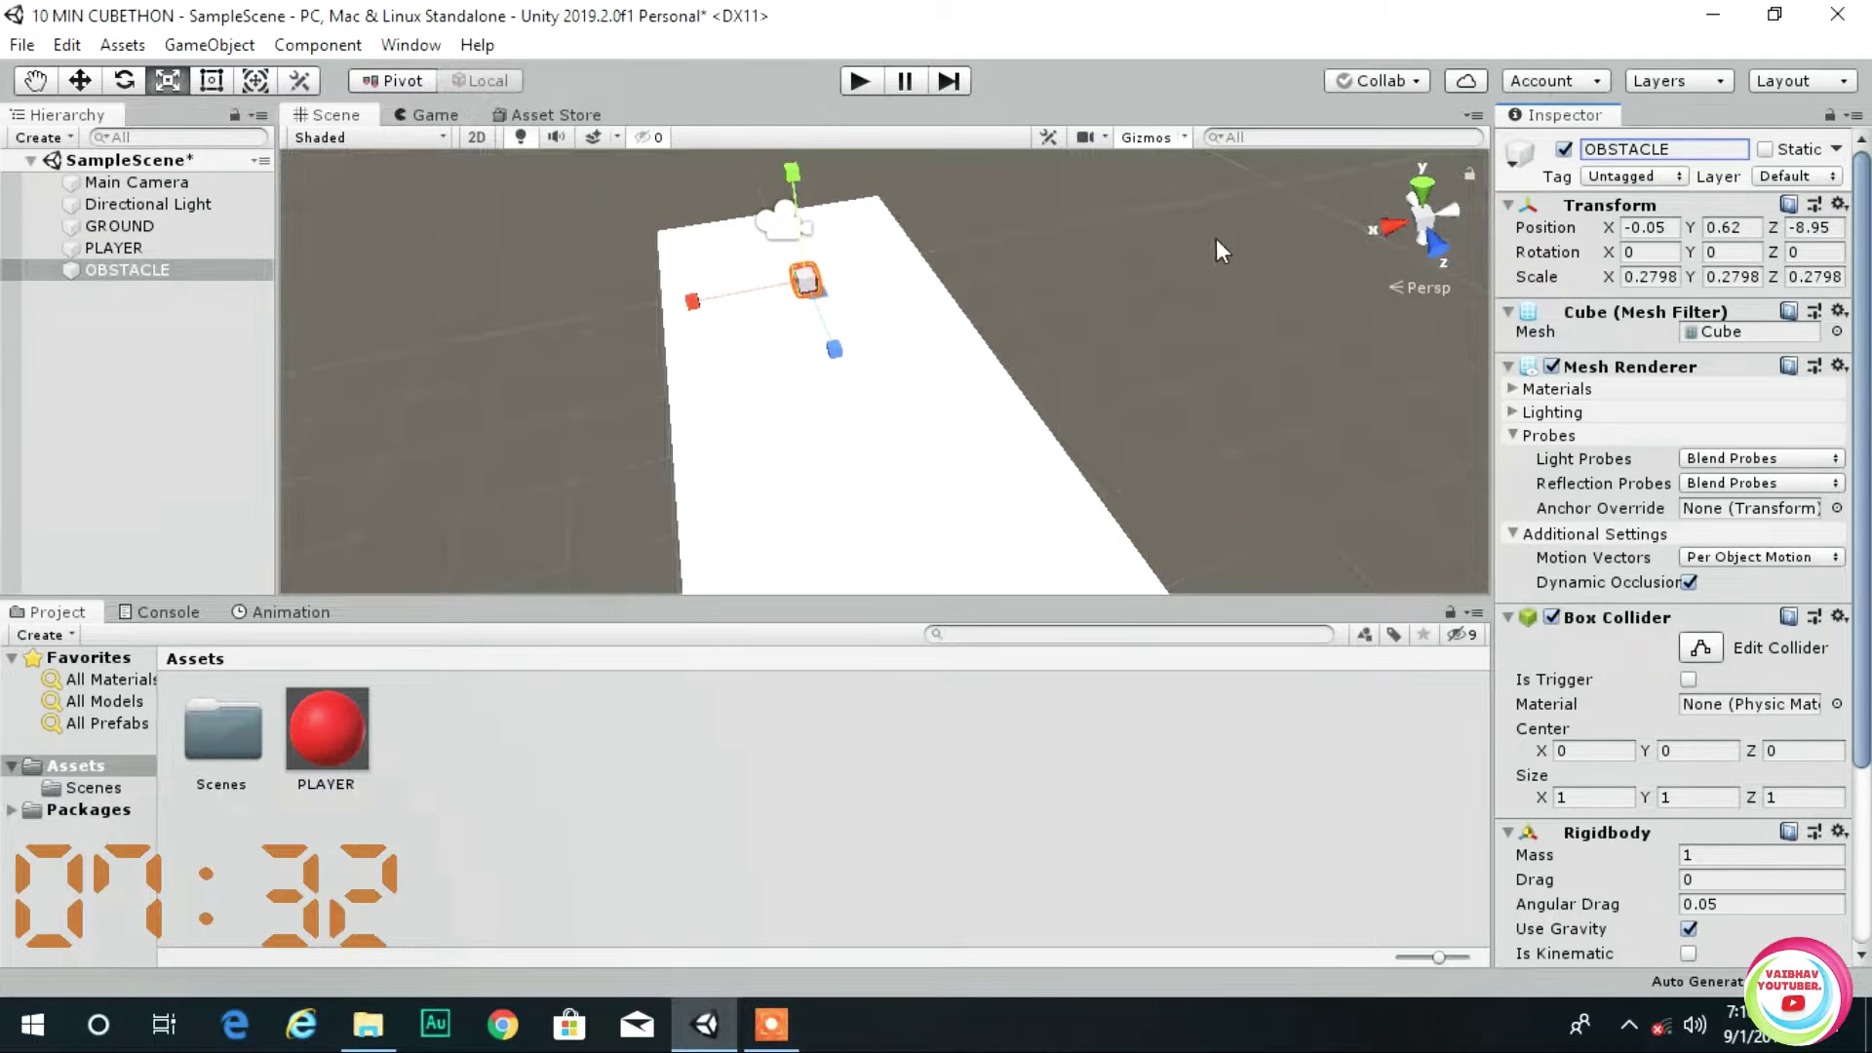
left_click(80, 80)
left_click_drag(834, 349, 881, 419)
- Create a new material named OBSTACLE in the Assets folder
right_click(515, 749)
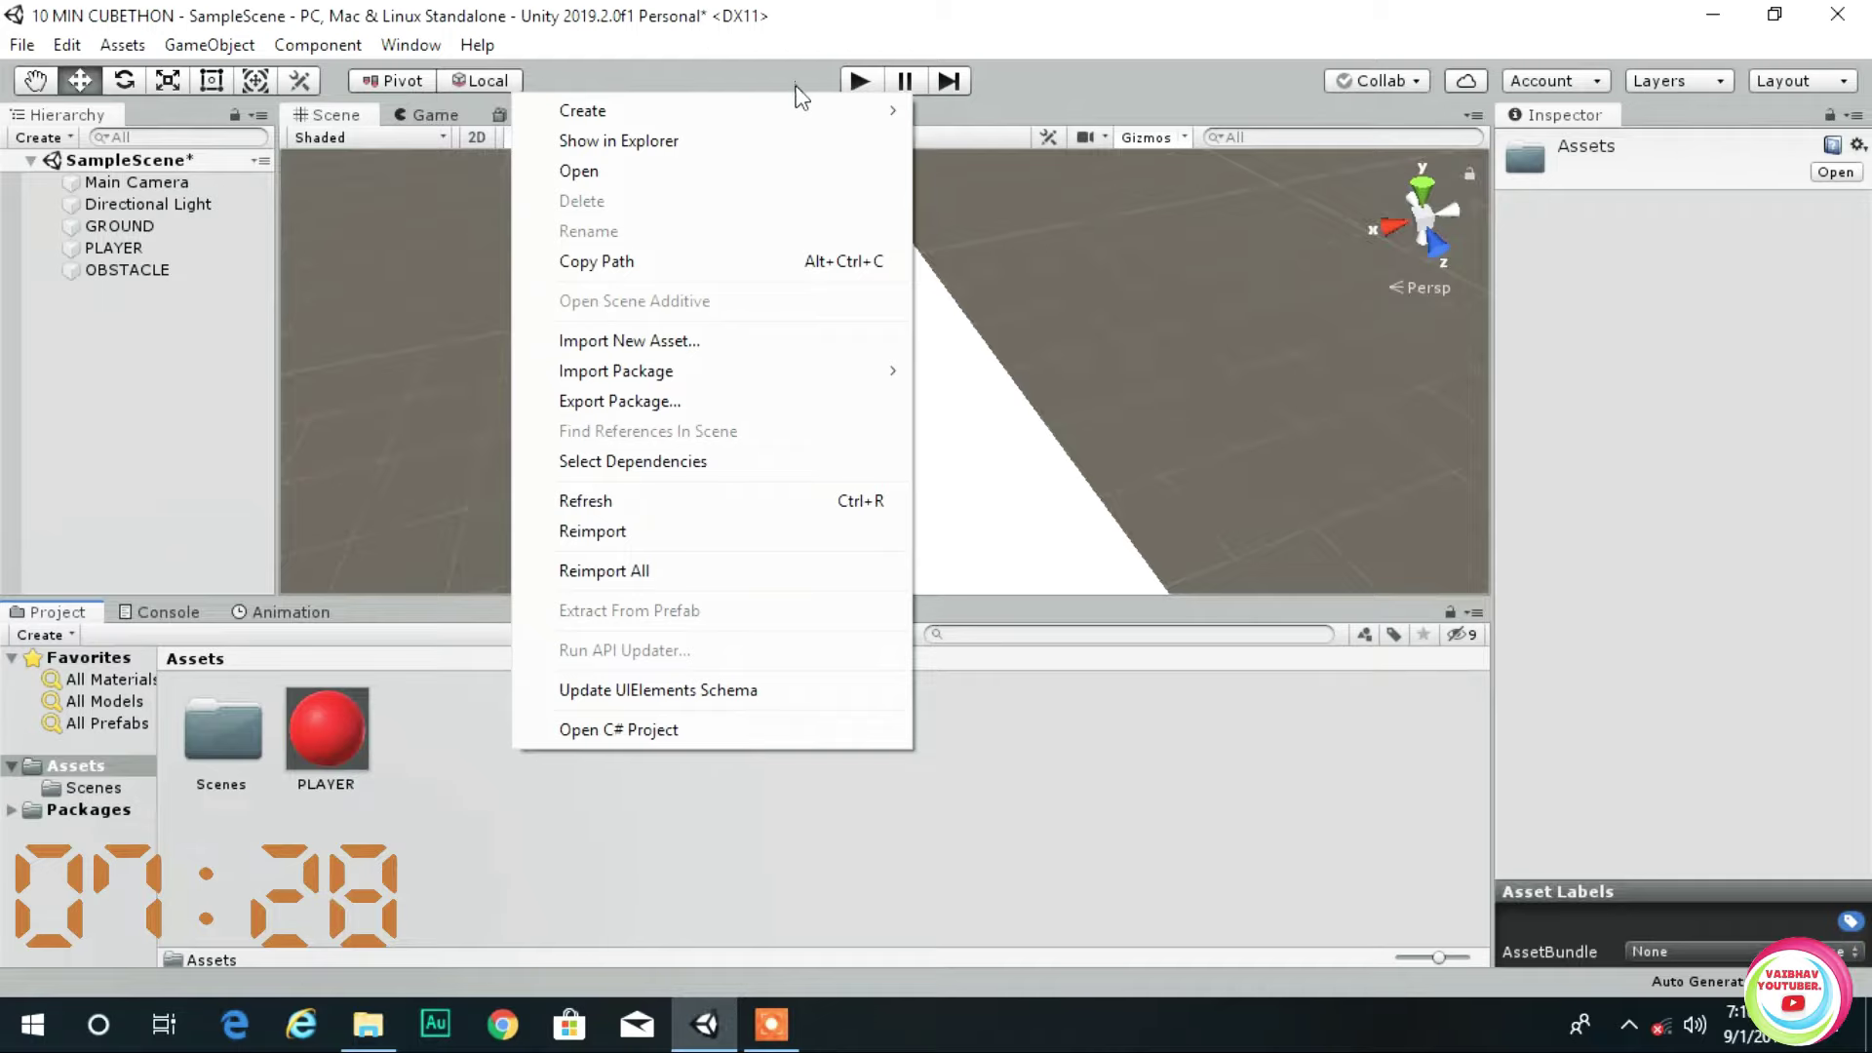
mouse_move(808, 115)
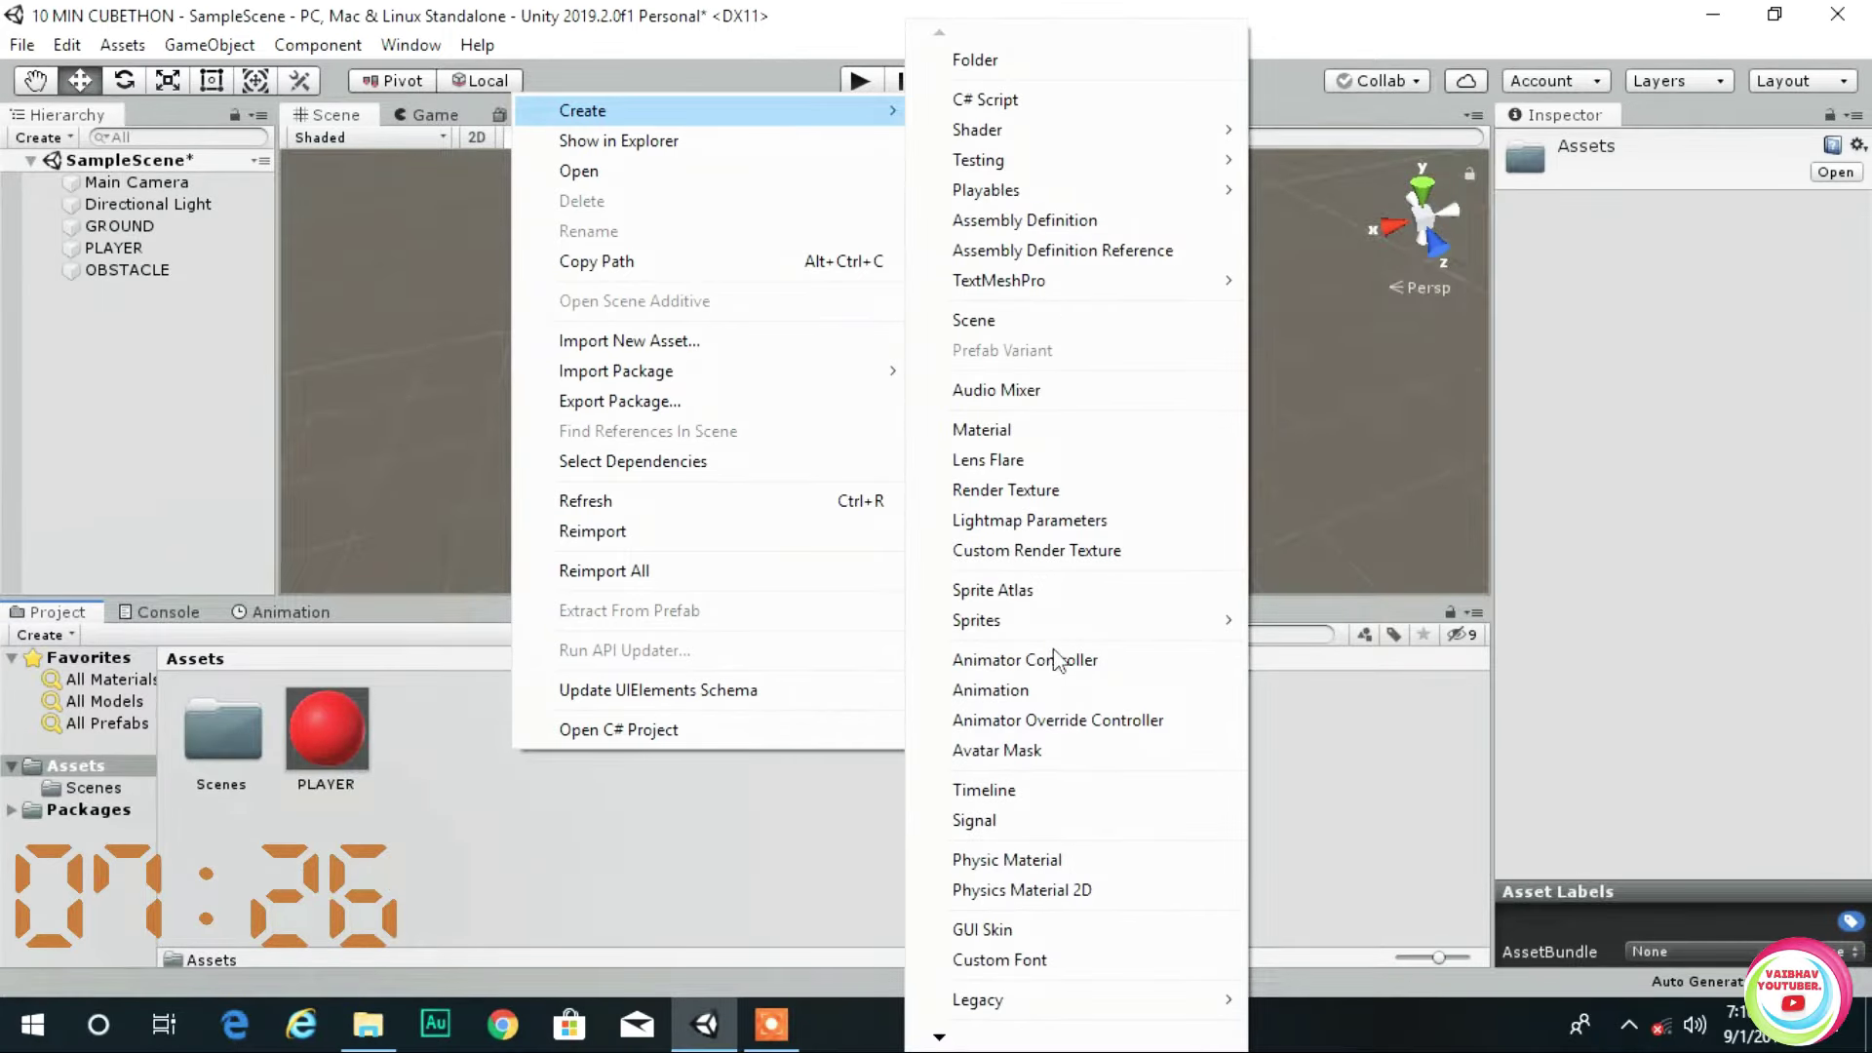
left_click(1004, 433)
type("OBS")
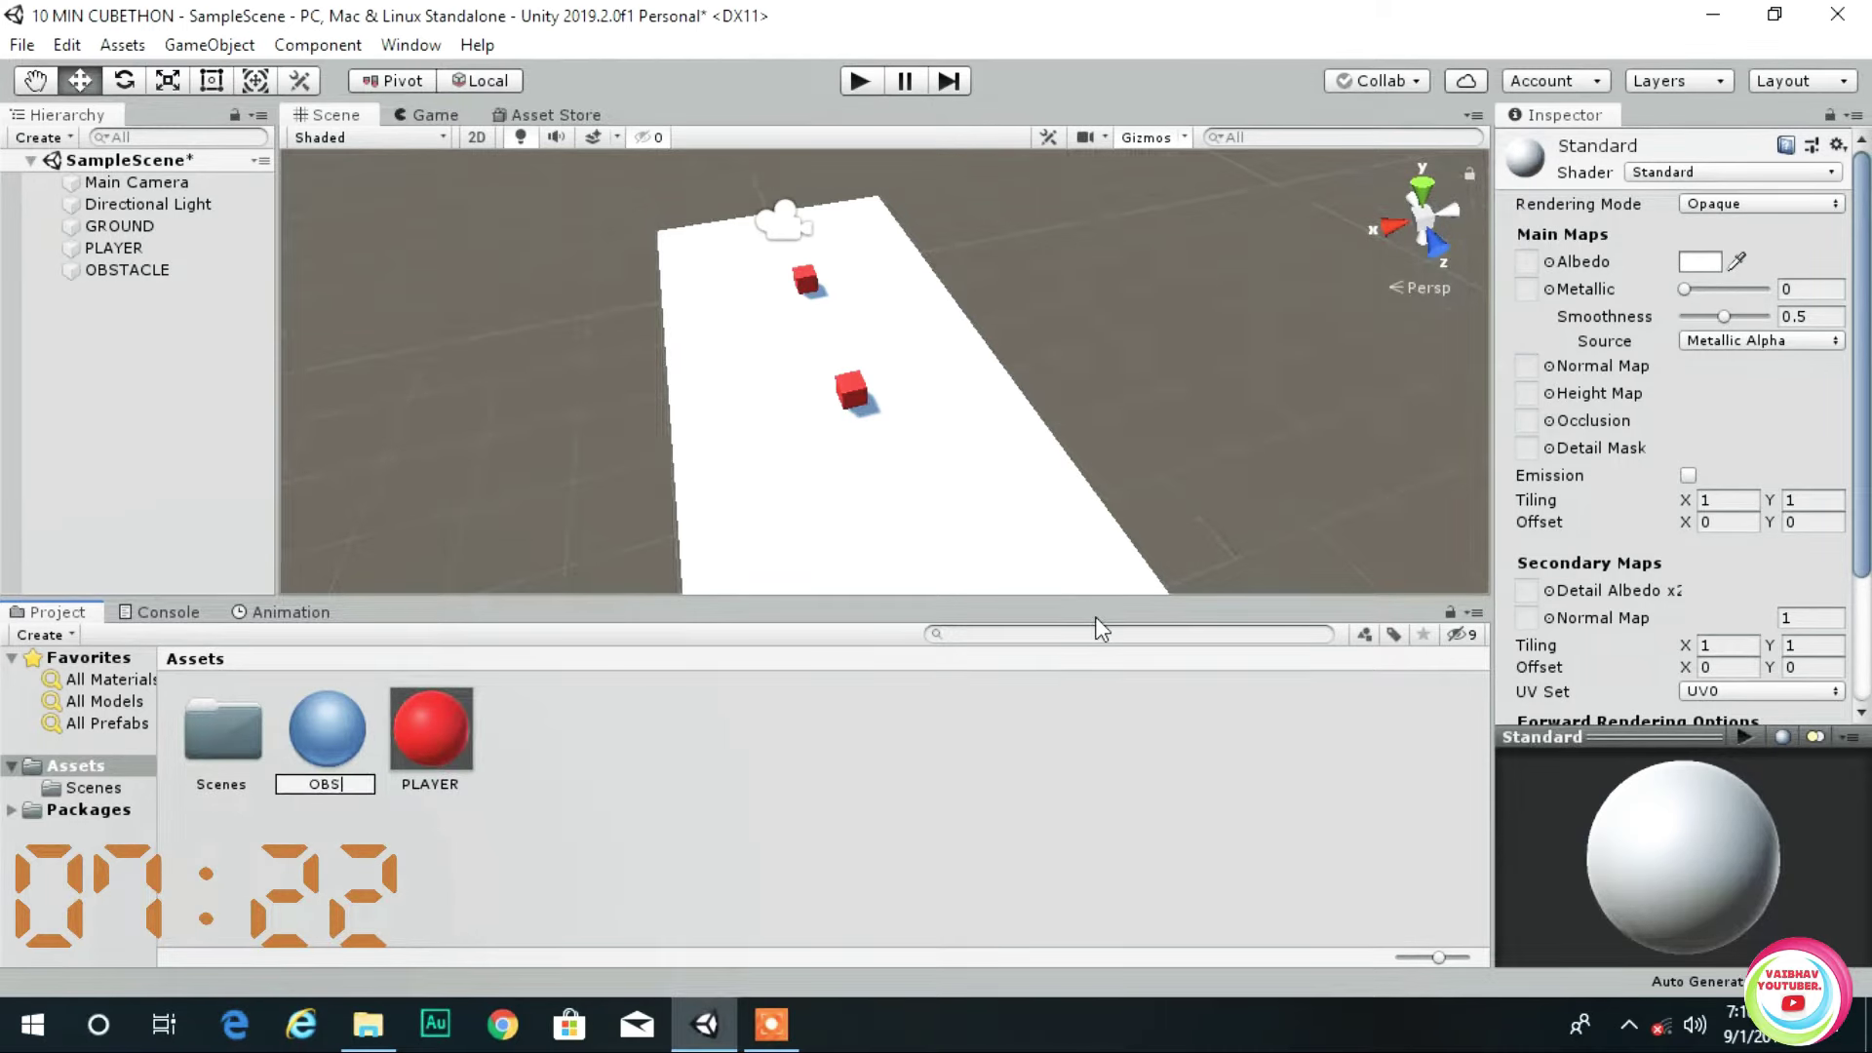
type("TACLE")
key("Return")
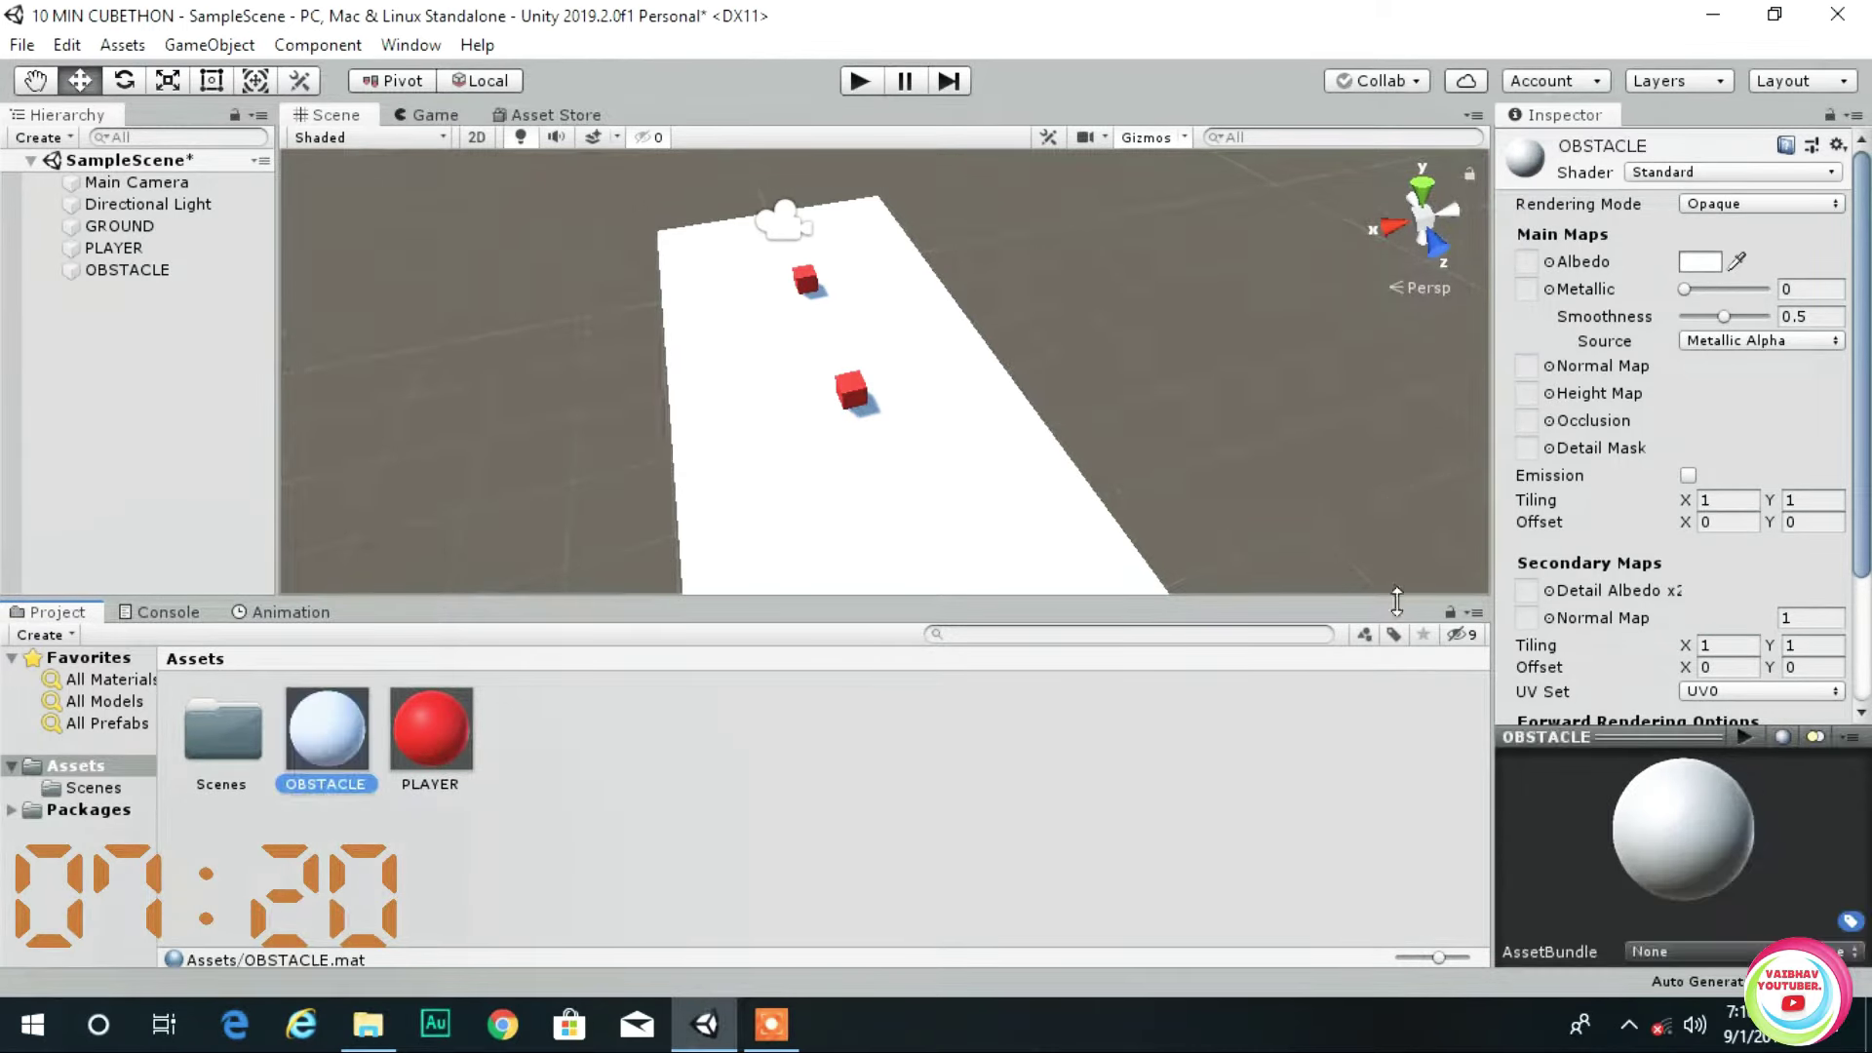
- Set the OBSTACLE material's albedo colour to black and apply it to the OBSTACLE cube
left_click(1699, 261)
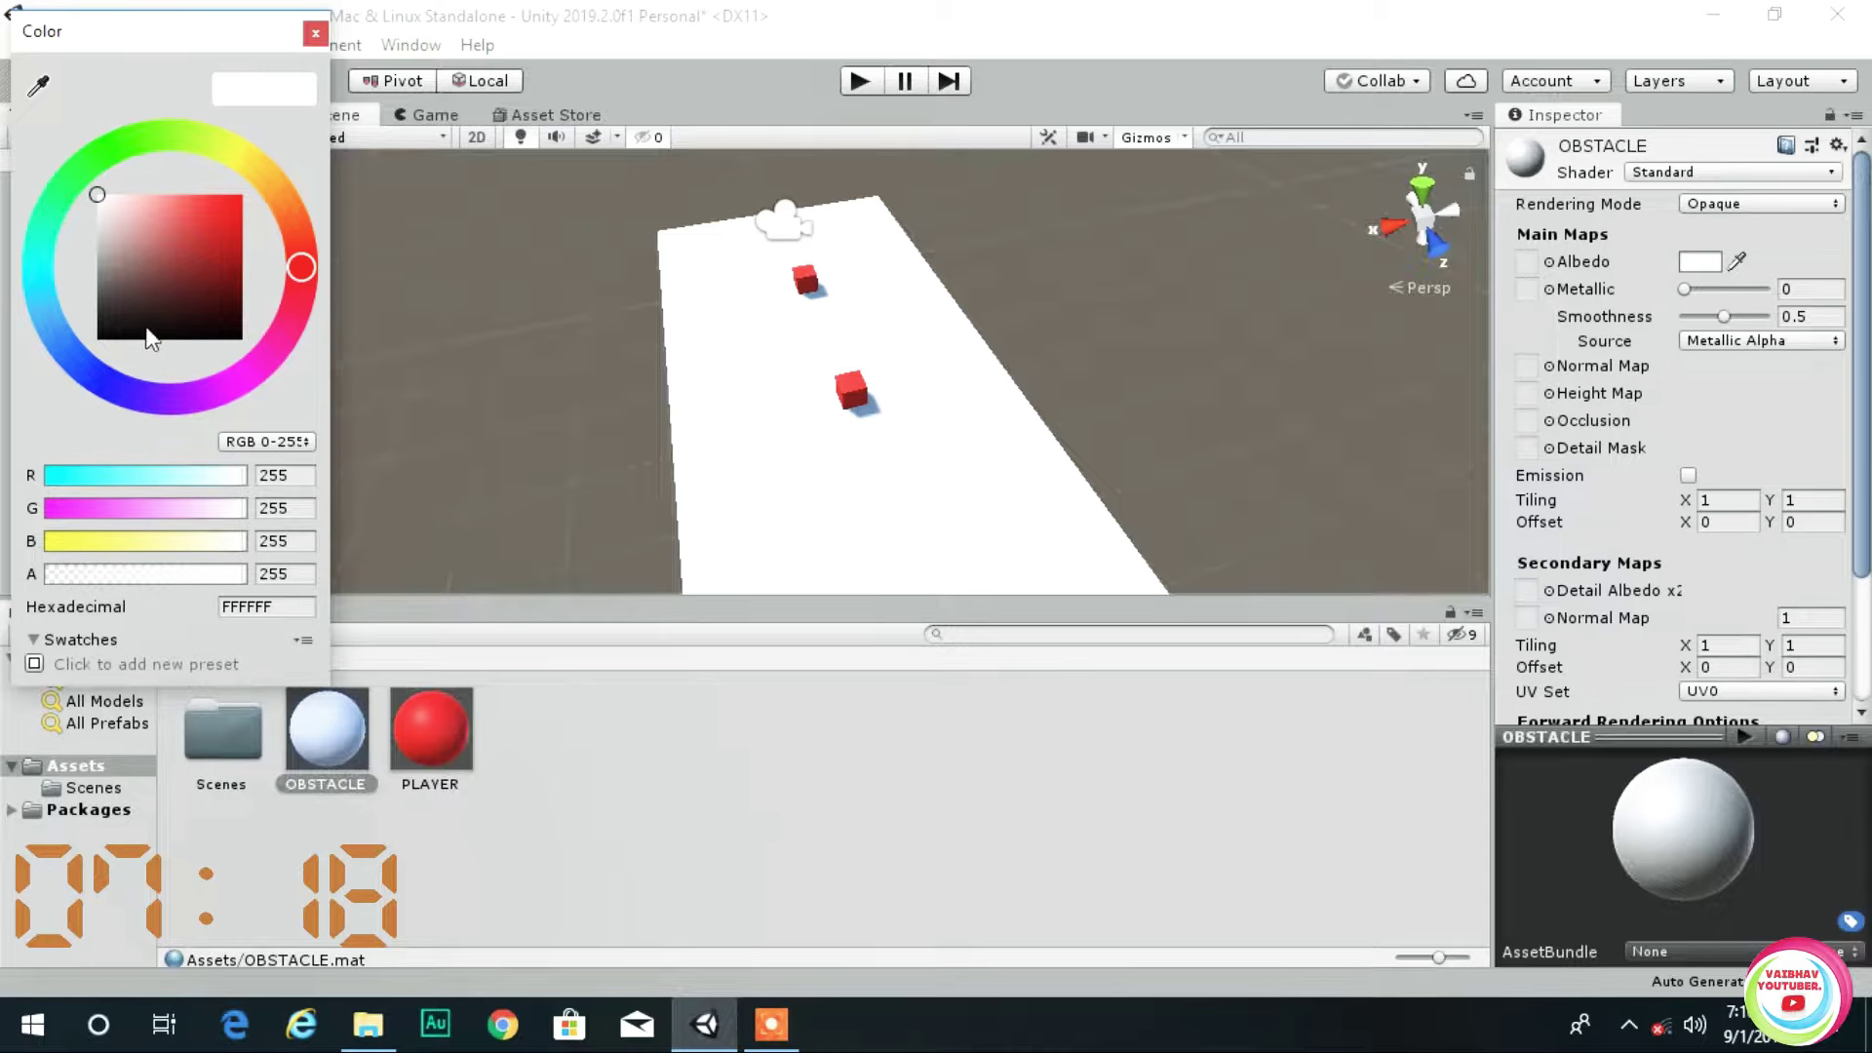
left_click_drag(148, 336, 95, 341)
left_click(306, 23)
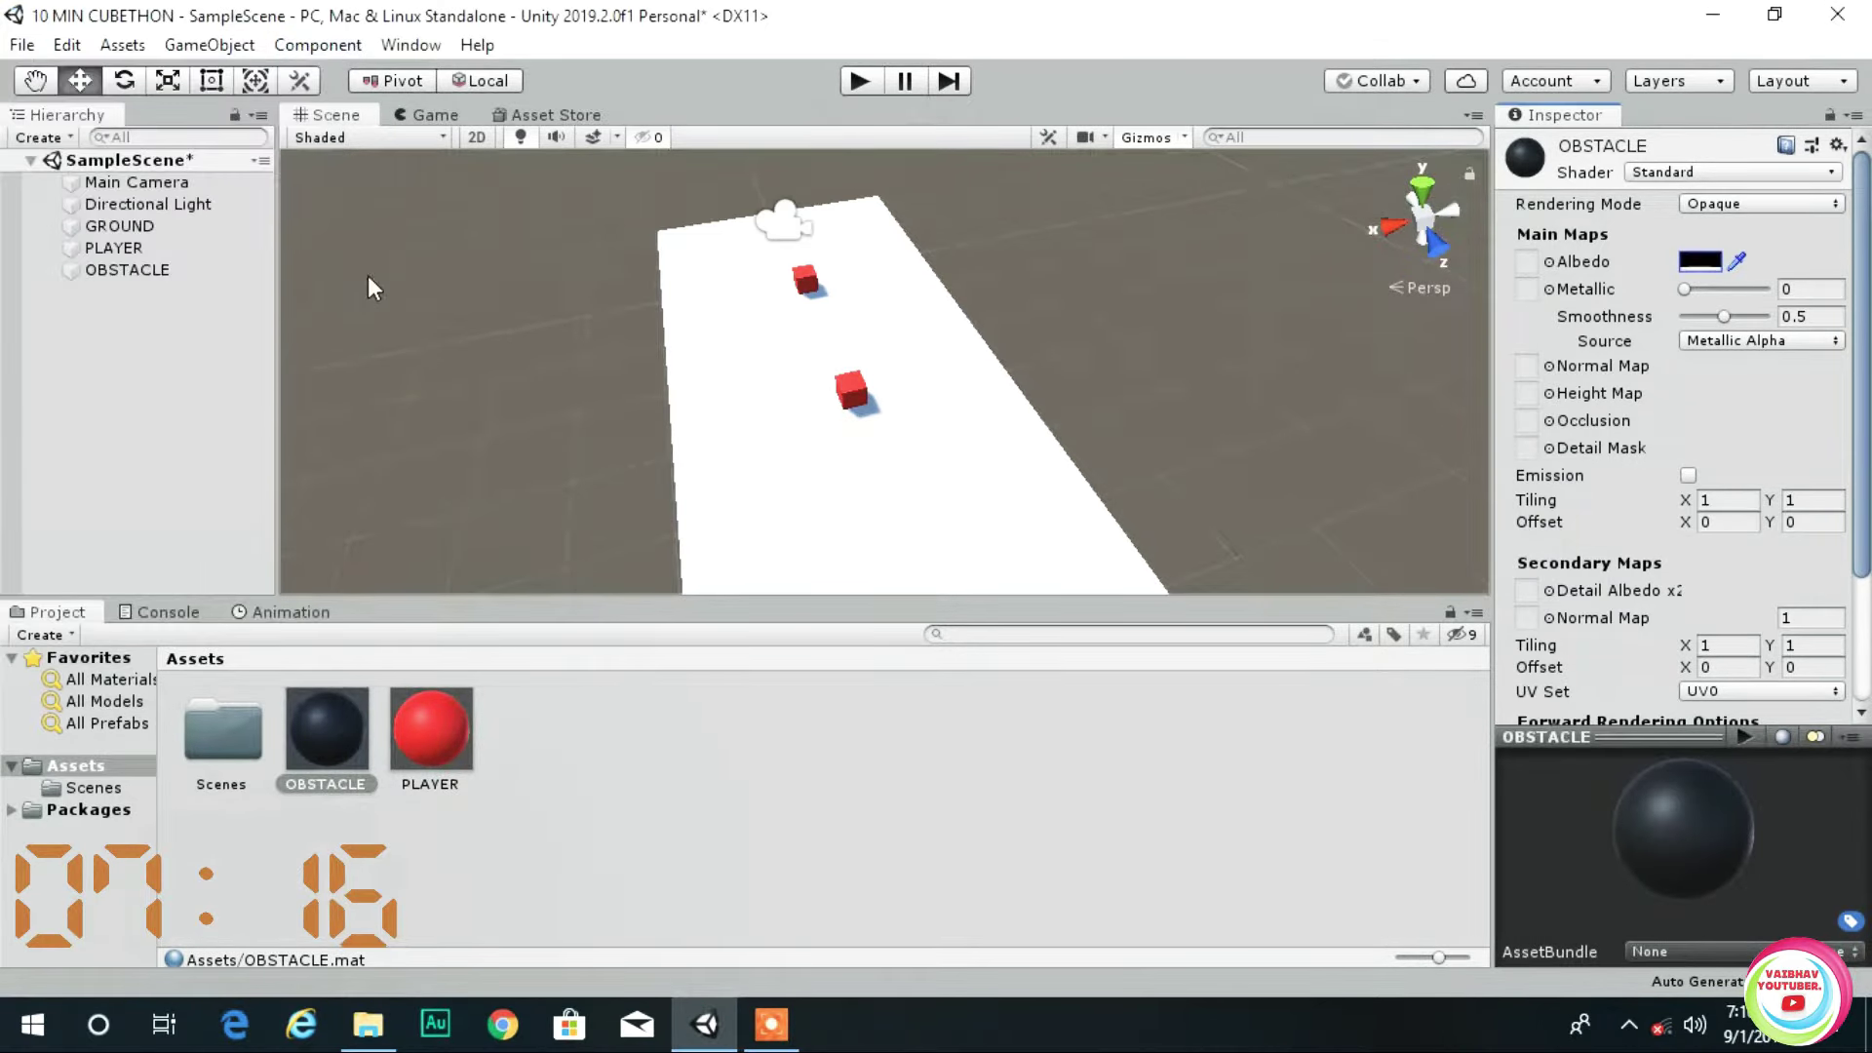
left_click_drag(404, 755, 850, 389)
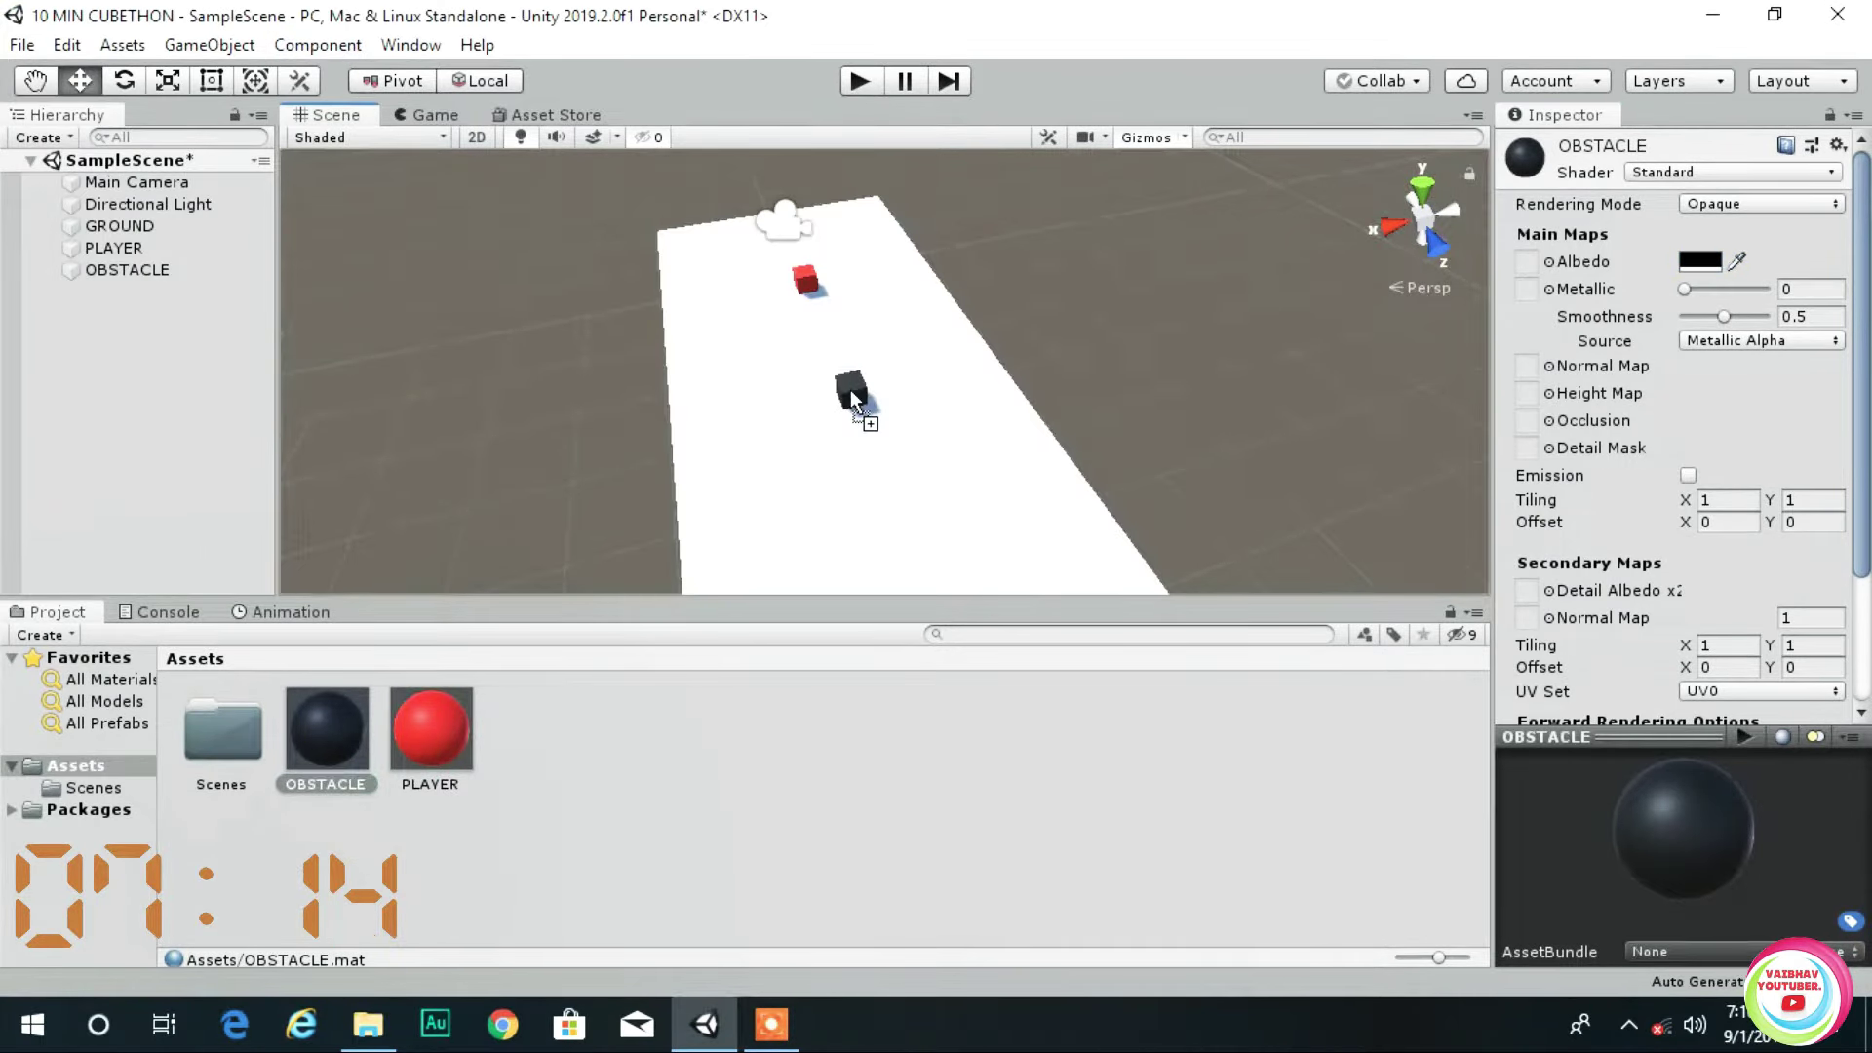
- Move the OBSTACLE cube sideways to about X -0.88 and check its placement in the game view
key("e")
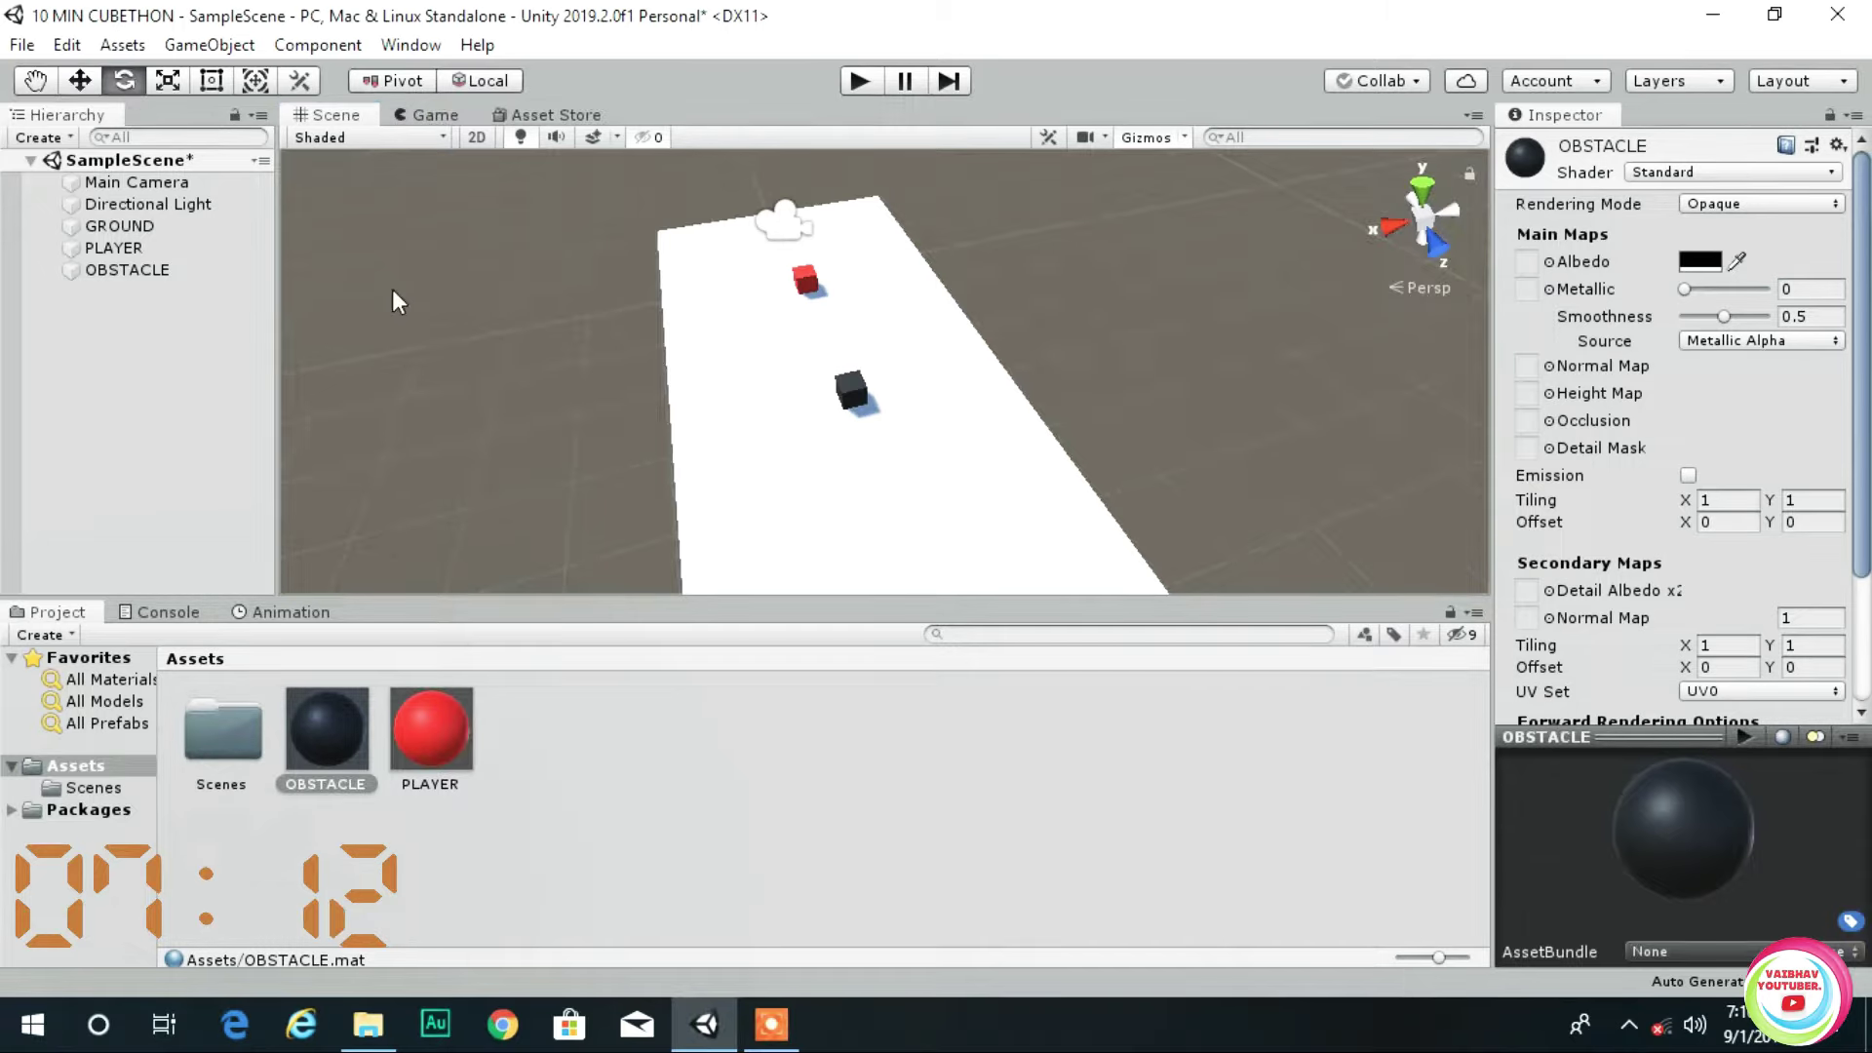
left_click(161, 82)
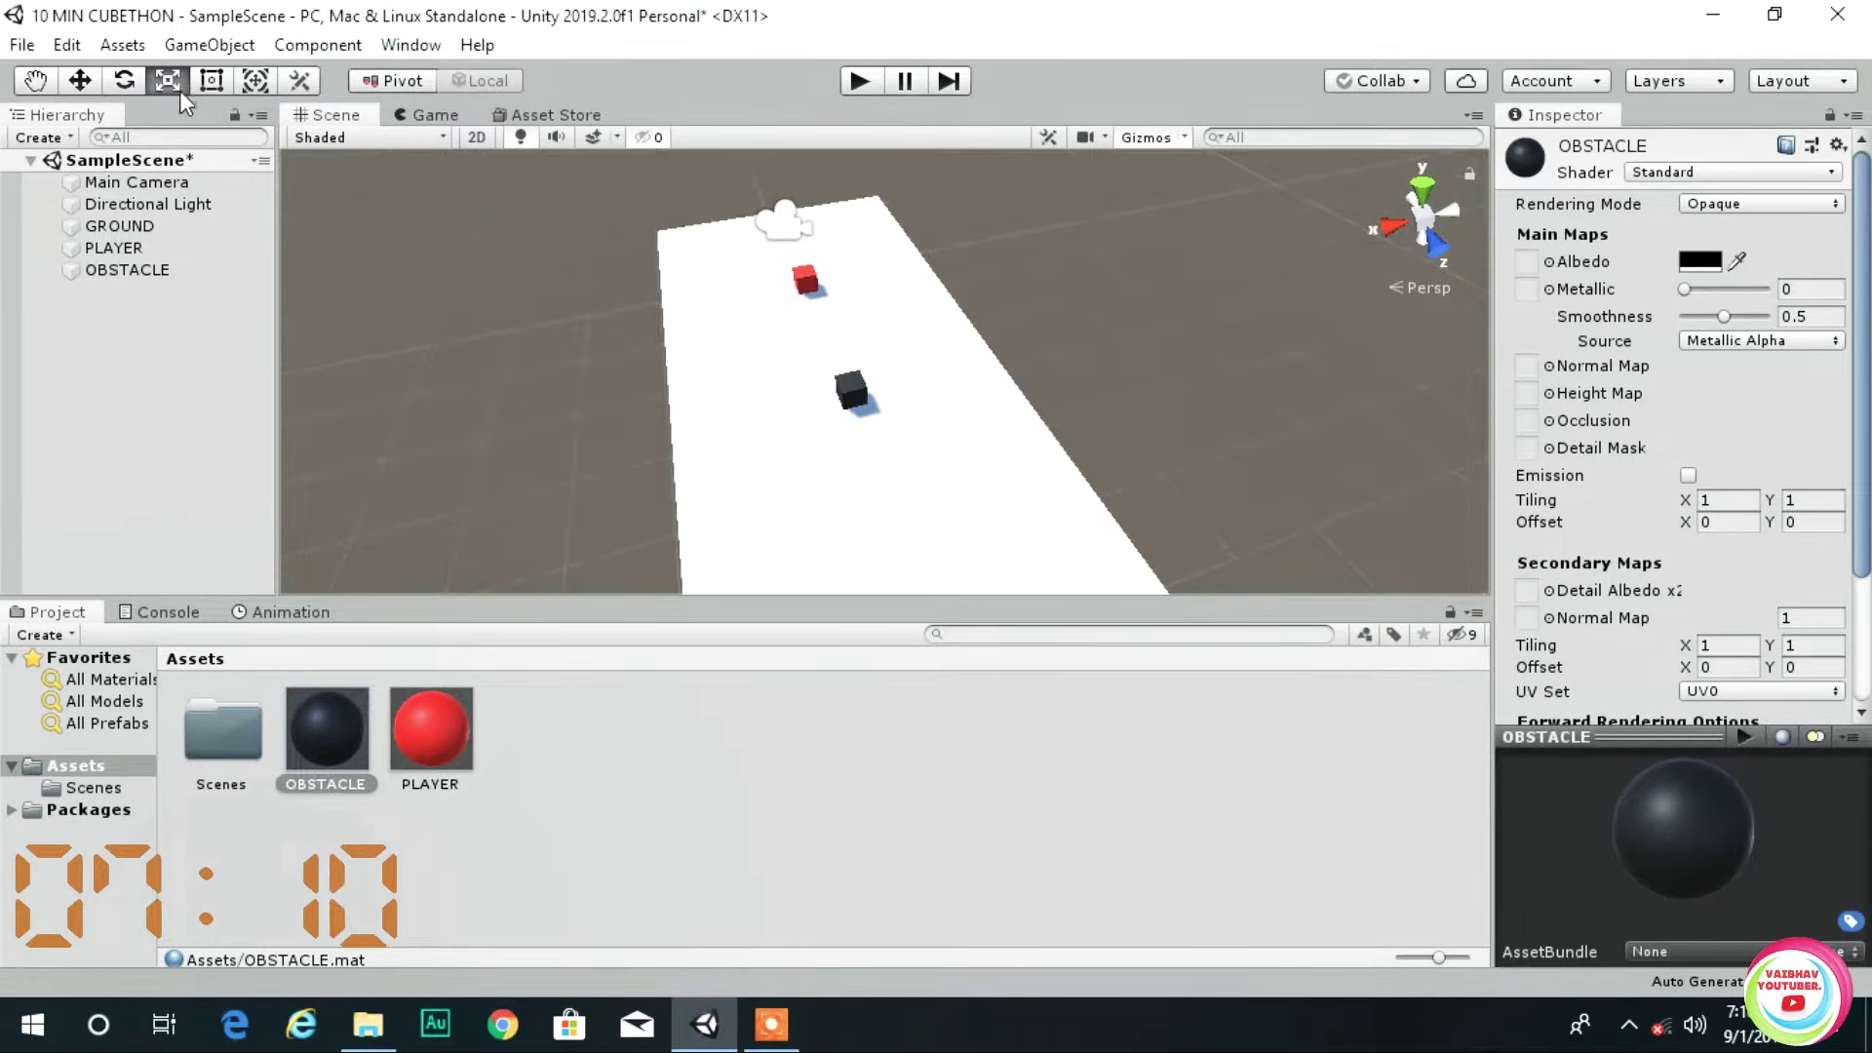
left_click(96, 84)
left_click(851, 392)
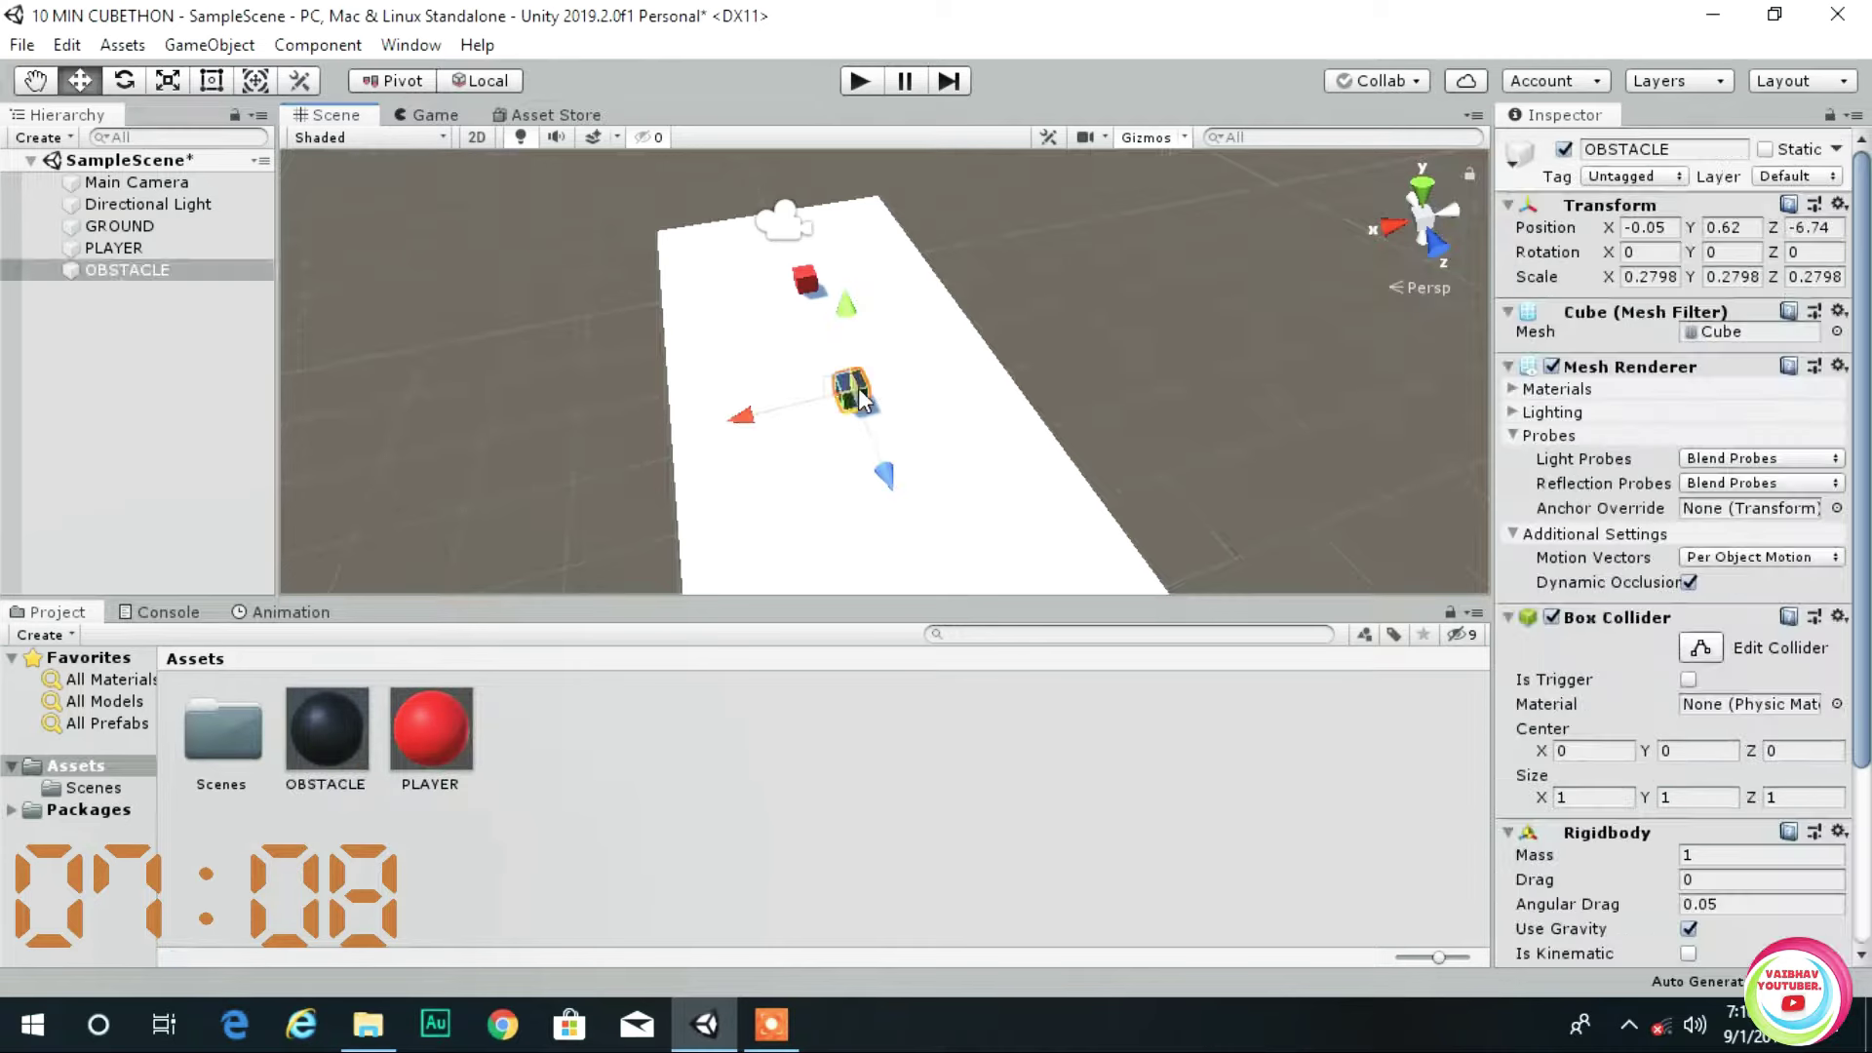
left_click_drag(747, 415, 822, 408)
left_click(426, 116)
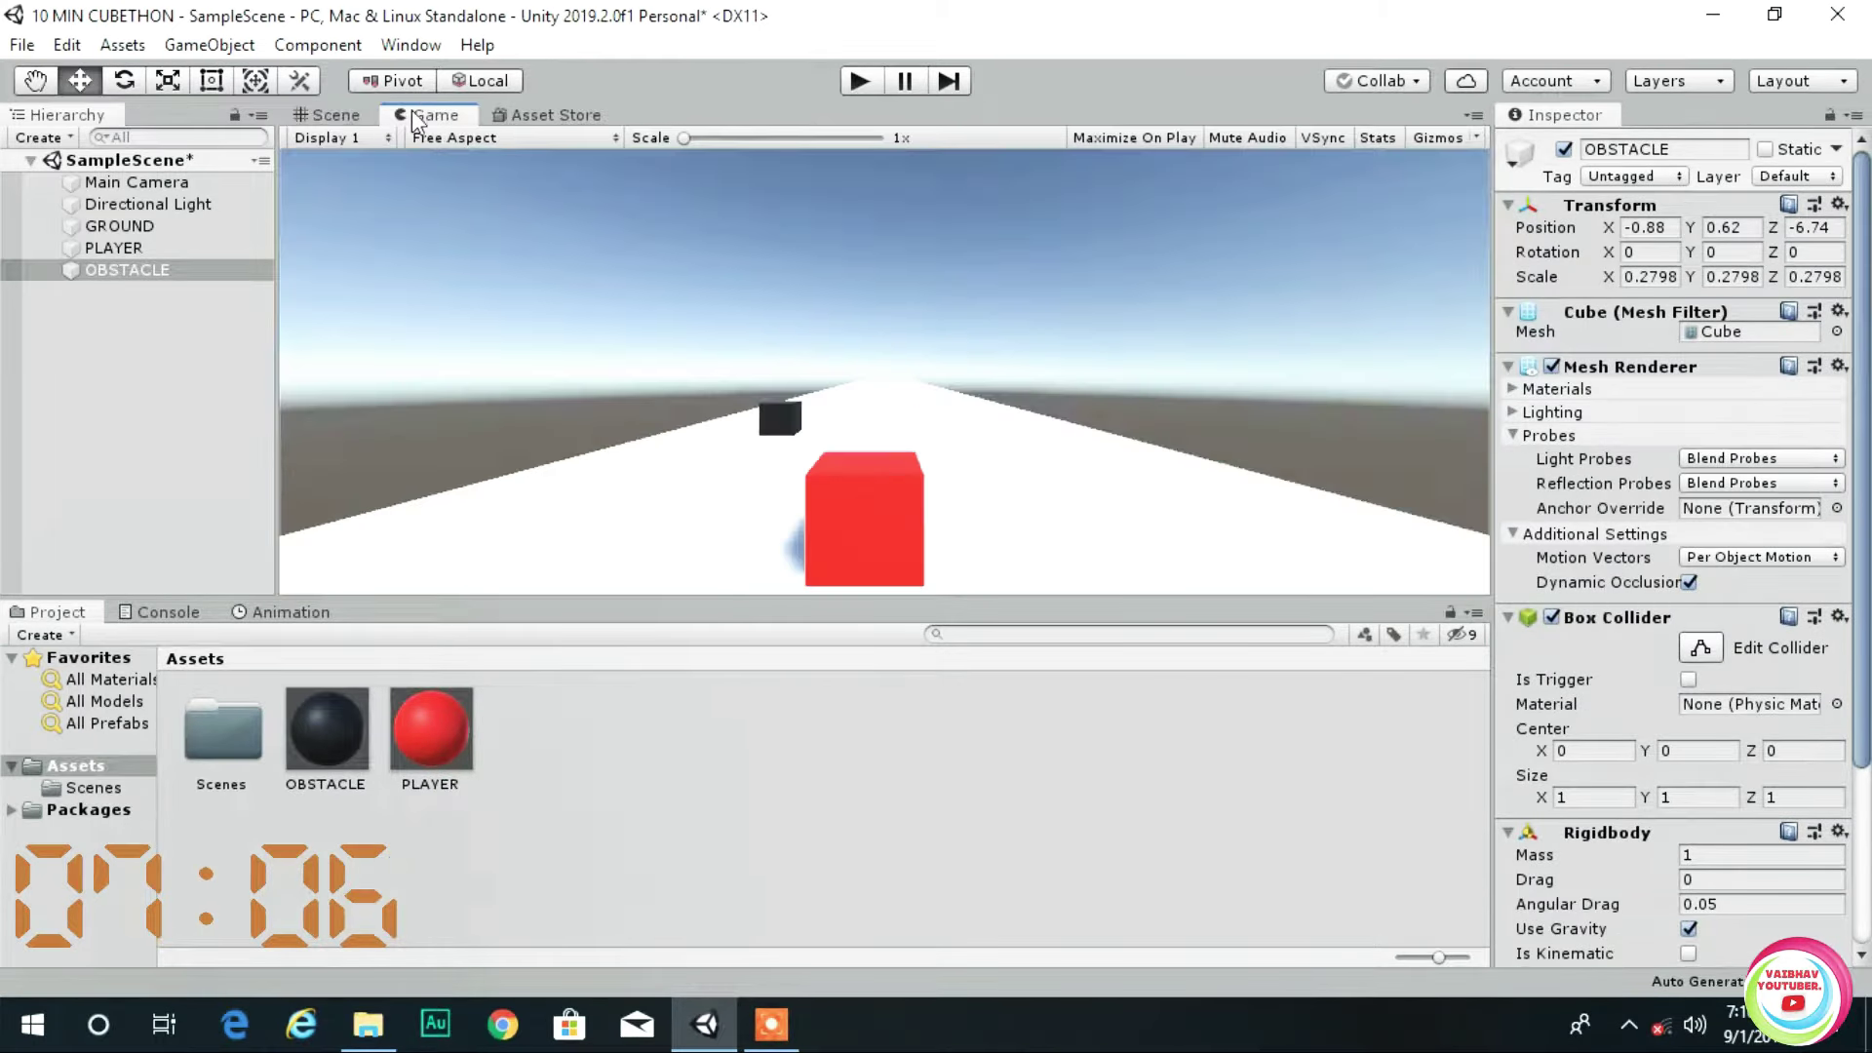
left_click(328, 115)
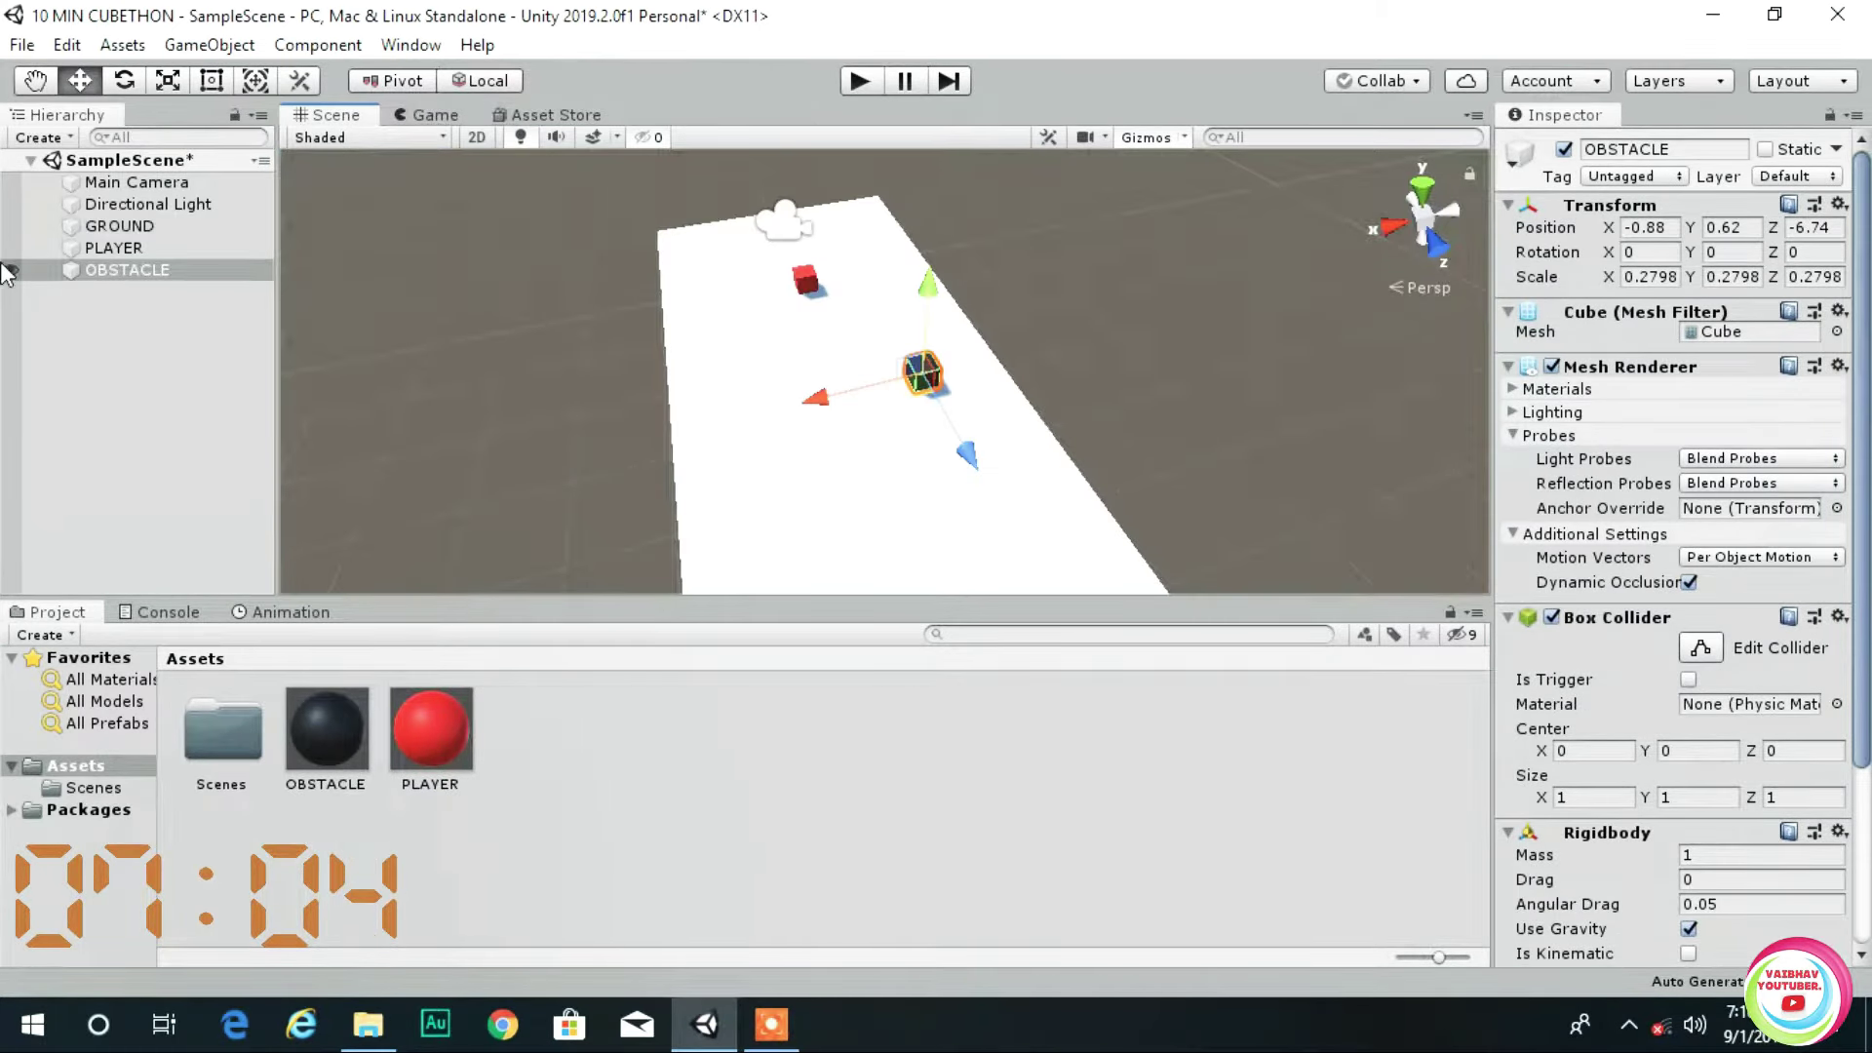
- Duplicate the OBSTACLE cube twice, placing one copy beside it at about X 0.2 and the other farther along the ground
key("ctrl+d")
left_click_drag(817, 396, 750, 429)
key("ctrl+d")
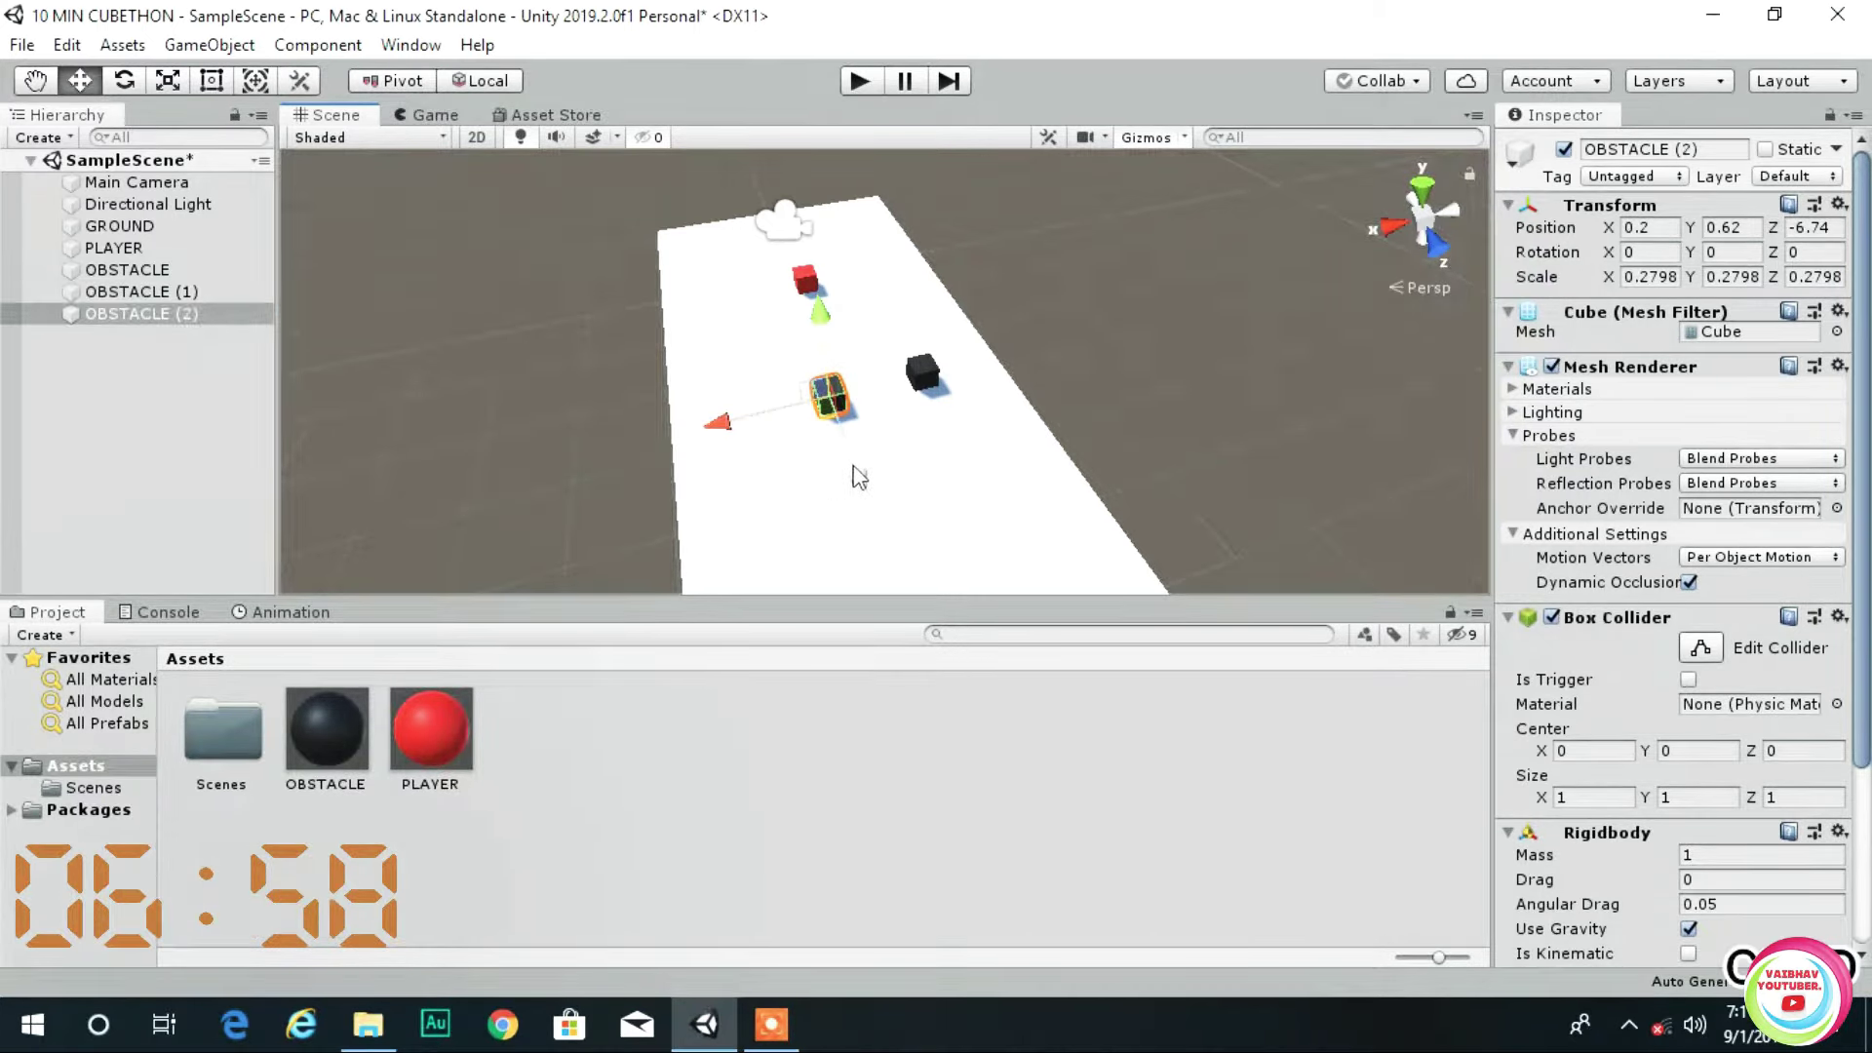
left_click_drag(858, 470, 916, 583)
right_click_drag(918, 576, 875, 407)
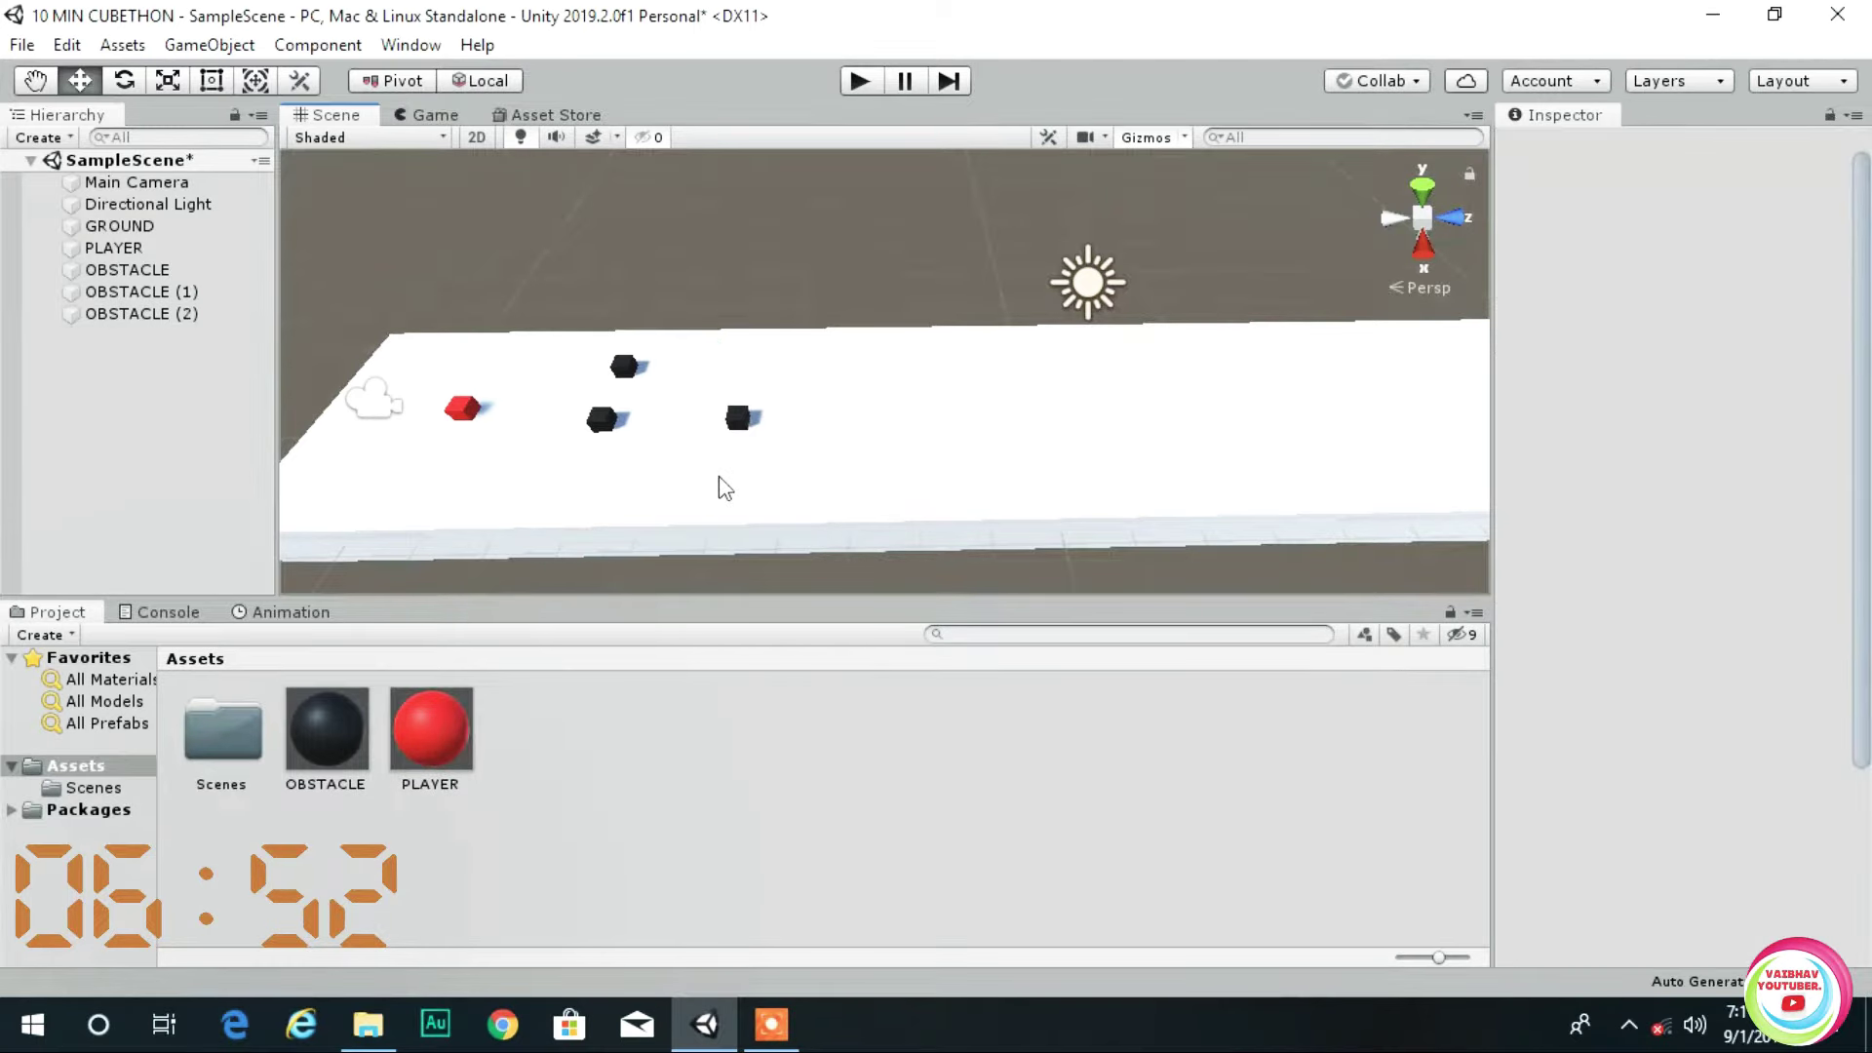
- Duplicate the obstacles up to OBSTACLE (10), spreading the copies along the ground and stretching some into wide bars
left_click_drag(724, 502, 701, 585)
key("ctrl+d")
key("ctrl+d")
left_click_drag(834, 481, 1041, 480)
key("r")
left_click_drag(941, 588, 934, 450)
key("ctrl+d")
left_click_drag(1029, 363, 1128, 378)
key("ctrl+d")
right_click_drag(907, 363, 1074, 389)
mouse_move(948, 435)
left_mouse_down()
mouse_move(1017, 472)
mouse_move(969, 442)
left_mouse_up()
key("r")
key("ctrl+d")
key("w")
key("ctrl+d")
left_click_drag(928, 345, 1126, 389)
key("ctrl+s")
key("ctrl+d")
left_click_drag(1073, 310, 1183, 351)
key("r")
key("w")
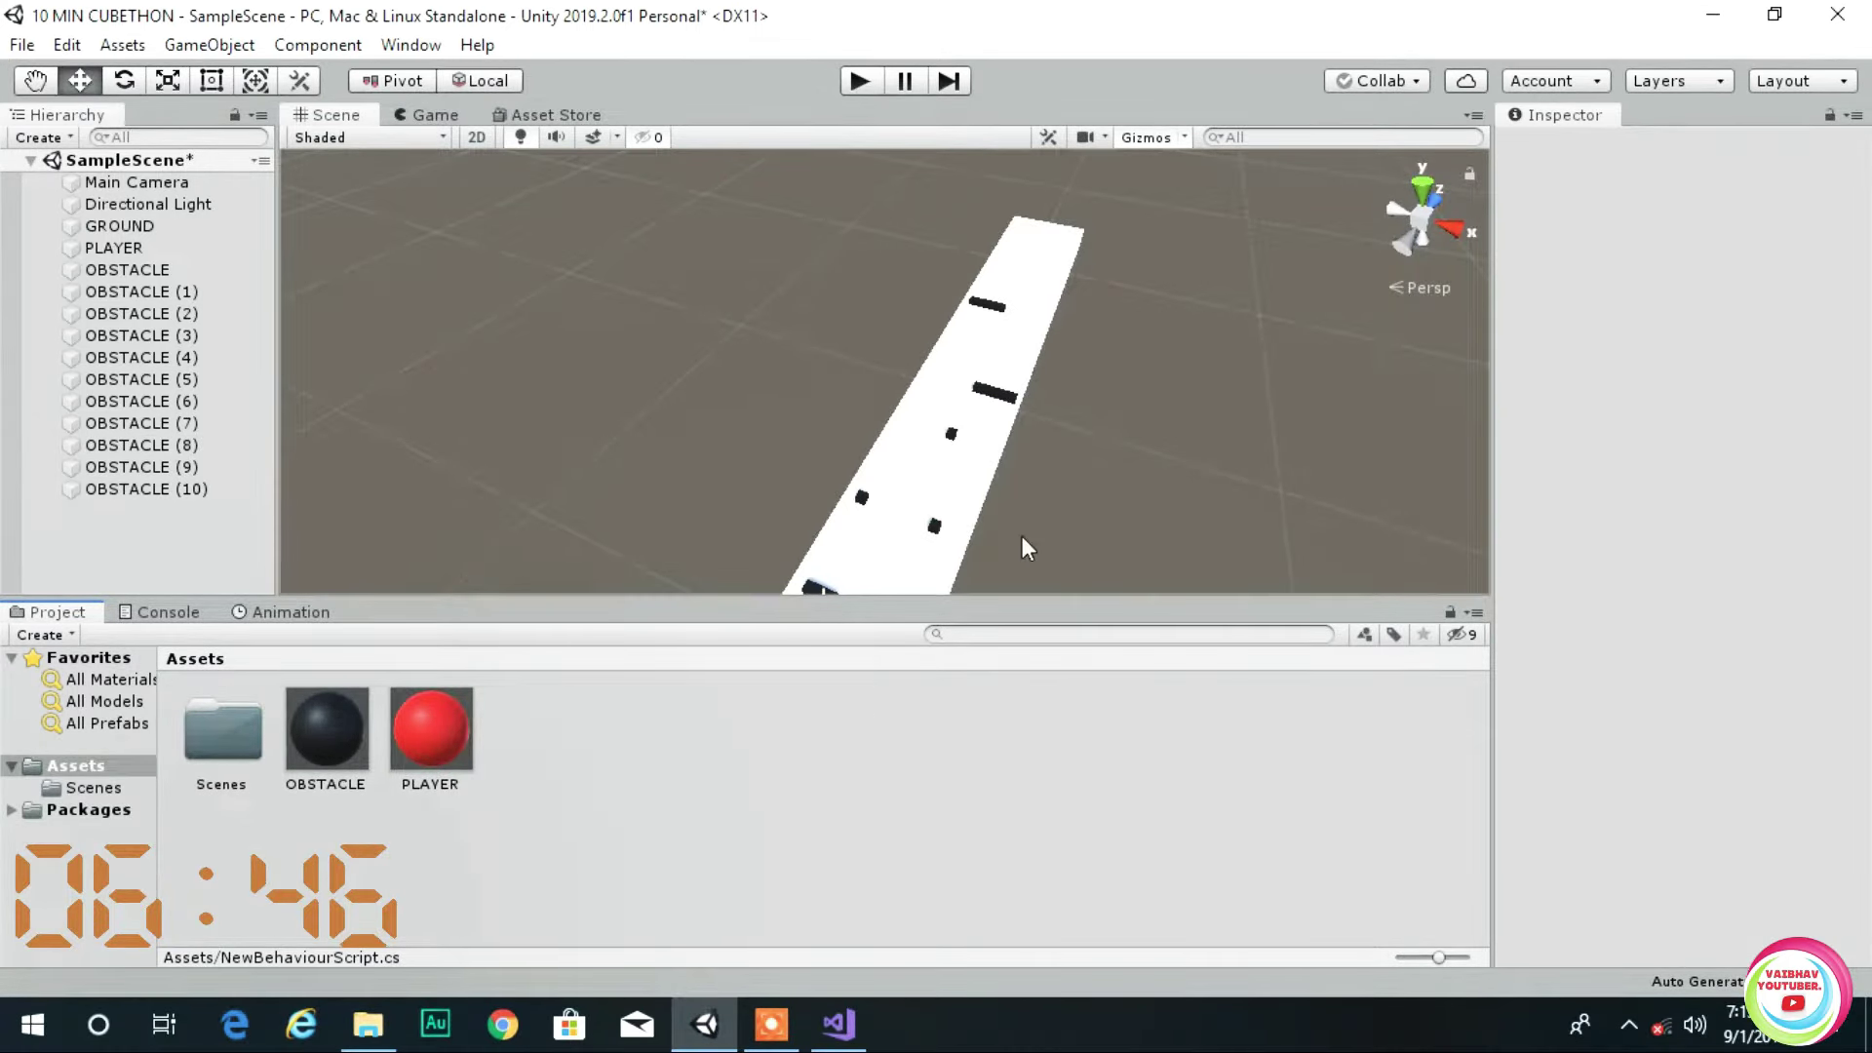
- Create a new script named MOVEMENTS and add it as a component to the PLAYER cube
left_click_drag(907, 429, 968, 543, "alt")
middle_click_drag(969, 542, 1145, 351)
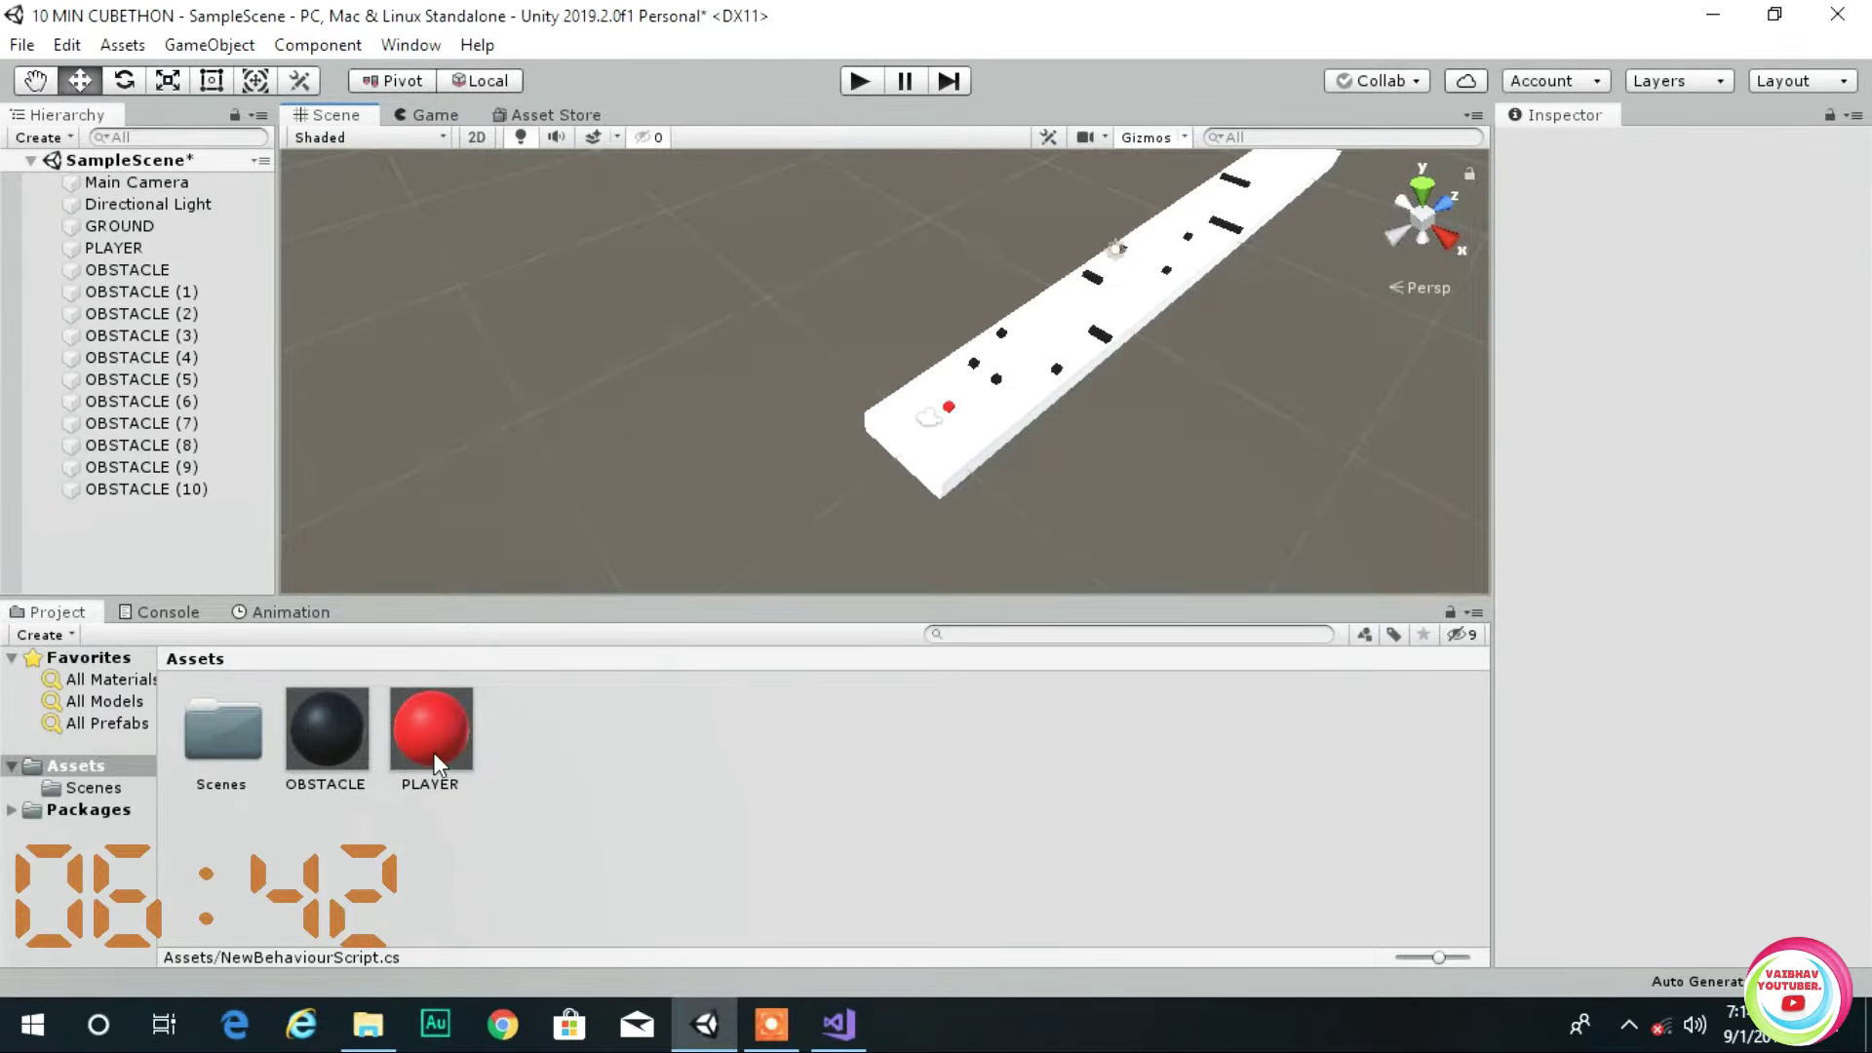
left_click(113, 247)
scroll(1724, 954, "down", 5)
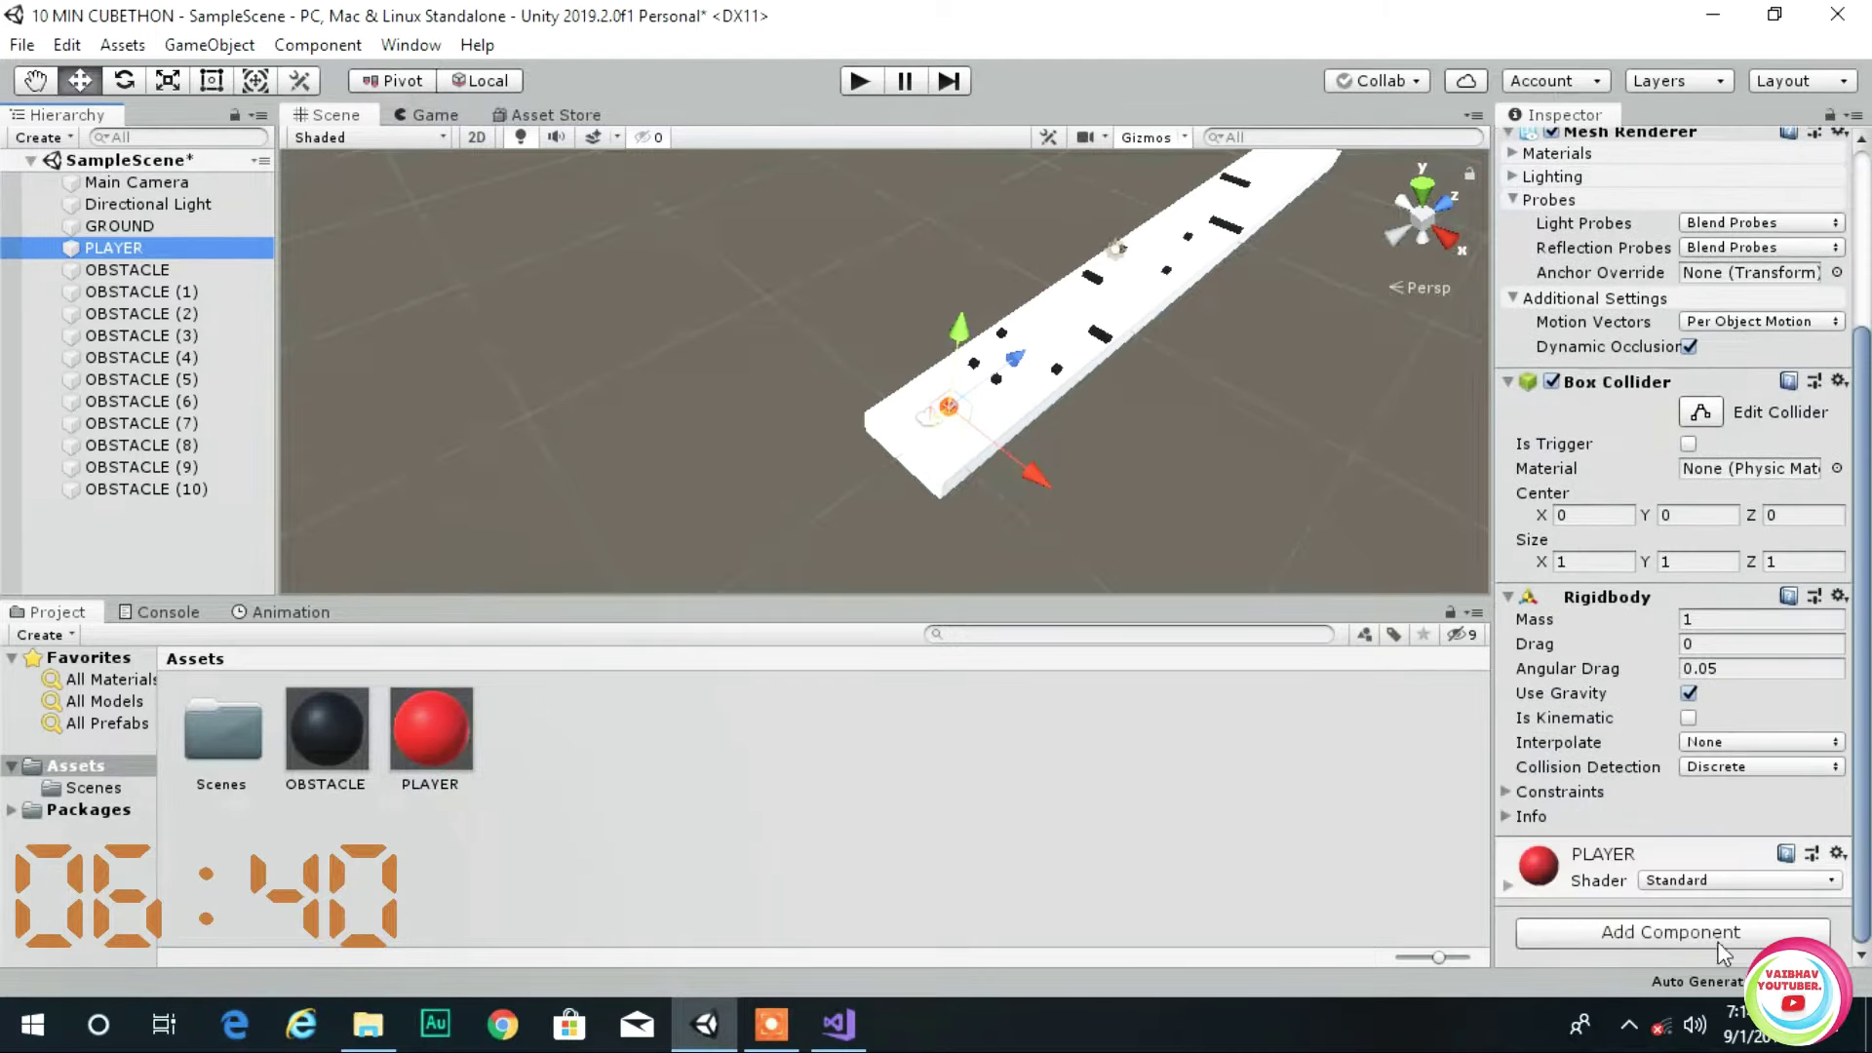
left_click(1724, 951)
type("MOVEMENTS")
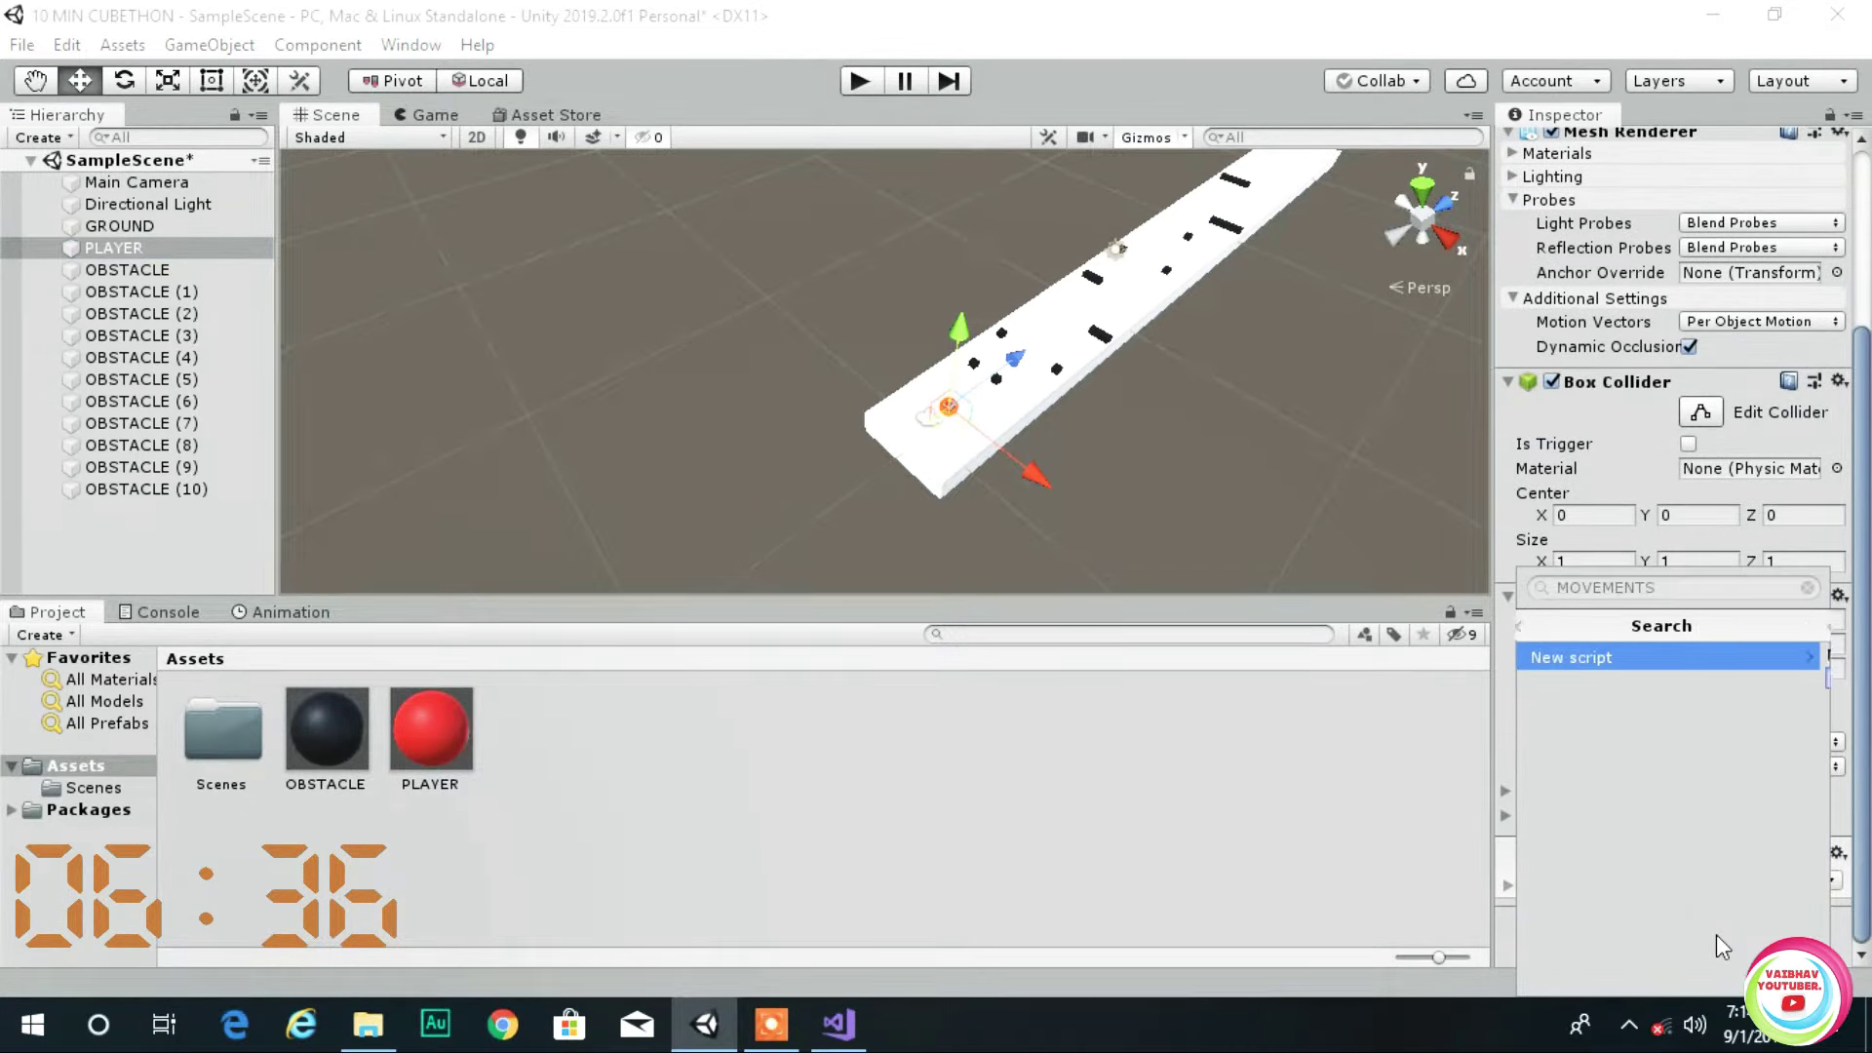
key("Return")
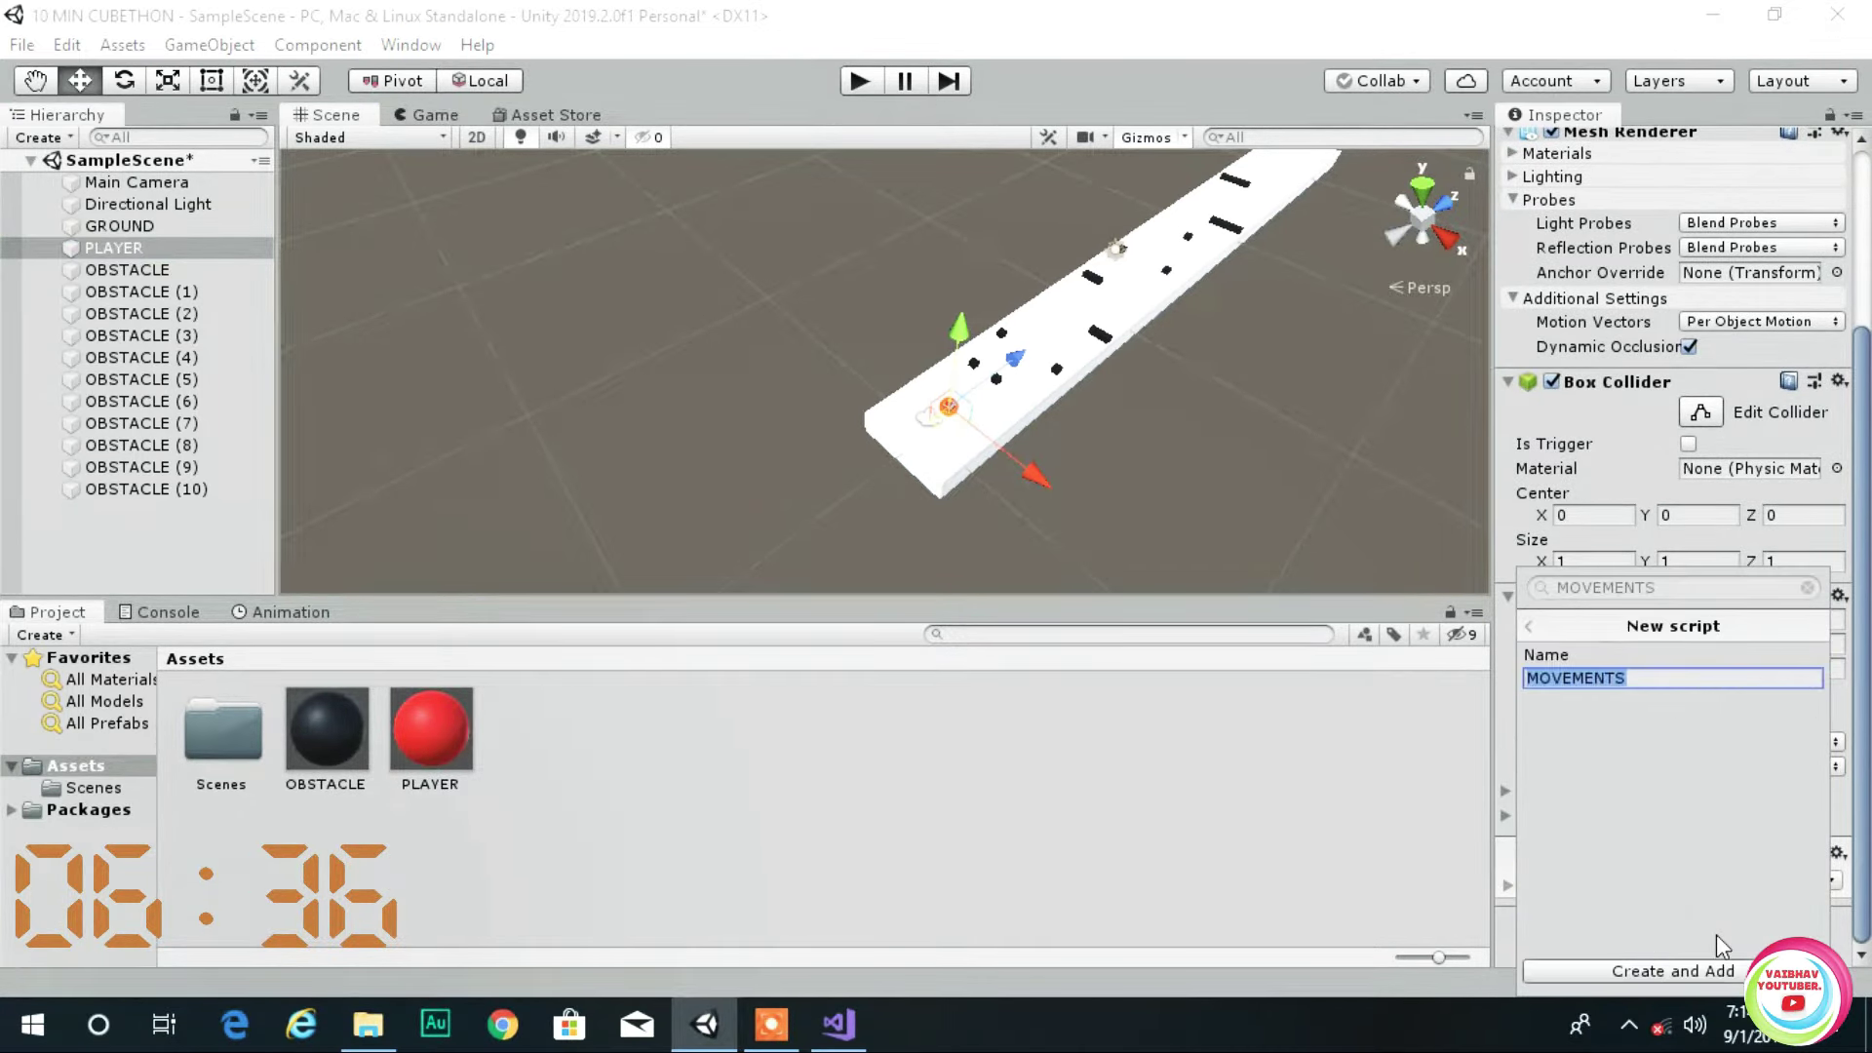
left_click(1716, 979)
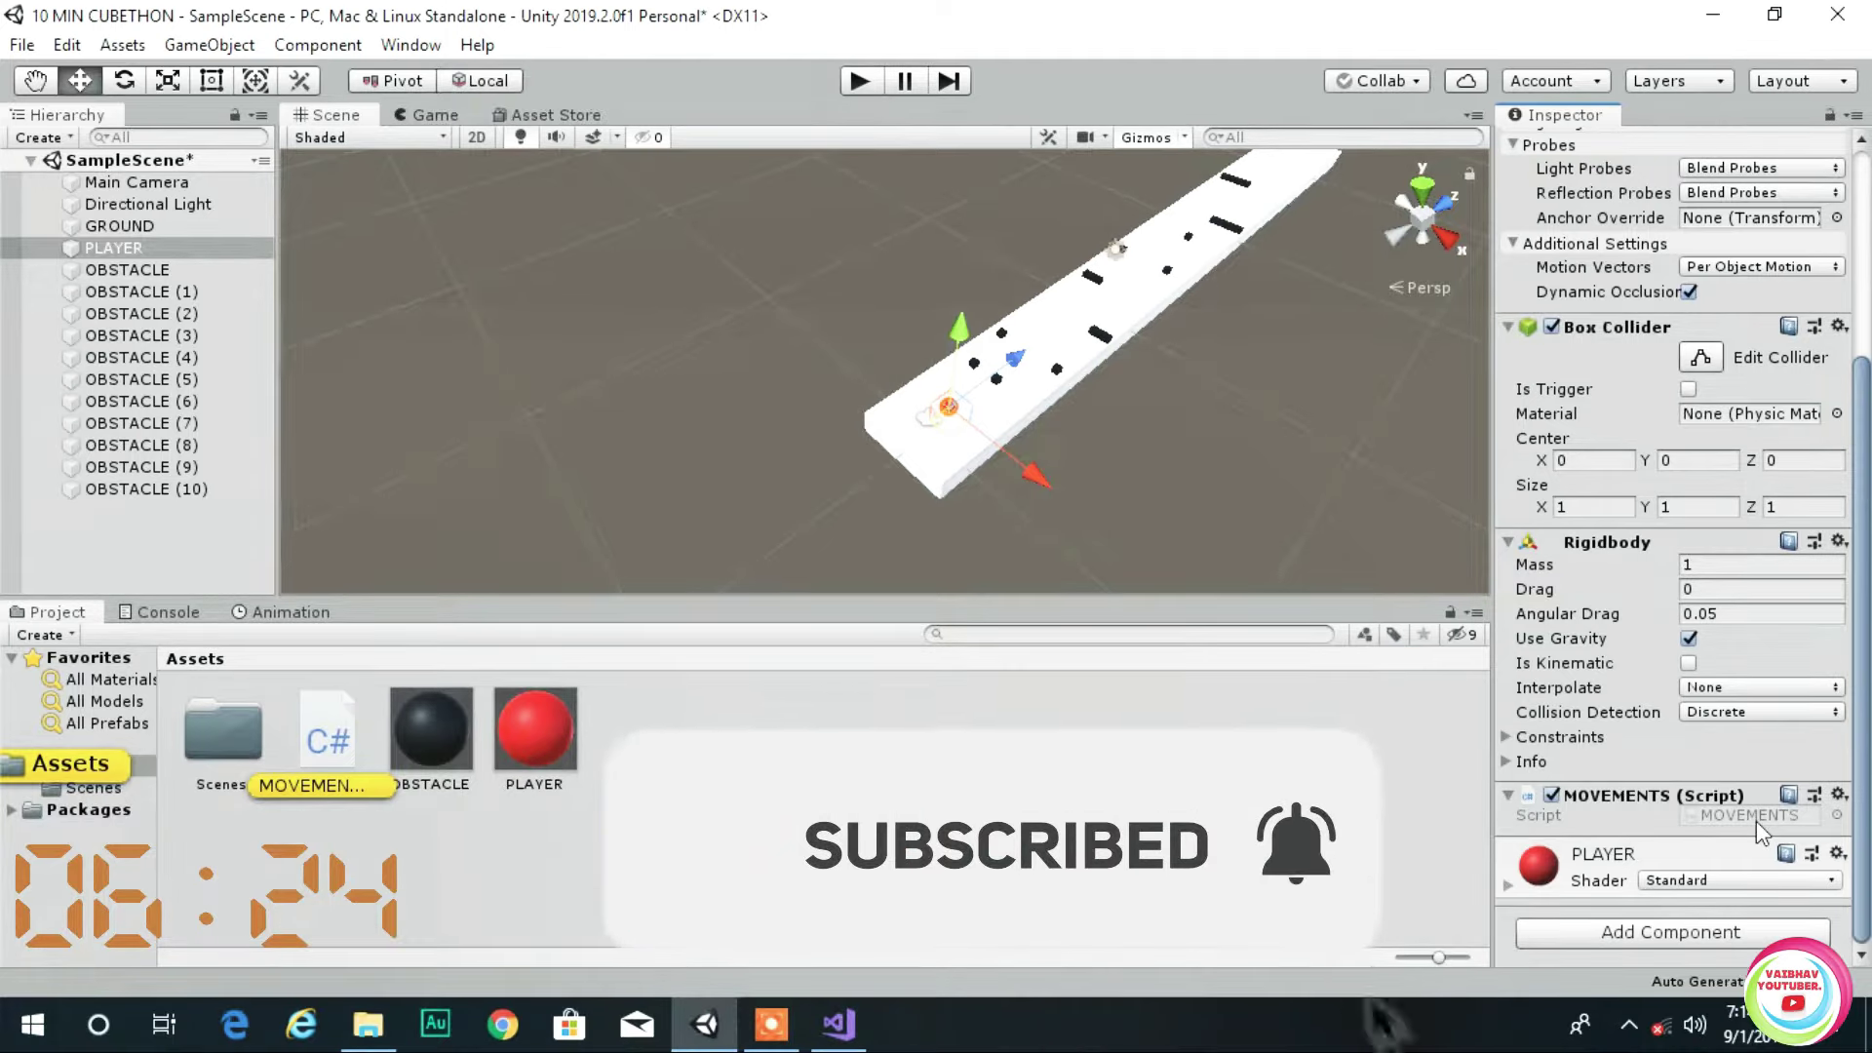
- Switch to Visual Studio, reload the modified solution and declare public Rigidbody playerrb; at the start of the MOVEMENTS class
left_click(839, 1023)
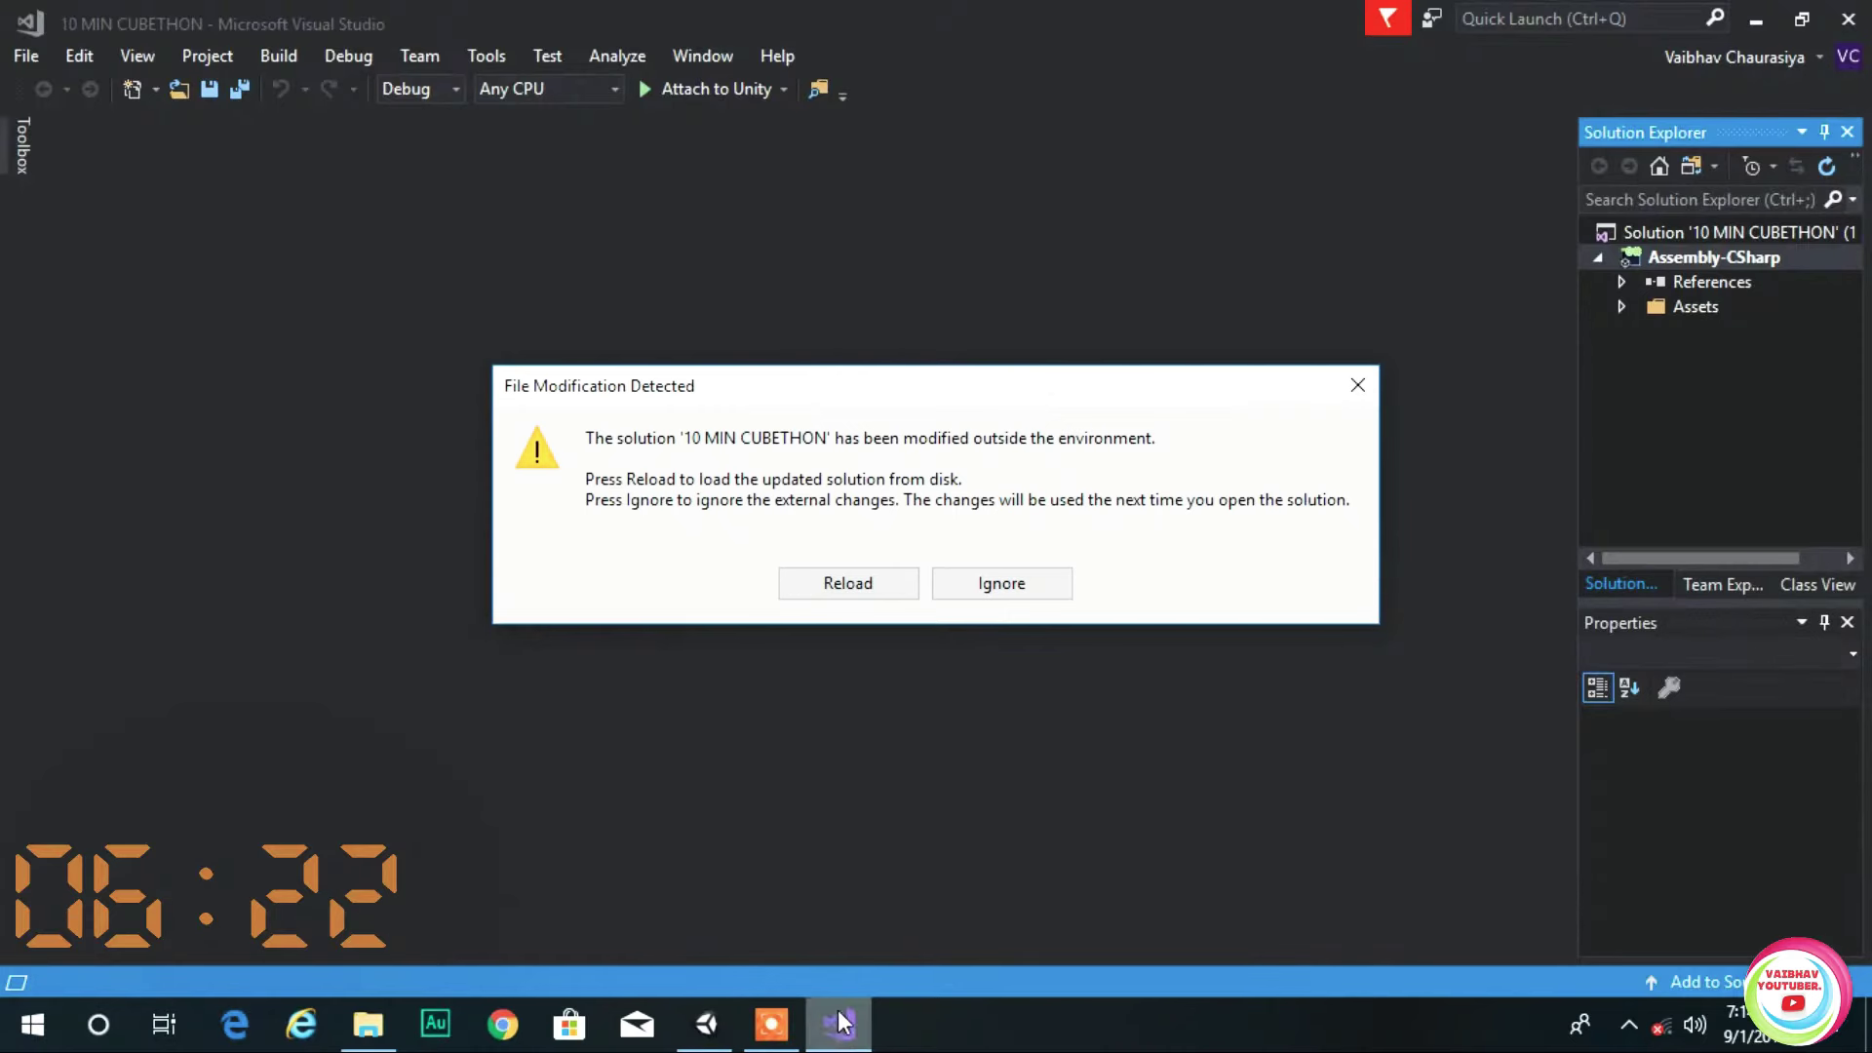
left_click(862, 585)
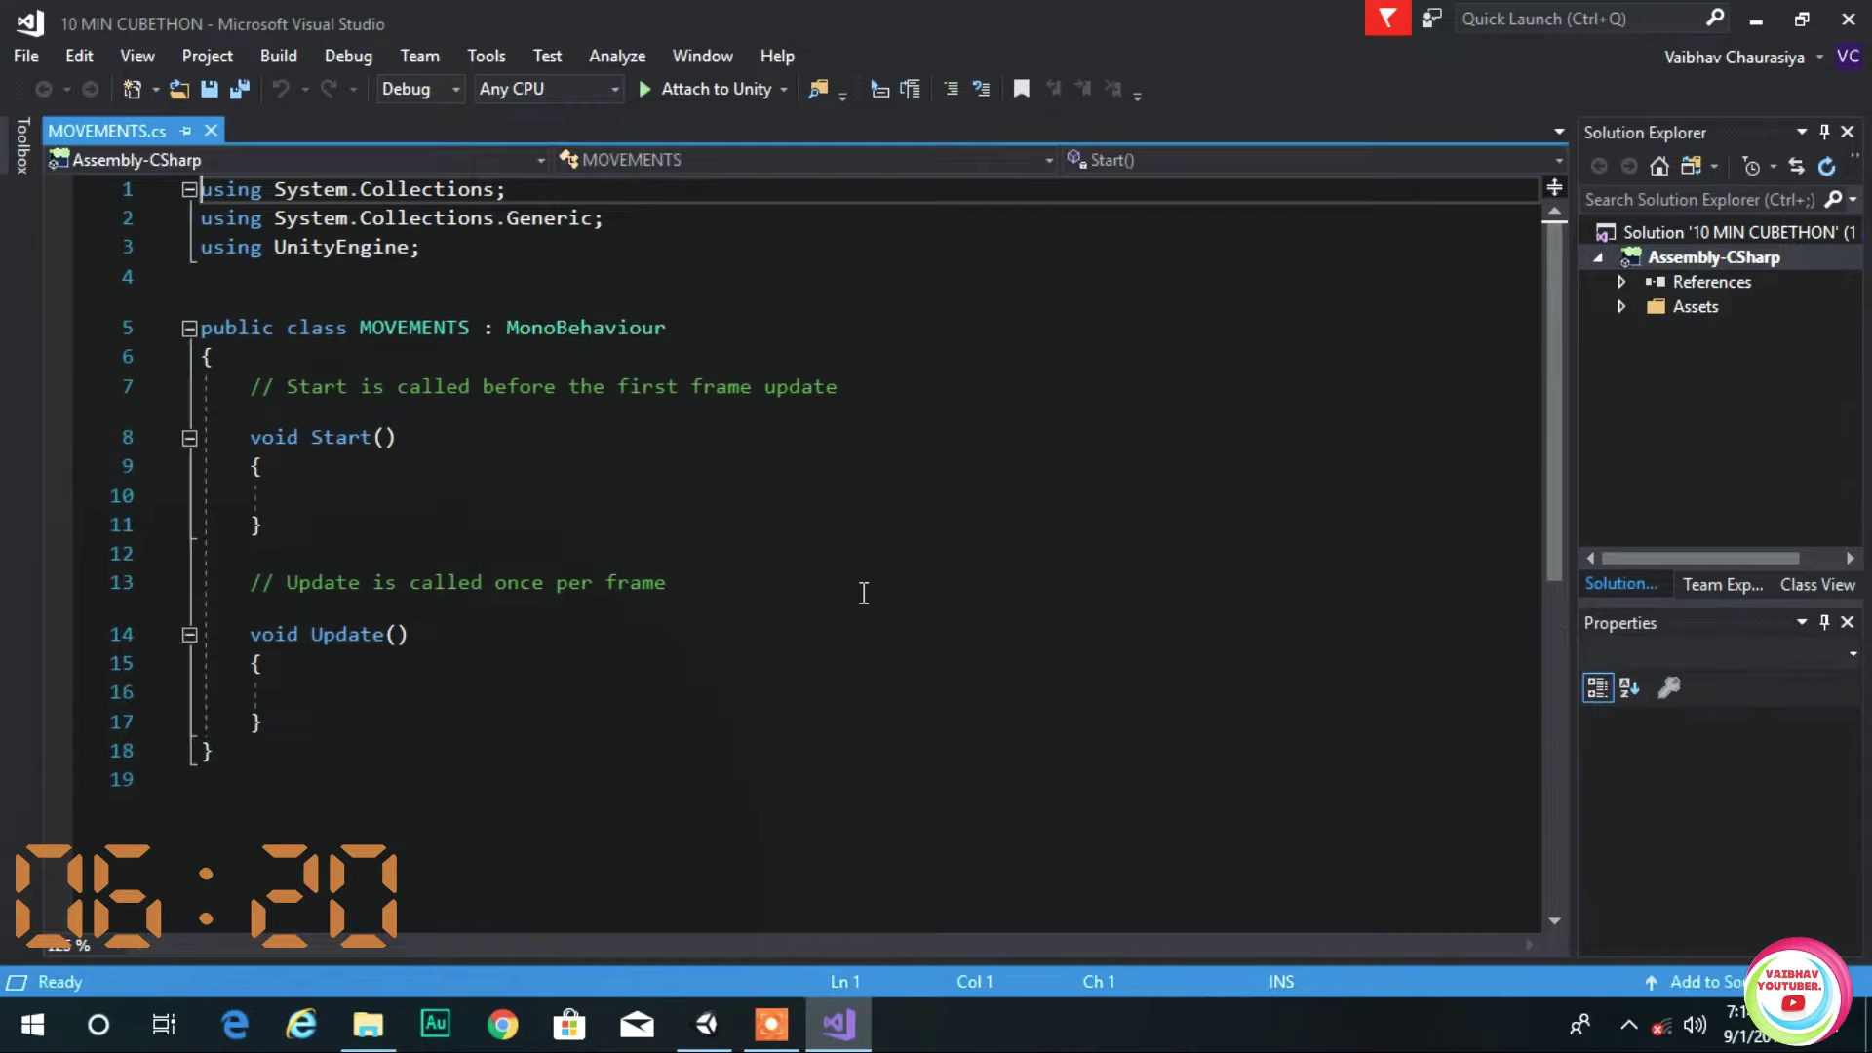
left_click(263, 356)
key("Return")
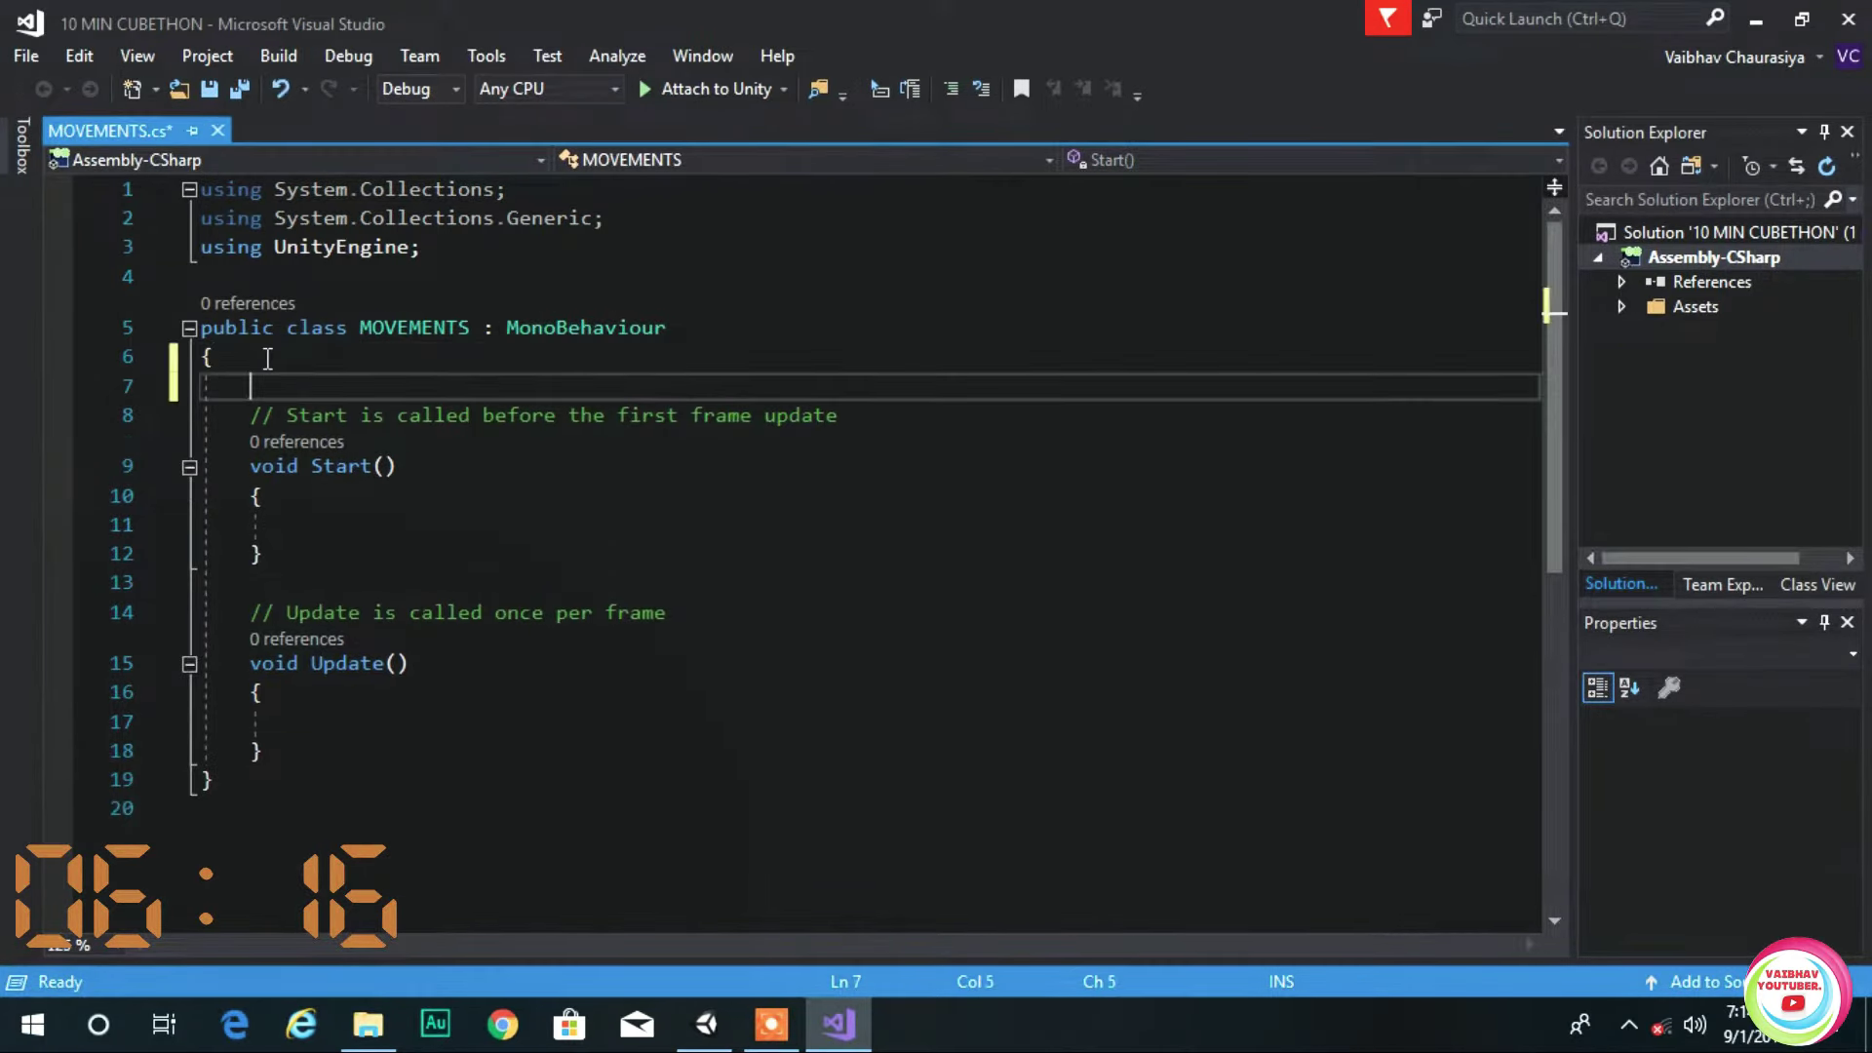
type("PUVLIC")
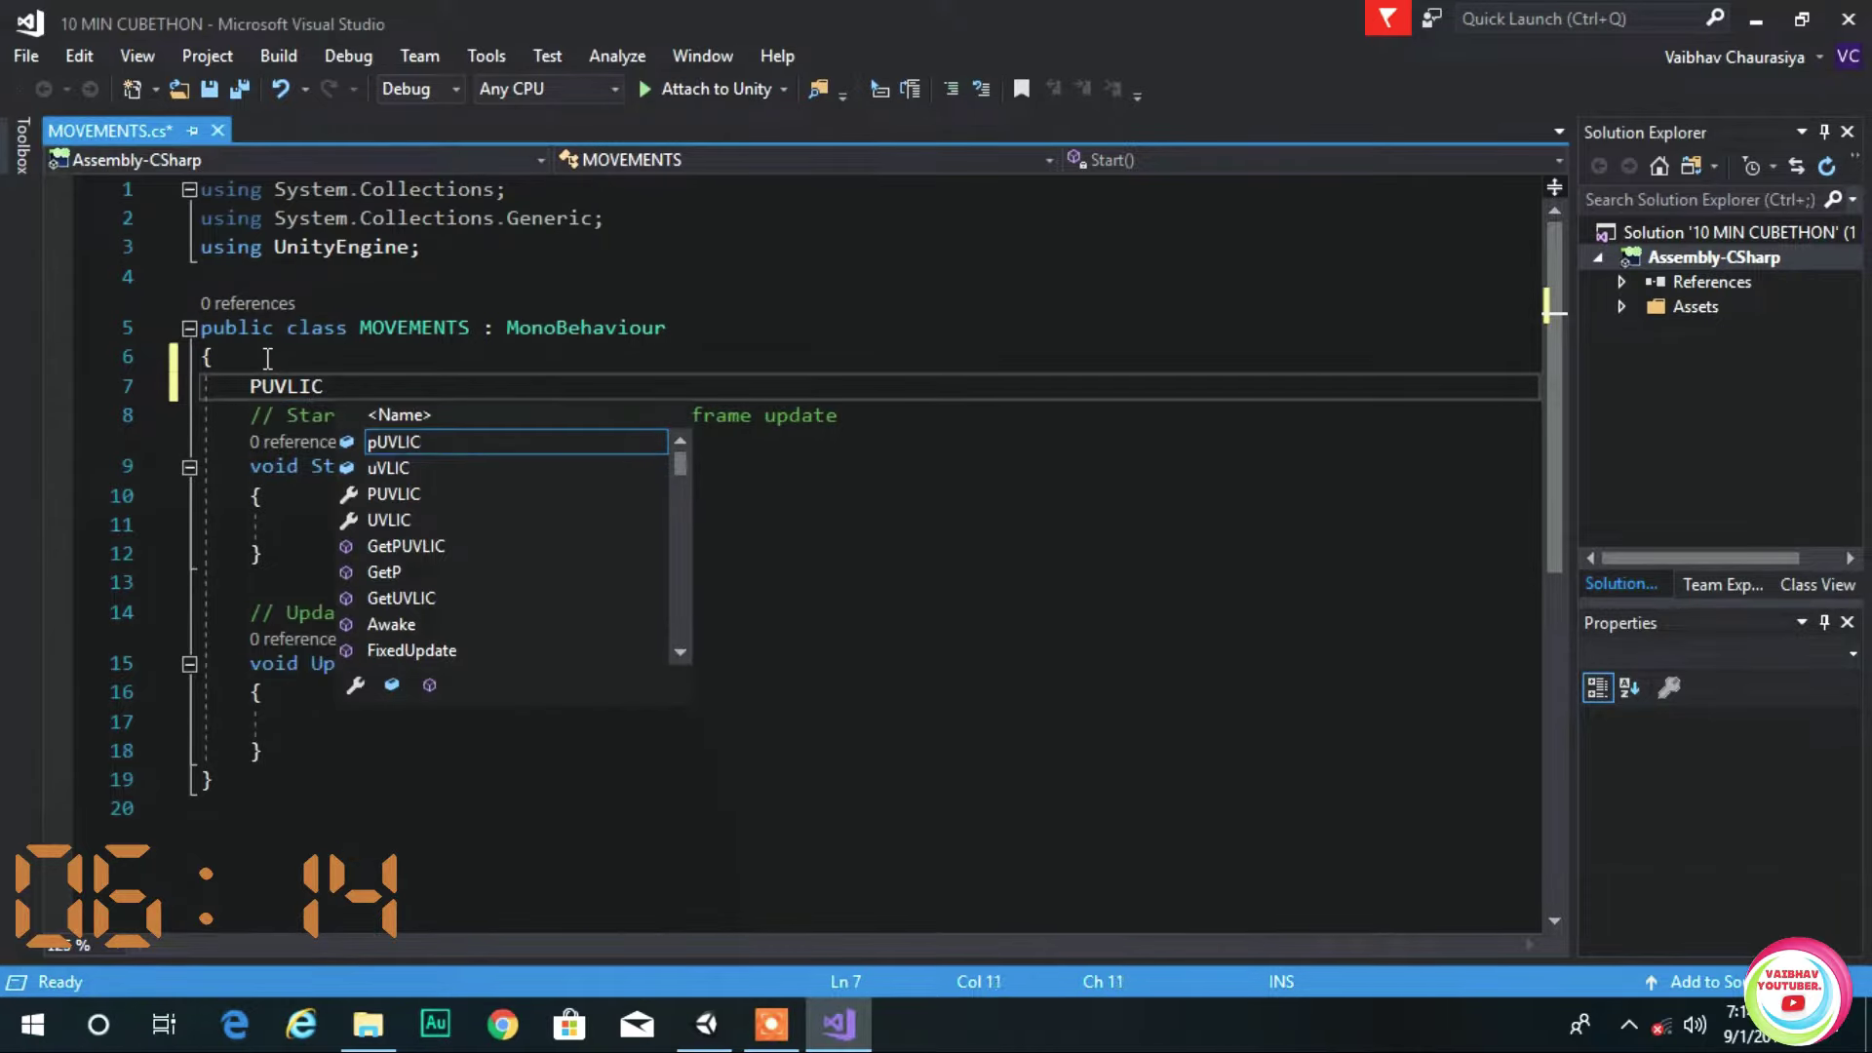
key("BackSpace")
key("BackSpace")
key("BackSpace")
type("ublic ")
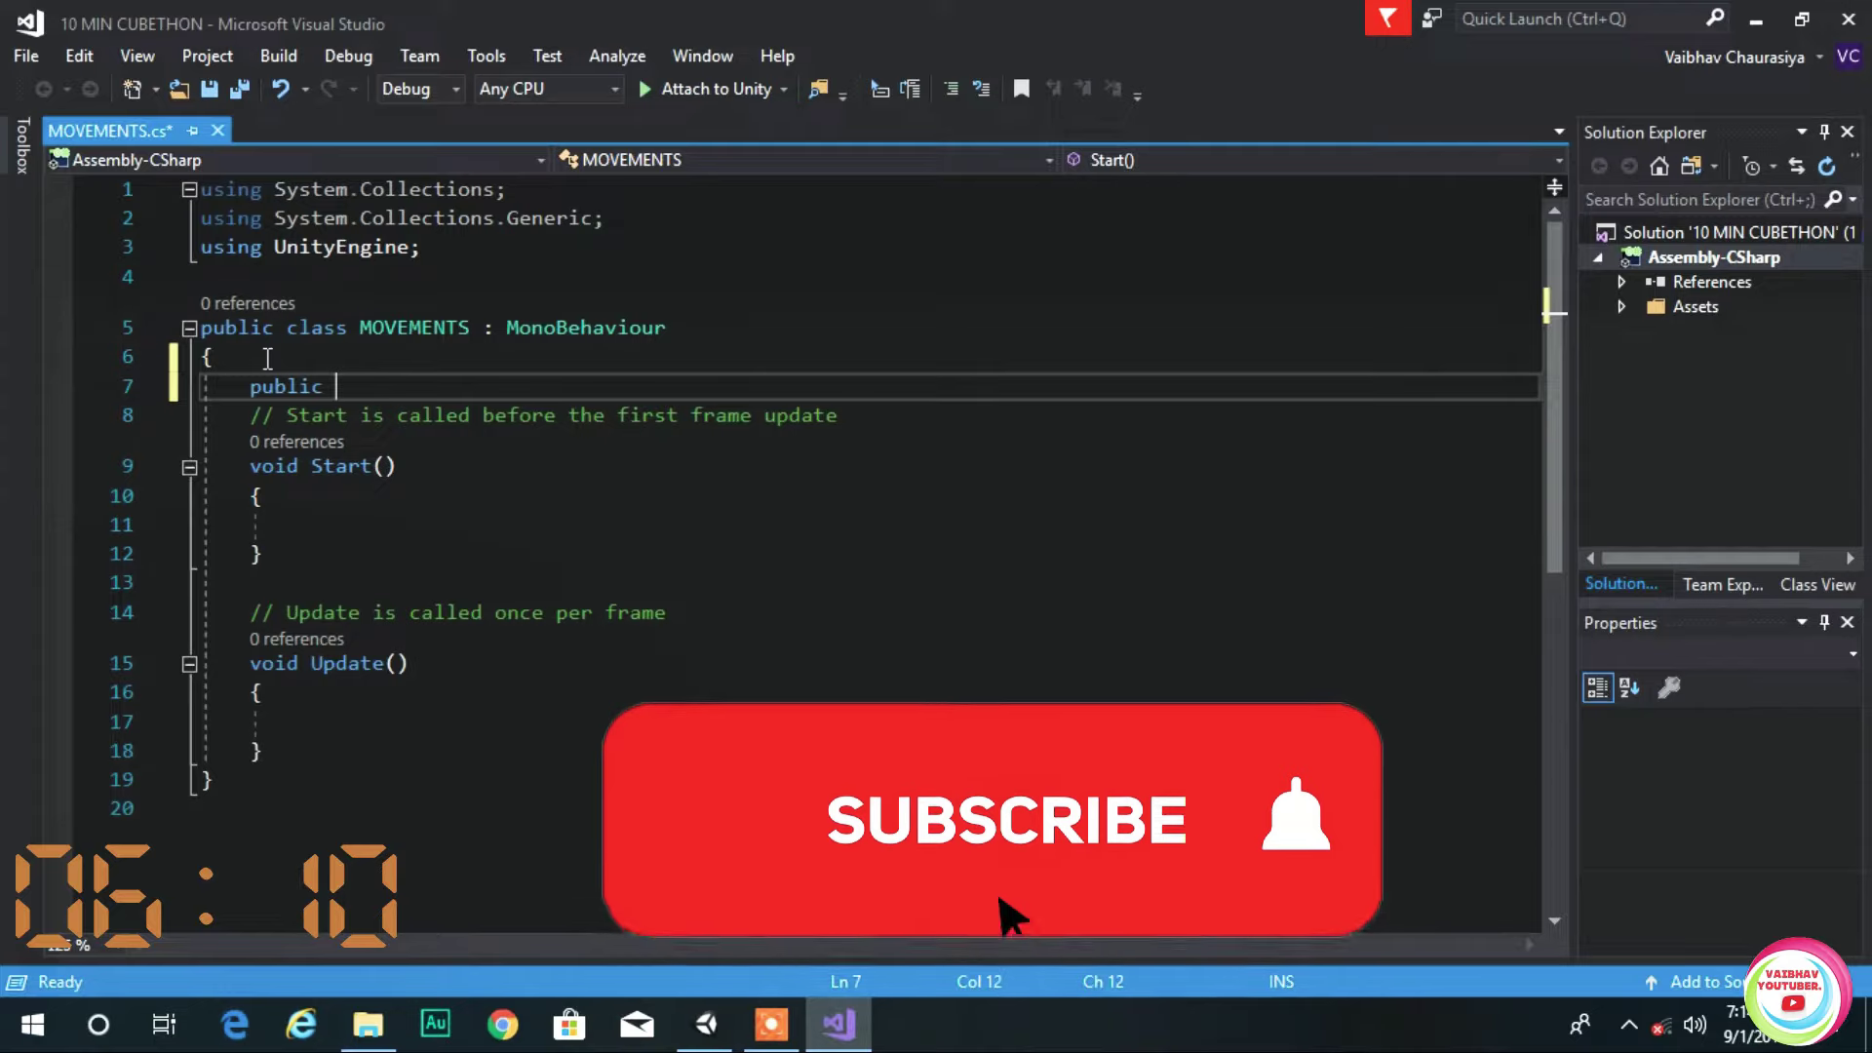
type("rigi player")
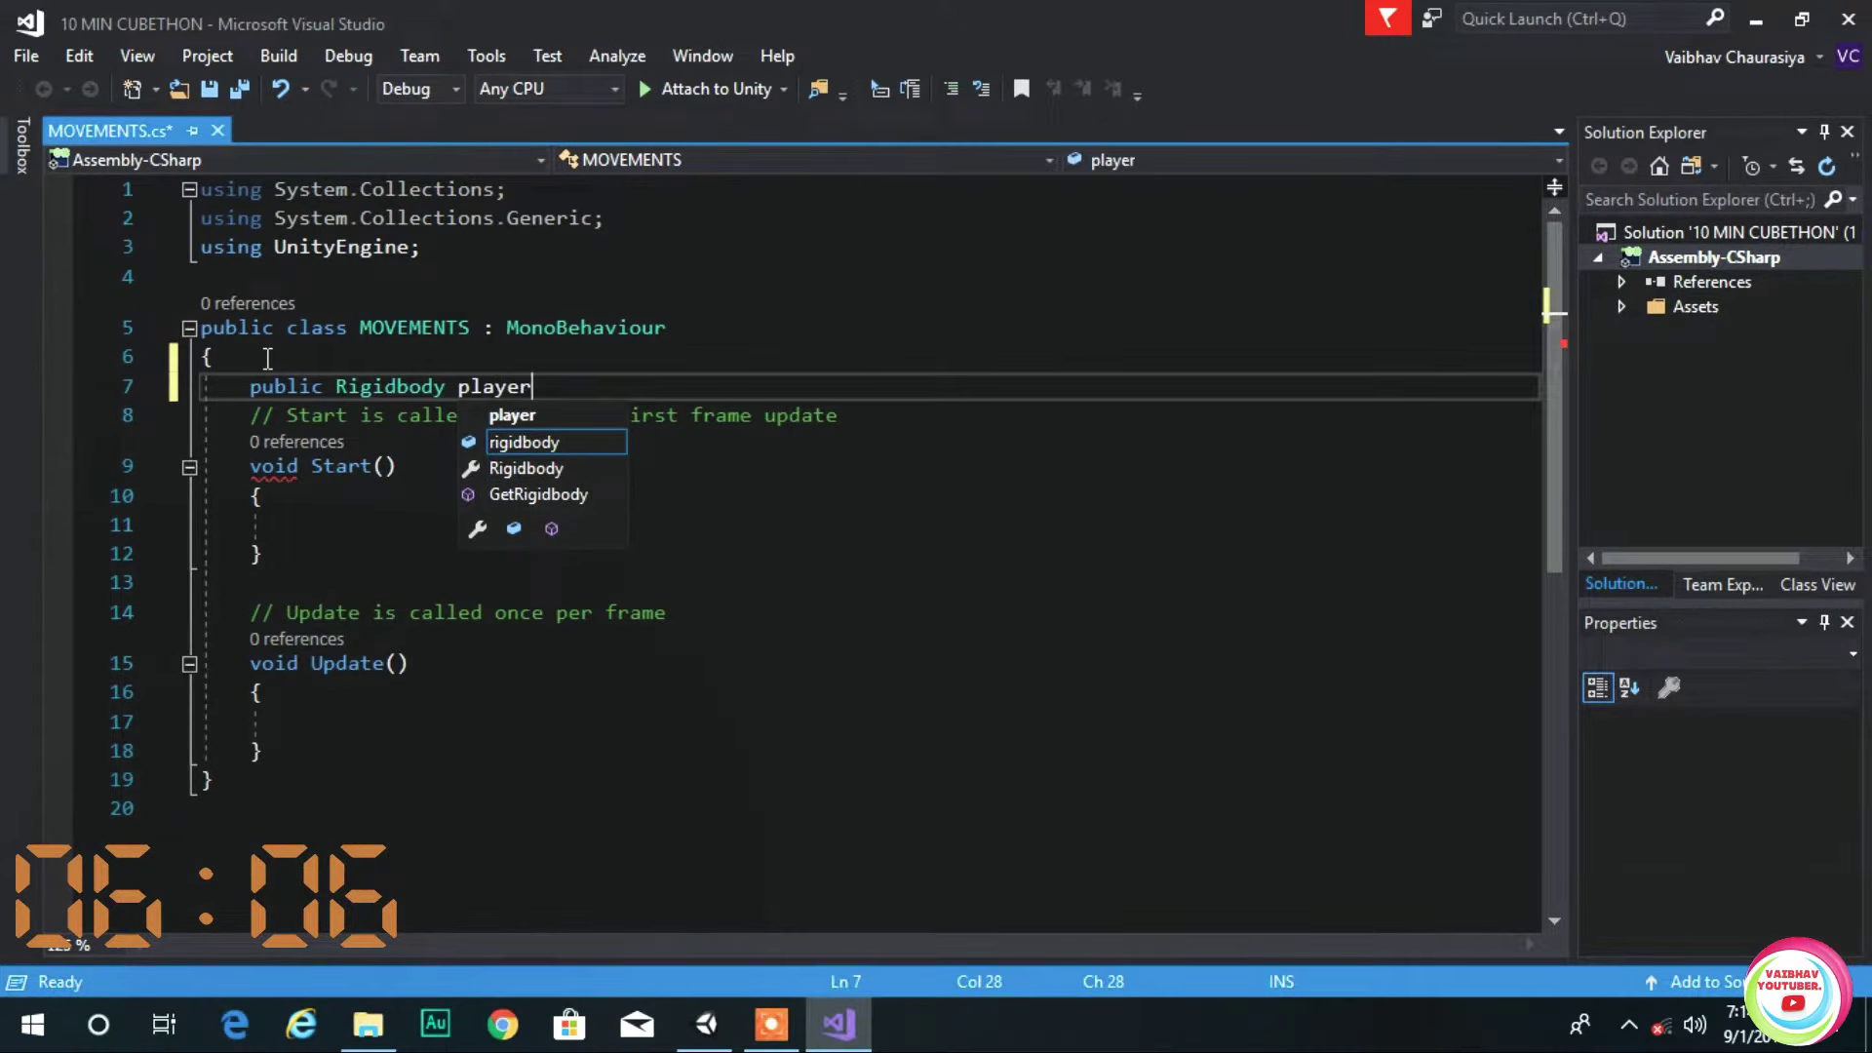
type("rb")
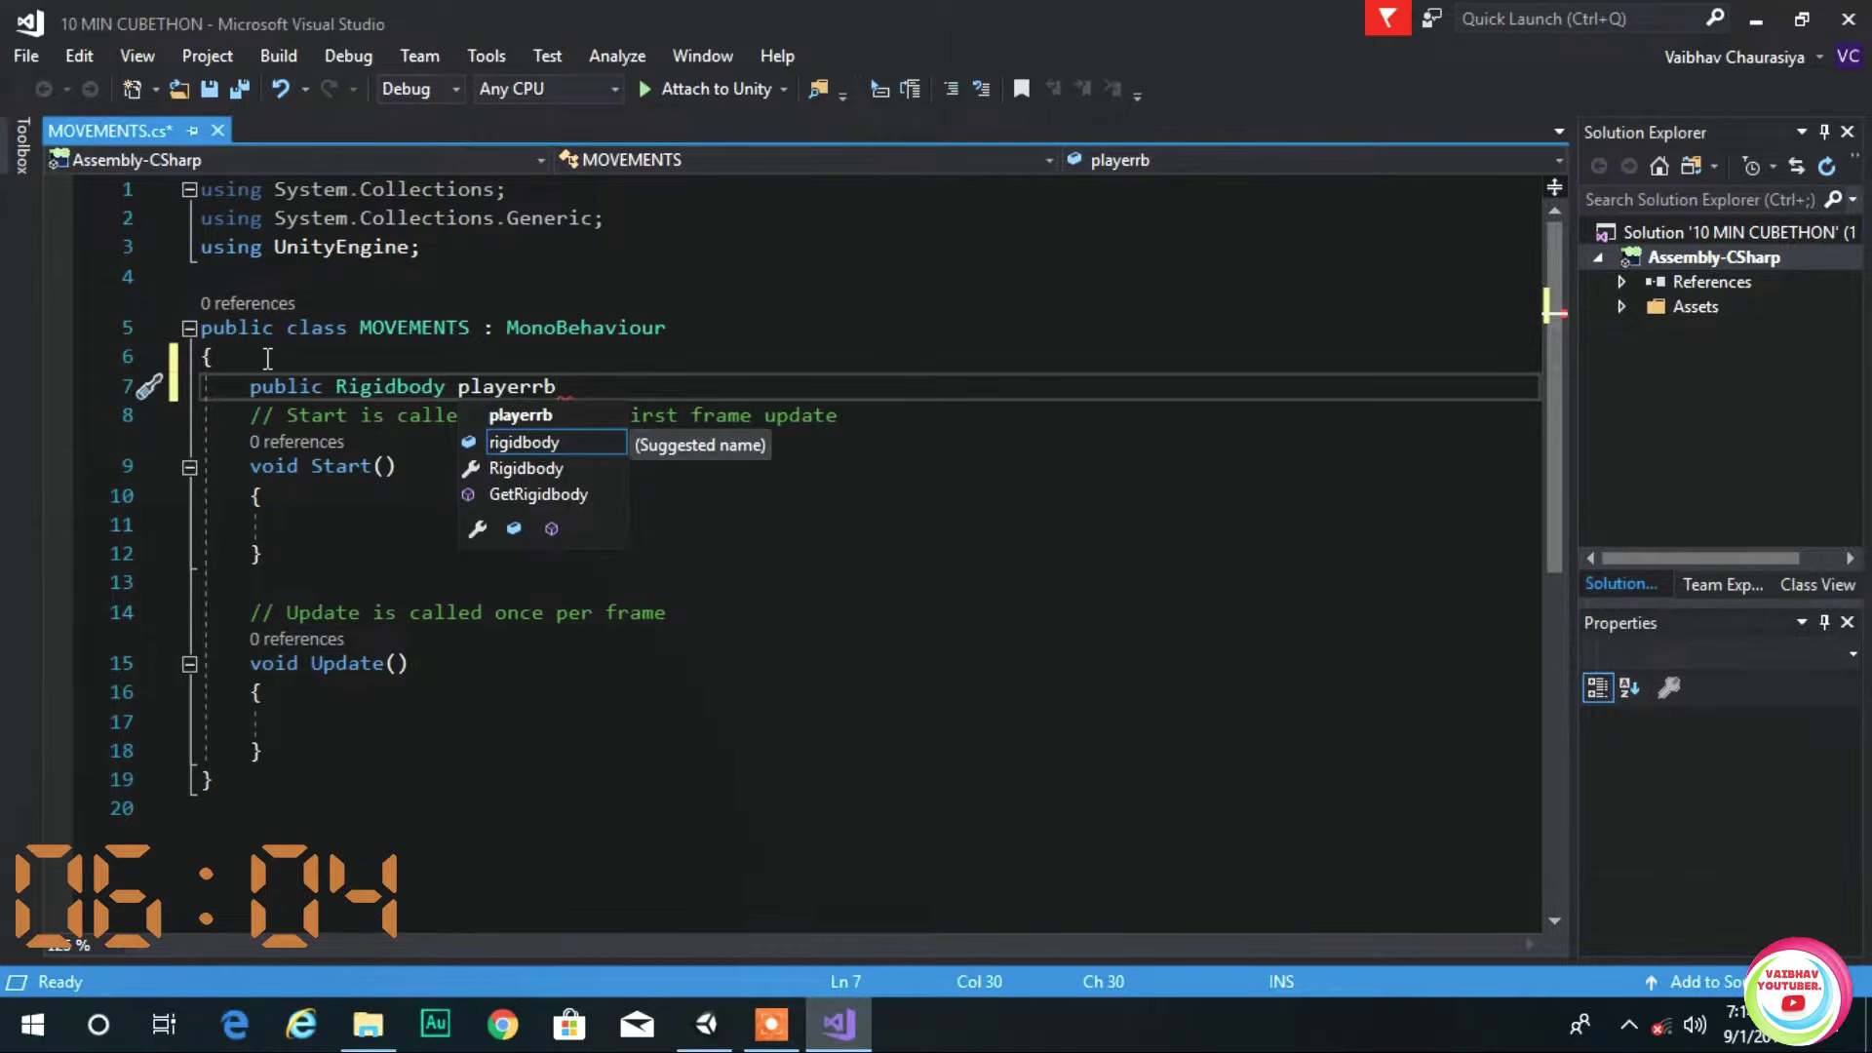
type(";")
- Declare two public float fields, forward and side, below the playerrb field
key("Return")
type("p")
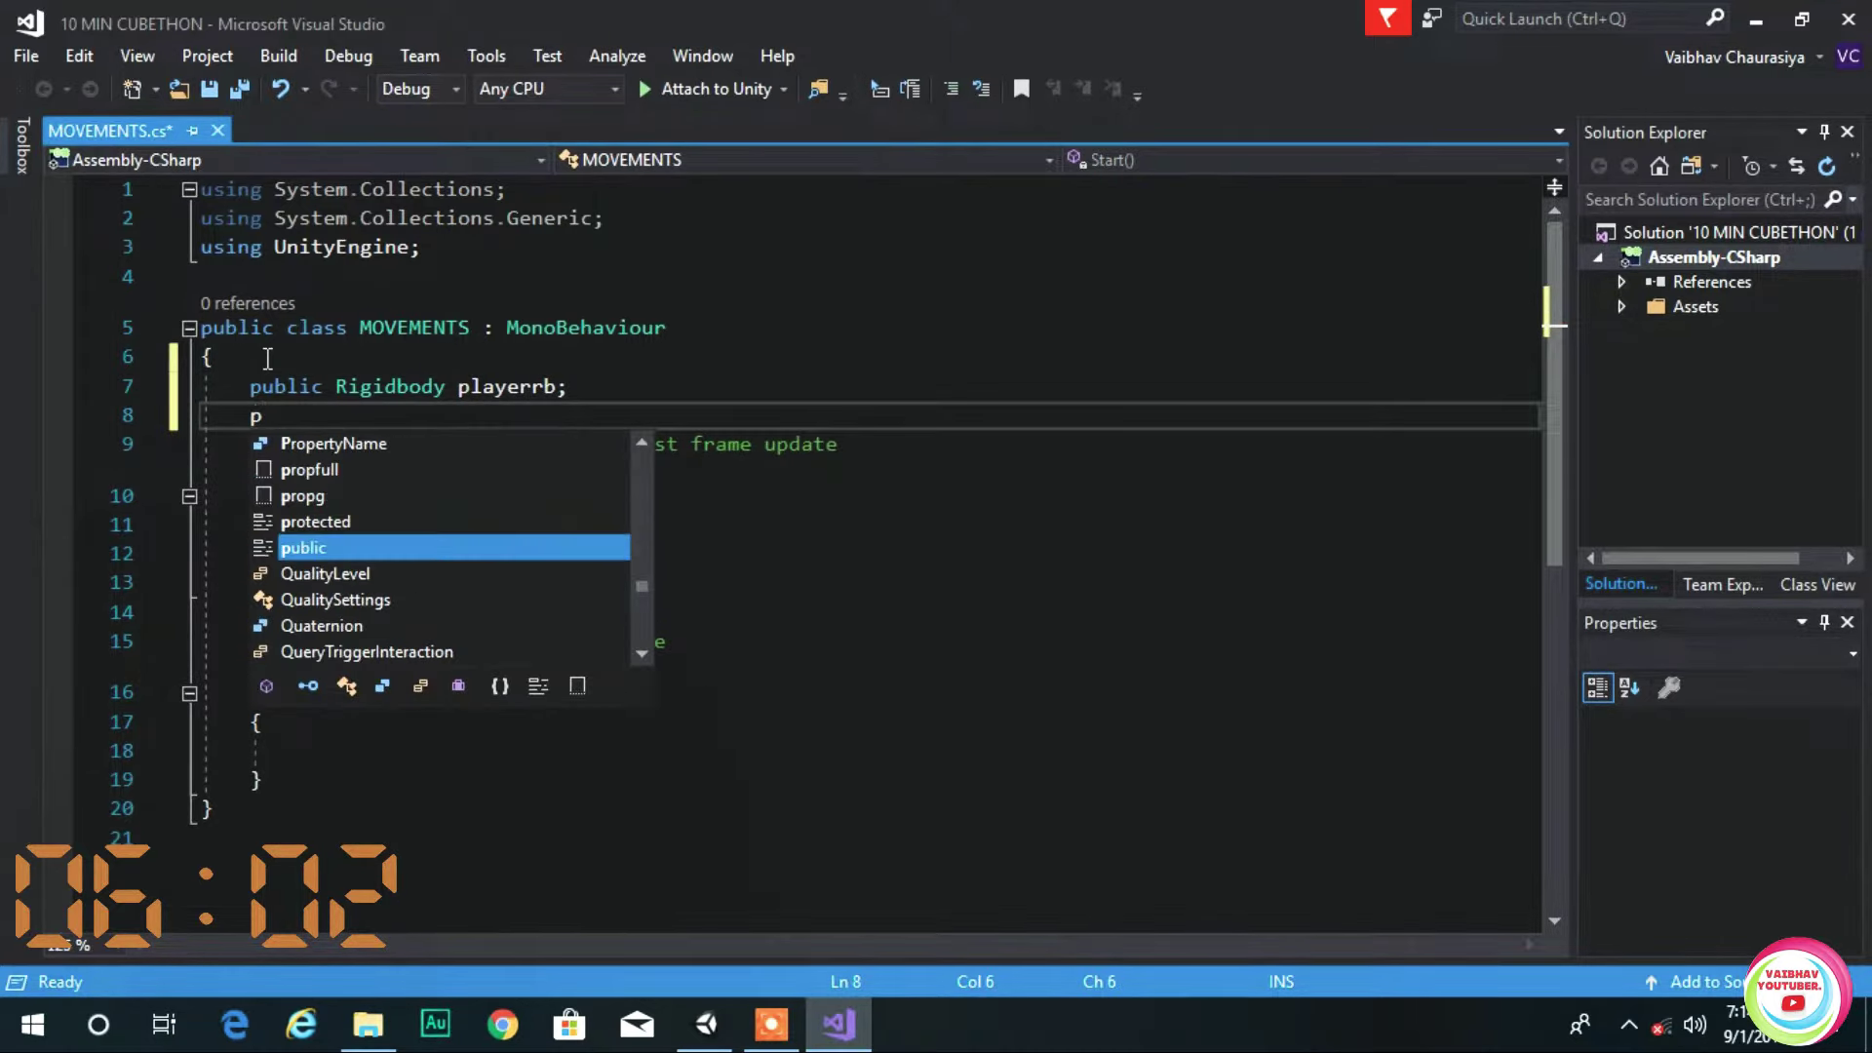
type("ublic flo")
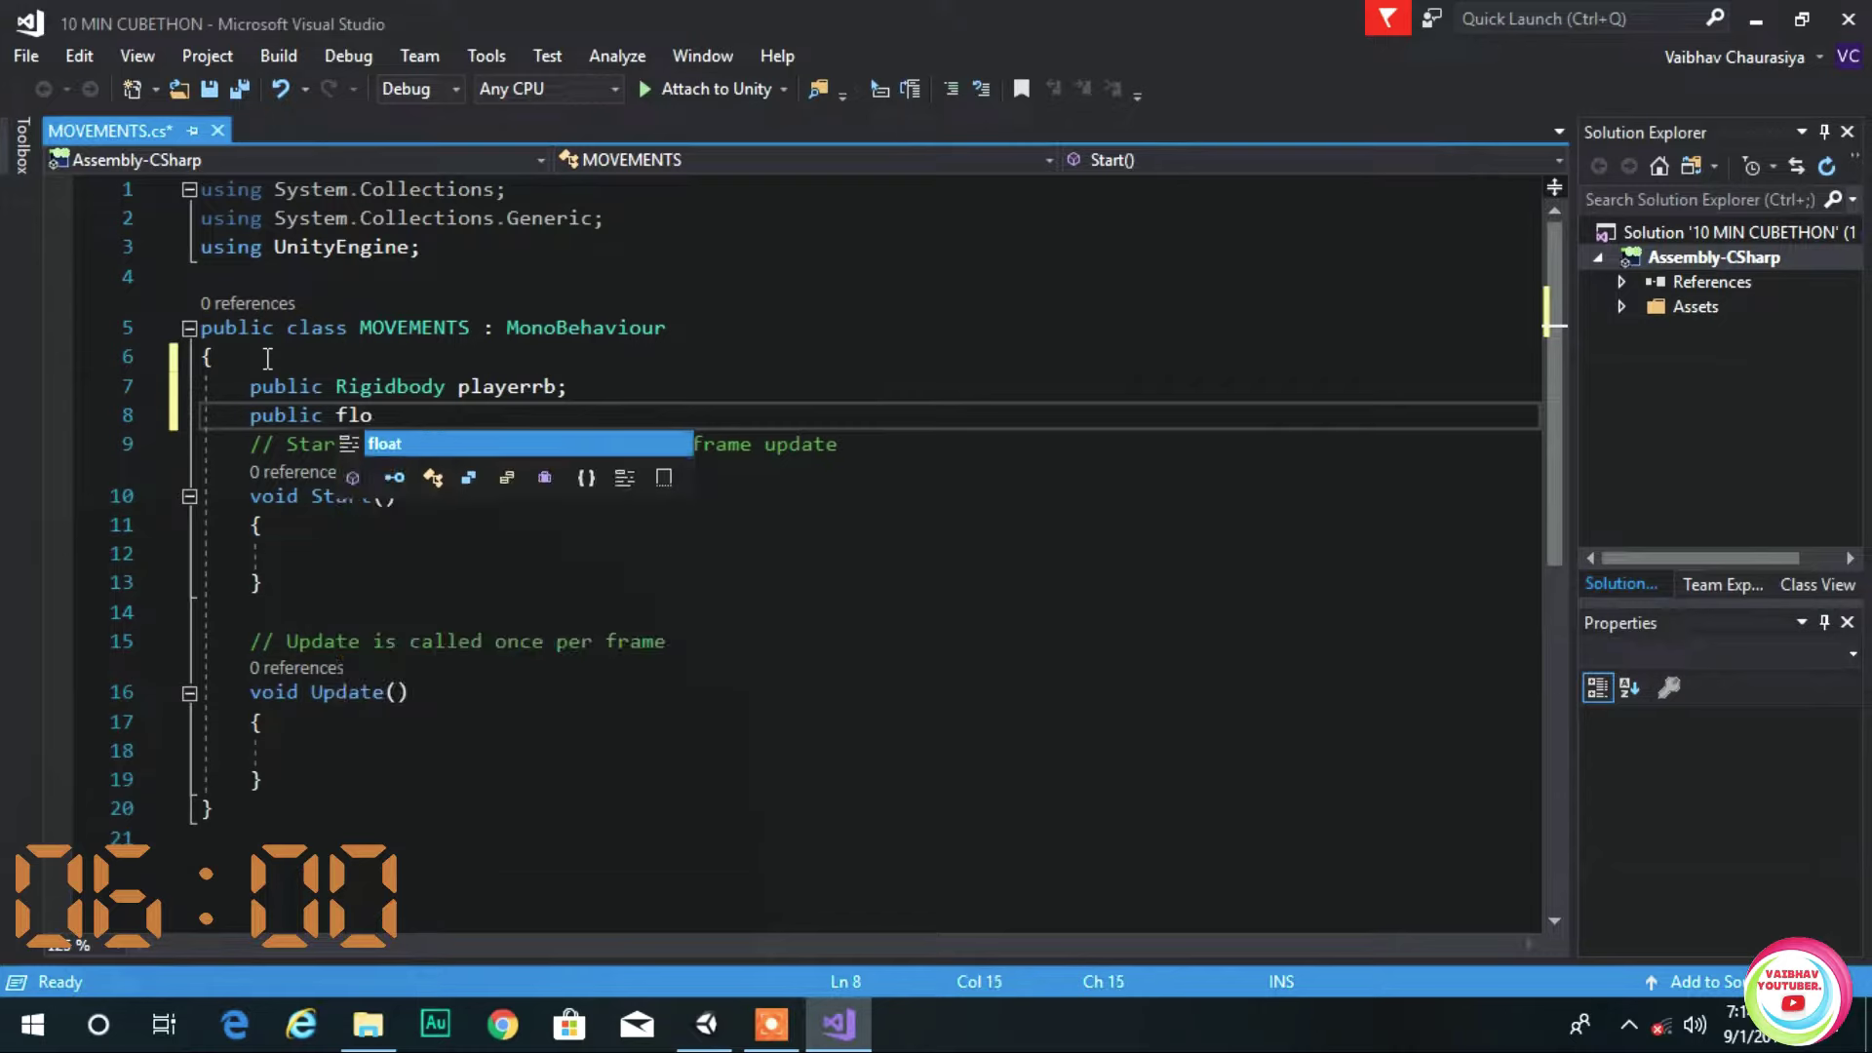
type("at fo")
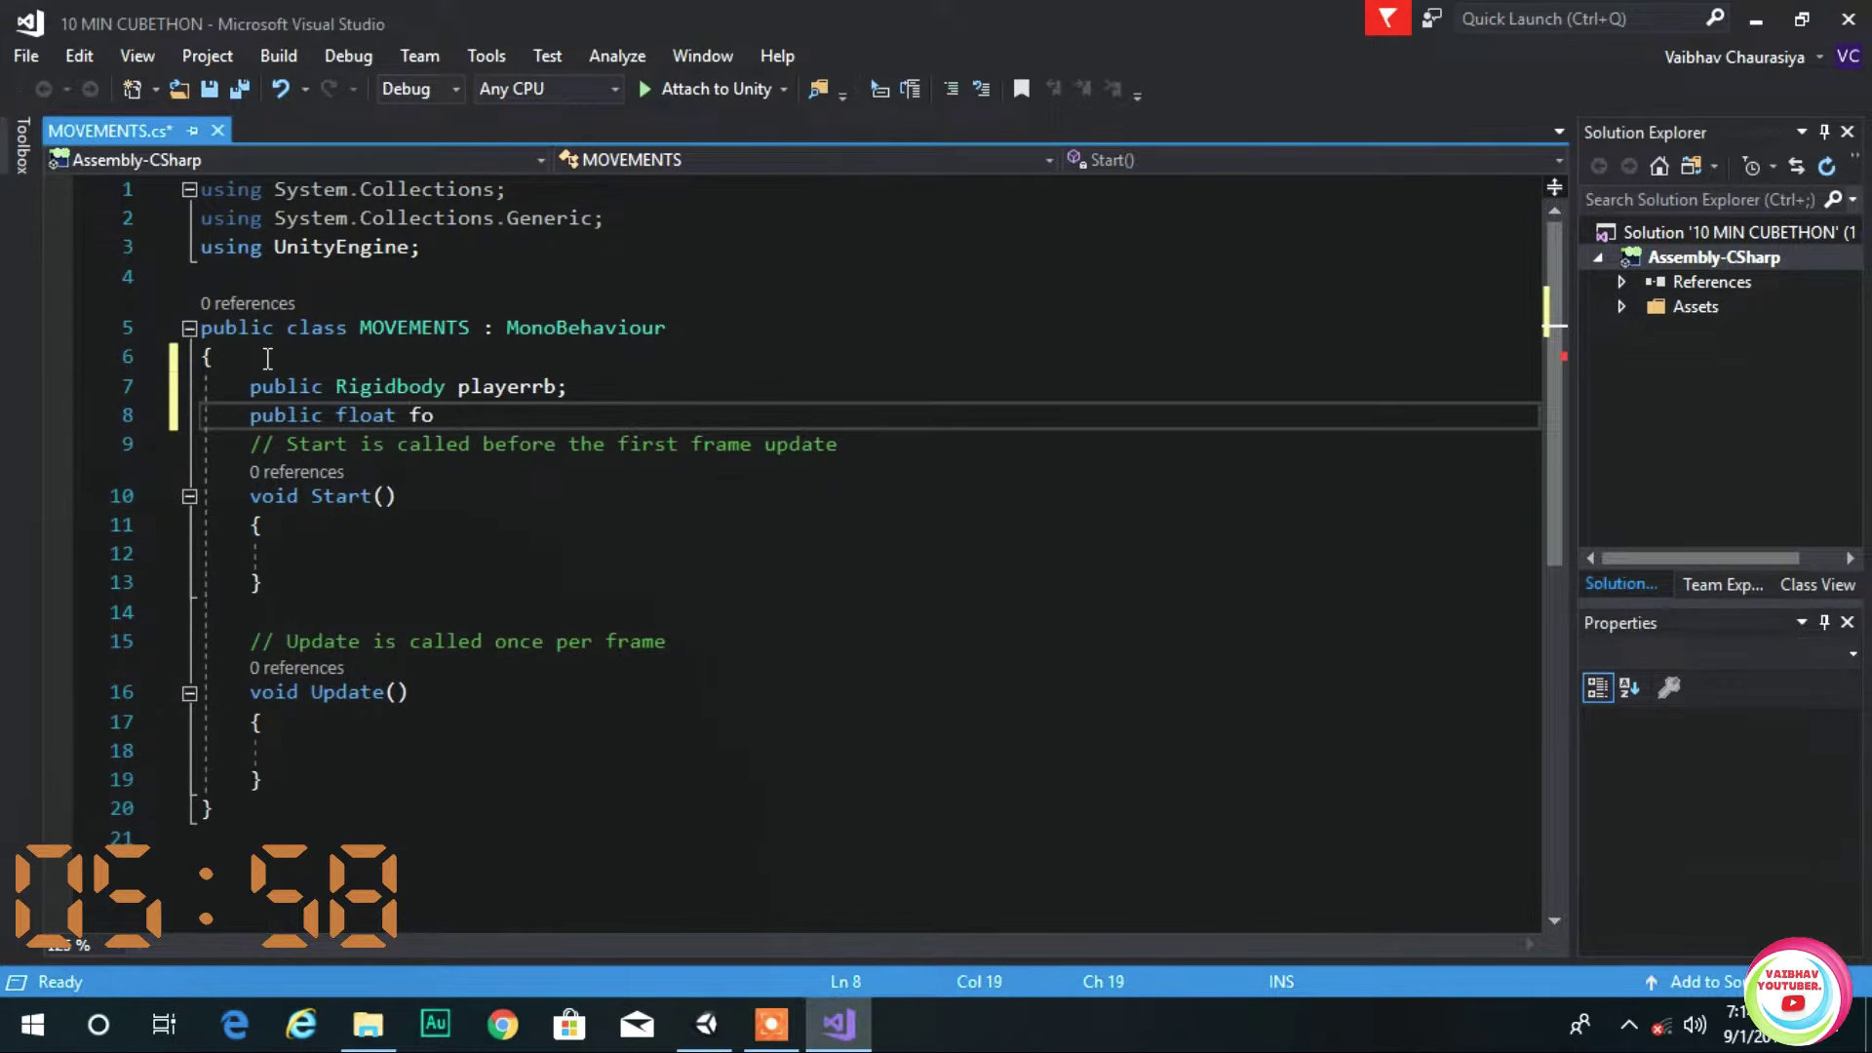
type("rward")
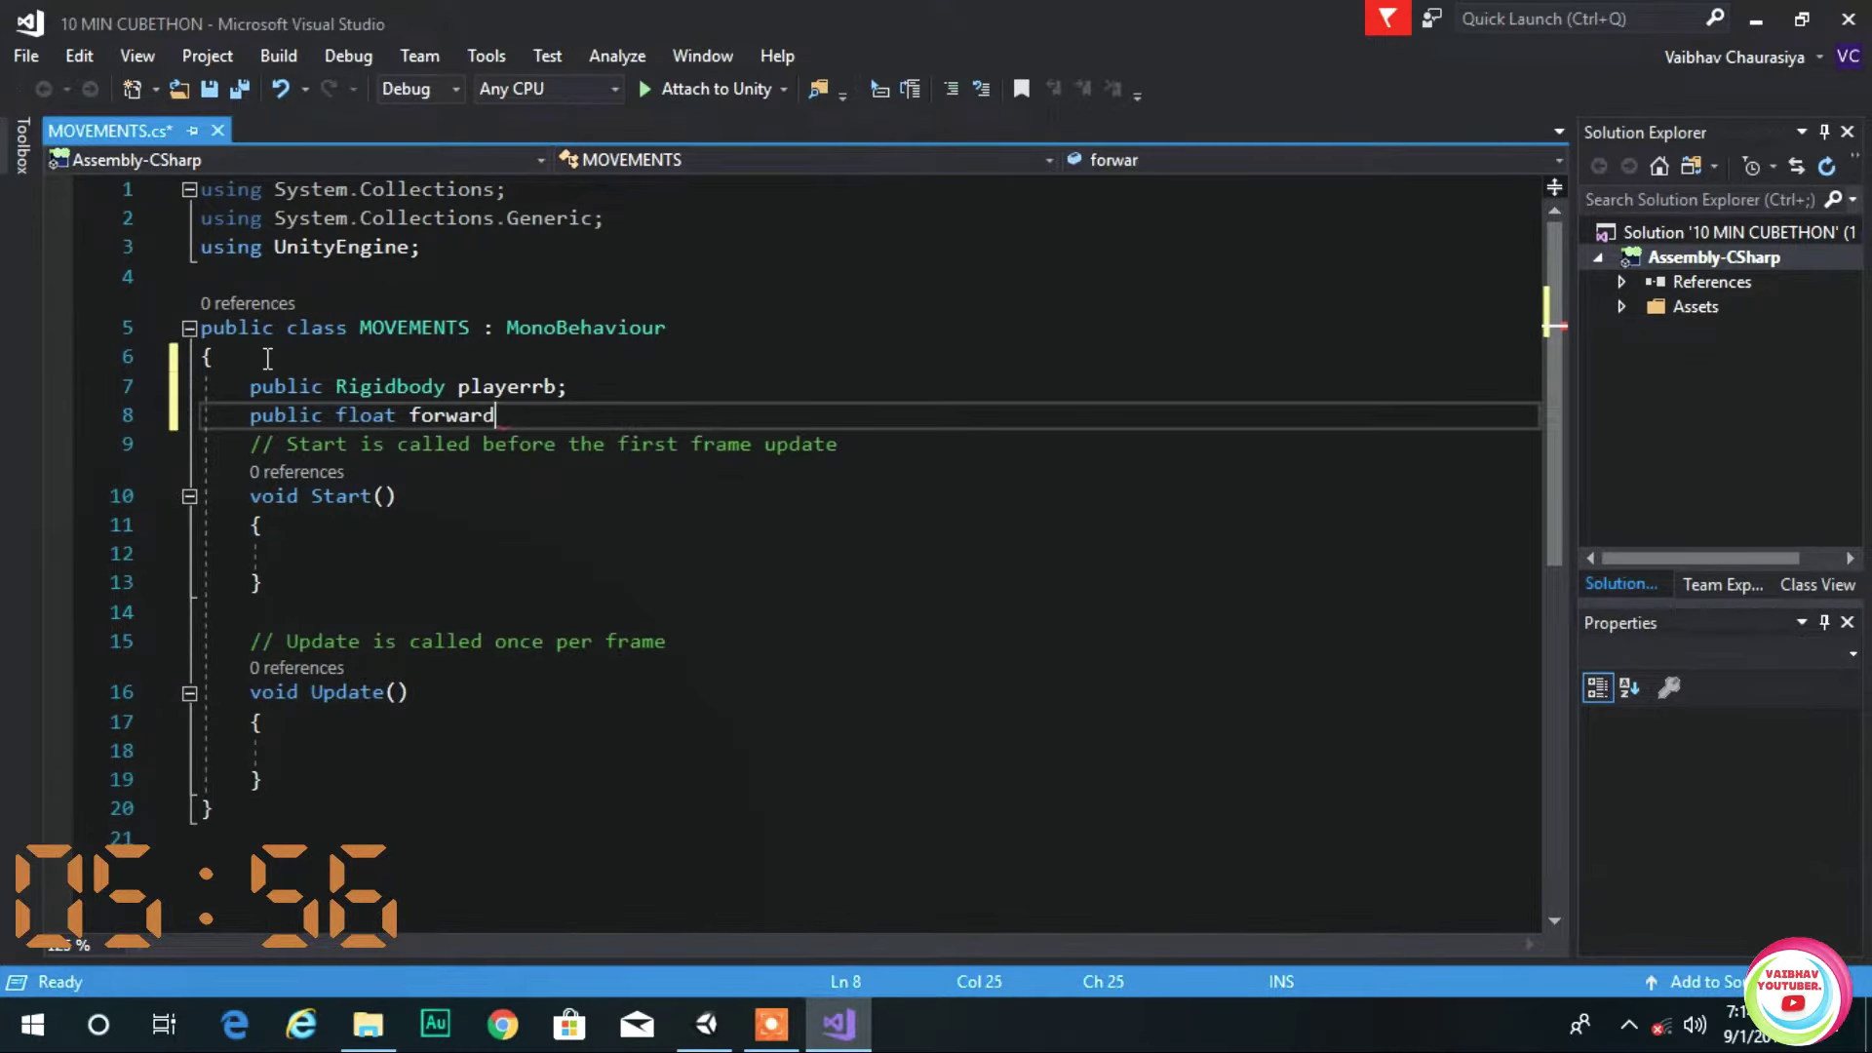
type(";")
key("Return")
type("pu")
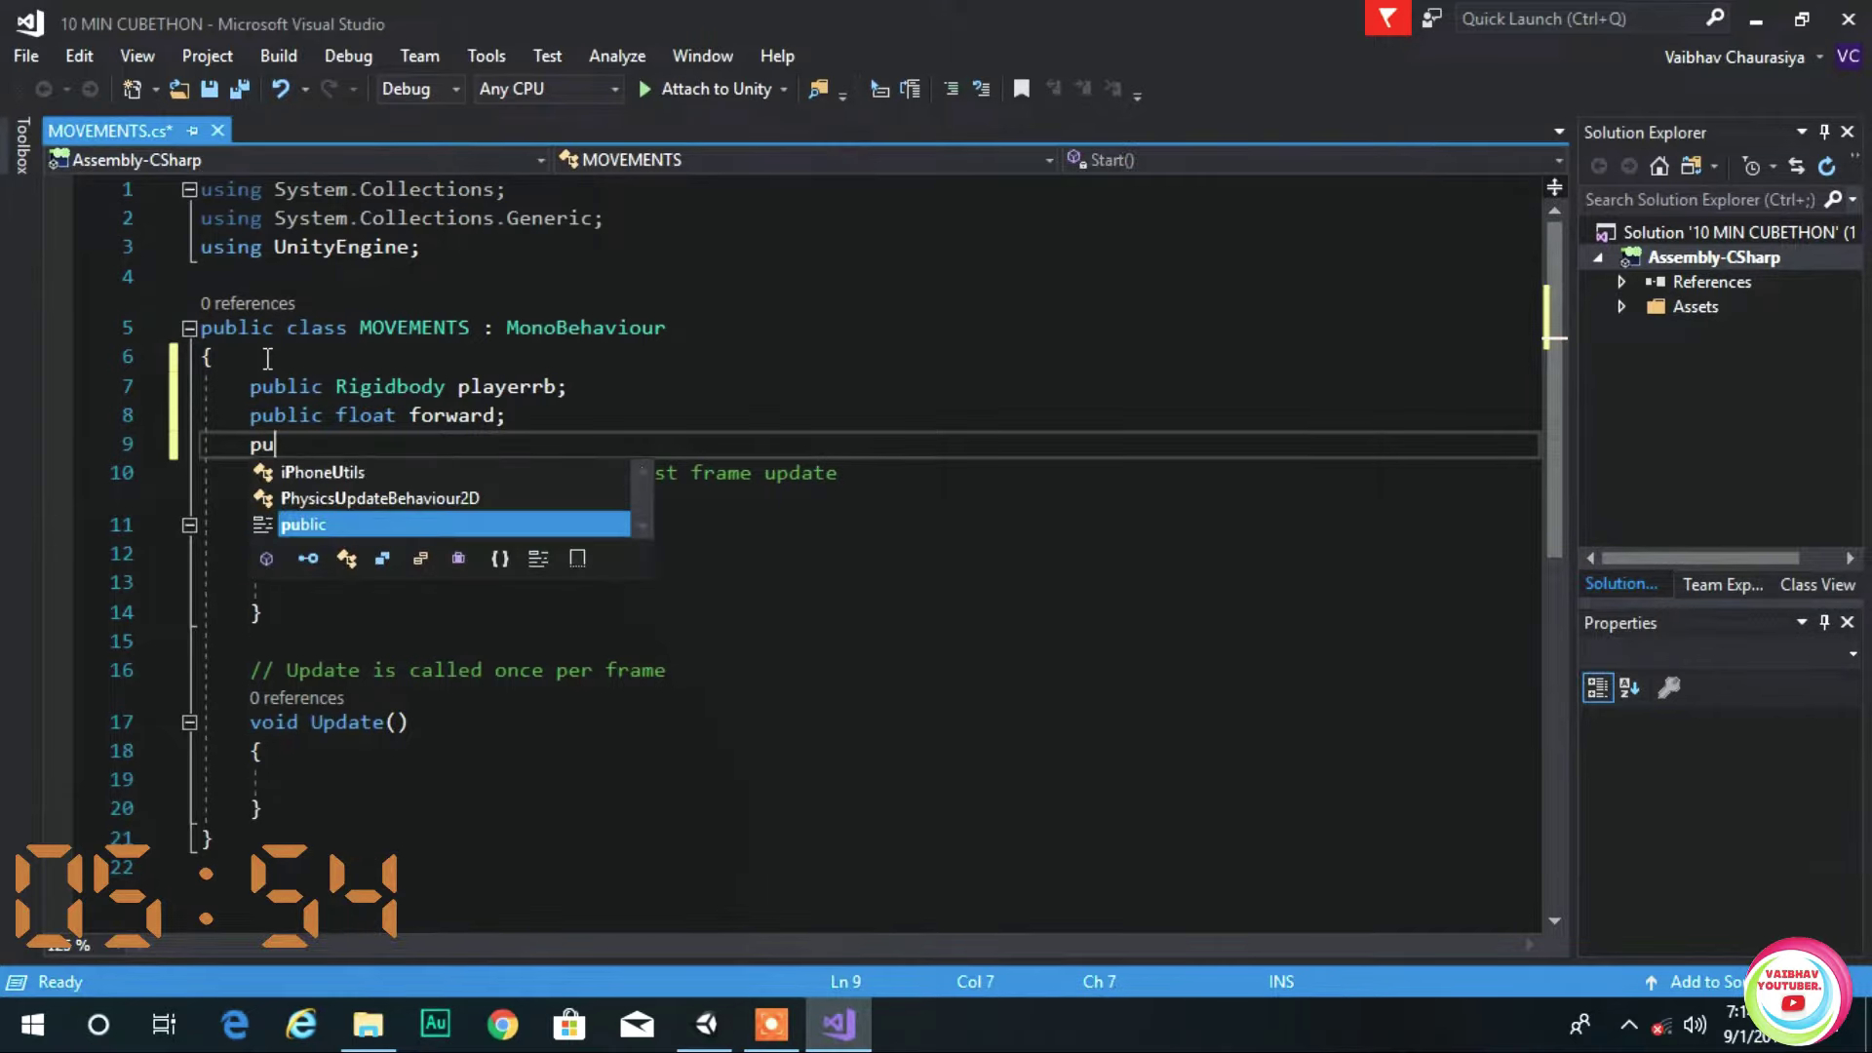
type("blic float ")
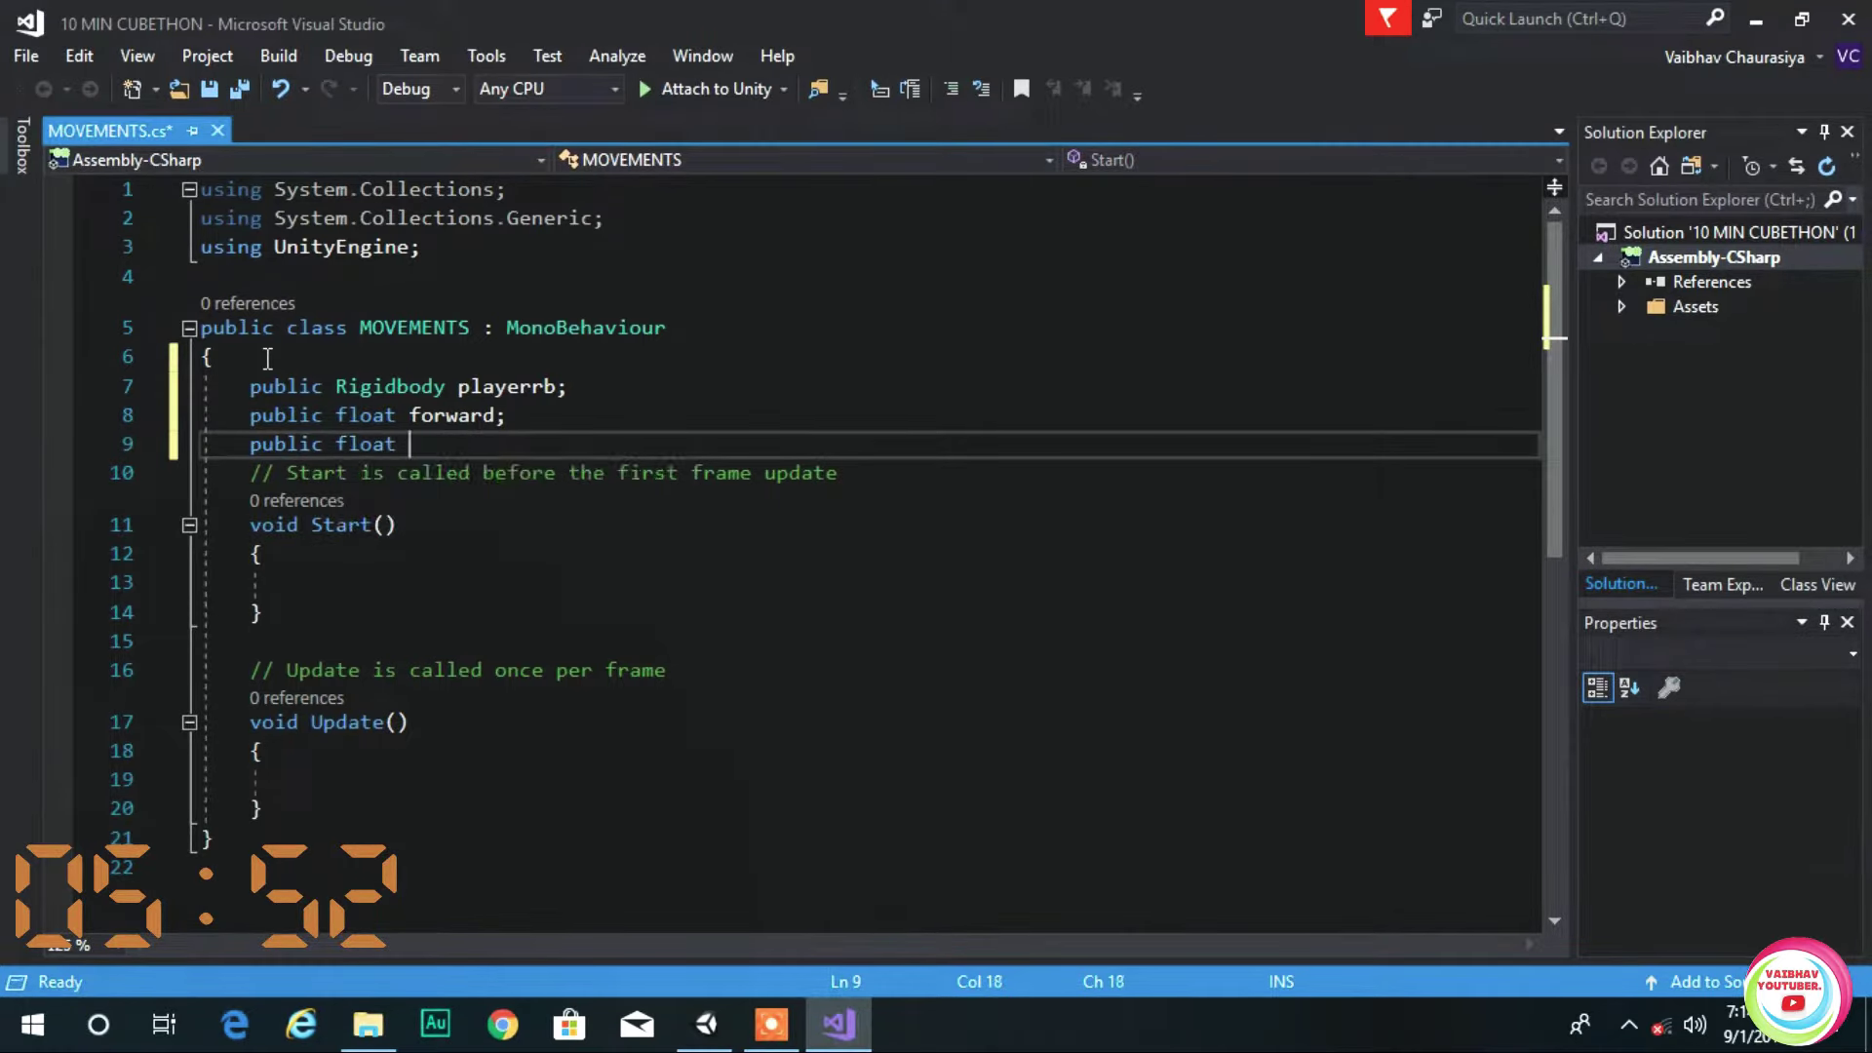
type("side")
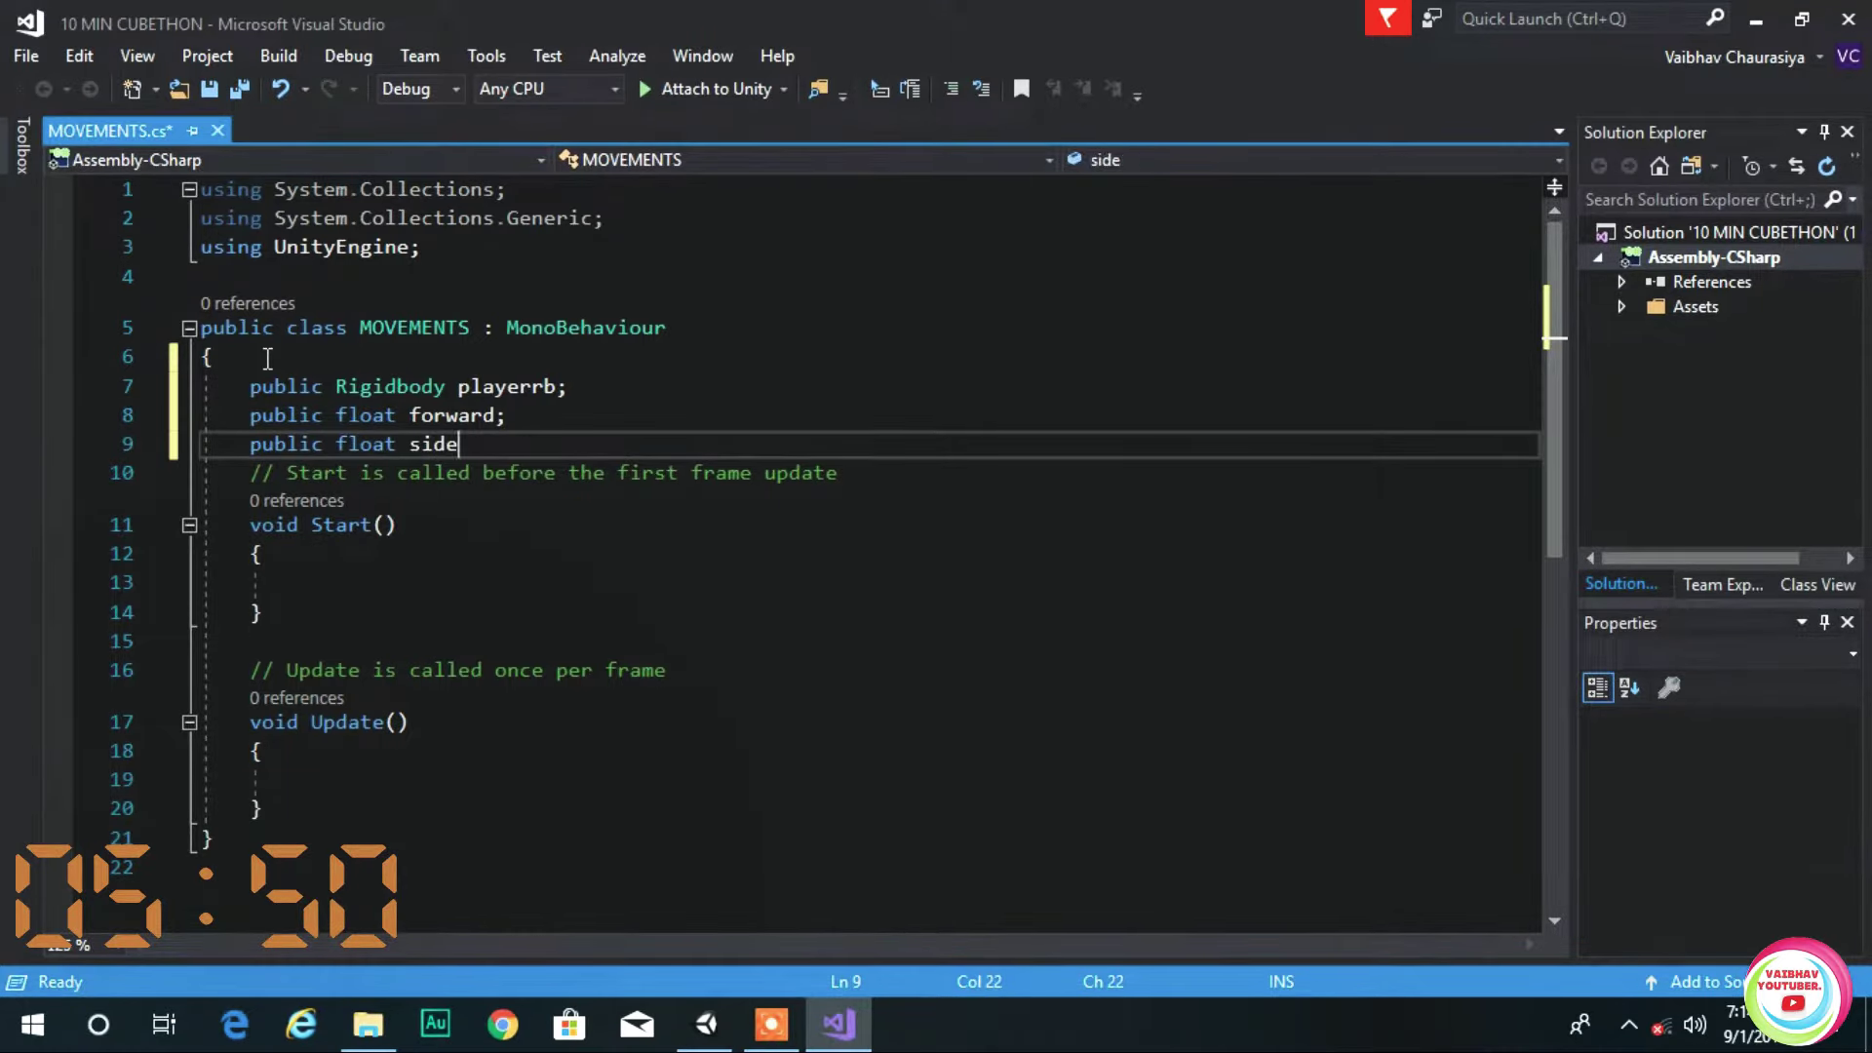
type(";")
- In Start(), assign the cube's Rigidbody with playerrb = GetComponent<Rigidbody>();
left_click(369, 580)
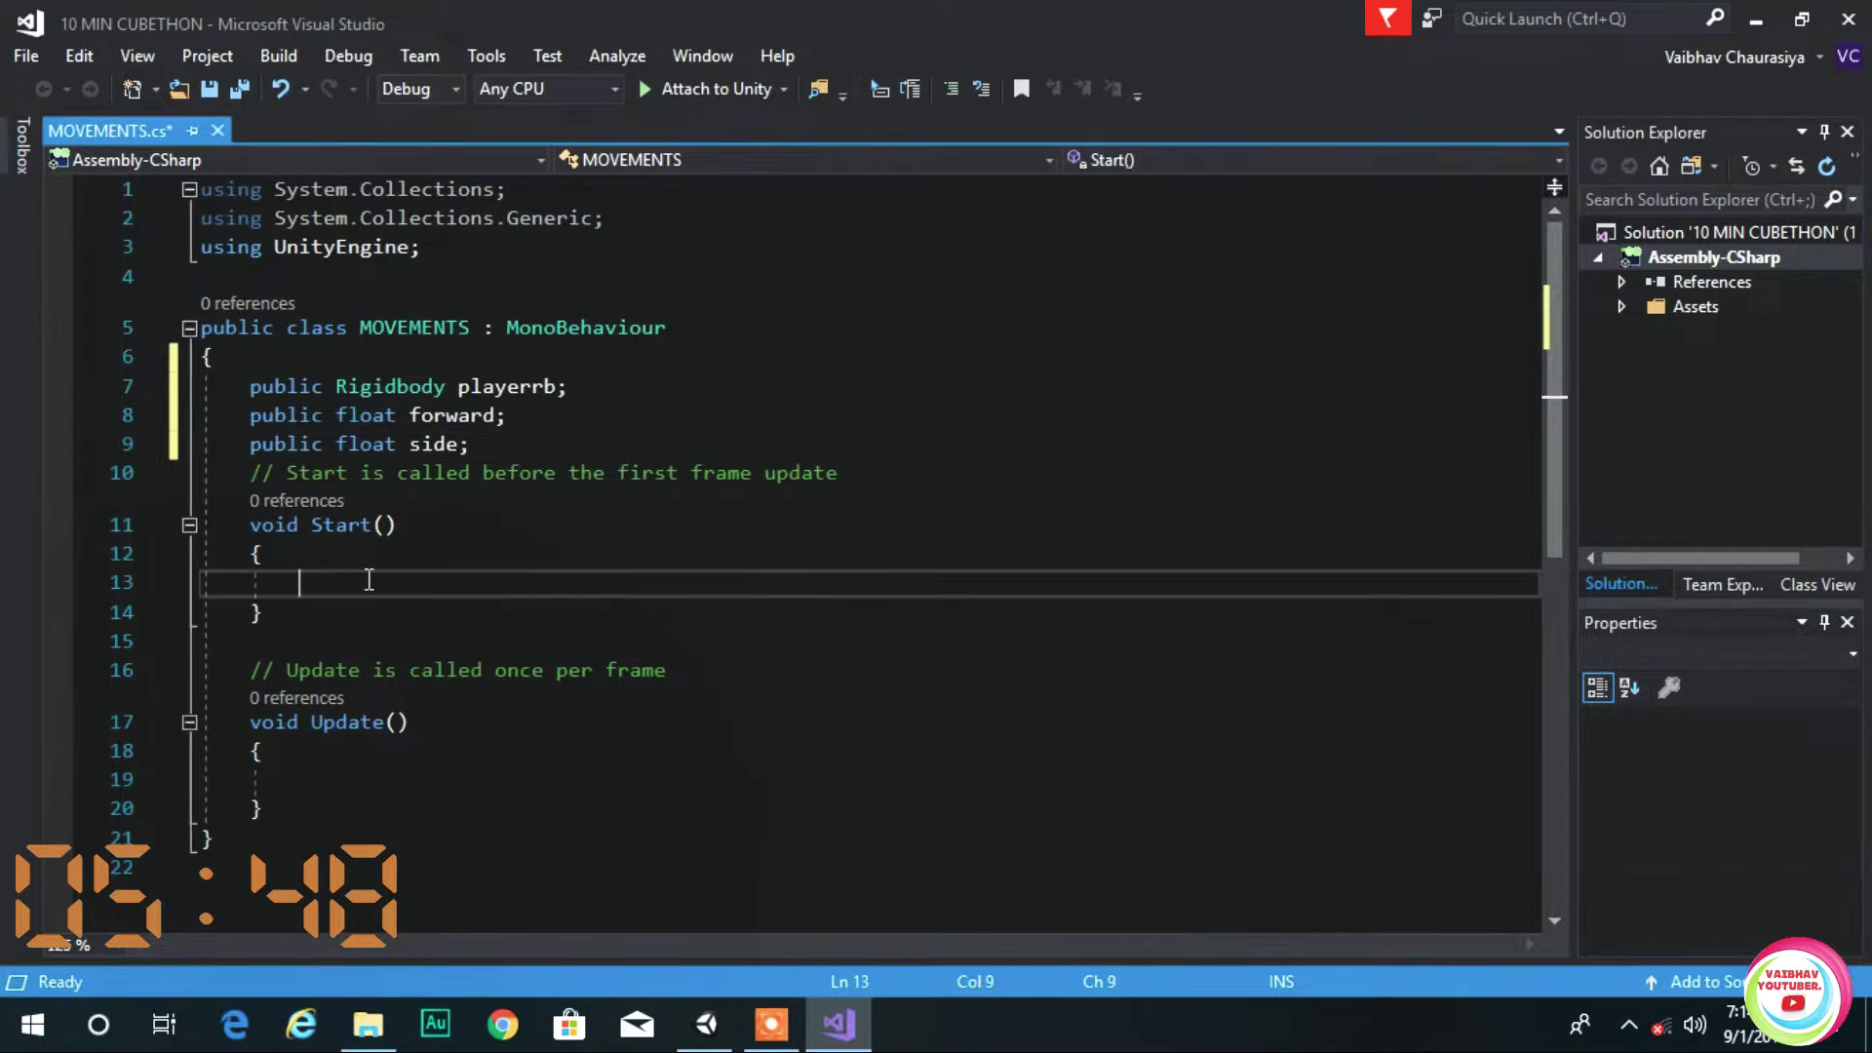
type("player")
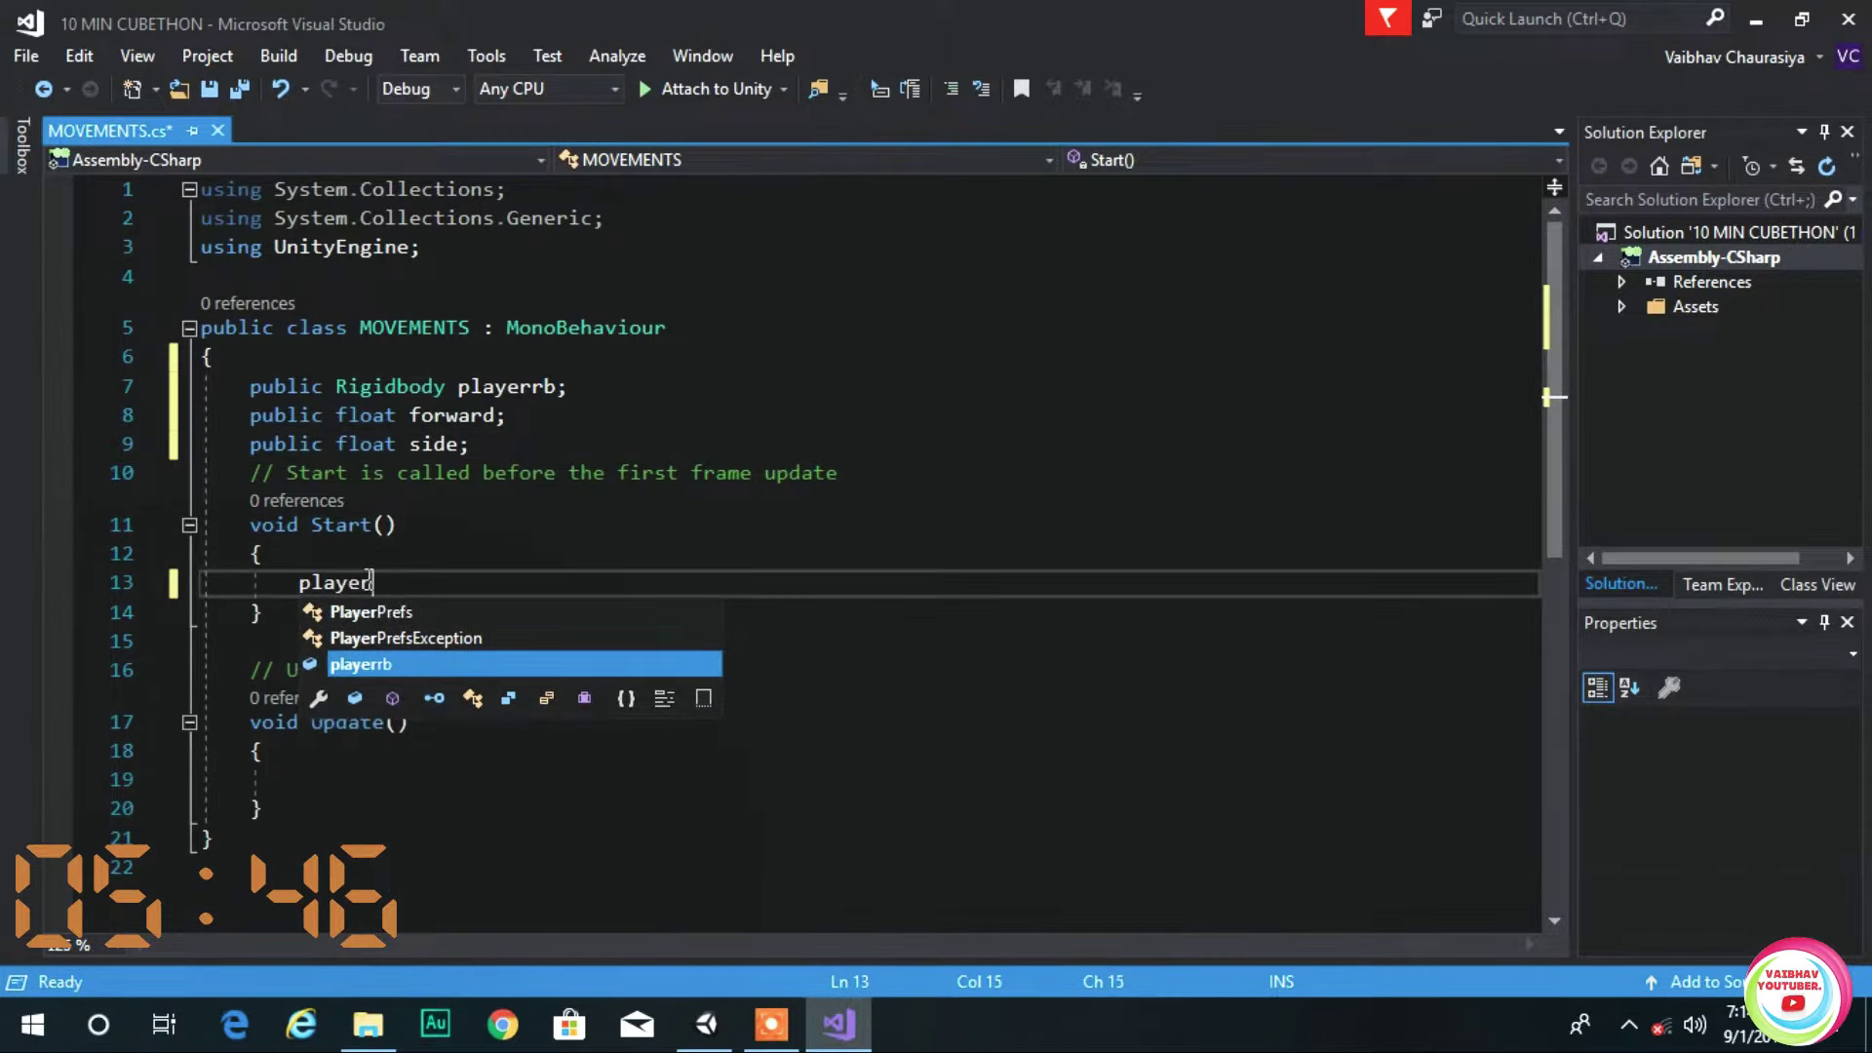
type("rb .g")
key("BackSpace")
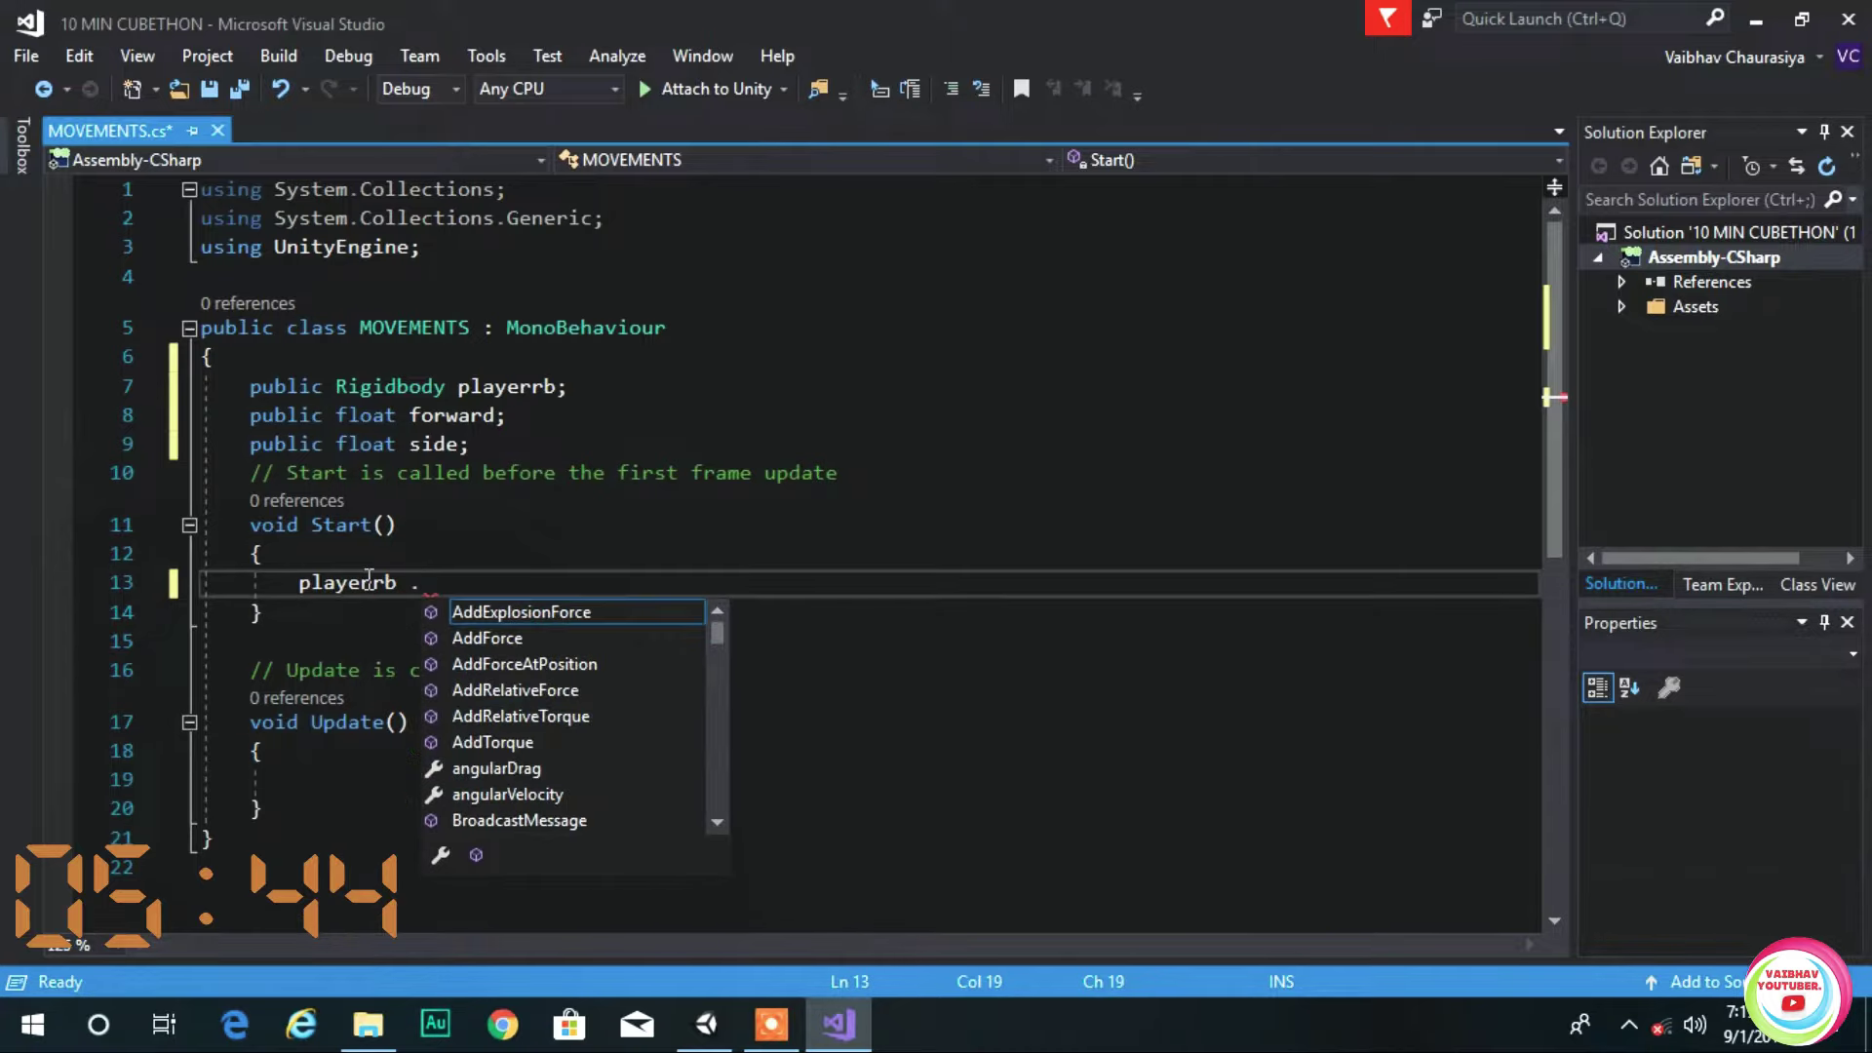
key("BackSpace")
type("=get <")
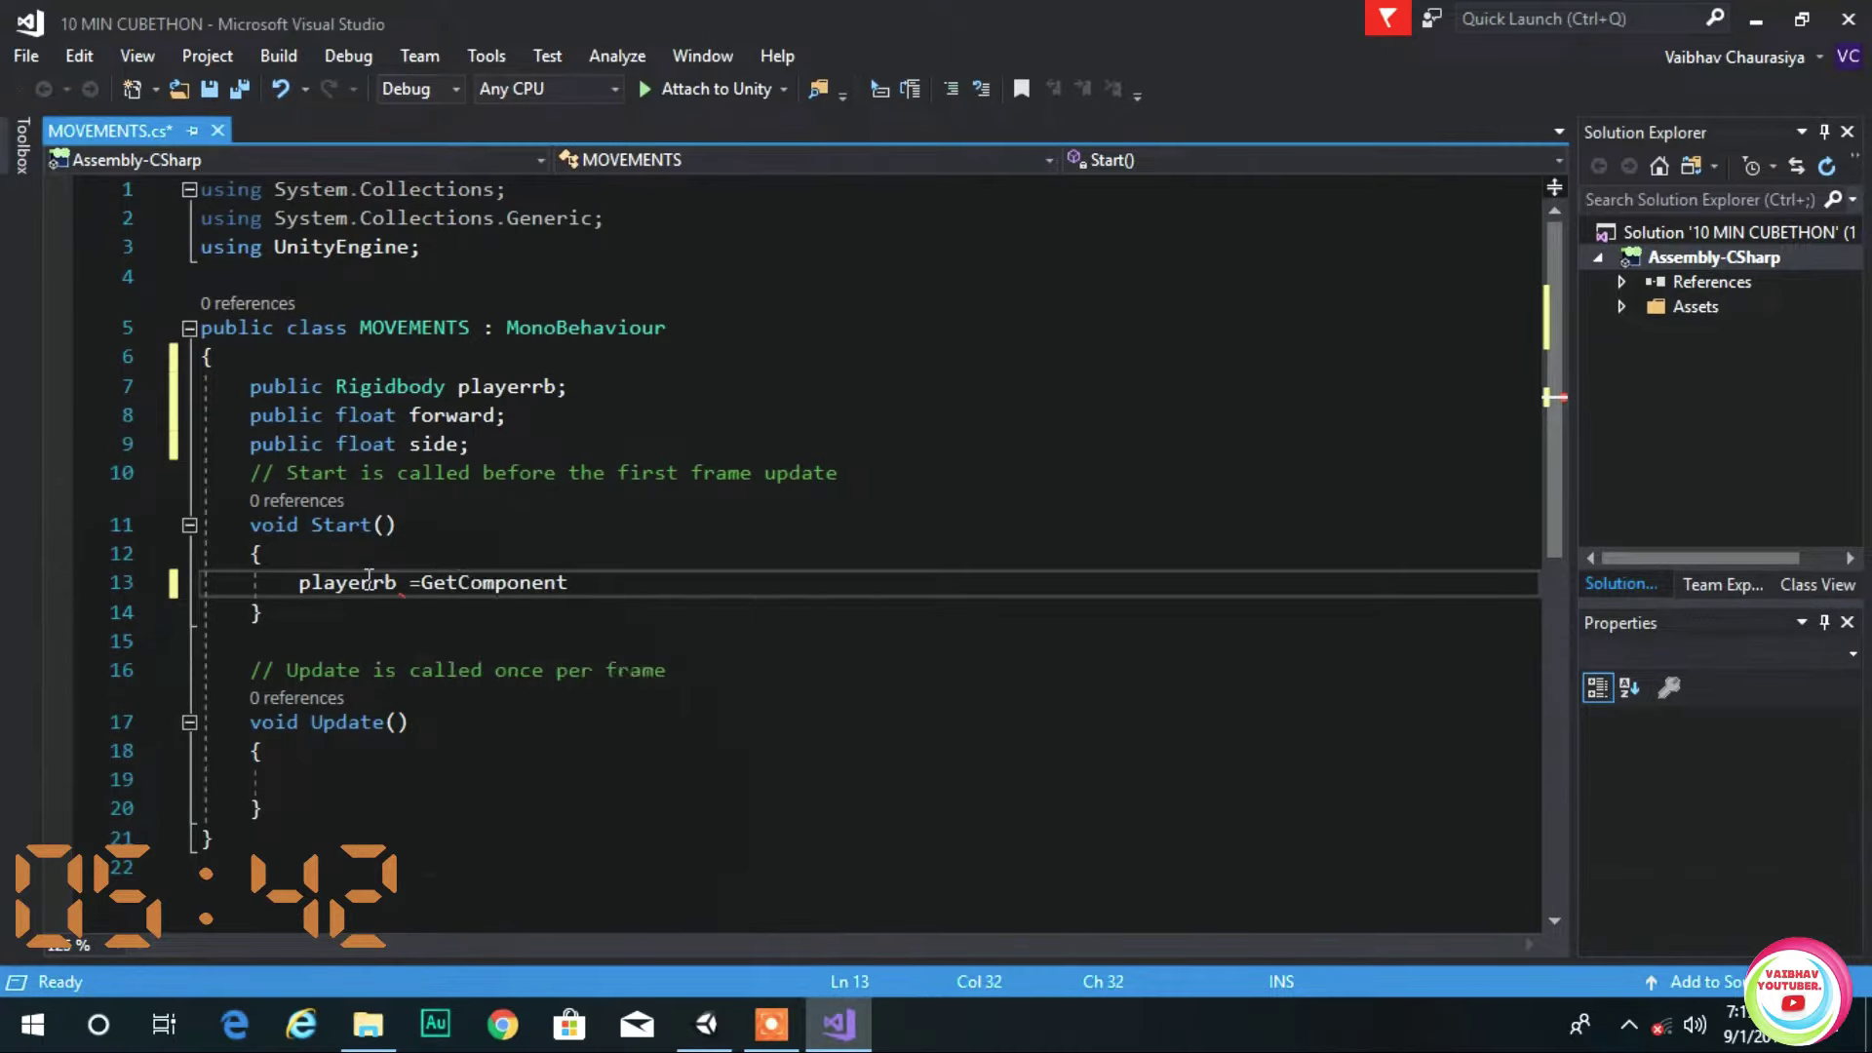
type("ri>")
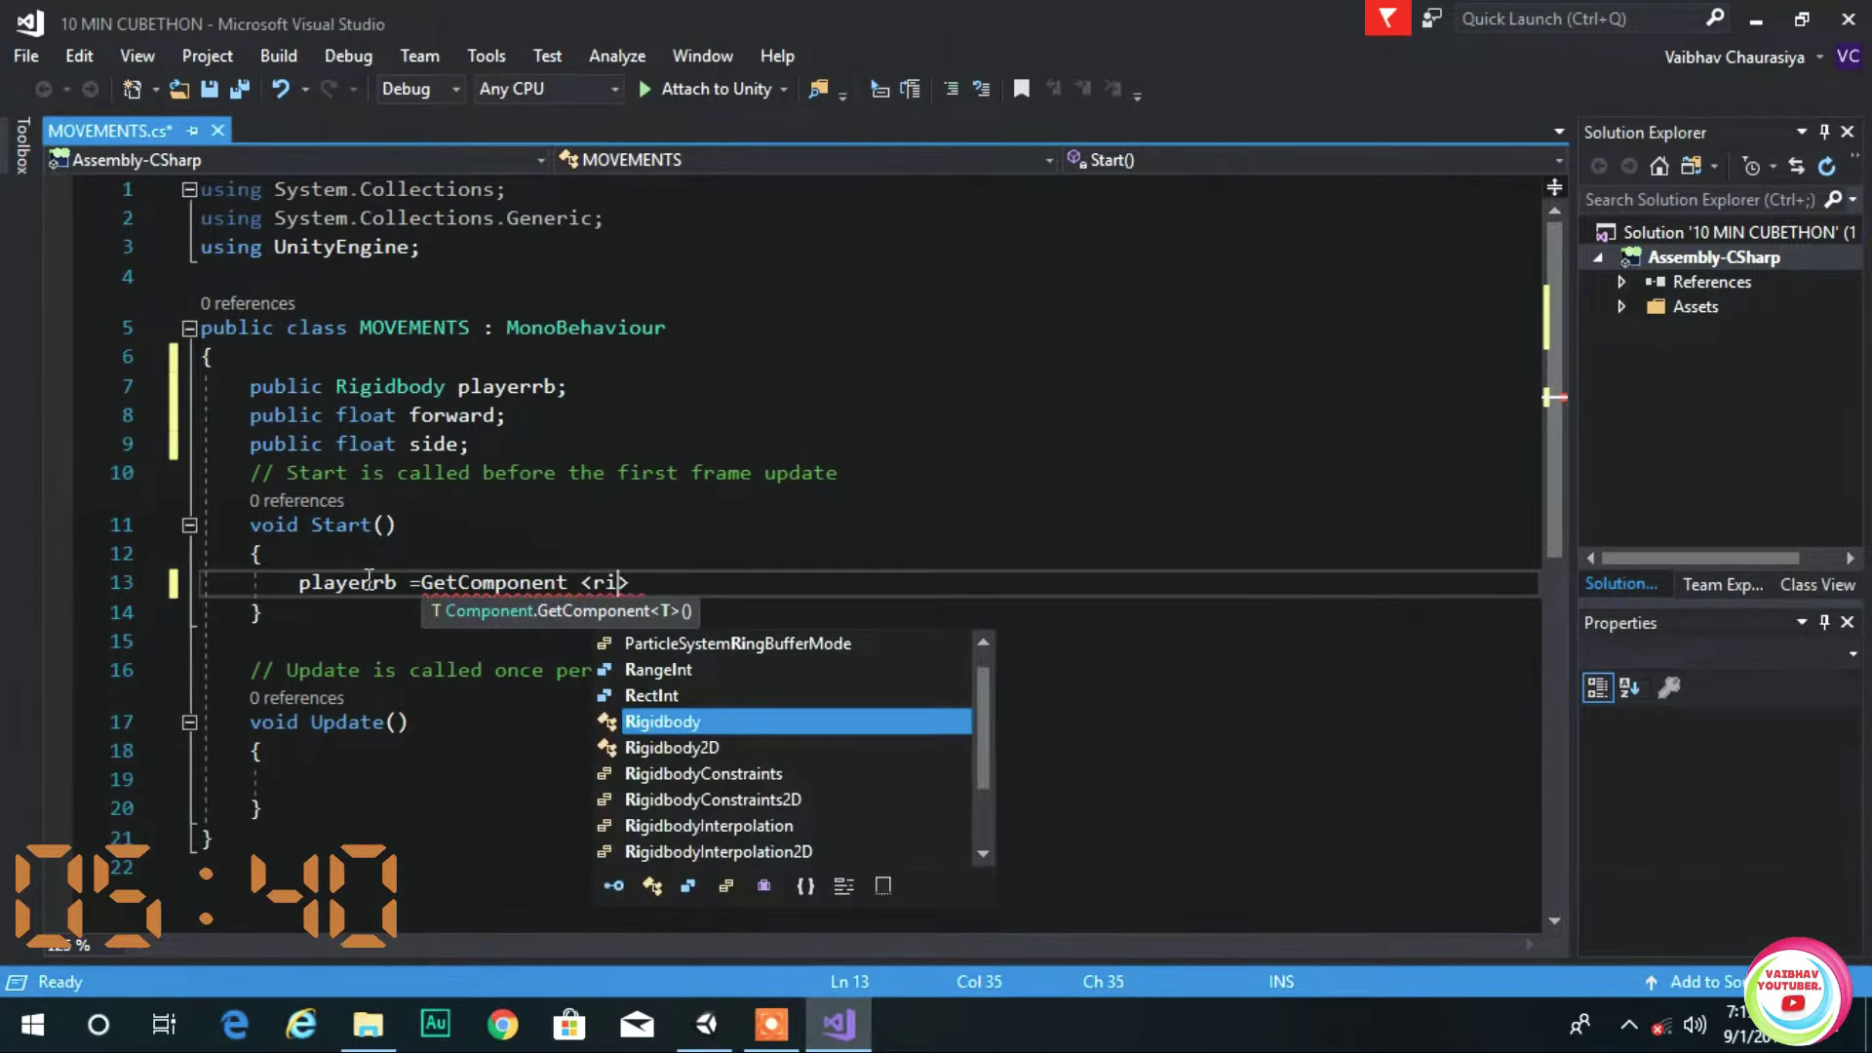
type(" ();")
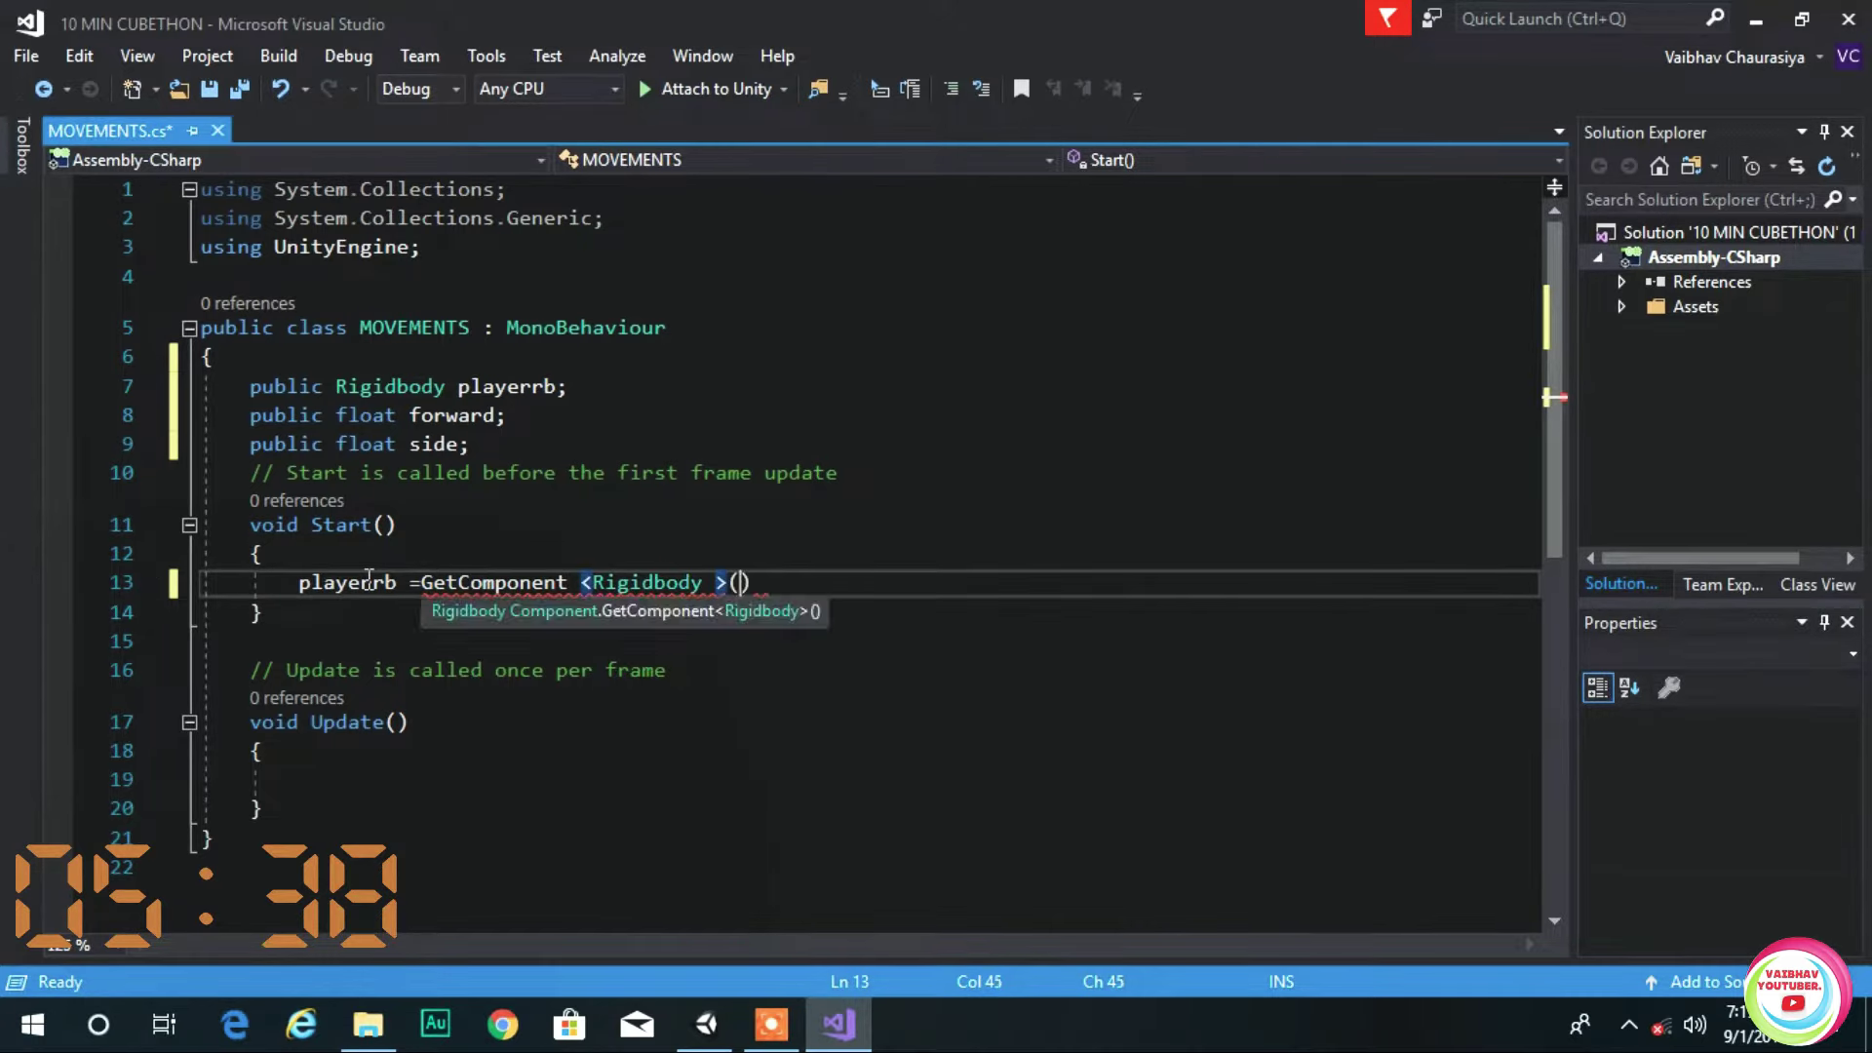
- Begin an AddForce call on playerrb inside Update()
left_click(375, 779)
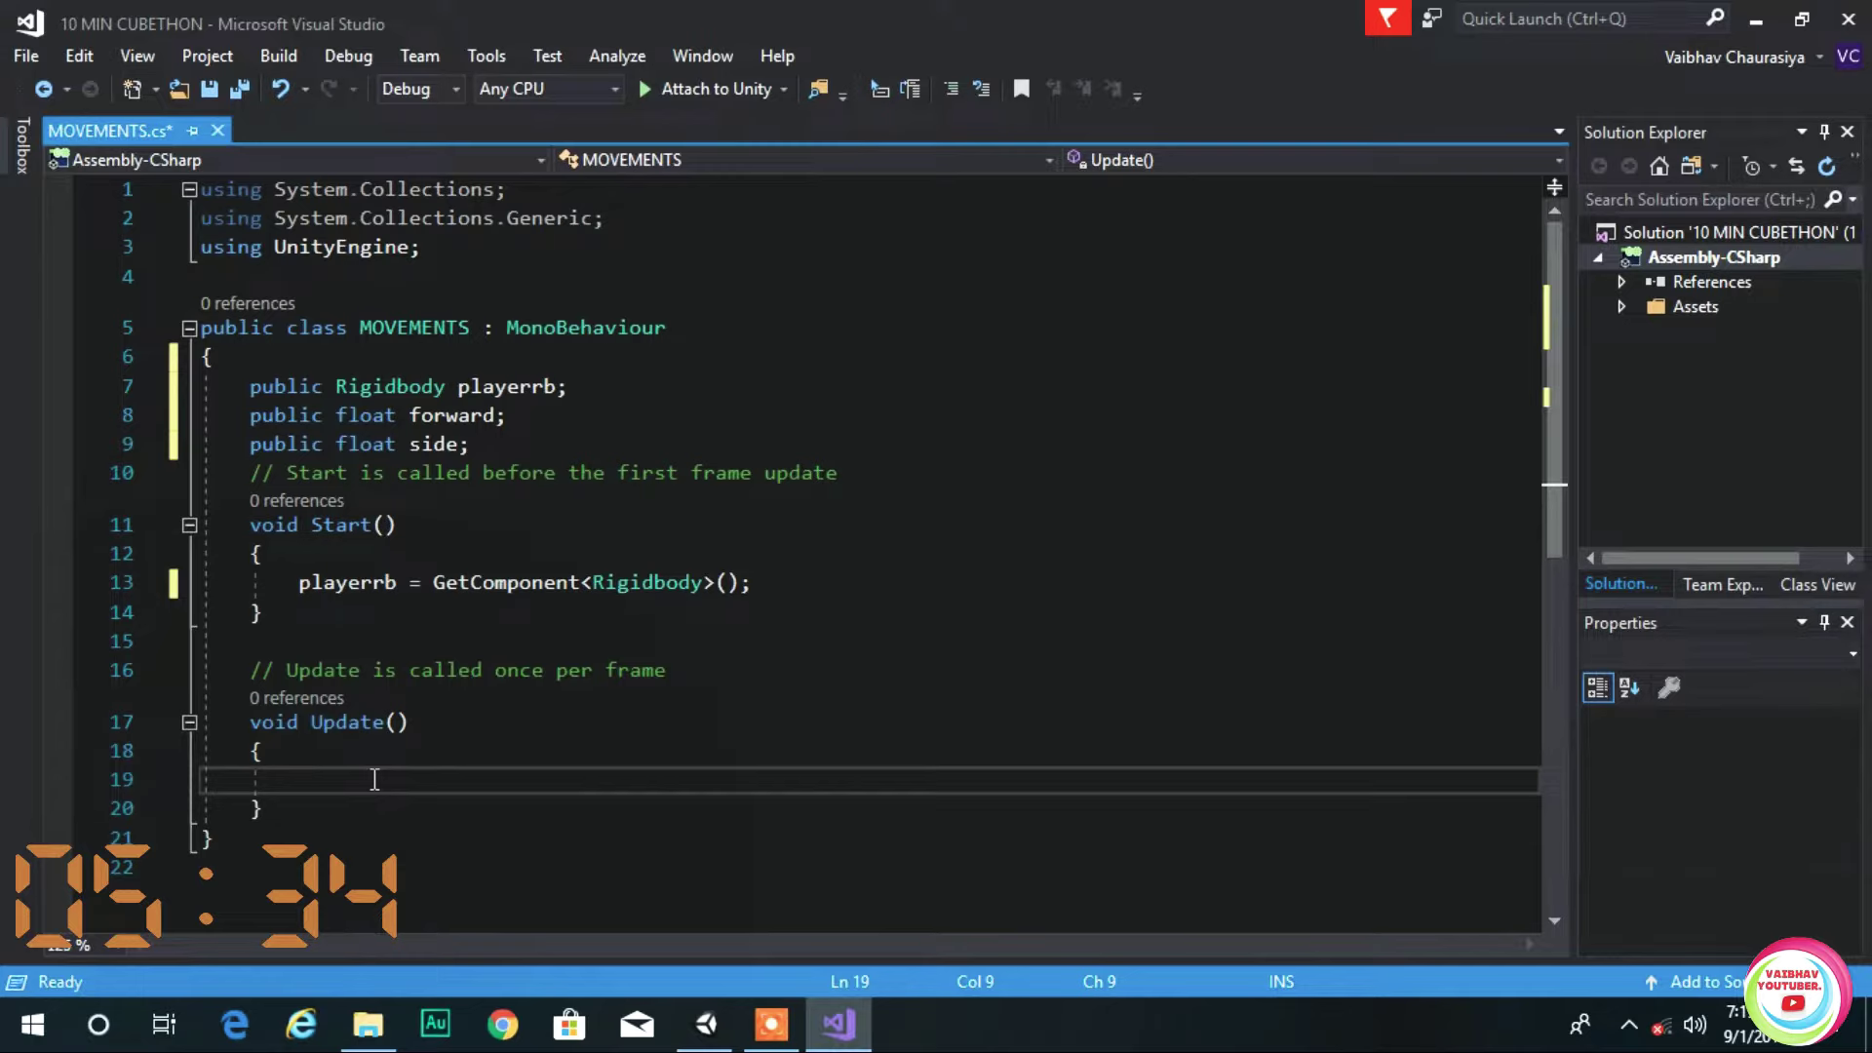
type("pla")
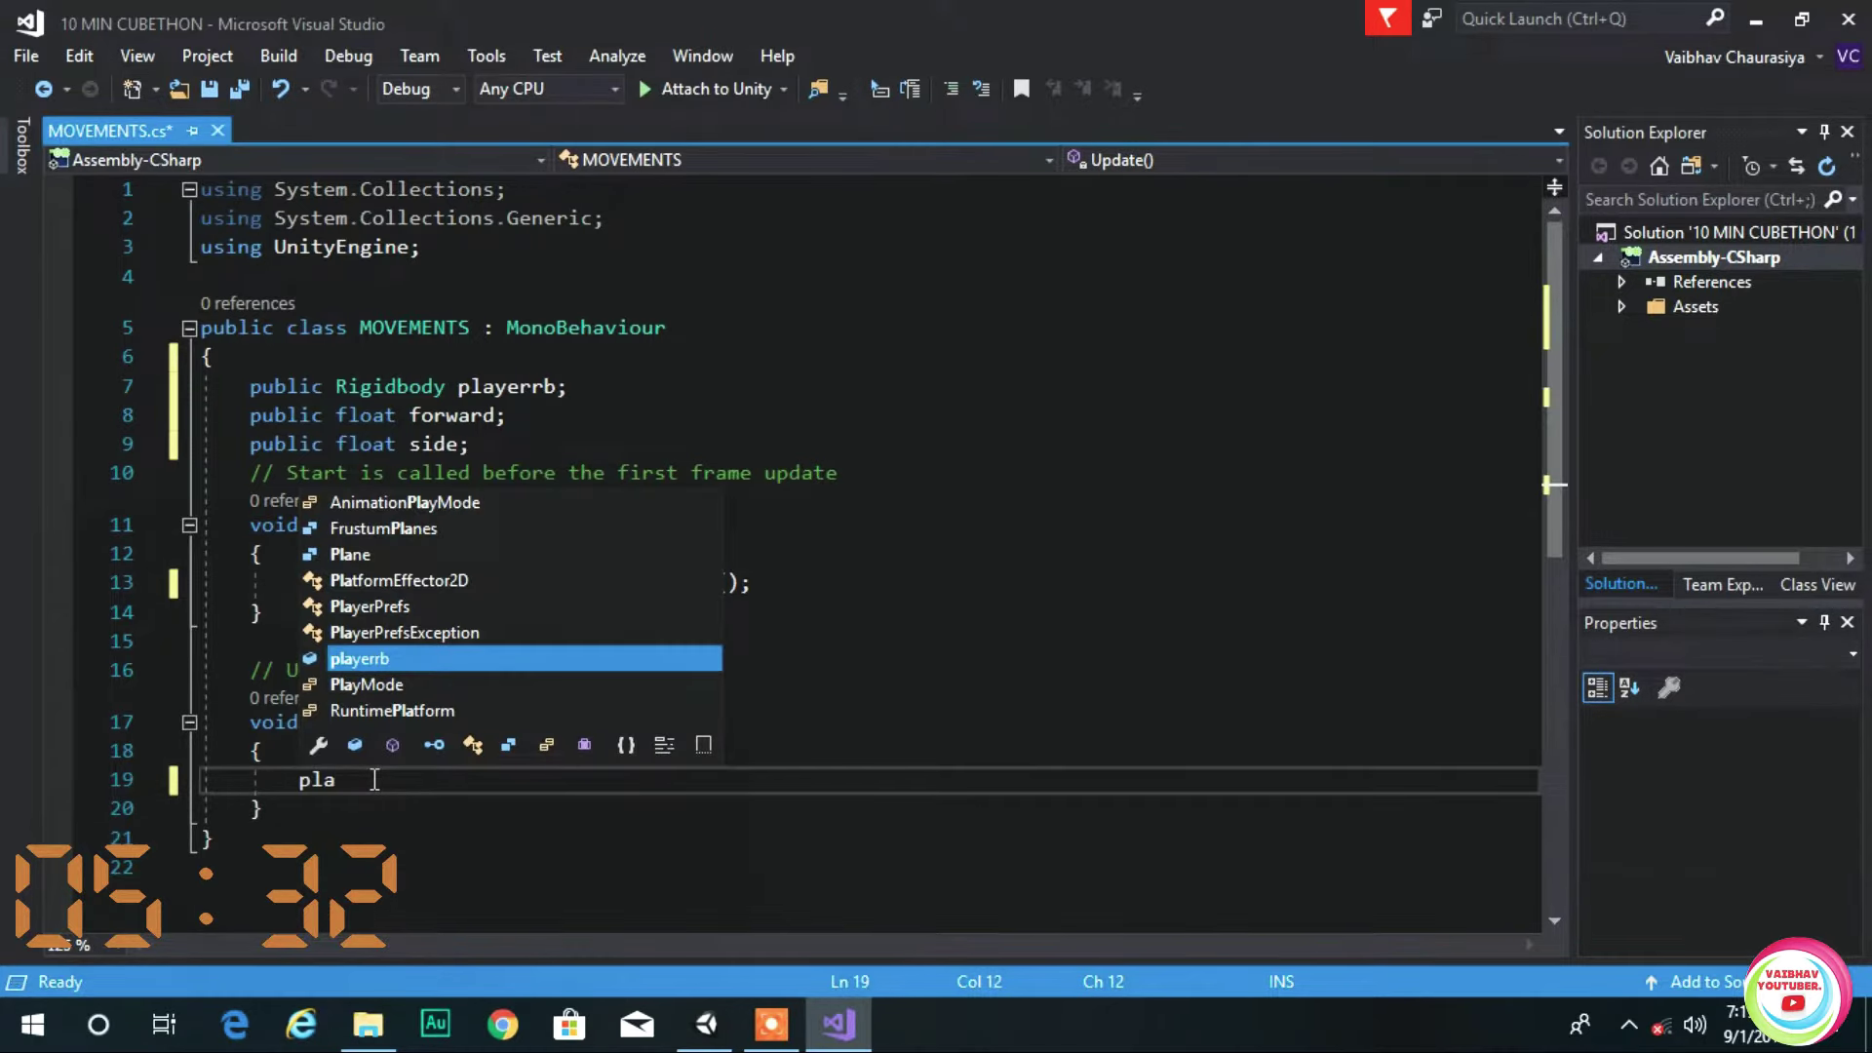
type("yerrb .AddExplosionForce")
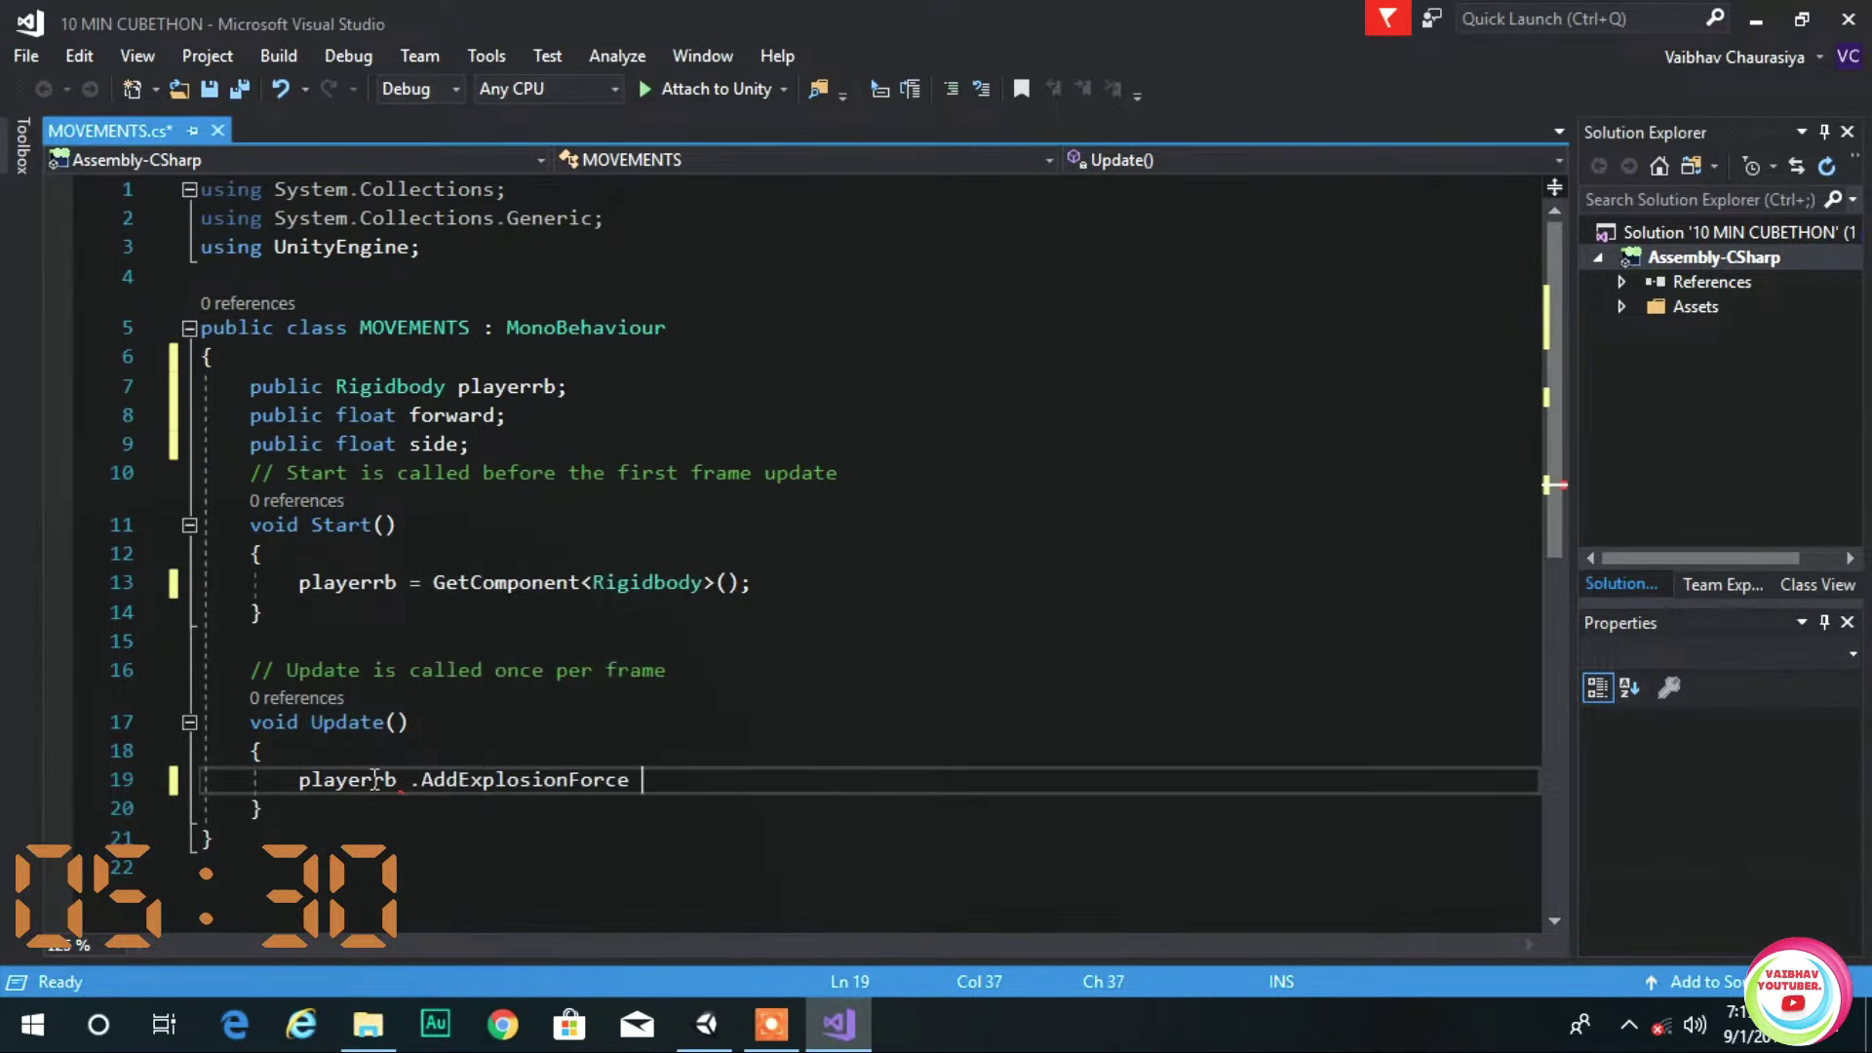
key("BackSpace")
key("BackSpace")
key("BackSpace")
key("BackSpace")
key("BackSpace")
key("BackSpace")
key("BackSpace")
key("BackSpace")
key("BackSpace")
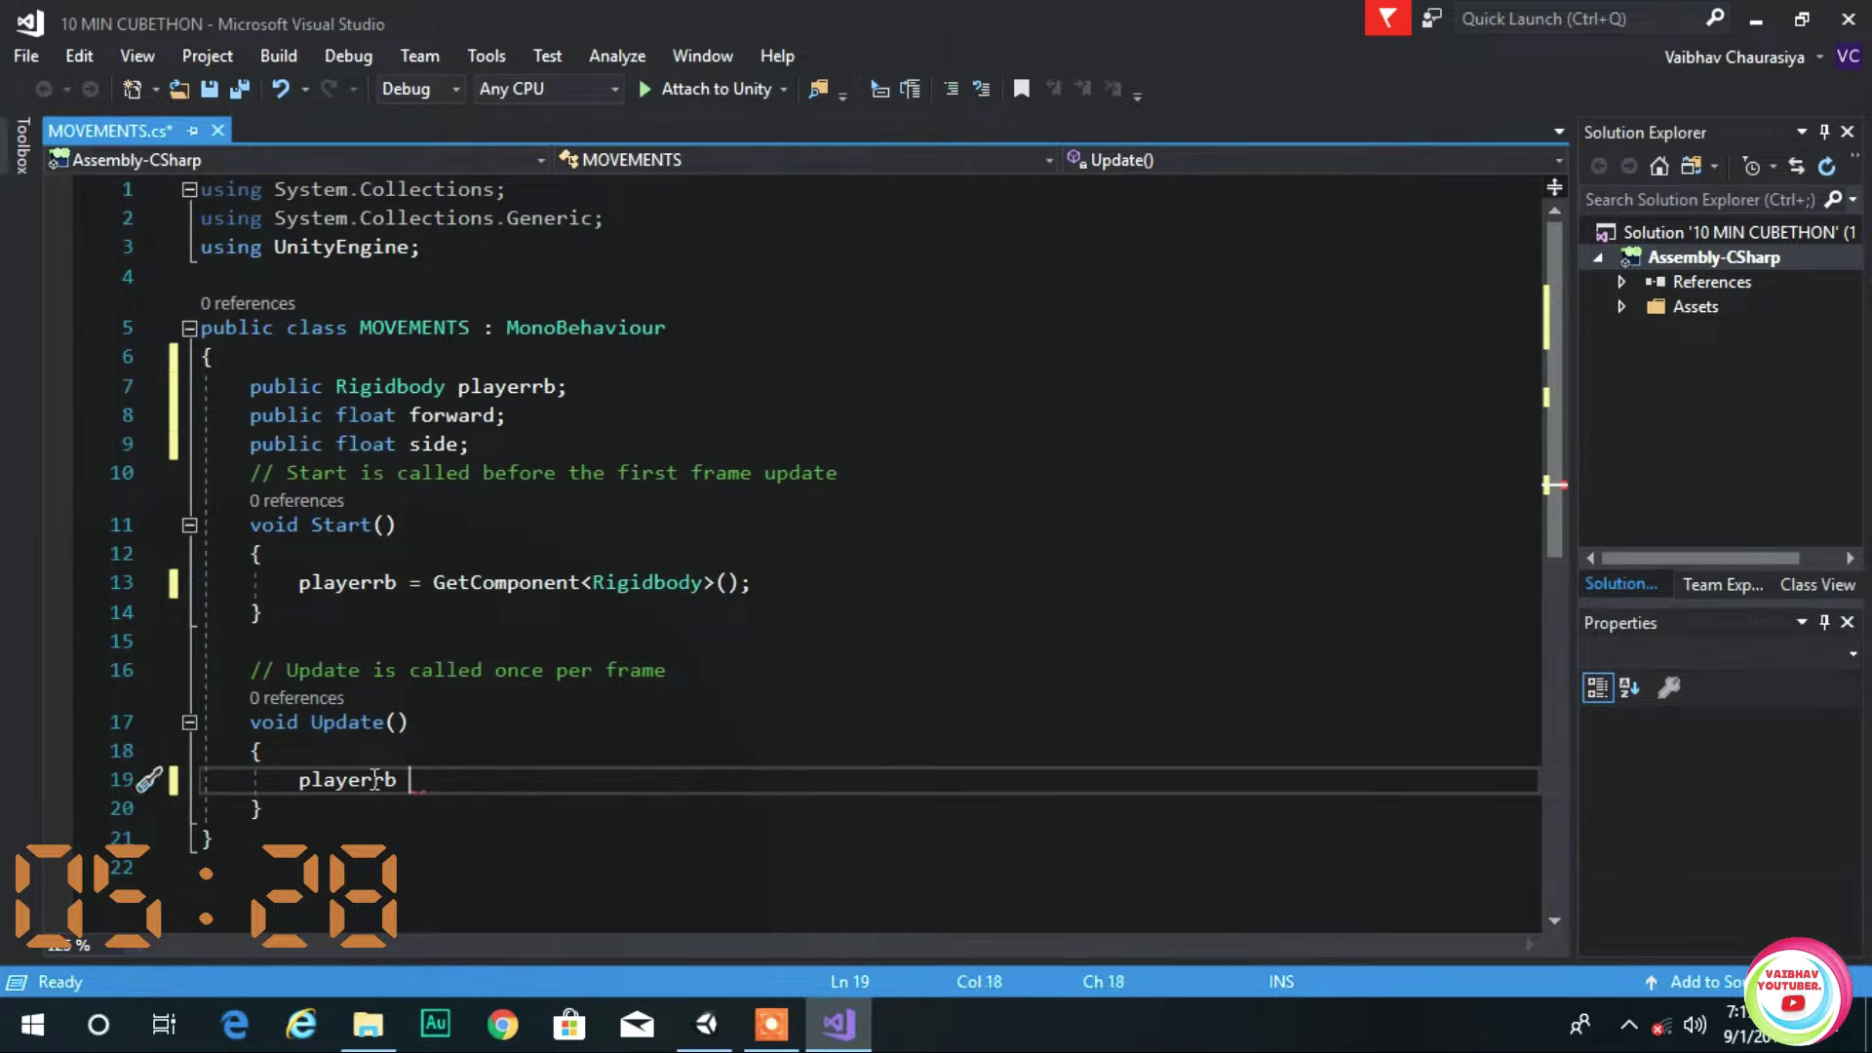
type(".AddForce ")
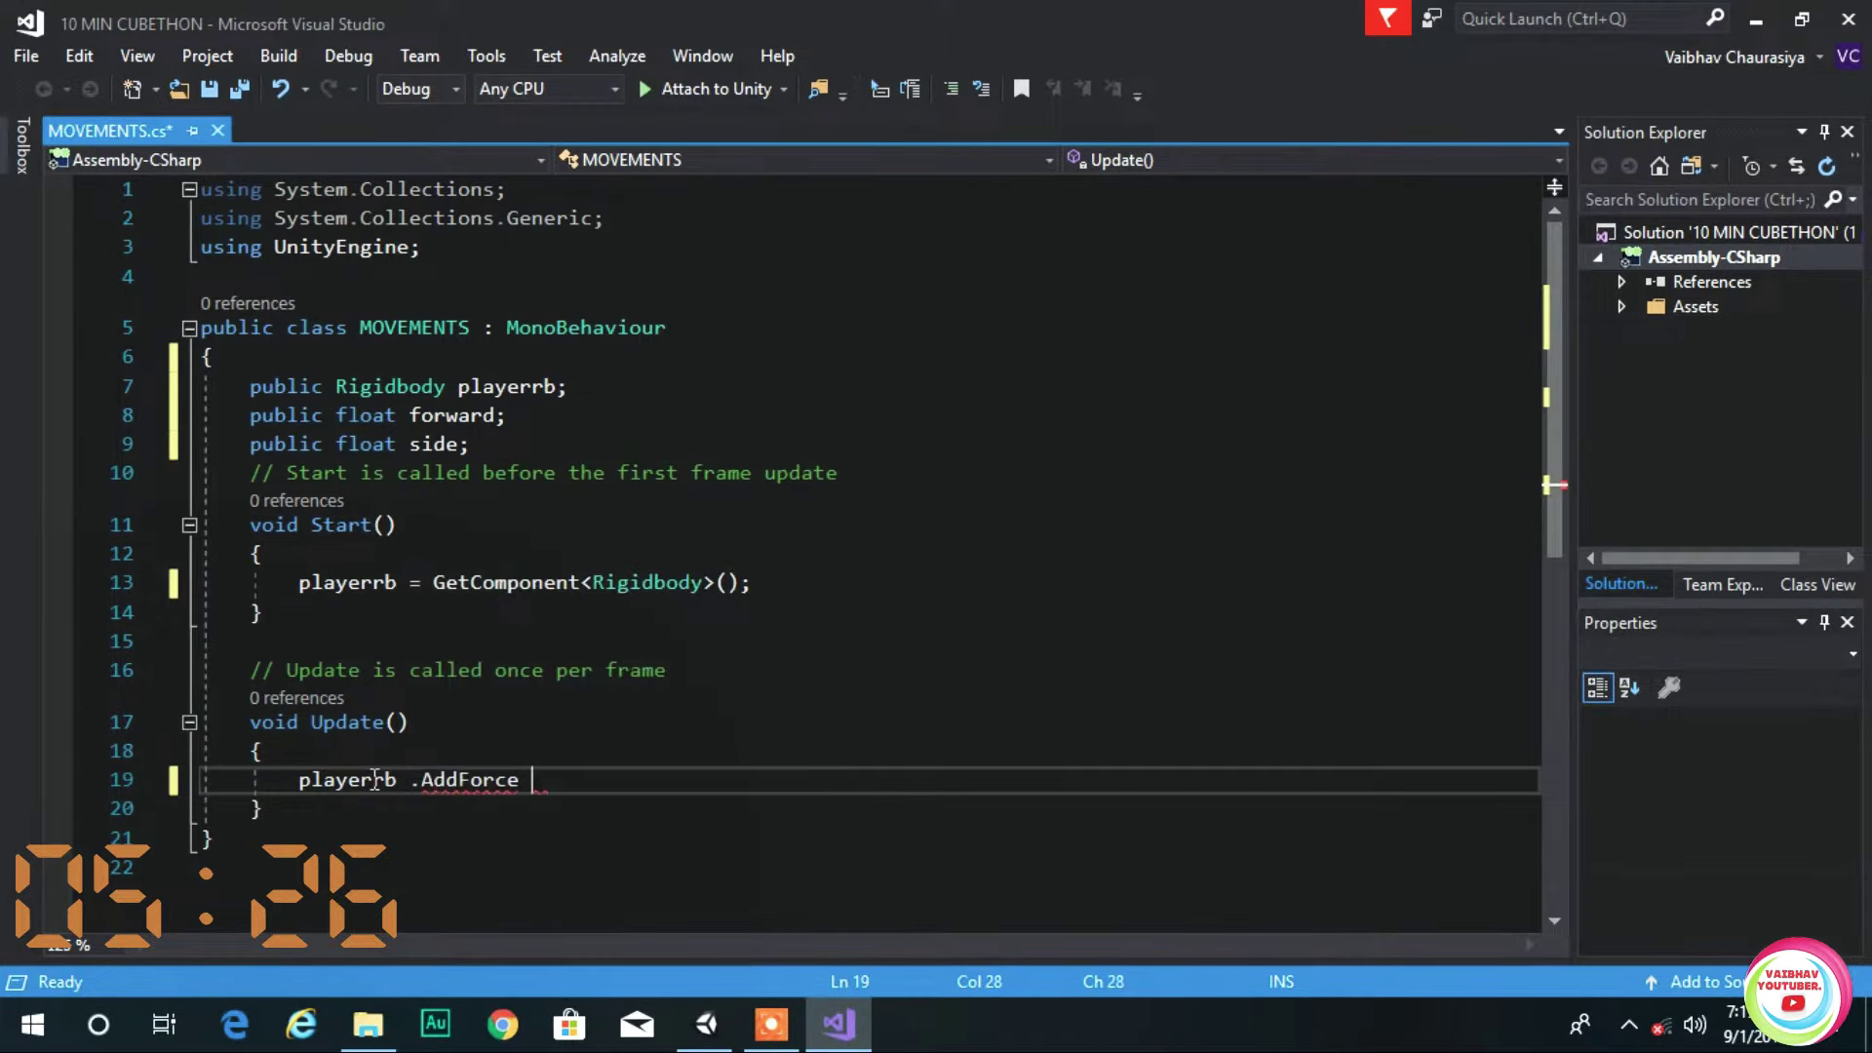
- Complete the AddForce call in Update() with the argument Vector3.forward * Time.deltaTime * forward and end the statement
type("(Vector3 ")
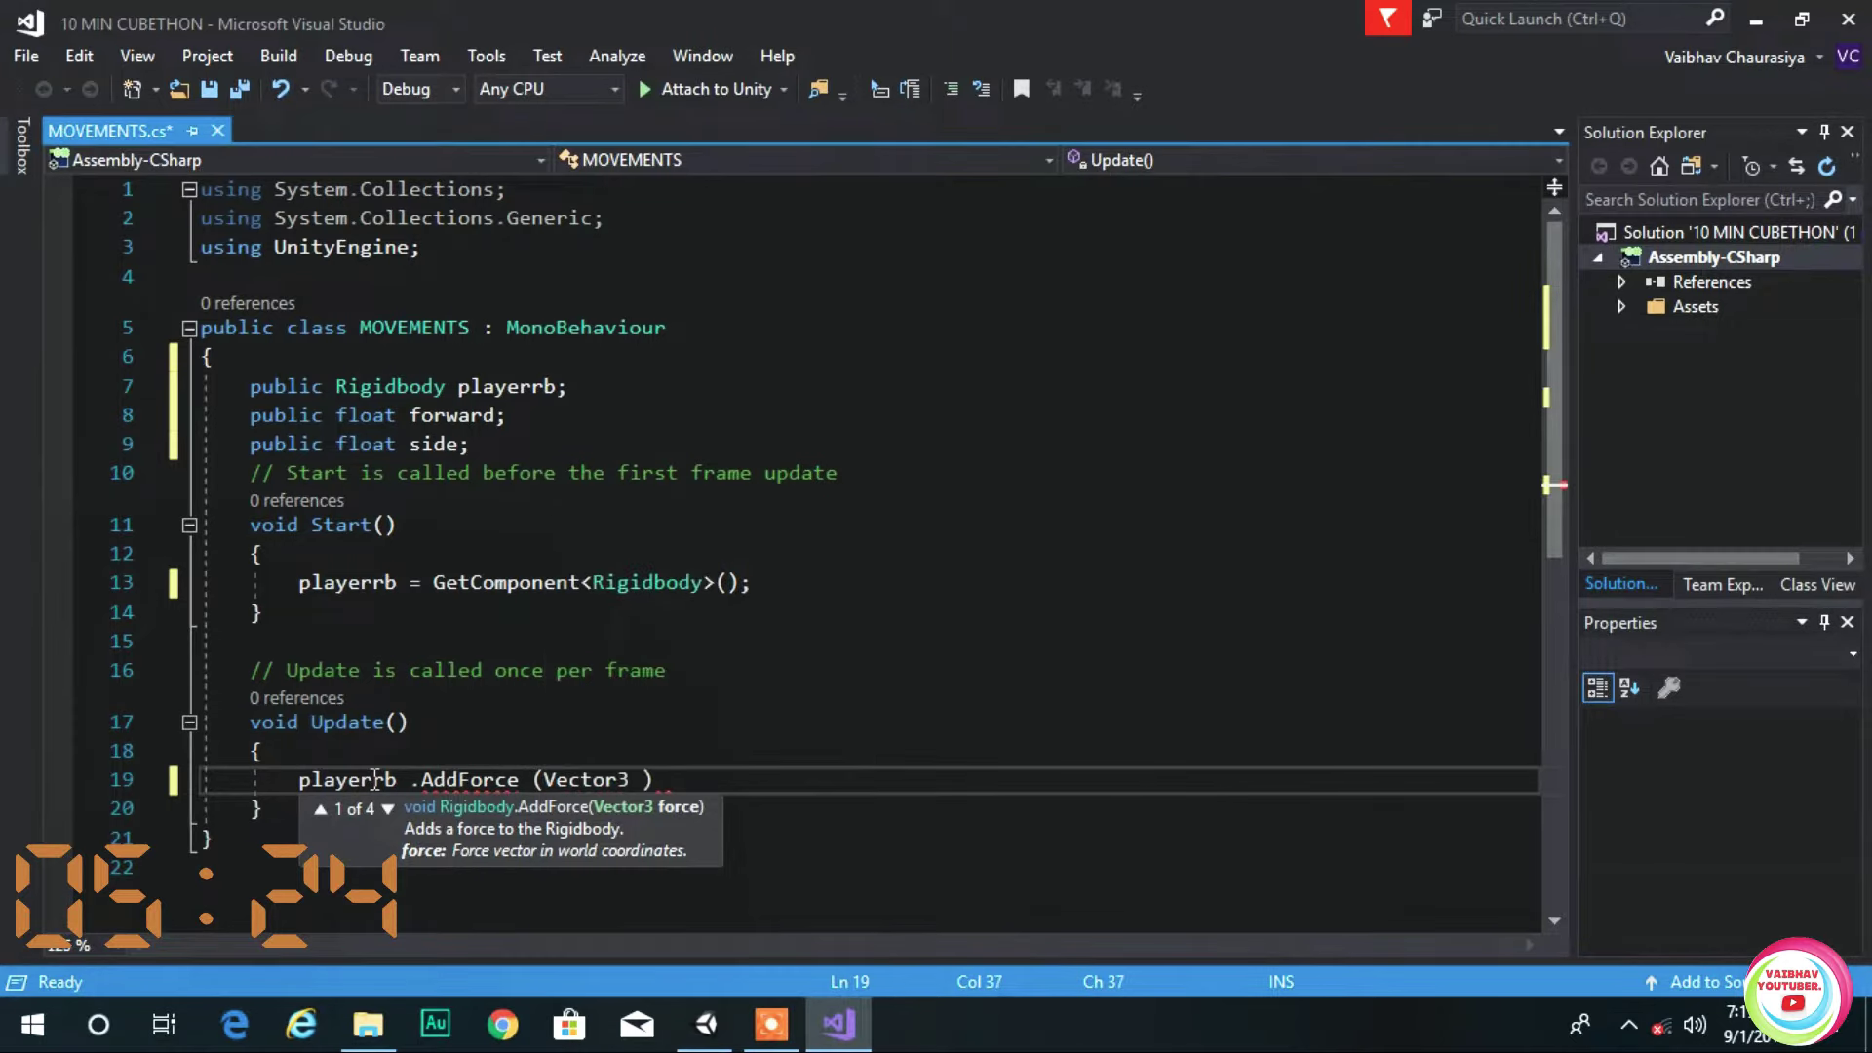
type(".do")
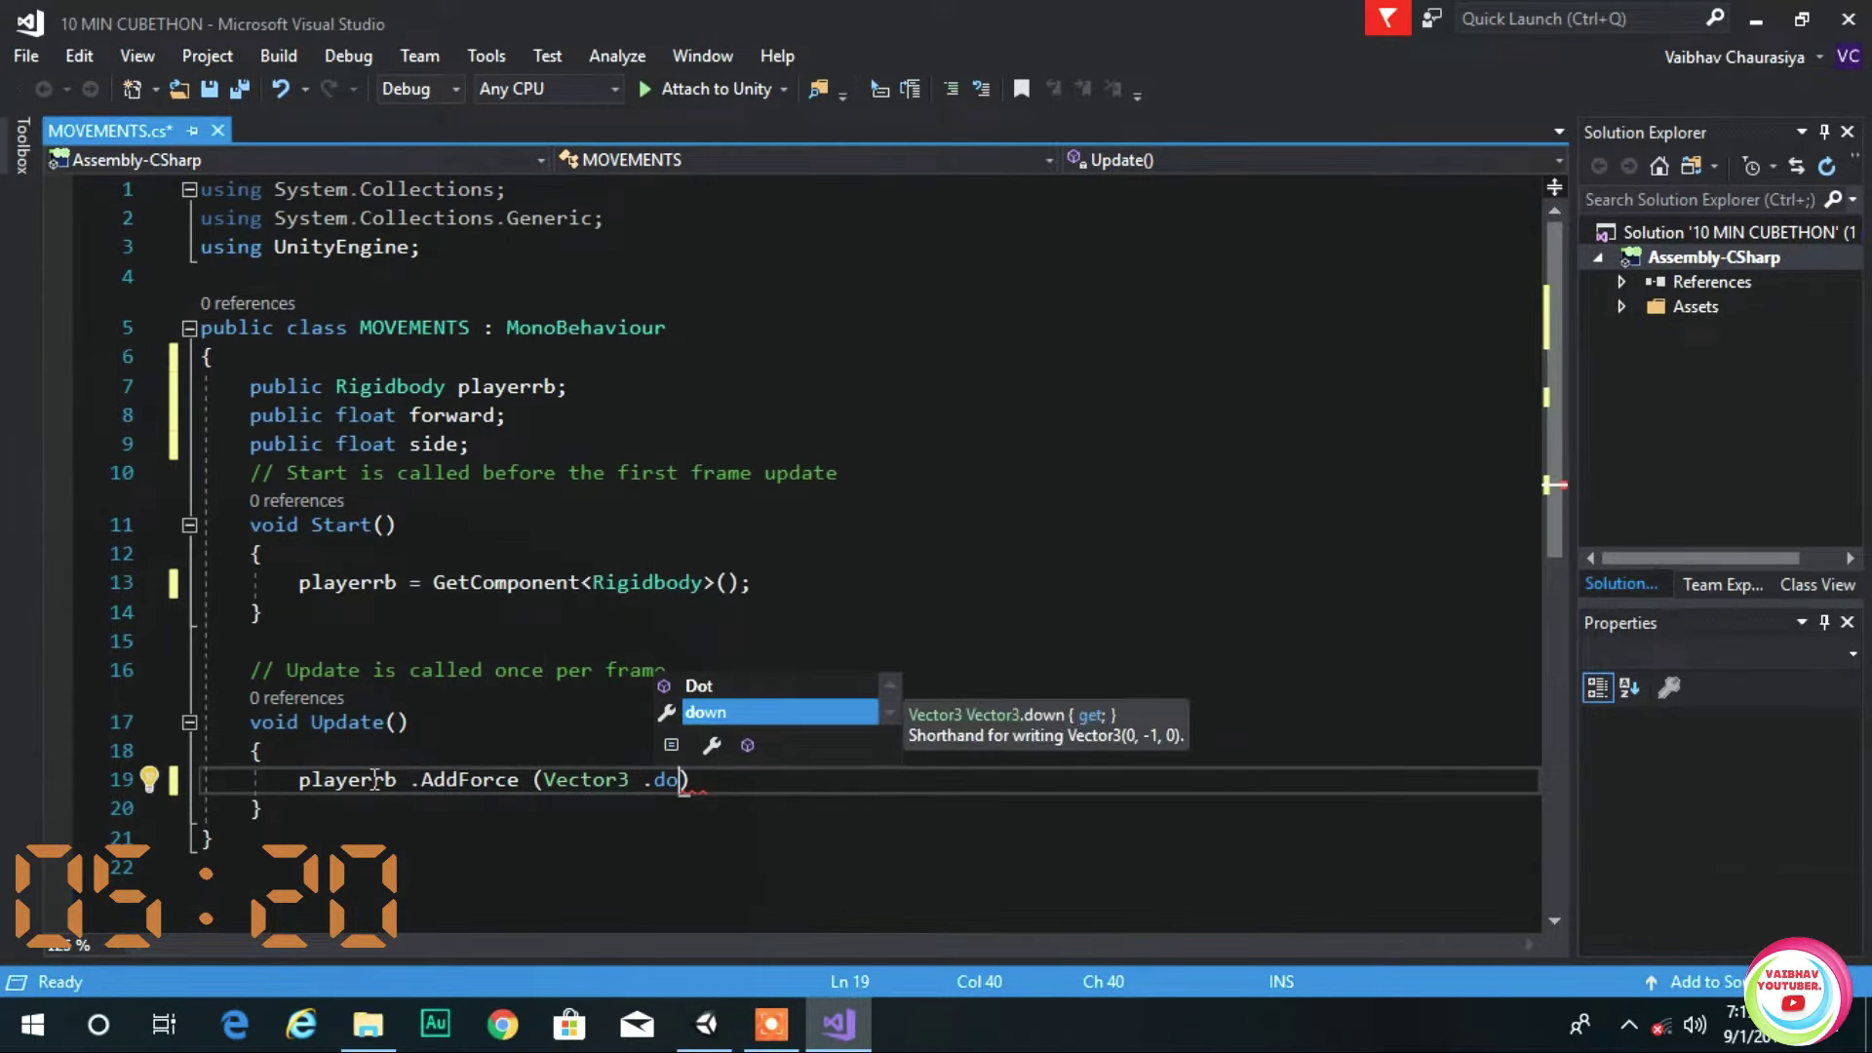
key("BackSpace")
key("BackSpace")
type("forward ")
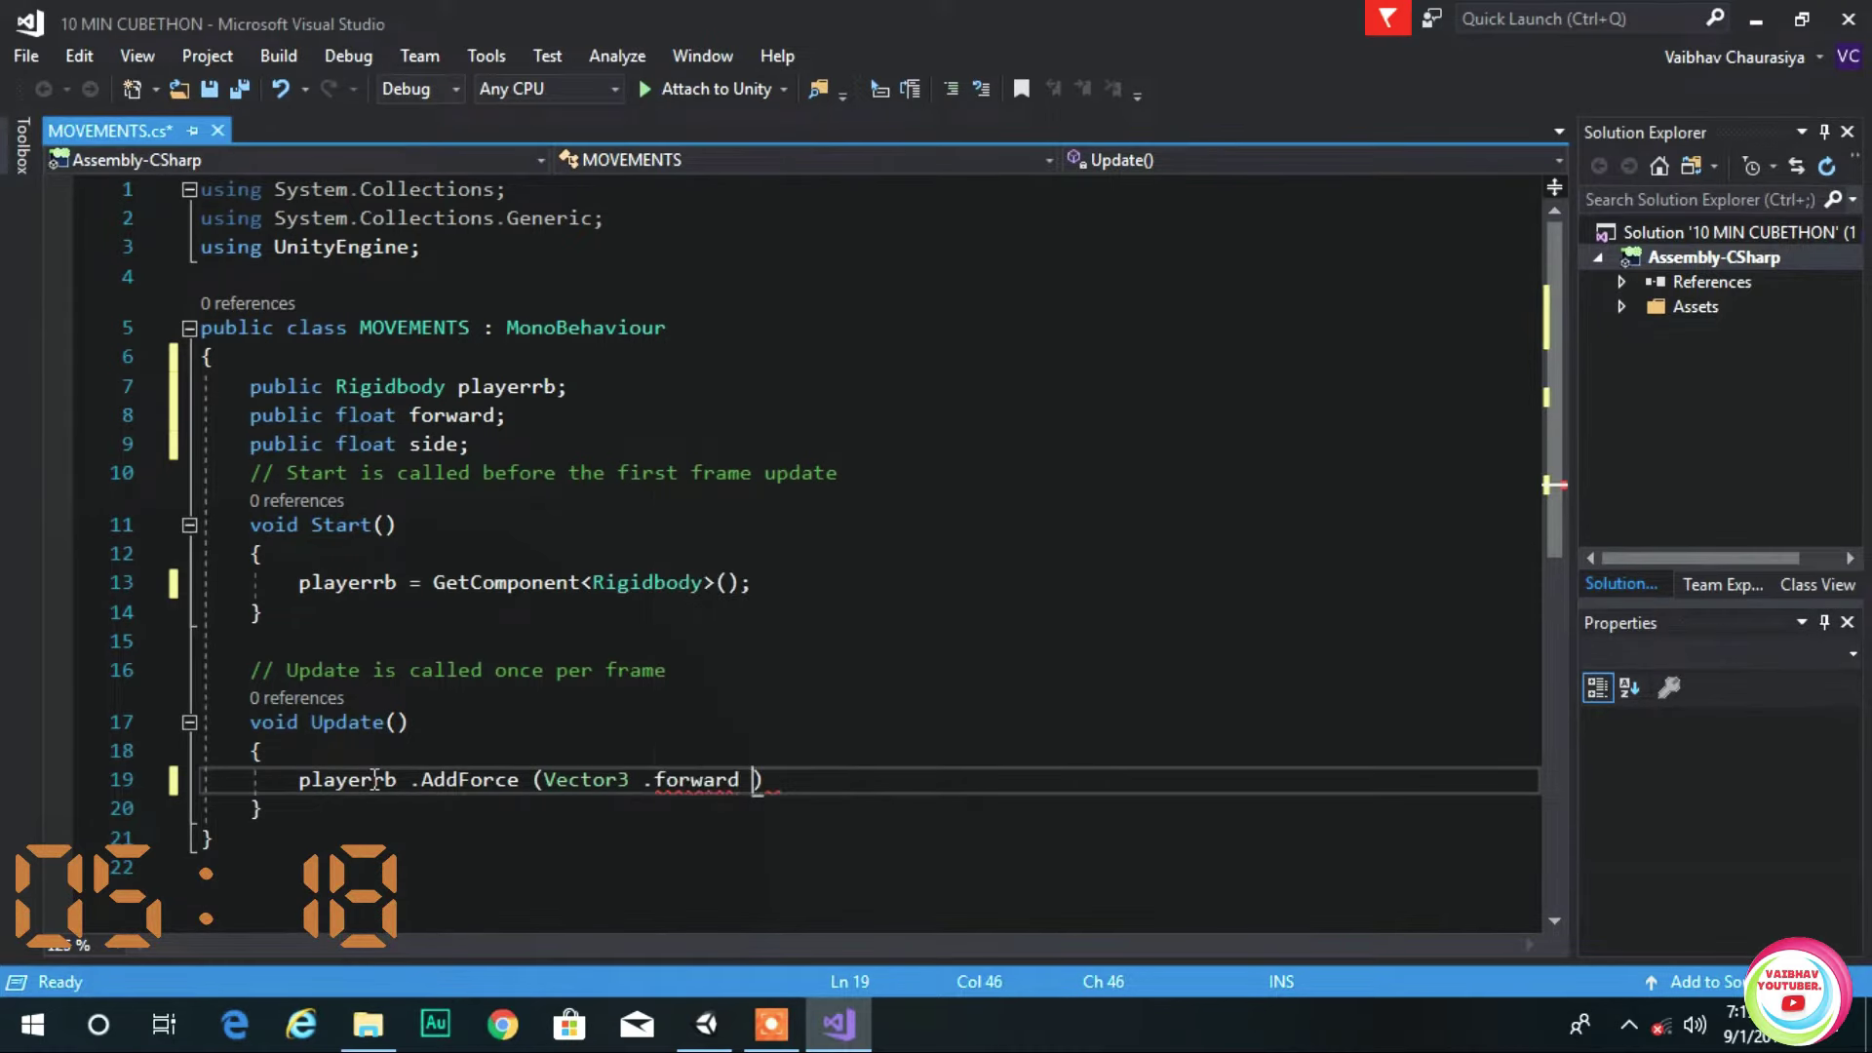
type("*Time ")
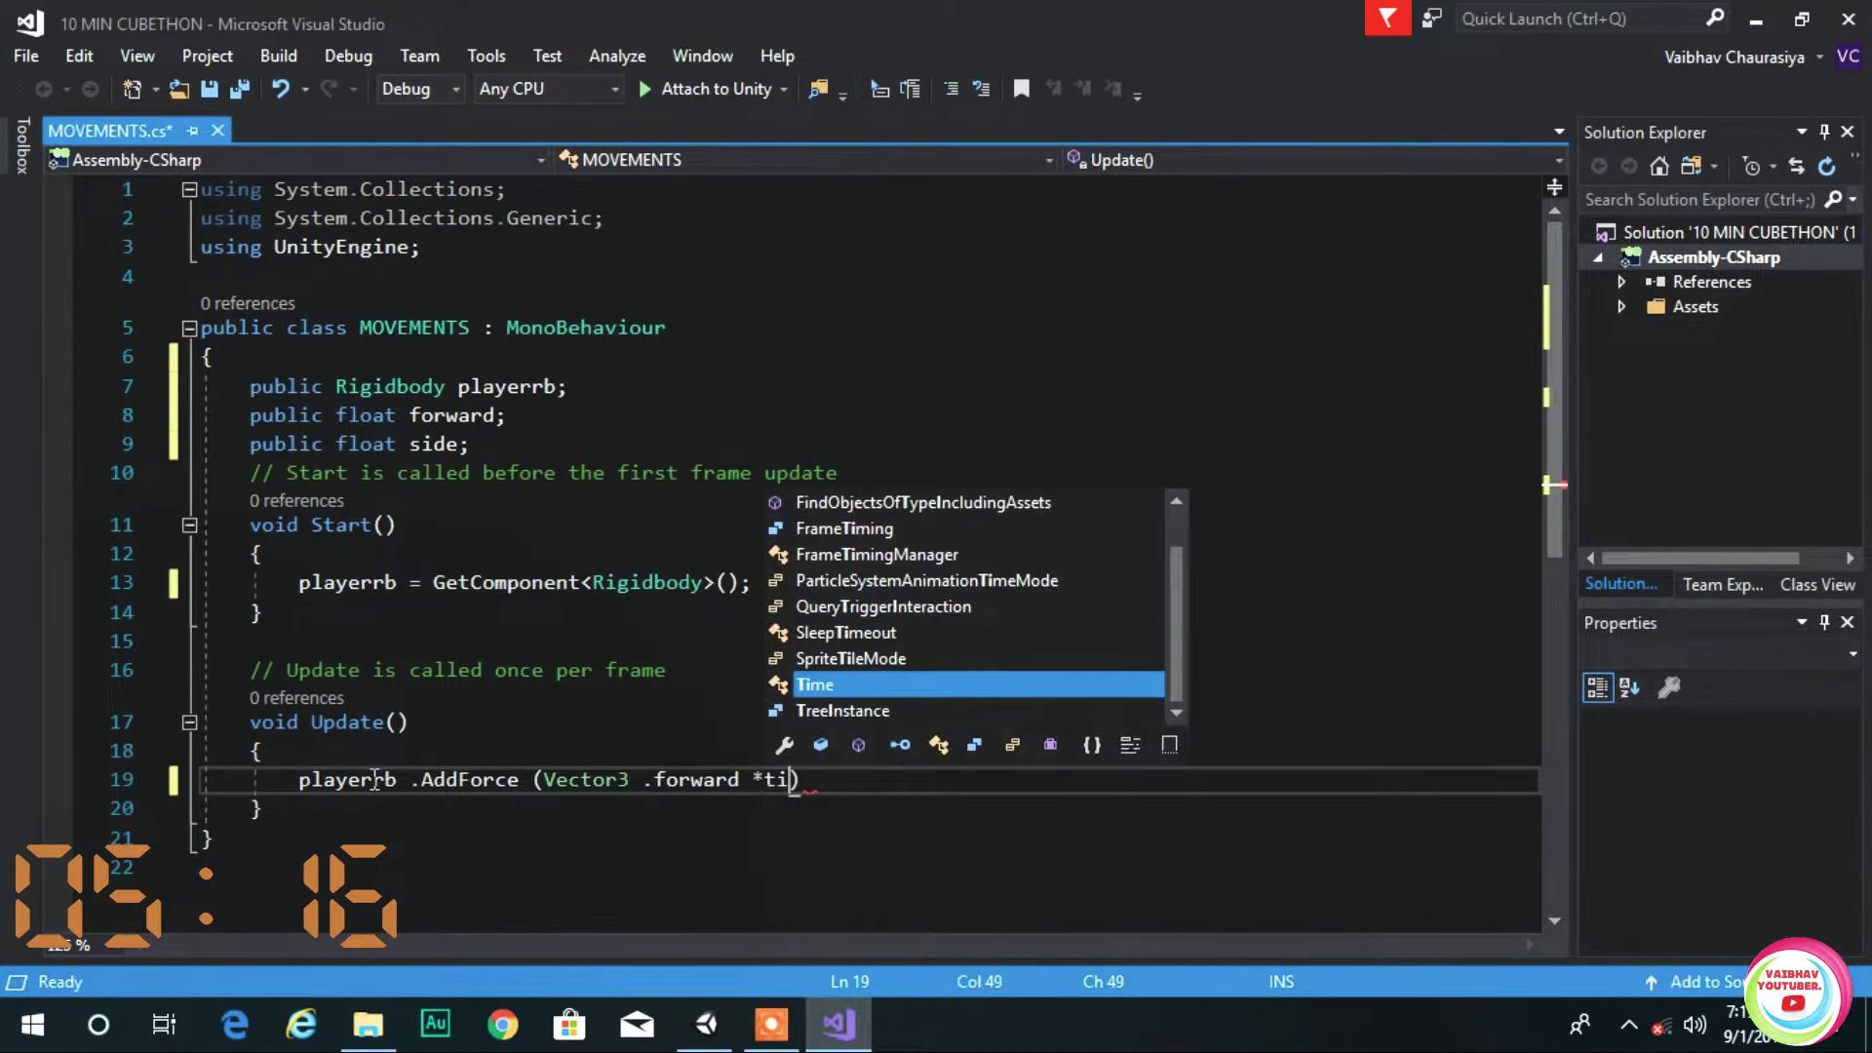
type(".deltaTime ")
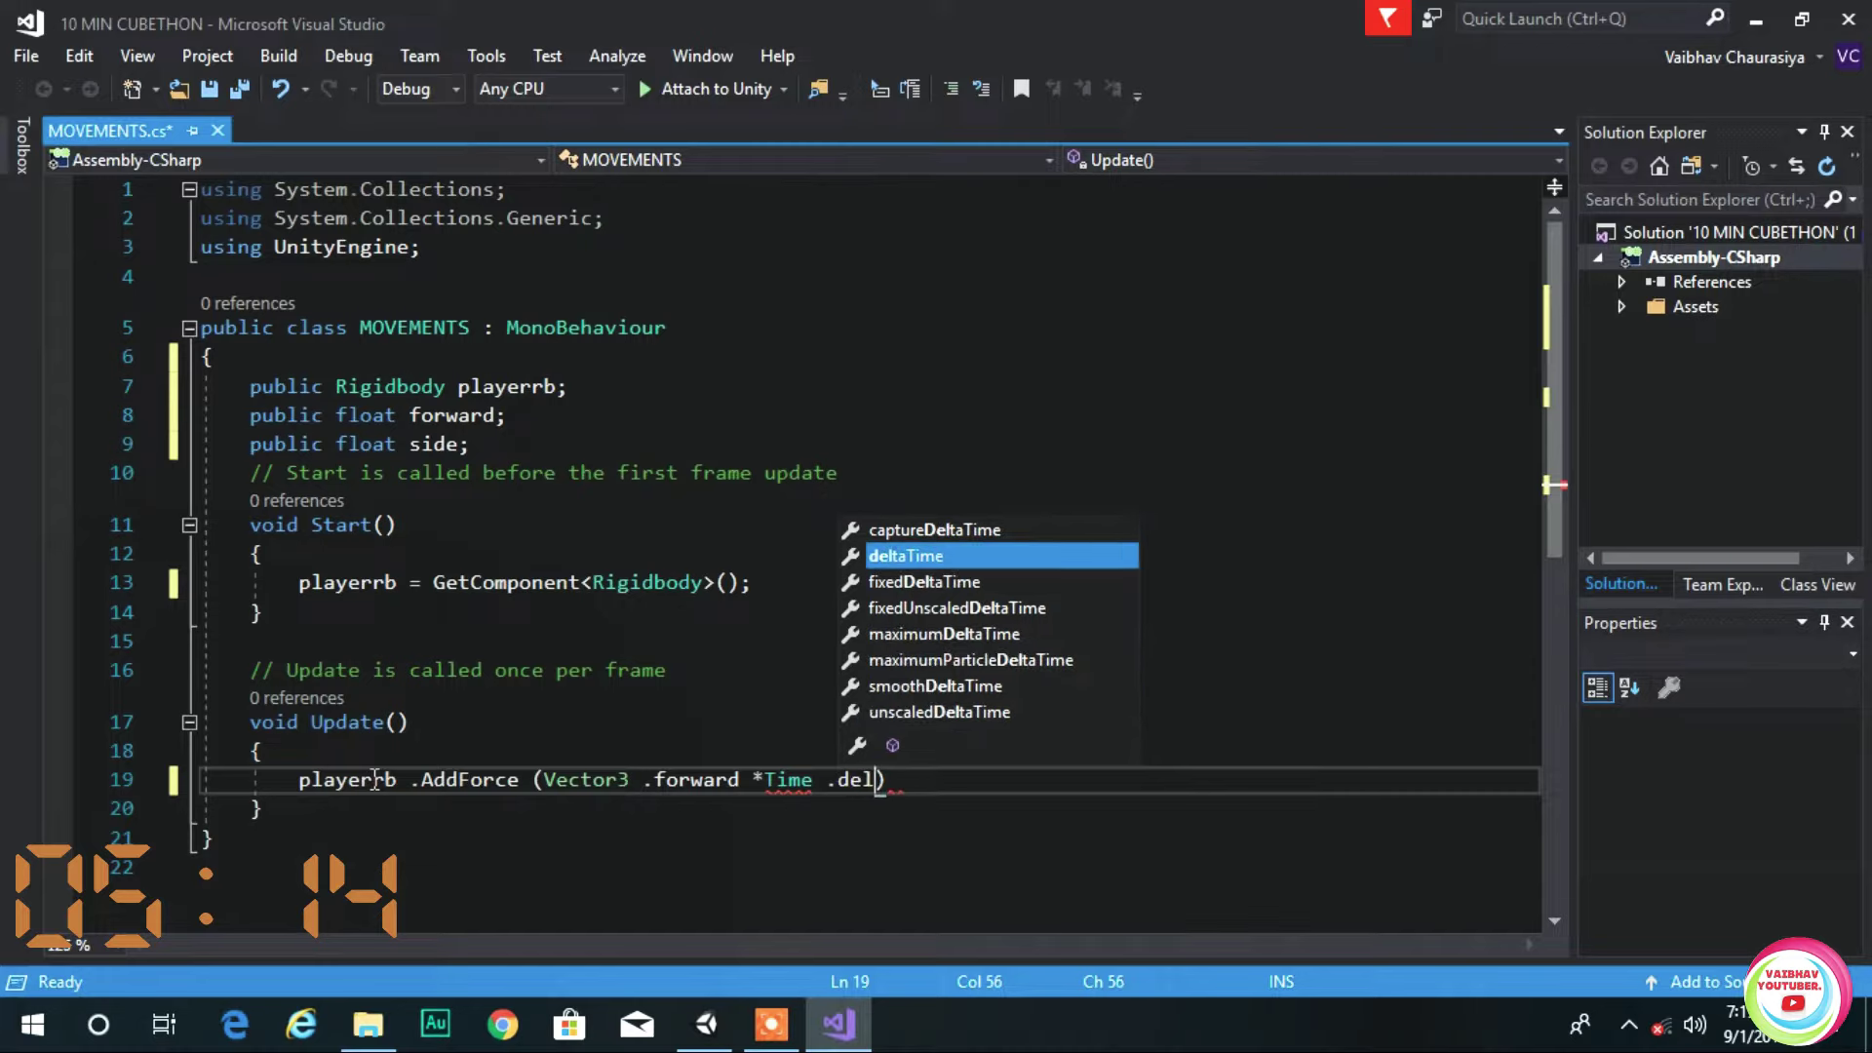
type("*fo")
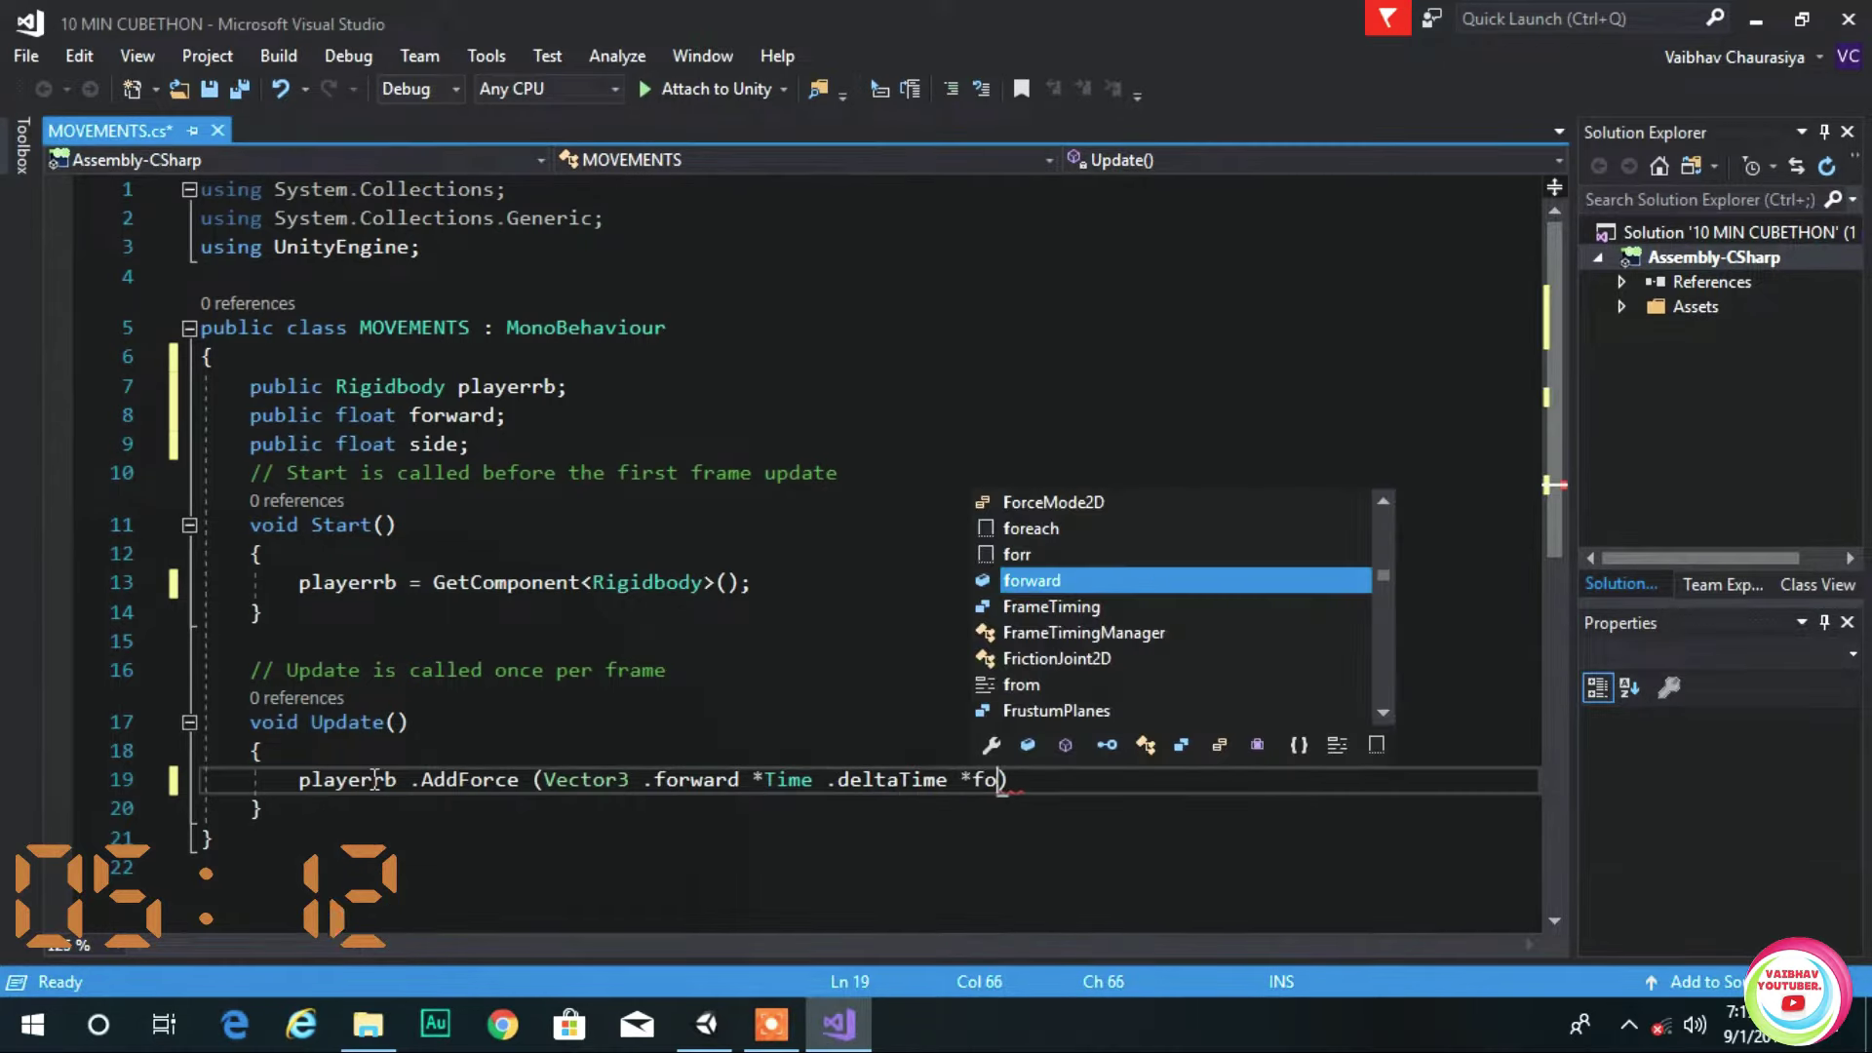
type("rea")
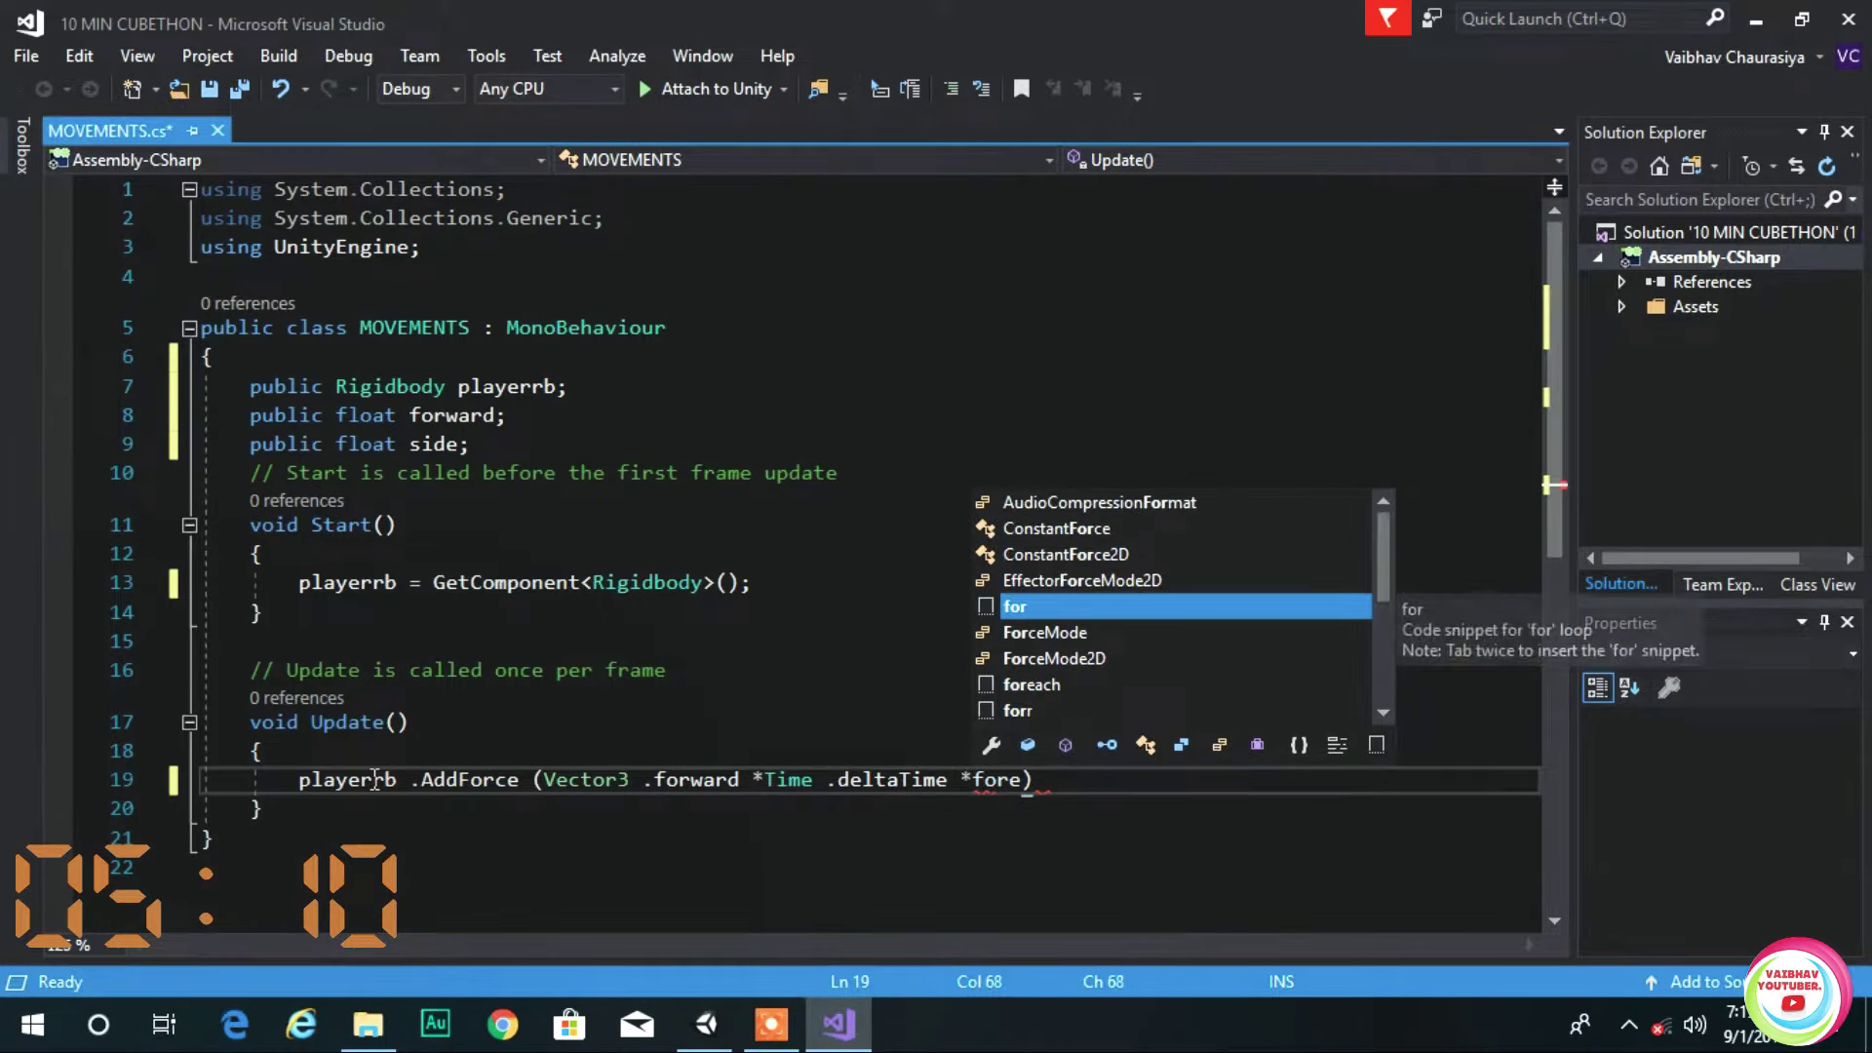
key("BackSpace")
key("BackSpace")
type("ward ")
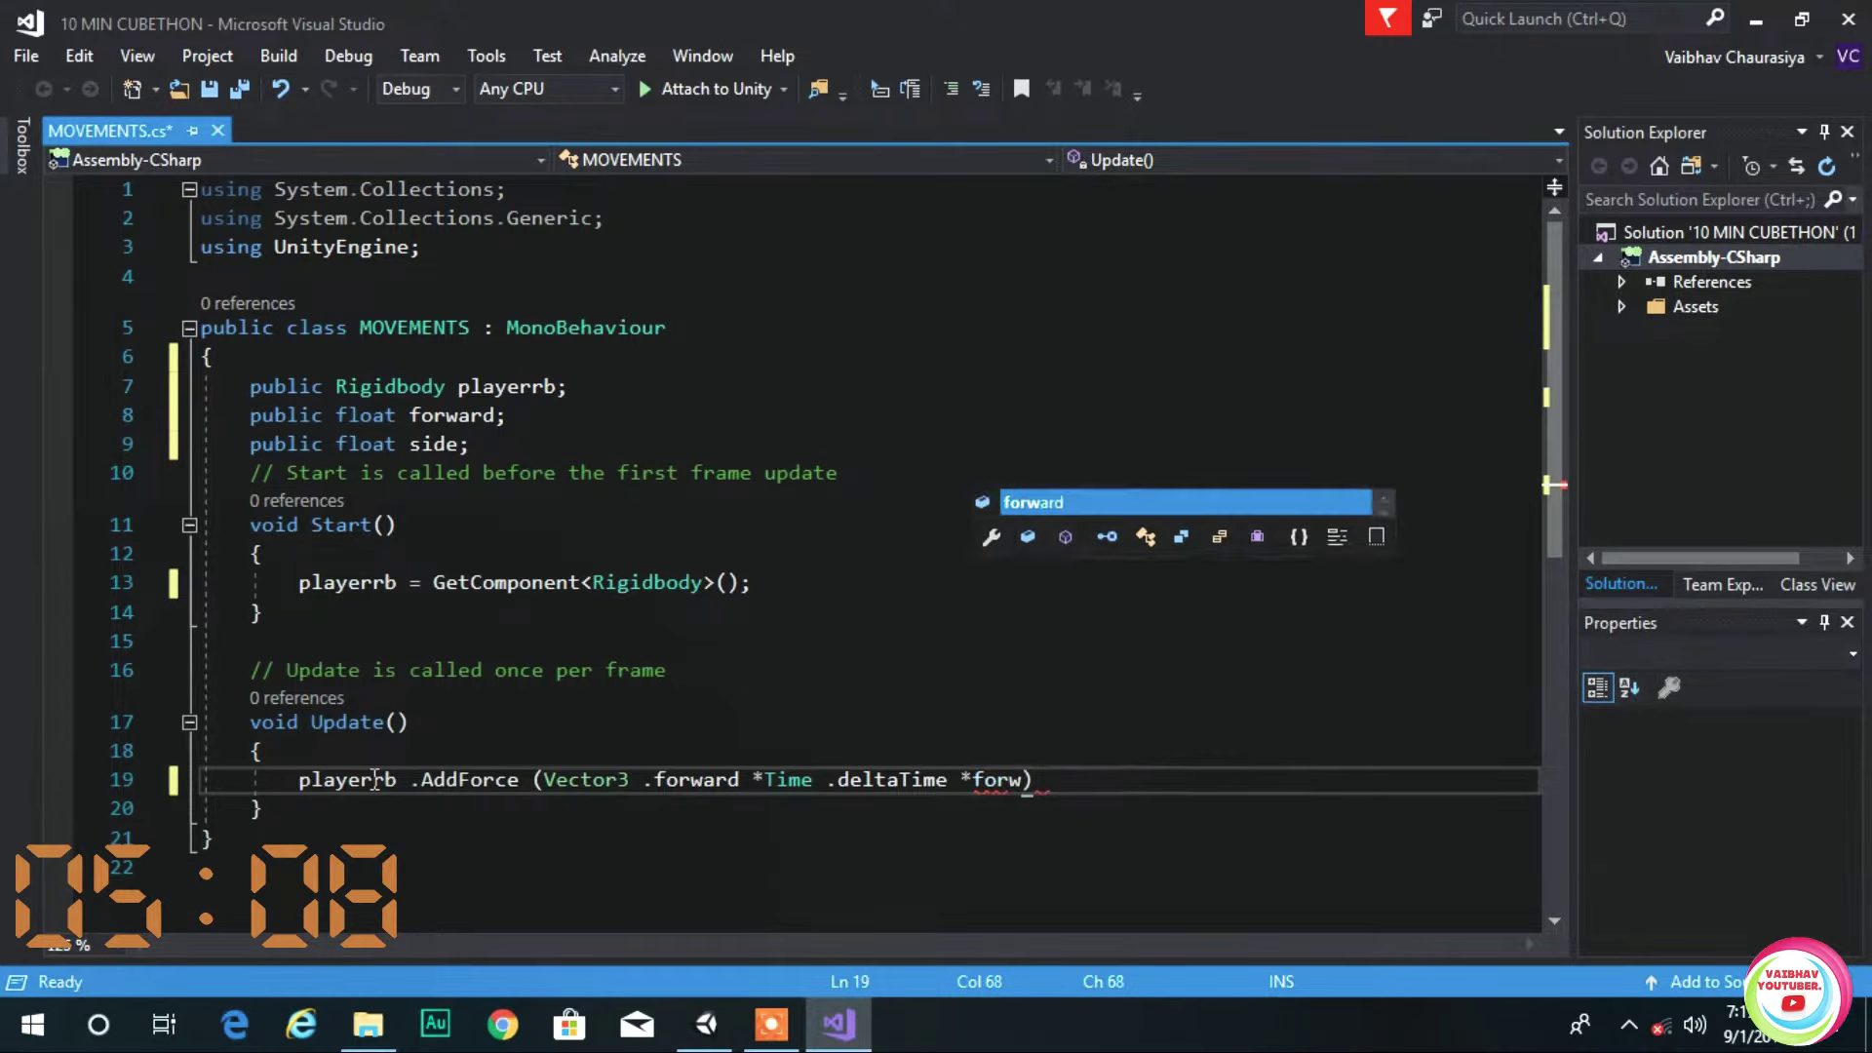
type(");")
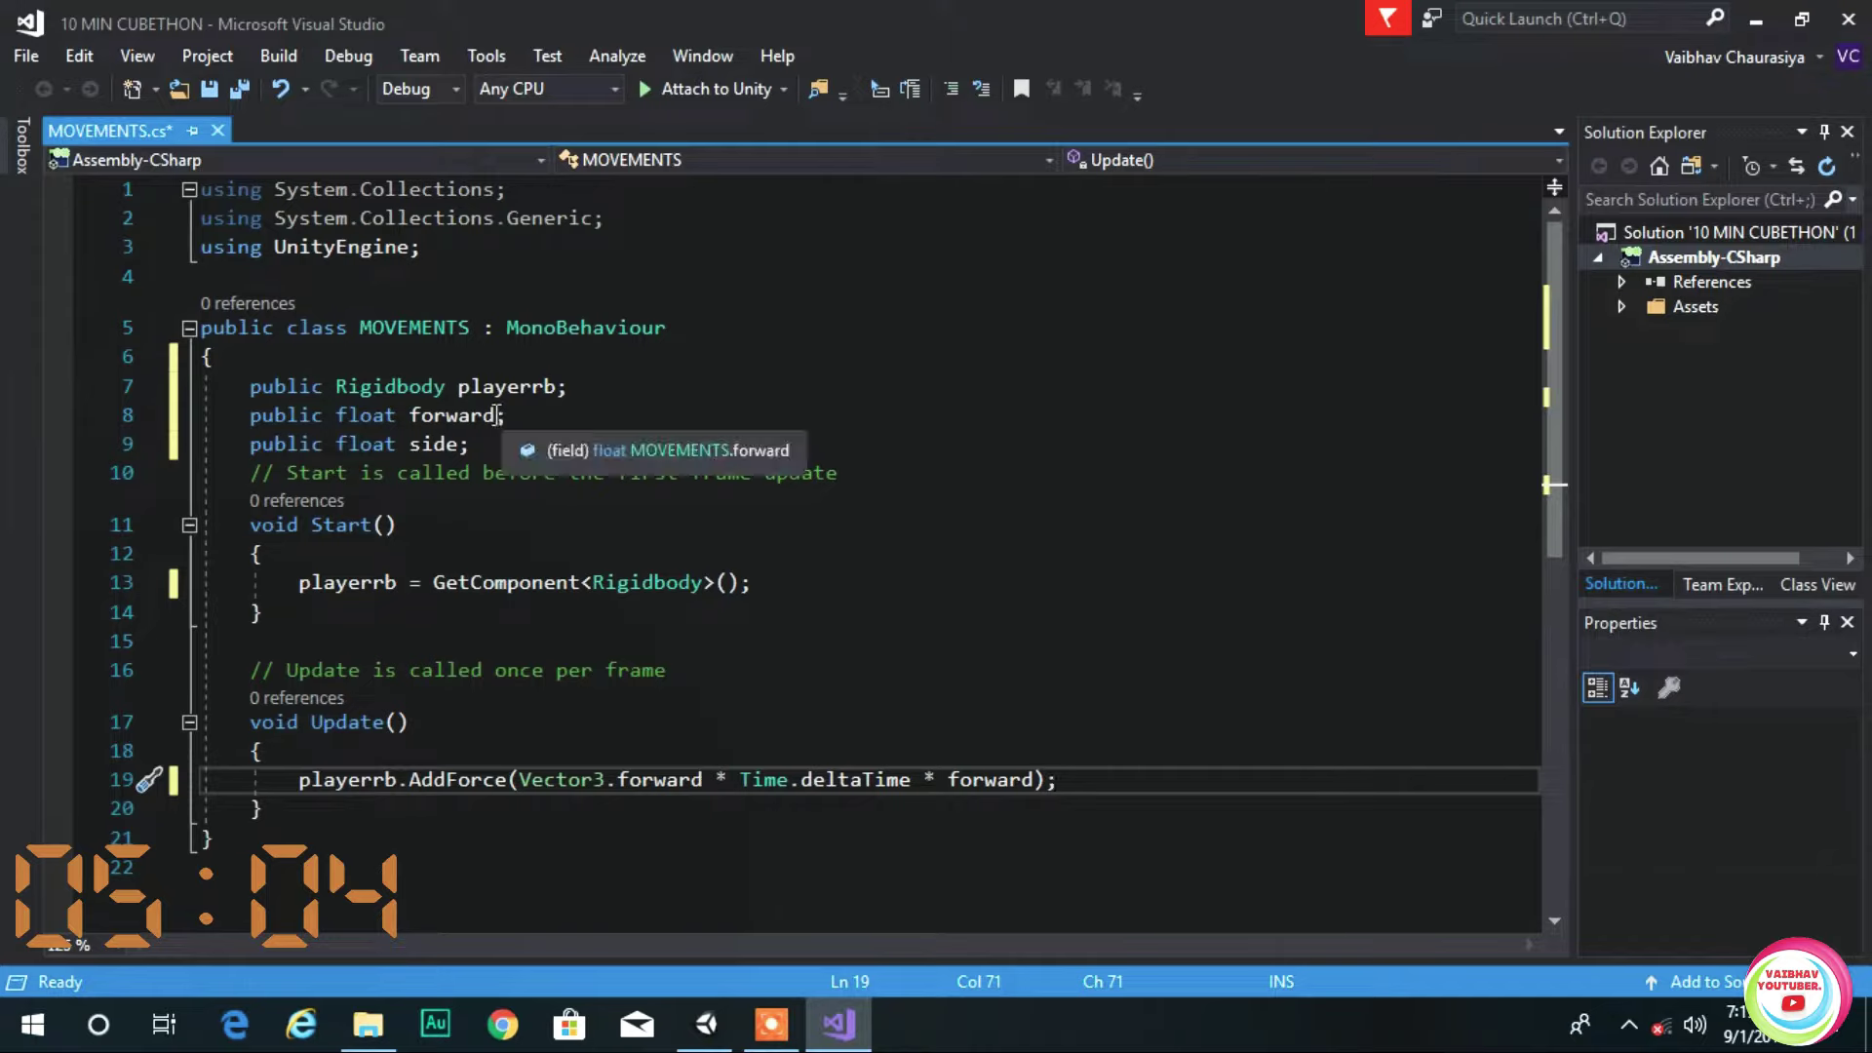
- Give the float fields default values: forward = 2000f and side = 1000f
left_click(497, 418)
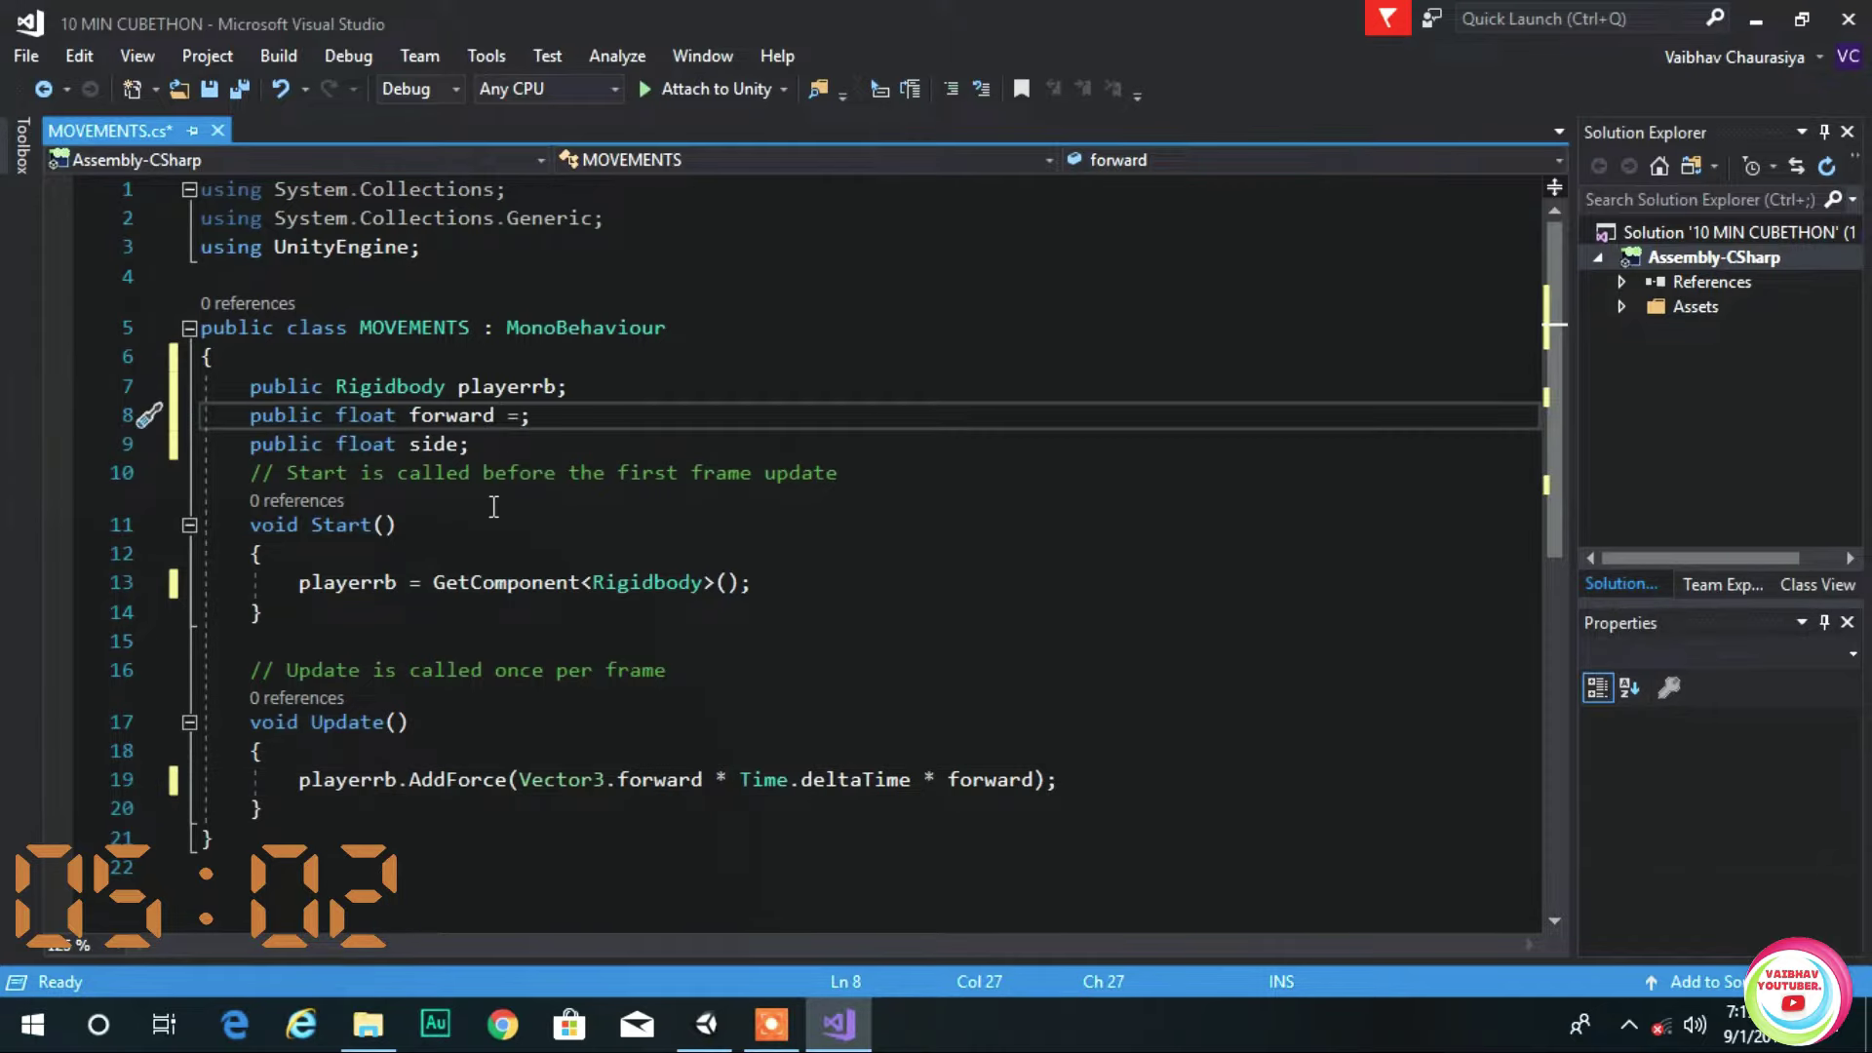
type("=200")
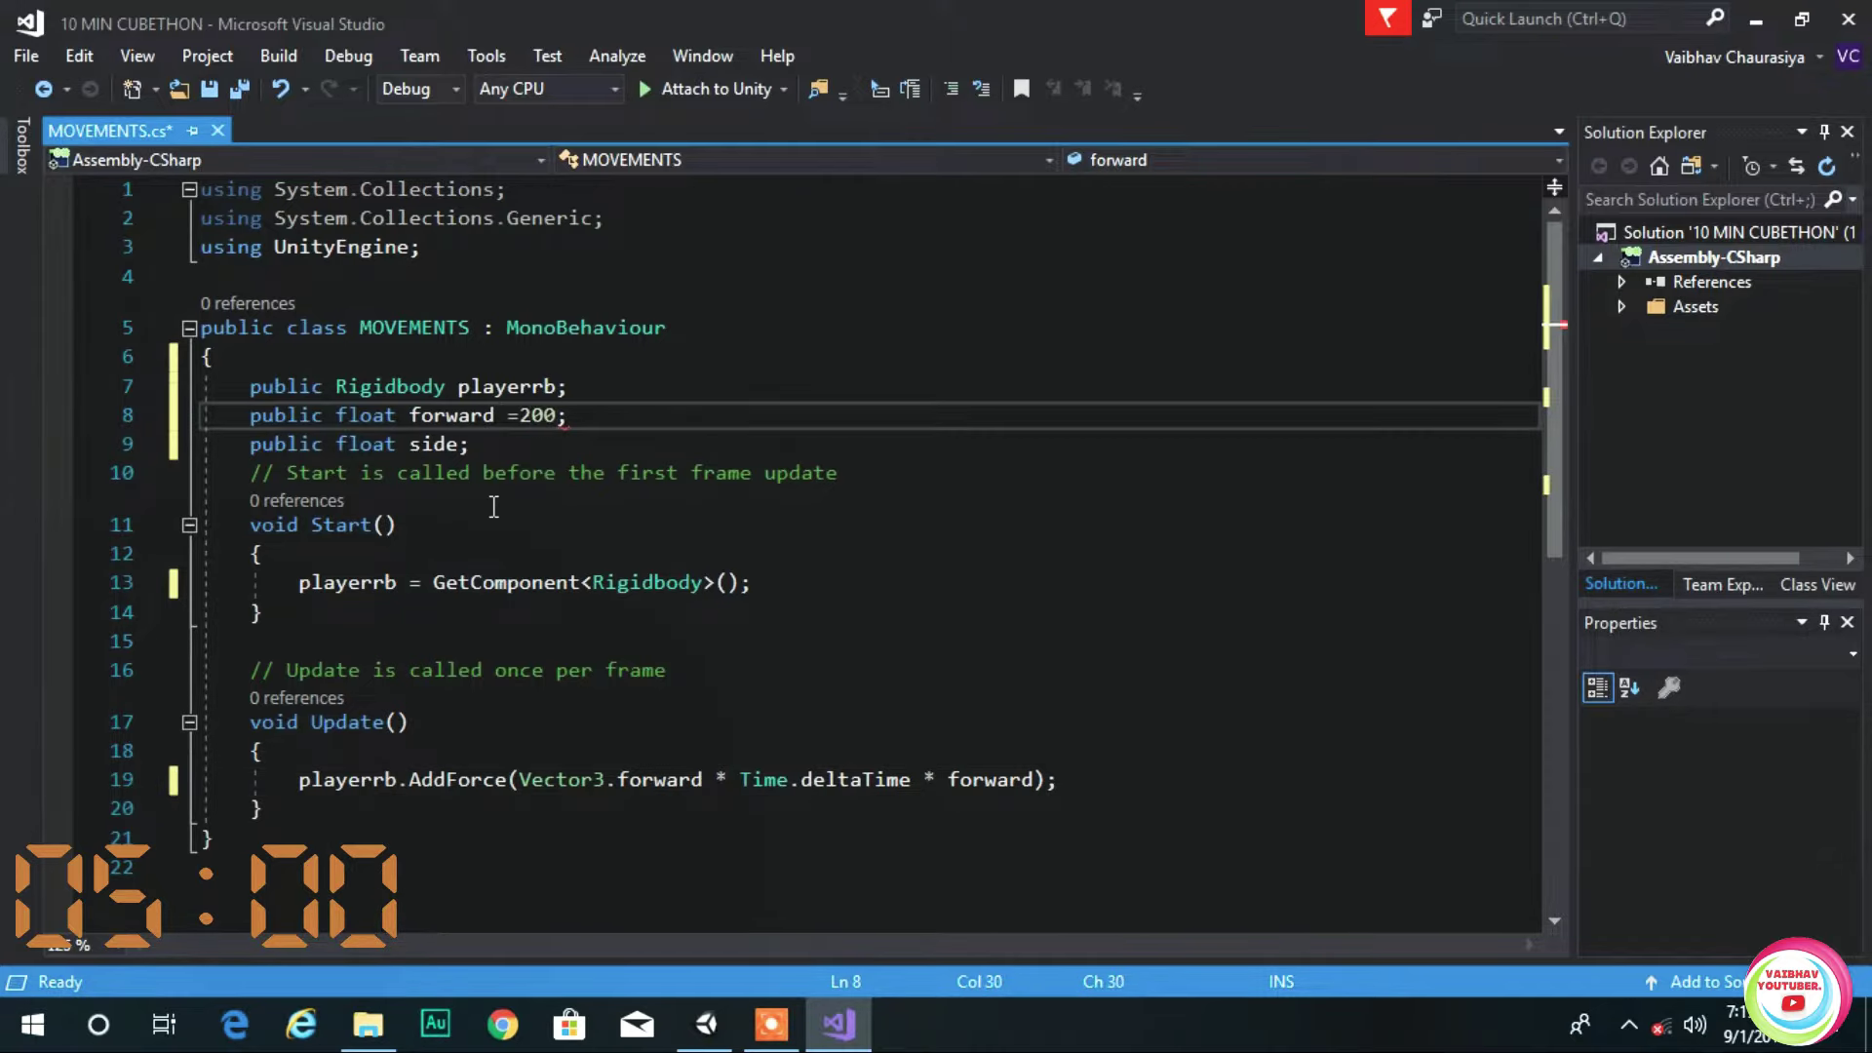
type("0")
type("f")
key("Down")
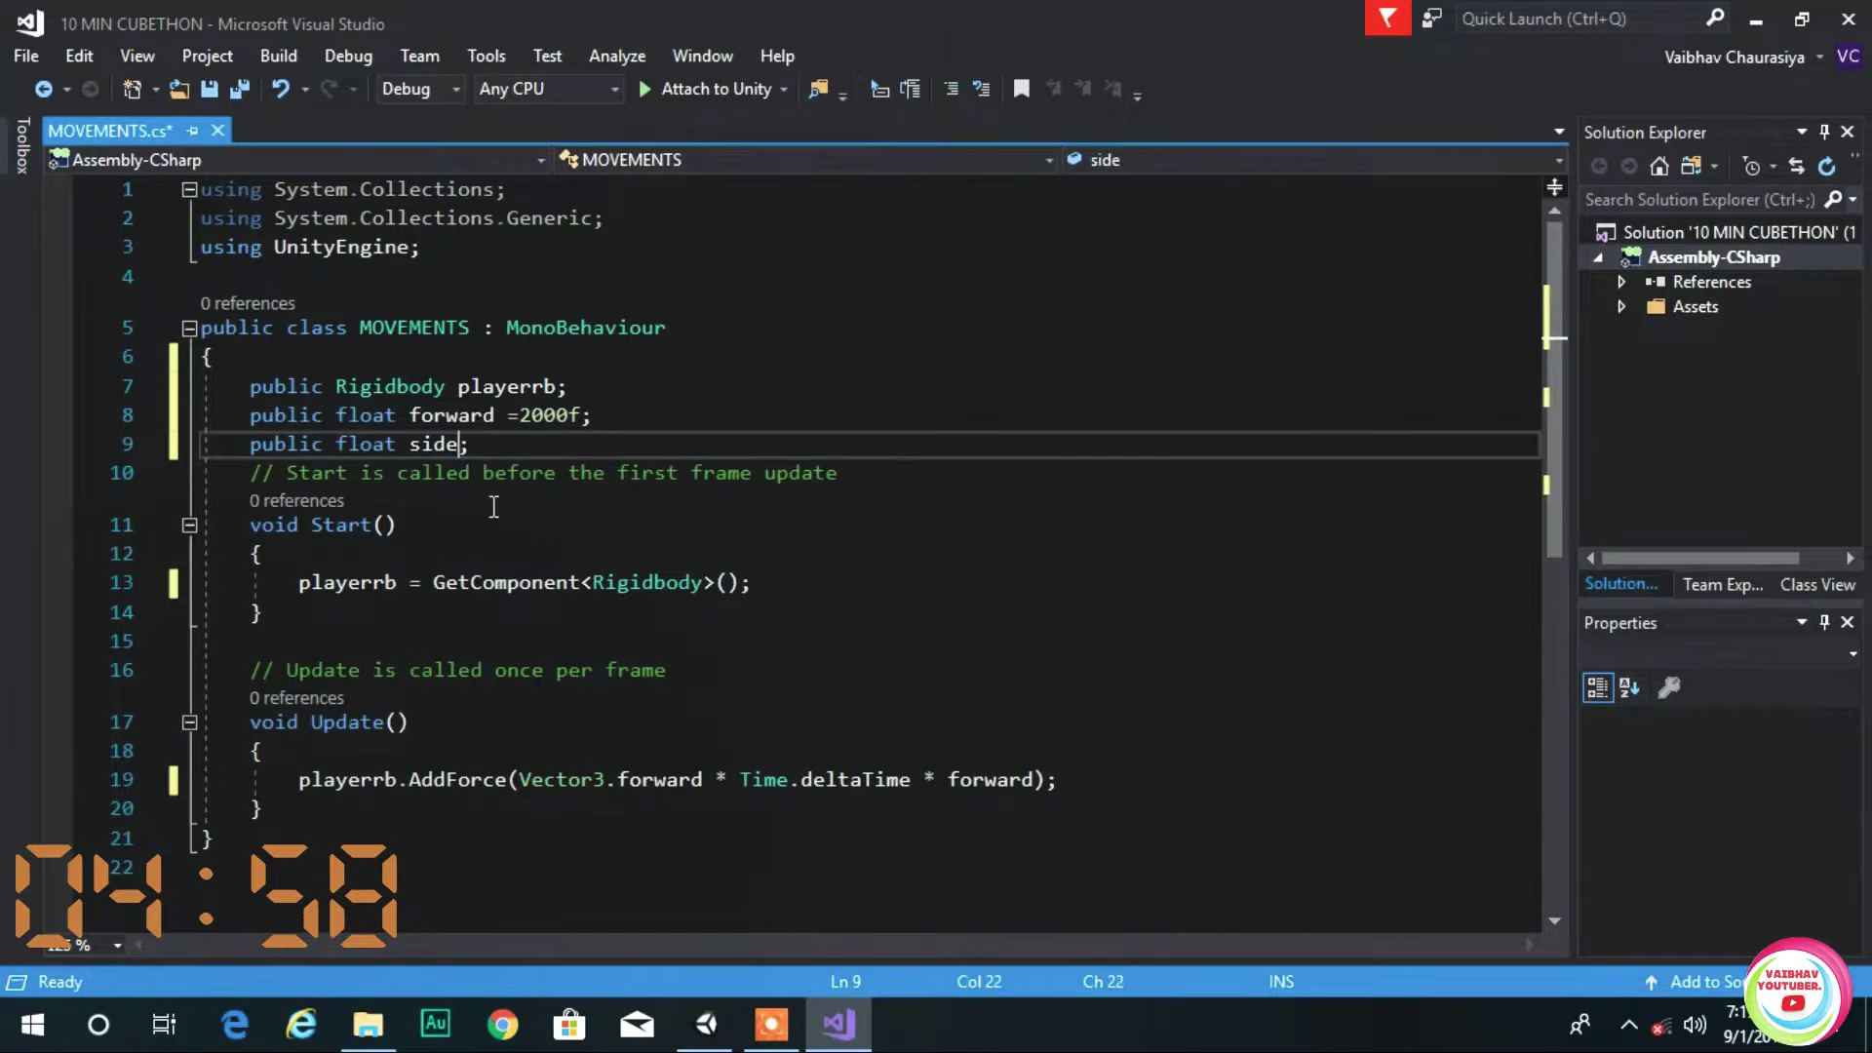
type("=1000f")
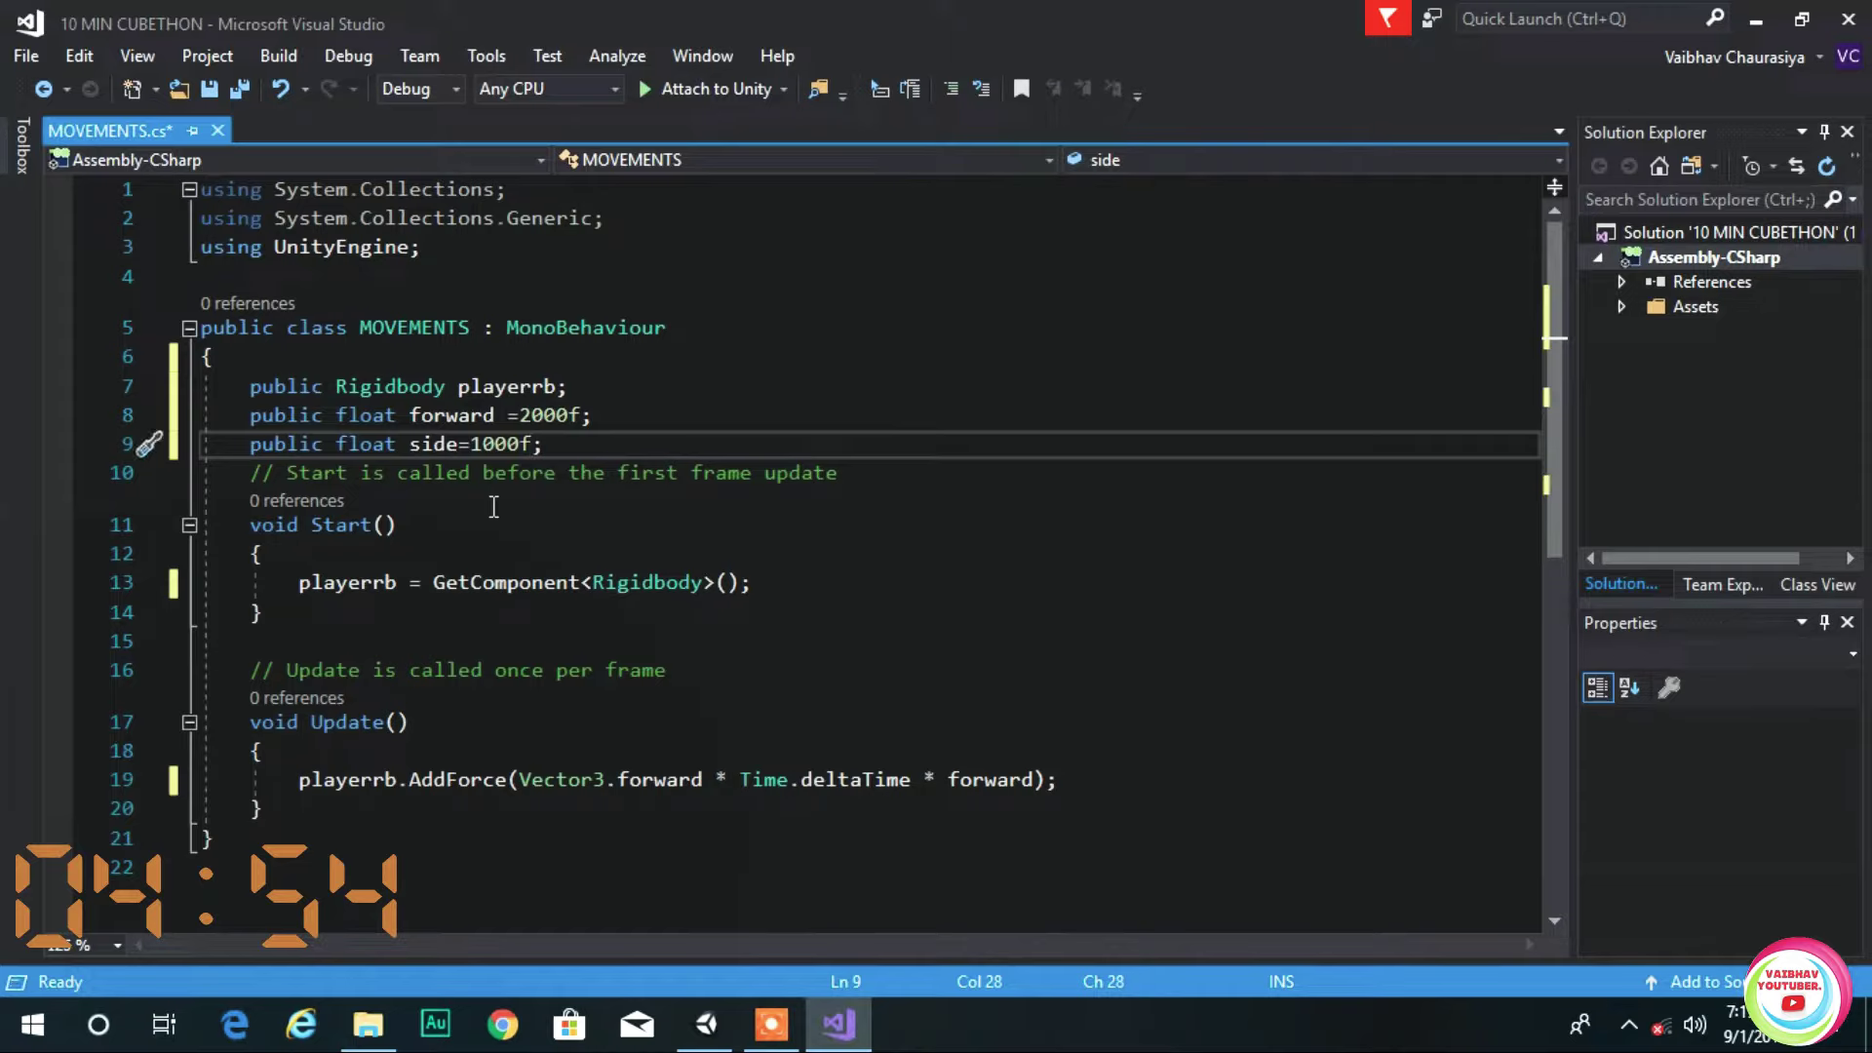
- Below the forward force line in Update(), add an if (Input.GetKey("a")) statement with an empty braces block
left_click(1072, 782)
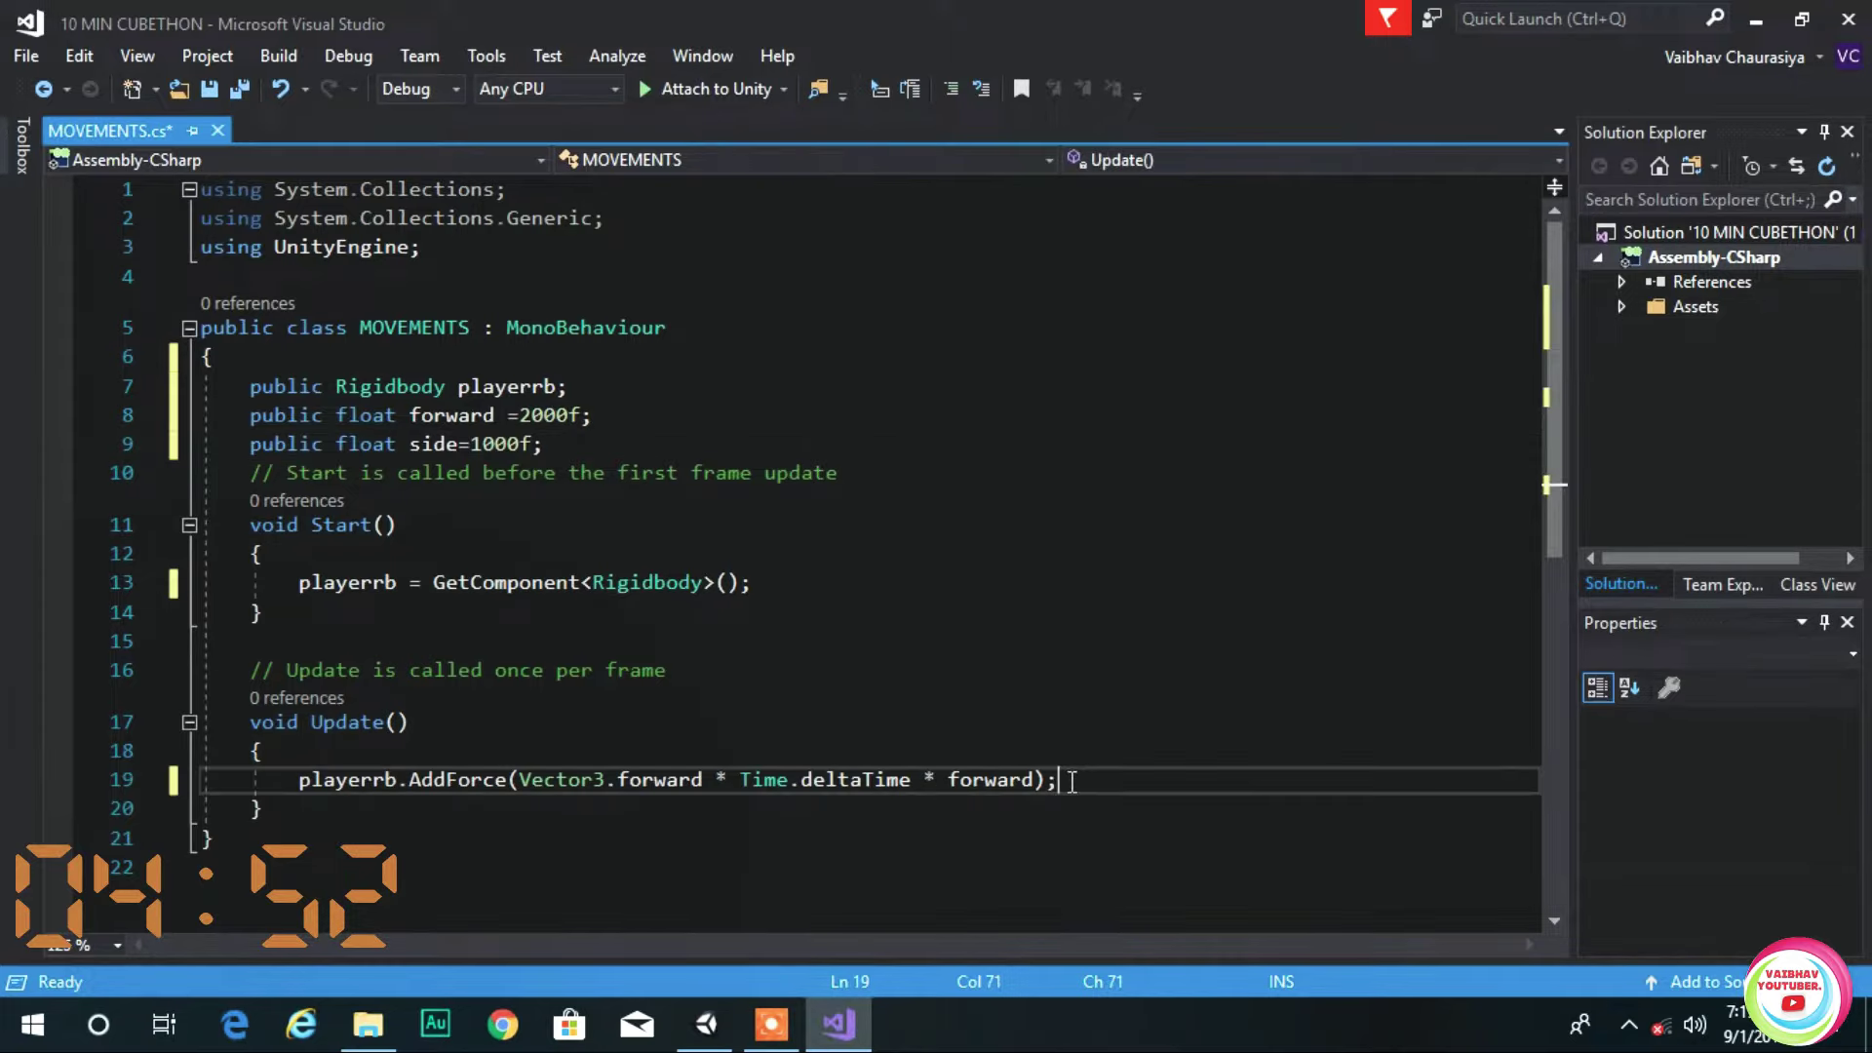
key("Return")
type("if")
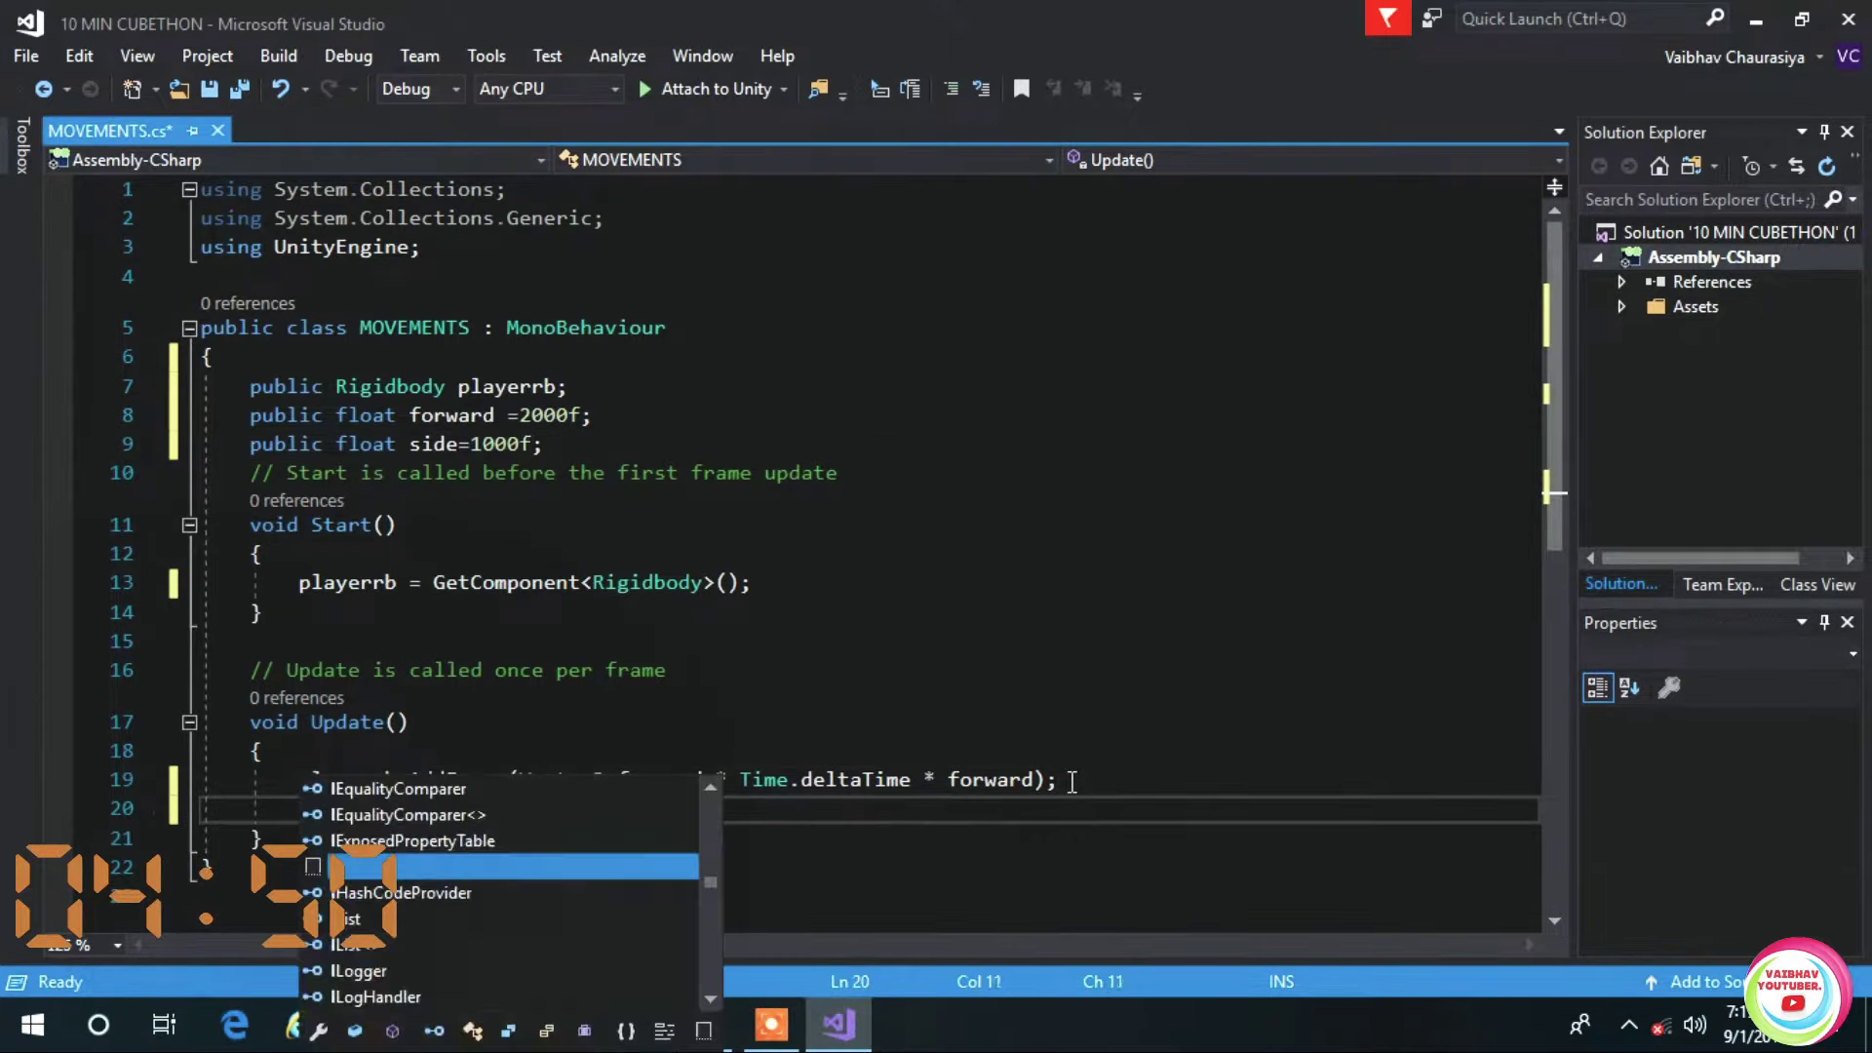
type(" (in")
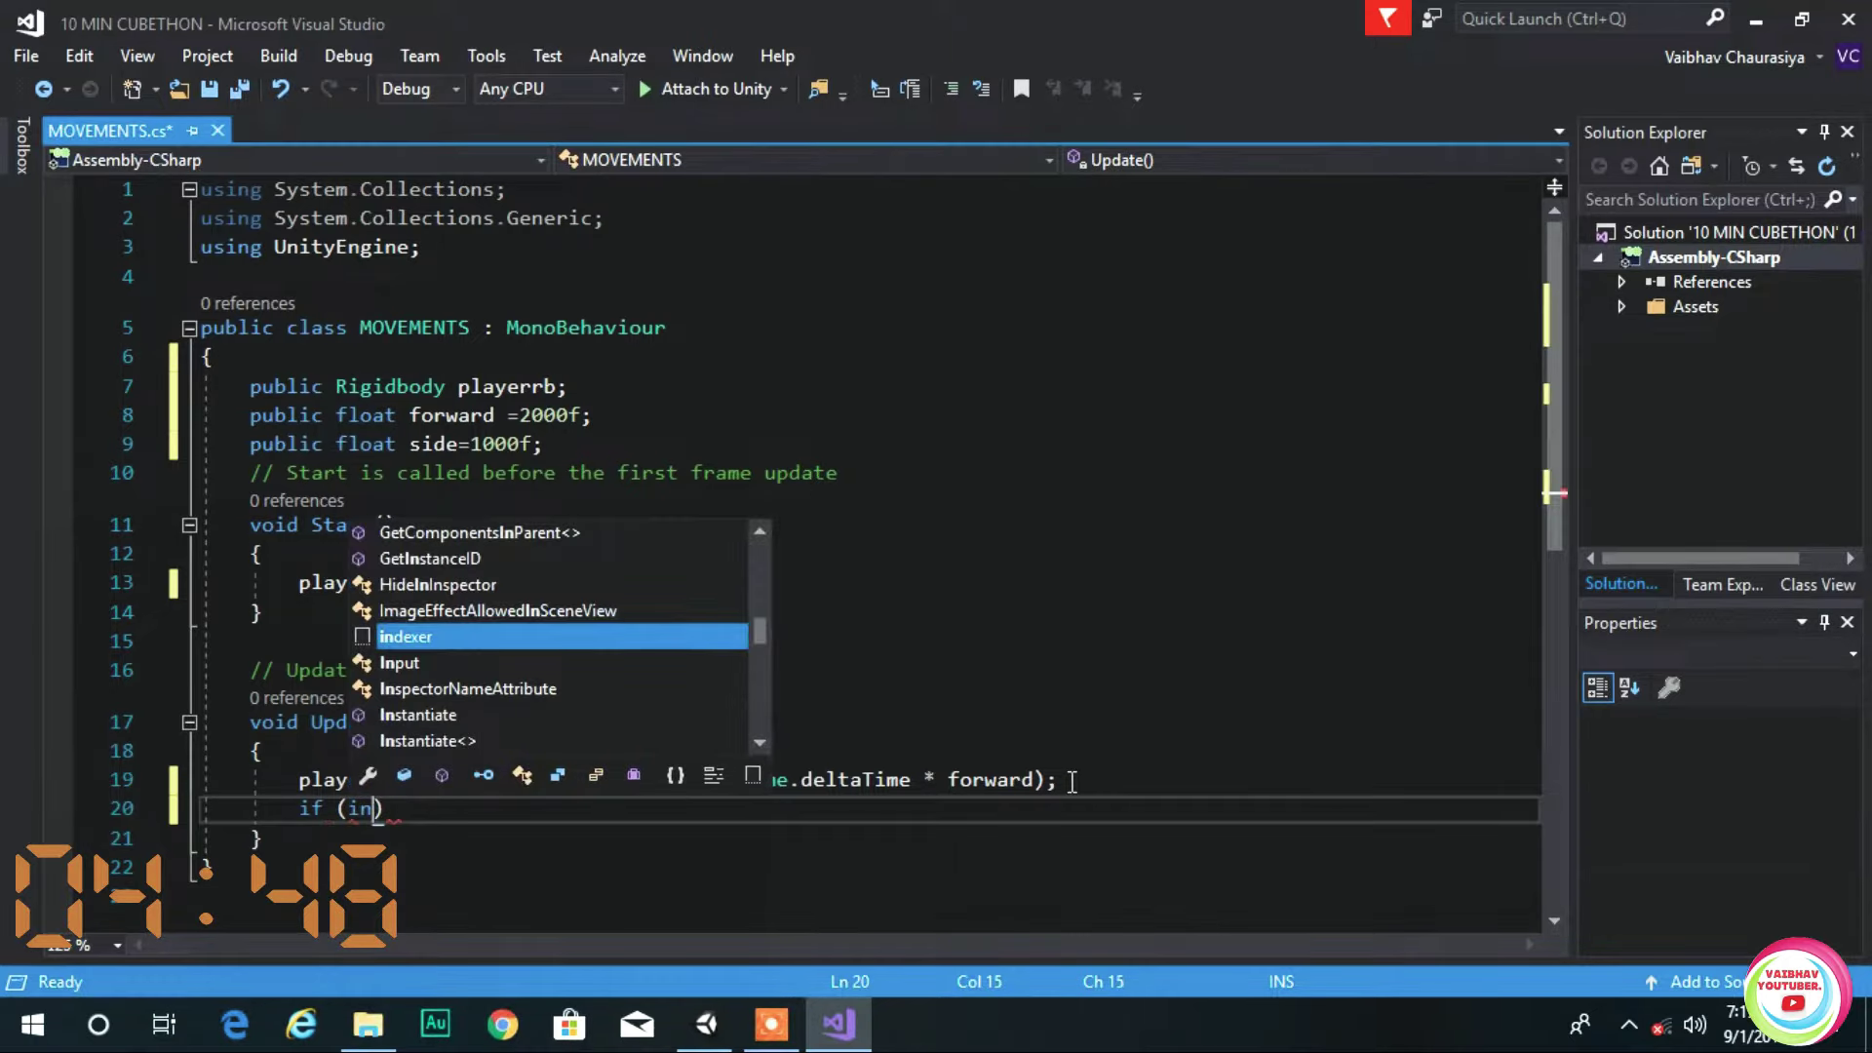
type("put .get")
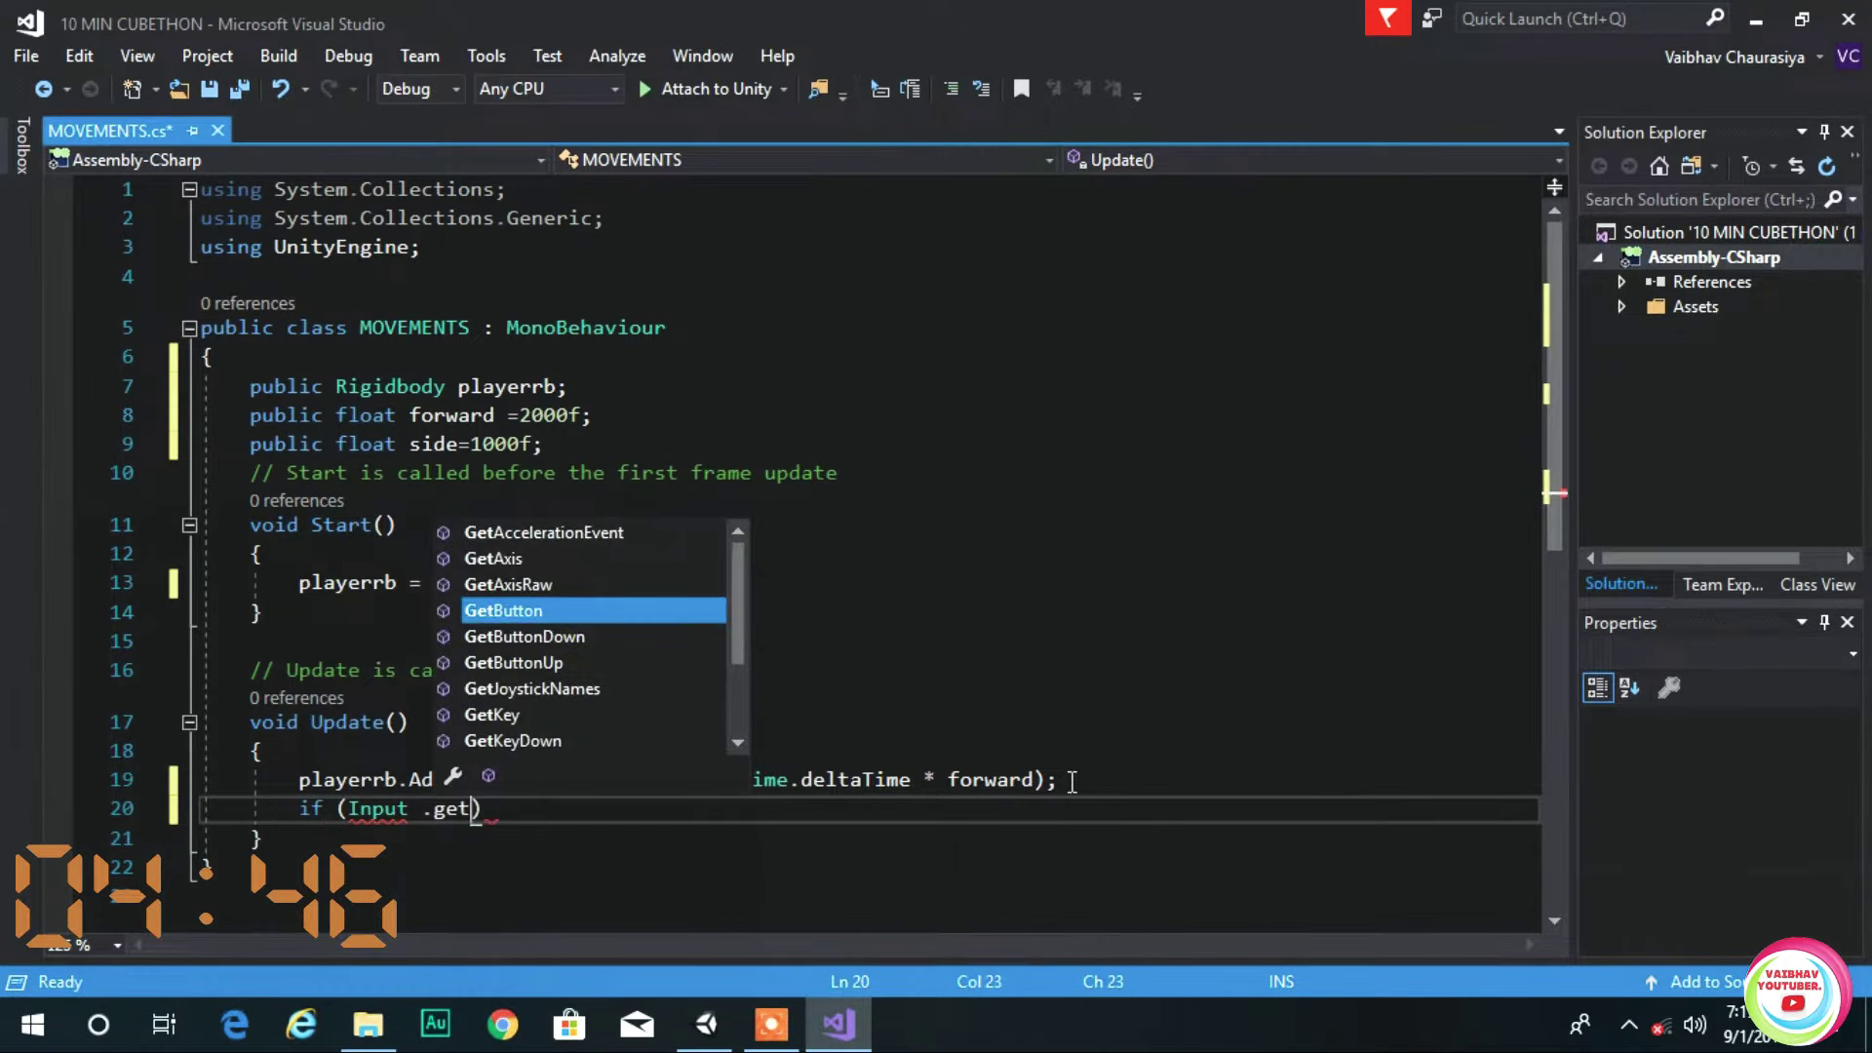
key("Down")
key("Down")
key("Down")
key("Down")
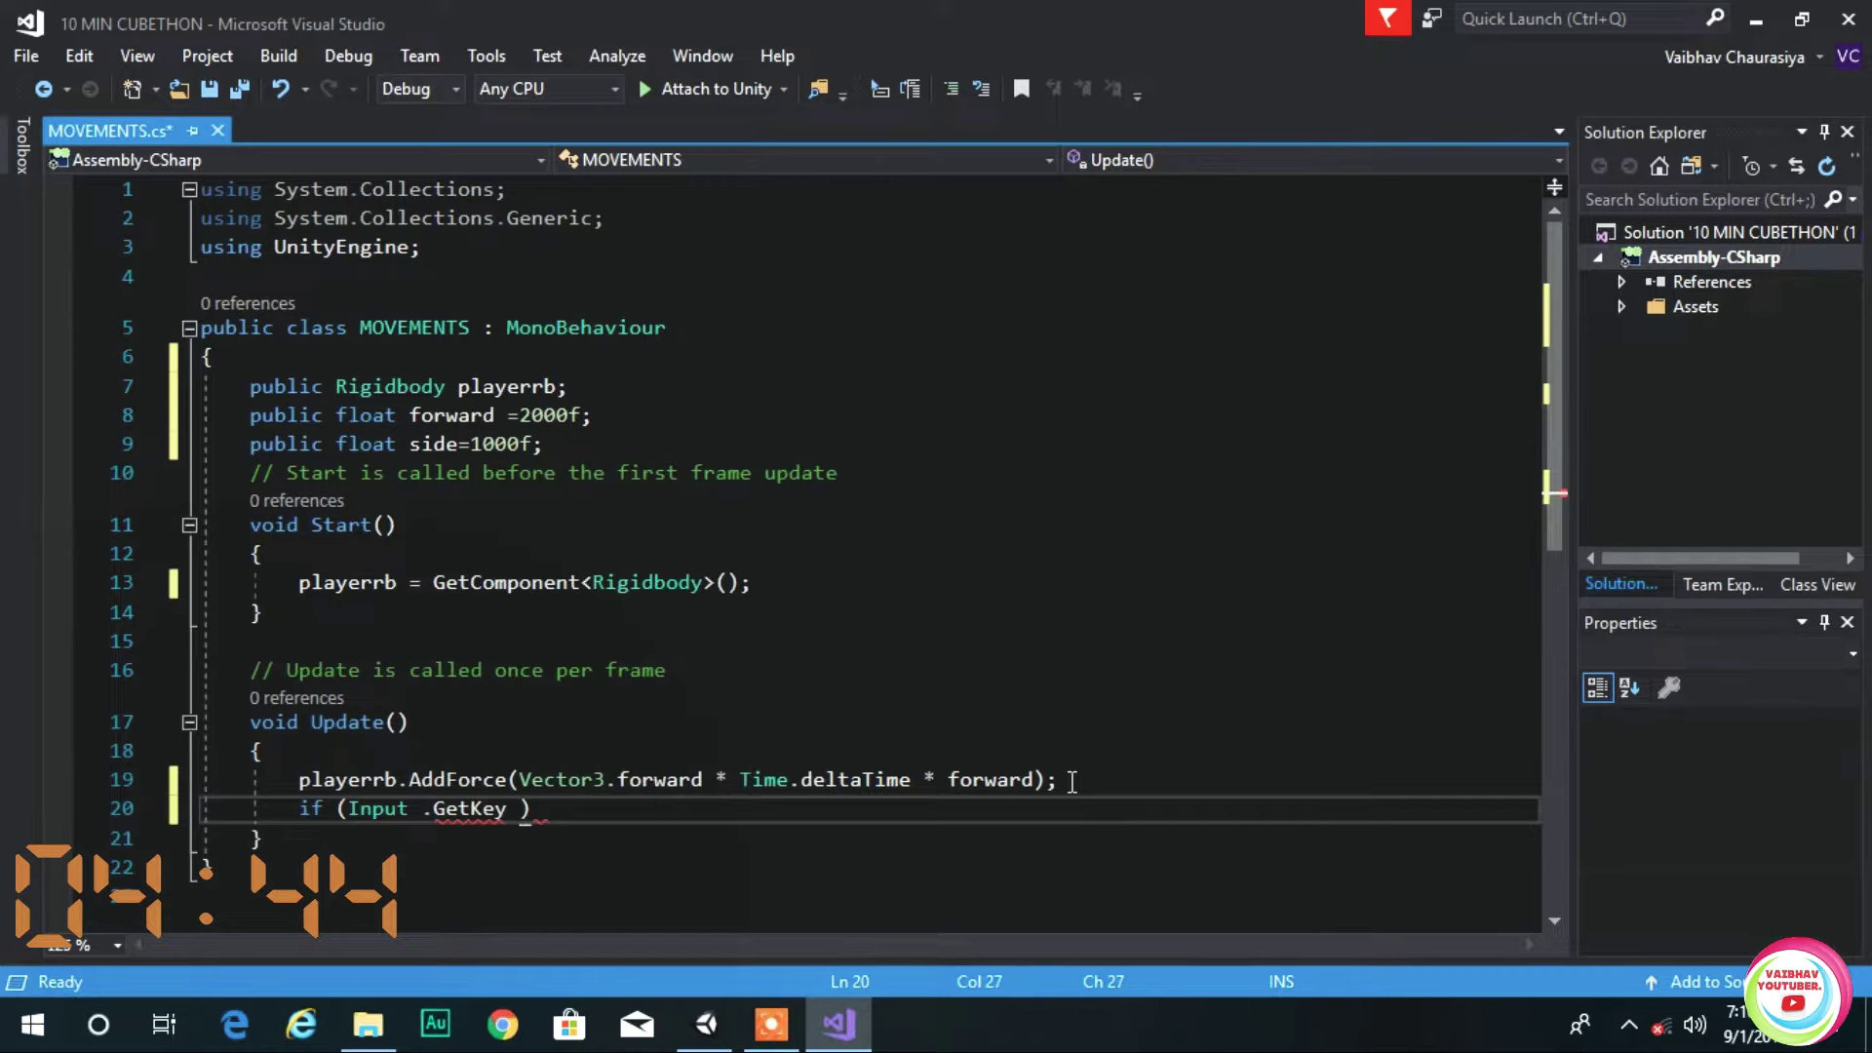
type("(\"a")
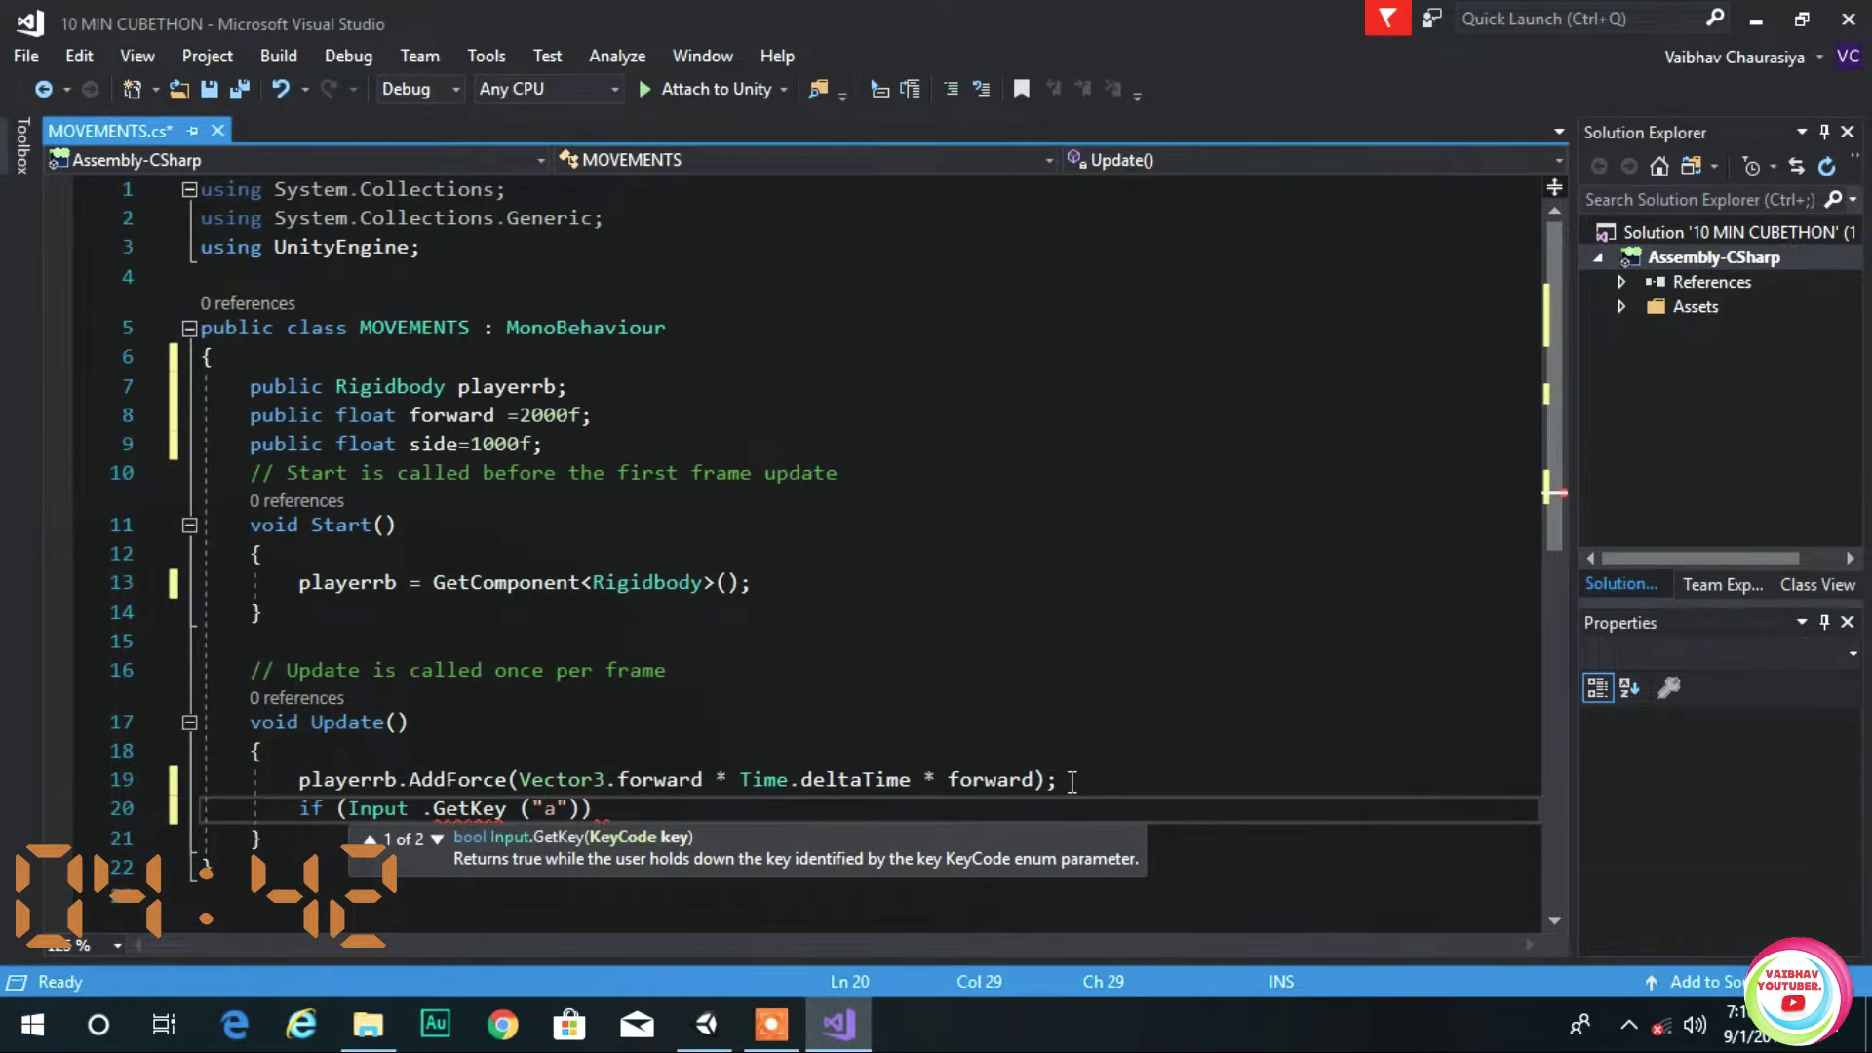
key("Right")
key("Right")
key("Right")
type("{")
key("Return")
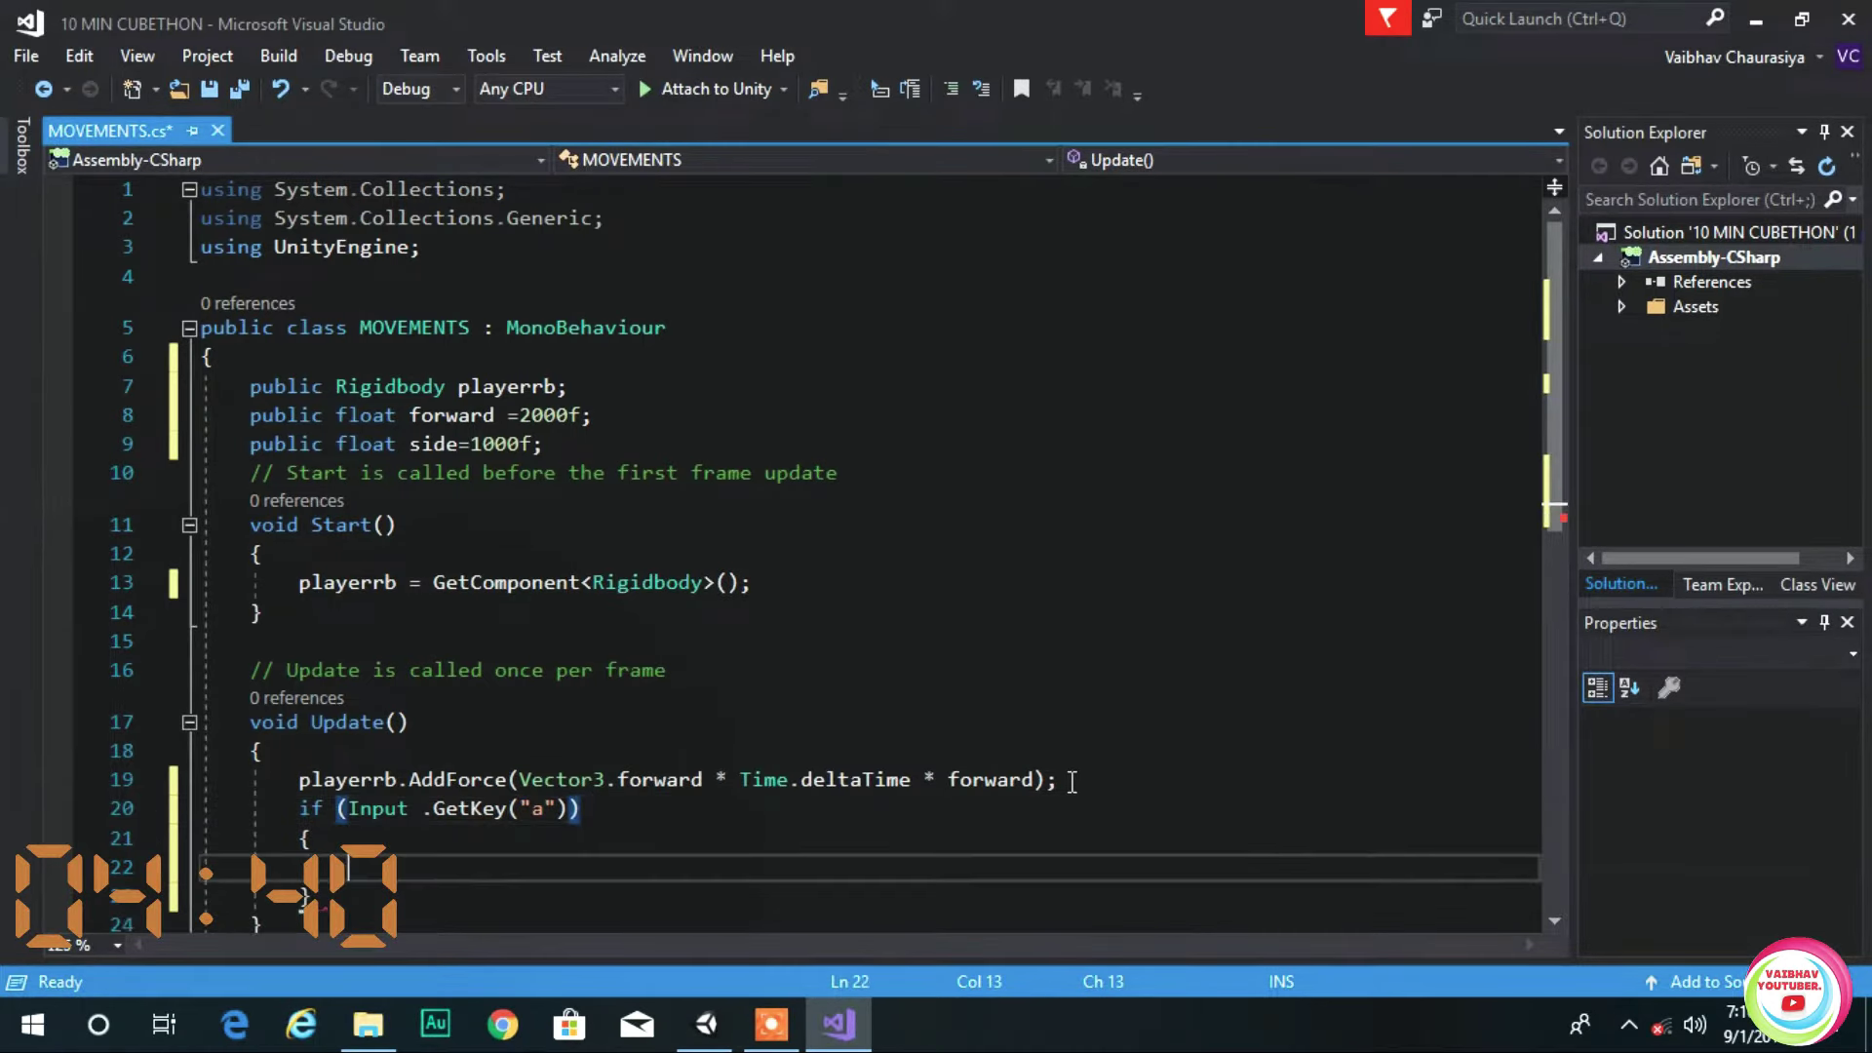
- Inside the "a" key block, write playerrb.AddForce(Vector3.left * Time.deltaTime * side);
type("player")
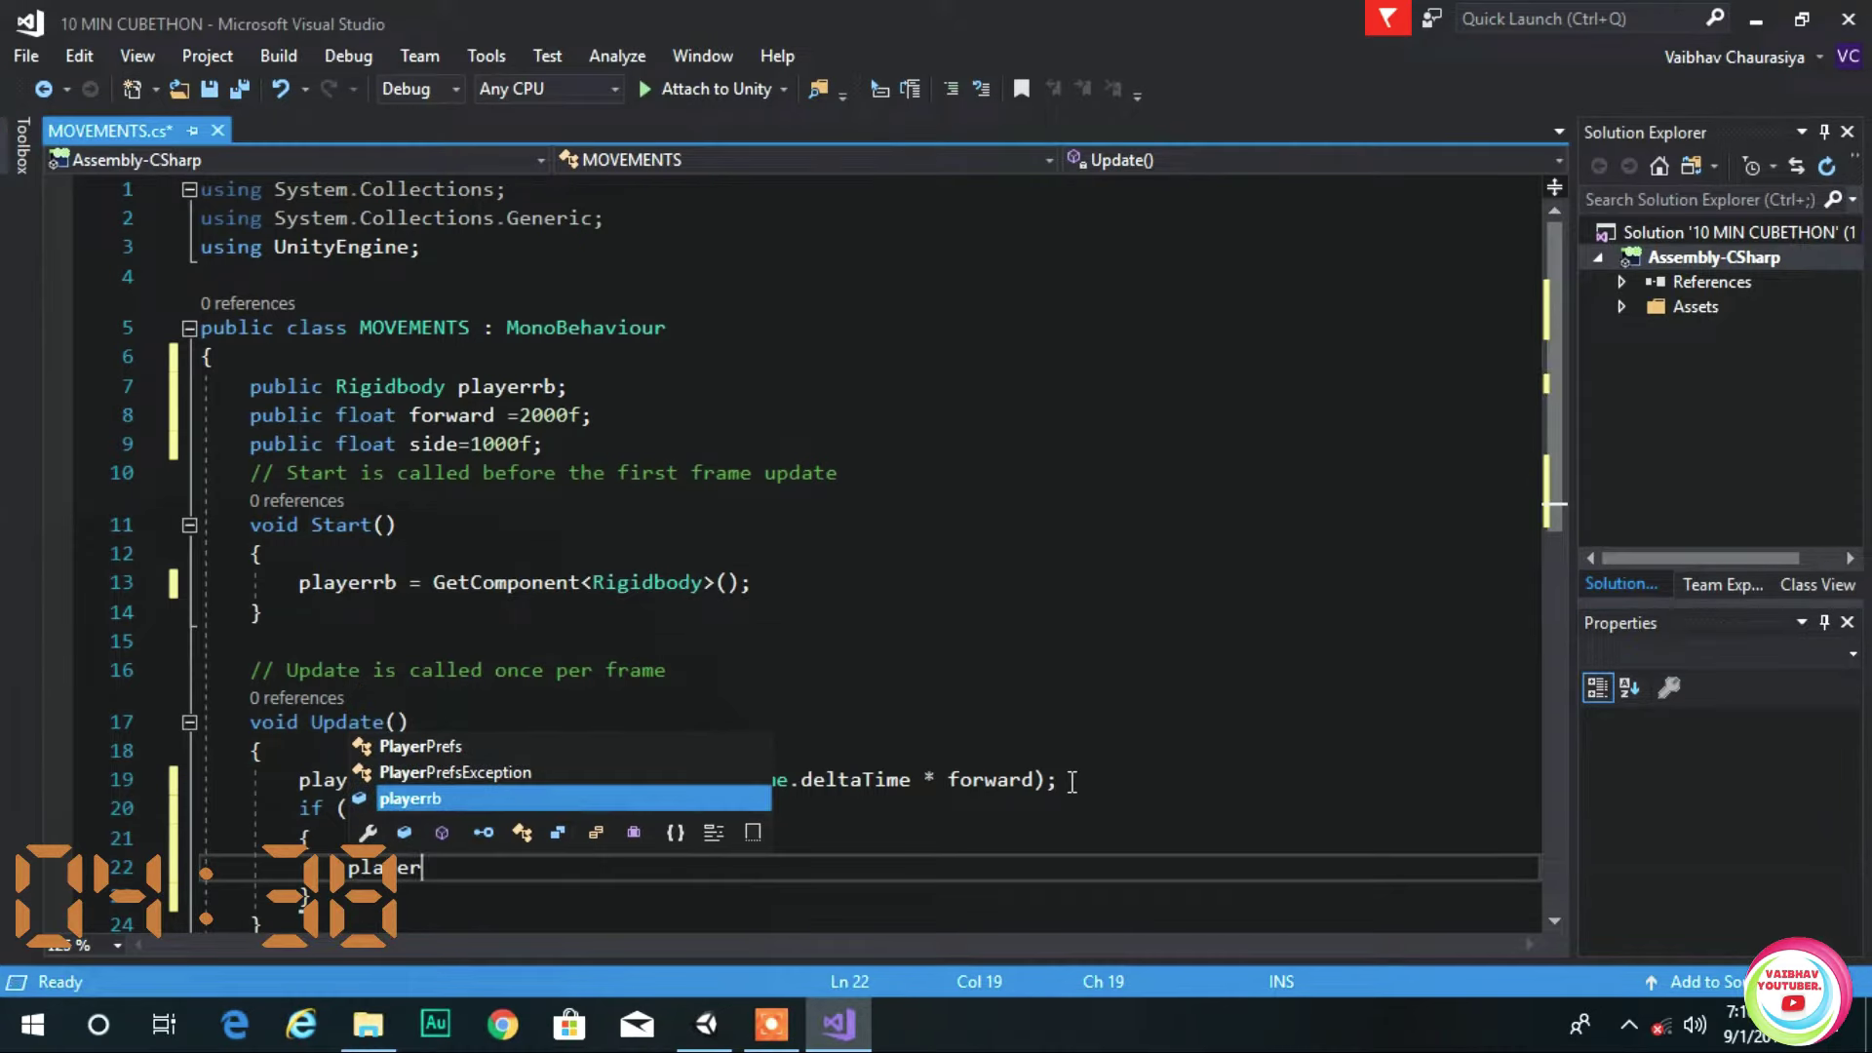
type("rb .AddForce ")
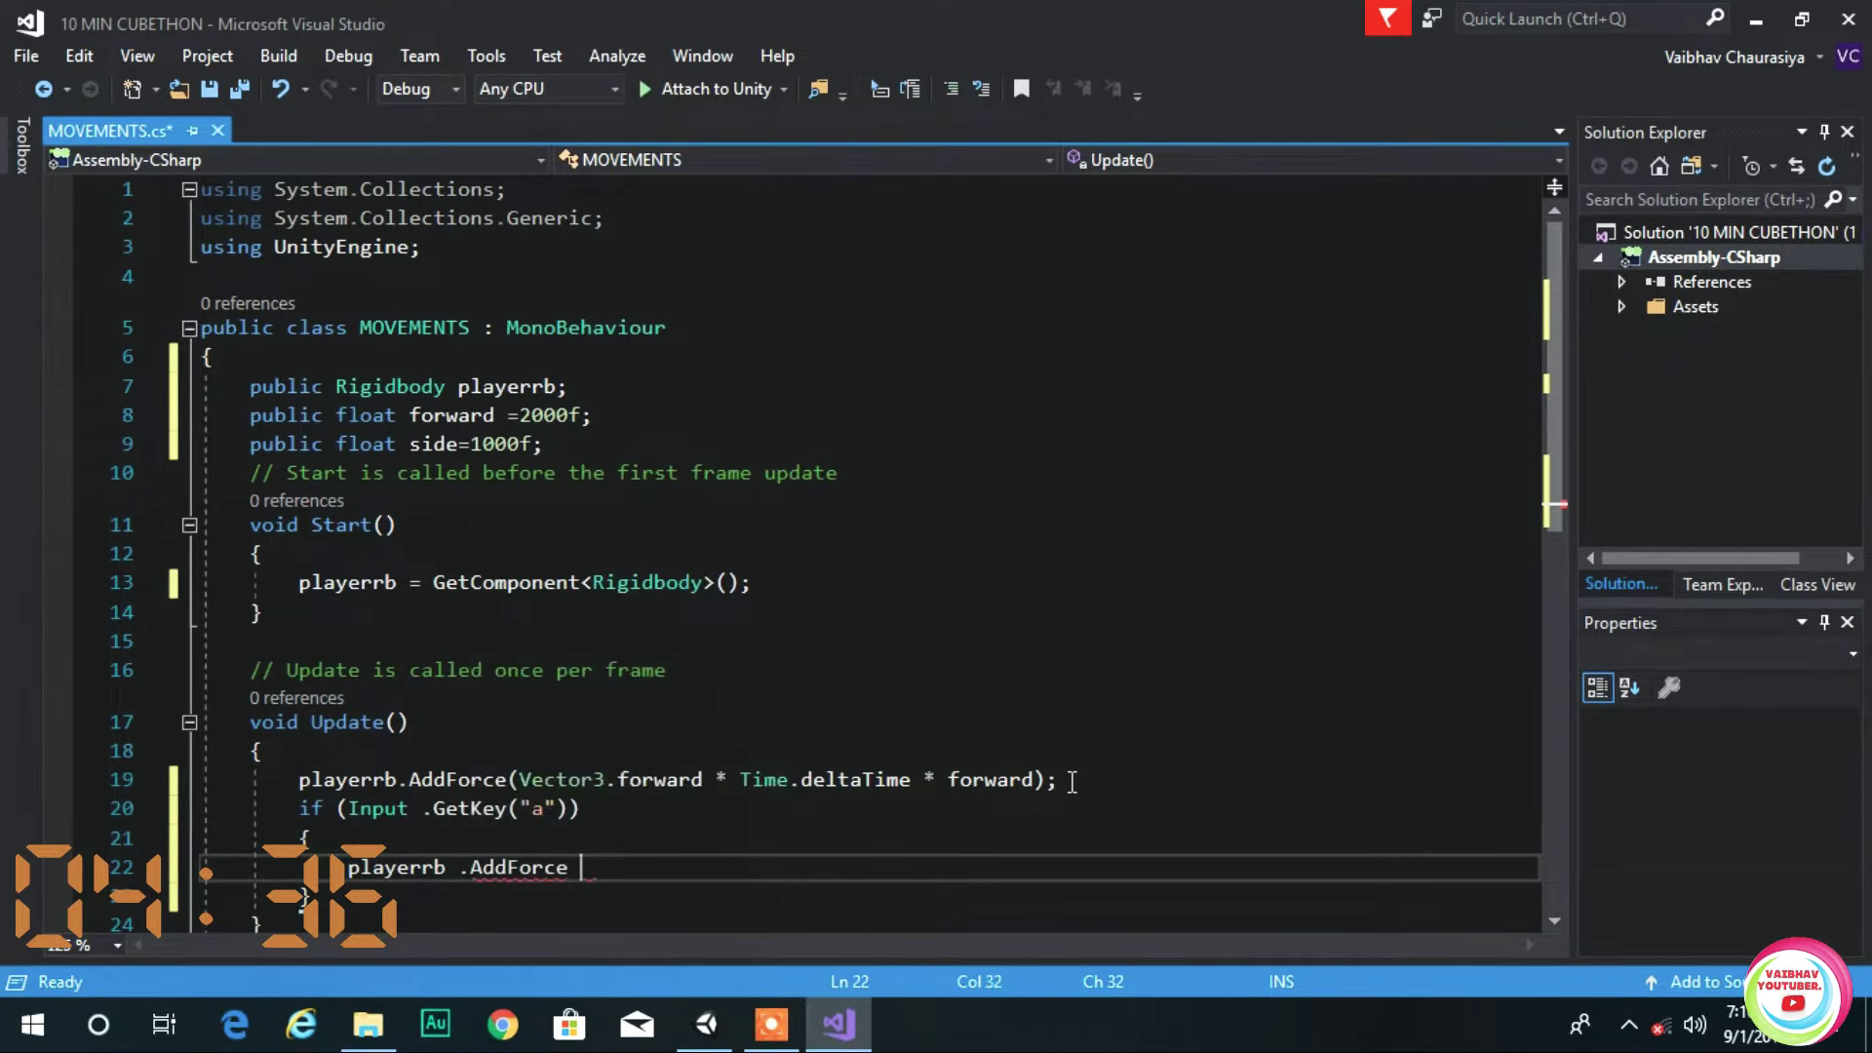
type("(Vector3 ")
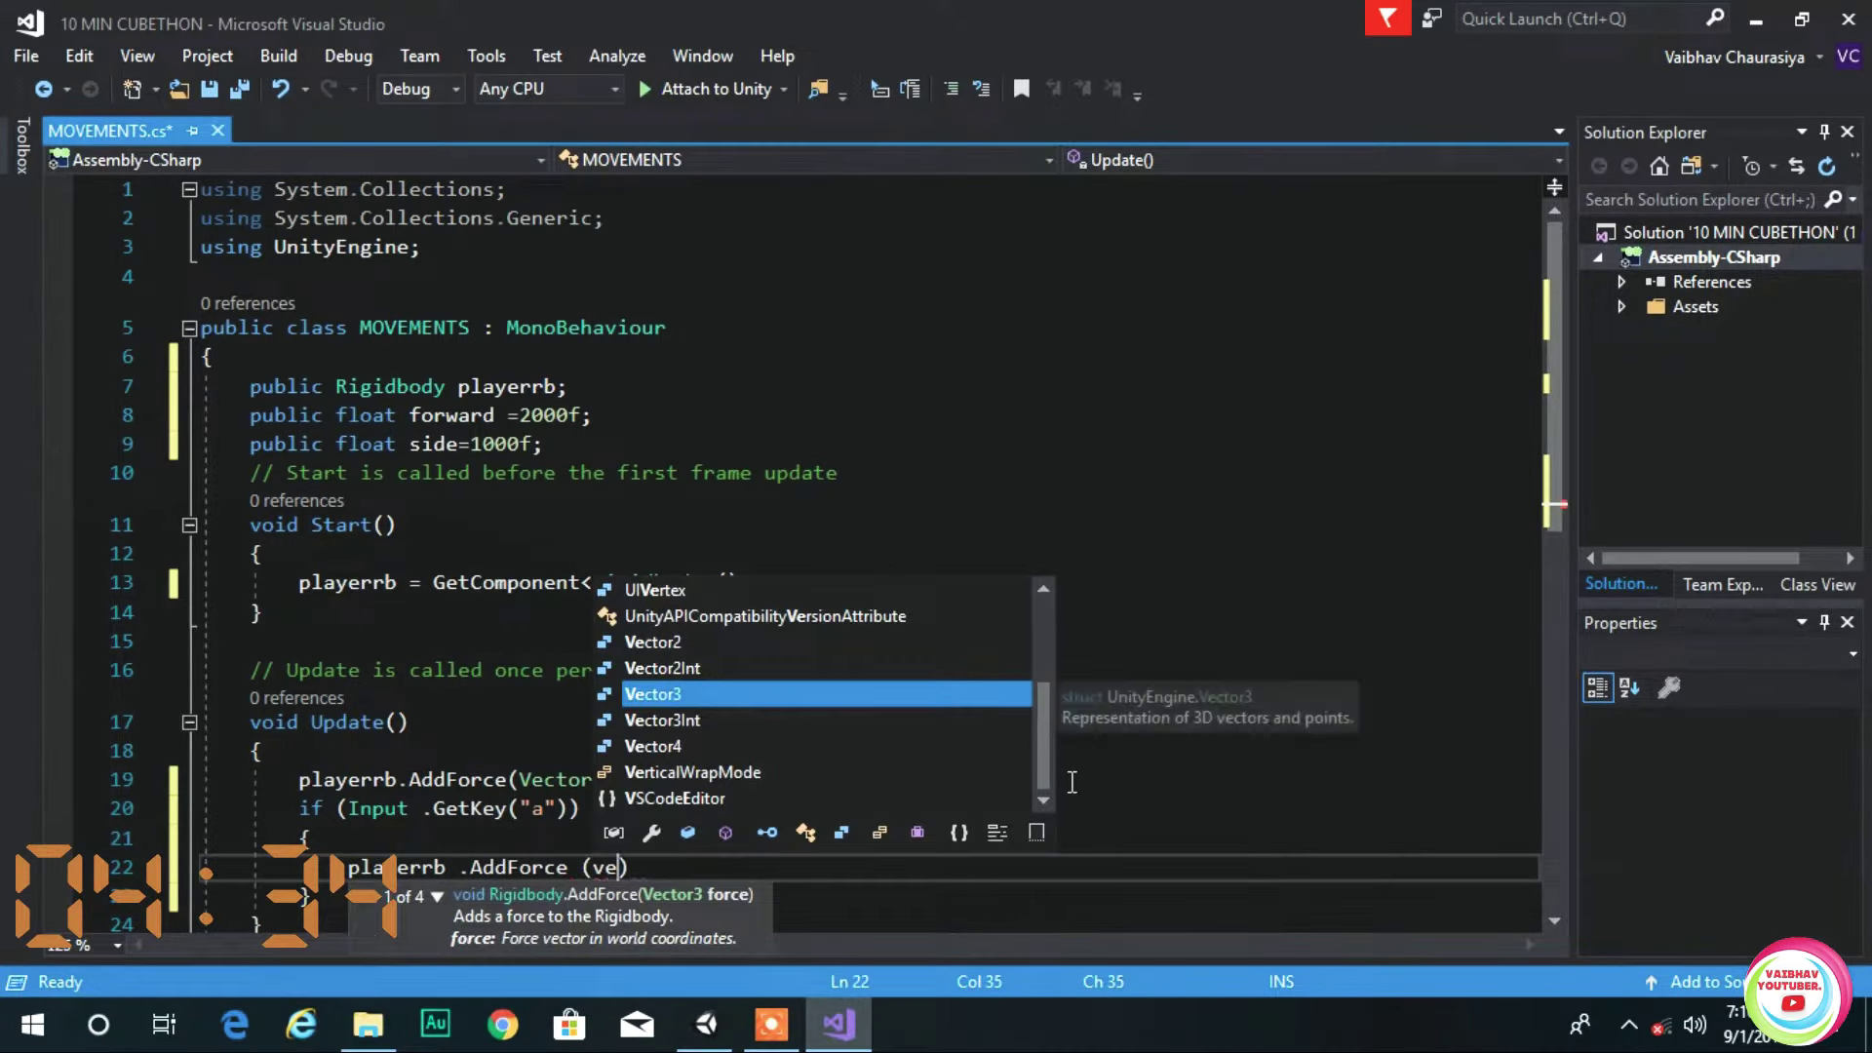
type(".")
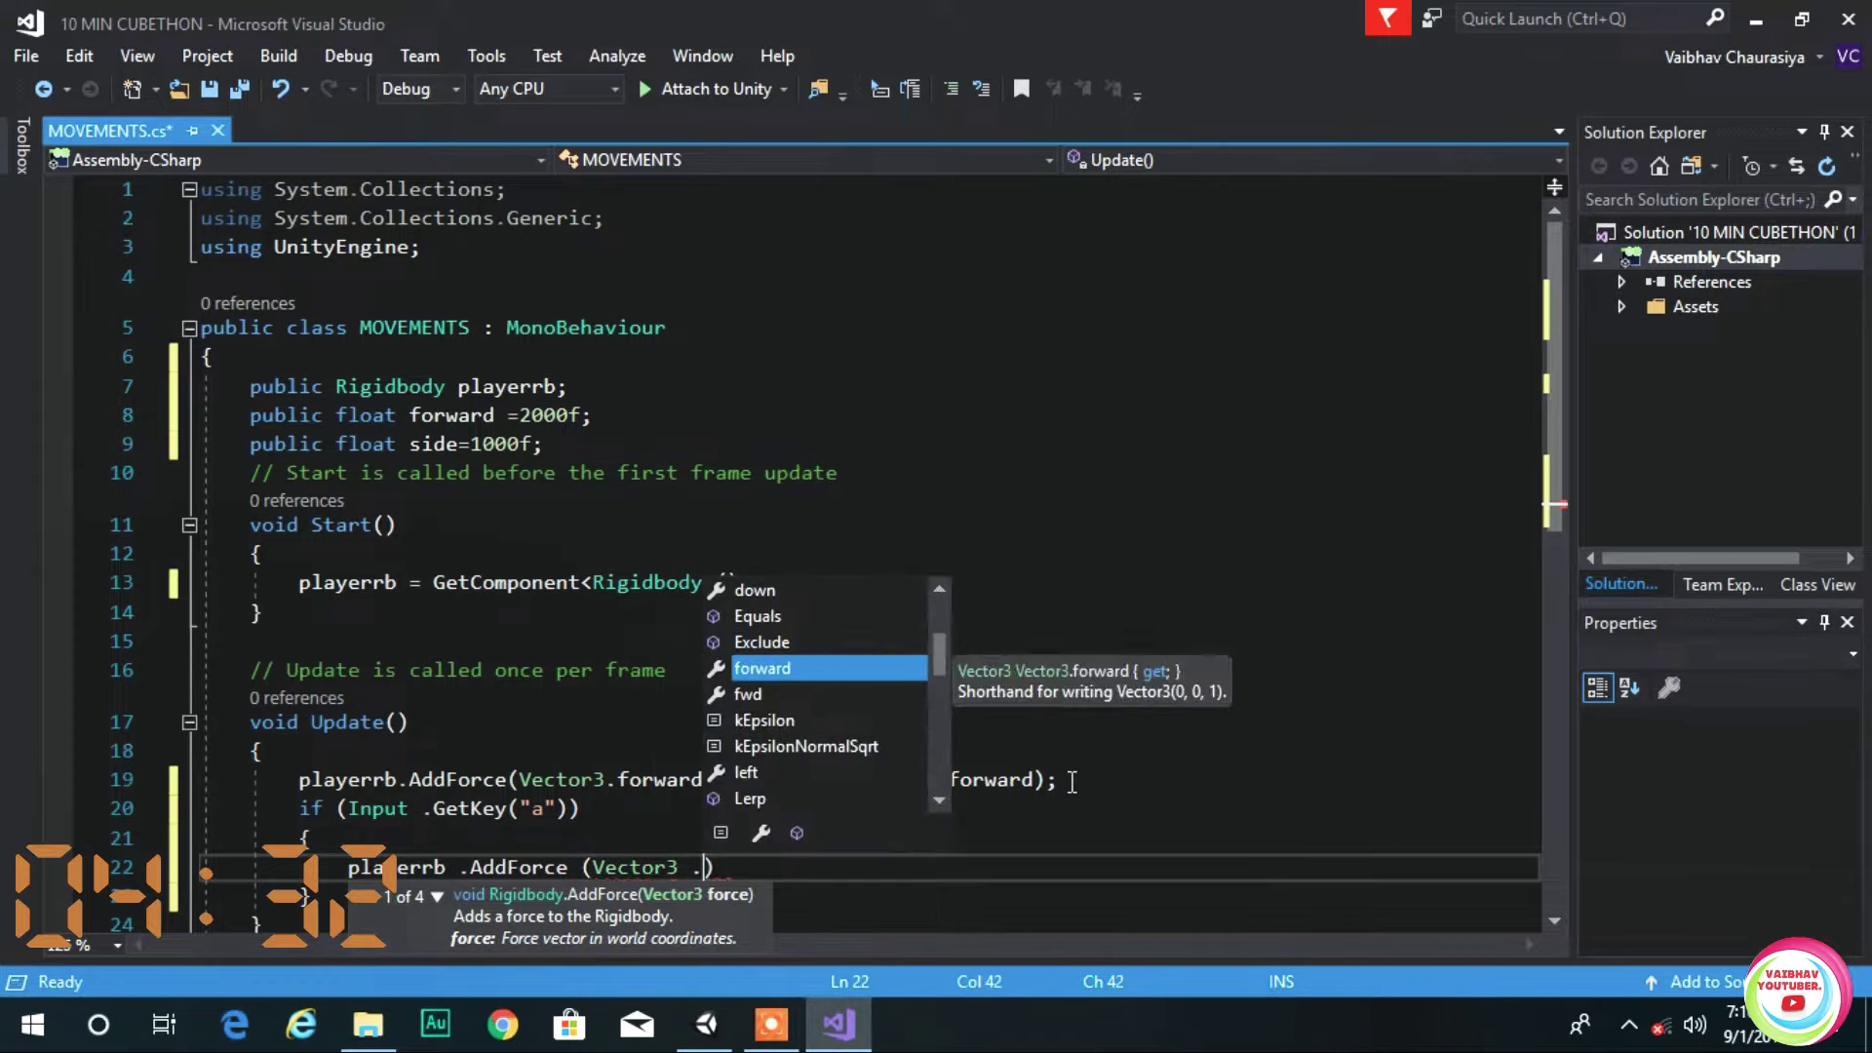
type("left ")
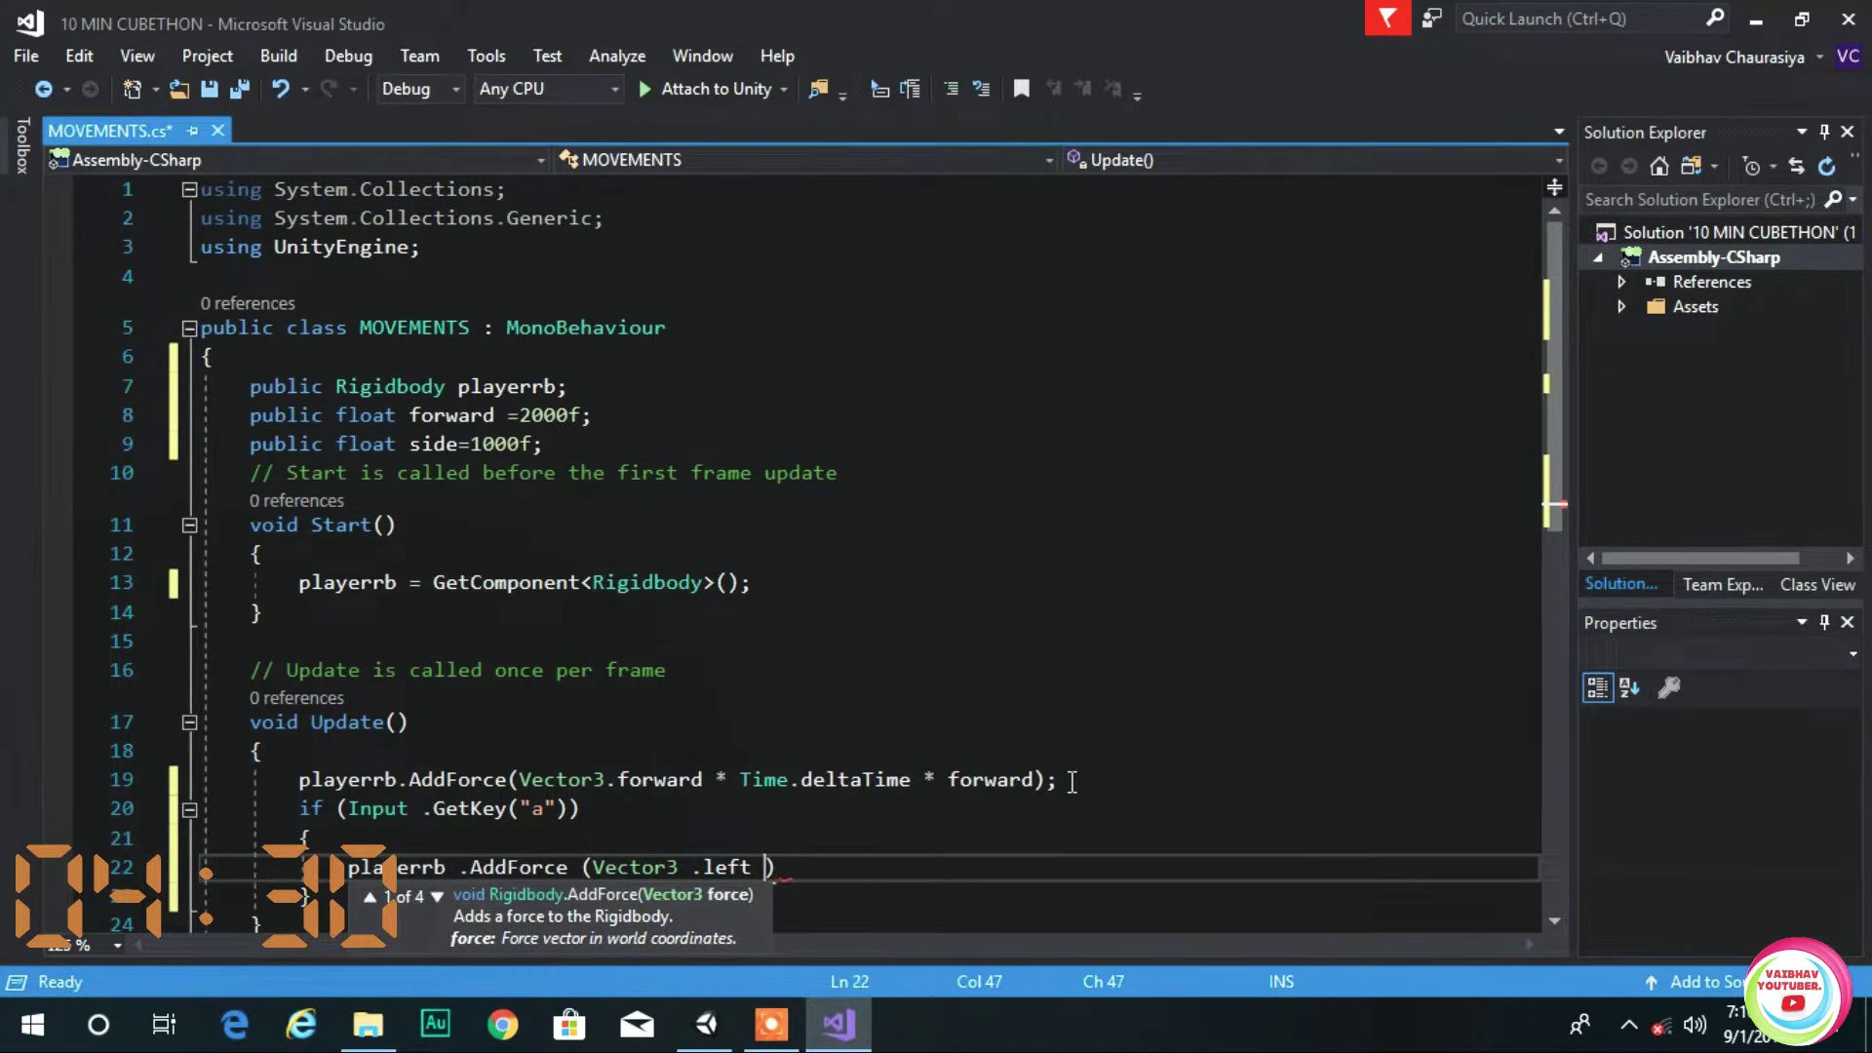
type("*Time .de")
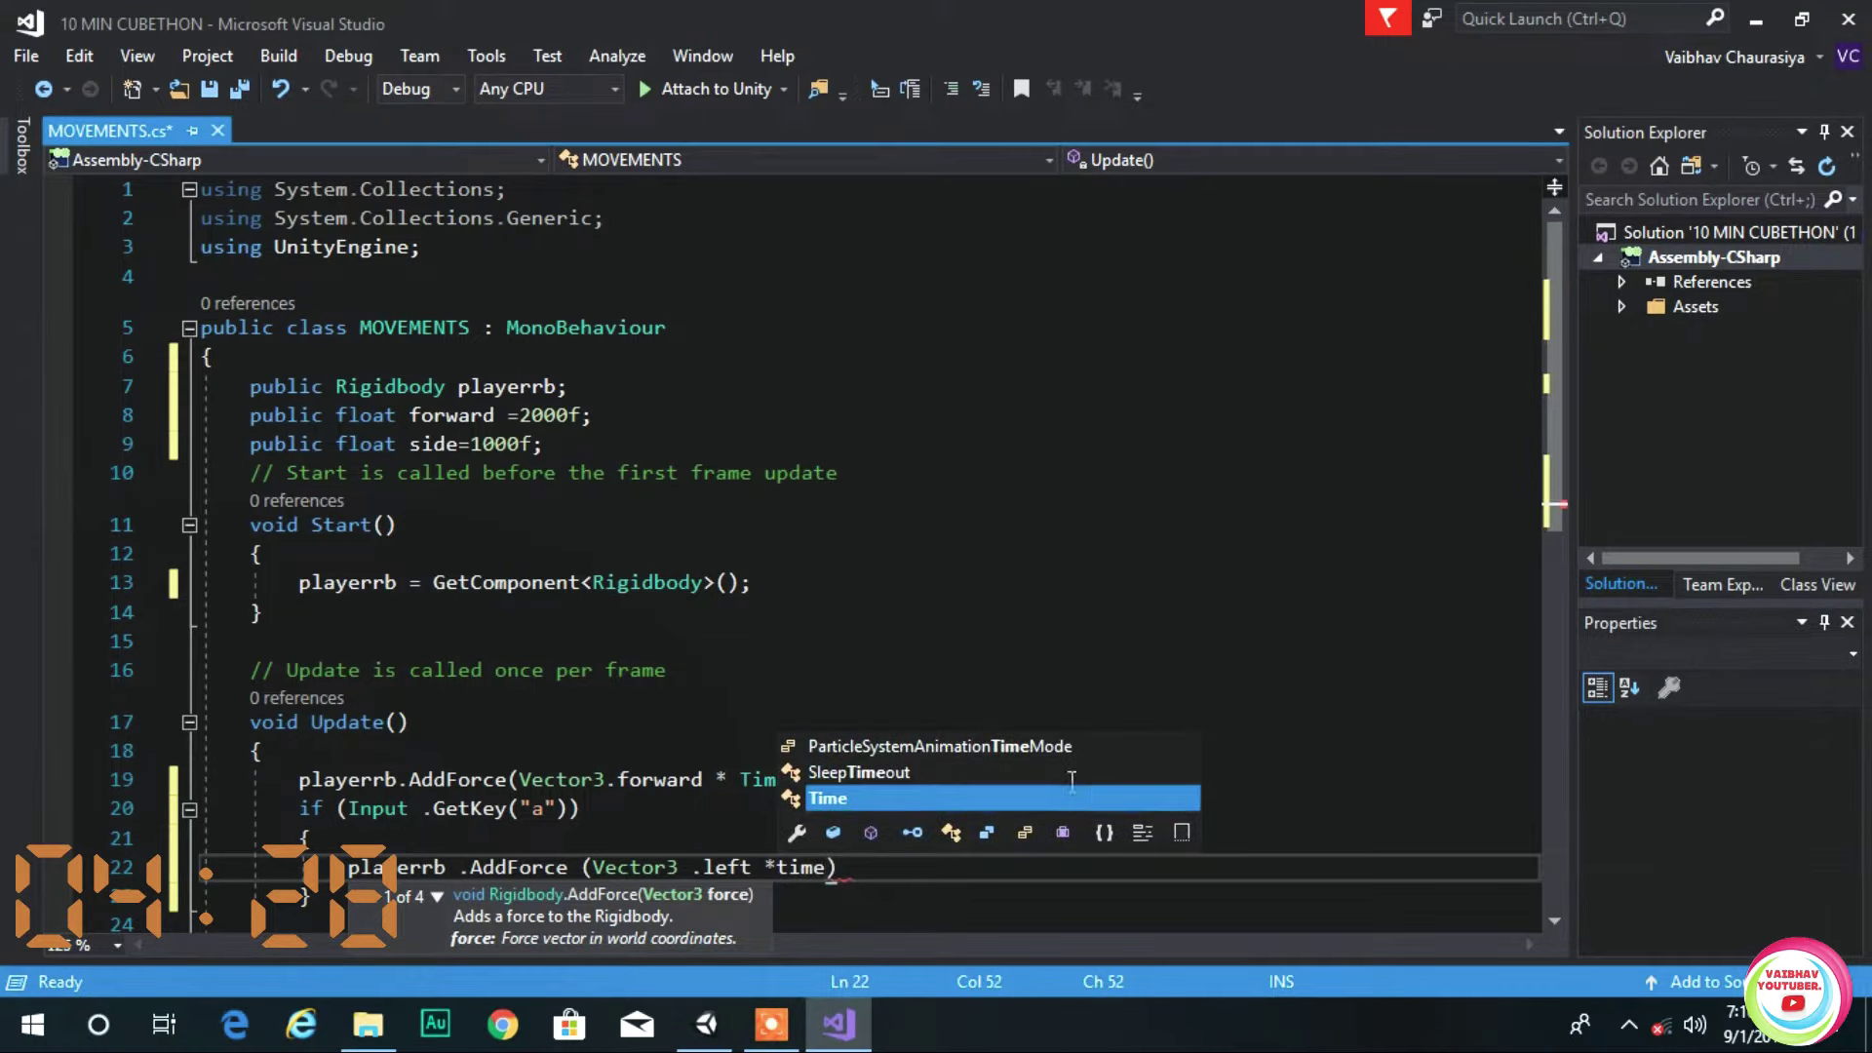
type("ltaTime ")
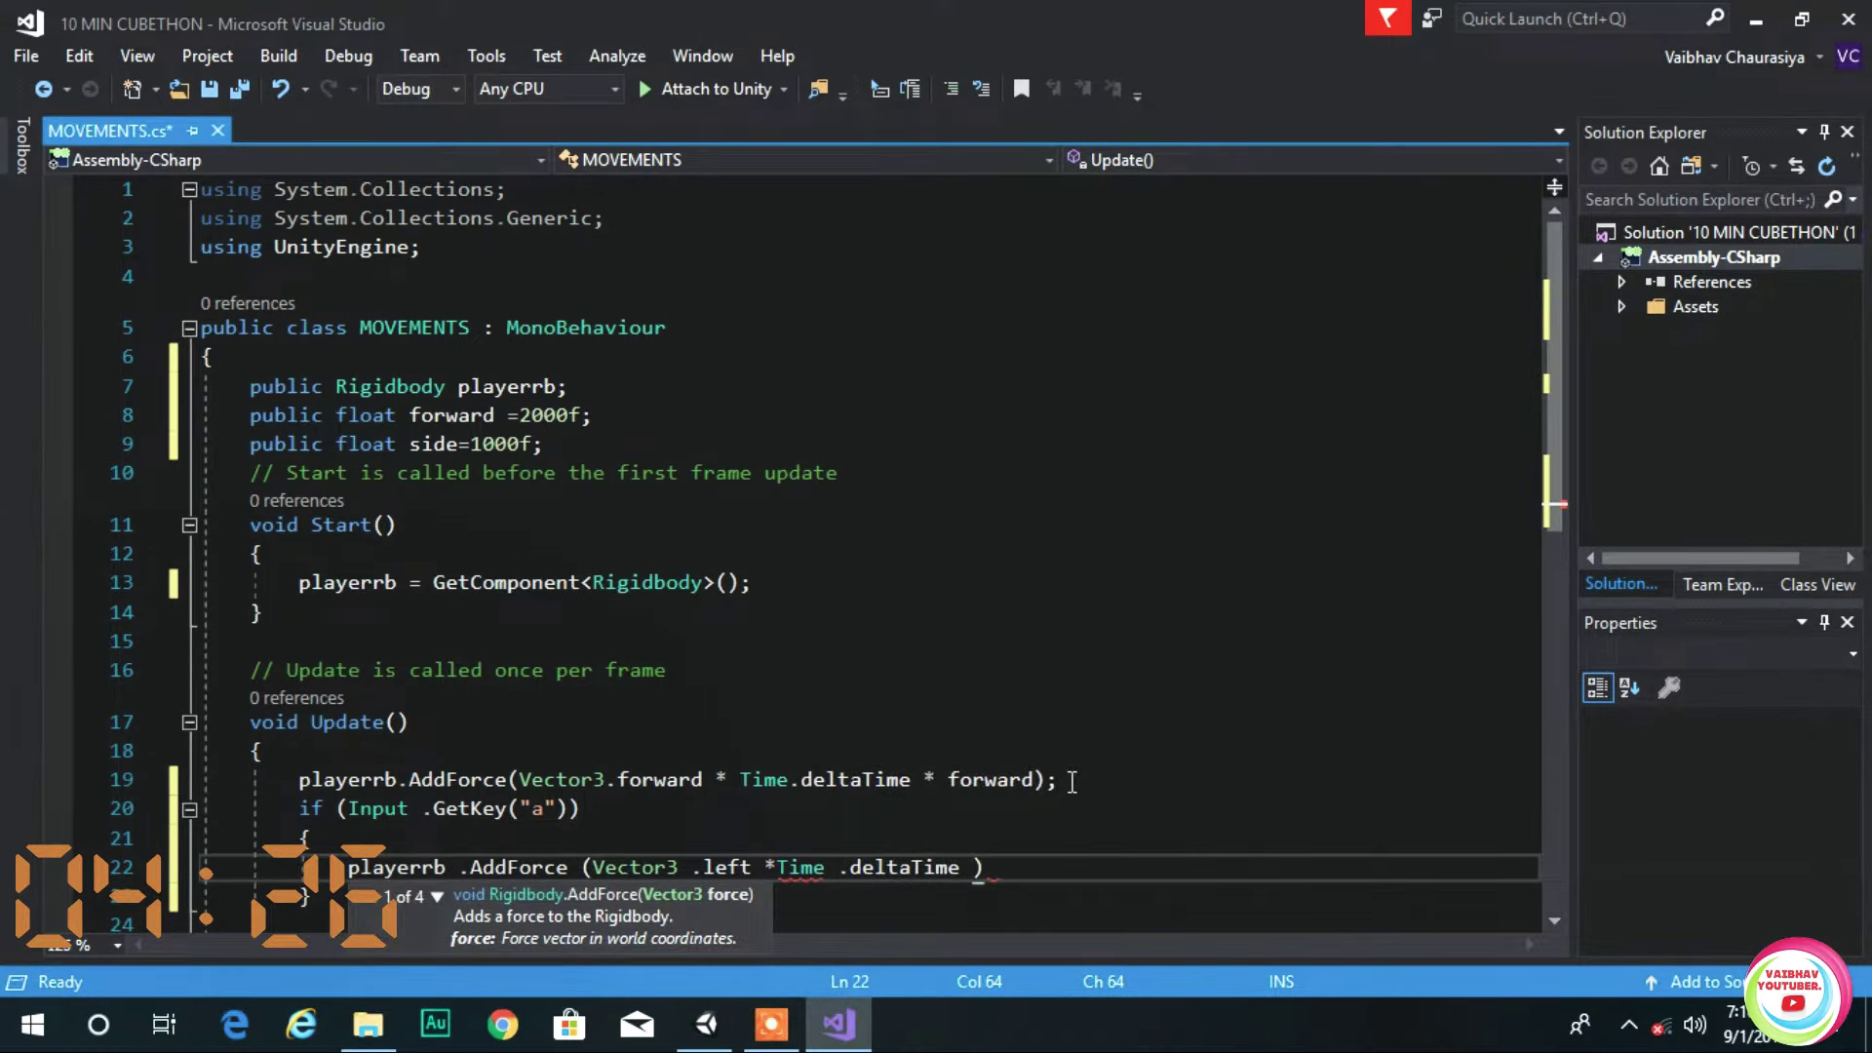
type("*se")
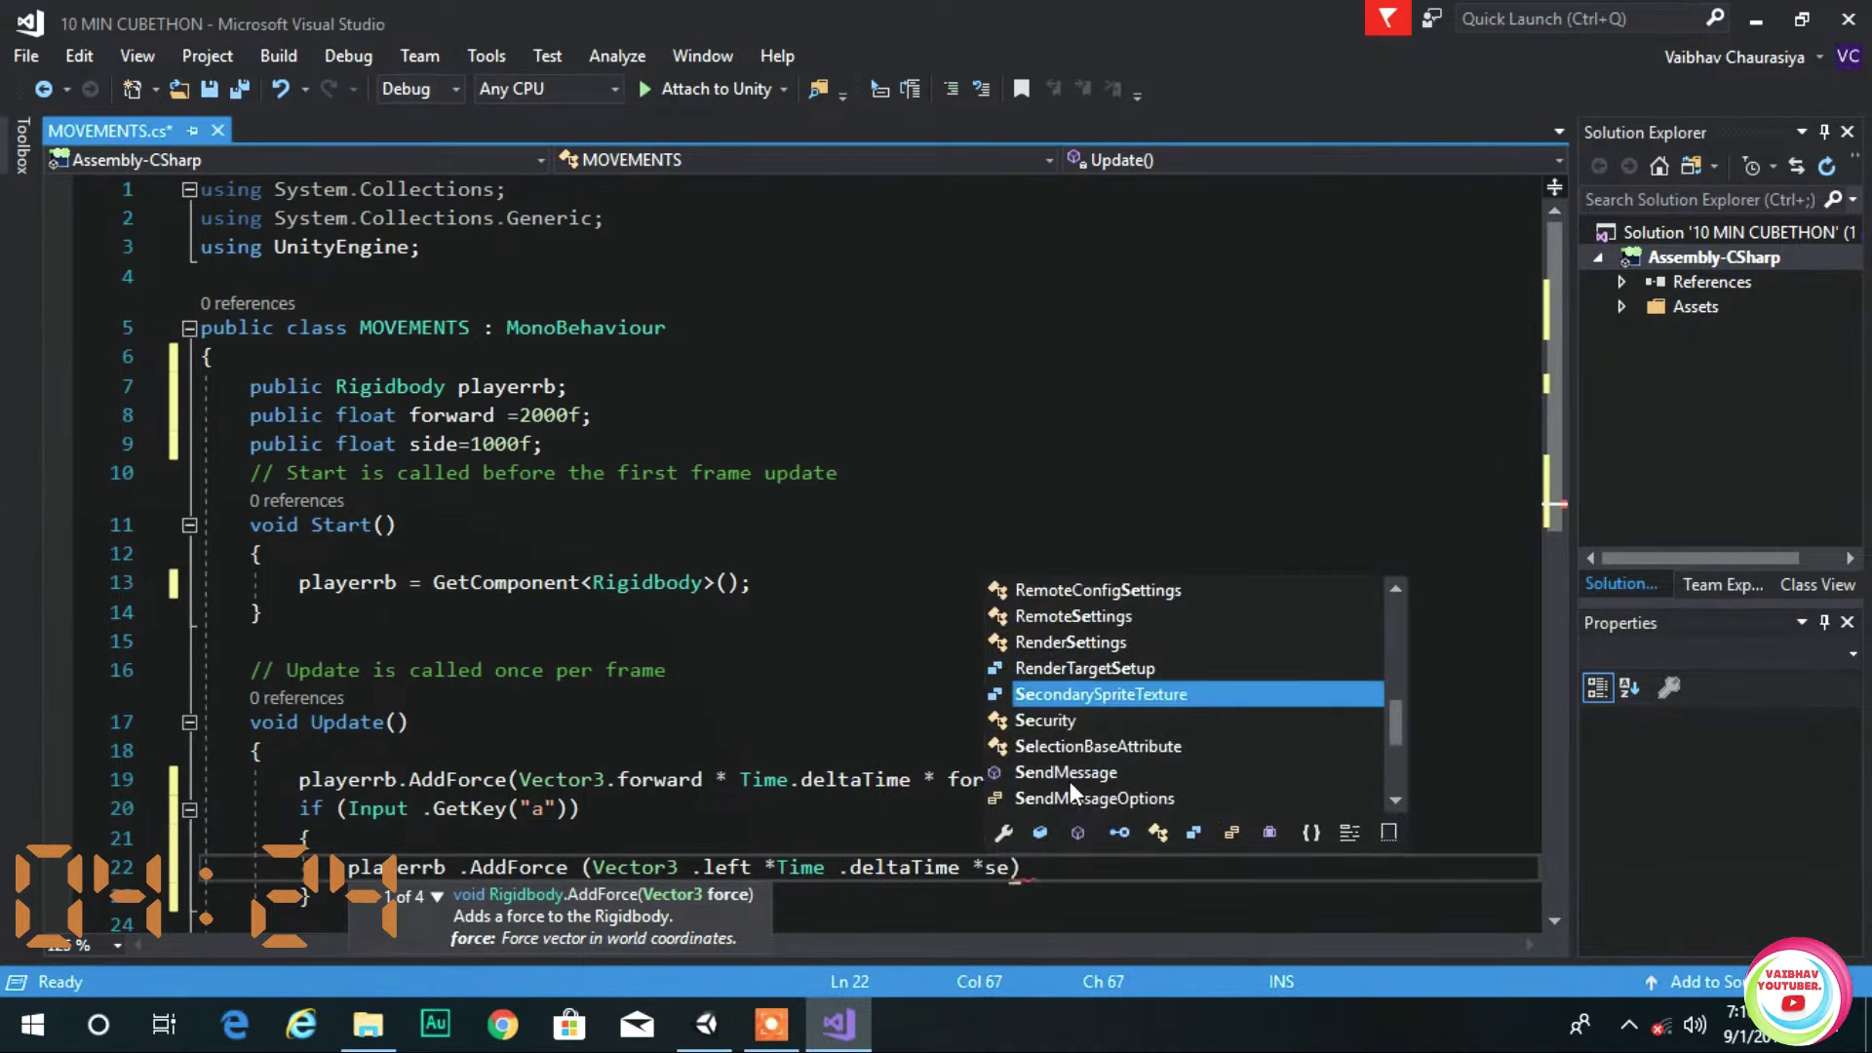
type("ide )")
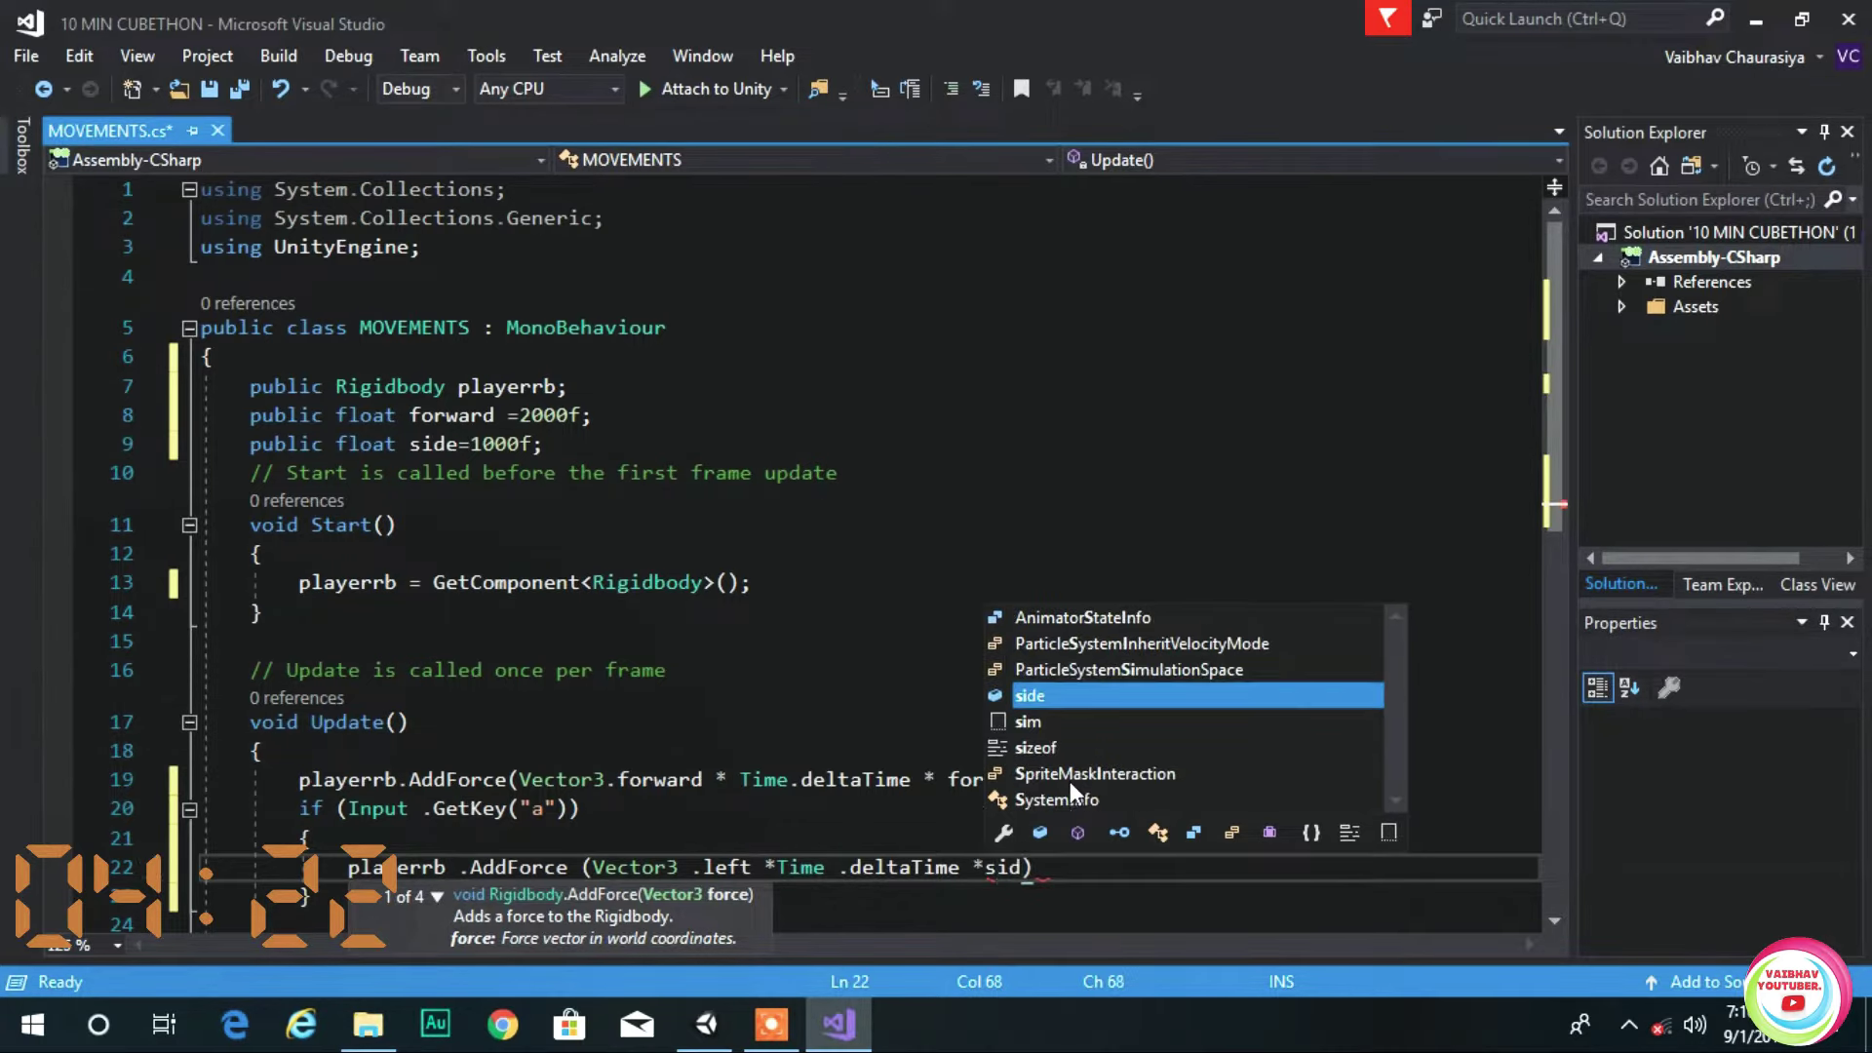
type(";")
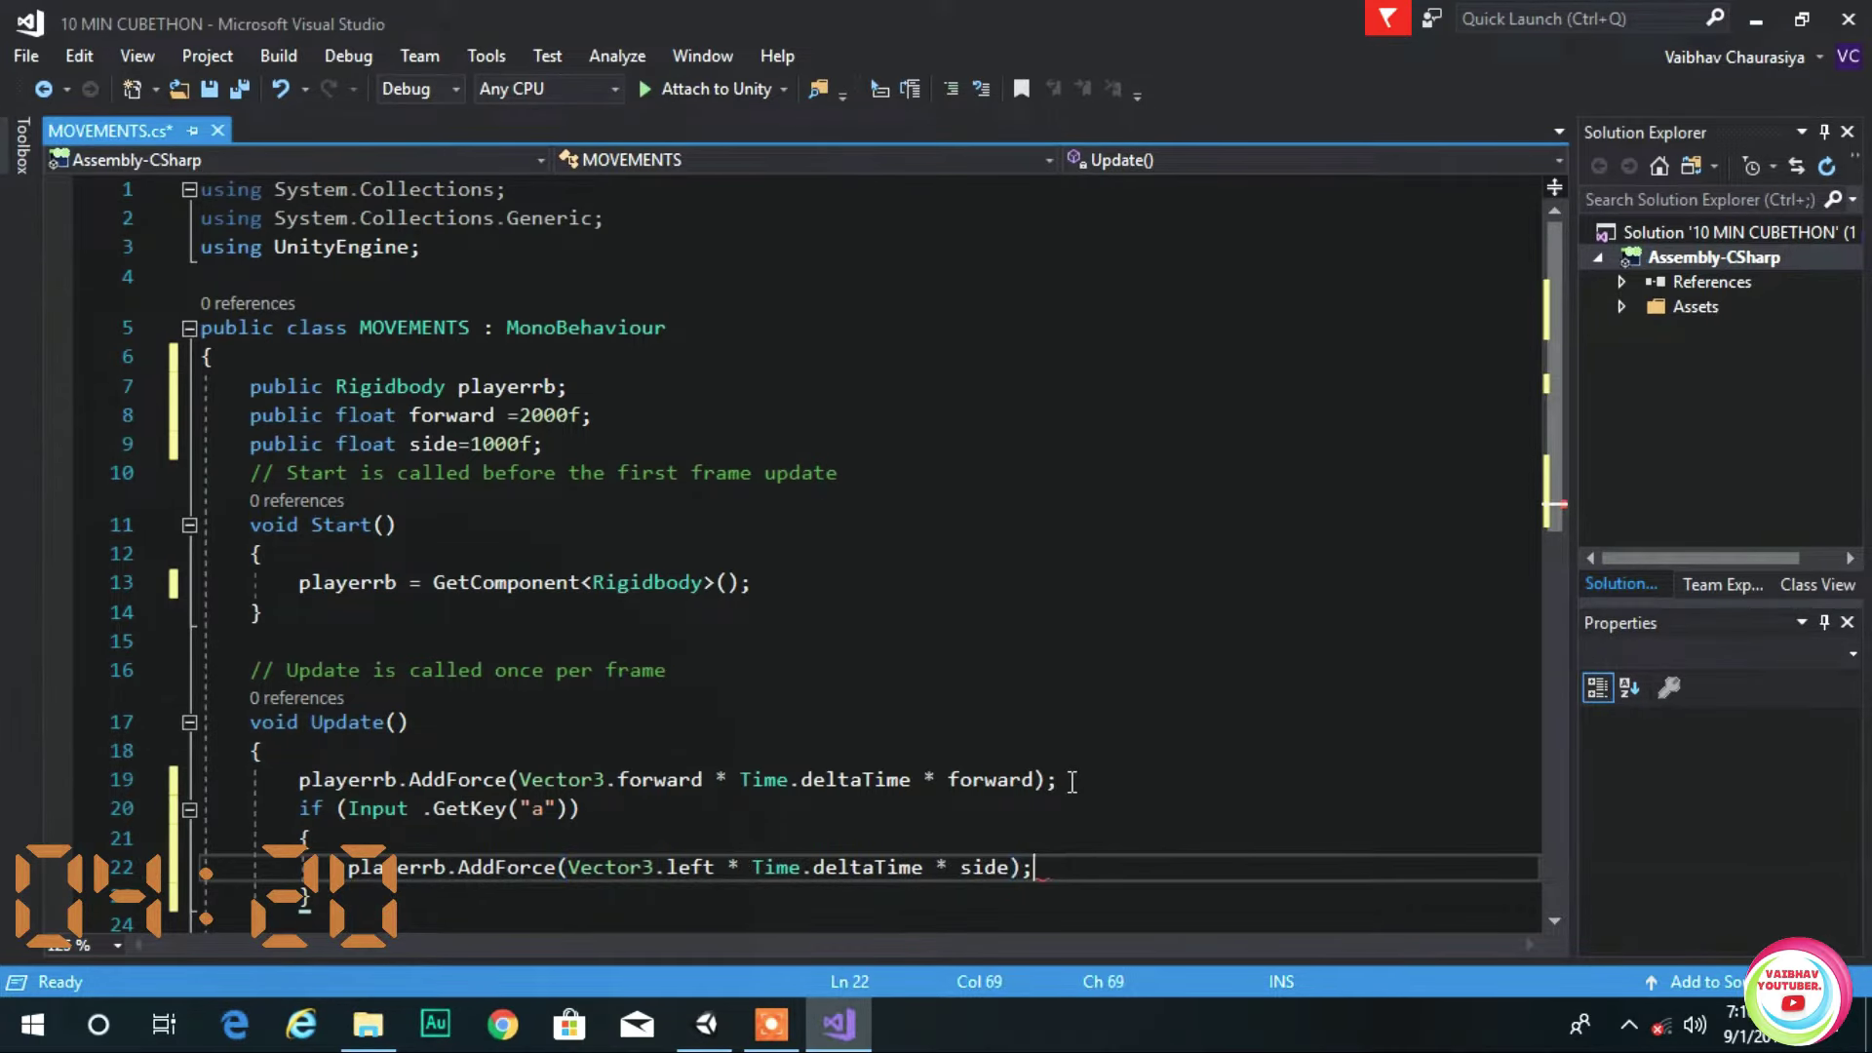
- Duplicate the whole "a" key if block directly below itself and change the copy's key to "d"
scroll(1072, 781, "down", 2)
left_click(558, 747)
left_click_drag(290, 662, 365, 753)
key("ctrl+c")
left_click(368, 753)
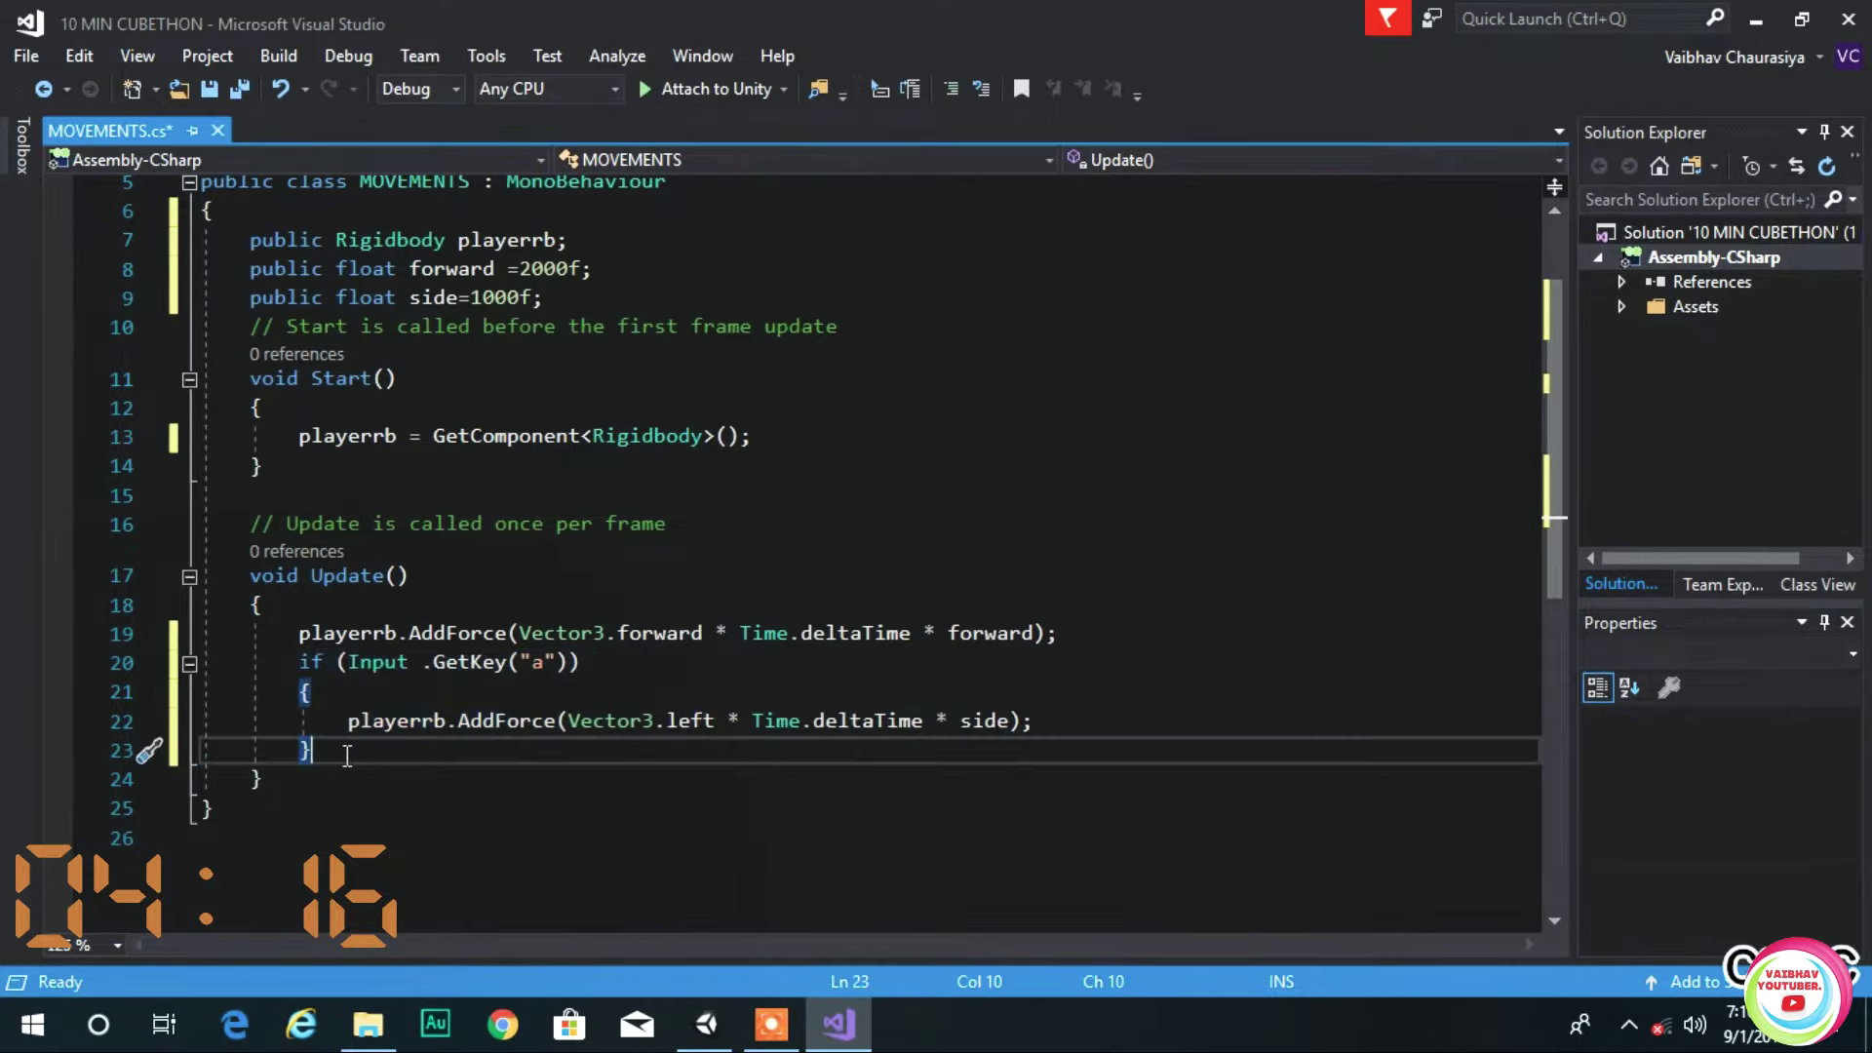
key("Return")
key("ctrl+v")
left_click(533, 779)
key("BackSpace")
type("d")
- Change the force direction in the "d" key block to Vector3.right
left_click(717, 839)
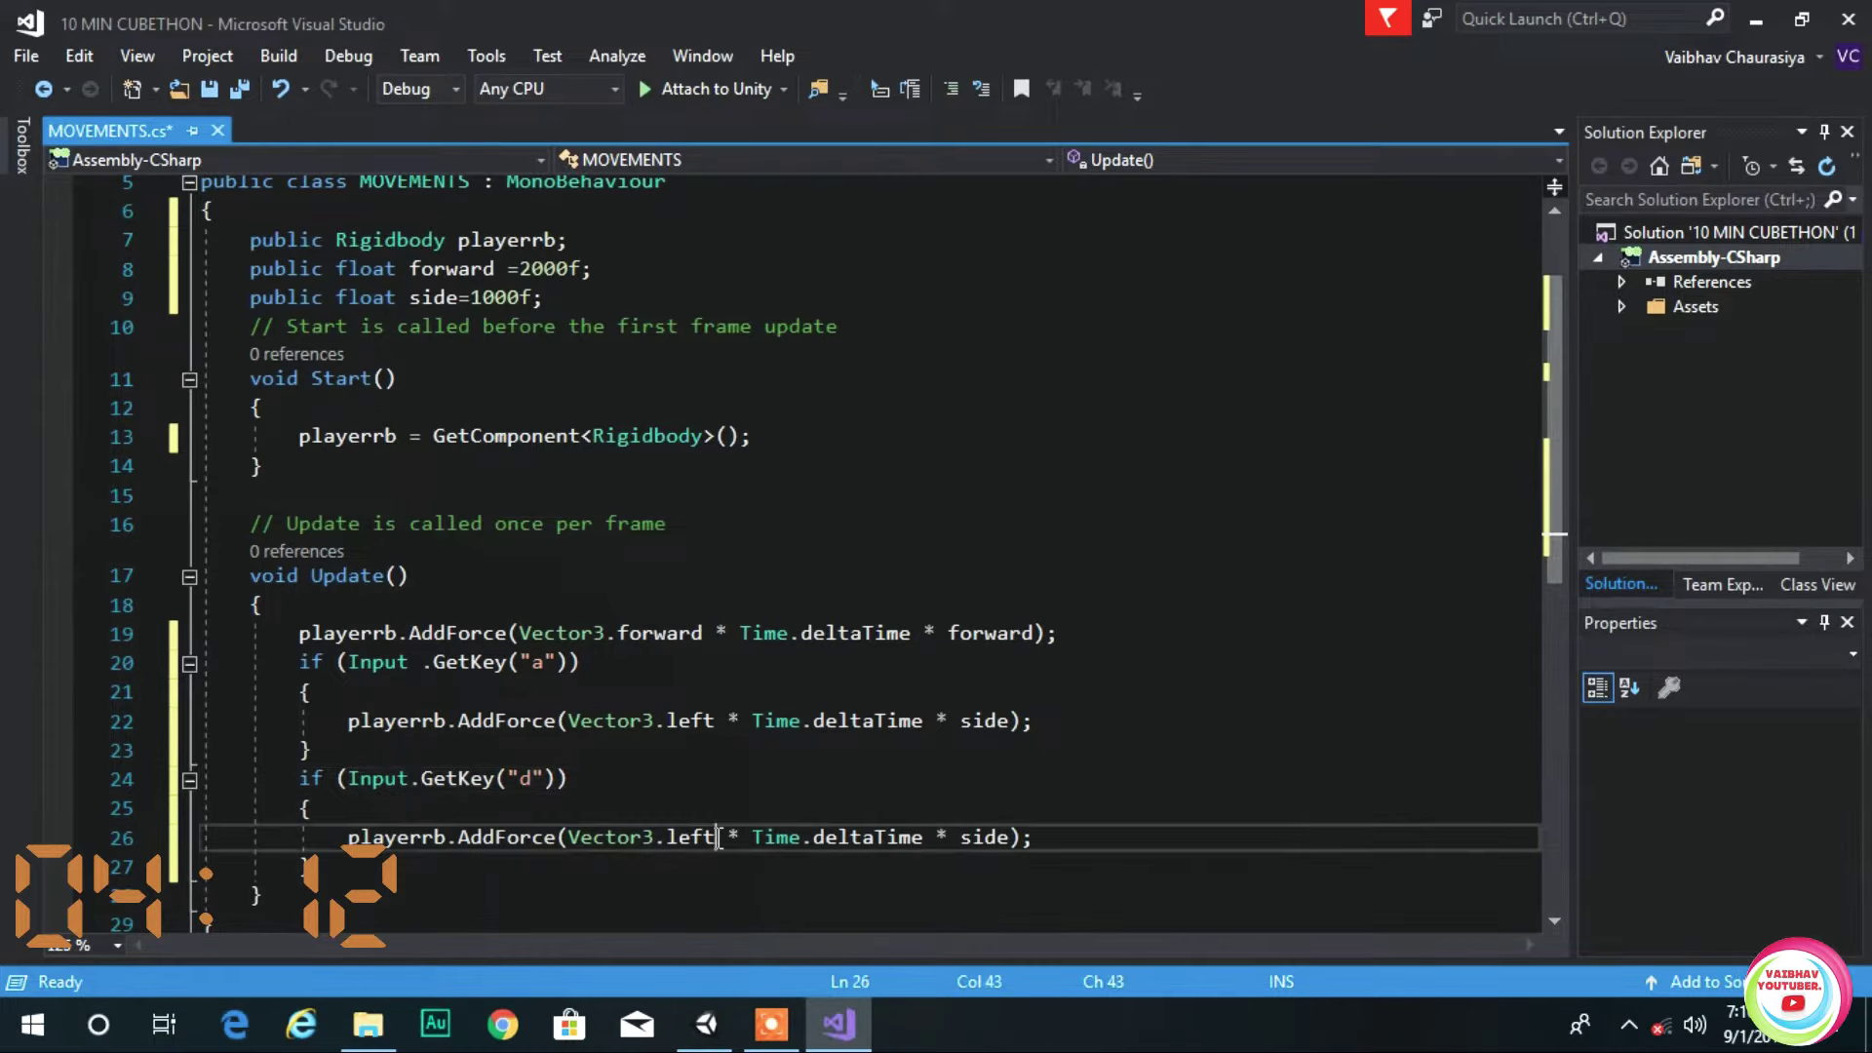
key("BackSpace")
key("BackSpace")
key("BackSpace")
key("BackSpace")
type("right")
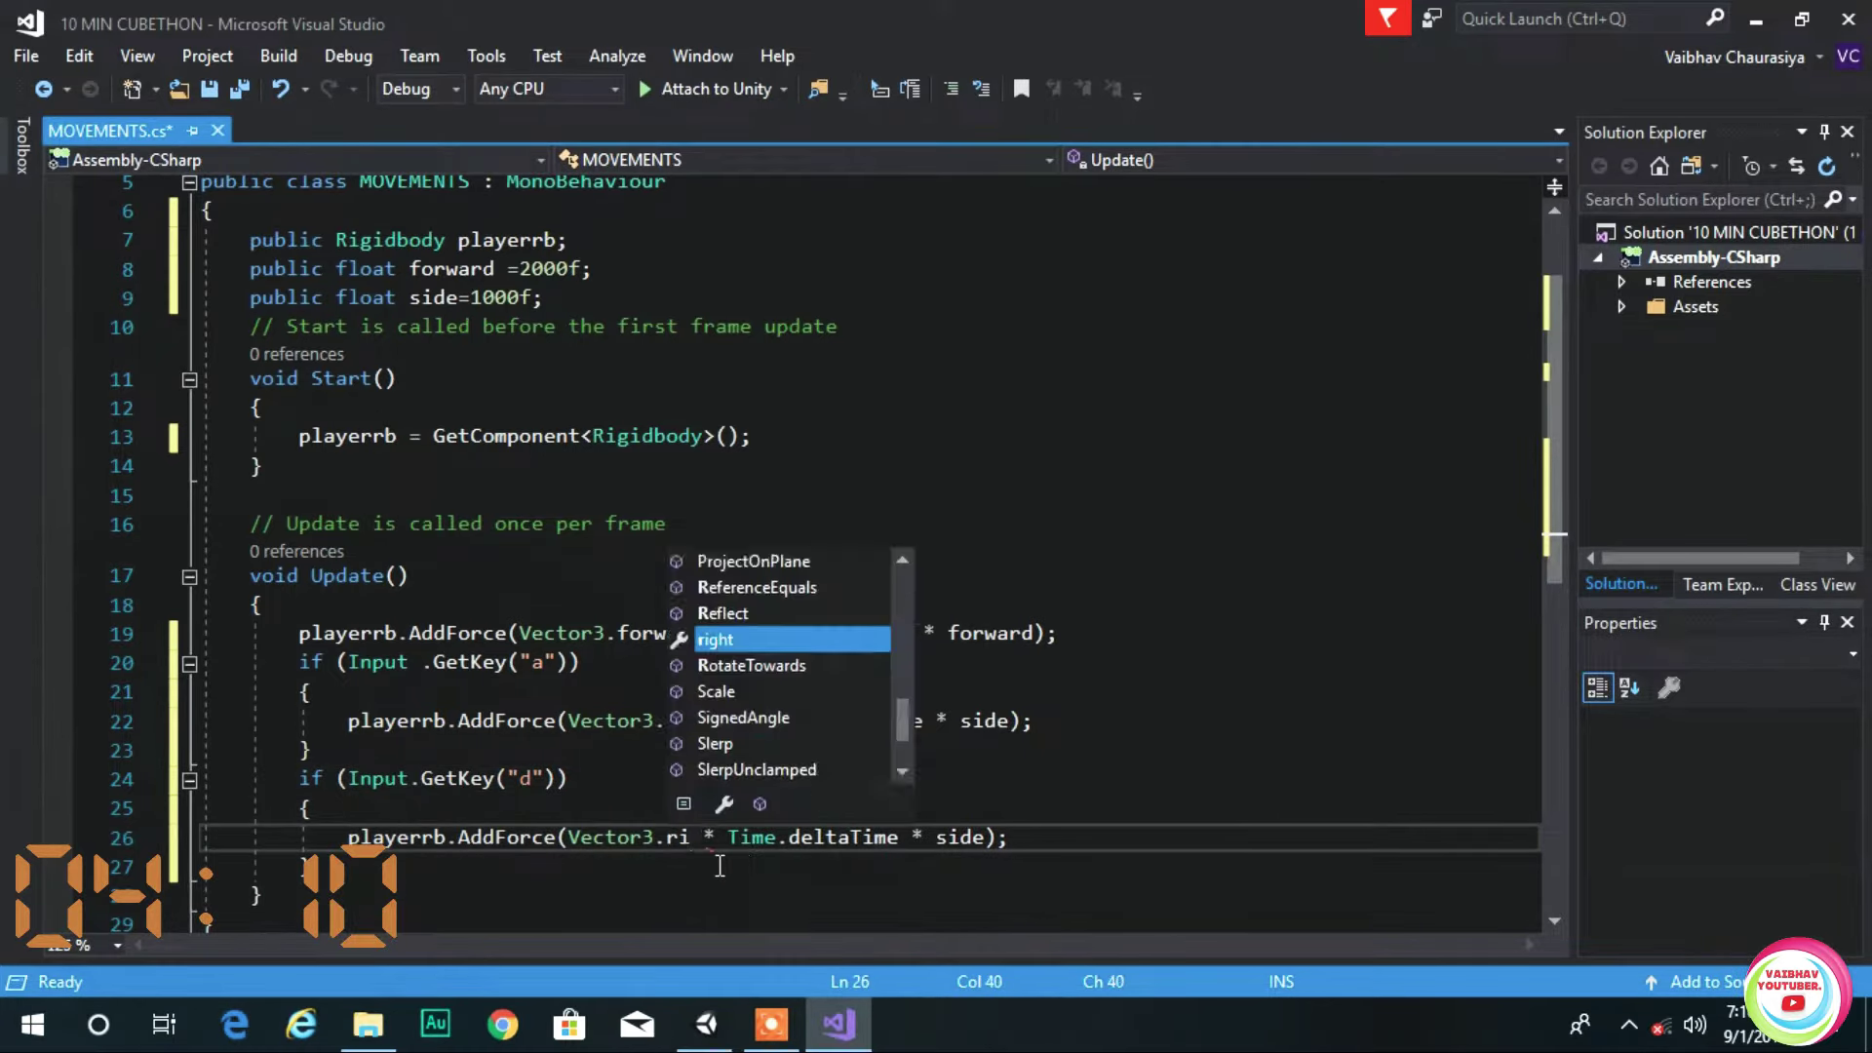
- Save the MOVEMENTS script and switch to the Unity editor
key("ctrl+s")
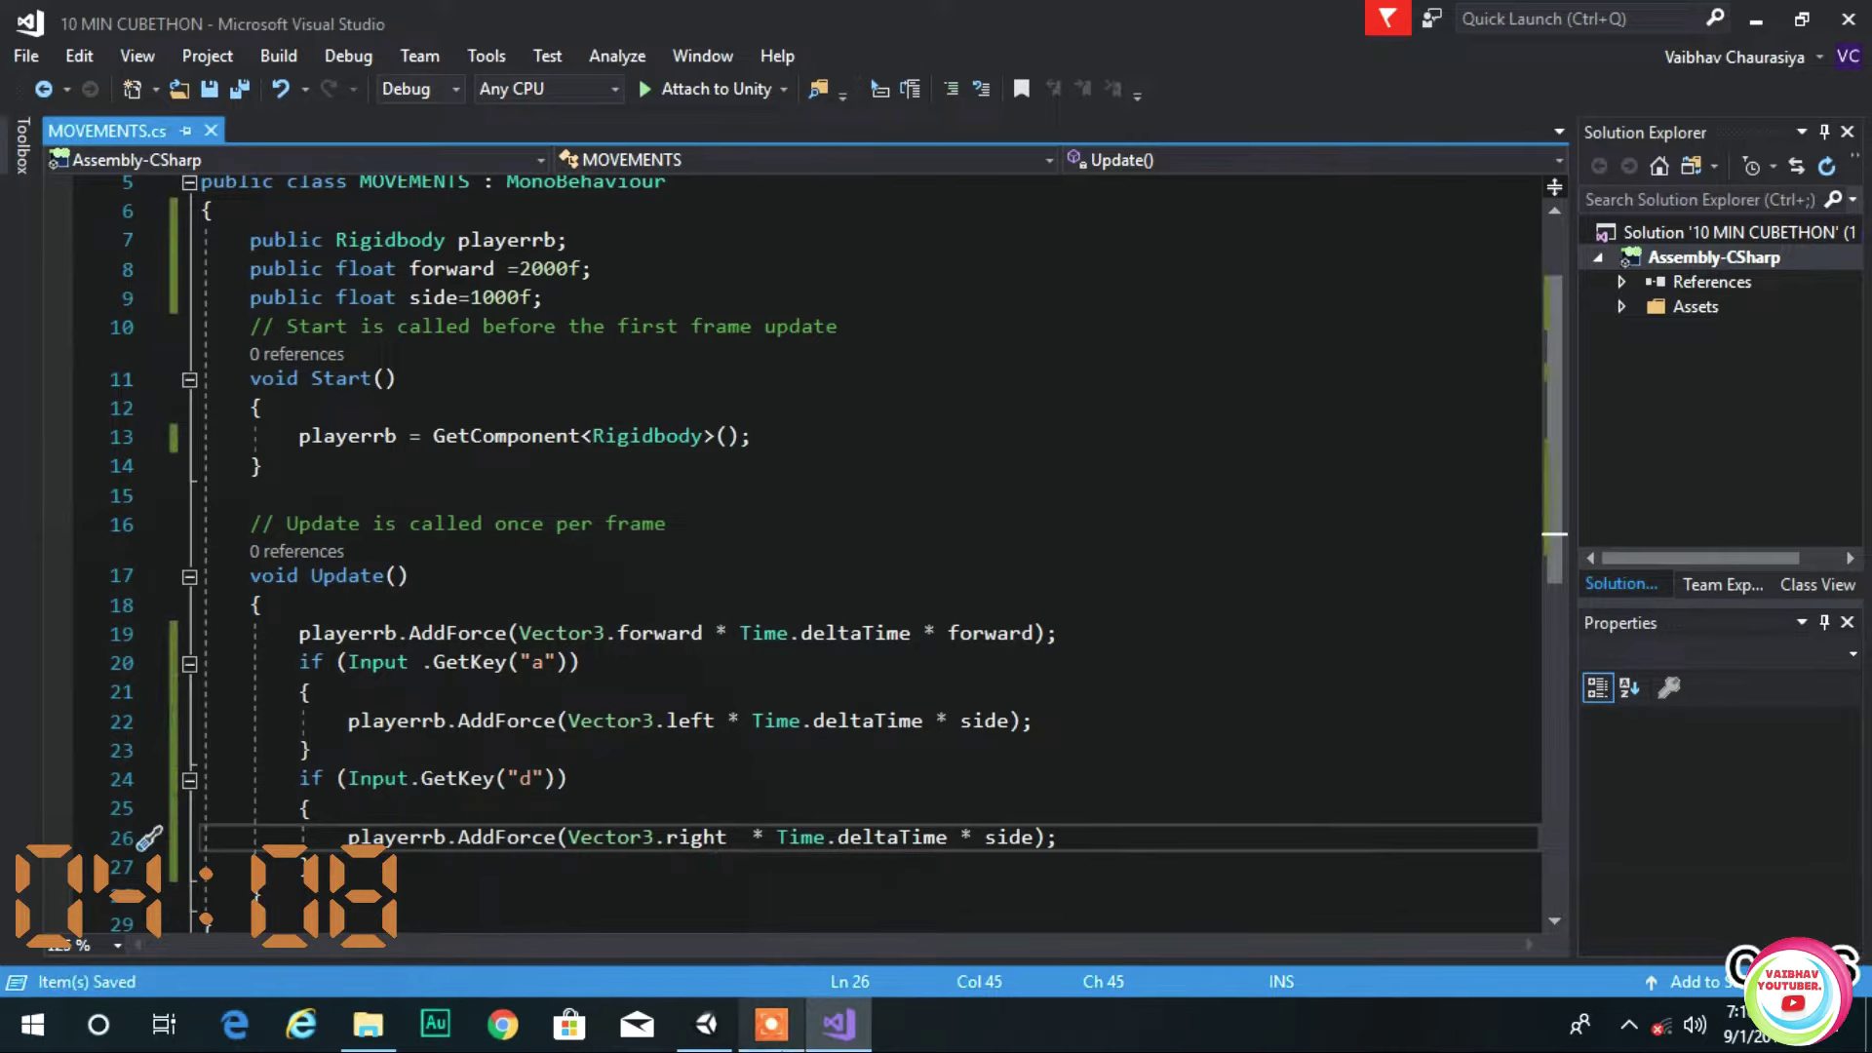
left_click(704, 1024)
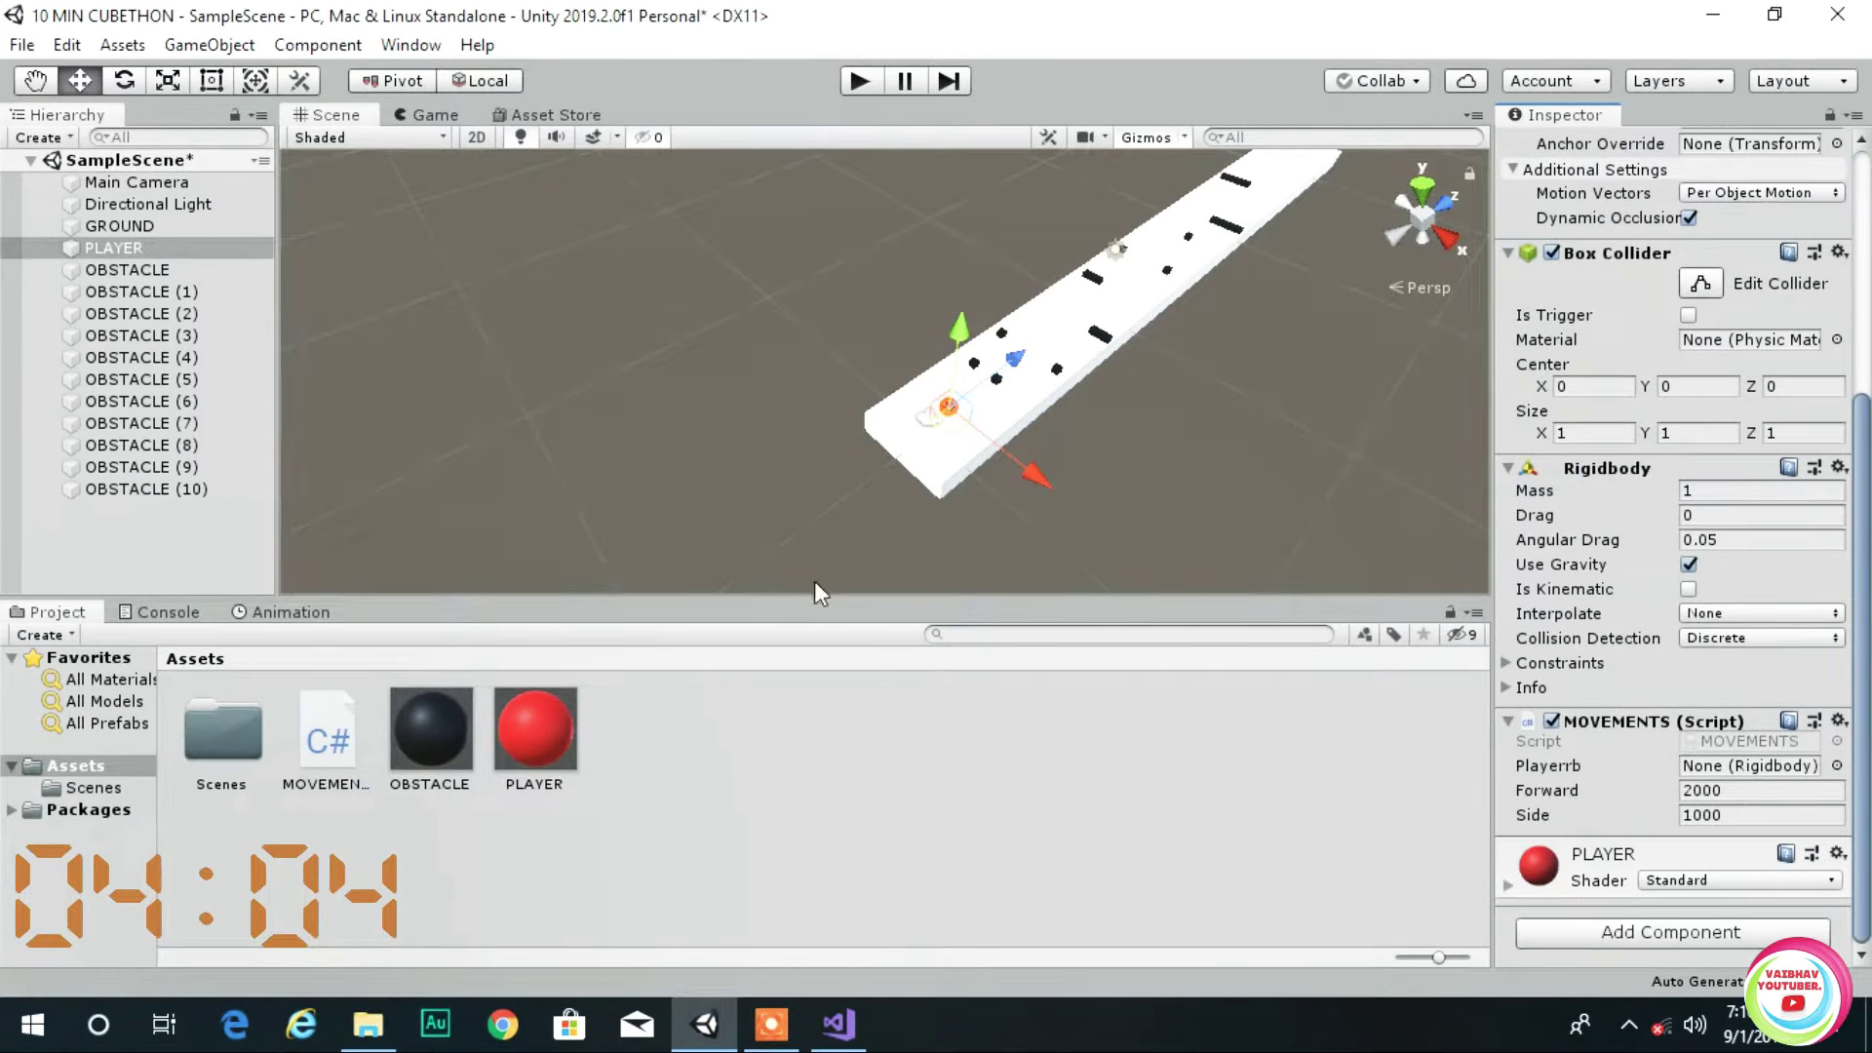
- Assign the PLAYER object's Rigidbody to the Playerrb field of its MOVEMENTS script
left_click_drag(114, 248, 1748, 766)
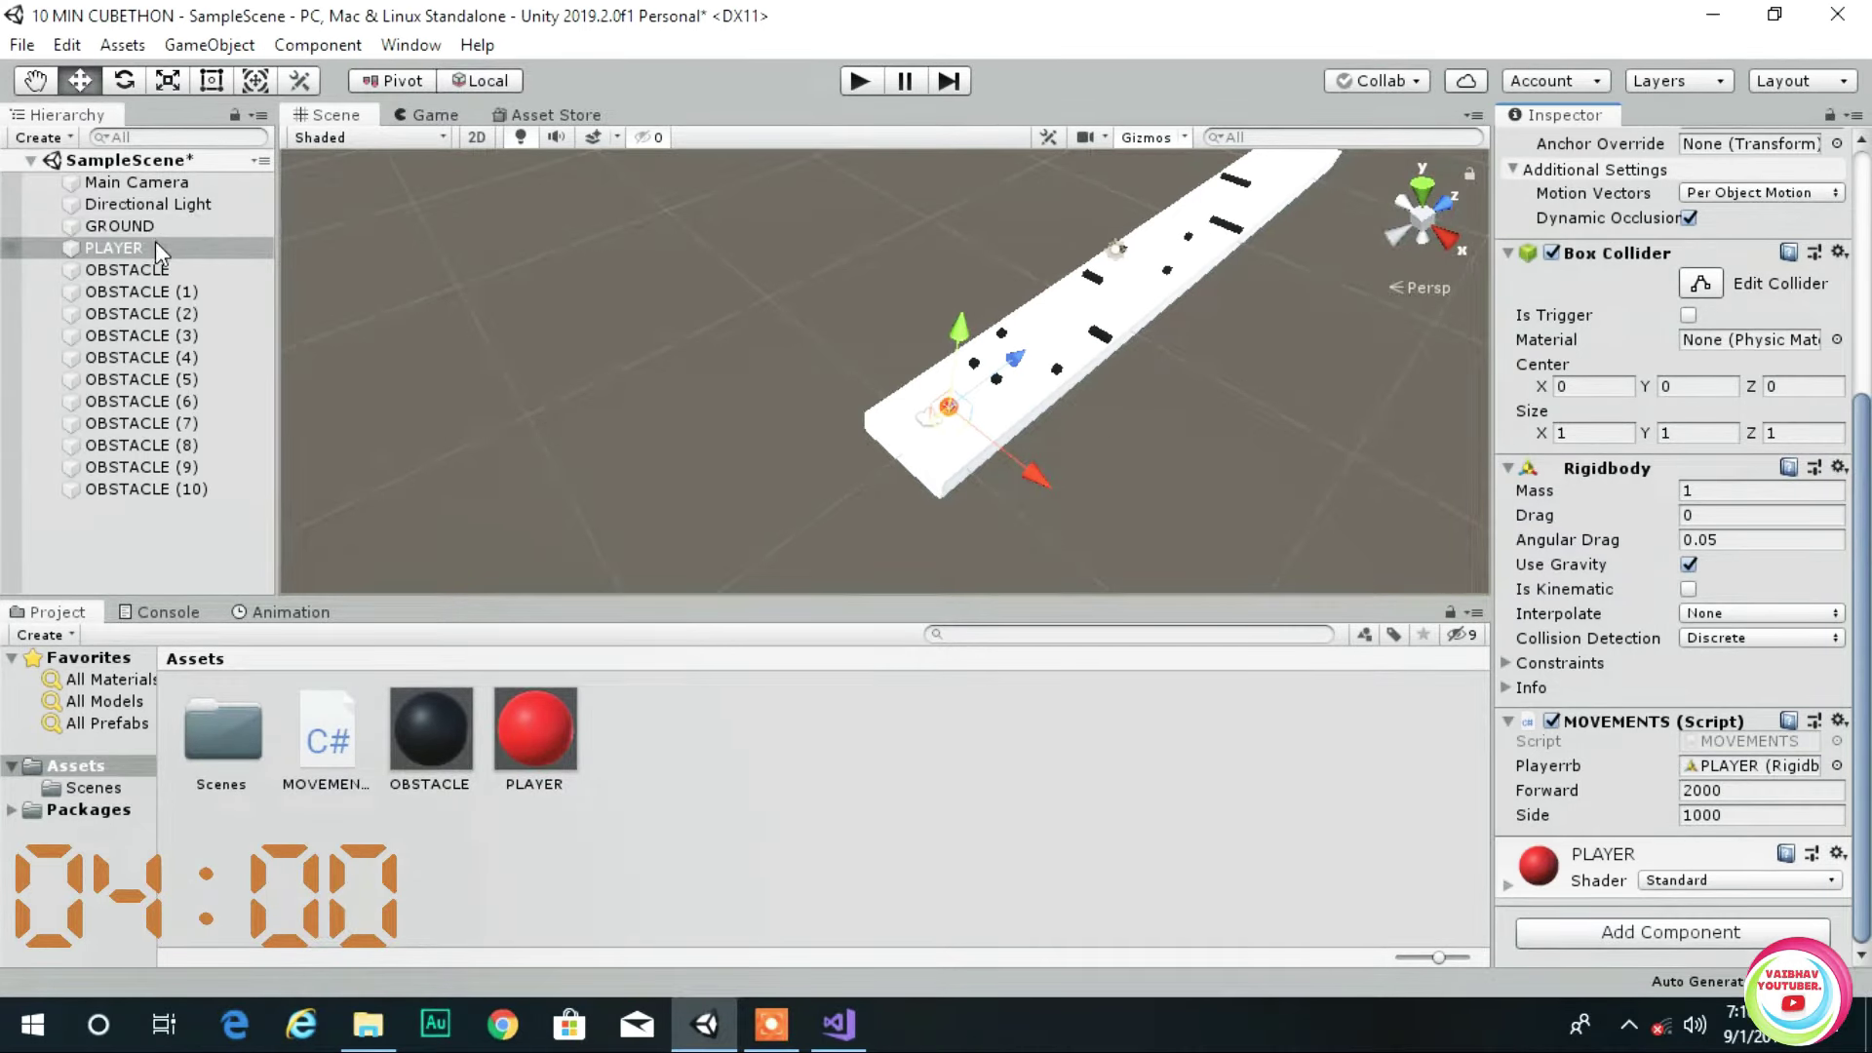
- Create a physic material named player in Assets and set its Friction Combine to Multiply
right_click(849, 829)
mouse_move(1003, 173)
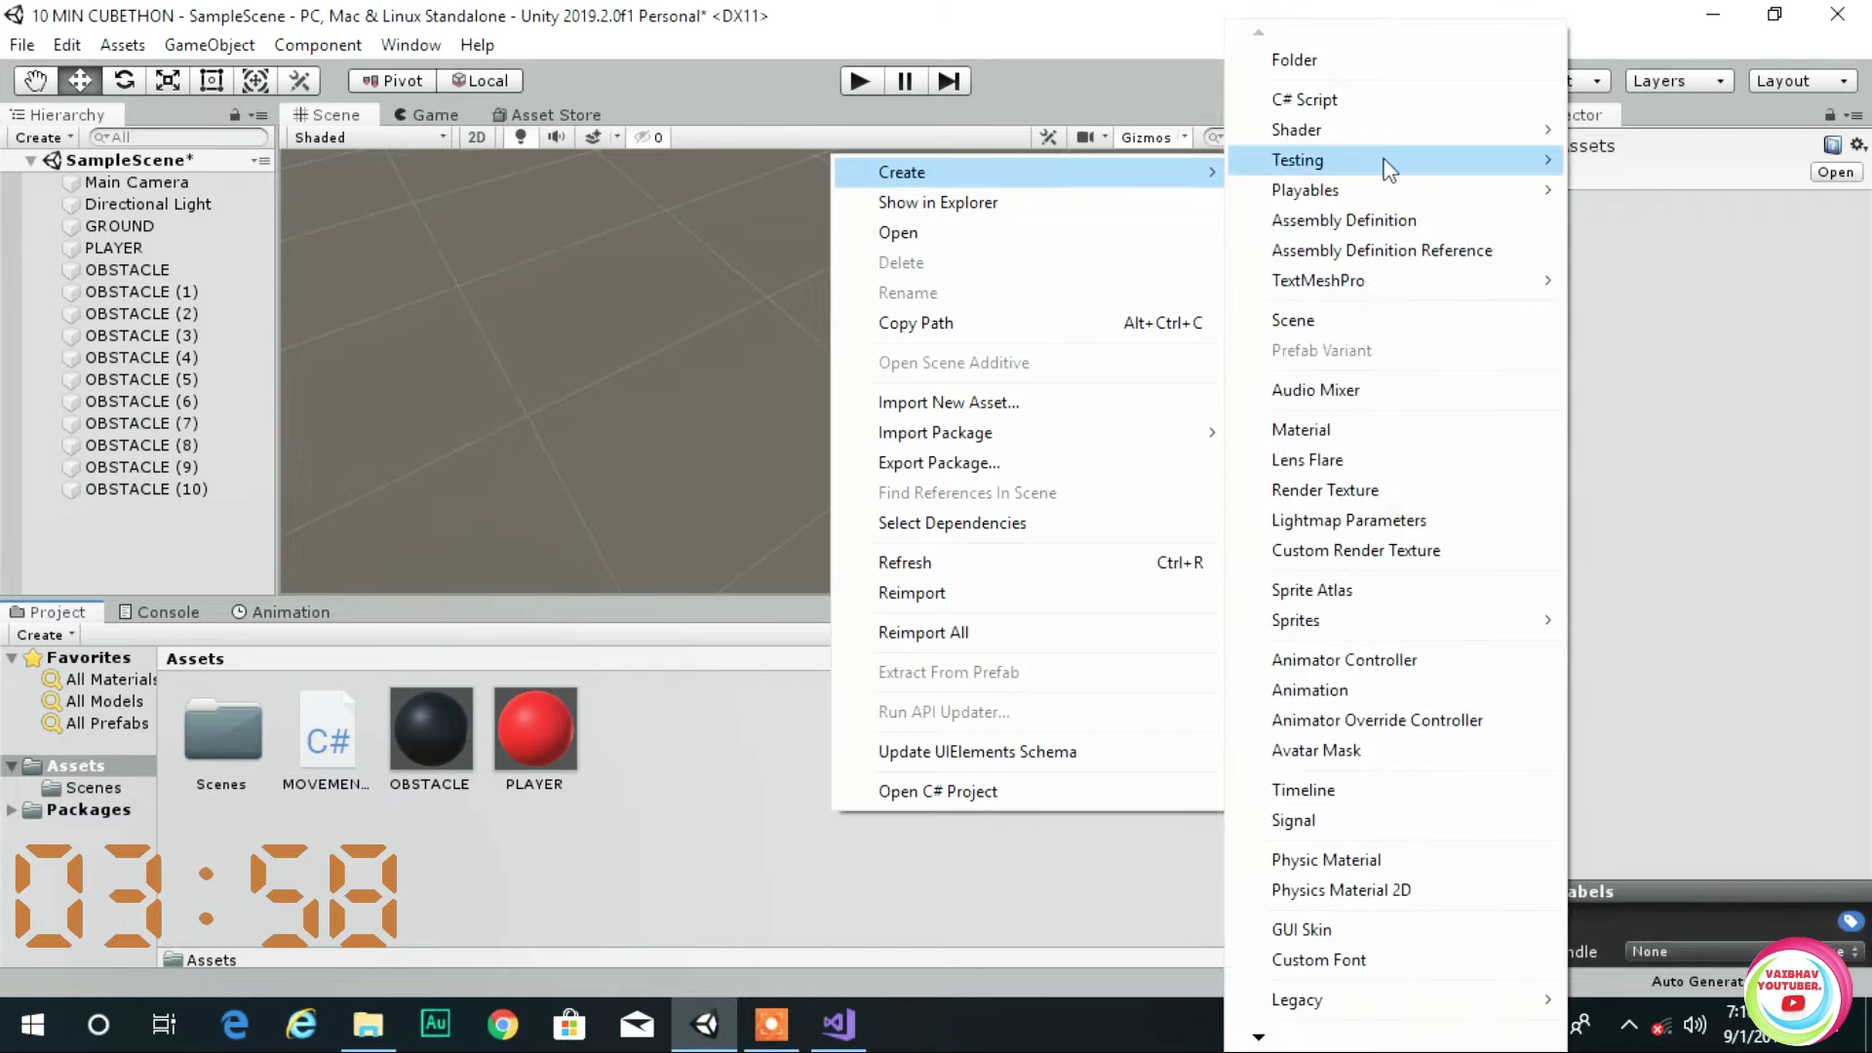
left_click(1383, 858)
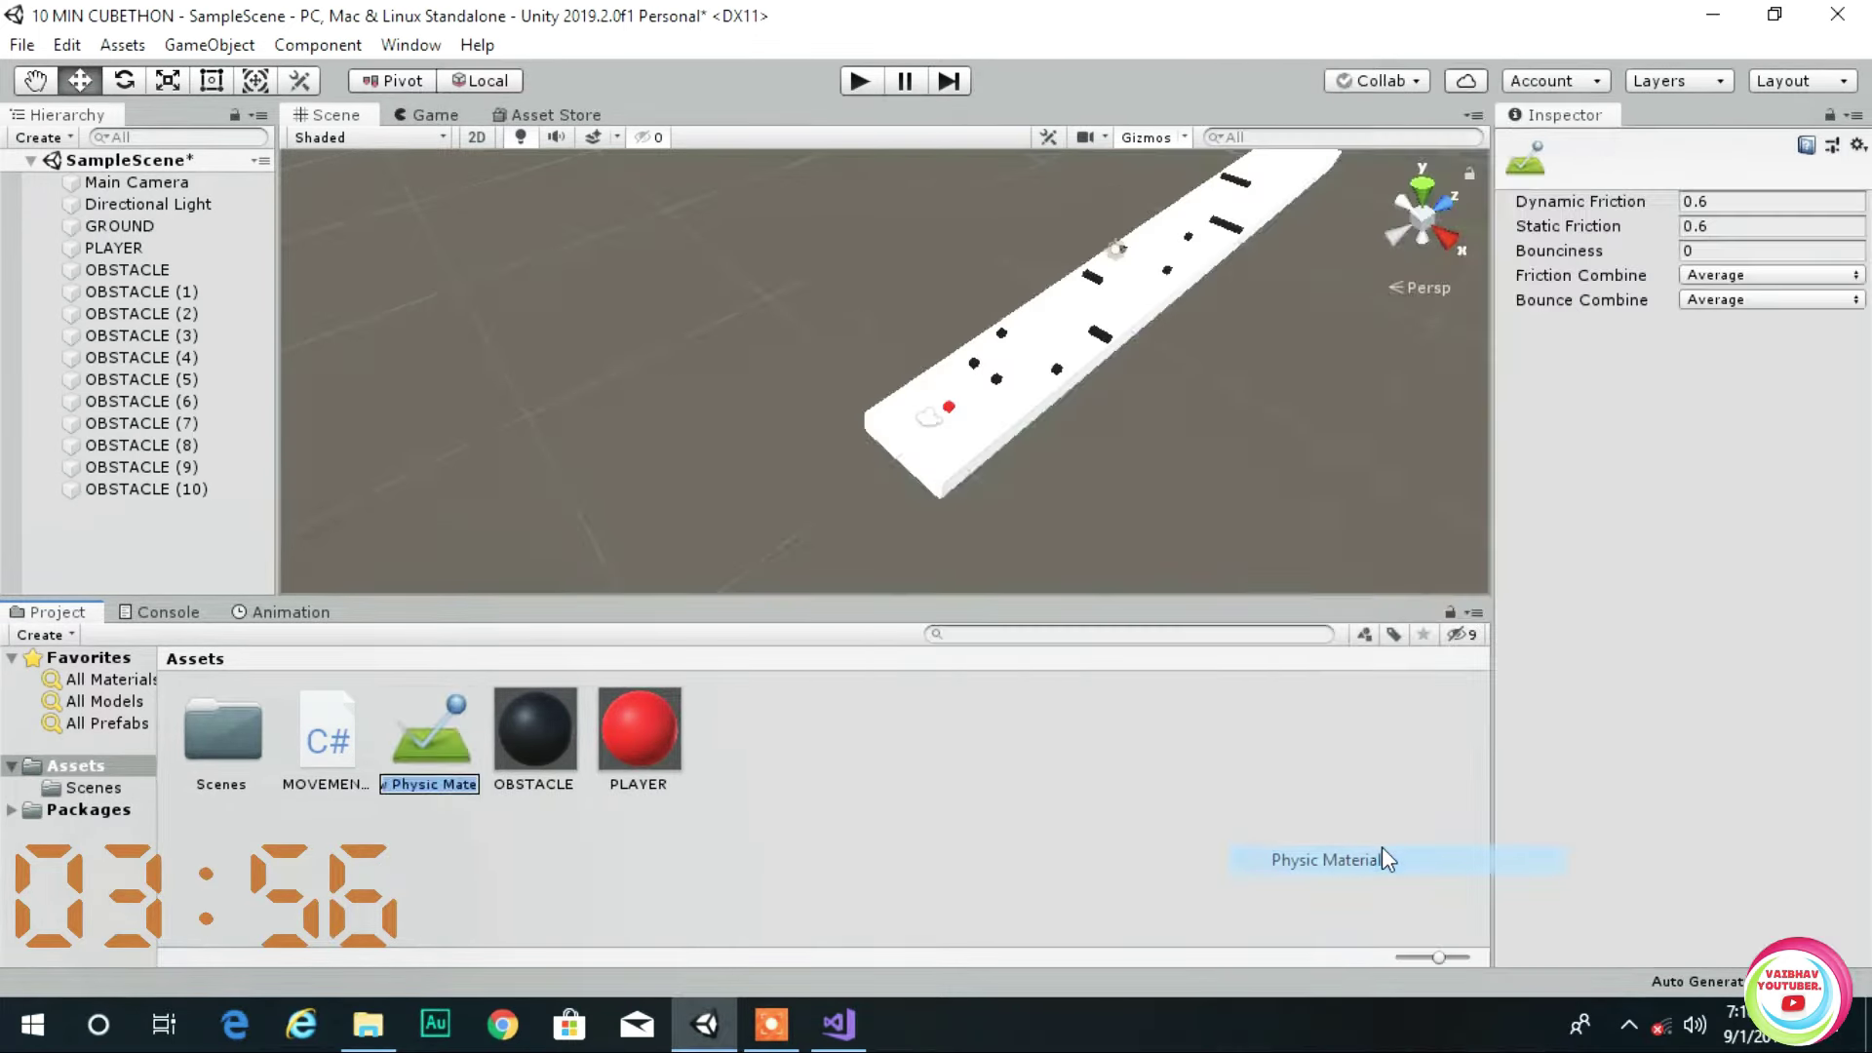
type("player")
key("Return")
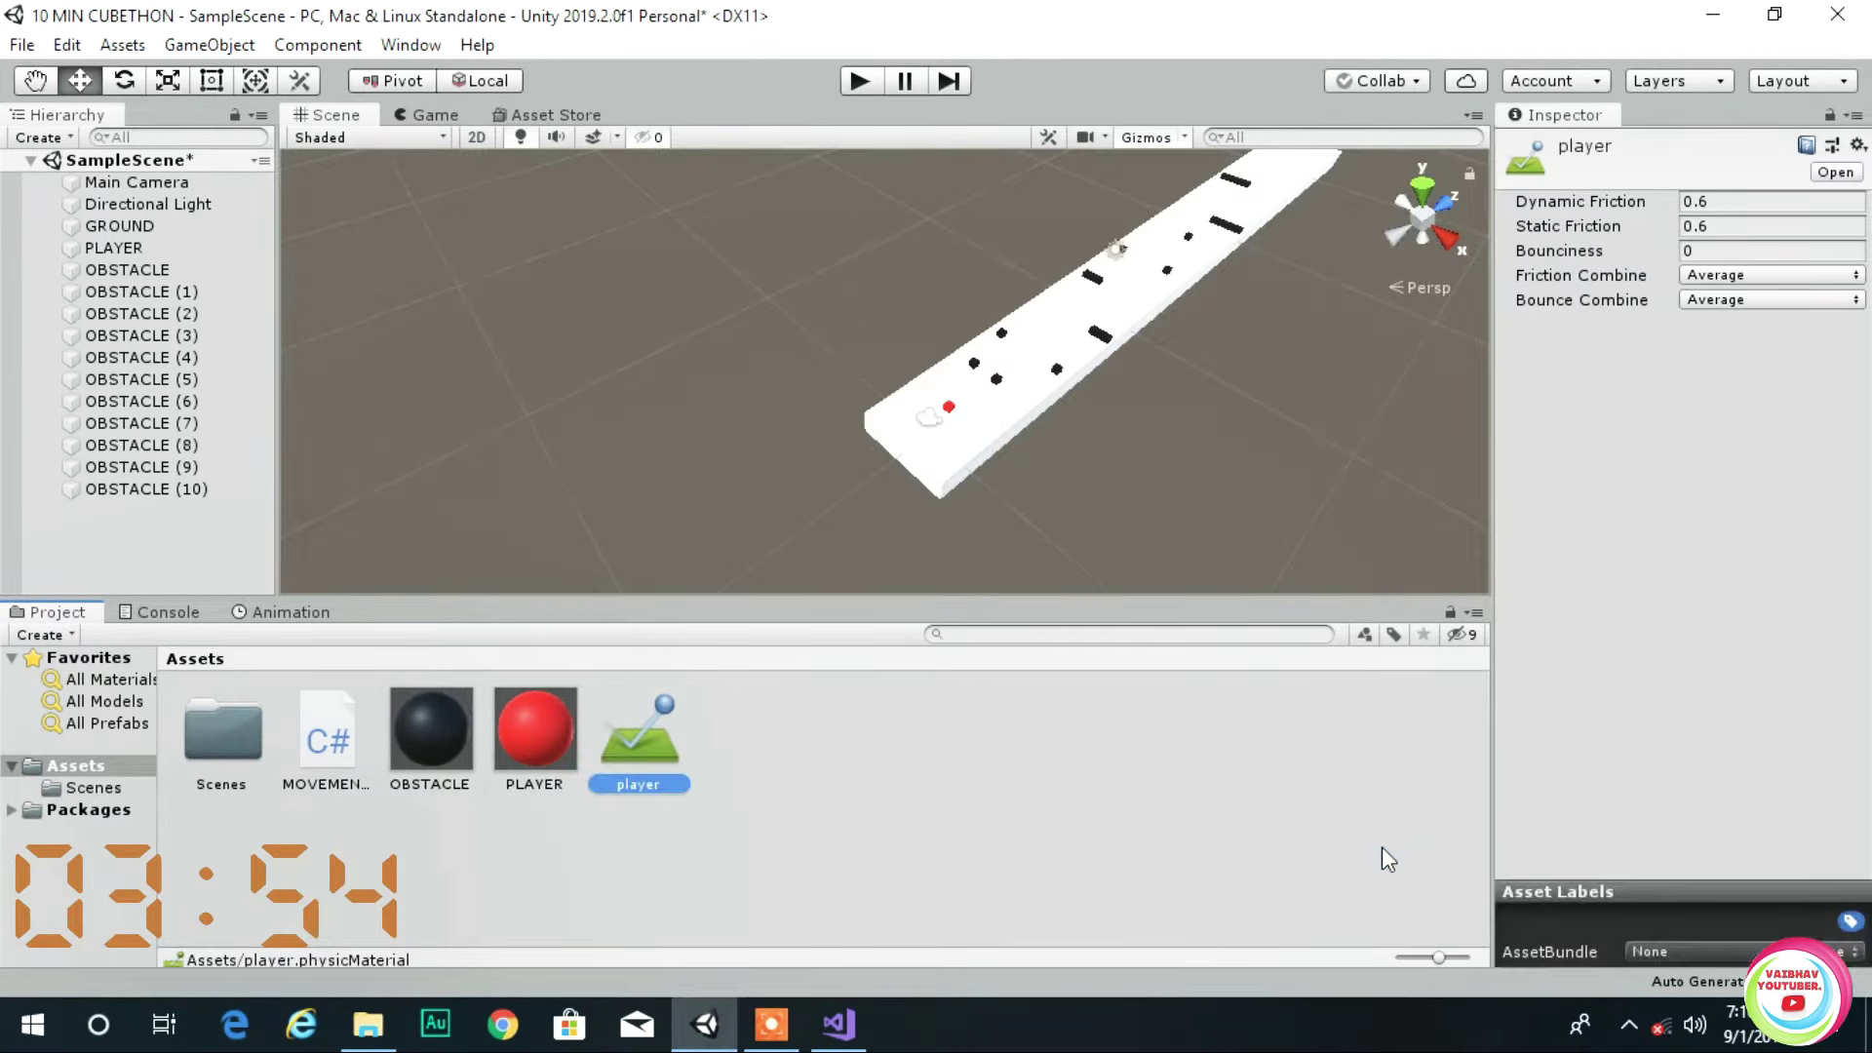
left_click(1726, 281)
left_click(1760, 335)
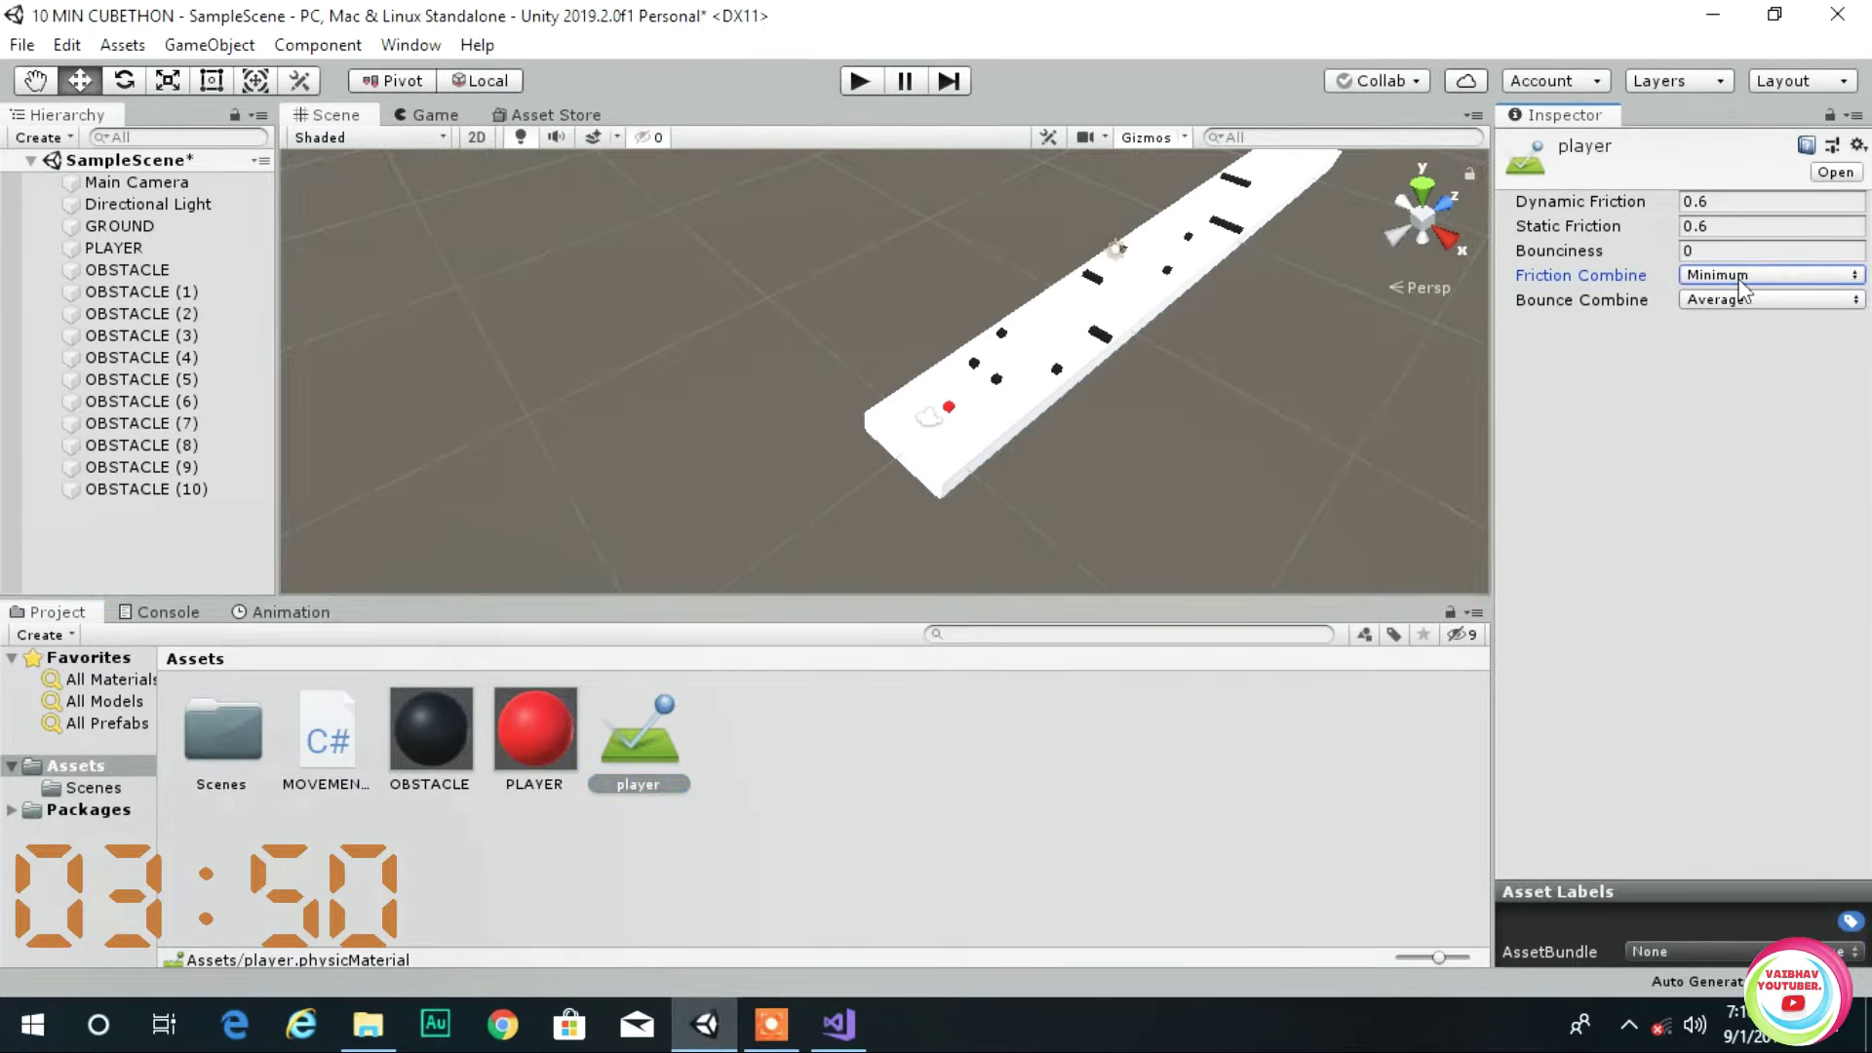
left_click(1741, 281)
left_click(1739, 364)
- Apply the player physic material to the red player cube and run a short play test of the scene
scroll(1023, 407, "up", 5)
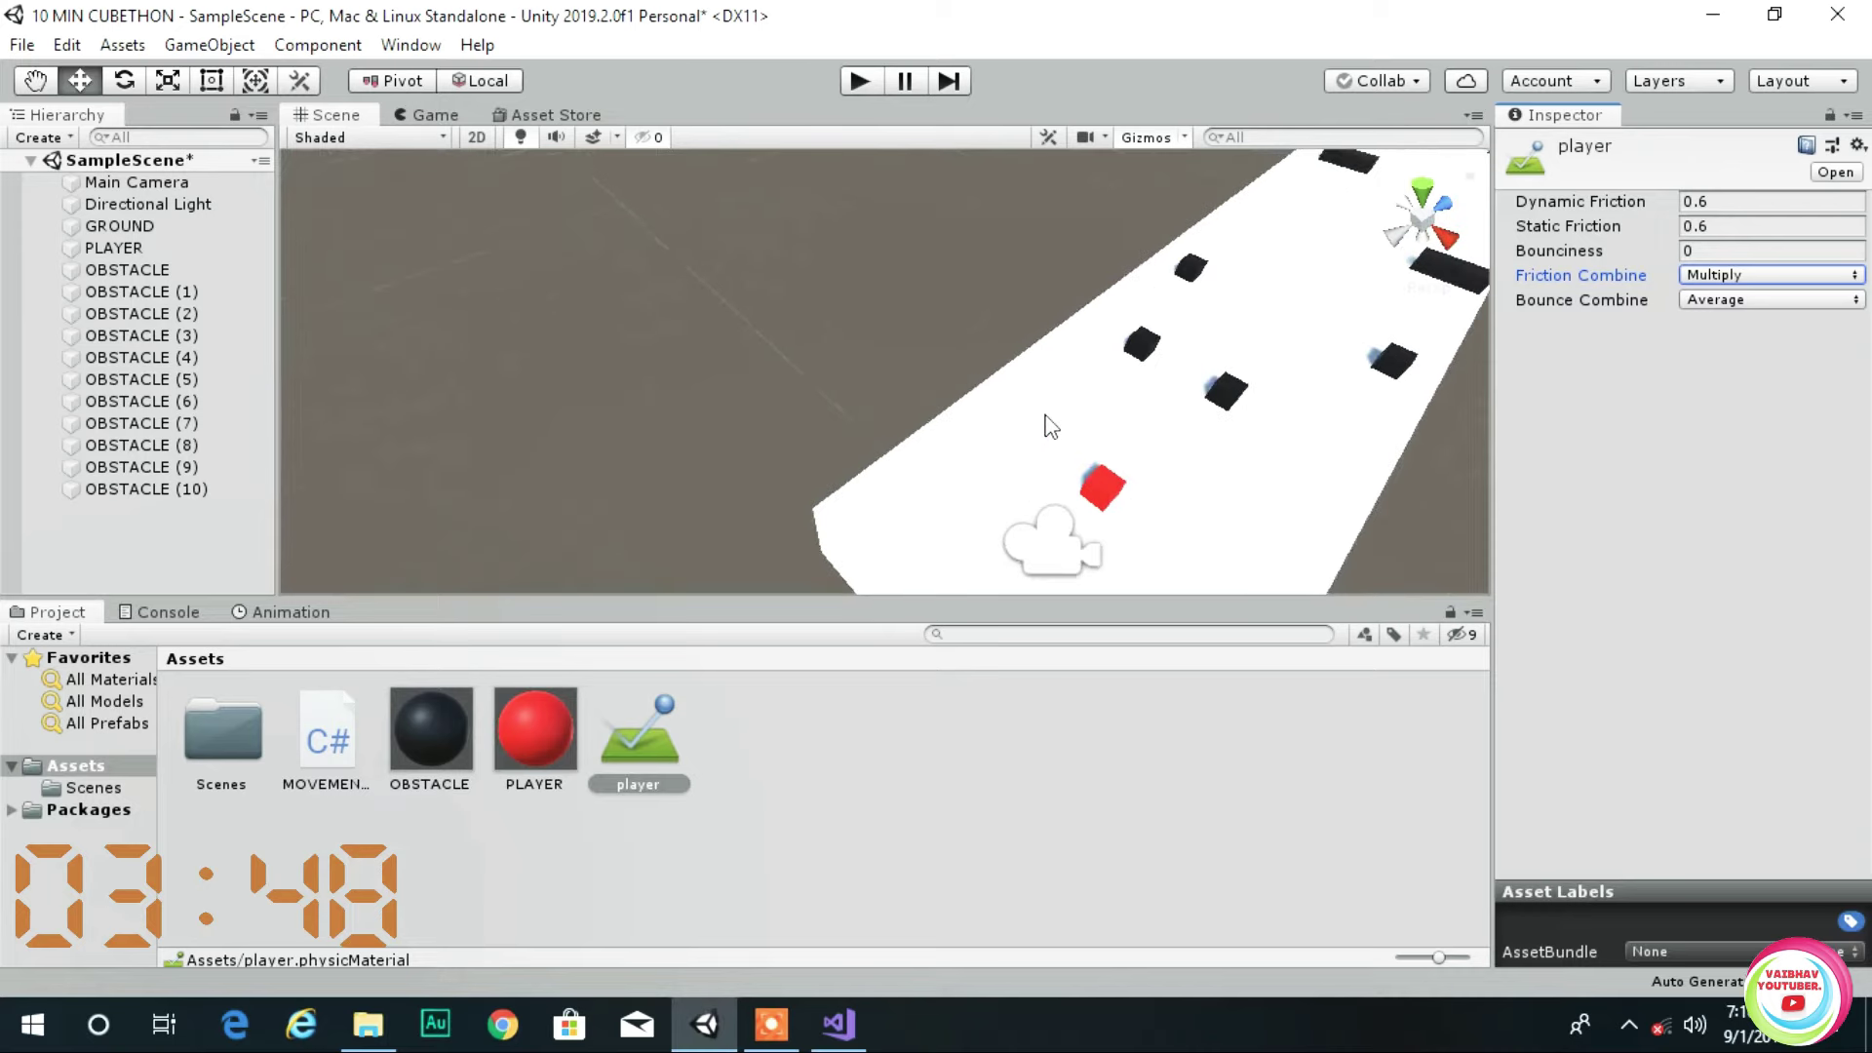
middle_click_drag(1050, 426, 733, 293)
left_click(734, 297)
left_click_drag(664, 531, 731, 317)
left_click(859, 80)
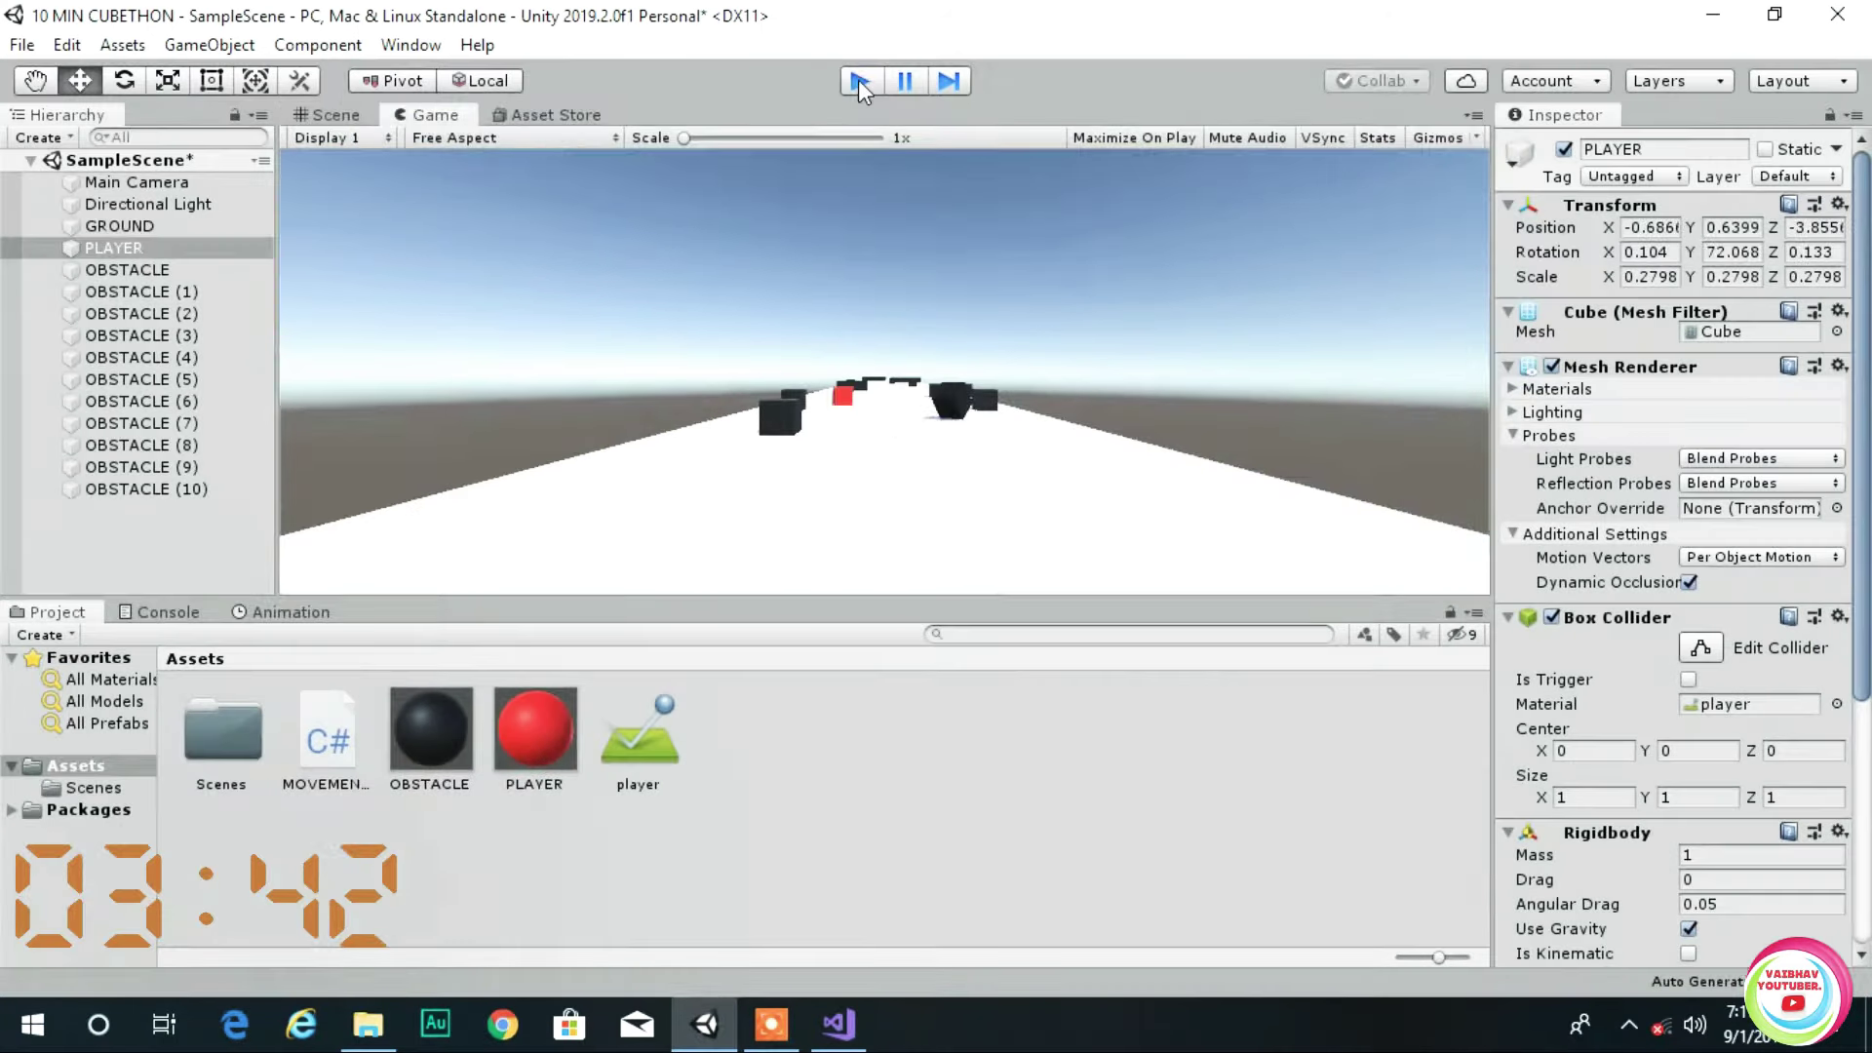
left_click(859, 80)
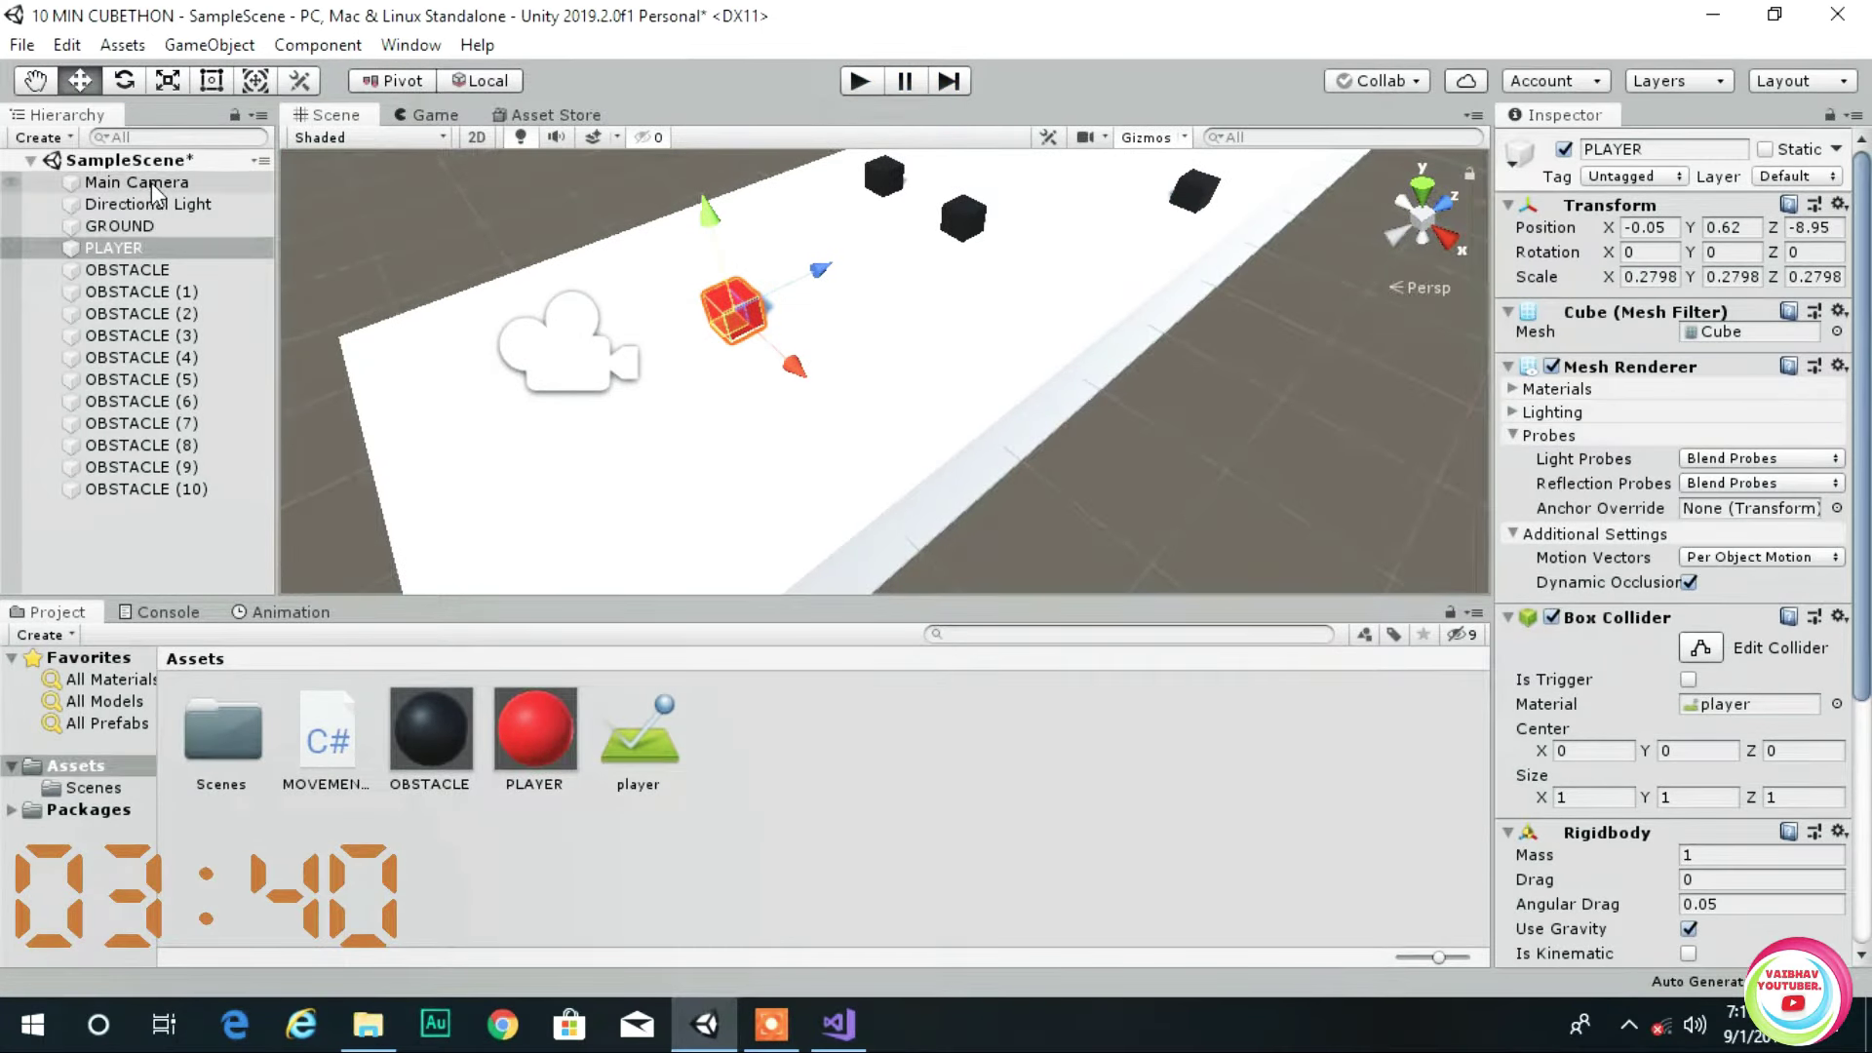
- Make Main Camera a child of PLAYER and briefly play the scene to check the camera follow
left_click_drag(136, 182, 163, 251)
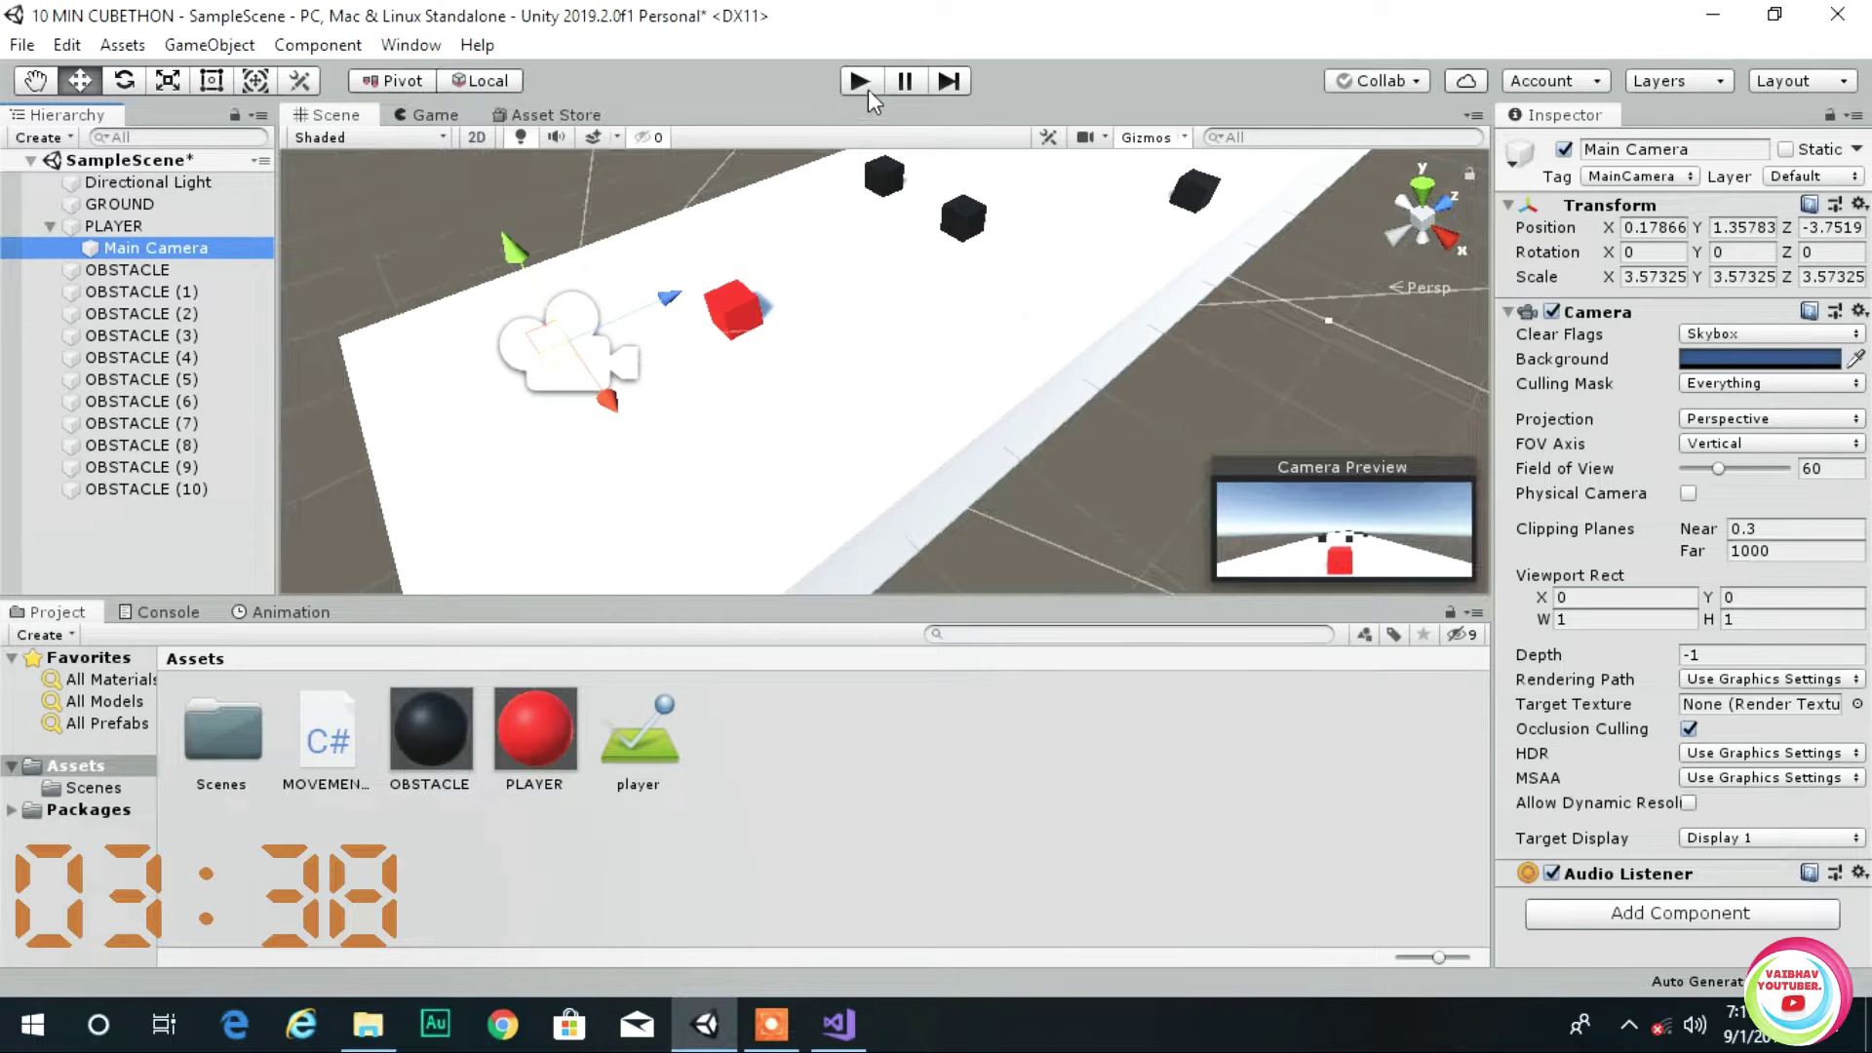
left_click(860, 81)
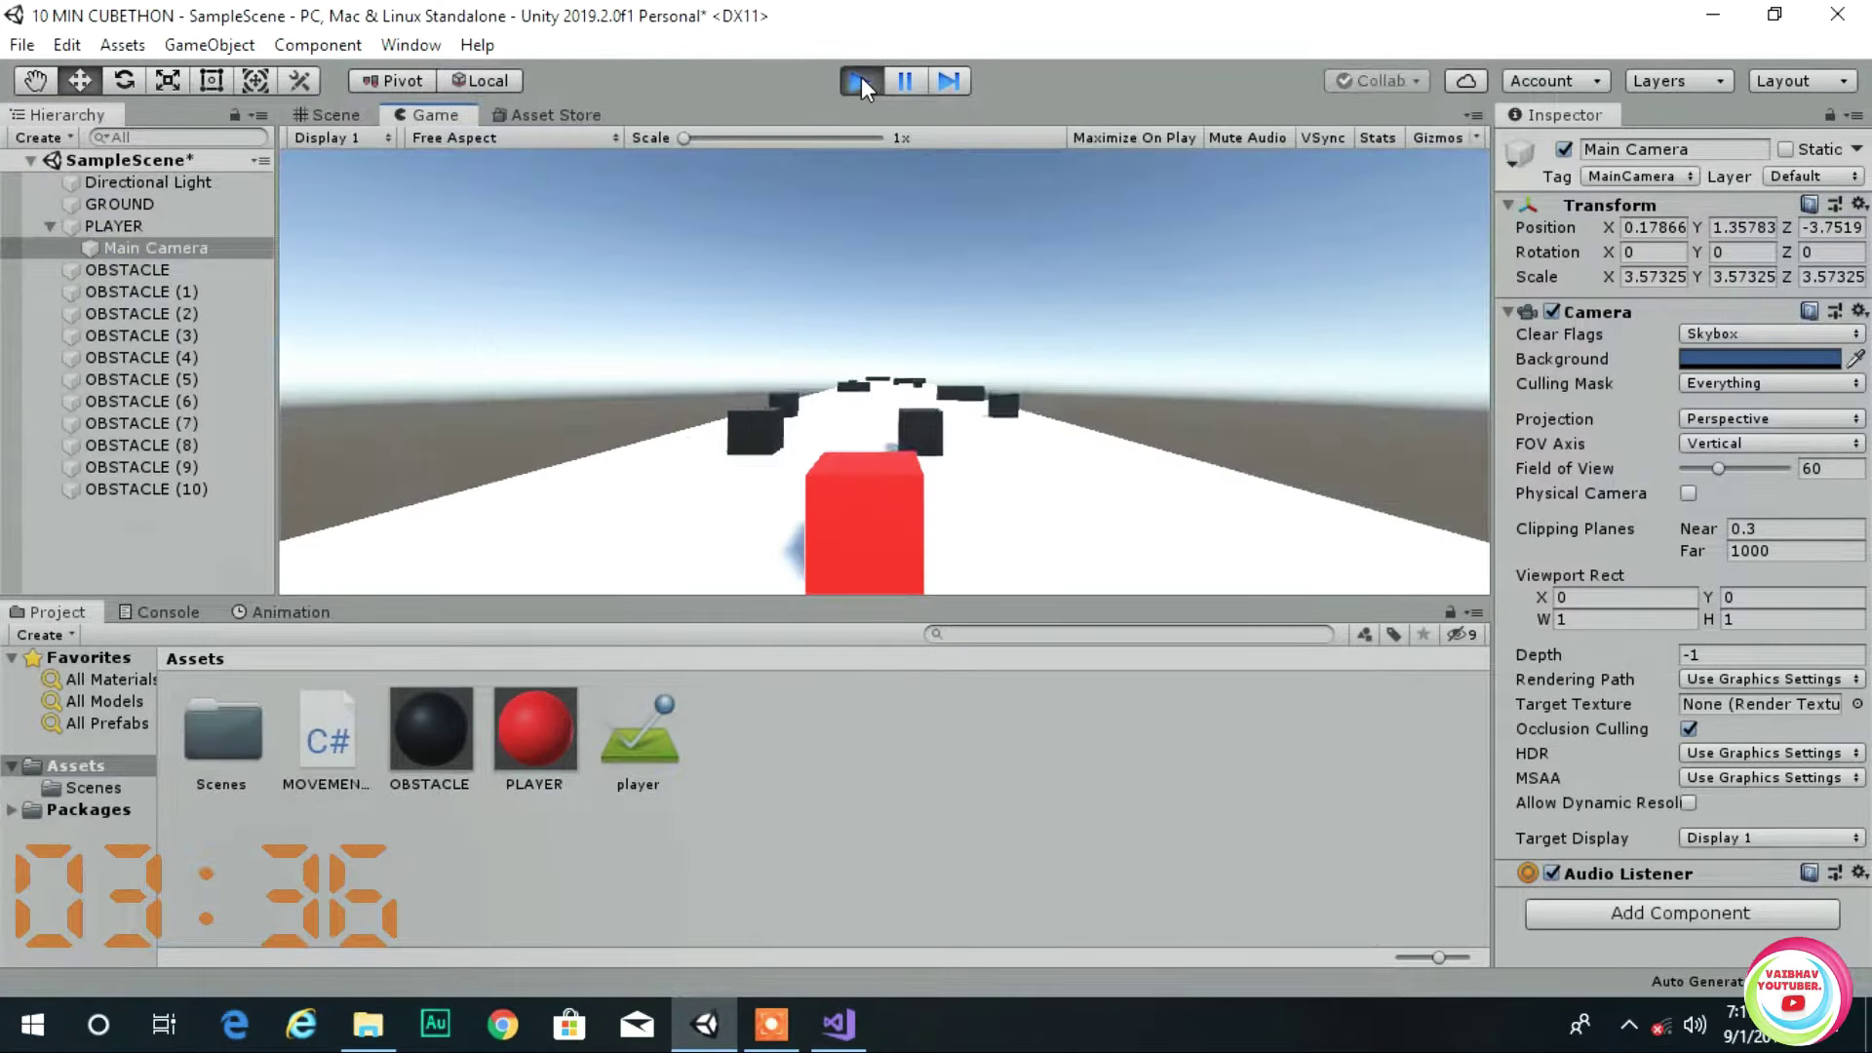
left_click(860, 81)
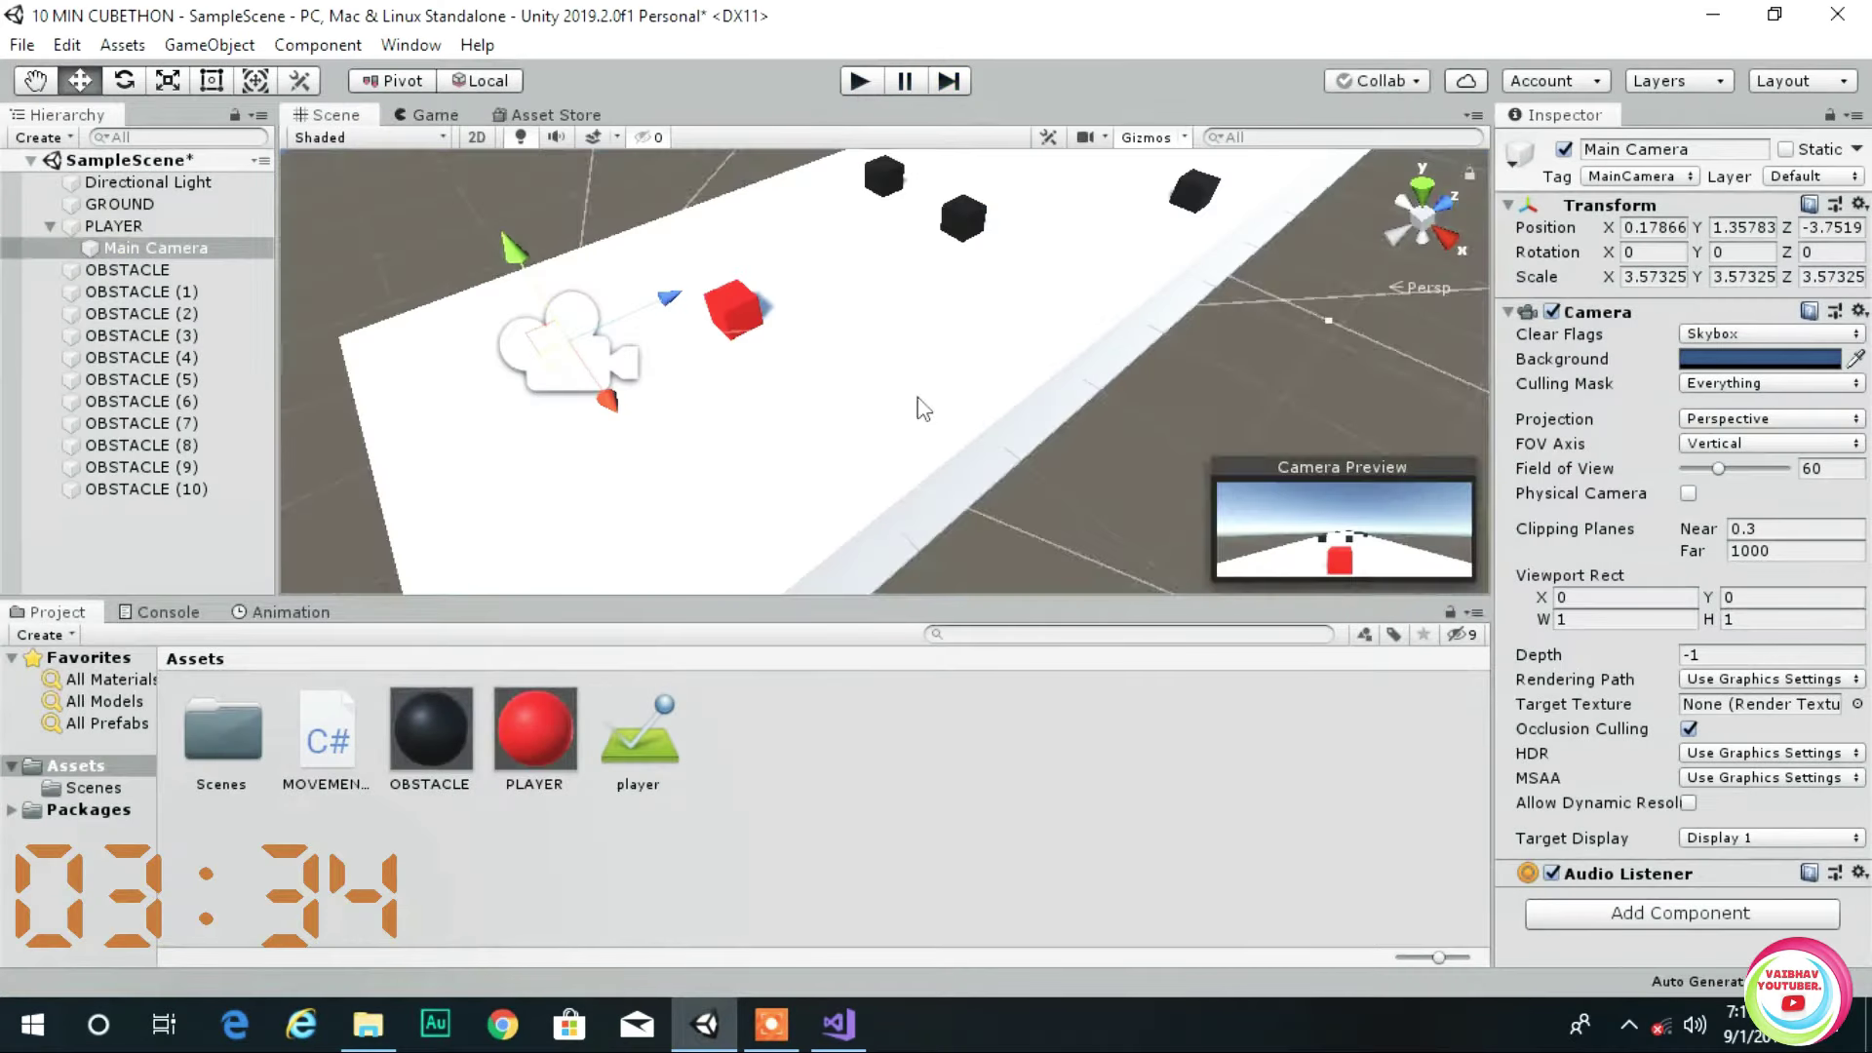
- Set the Forward value of PLAYER's MOVEMENTS script to 800
left_click(736, 309)
scroll(1699, 666, "down", 5)
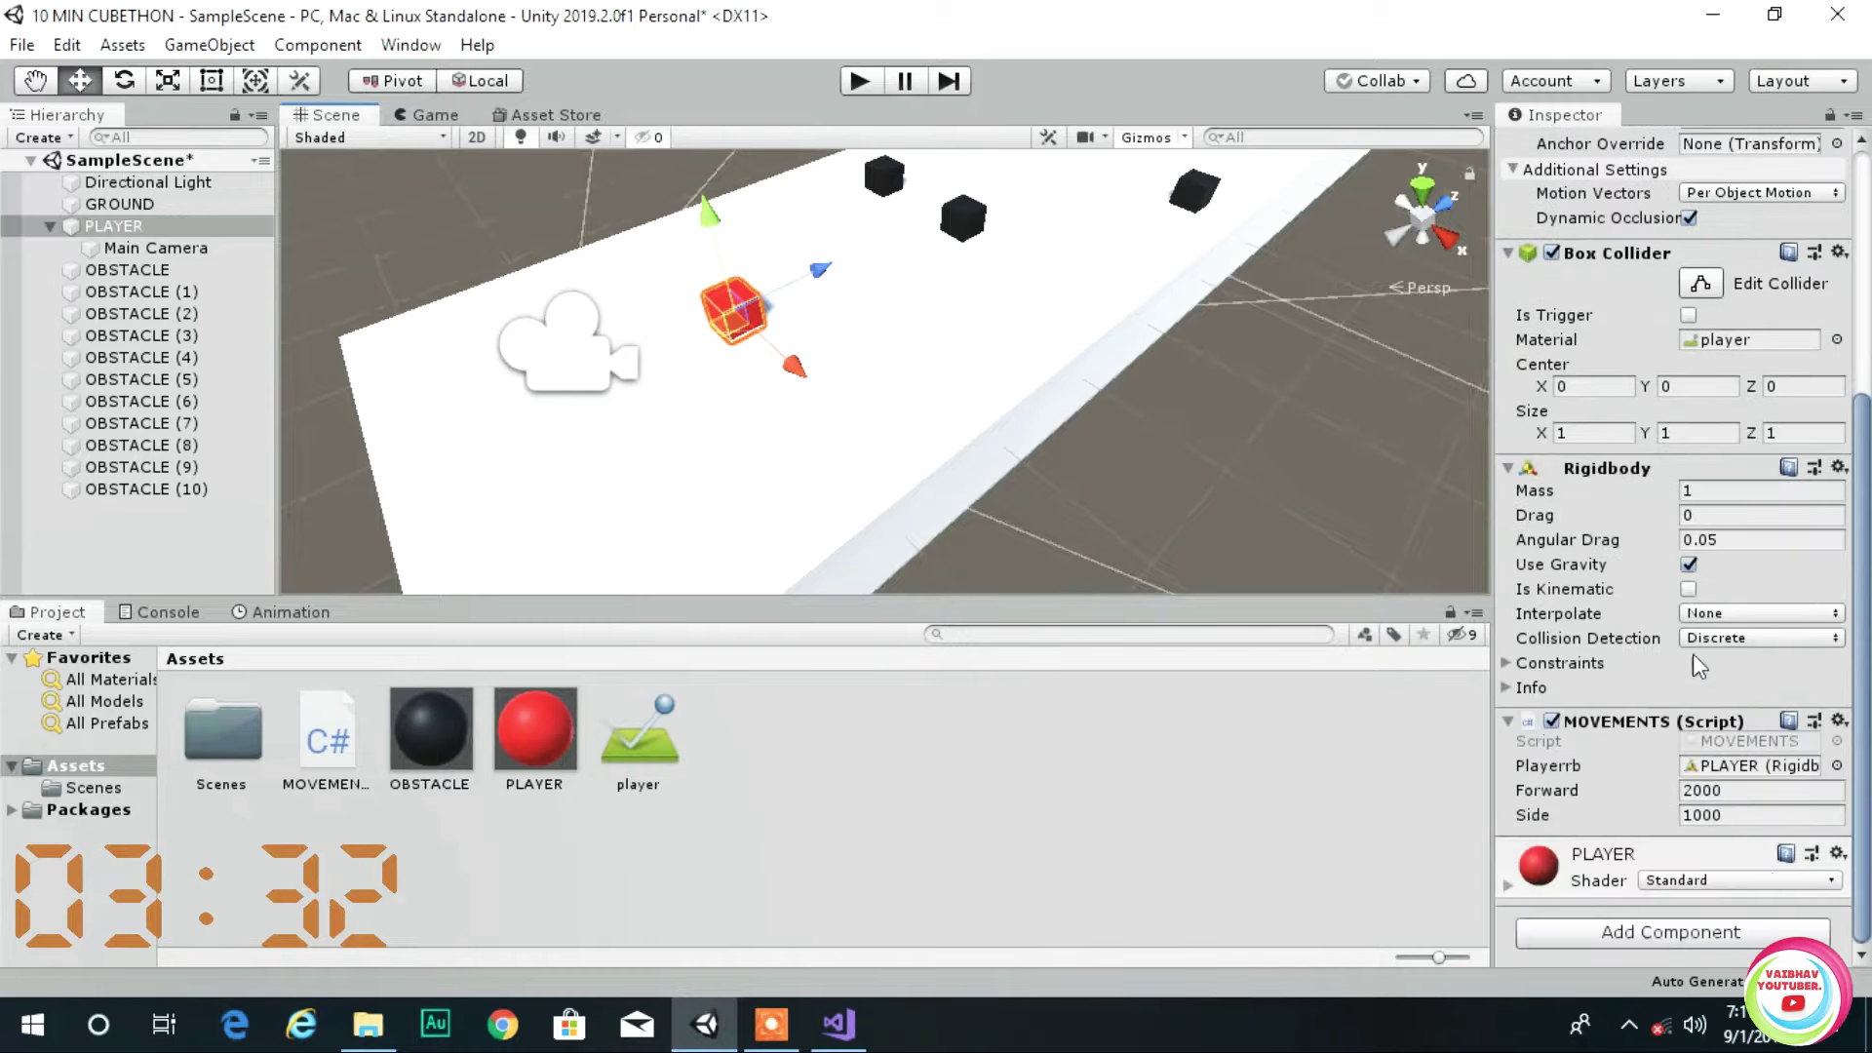
left_click(1754, 792)
type("100")
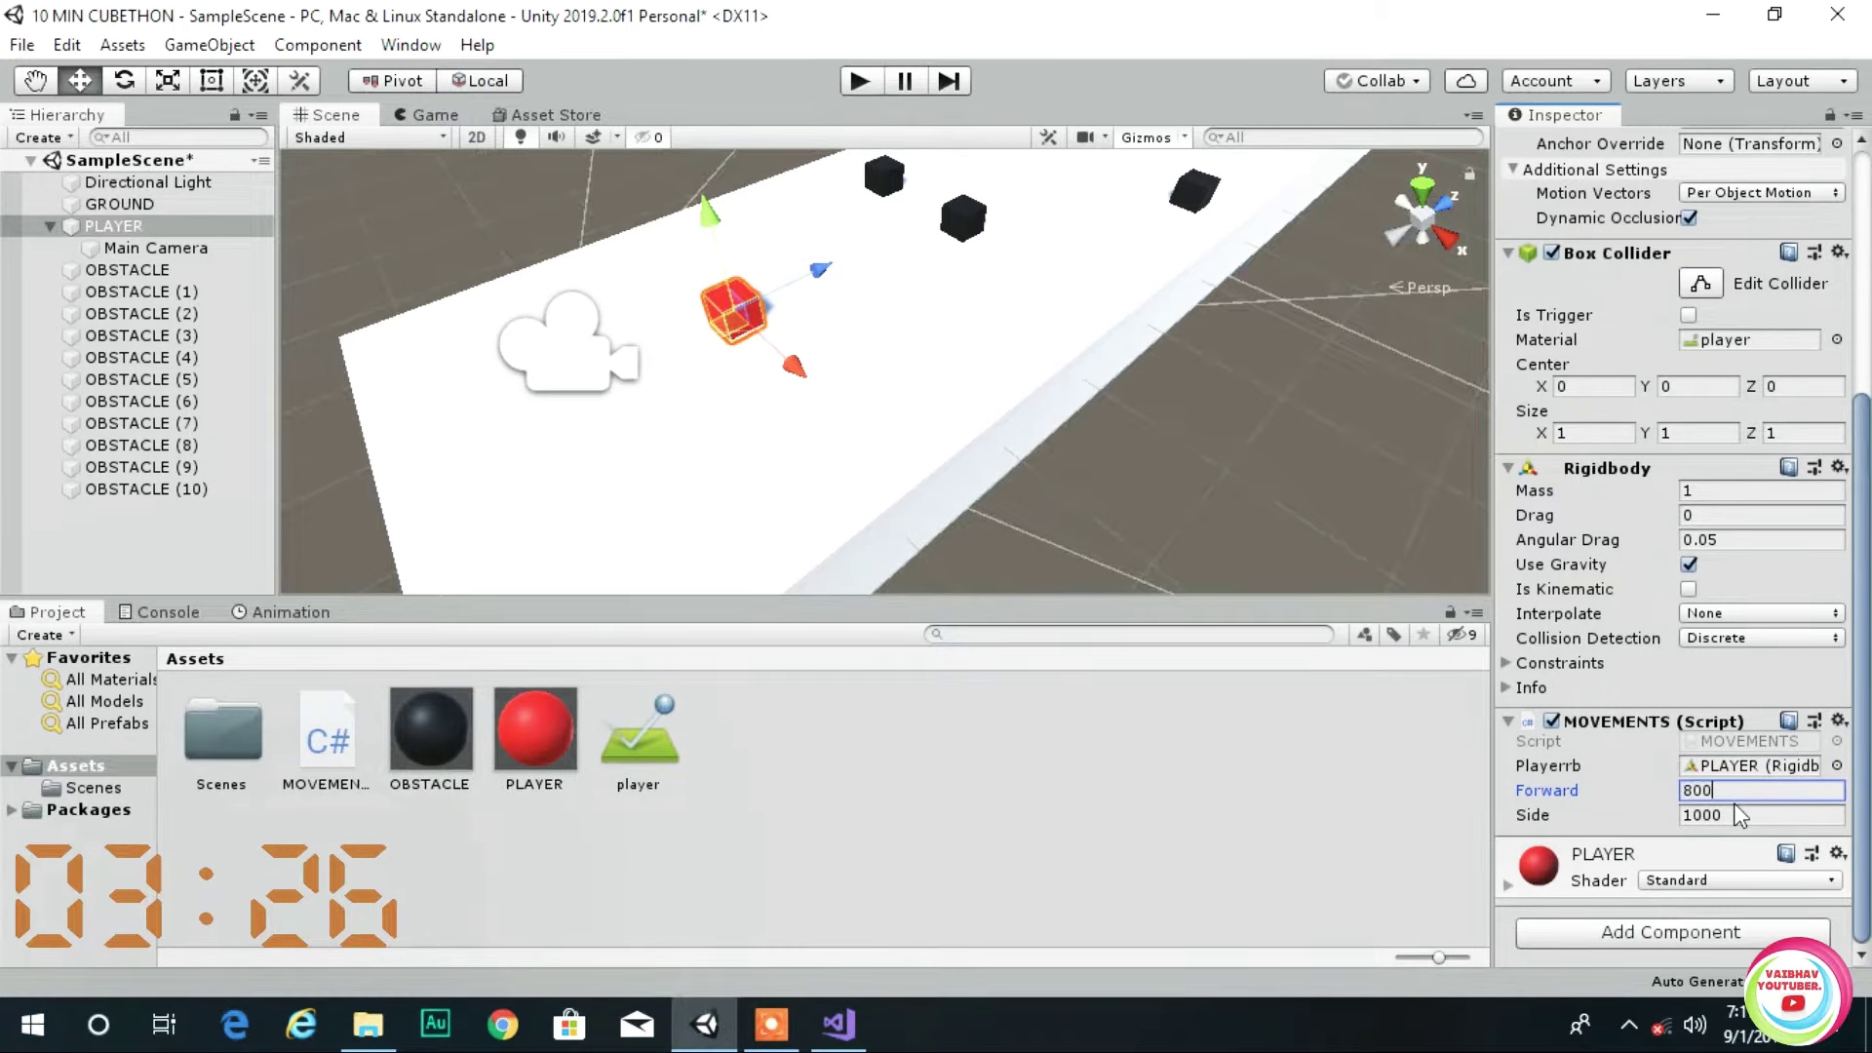
left_click(1763, 817)
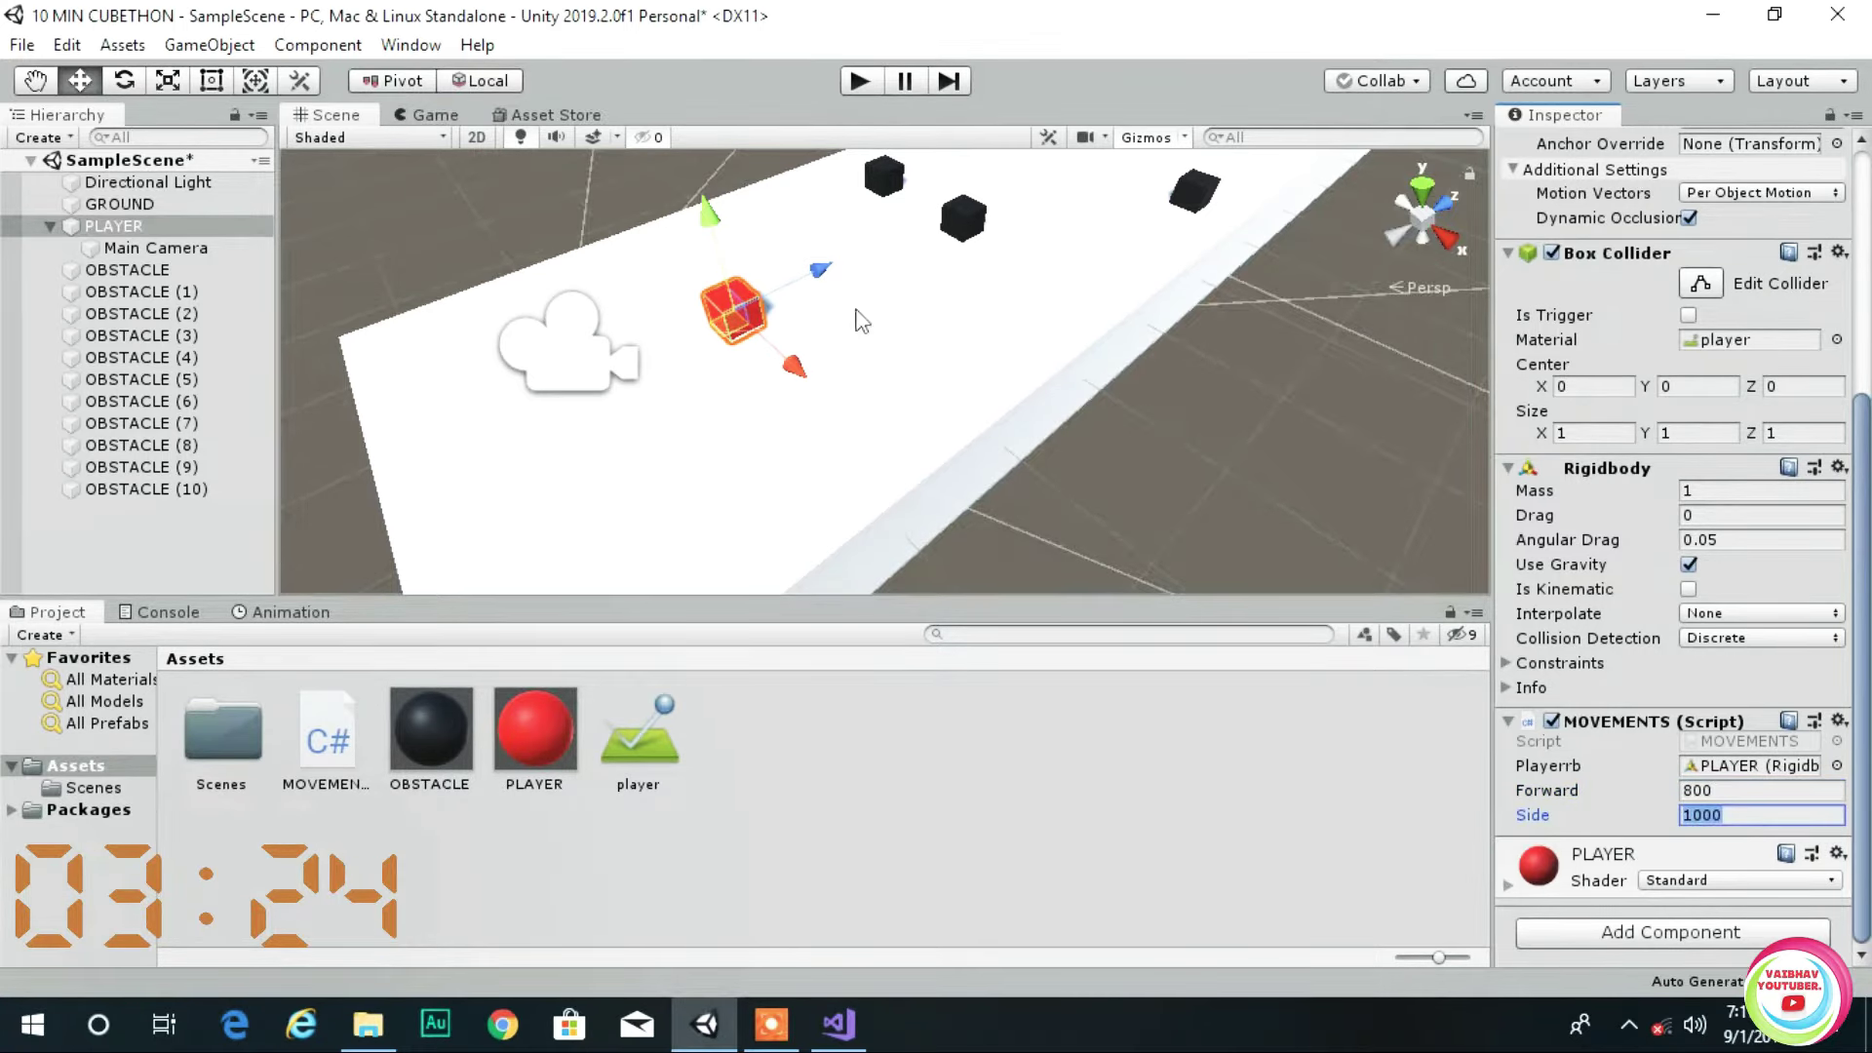
- Play the scene to test the cube's forward and sideways speed among the obstacles, and stop it again
left_click(871, 80)
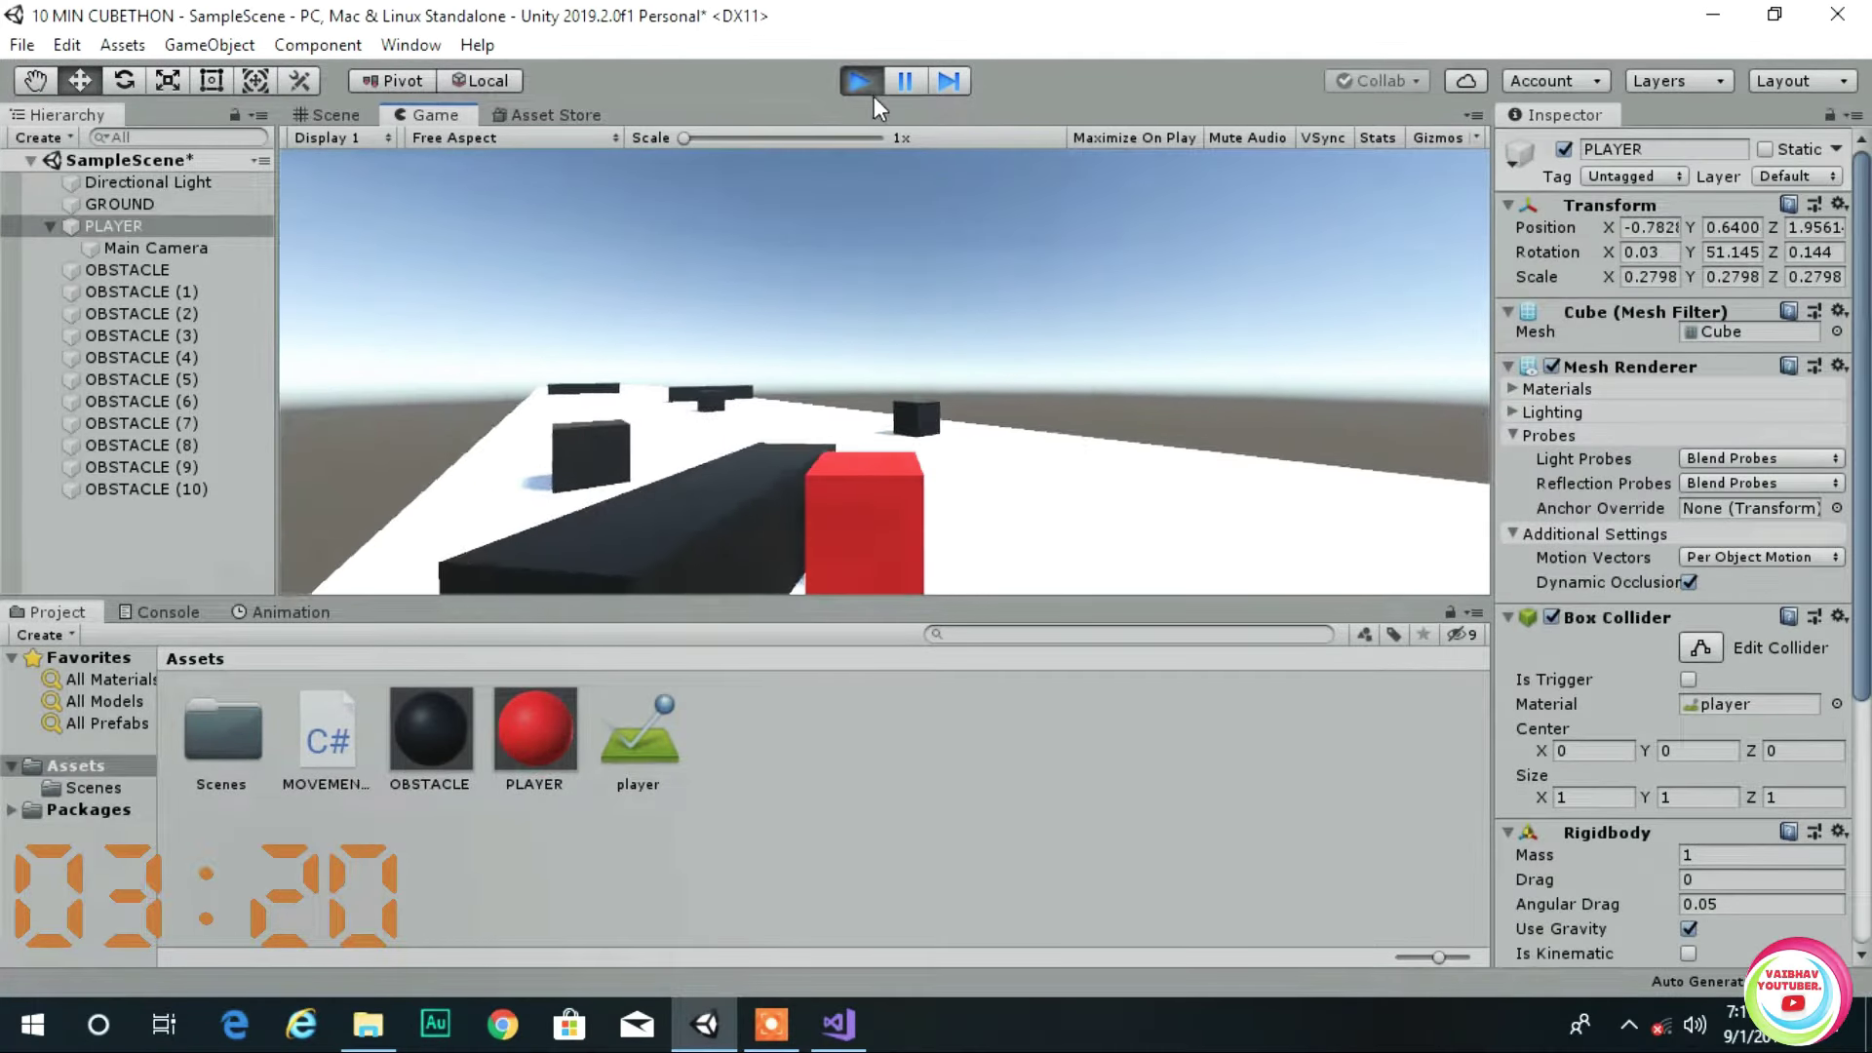
left_click(874, 87)
left_click(874, 87)
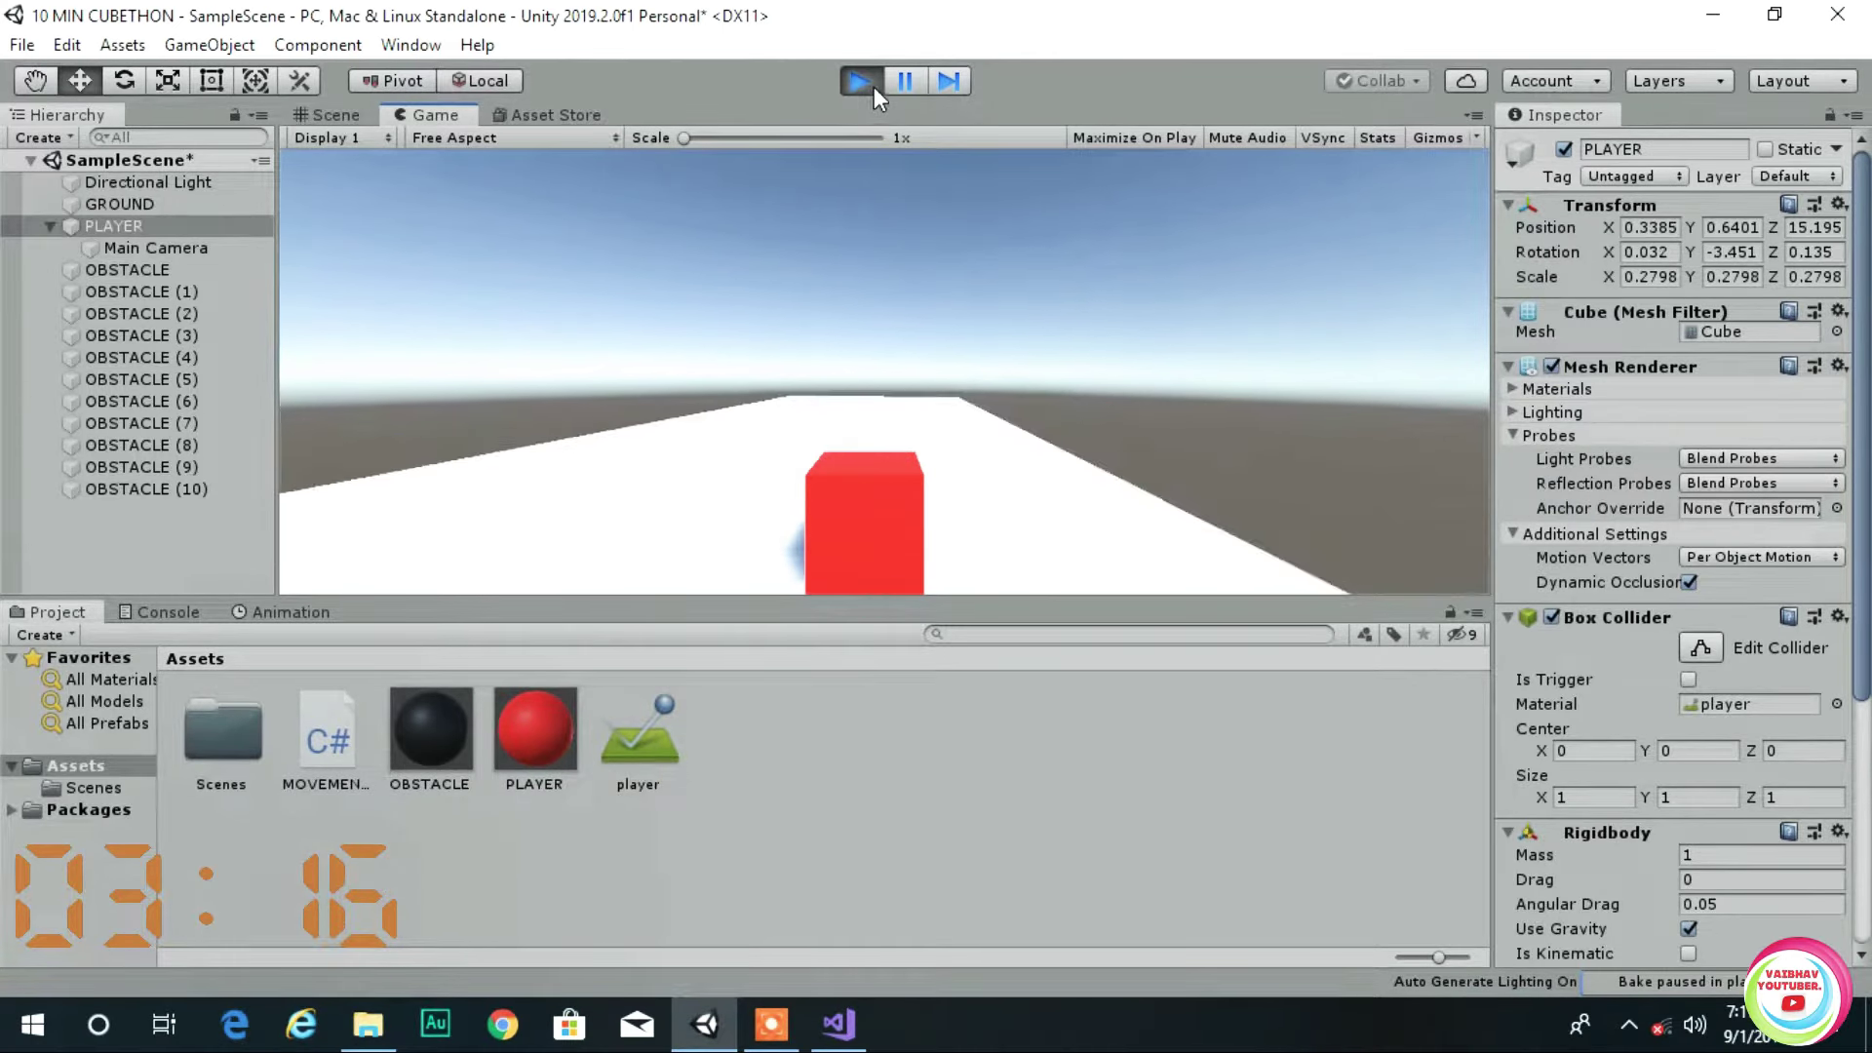
left_click(860, 86)
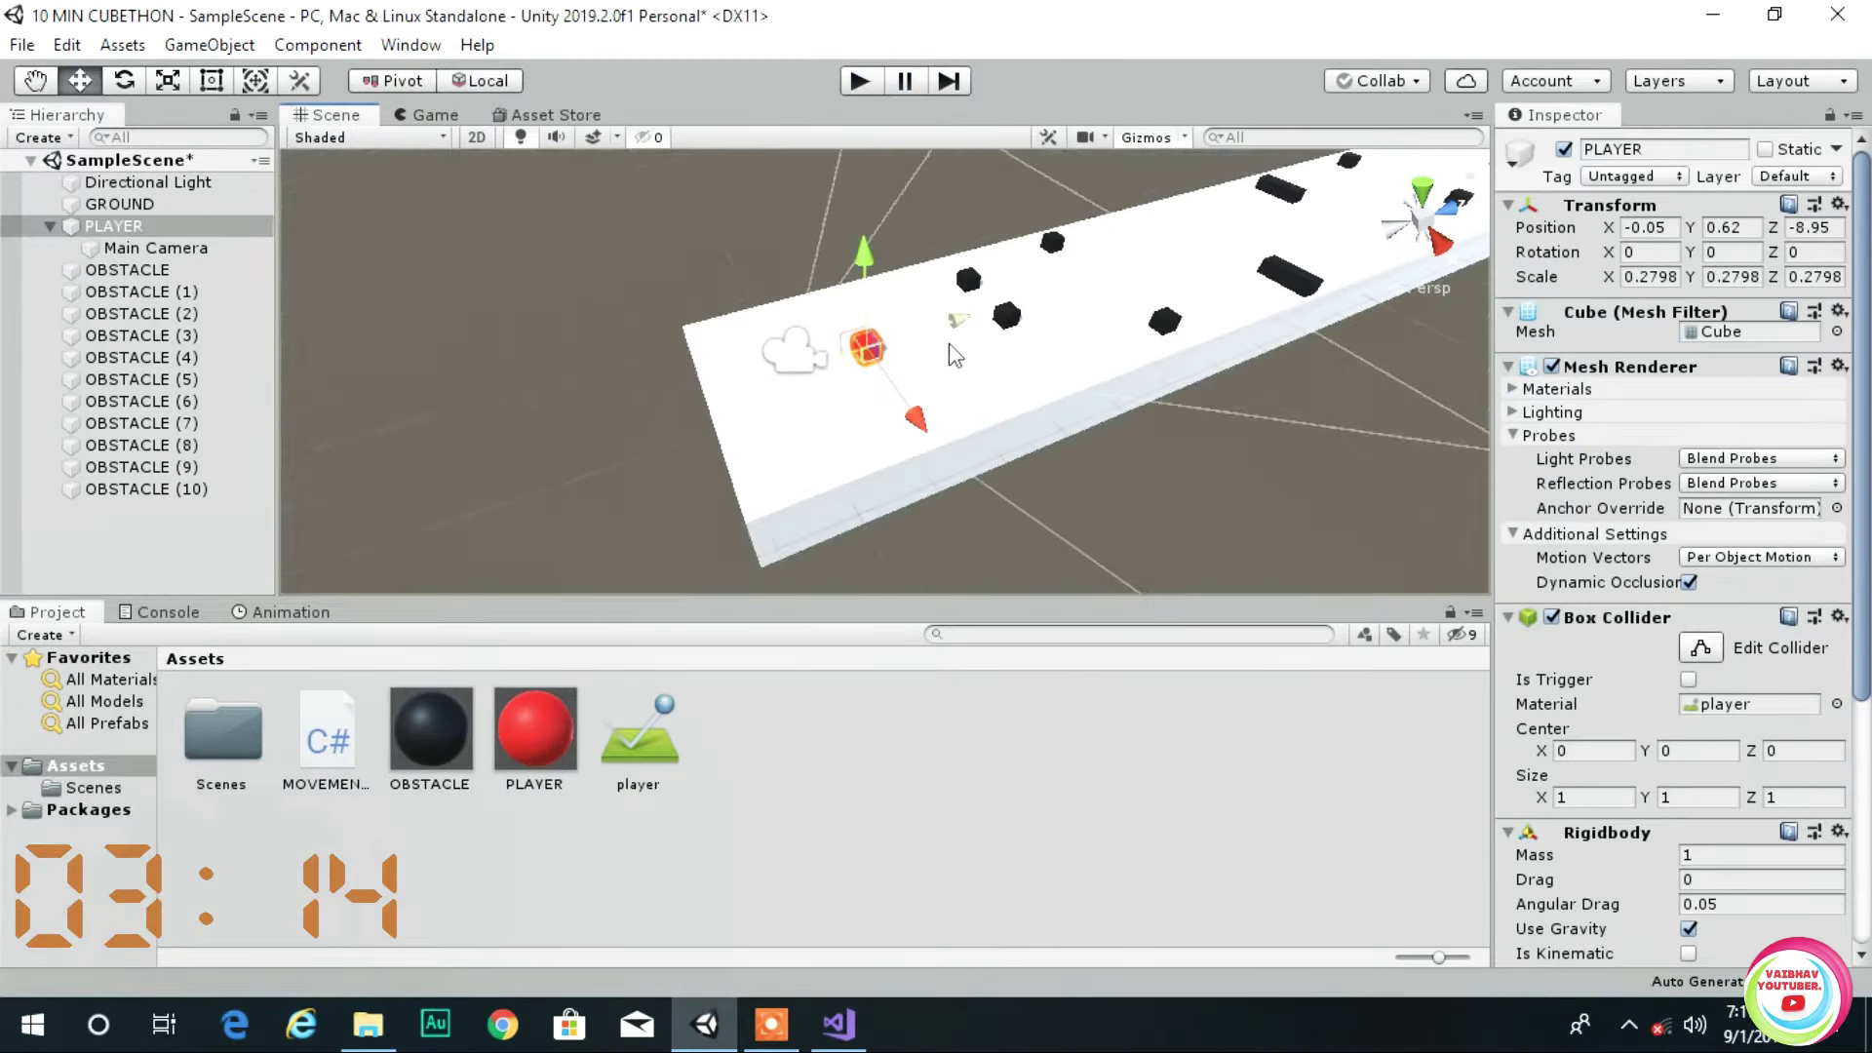
- Set the Side value of PLAYER's MOVEMENTS script to 900
scroll(1763, 860, "down", 5)
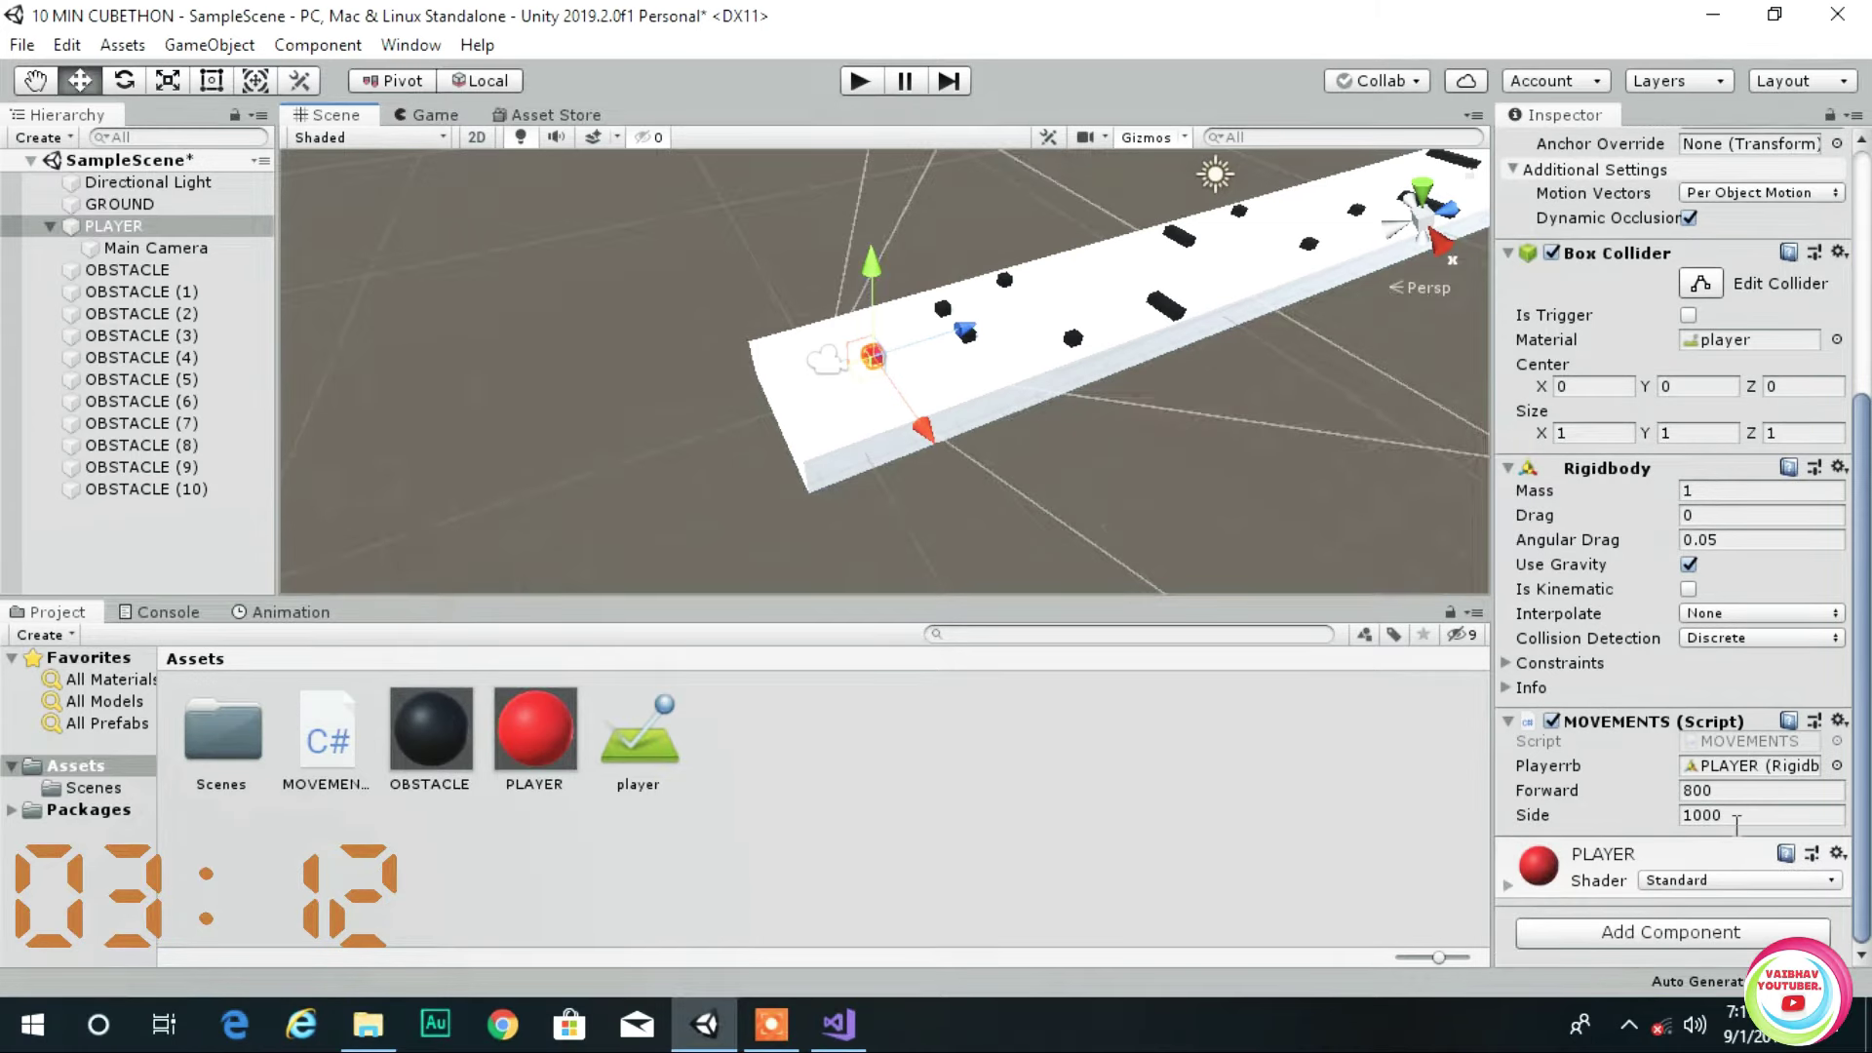
left_click(1737, 819)
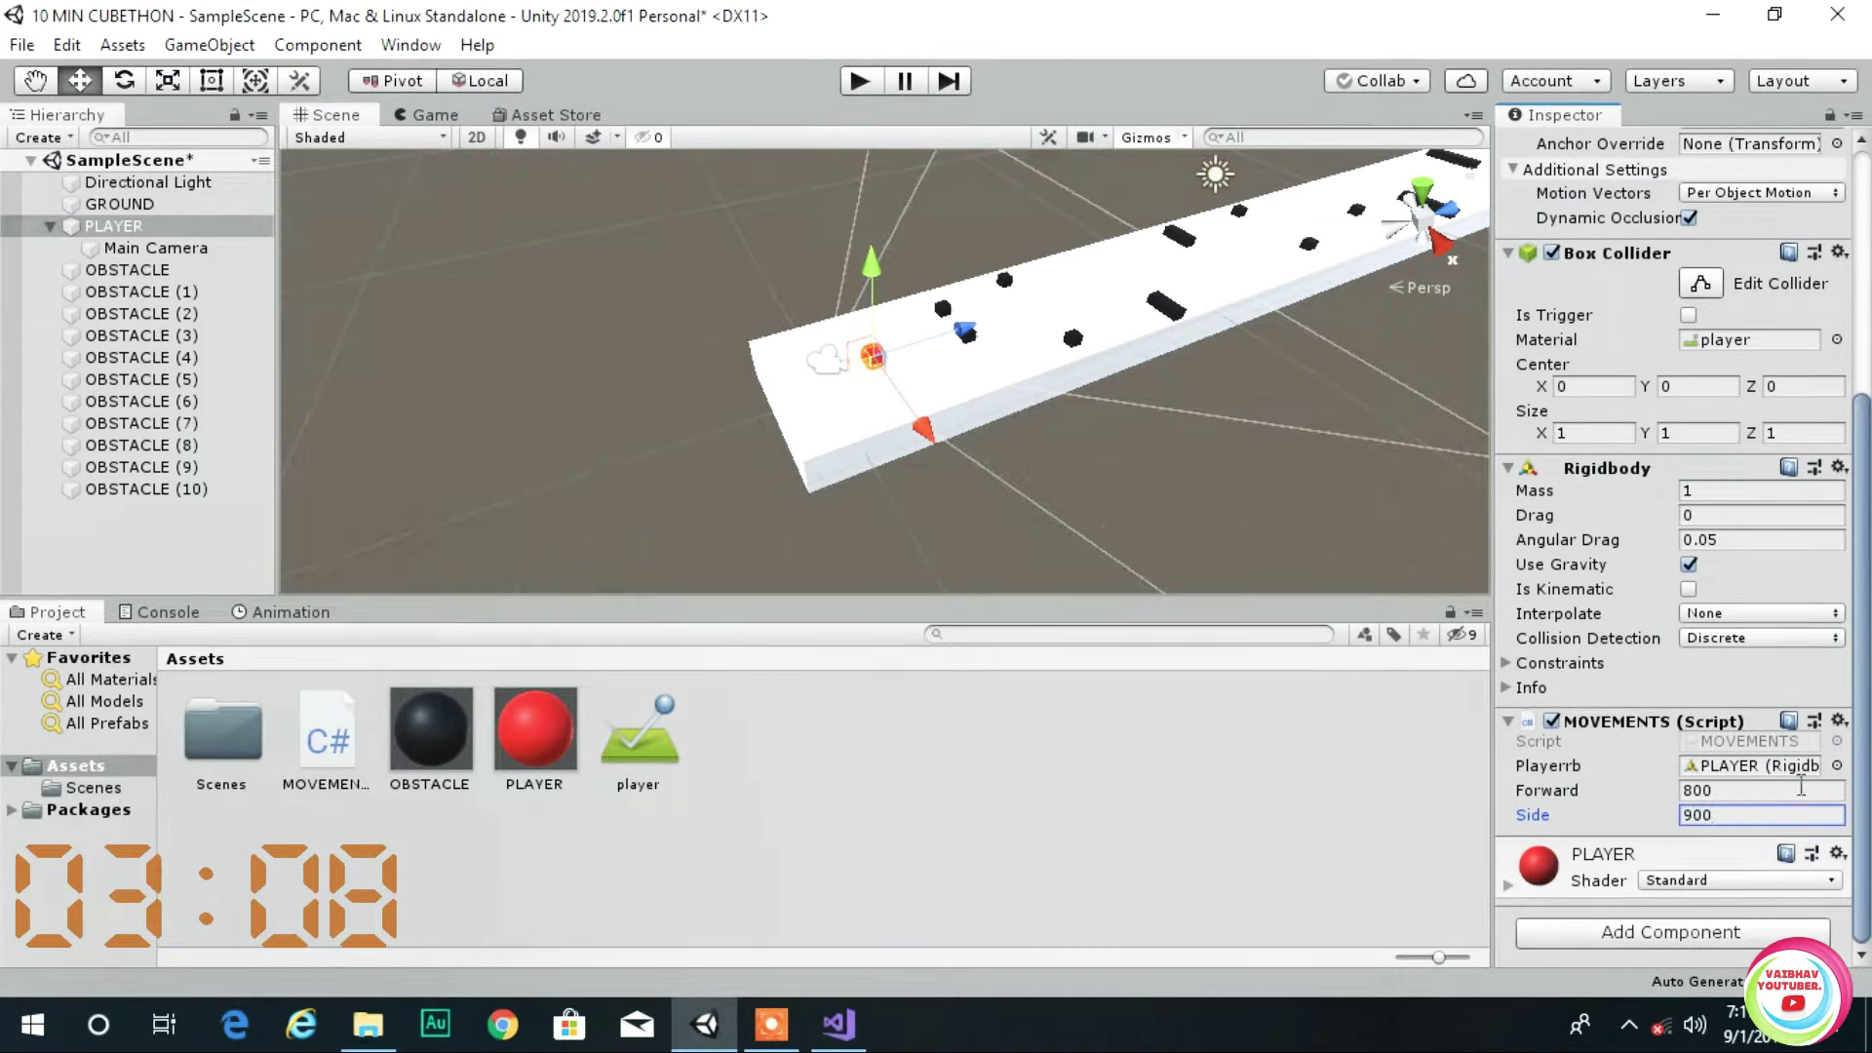
right_click_drag(1102, 361, 1170, 406)
- Add a new script component named collision to the PLAYER object
left_click(1726, 934)
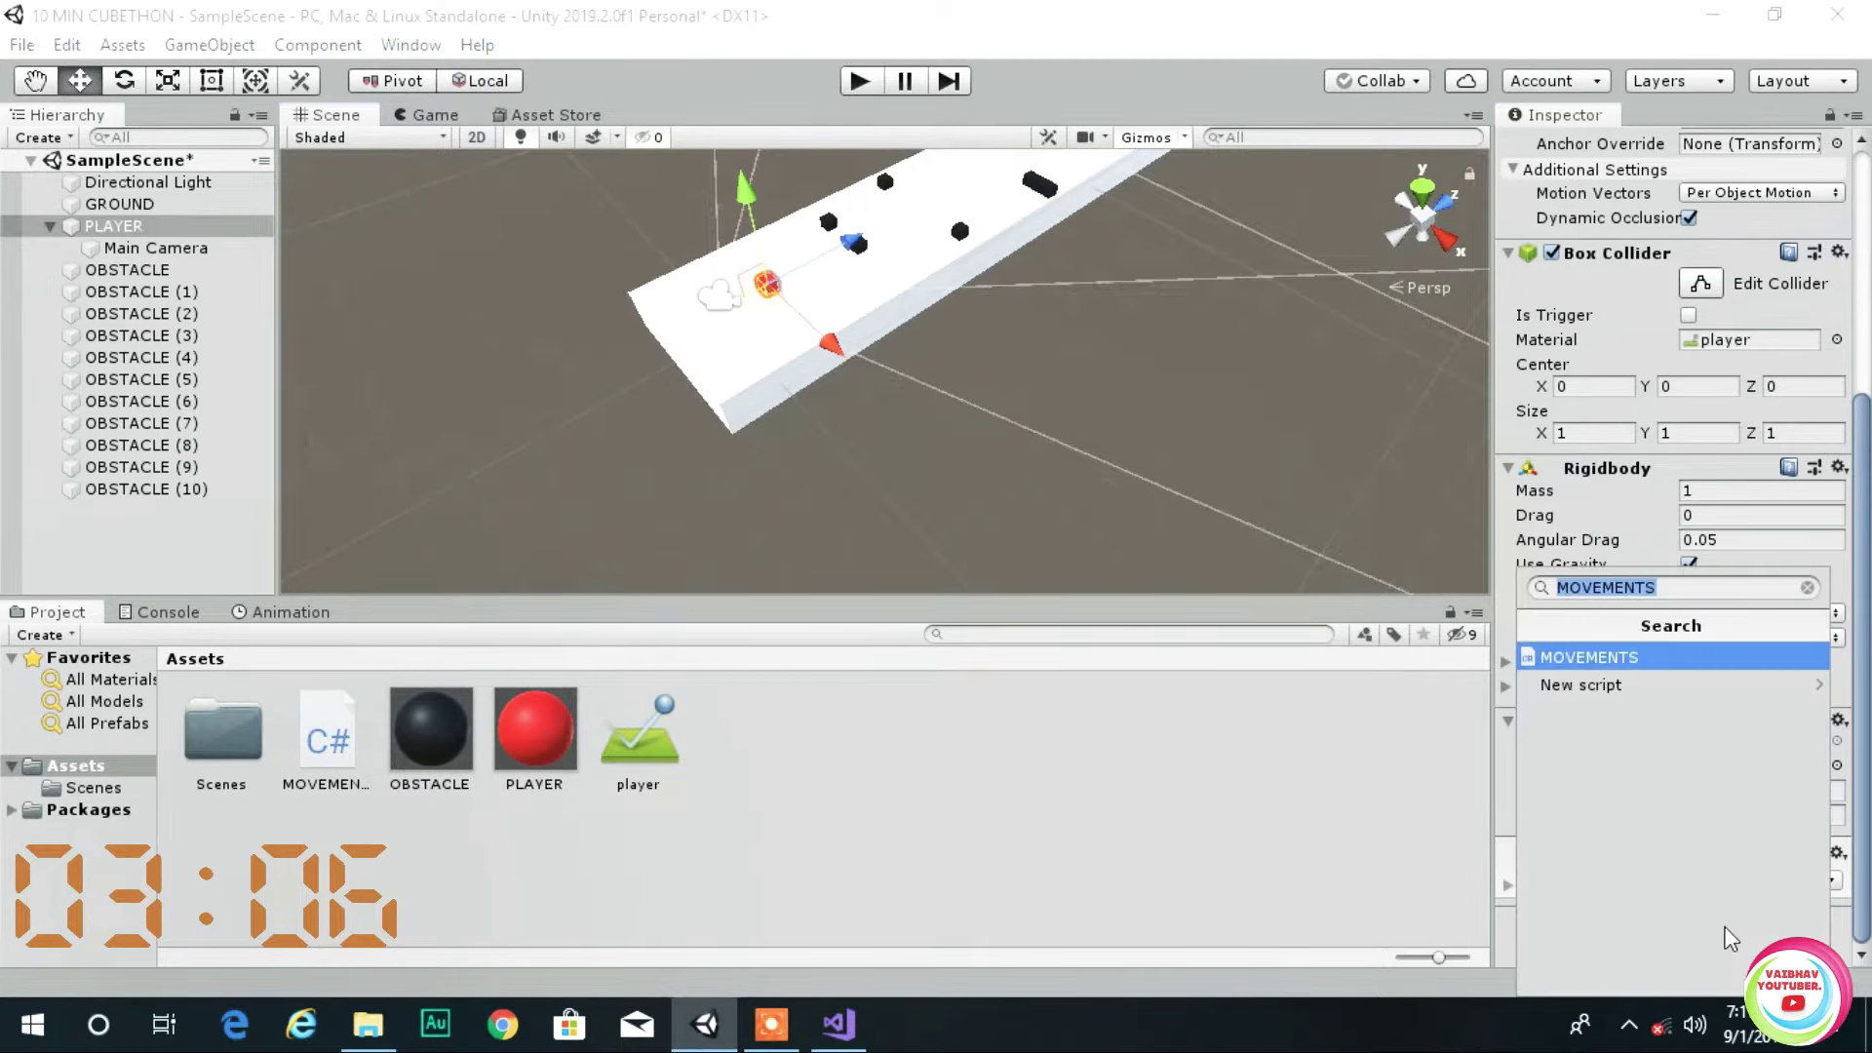
type("coll")
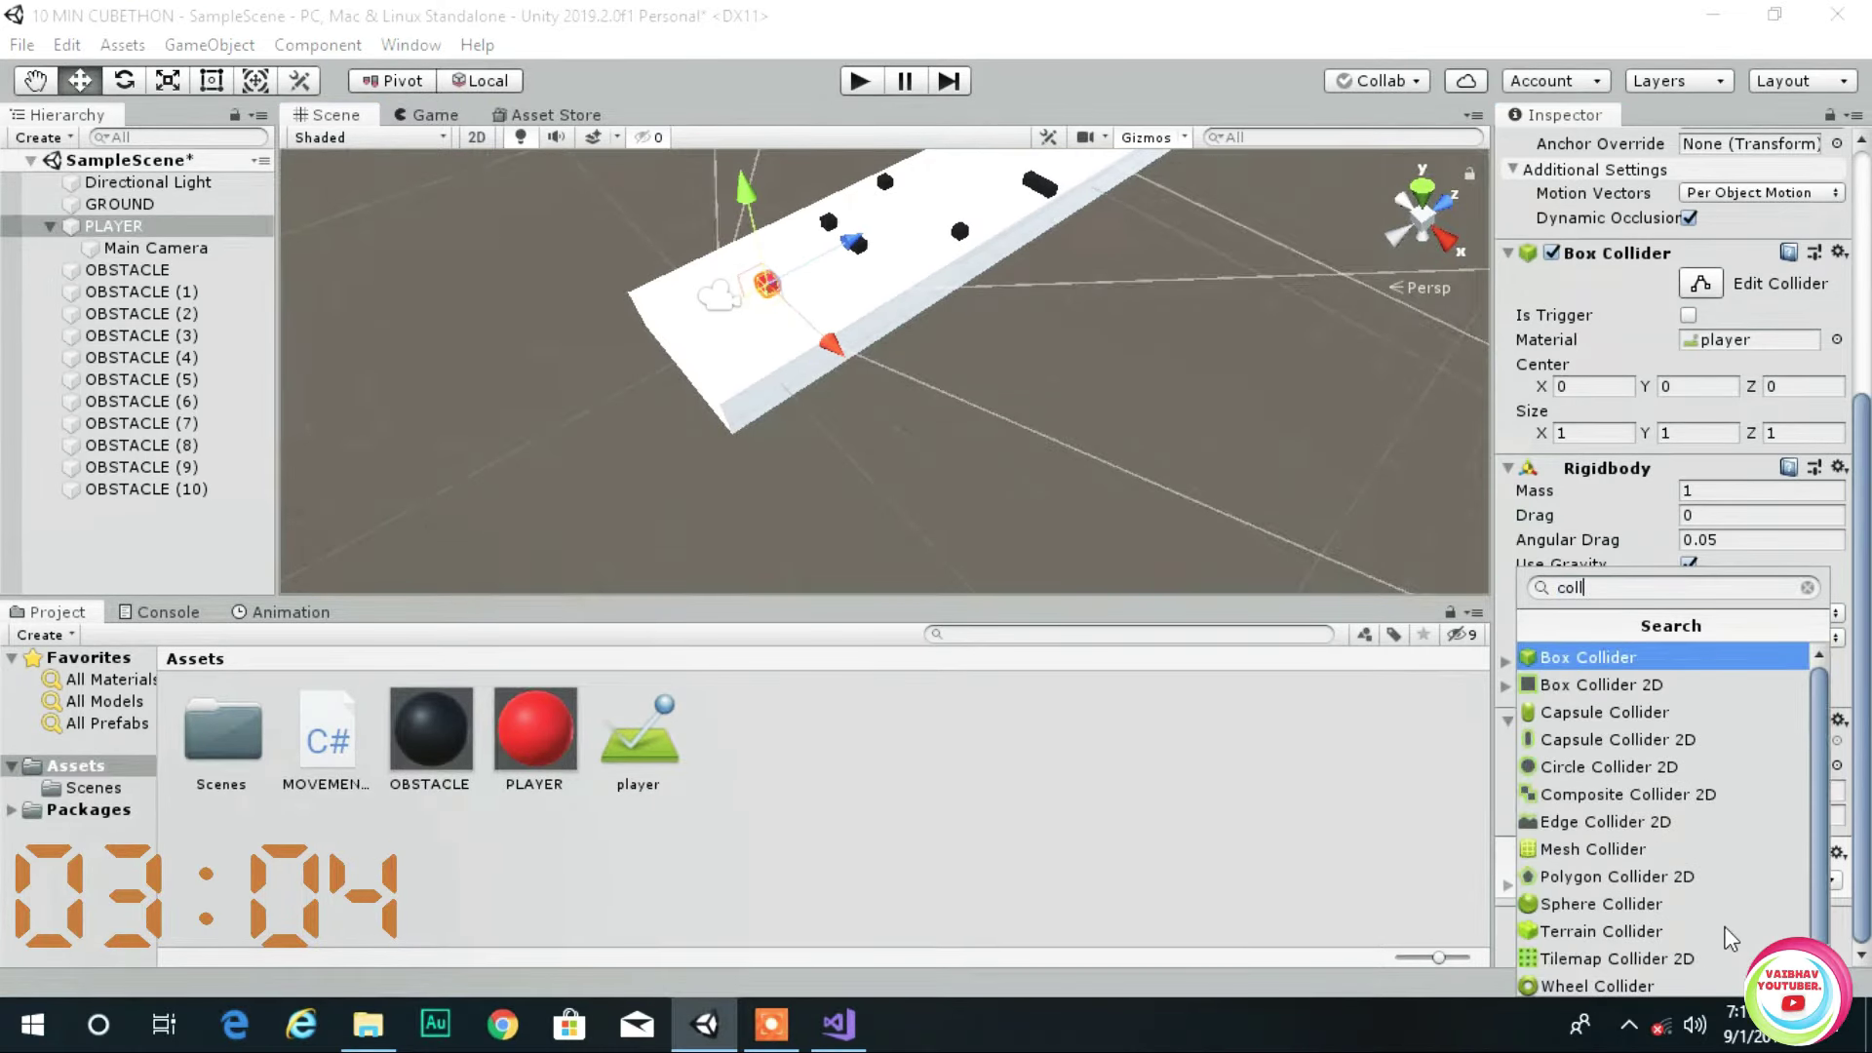
type("isio")
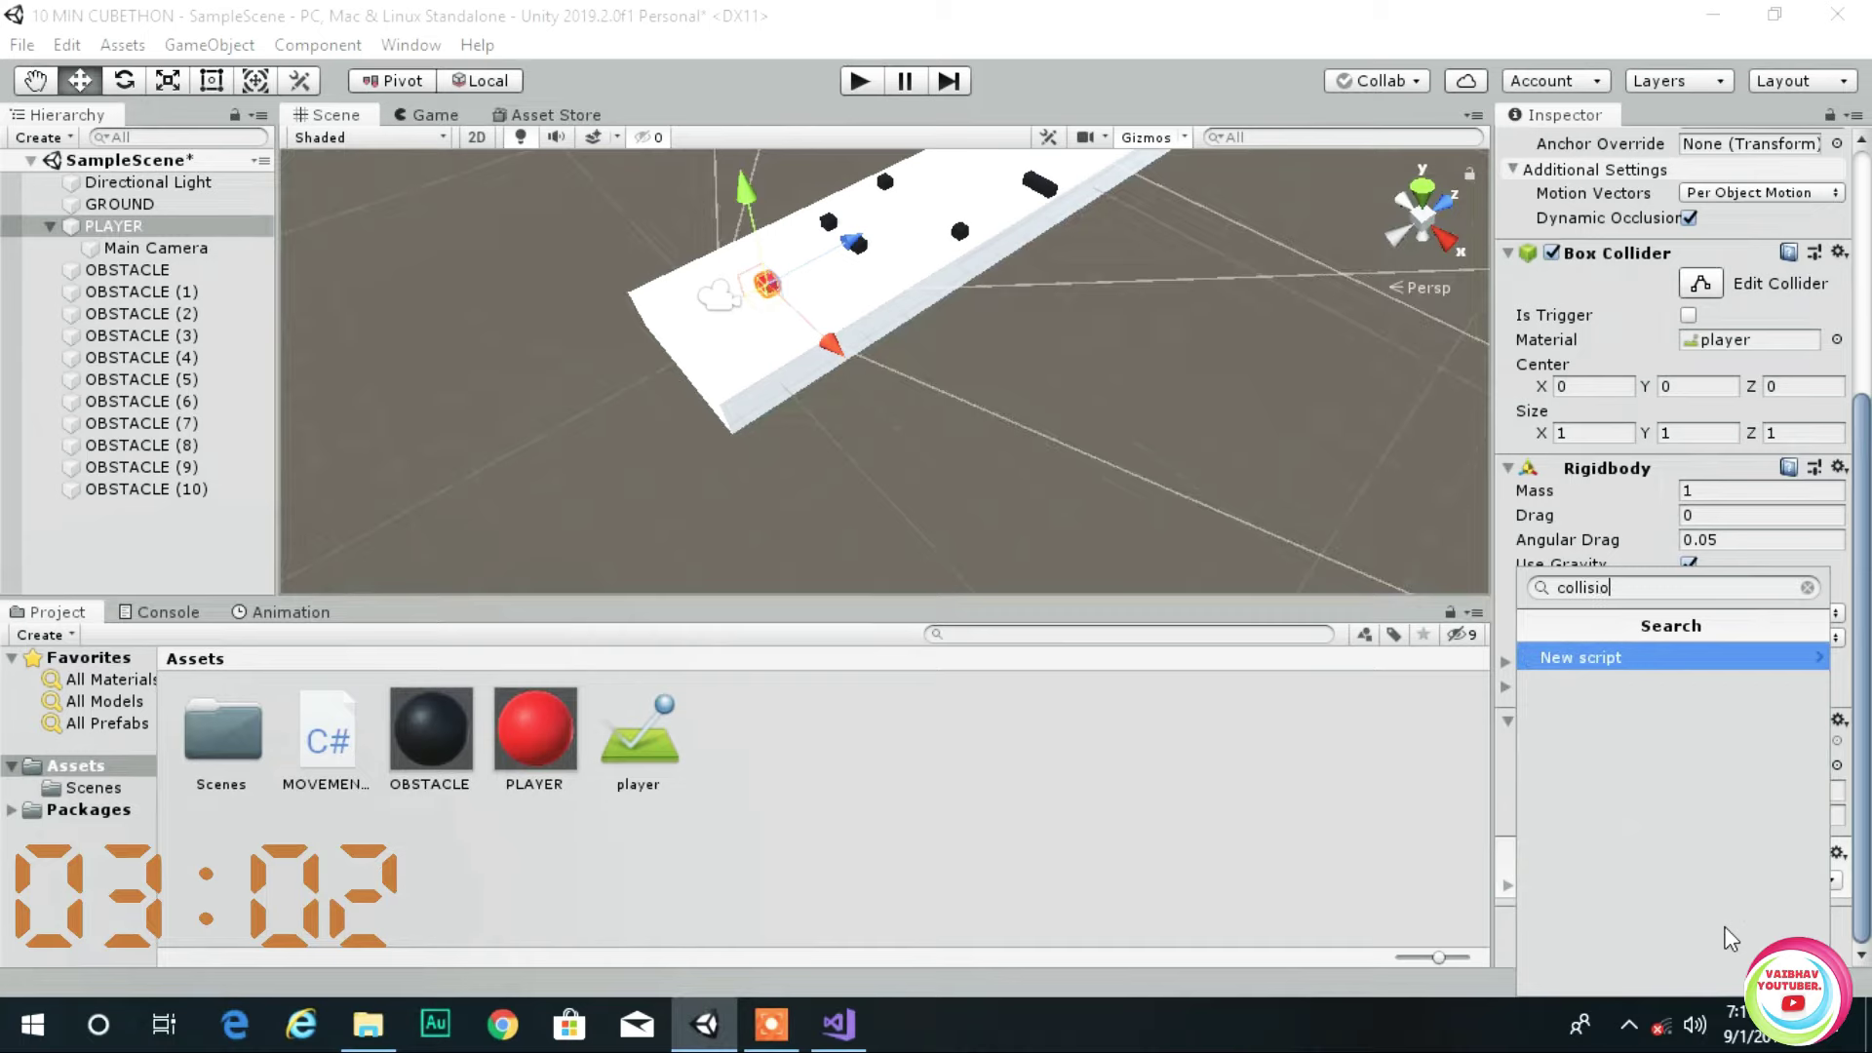
type("n")
key("Return")
left_click(1697, 970)
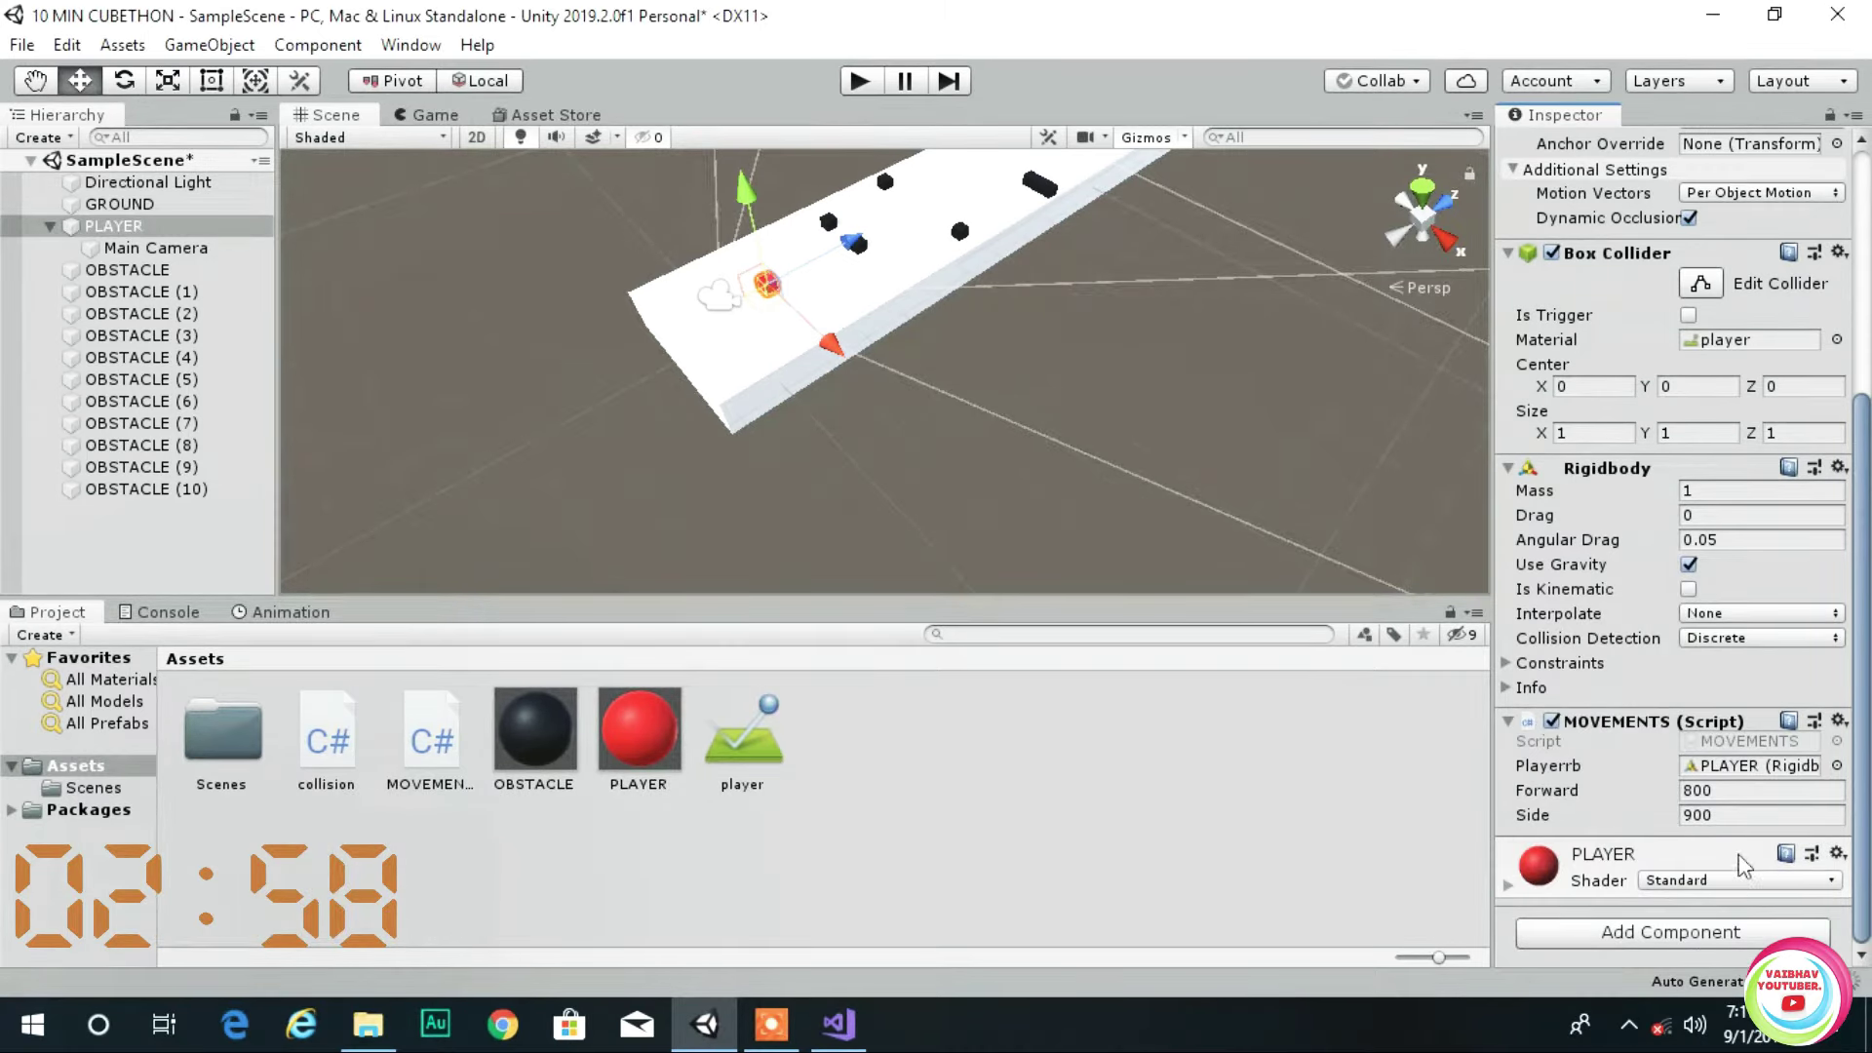
- Open the collision script in Visual Studio and delete the default Start and Update methods with their comments
double_click(1719, 810)
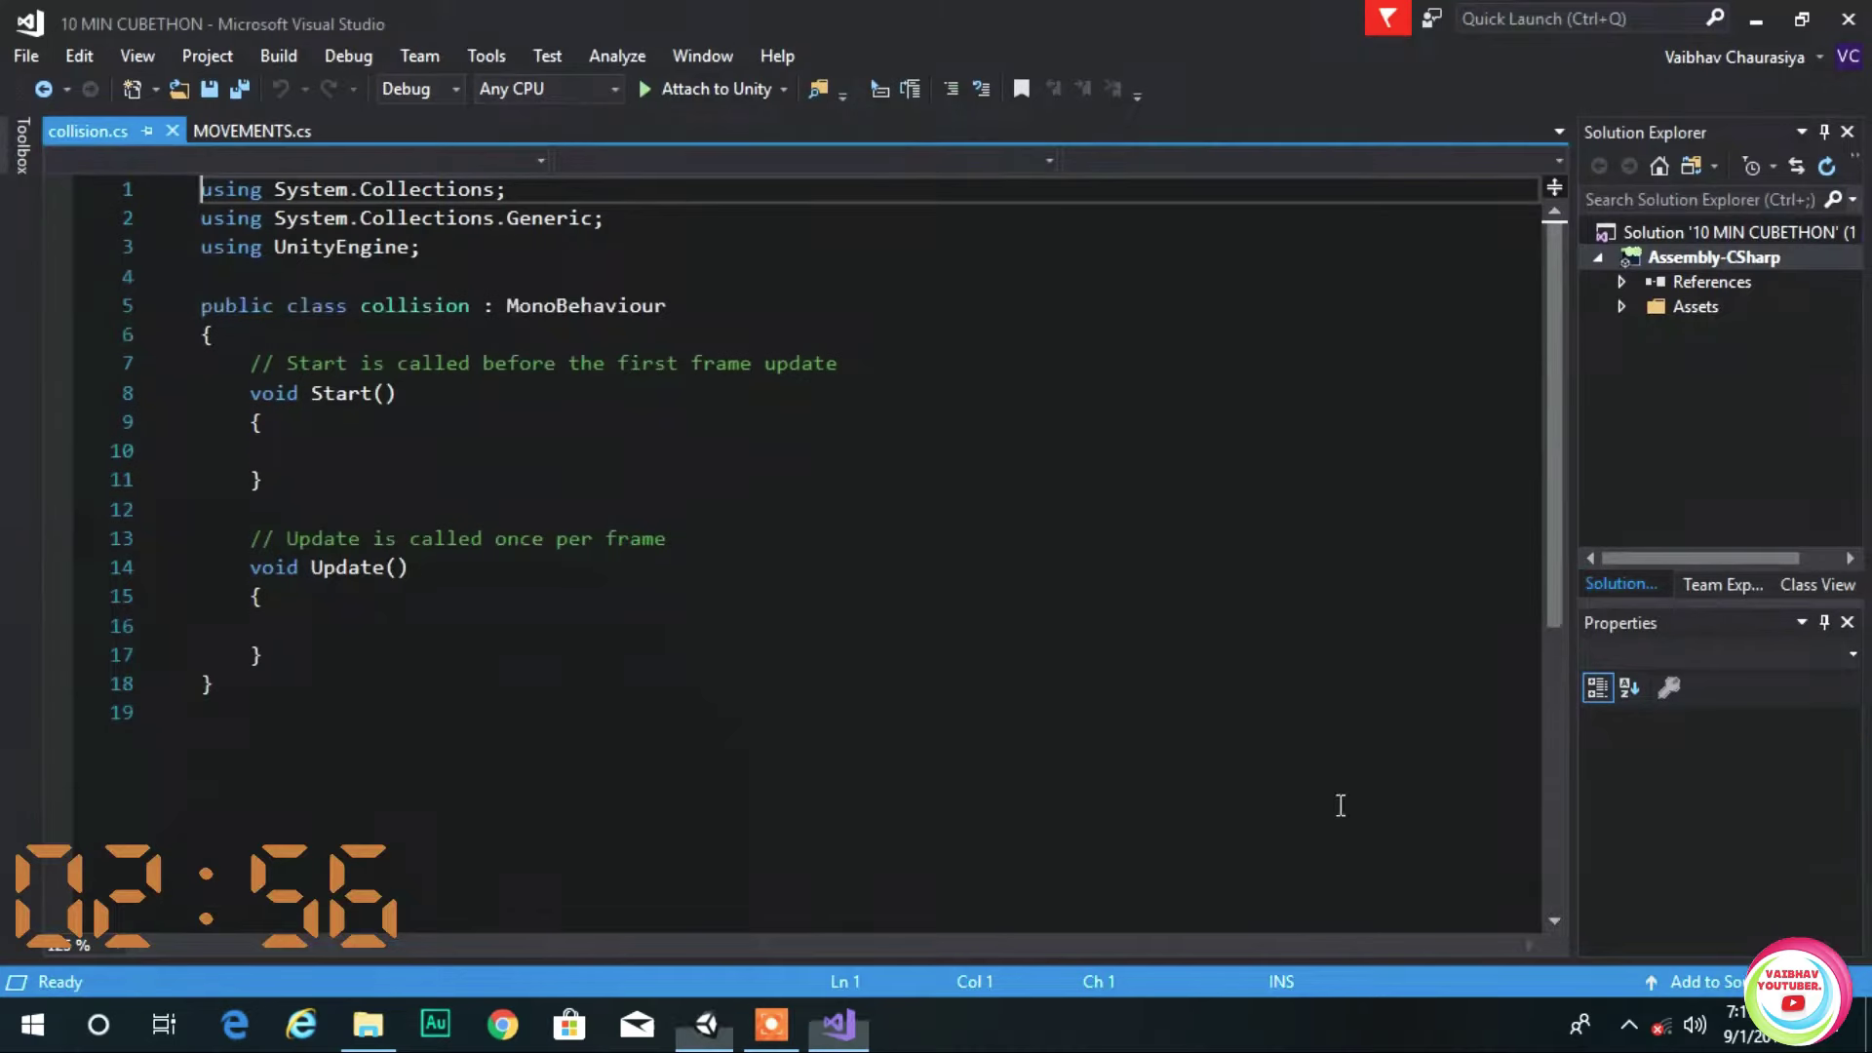
left_click_drag(251, 386, 372, 732)
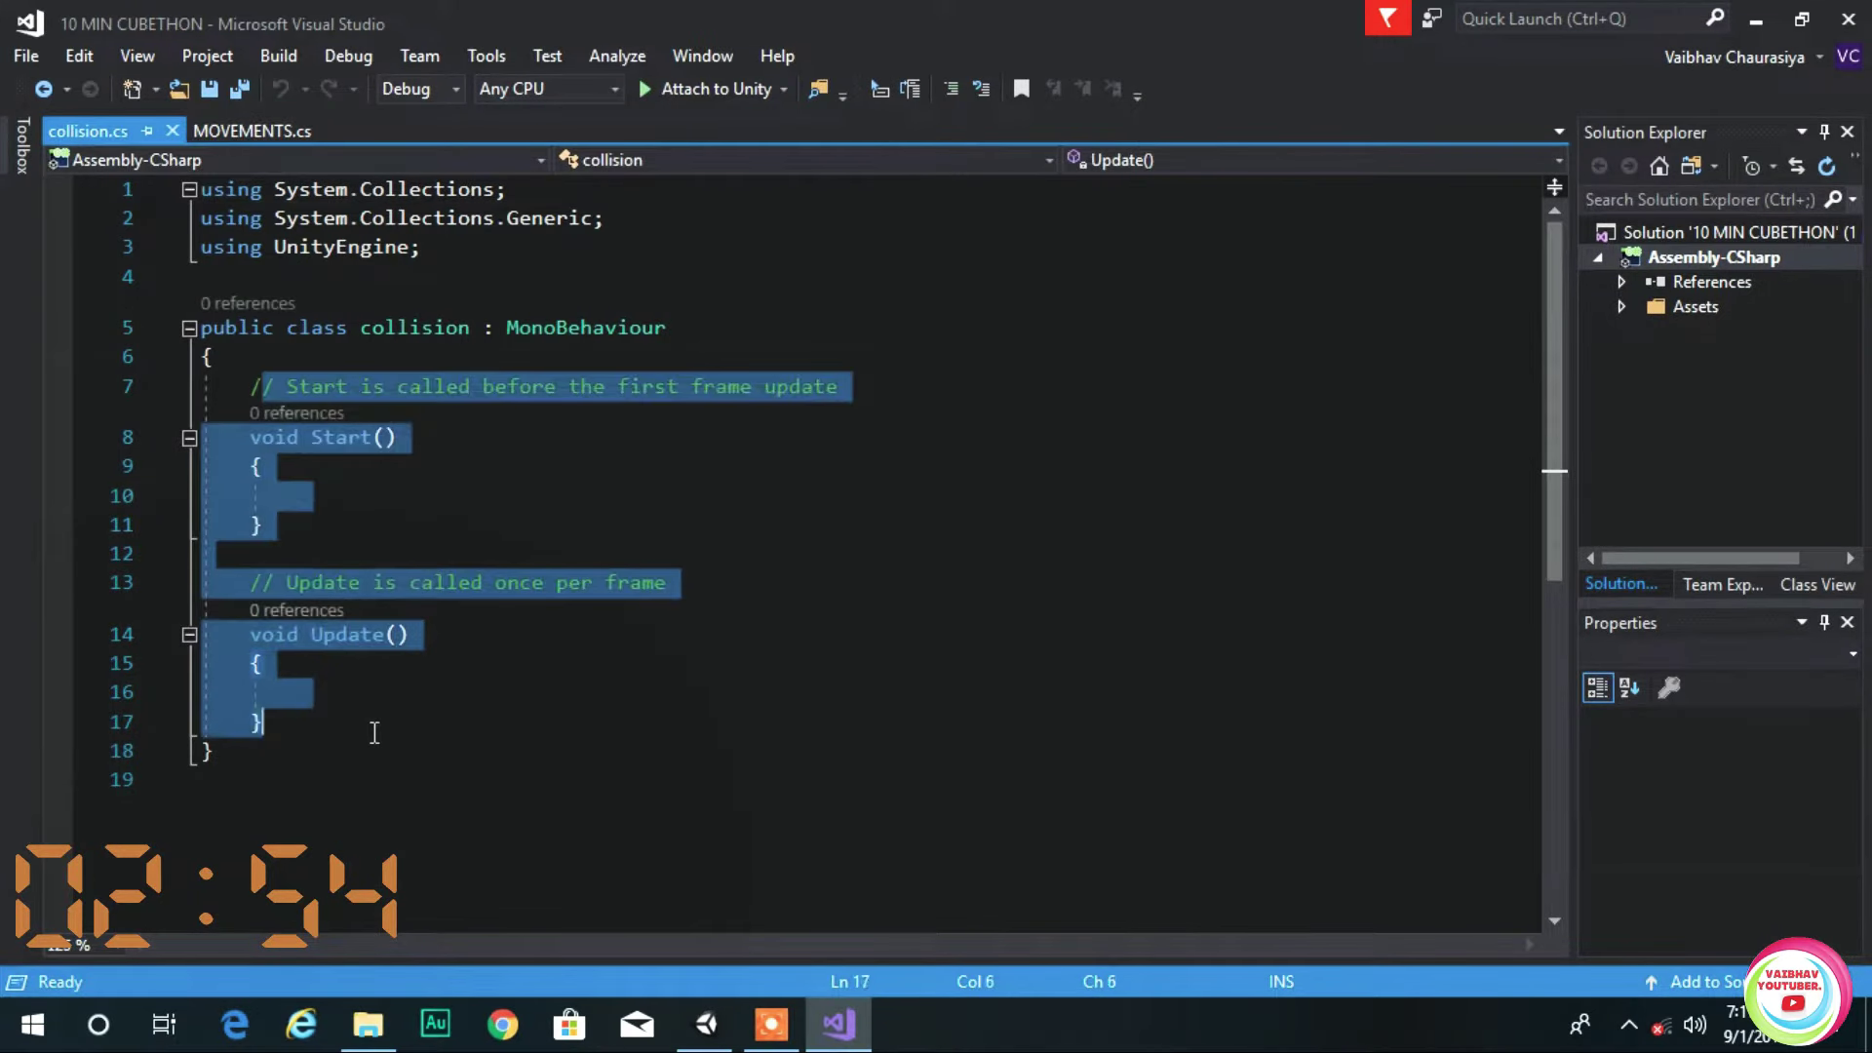
type("/")
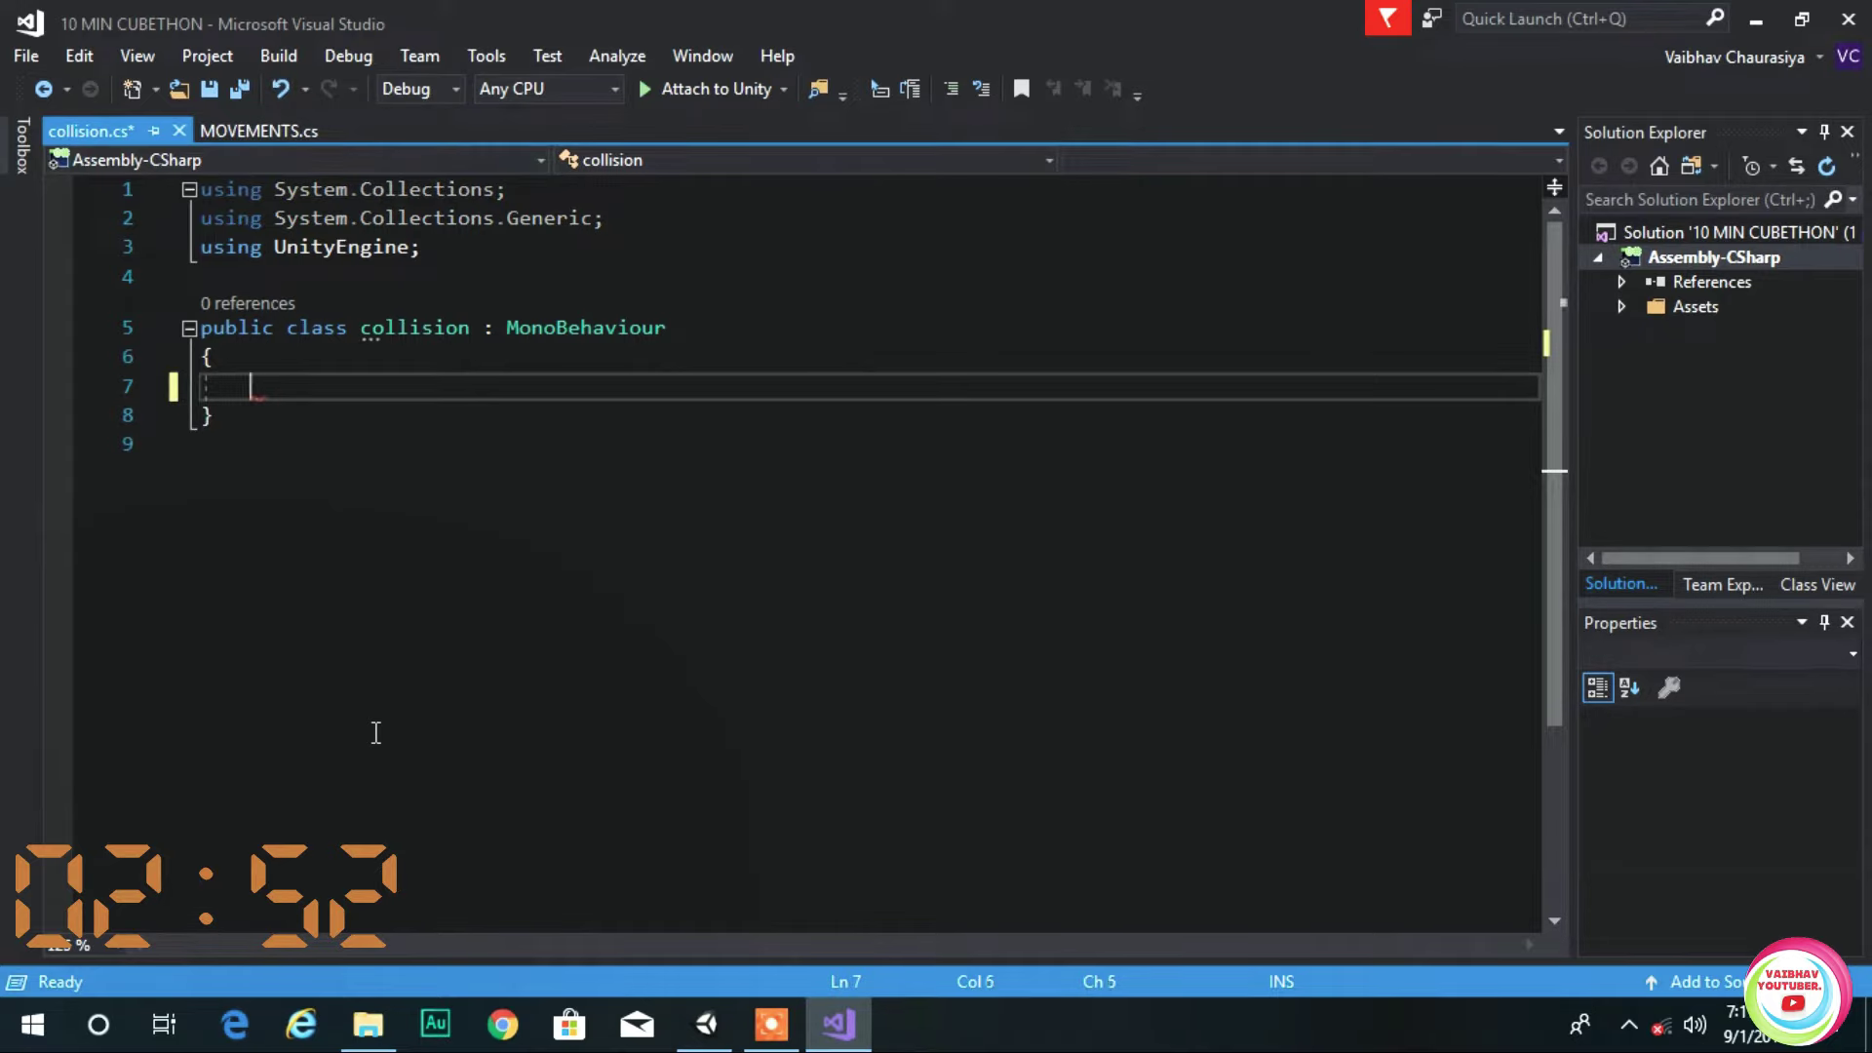
- In the collision class, declare the field public MOVEMENTS player;
type("public ")
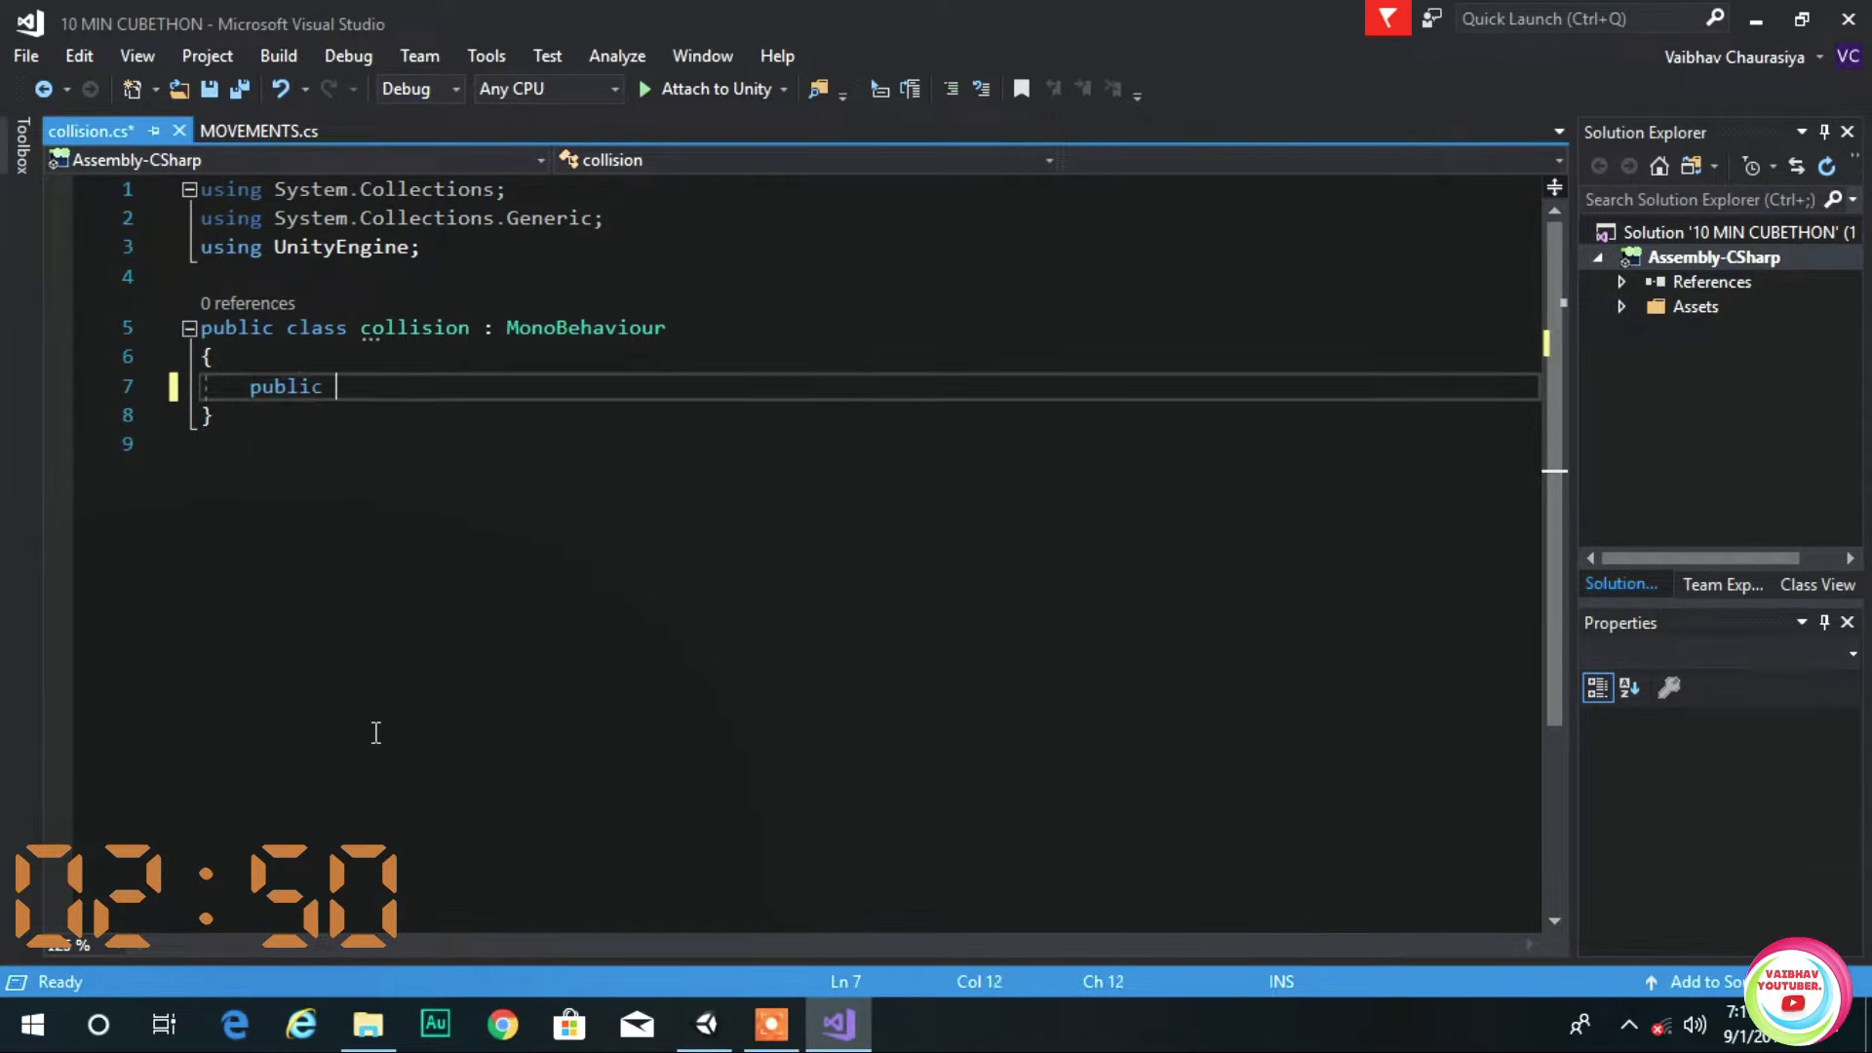
type("[")
type("pla")
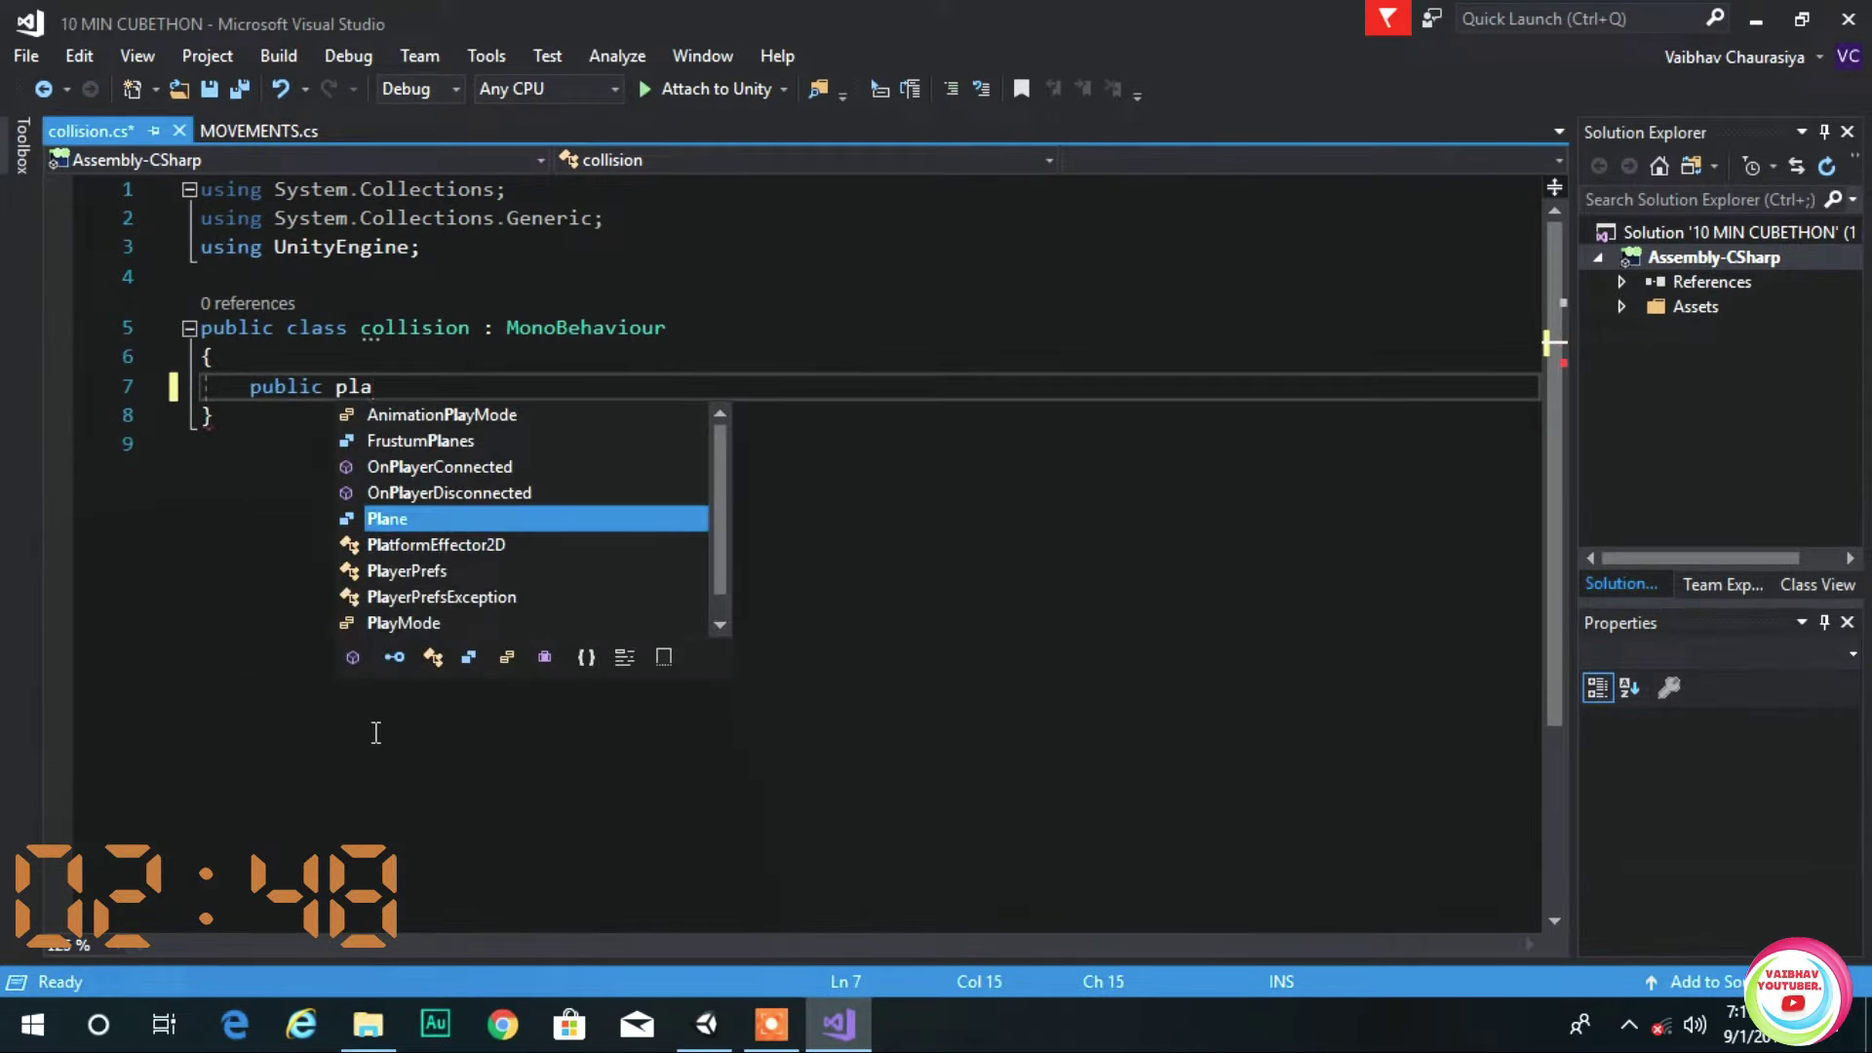
key("BackSpace")
key("BackSpace")
key("BackSpace")
type("mov")
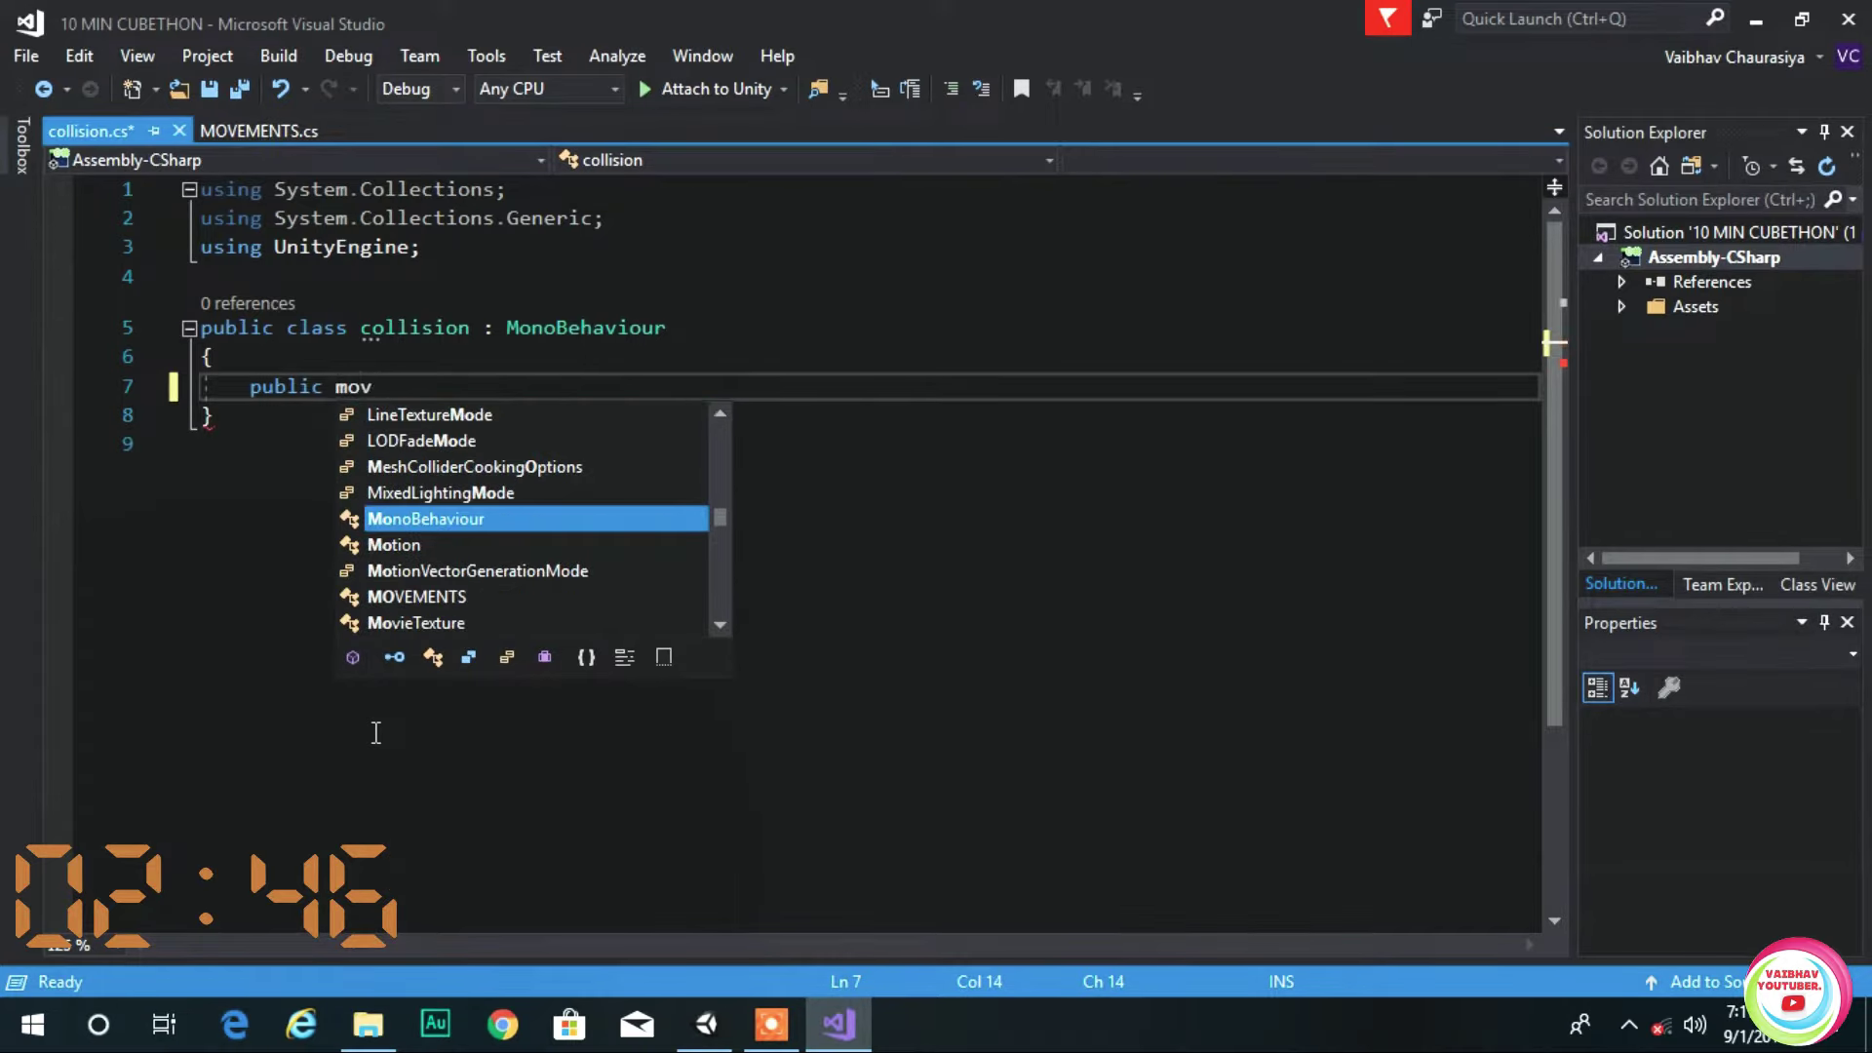
type("e ")
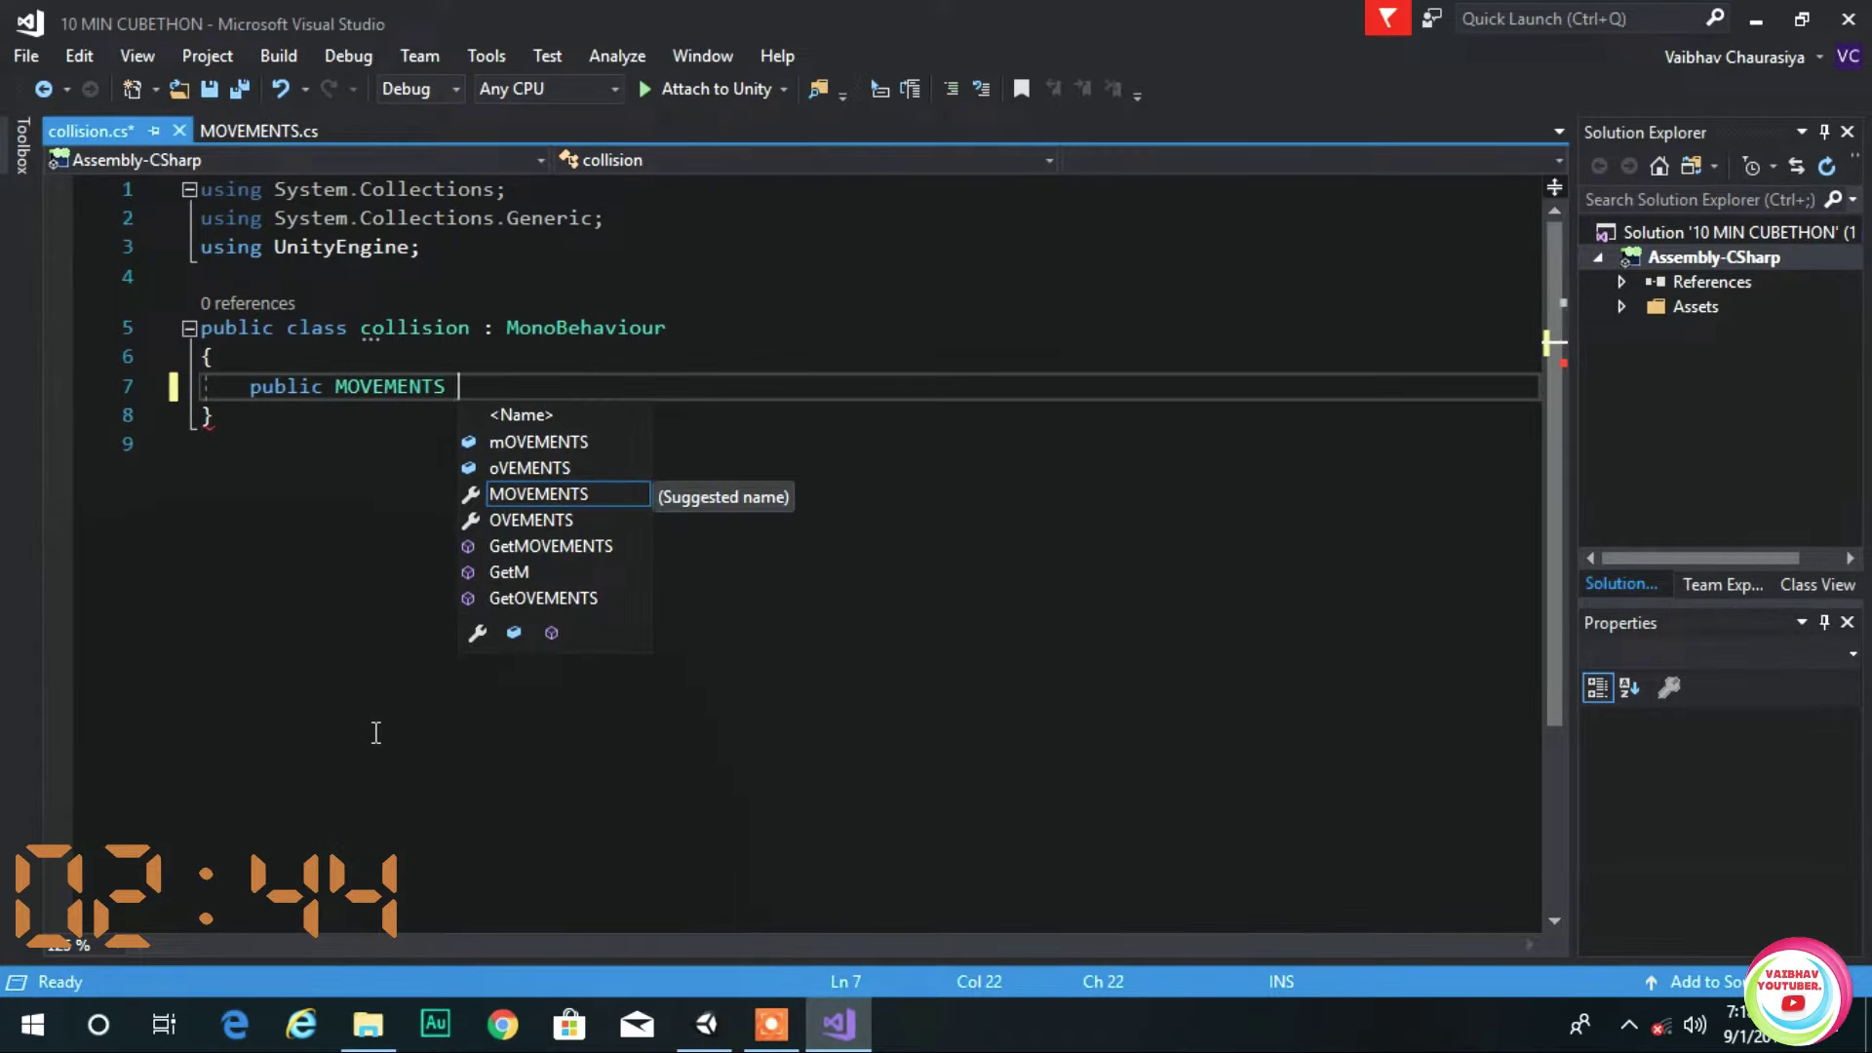
type("player;")
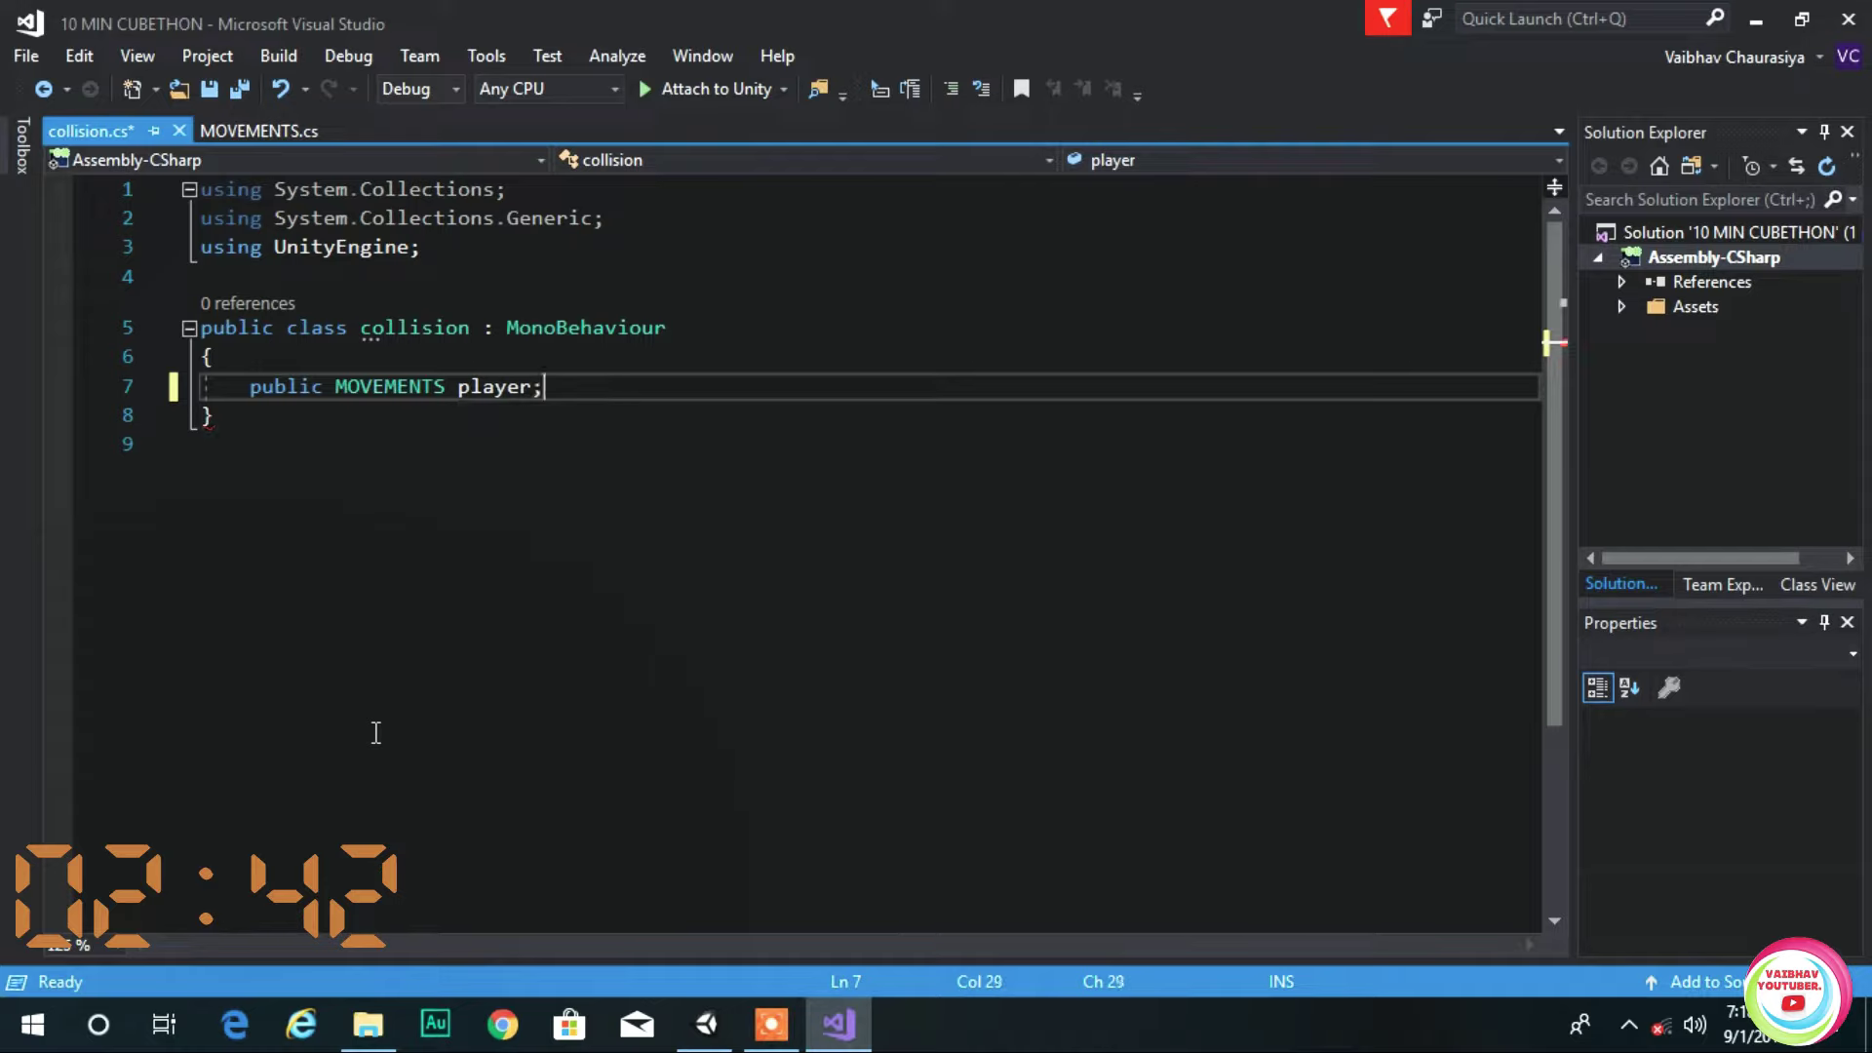
- Add an OnCollisionEnter(Collision collision) method to the collision class below the player field
key("Return")
type("void ")
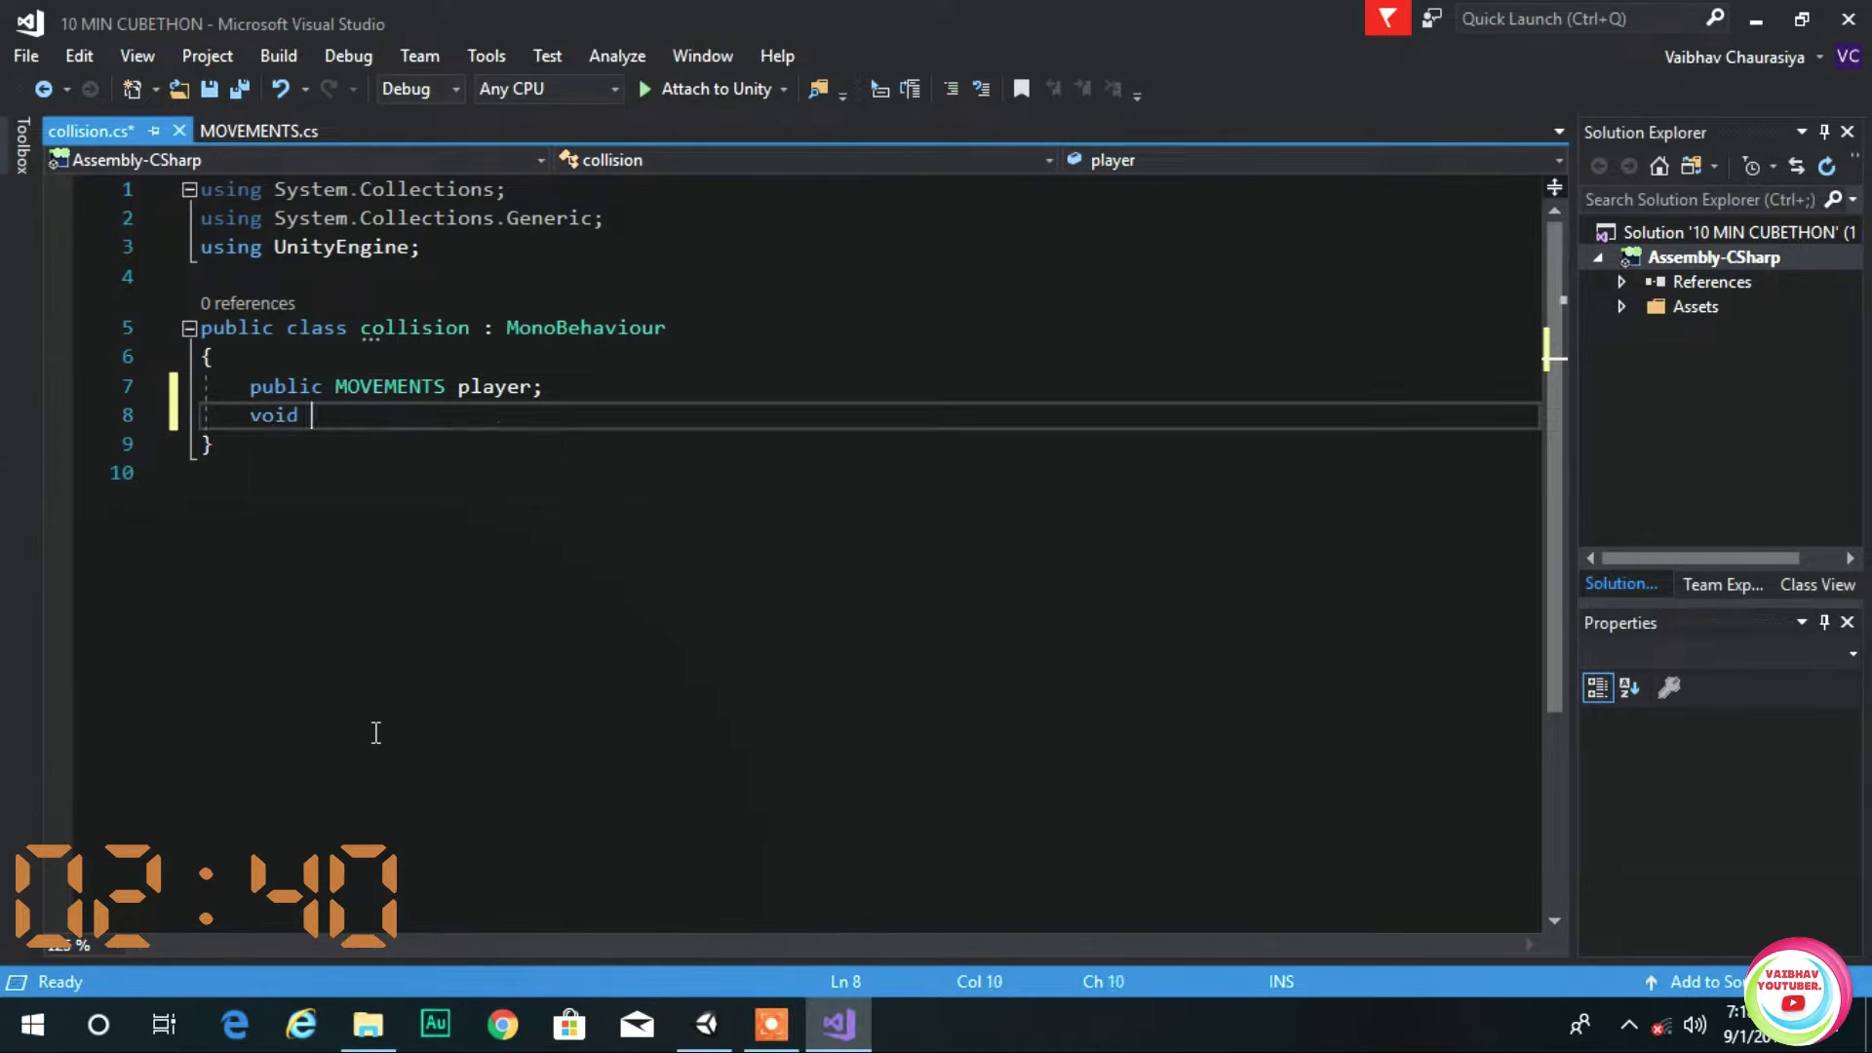
type("onco")
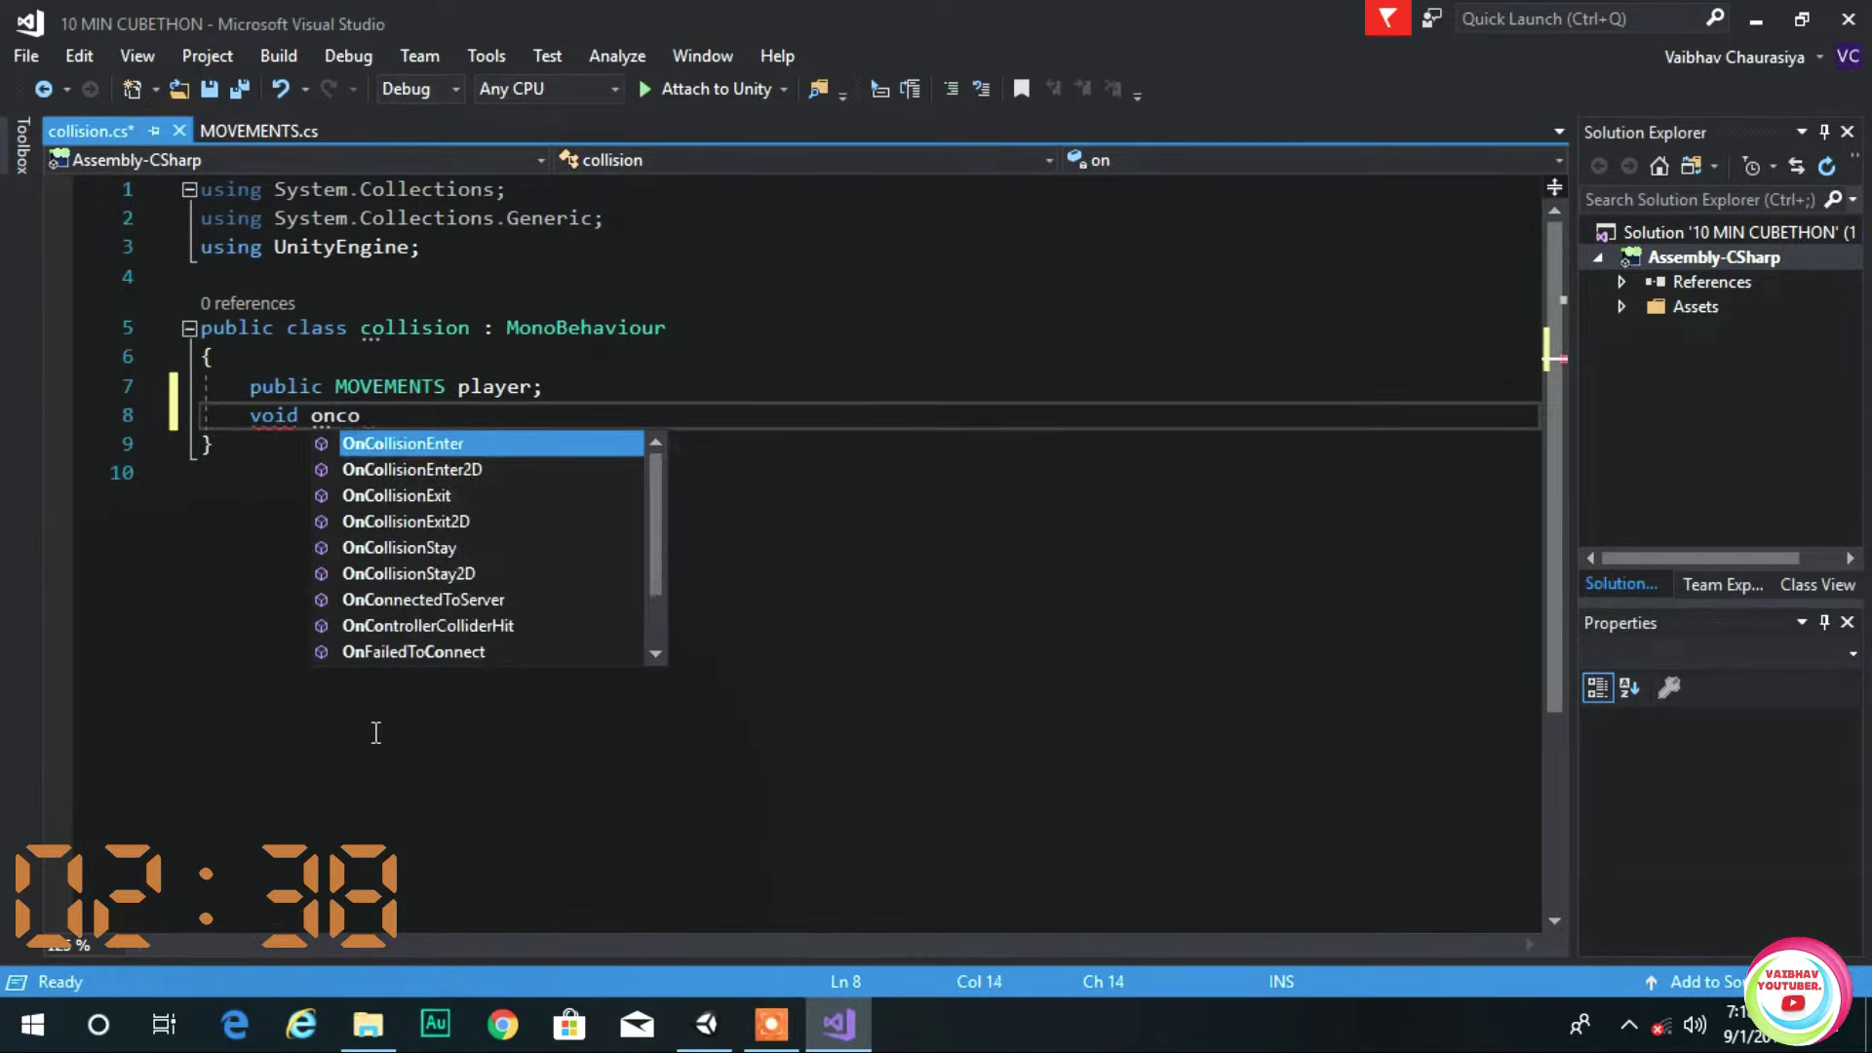
key("Return")
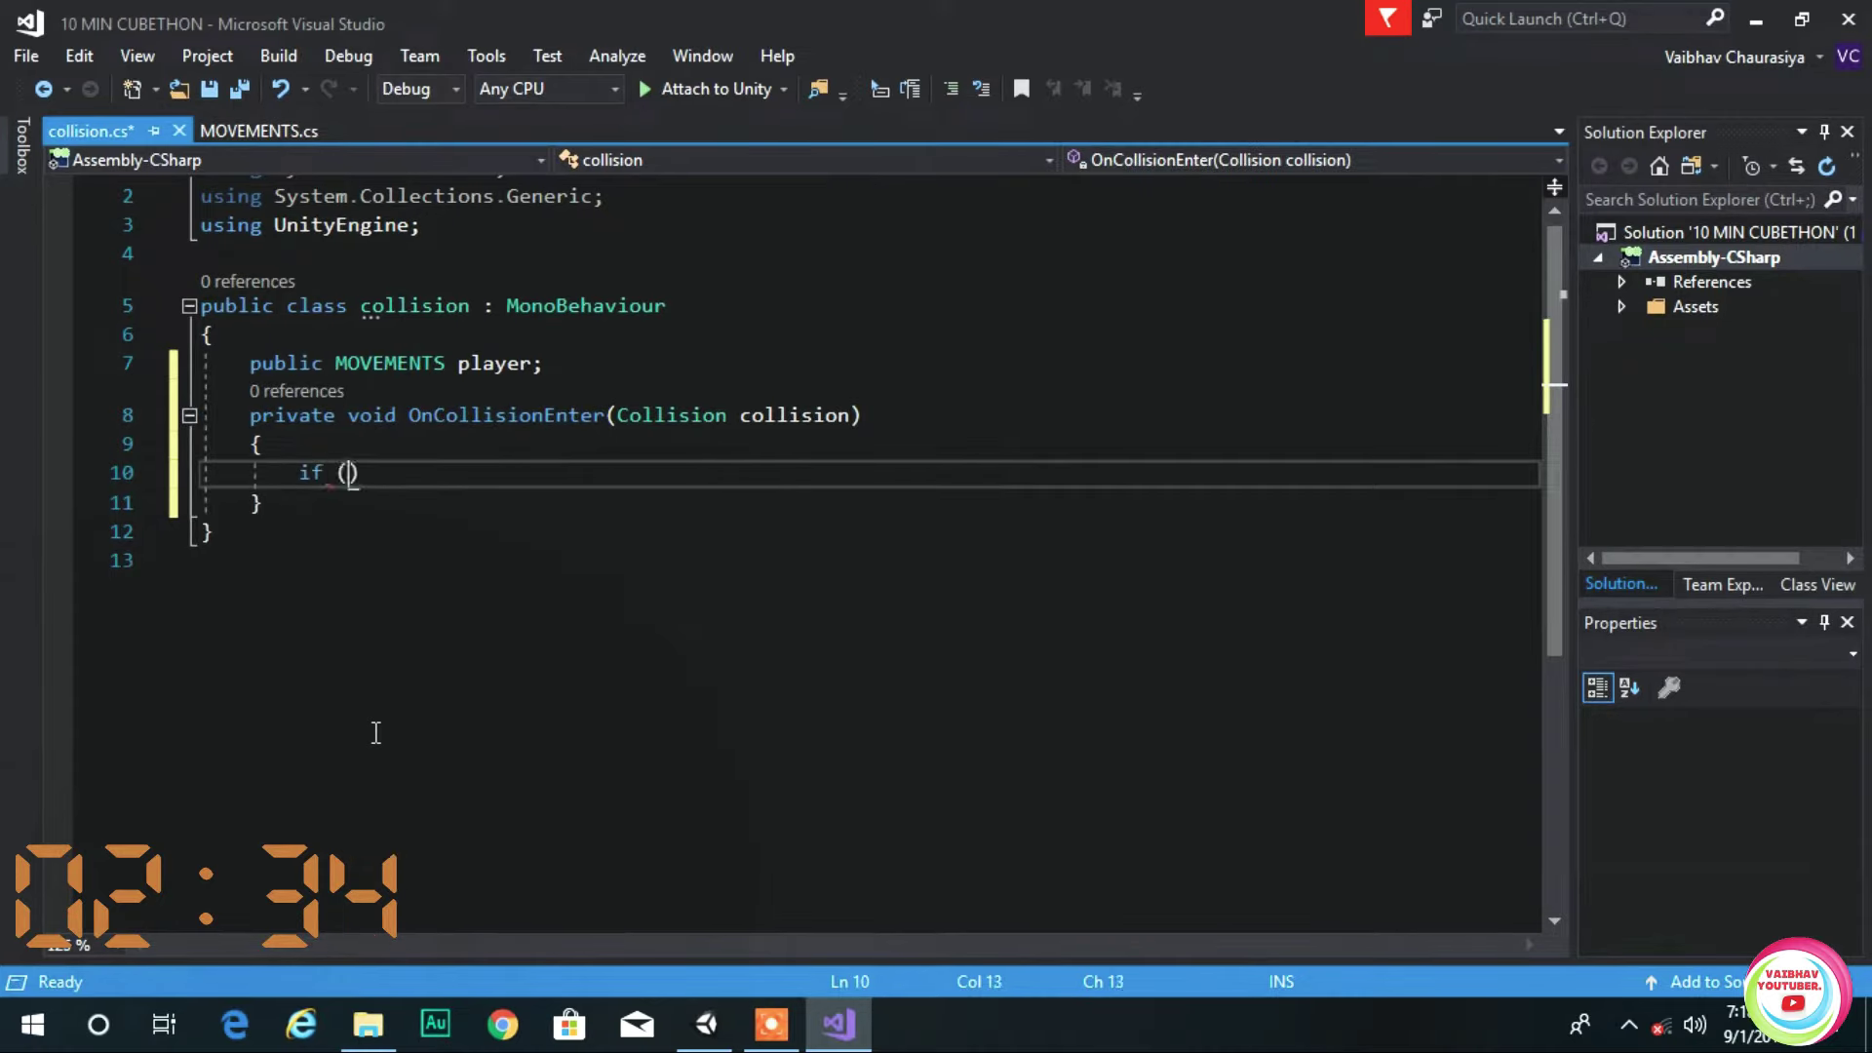
- Inside OnCollisionEnter, write an if block that checks whether collision.collider.tag == "Obs"
type("cll")
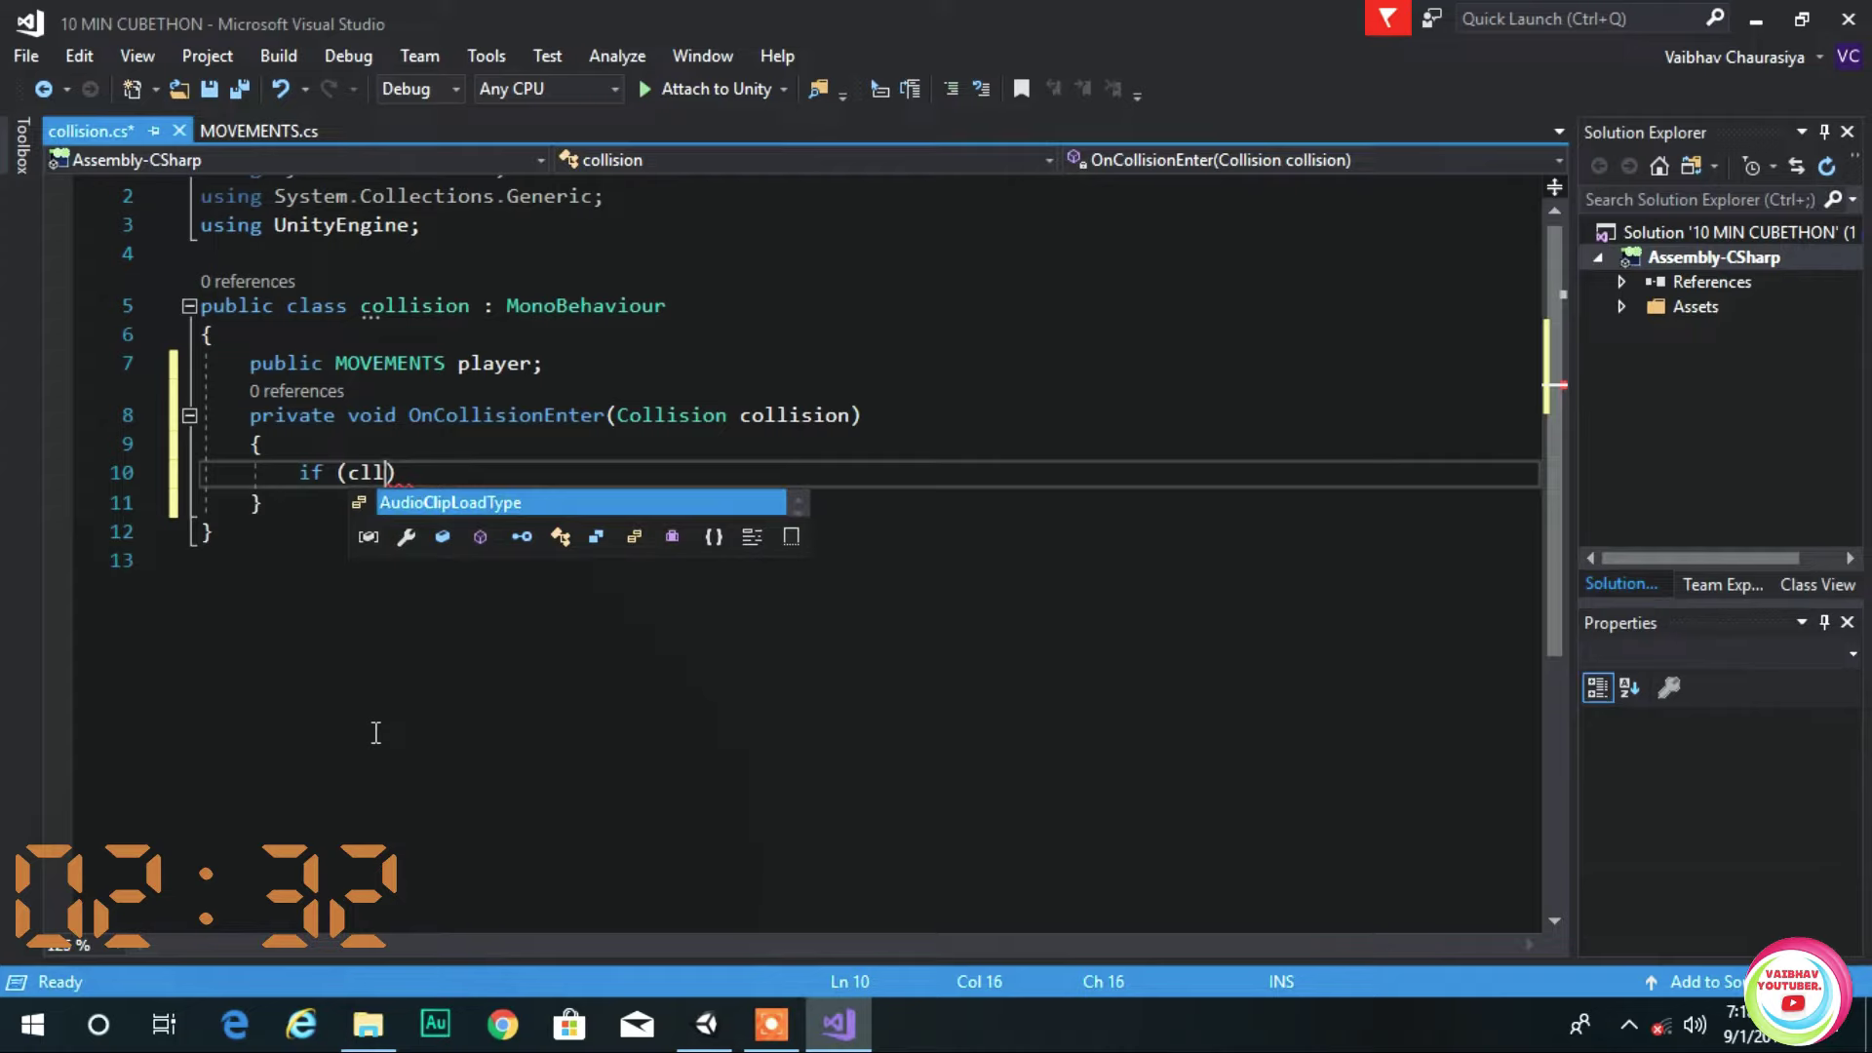
key("BackSpace")
type("ollision ")
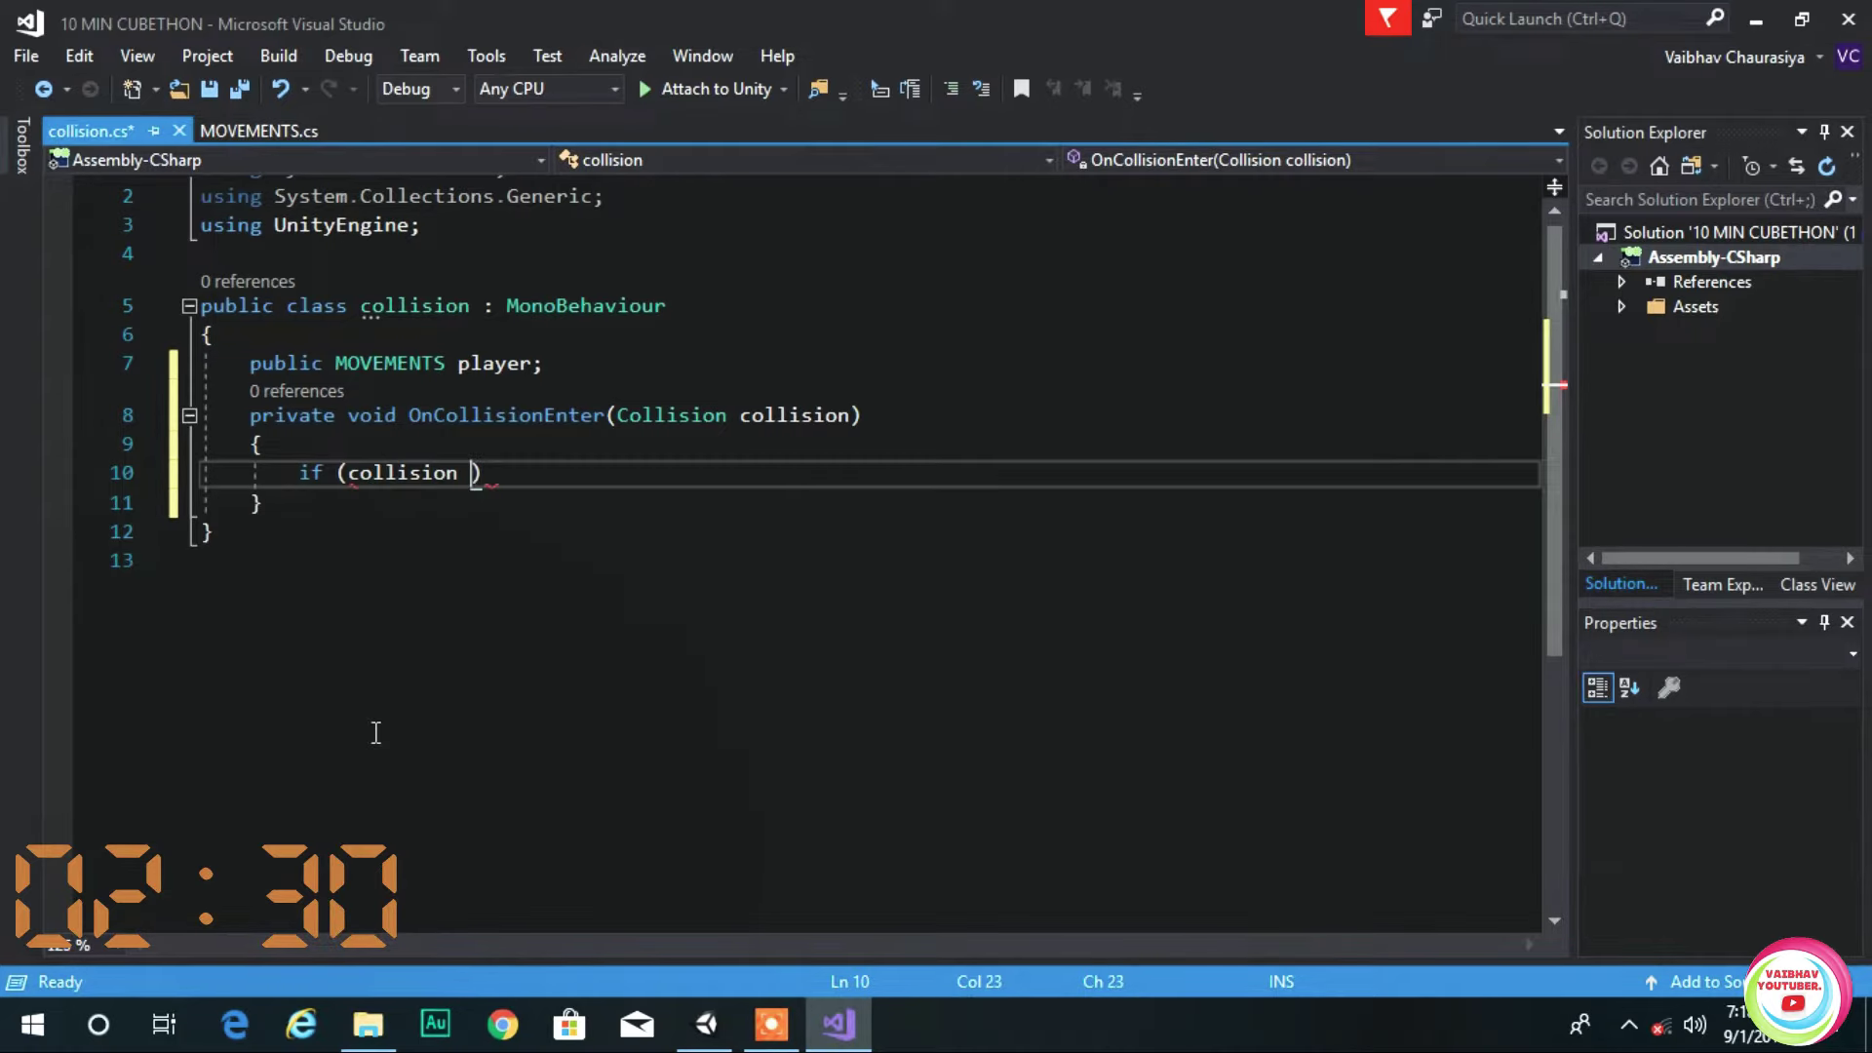
type(".collider ")
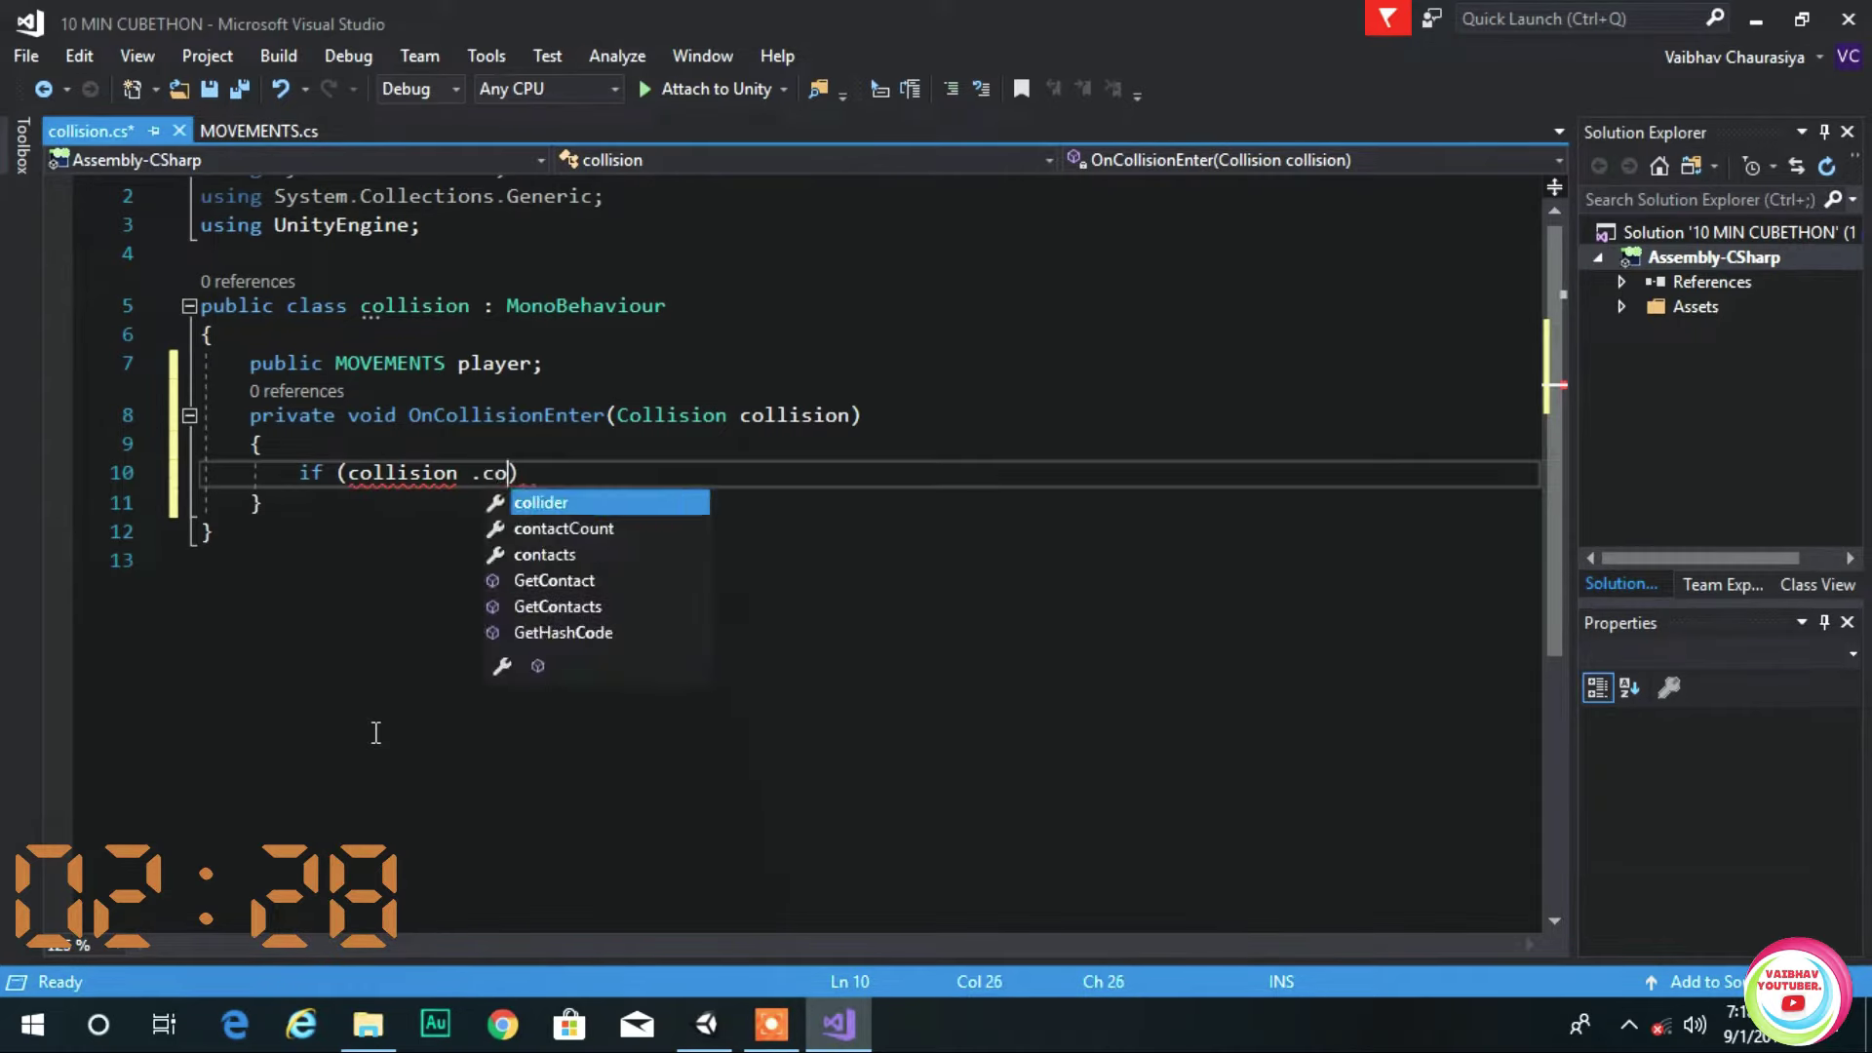
type(".tag ==\"o")
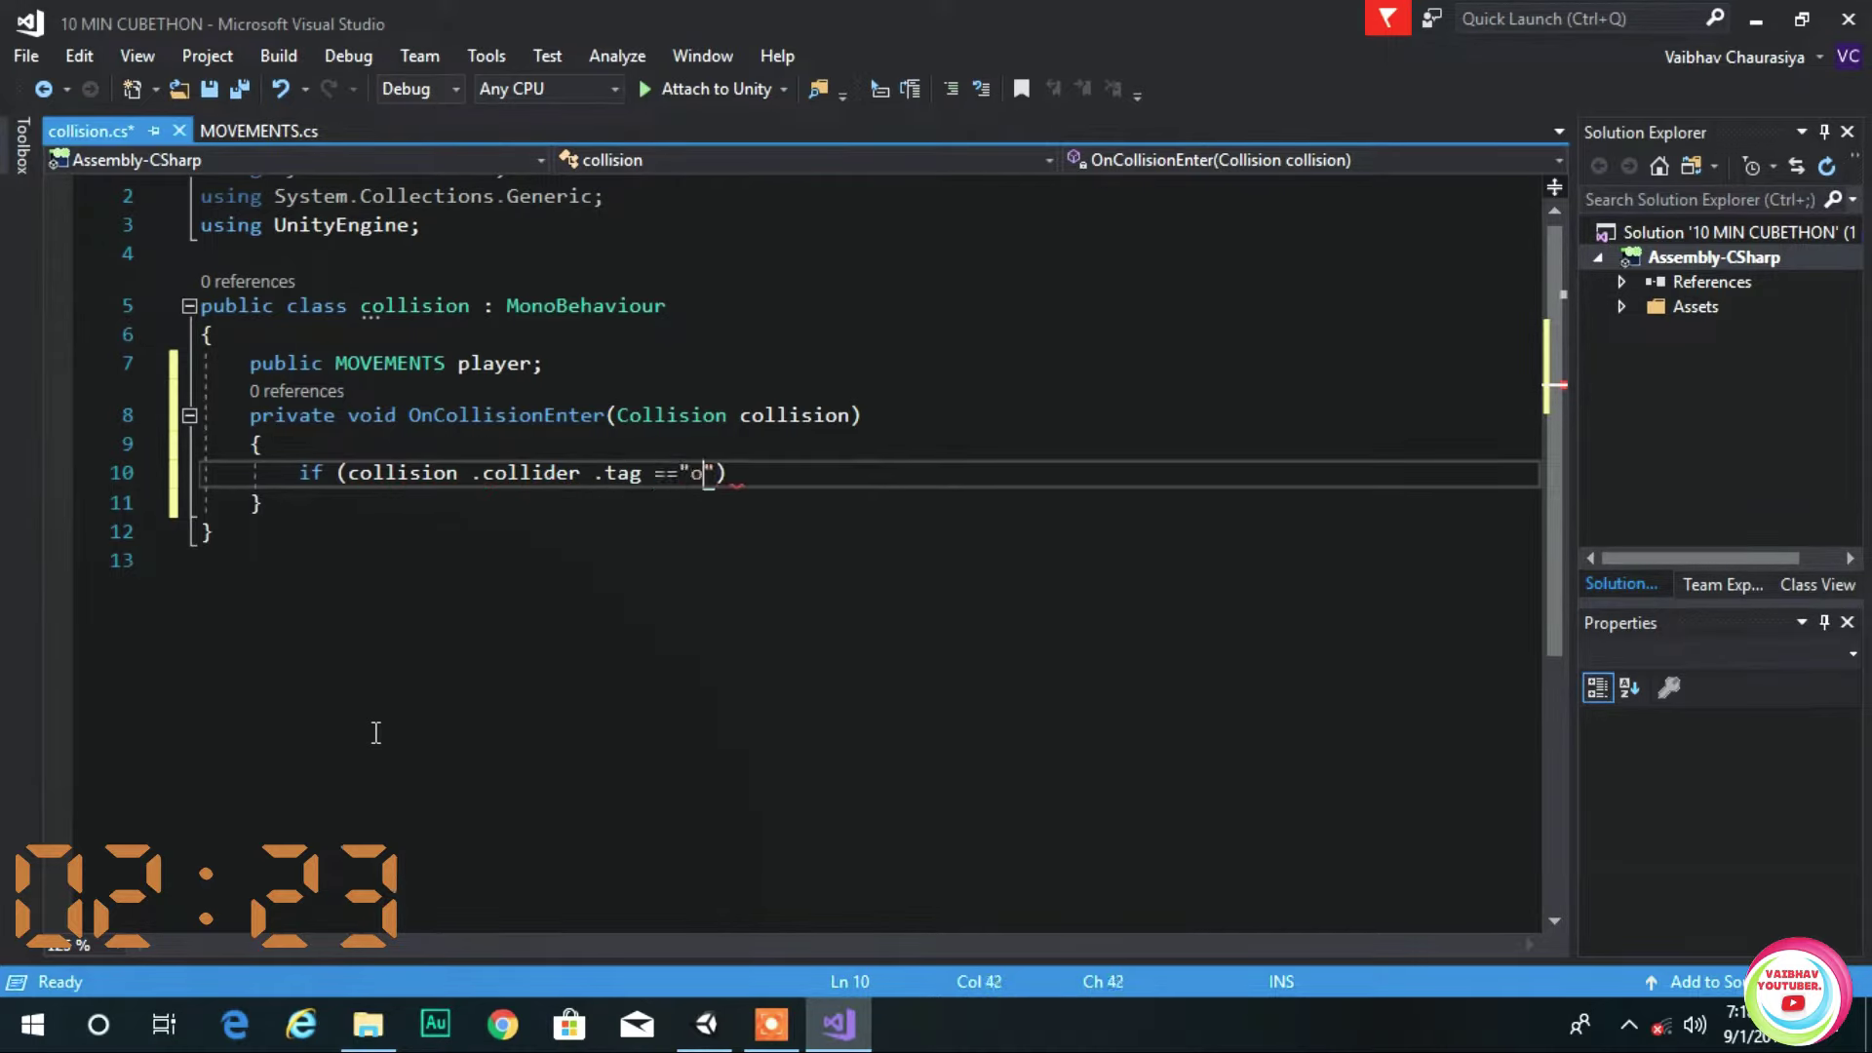
key("BackSpace")
type("Obs\")")
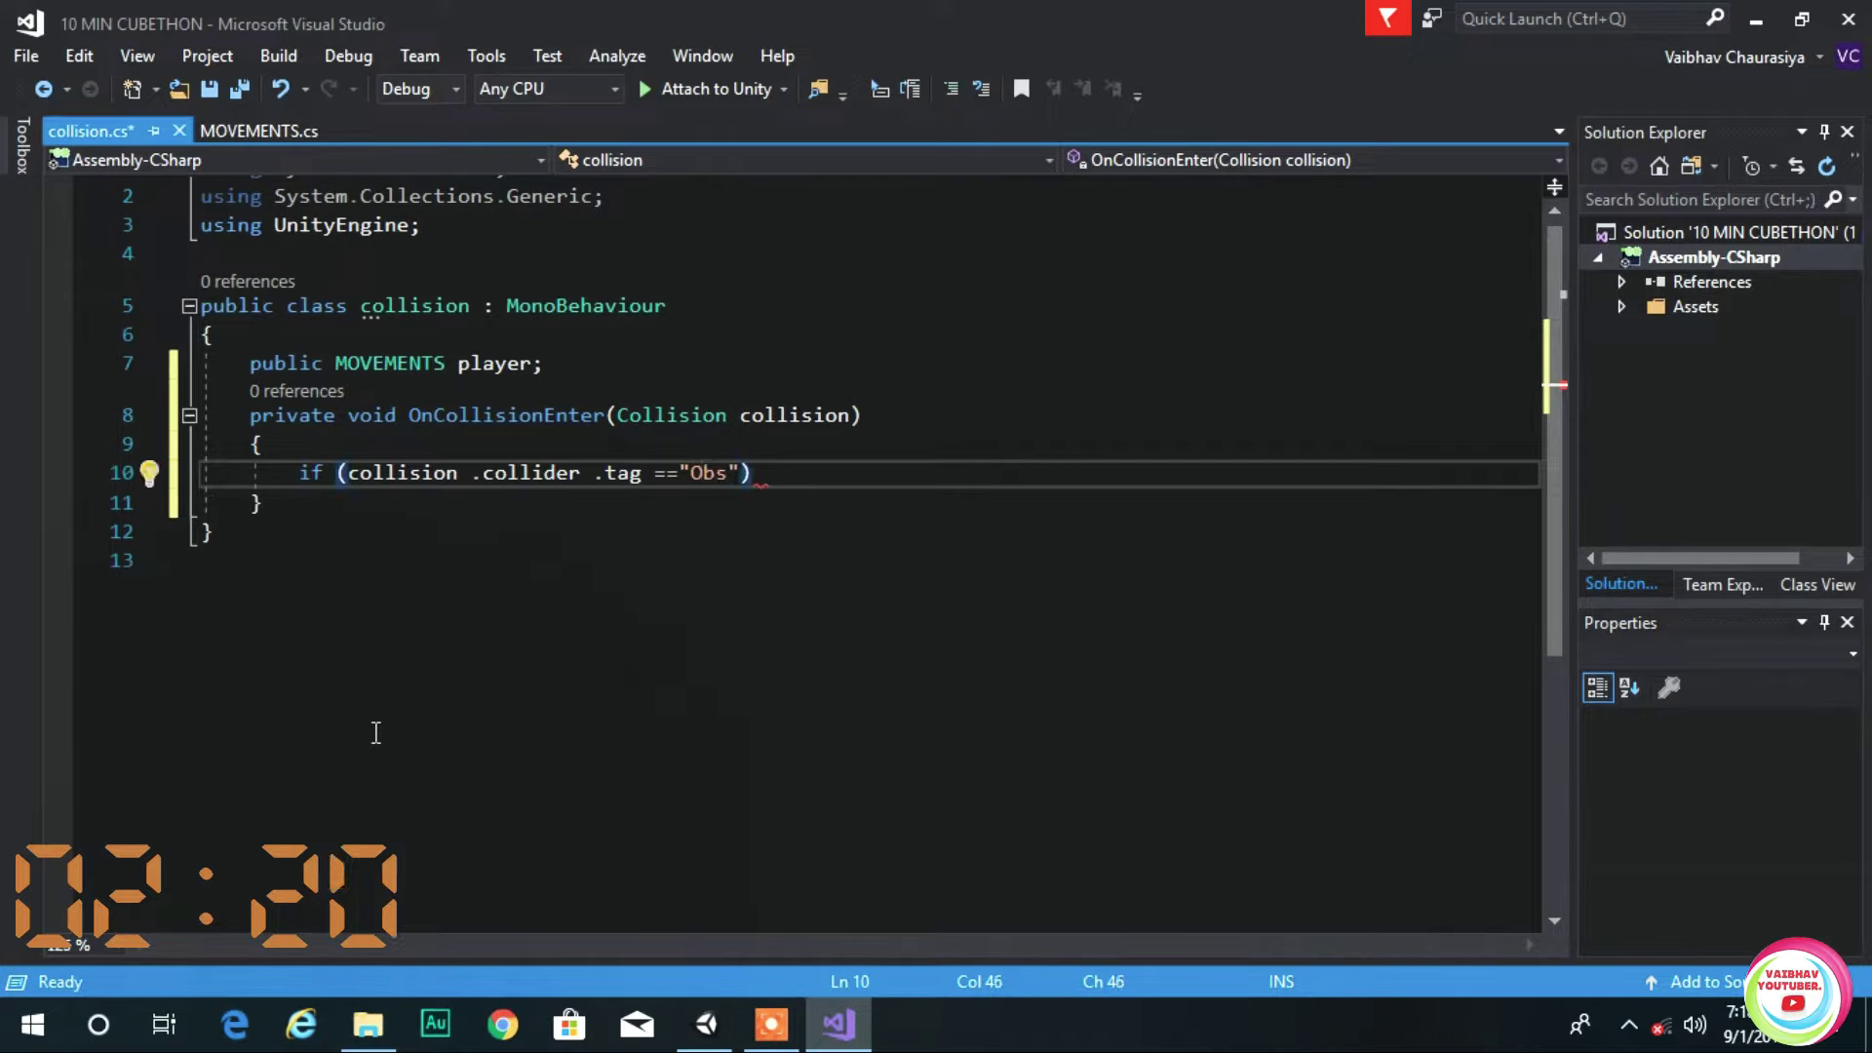
key("Return")
type("{")
key("Return")
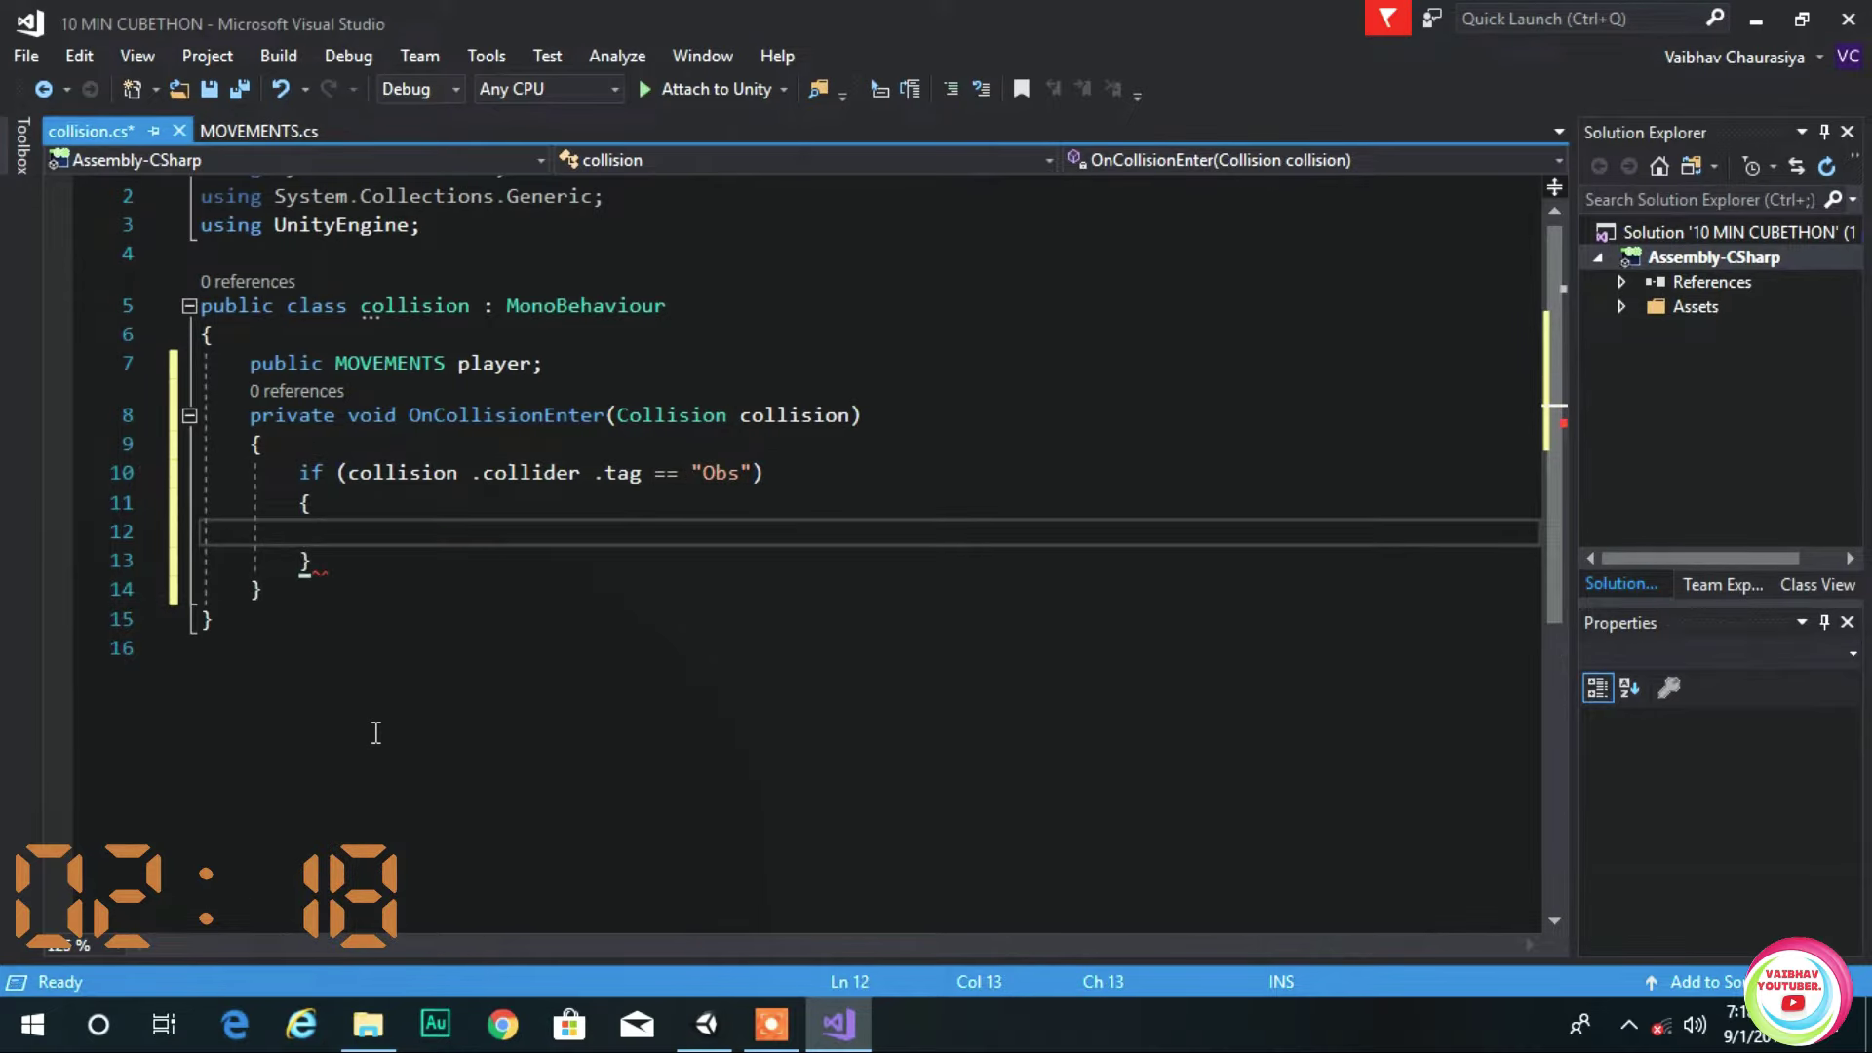
- Inside the if block, add the statement player.enabled = false;
type("player")
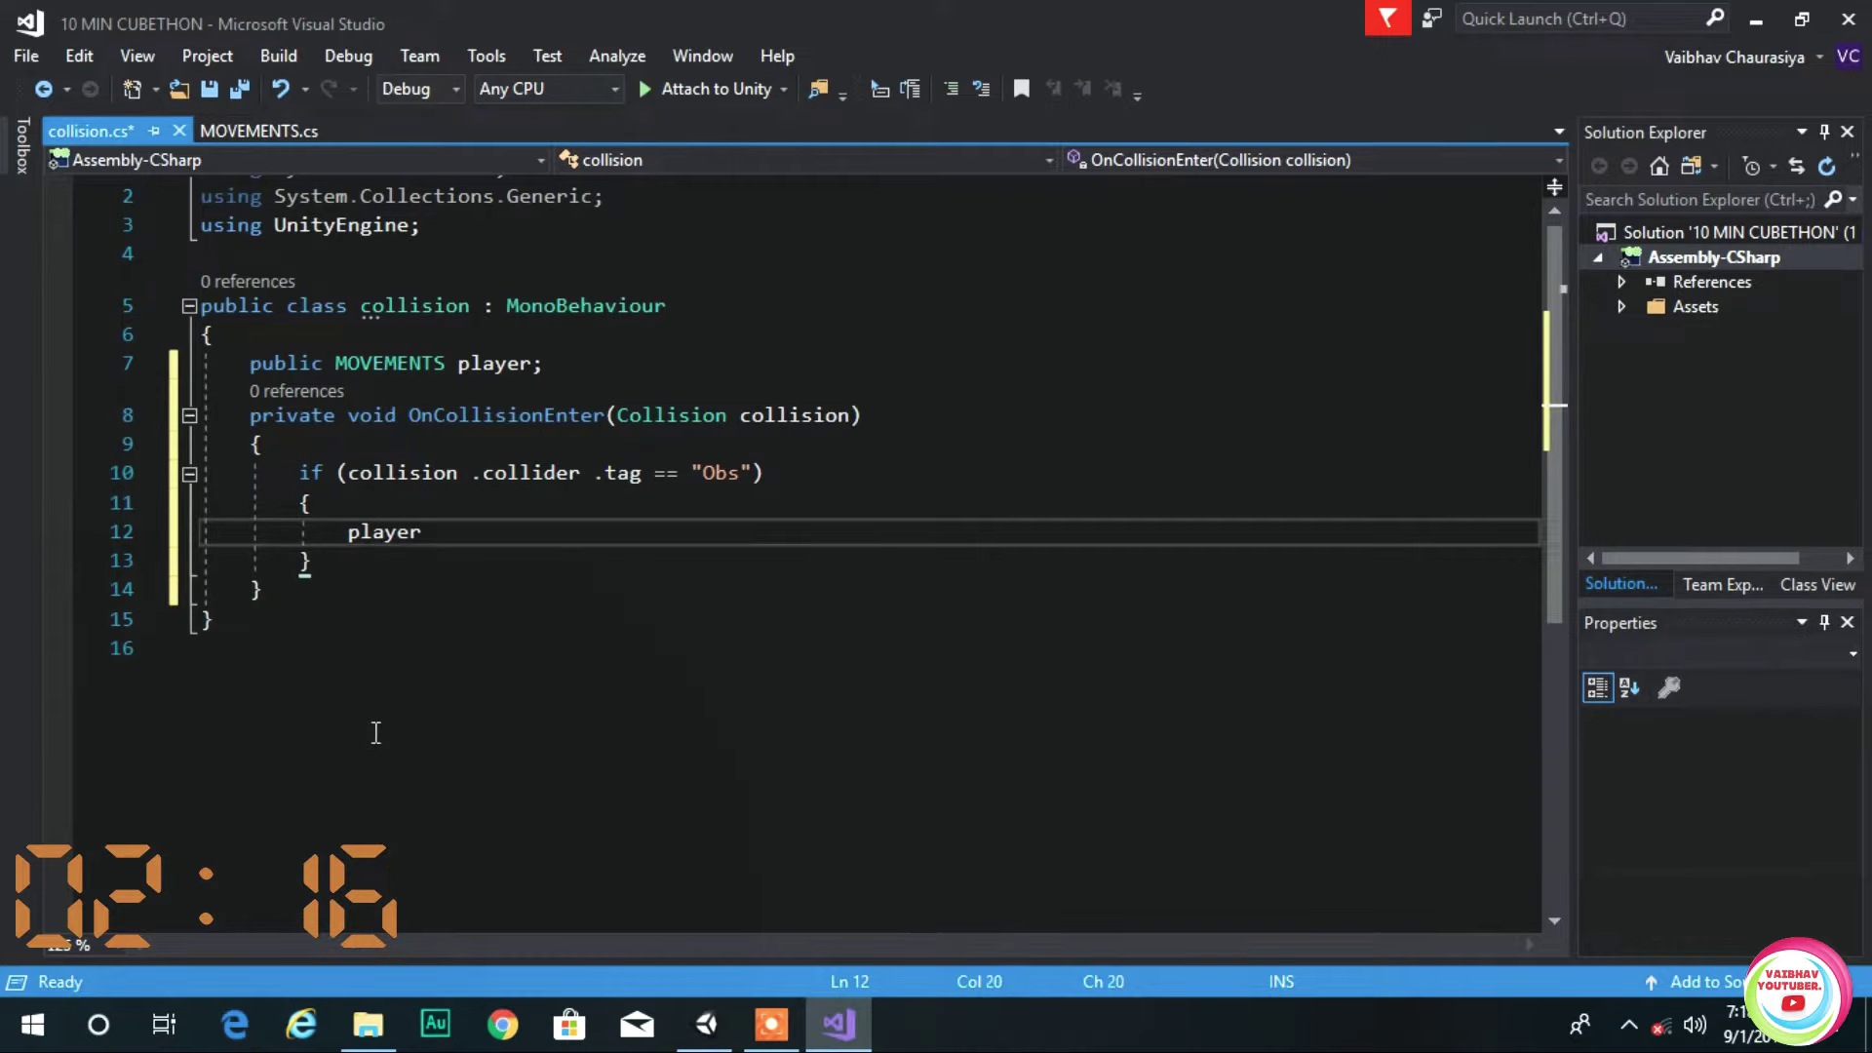
type(" .enabled ")
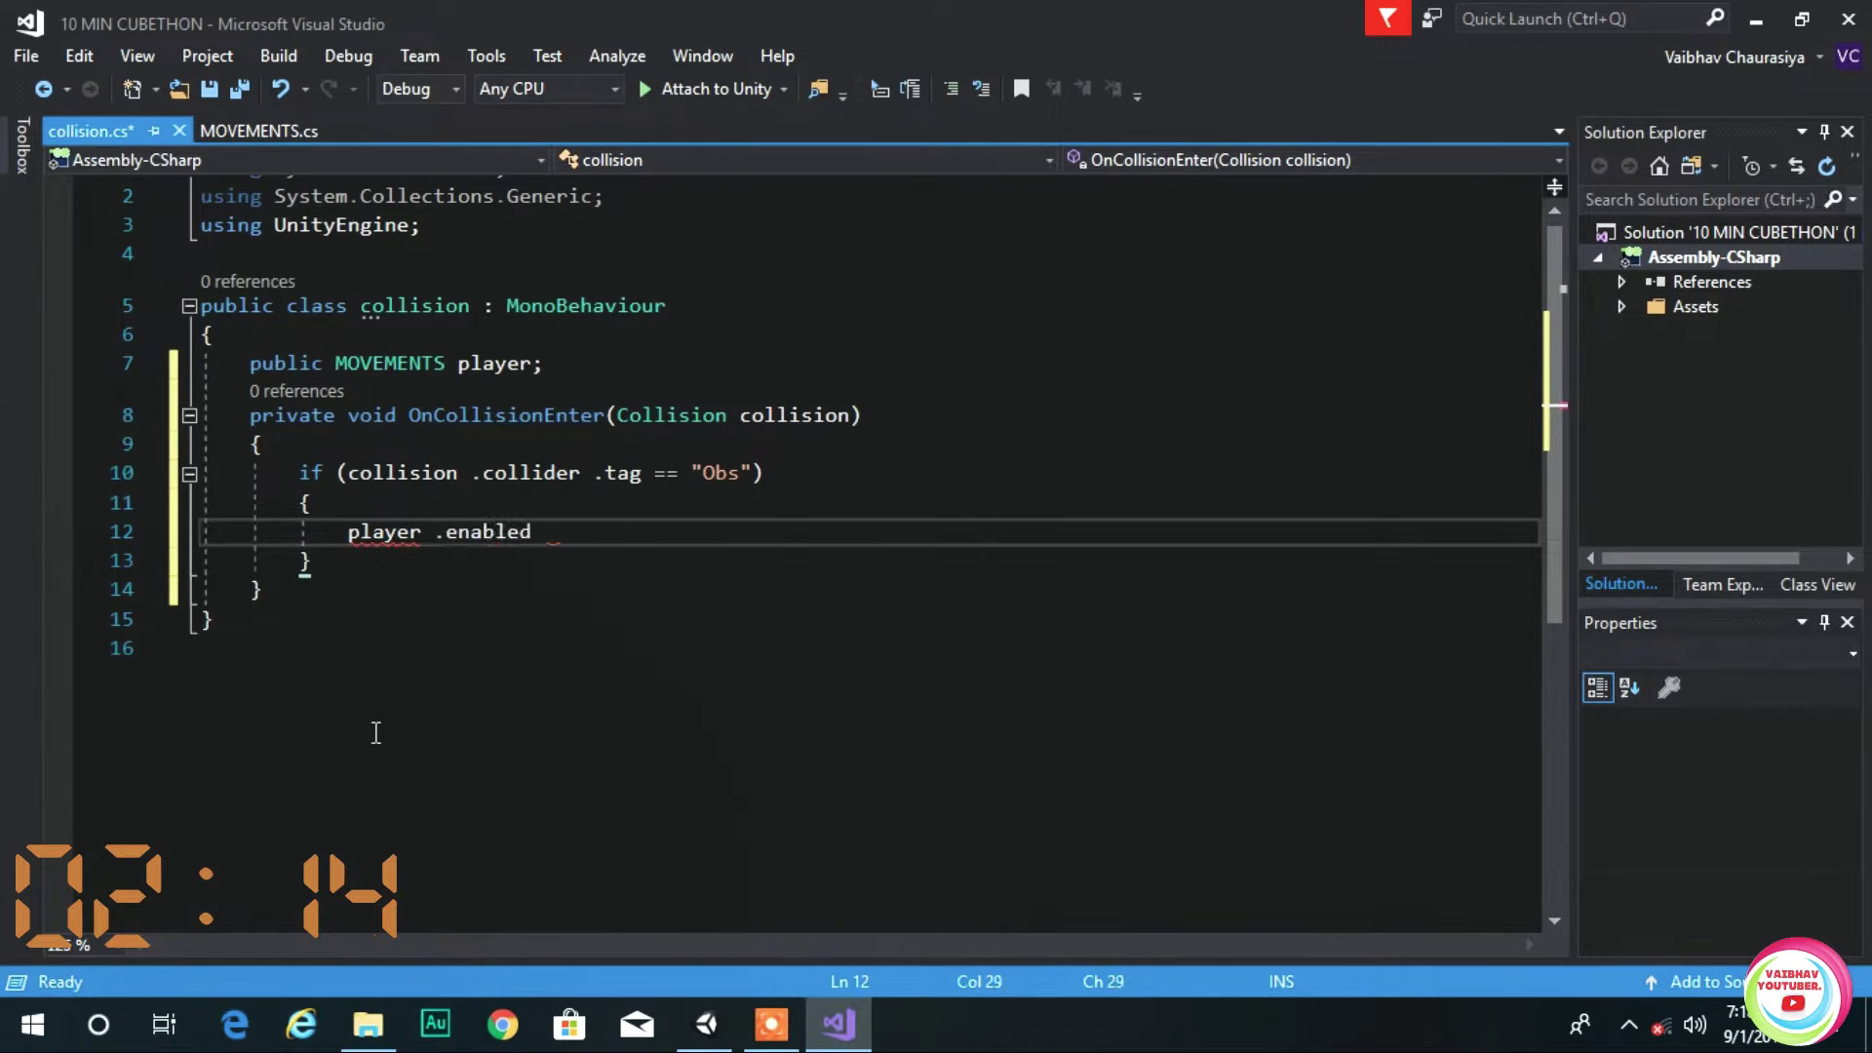
type("=Fla")
key("Tab")
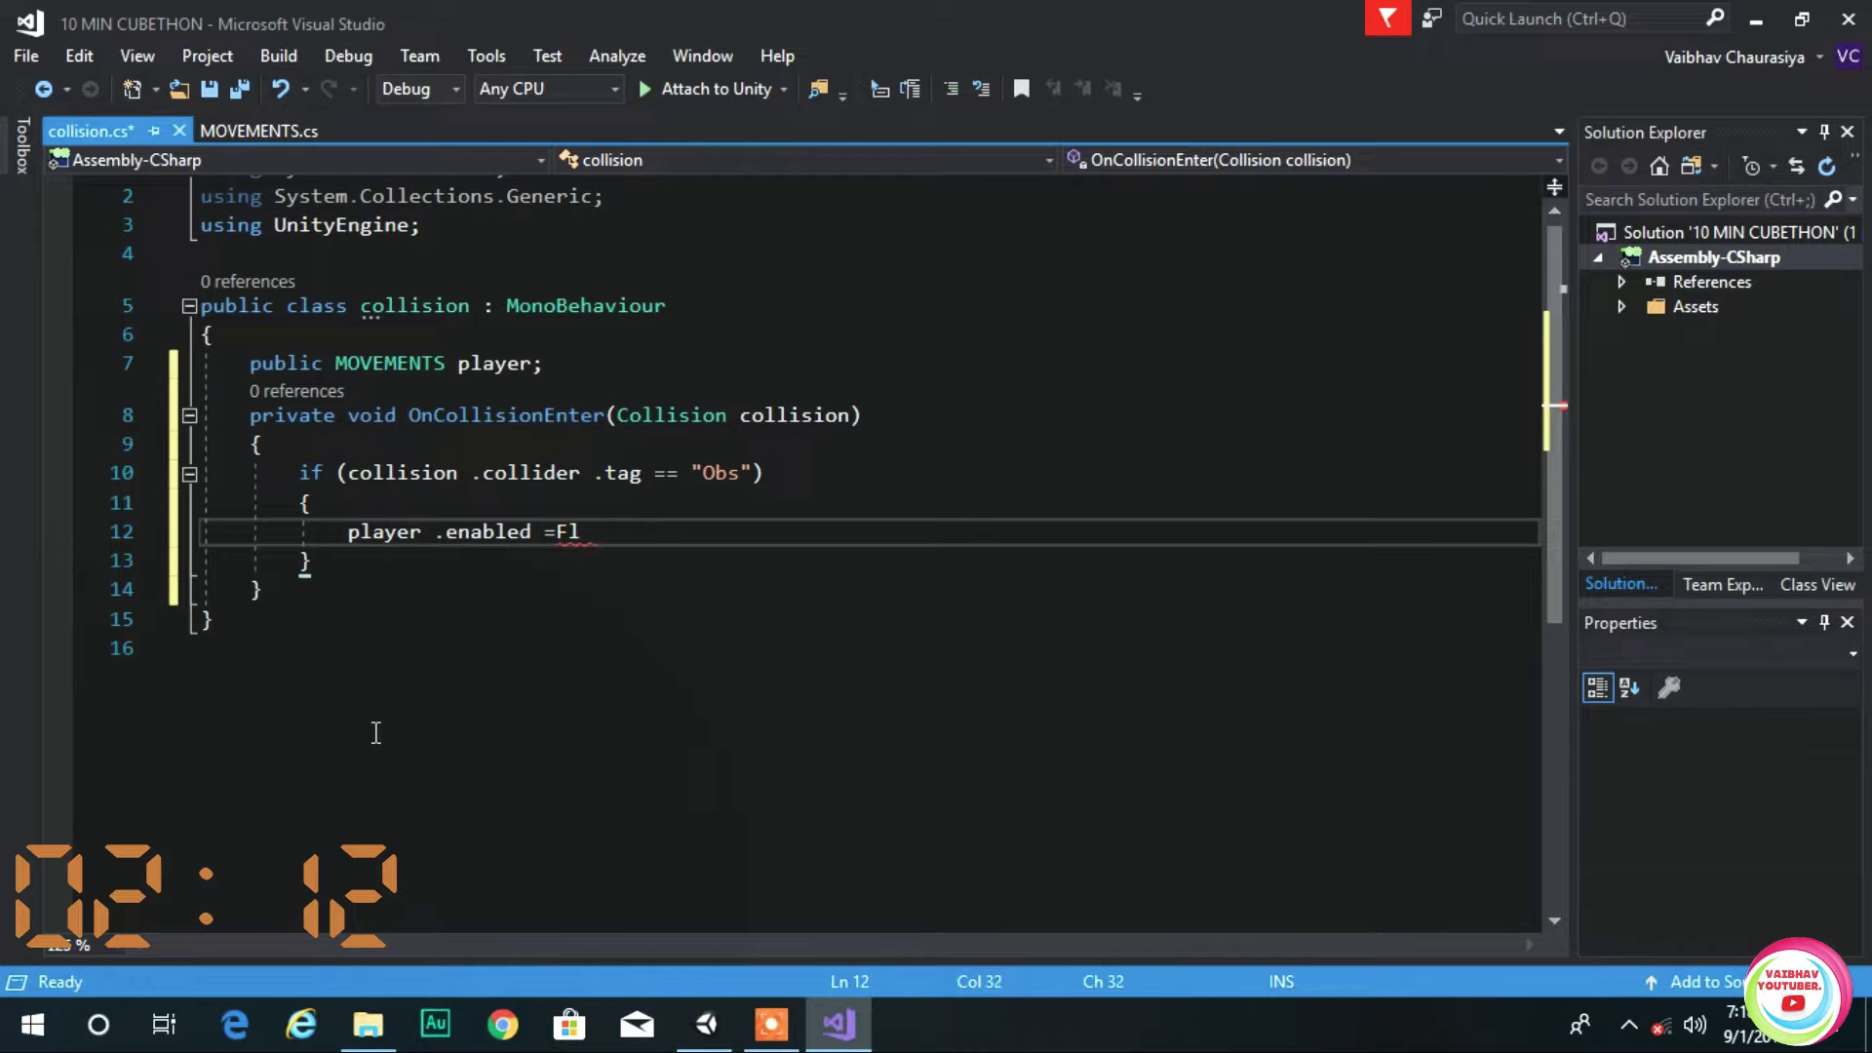
key("BackSpace")
type("a")
key("BackSpace")
key("BackSpace")
key("BackSpace")
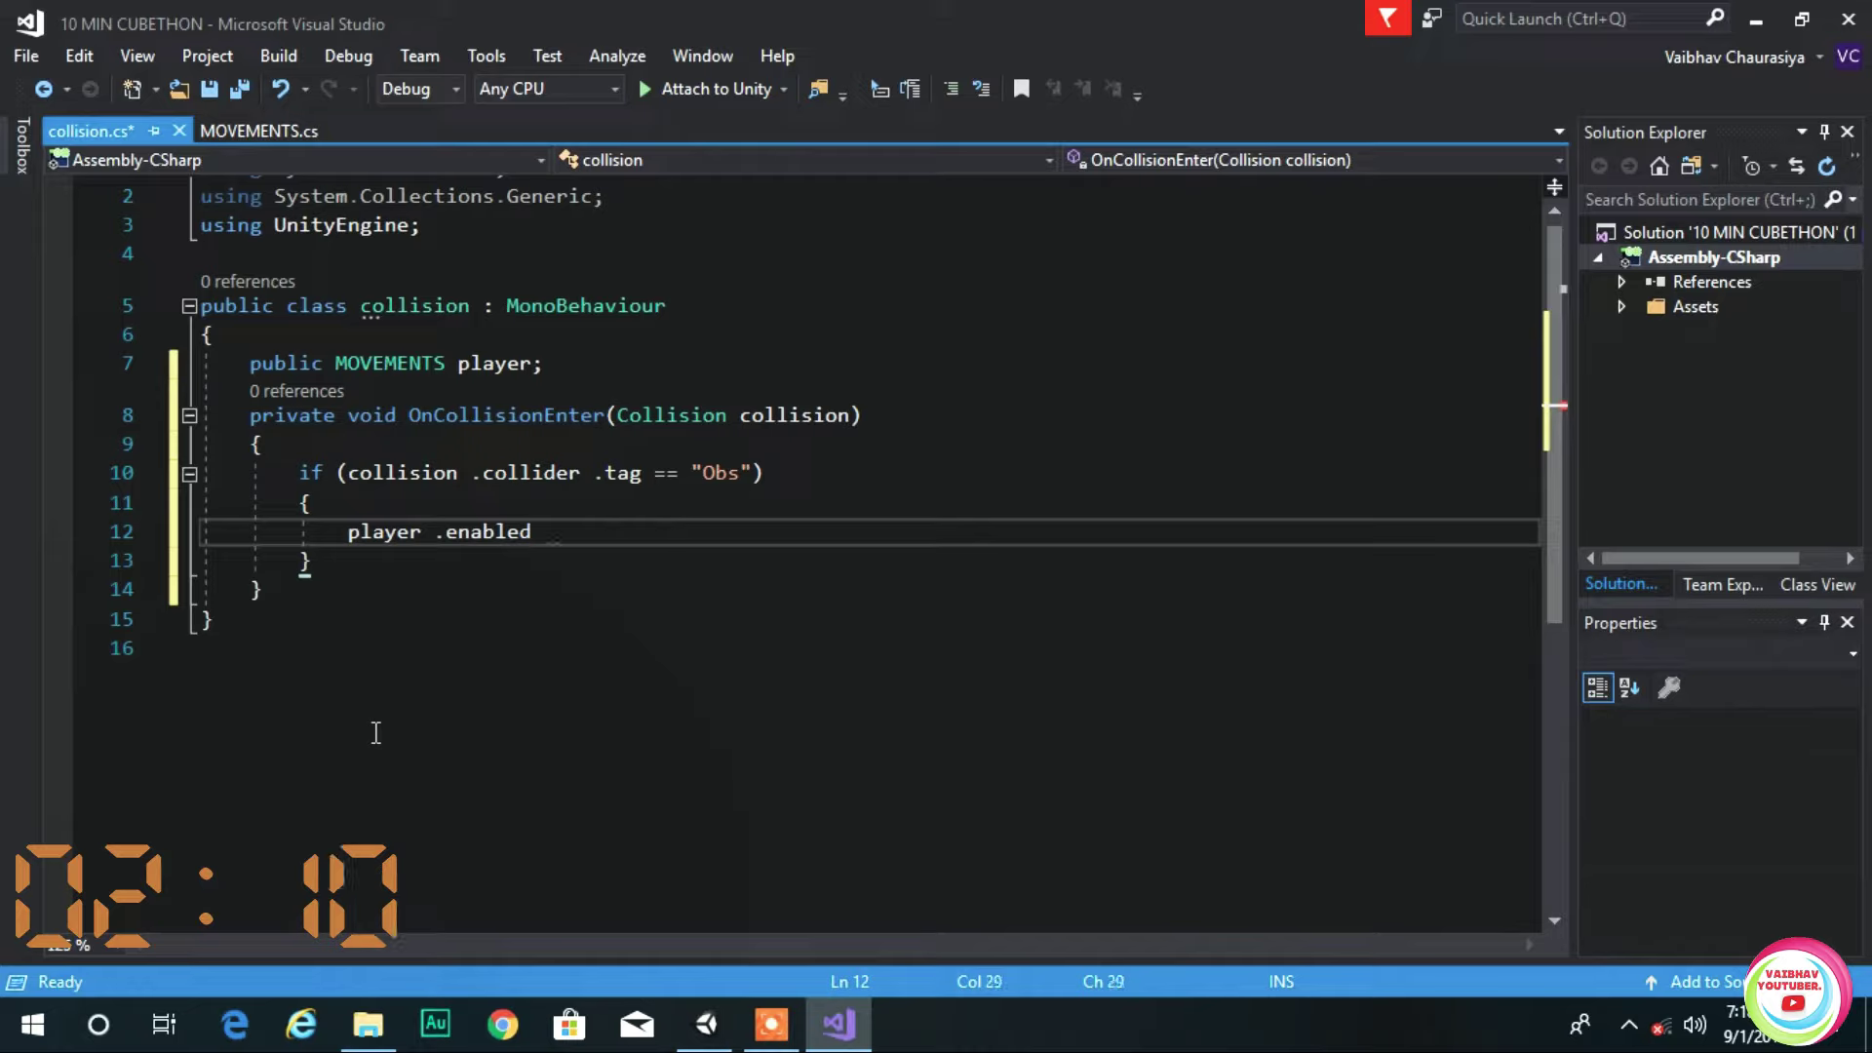
type("=fa")
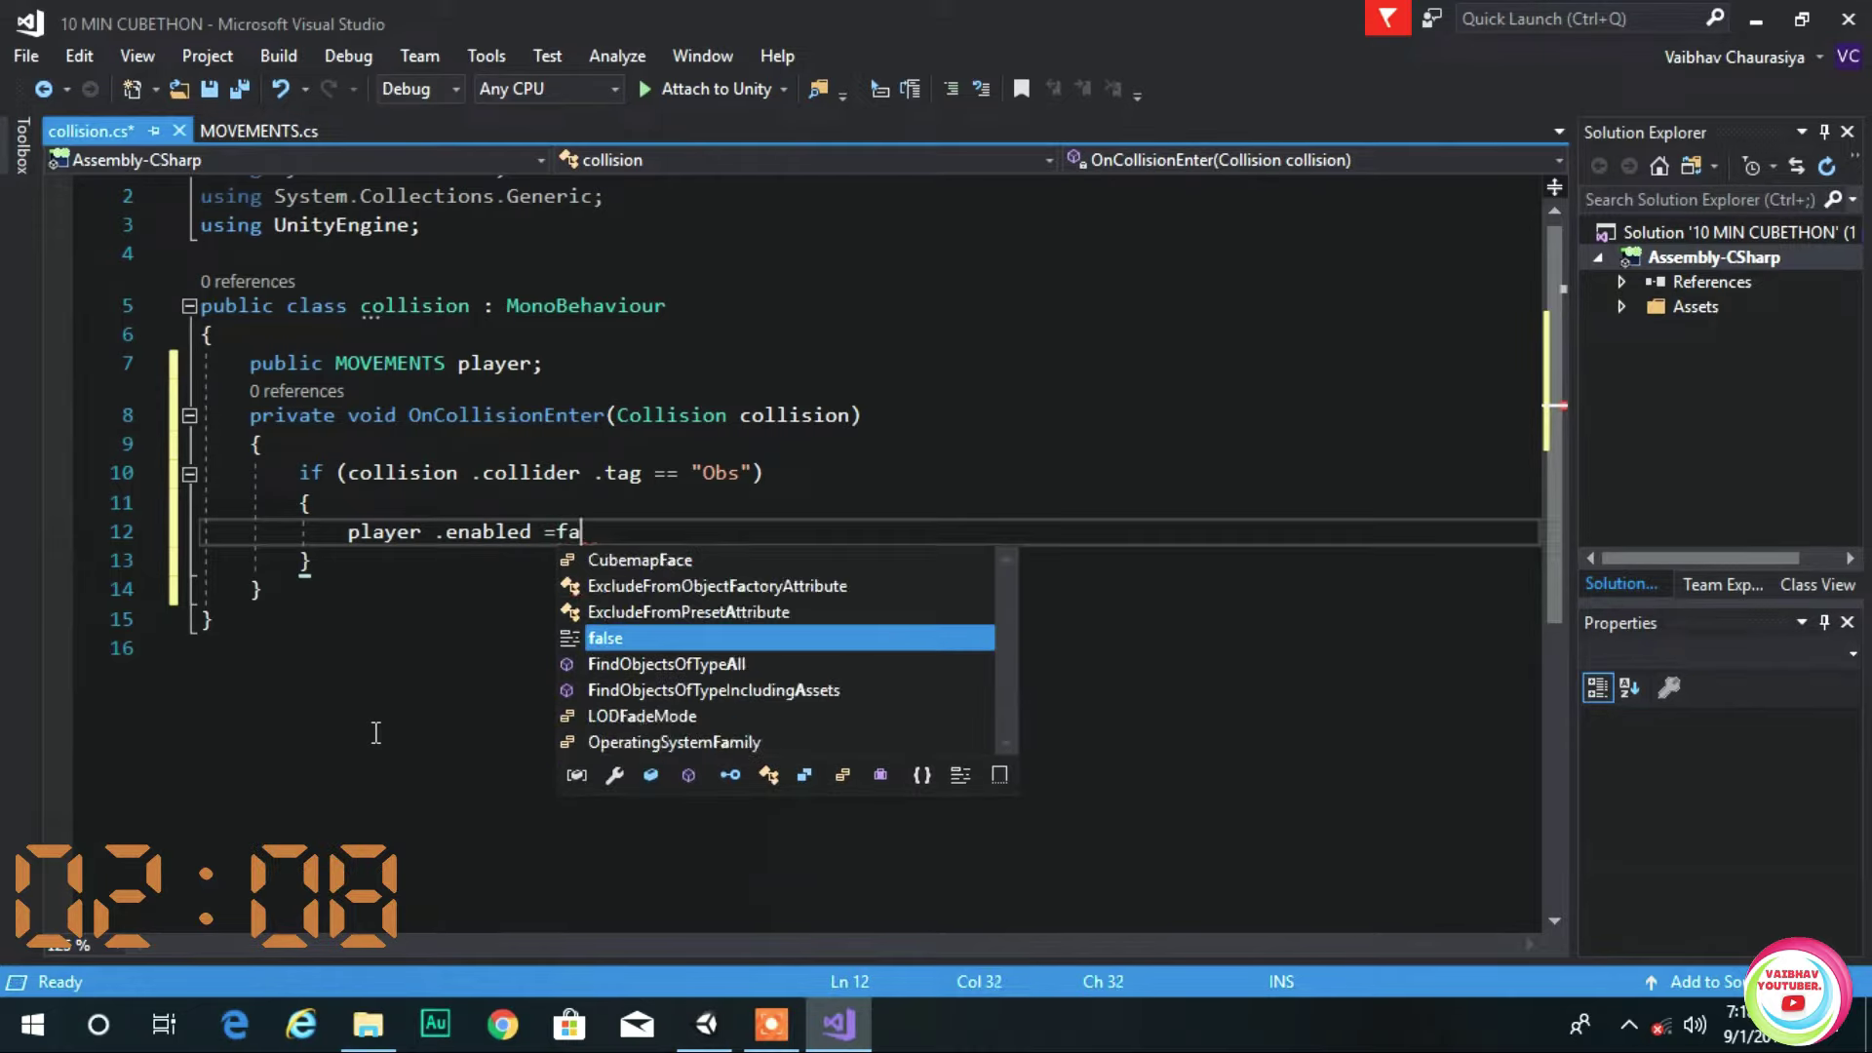
type("lse ;")
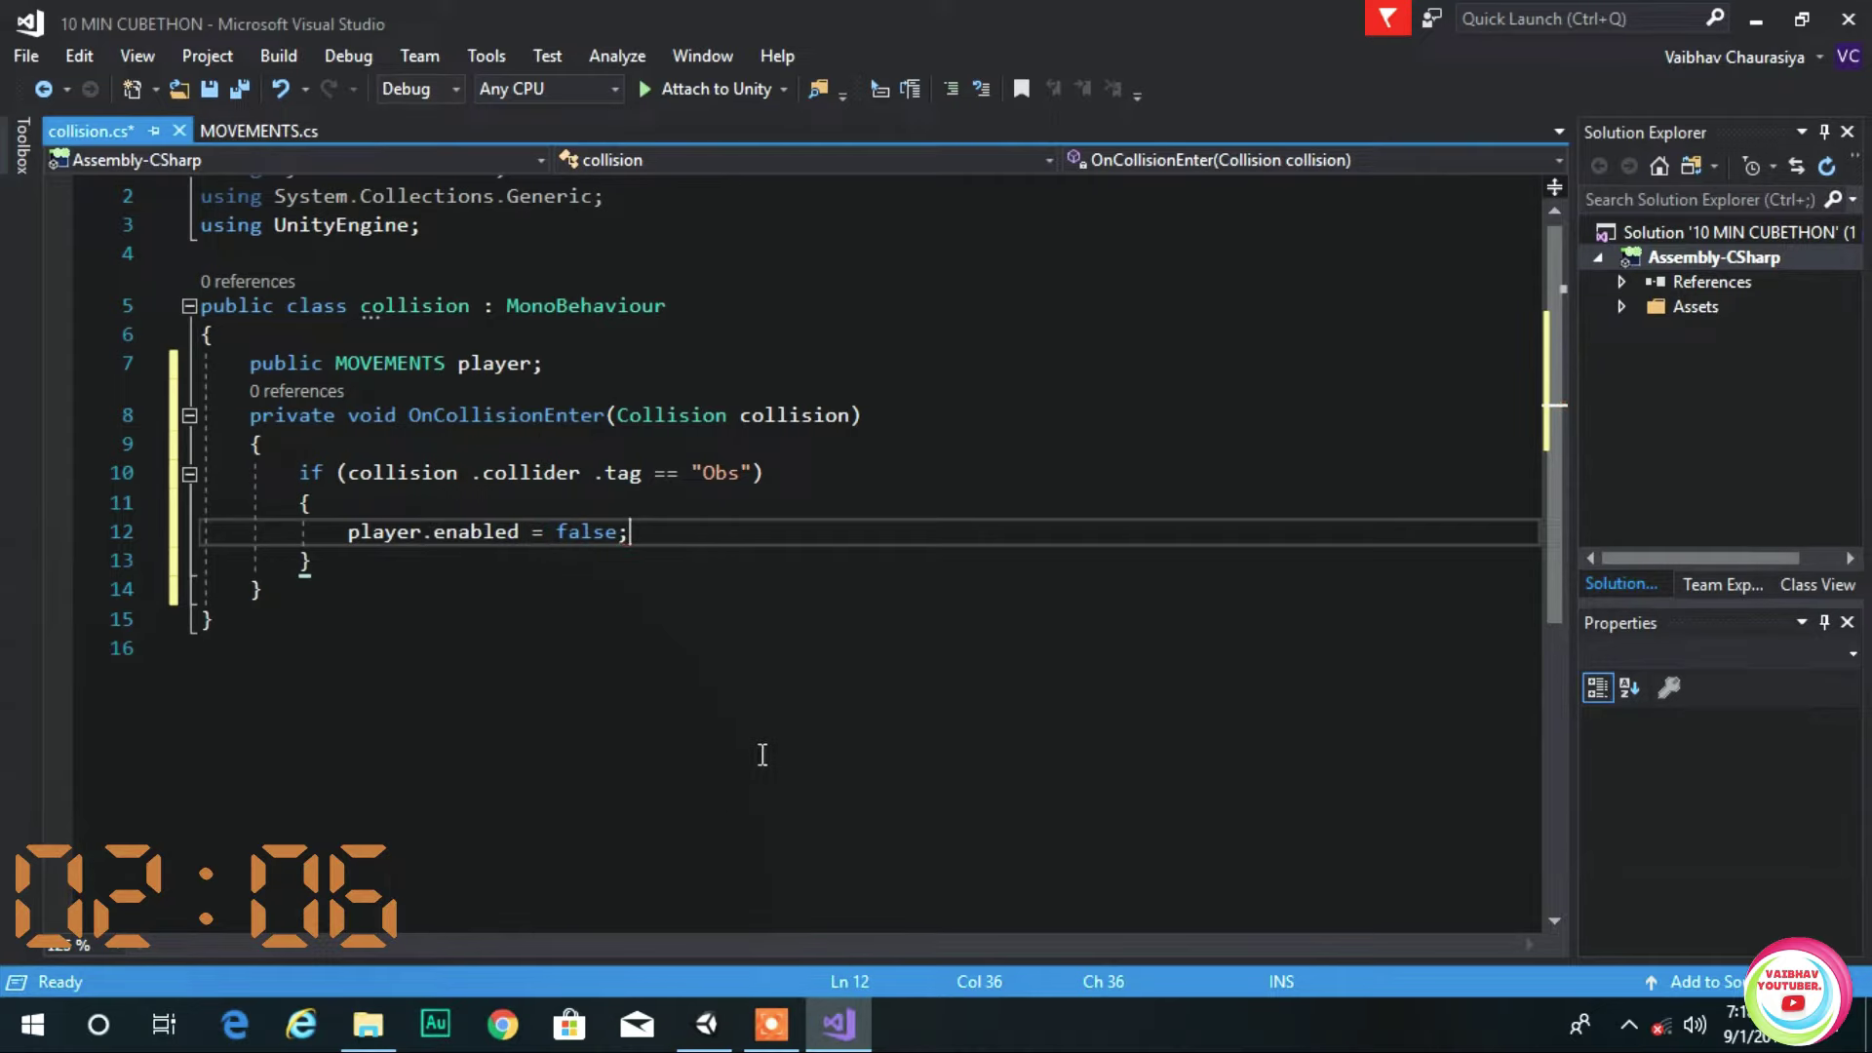
- Save the collision script, switch to Unity and assign PLAYER to the Player field of its Collision component
key("ctrl+s")
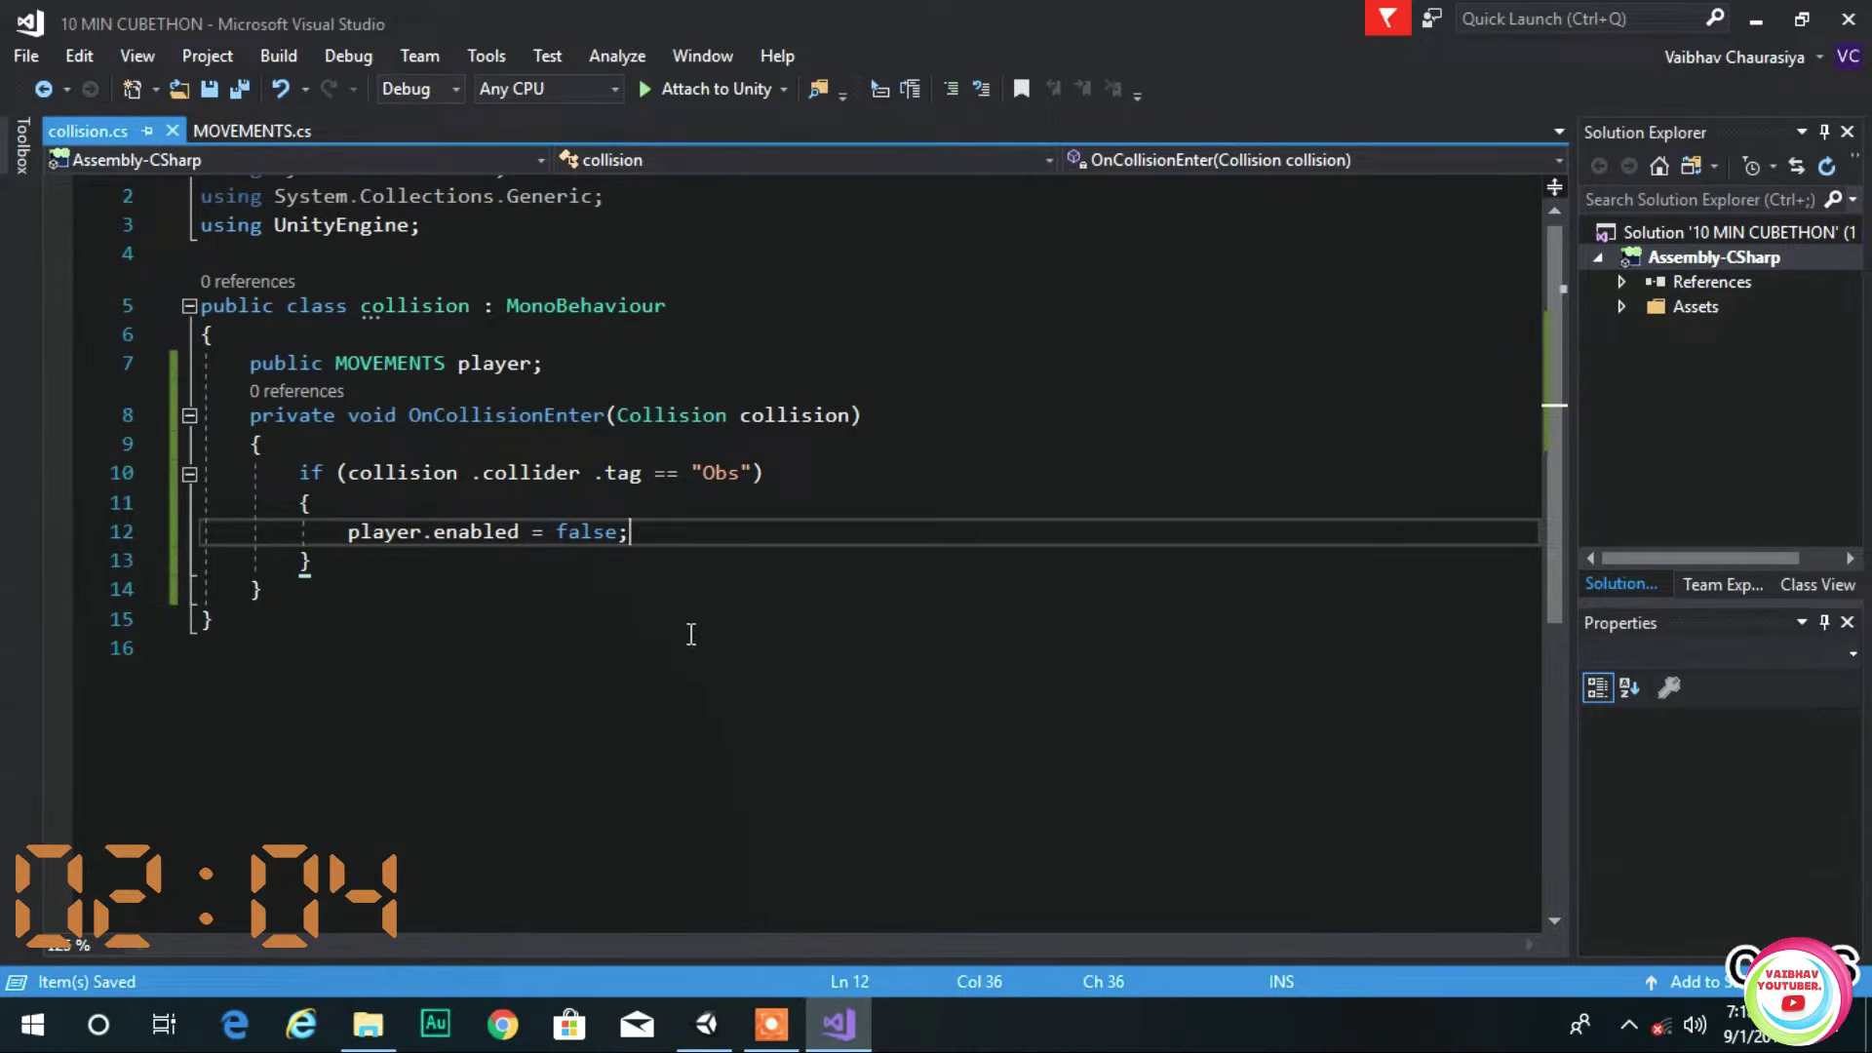
key("alt+Tab")
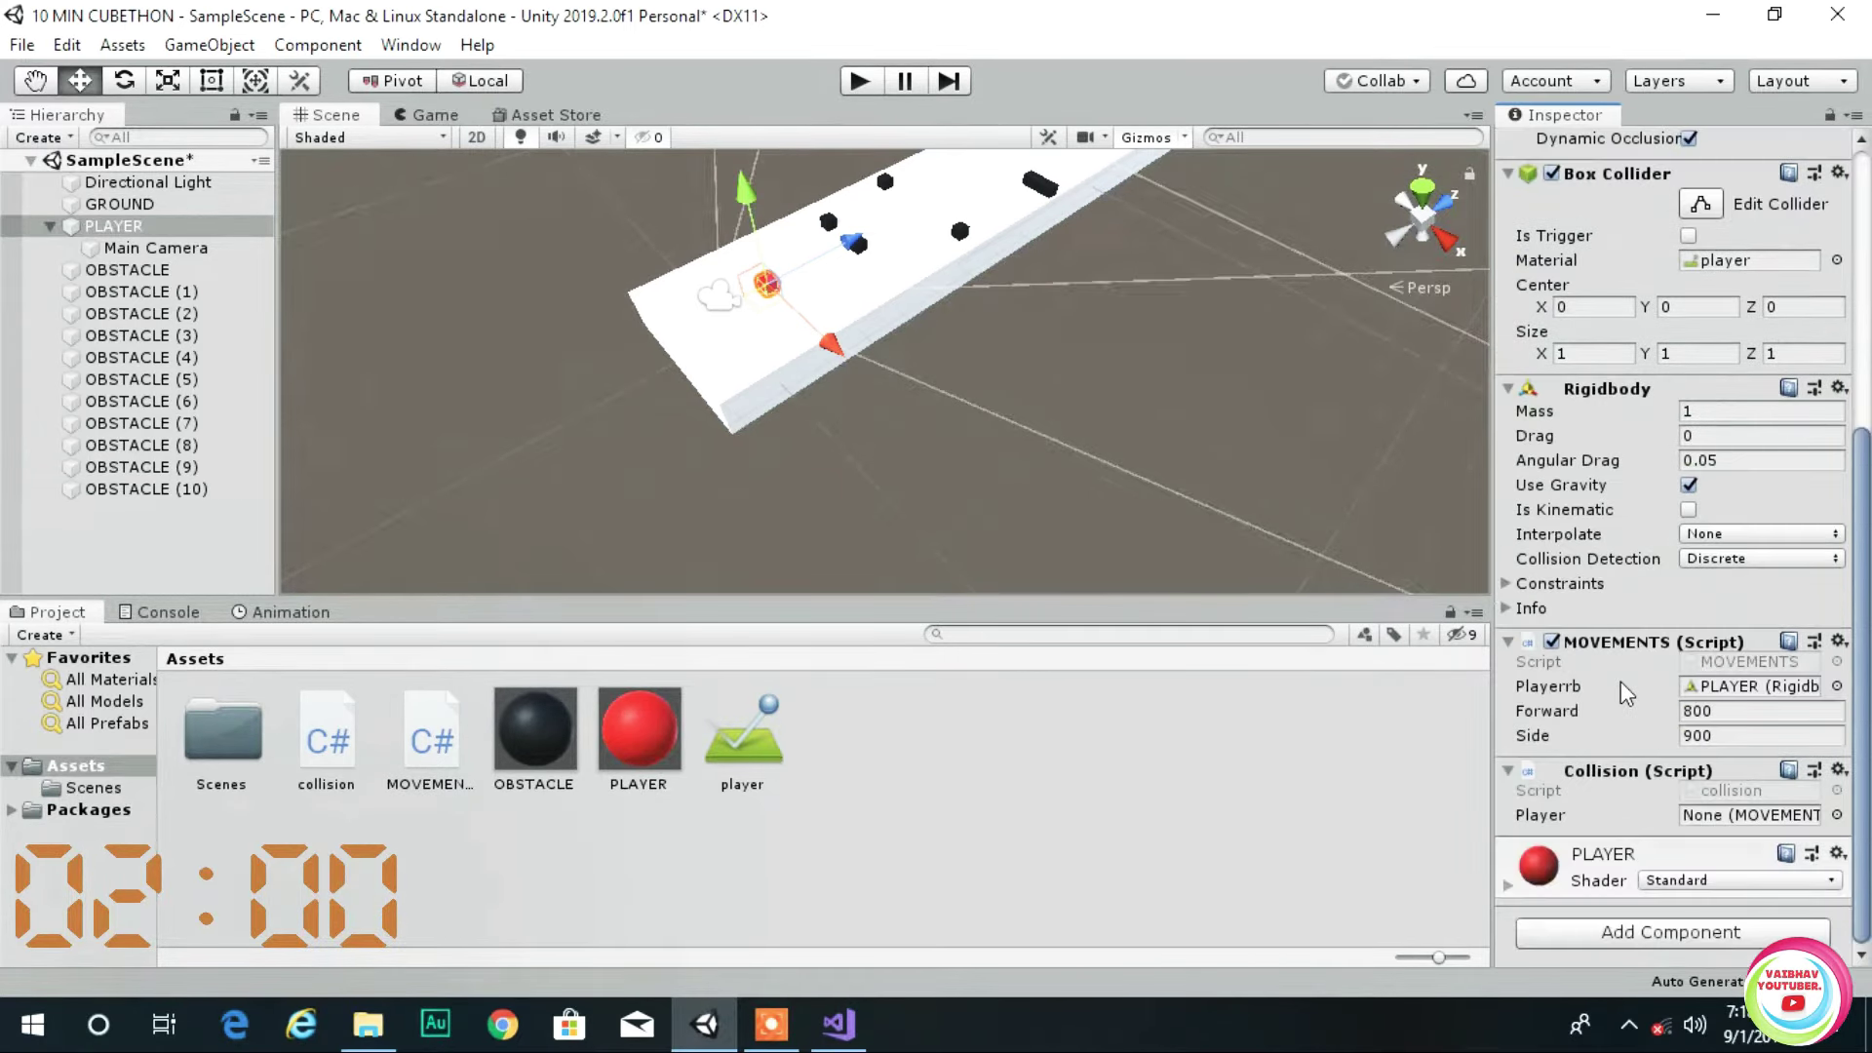
left_click_drag(113, 225, 1772, 817)
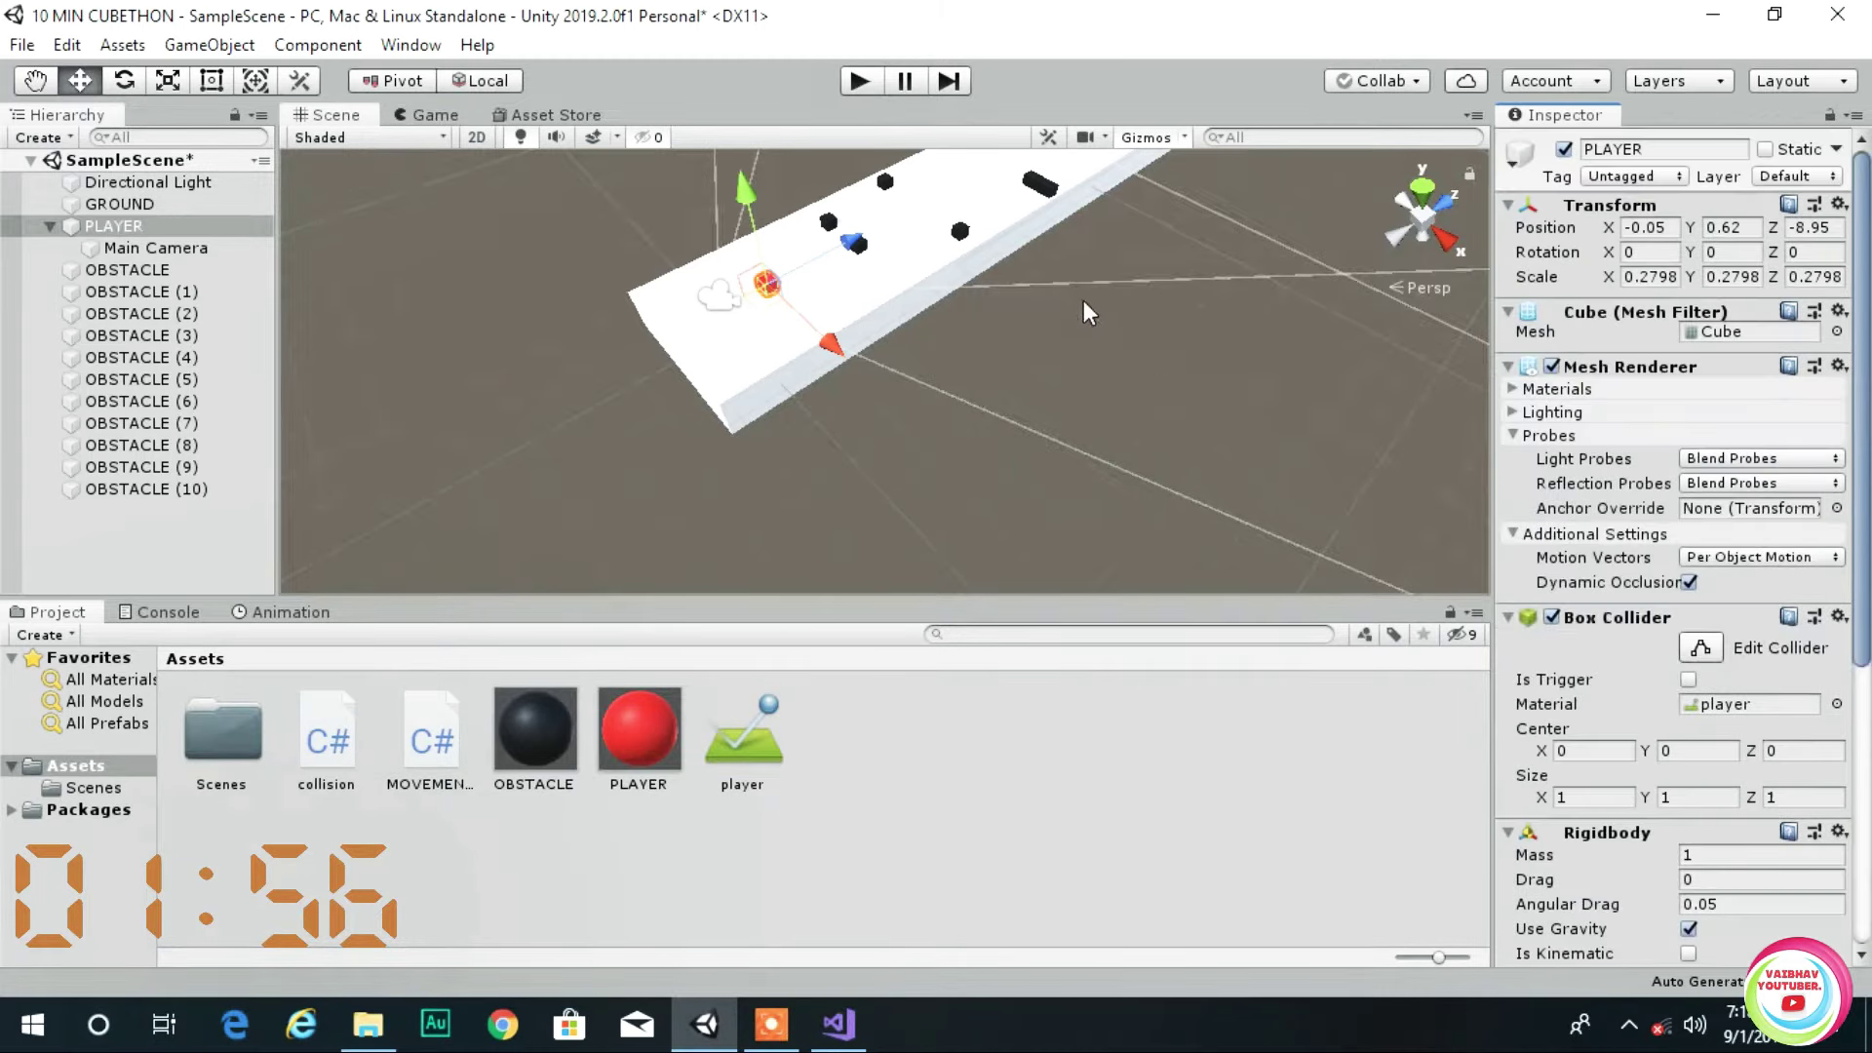
- Starting from the first OBSTACLE's tag options, create a new tag named Obs
left_click(828, 222)
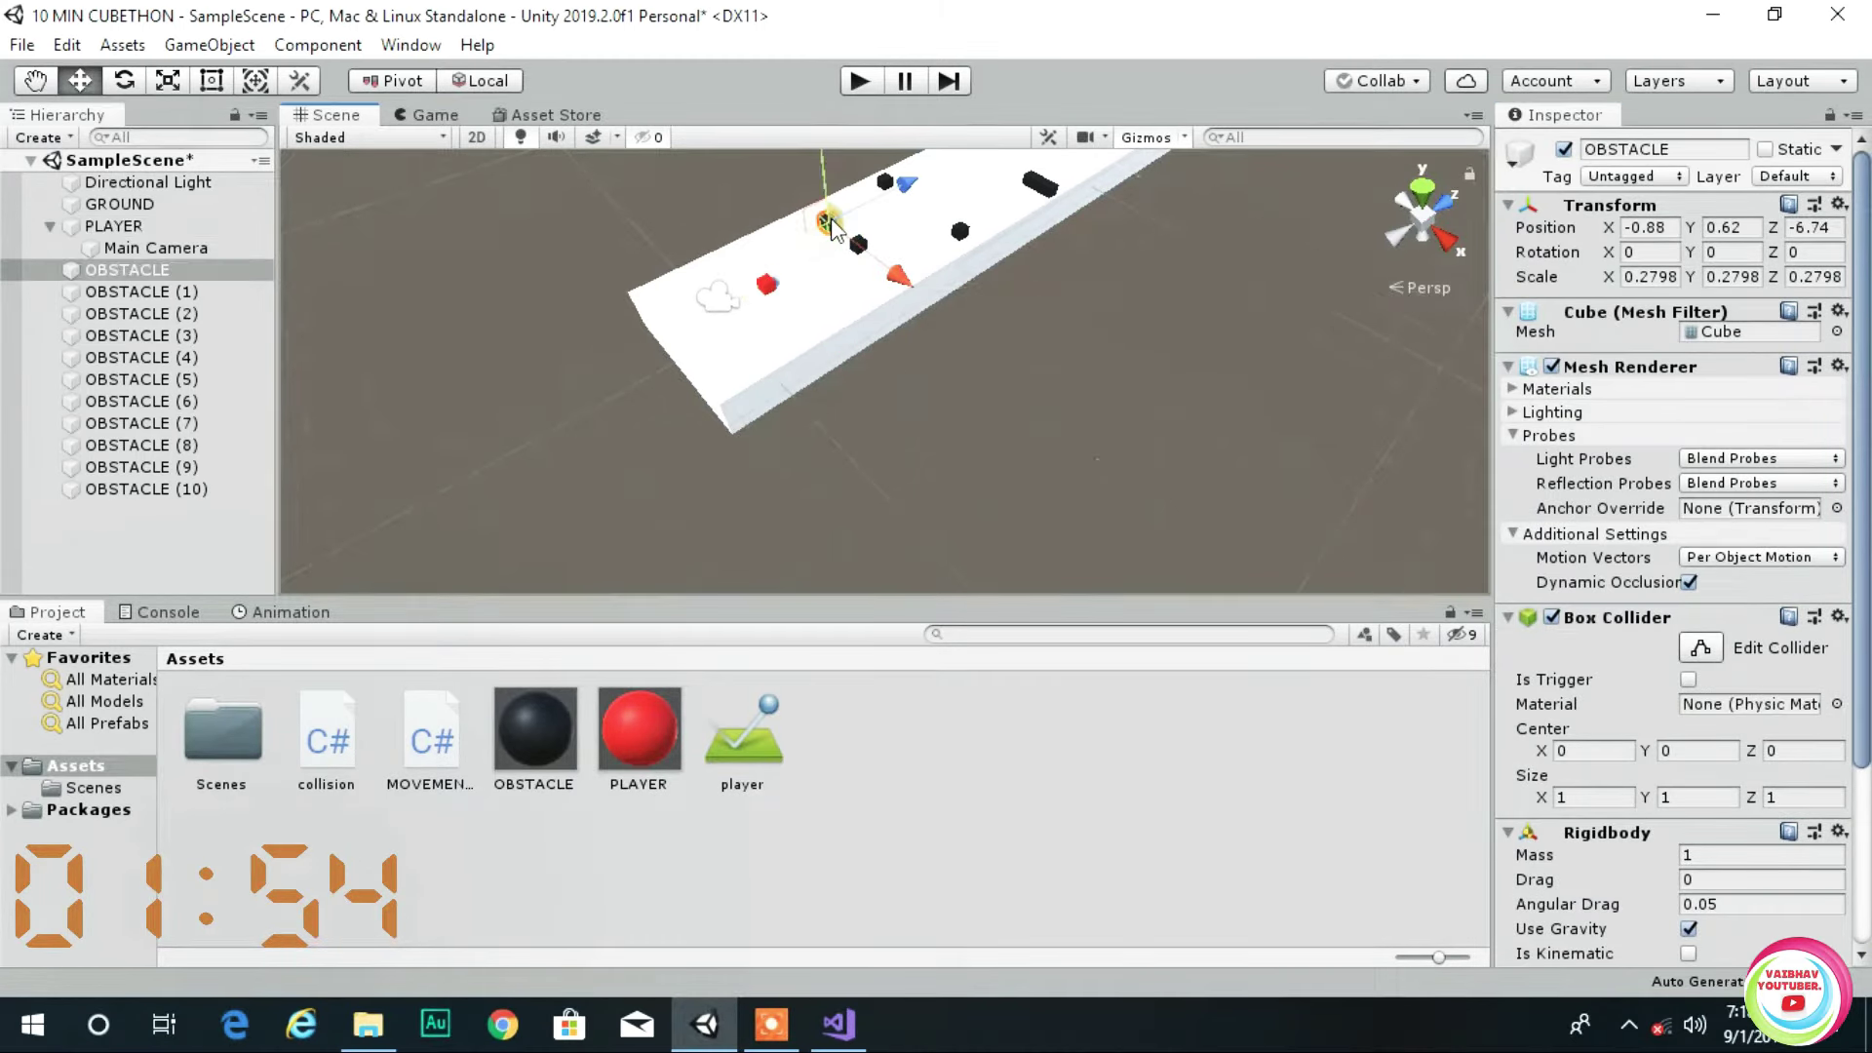
left_click(1634, 175)
left_click(1657, 429)
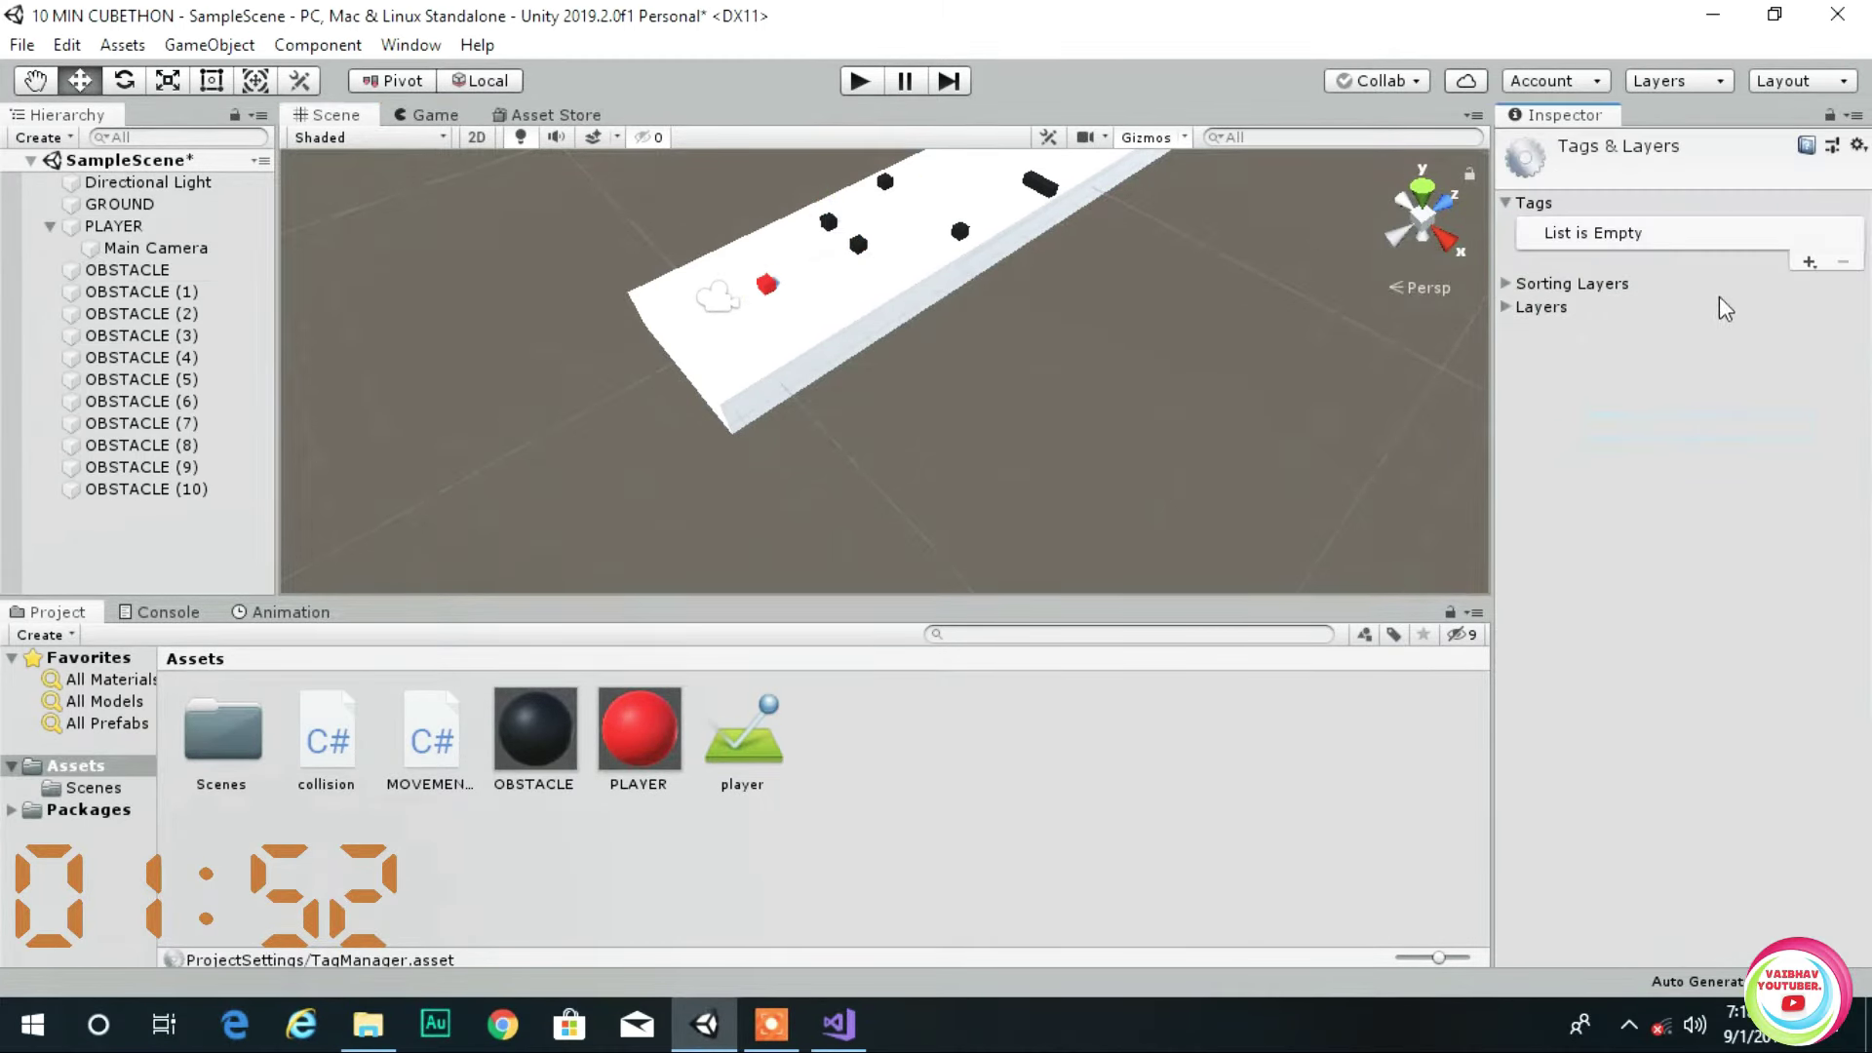
left_click(1809, 263)
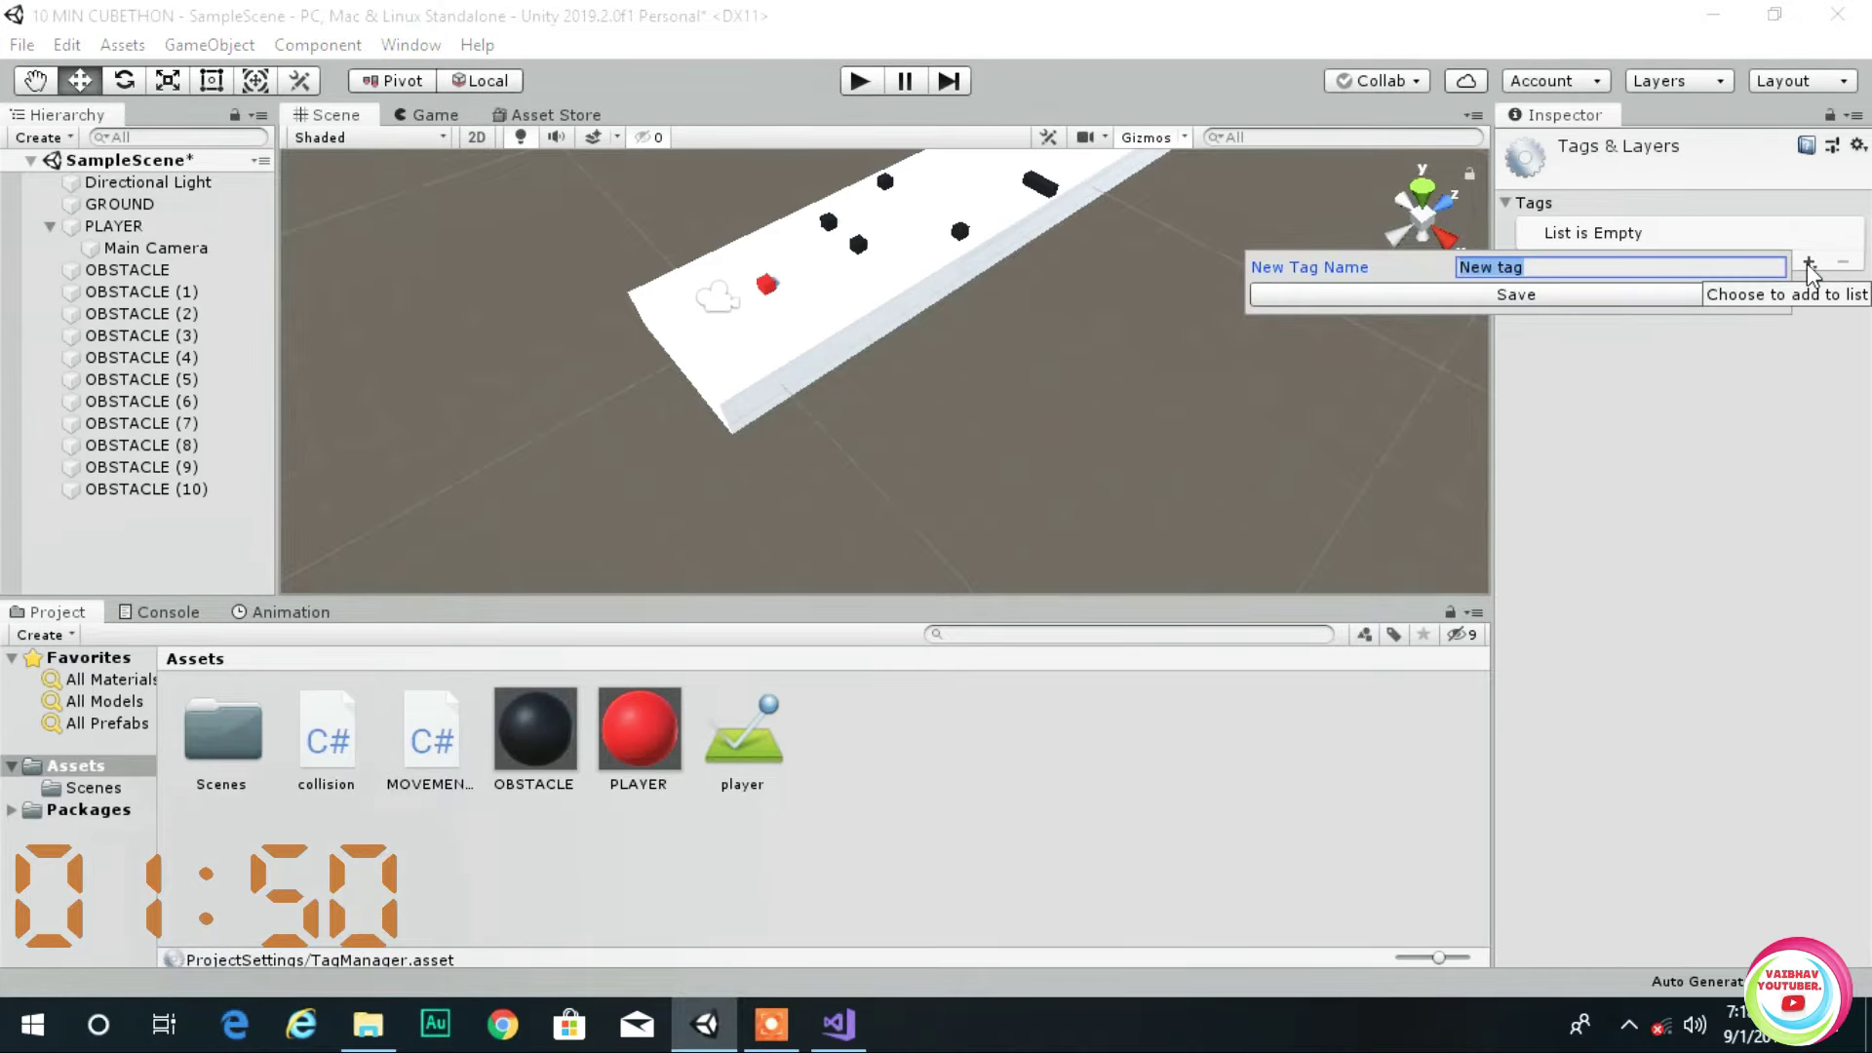
type("Obs")
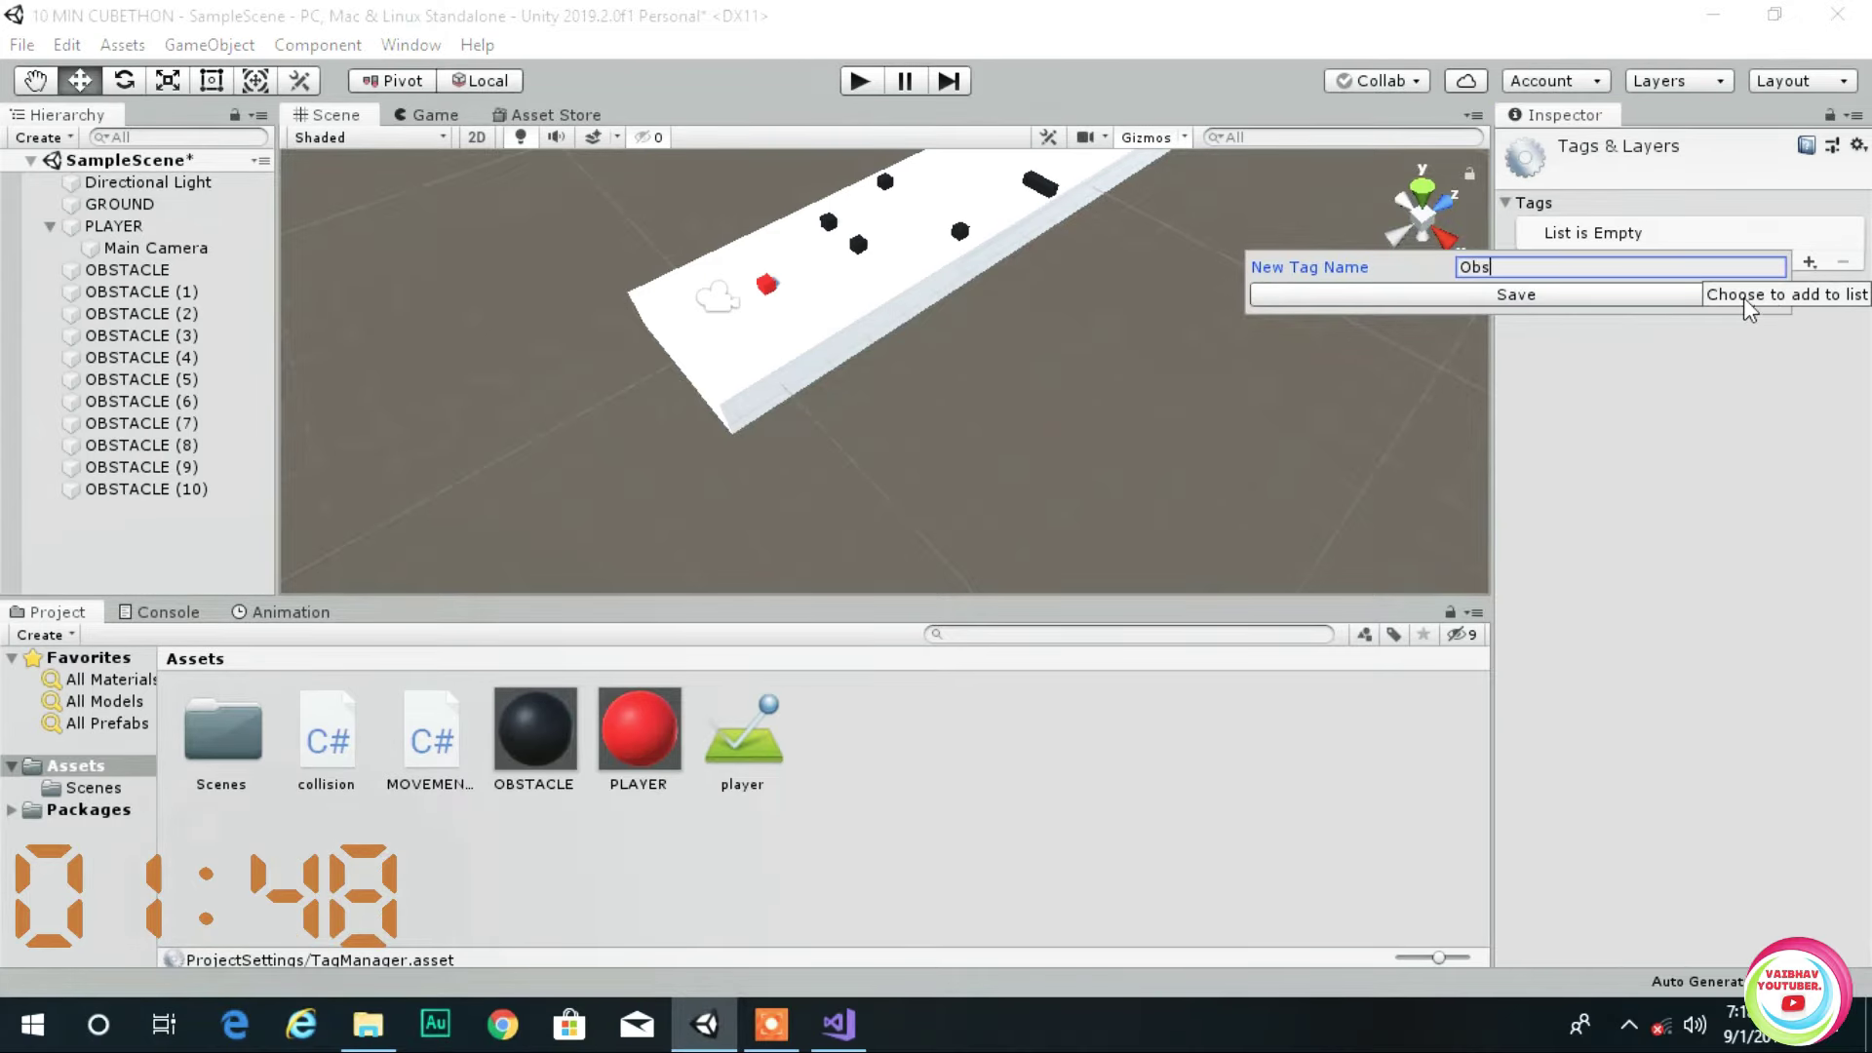
left_click(1745, 298)
- Assign the Obs tag to the obstacles closest to the player, including OBSTACLE (2)
right_click_drag(687, 277, 877, 68)
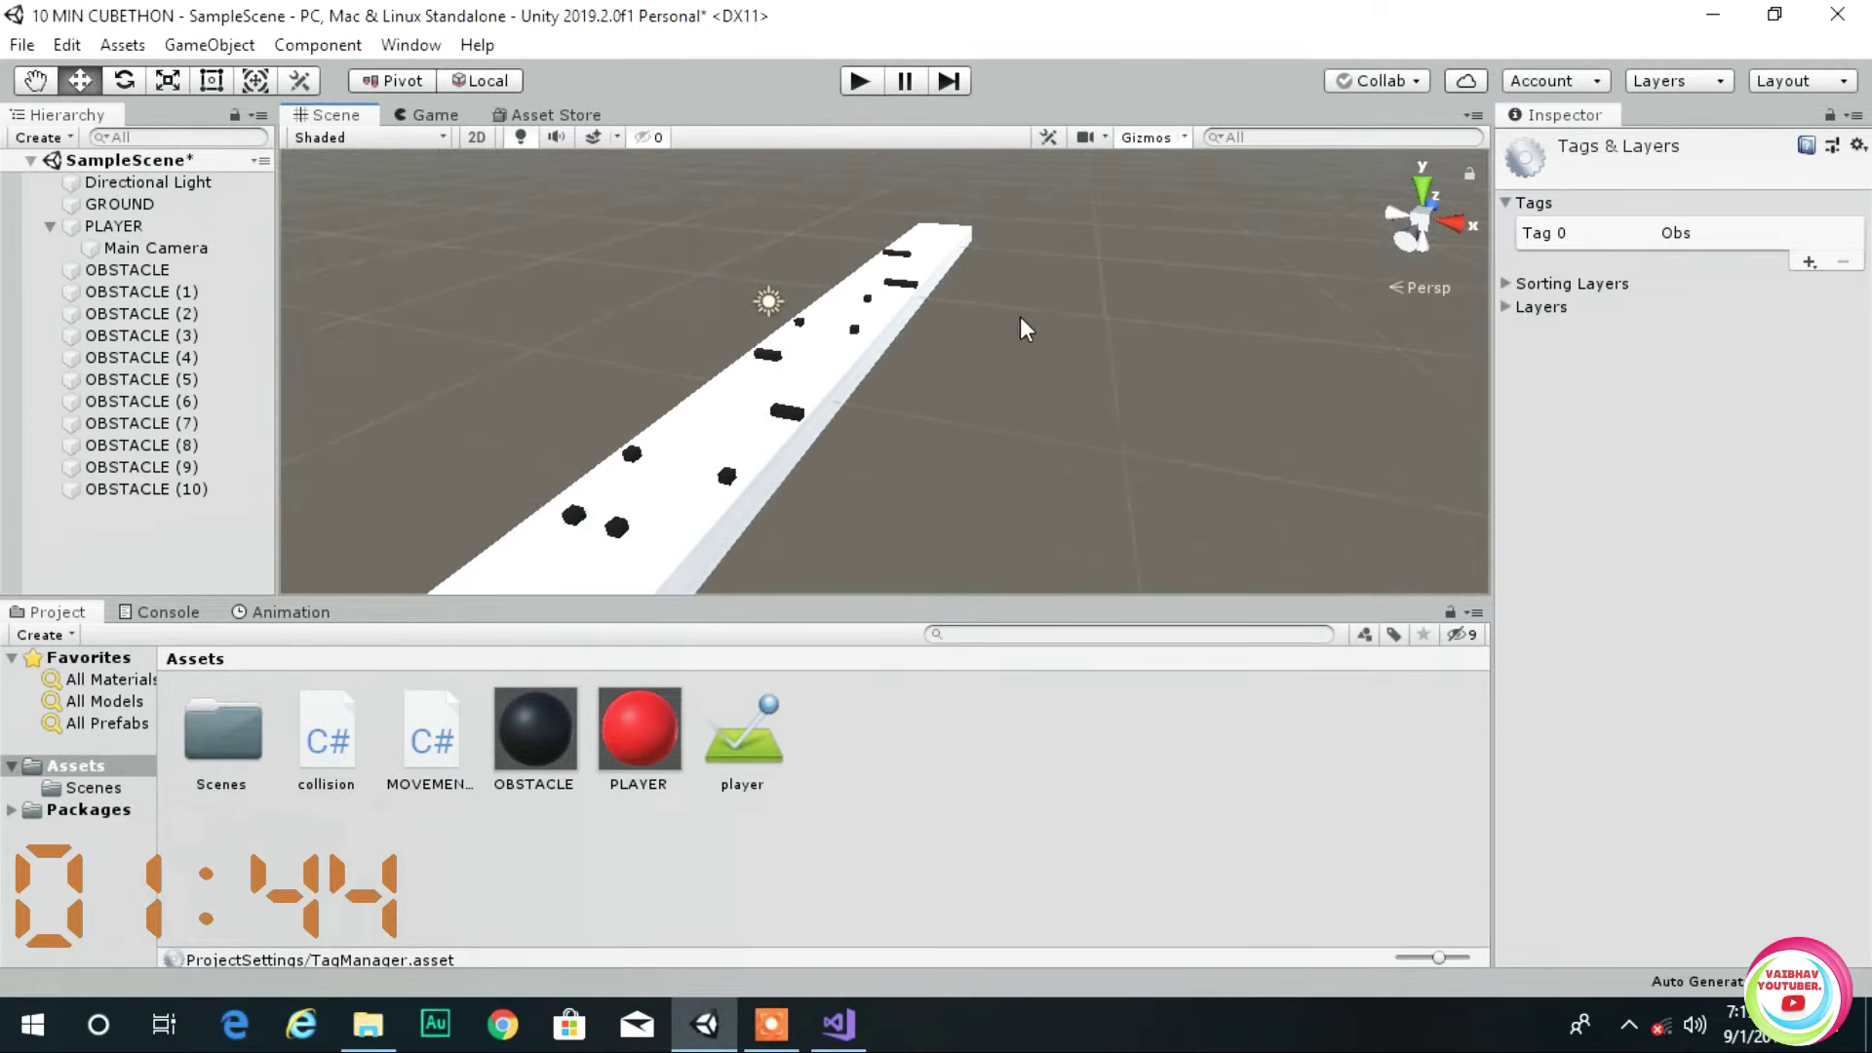
scroll(1014, 336, "down", 5)
middle_click_drag(941, 357, 792, 389)
scroll(880, 382, "up", 1)
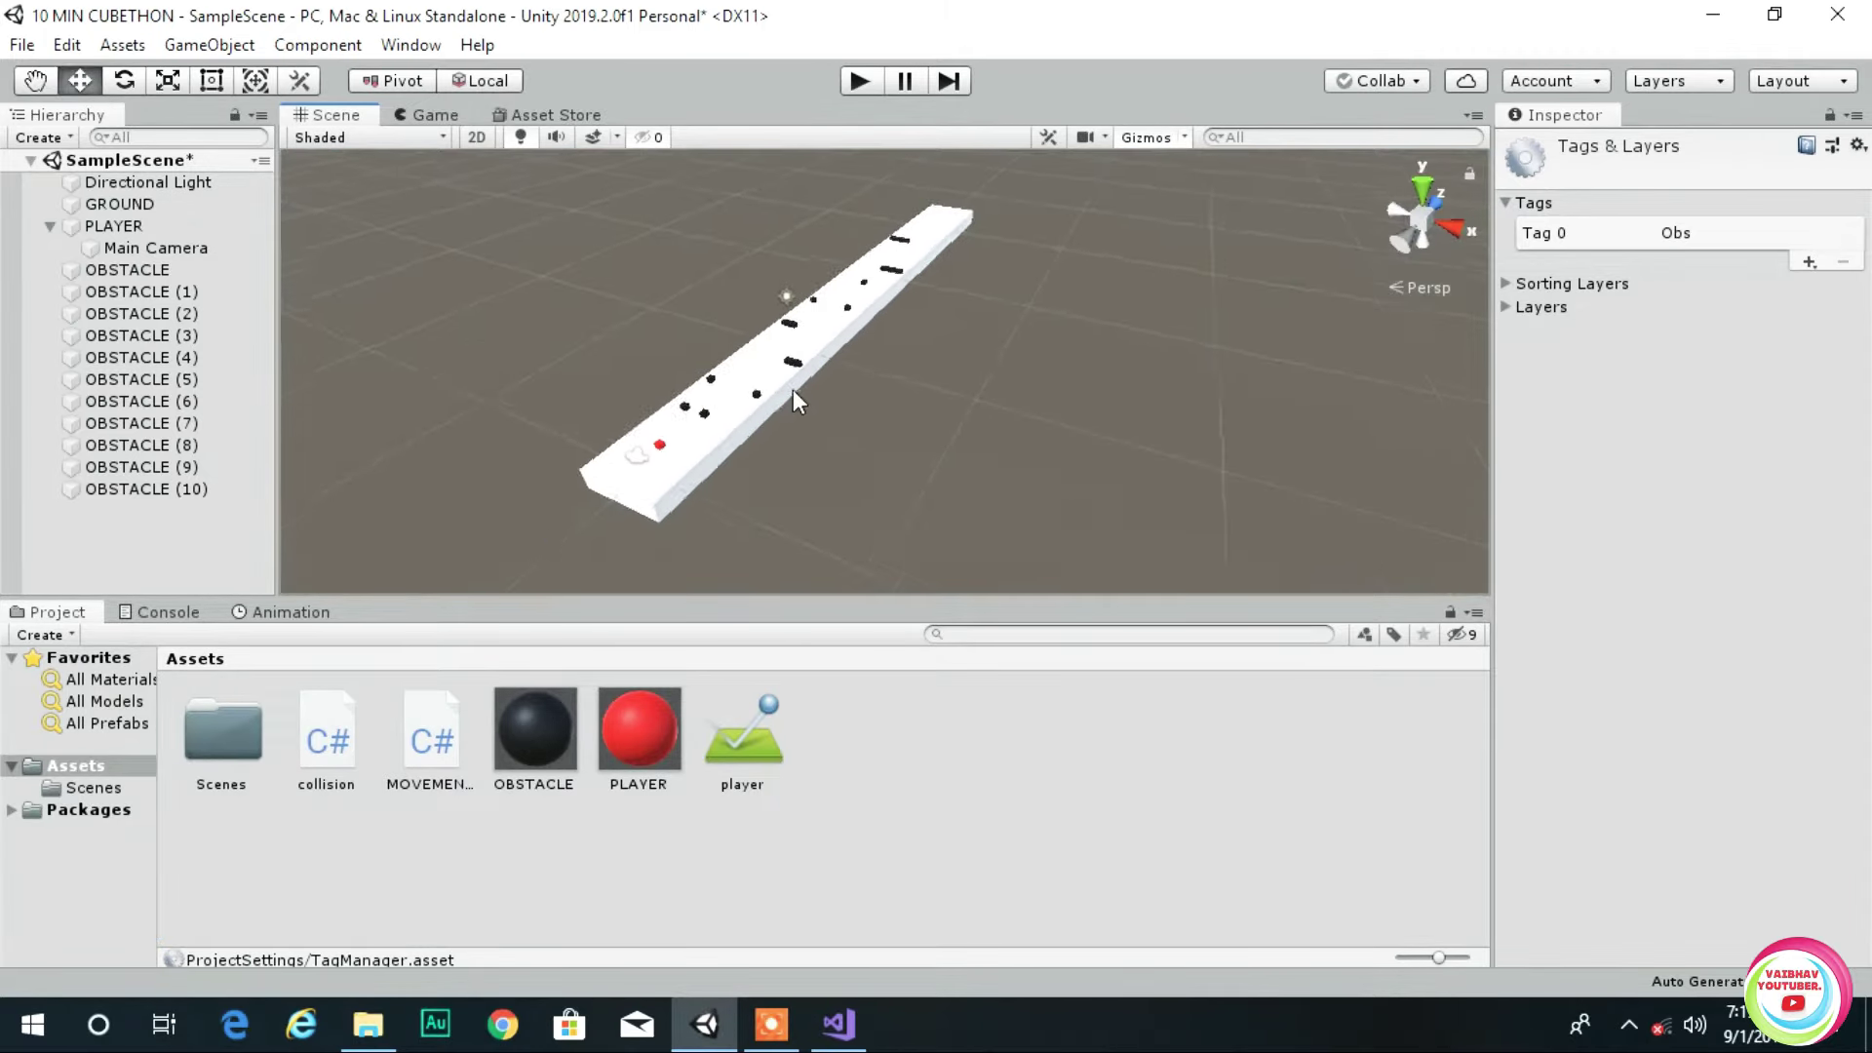
scroll(793, 389, "up", 2)
middle_click_drag(676, 351, 720, 404)
left_click(742, 503)
left_click(1634, 177)
left_click(1647, 417)
left_click(719, 492)
left_click(1634, 177)
left_click(1648, 418)
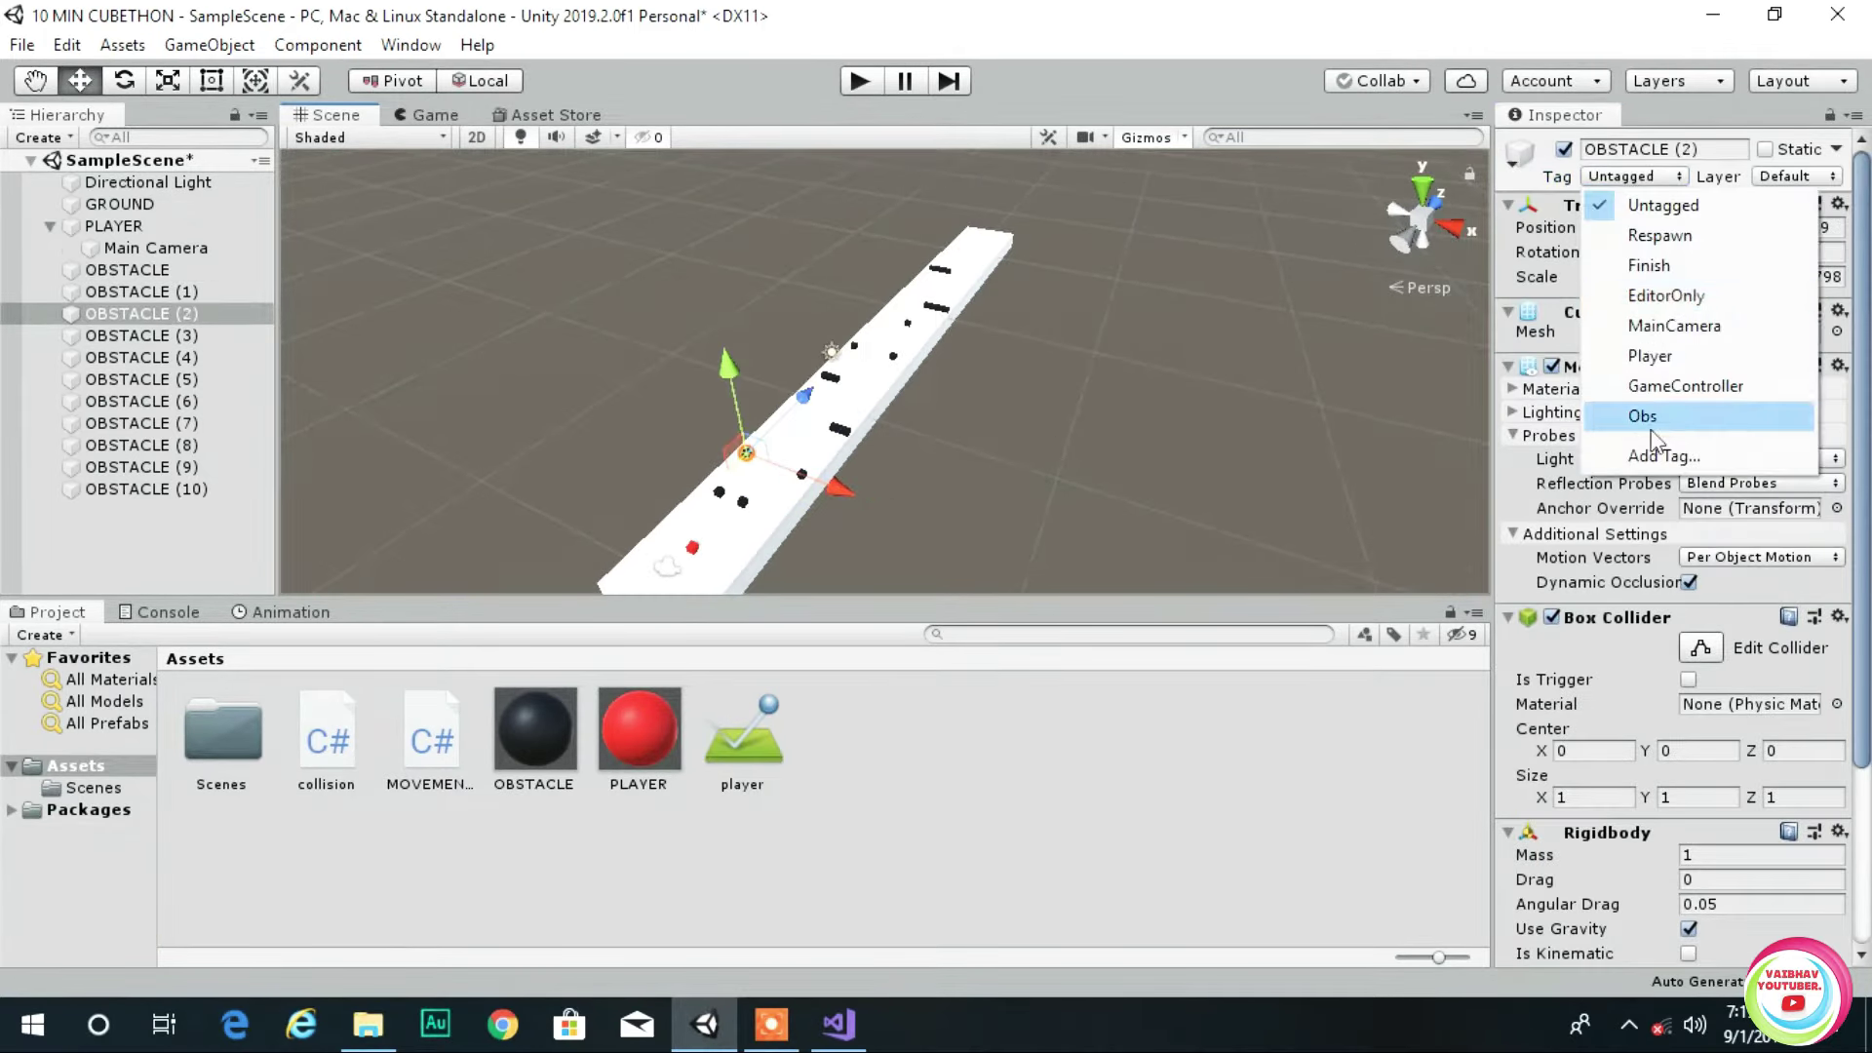
left_click(1652, 429)
- Assign the Obs tag to the remaining obstacles along the track, up to OBSTACLE (10) at the far end
left_click(839, 429)
left_click(1635, 176)
left_click(1648, 417)
left_click(826, 378)
left_click(1634, 177)
left_click(1647, 418)
left_click(892, 357)
left_click(1635, 176)
left_click(1648, 418)
left_click(854, 345)
left_click(1634, 176)
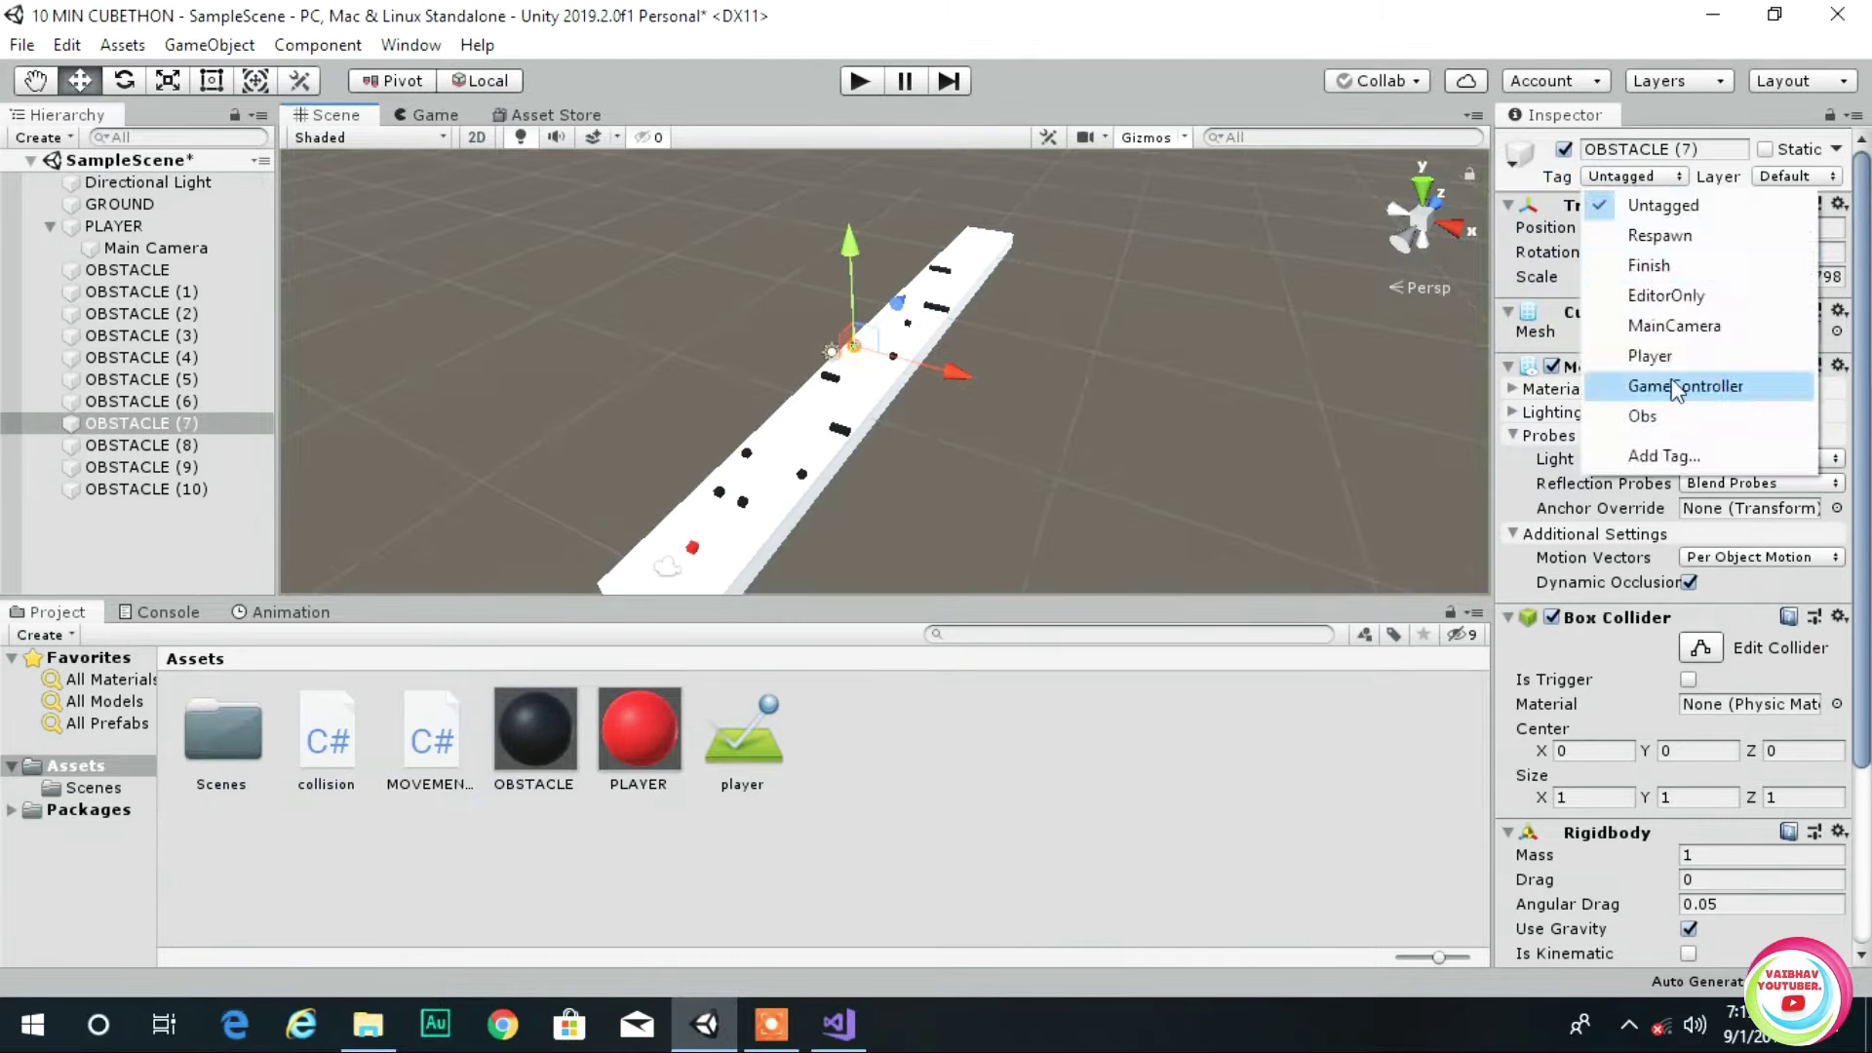
left_click(926, 352)
left_click(1634, 176)
left_click(1648, 417)
left_click(1007, 201)
left_click(1634, 176)
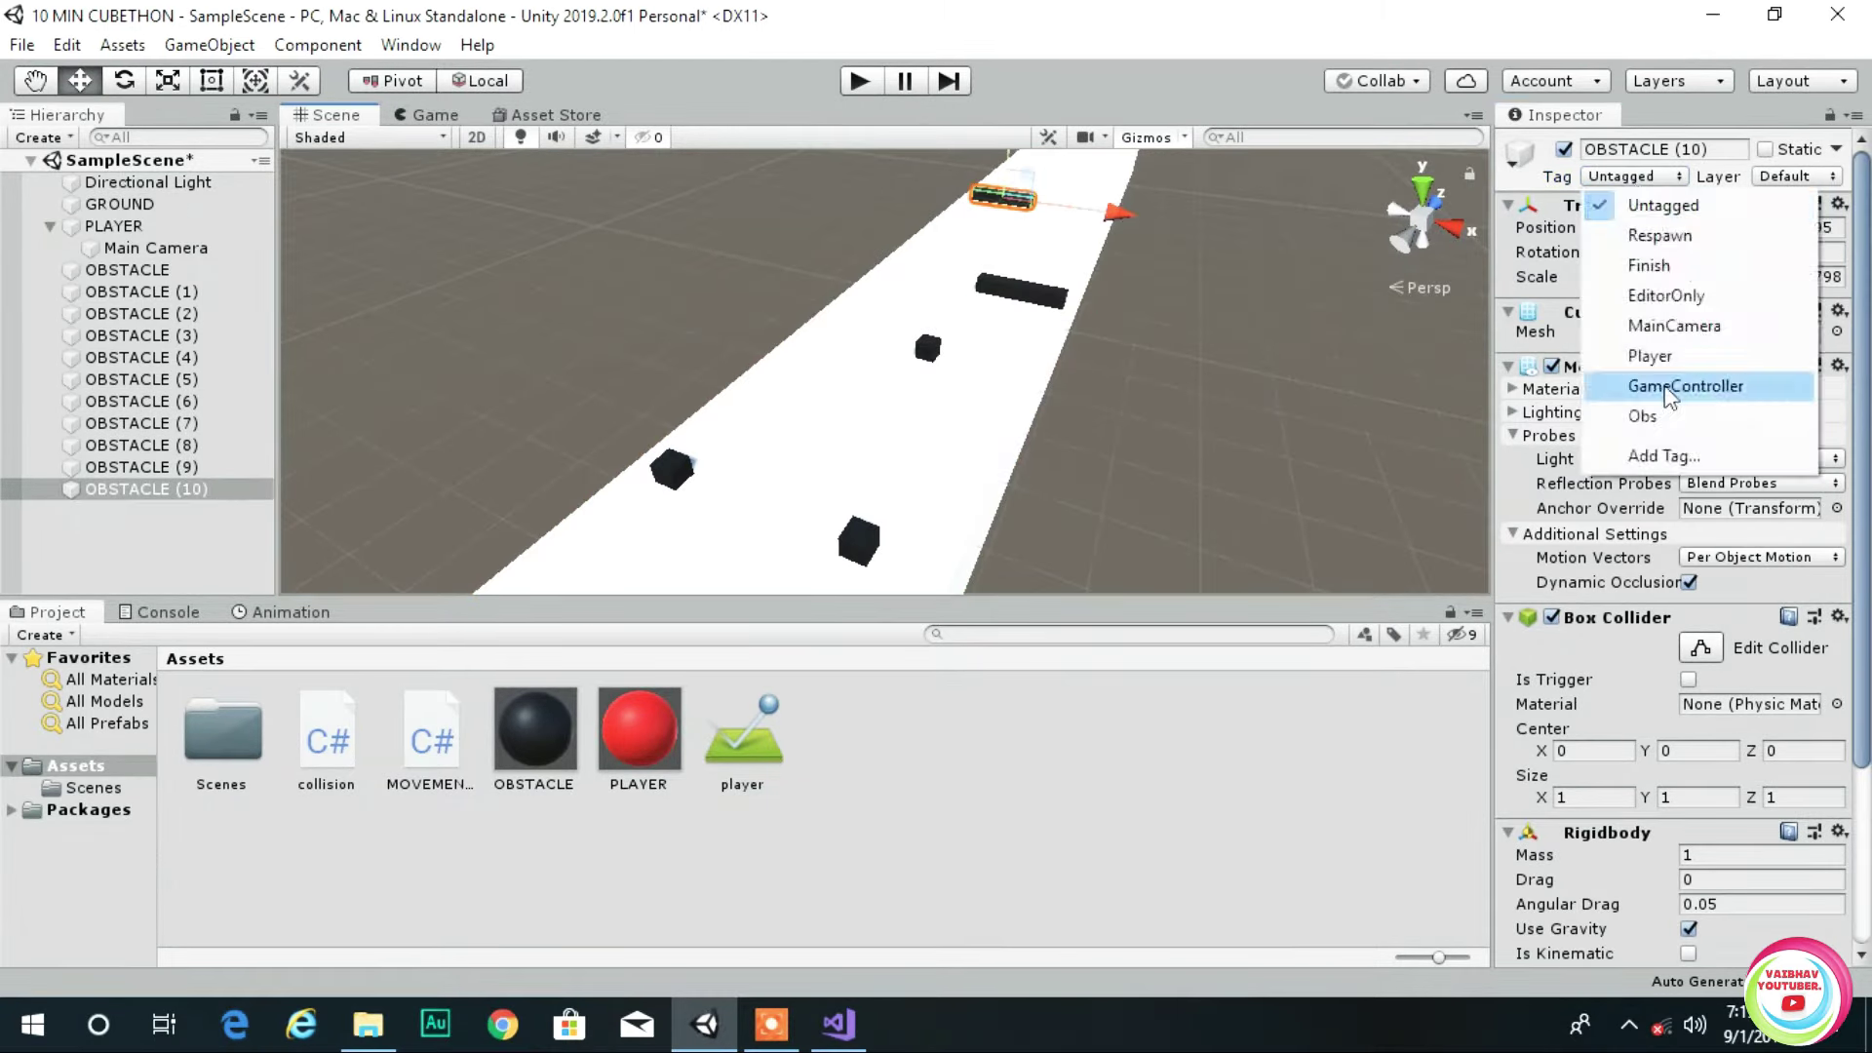
left_click(1648, 417)
- Run the game in play mode to test the player's collision with an obstacle, and stop it
left_click(860, 82)
left_click(860, 82)
scroll(864, 441, "up", 4)
right_click_drag(1000, 405, 913, 435)
scroll(911, 435, "up", 2)
scroll(912, 442, "up", 2)
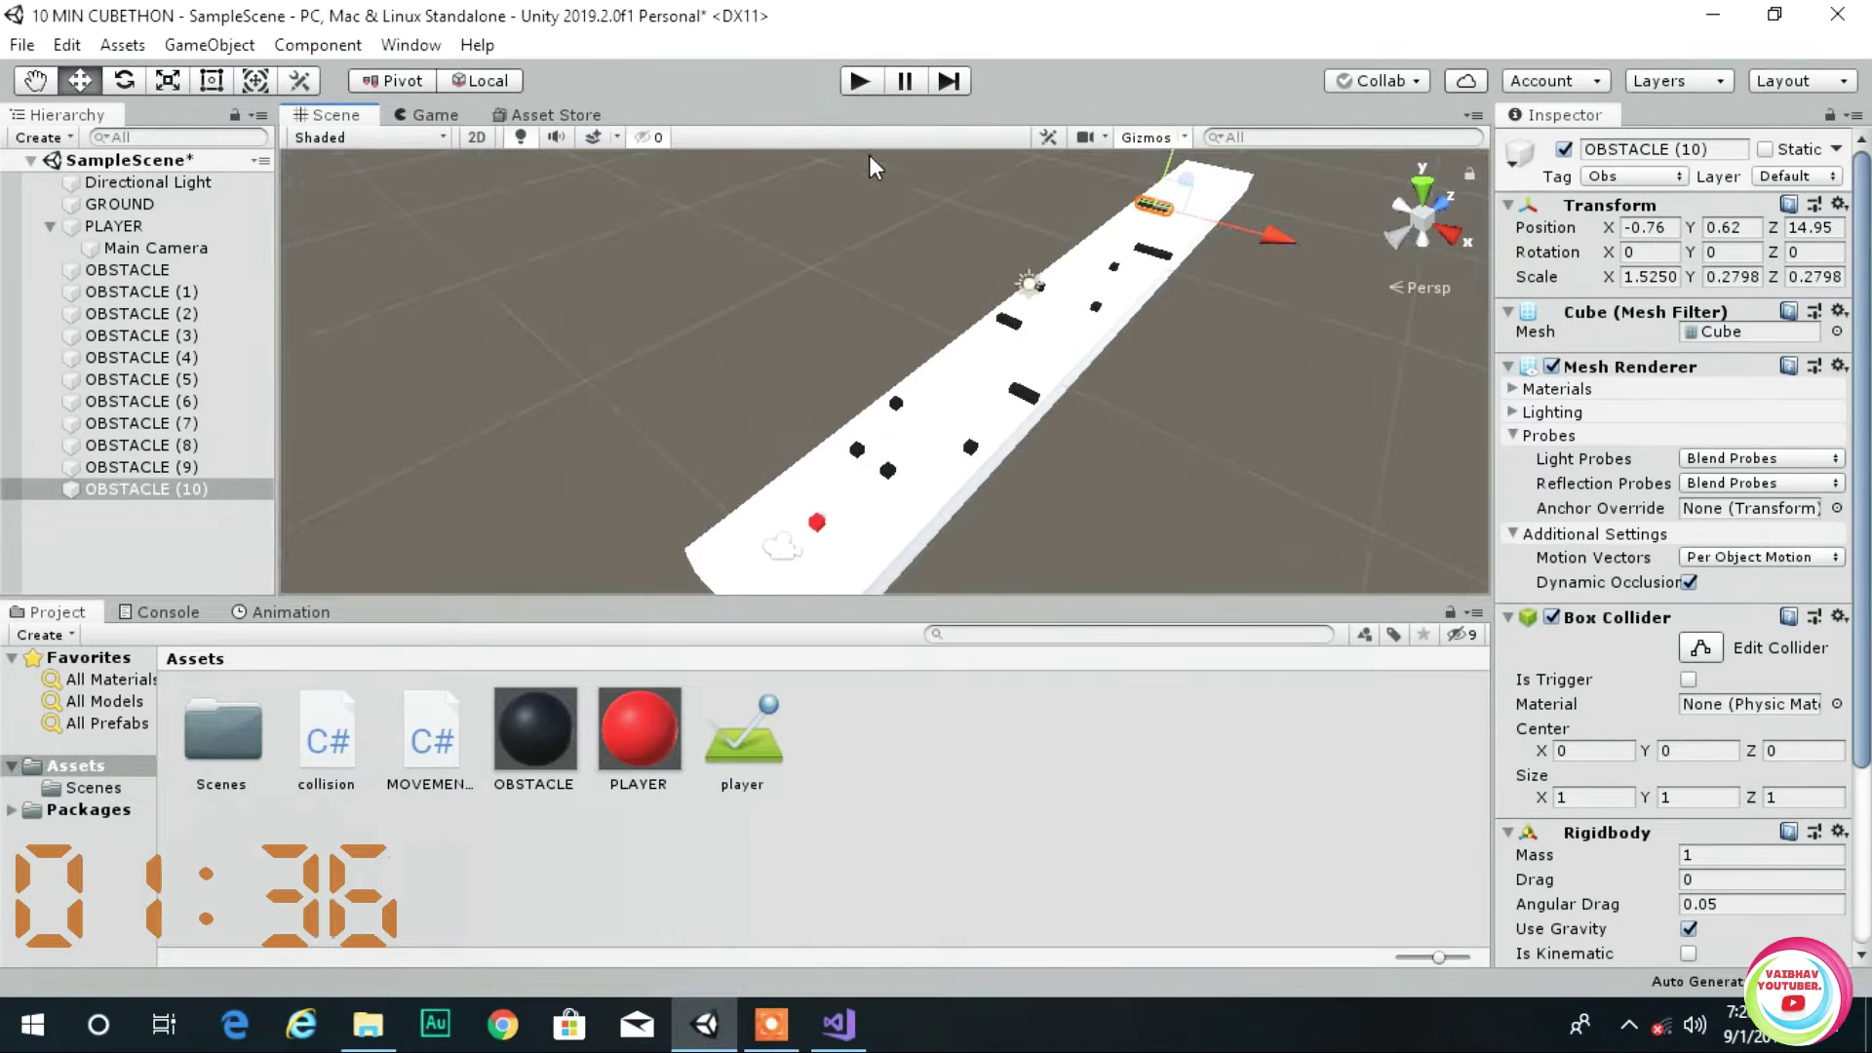
left_click(862, 81)
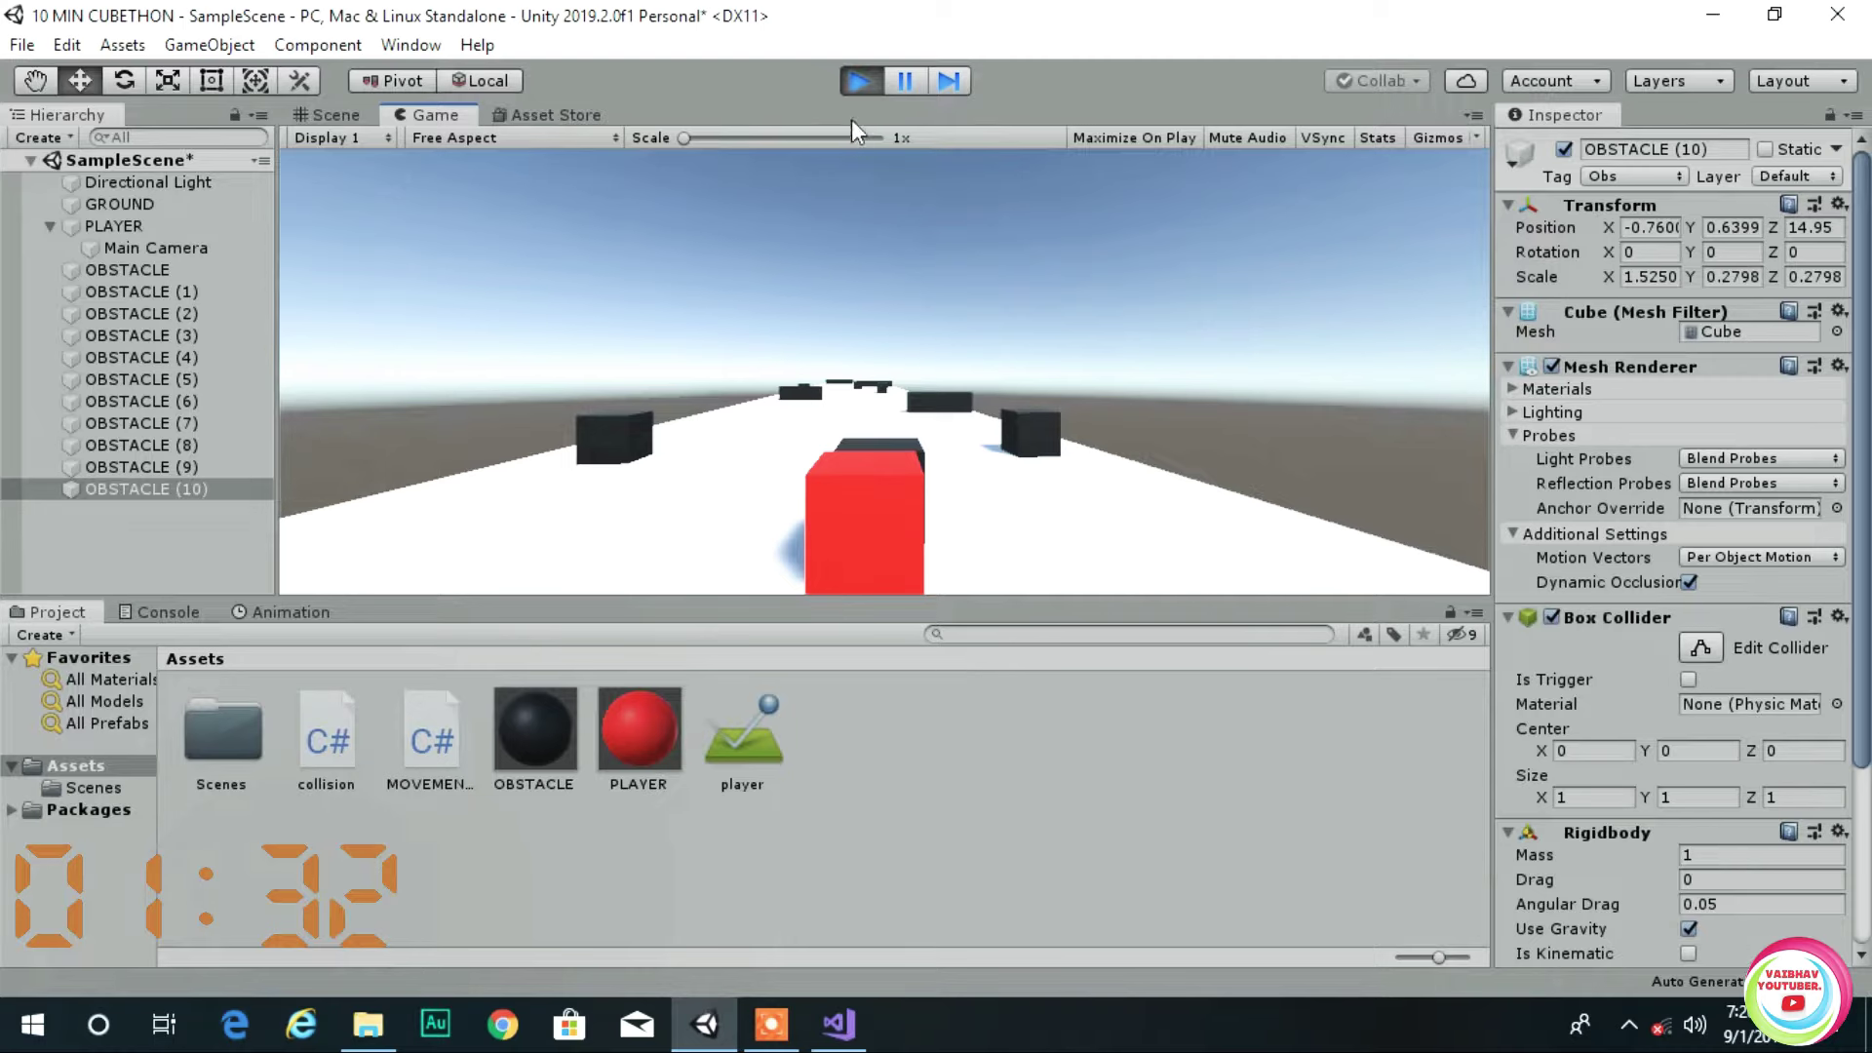
left_click(854, 89)
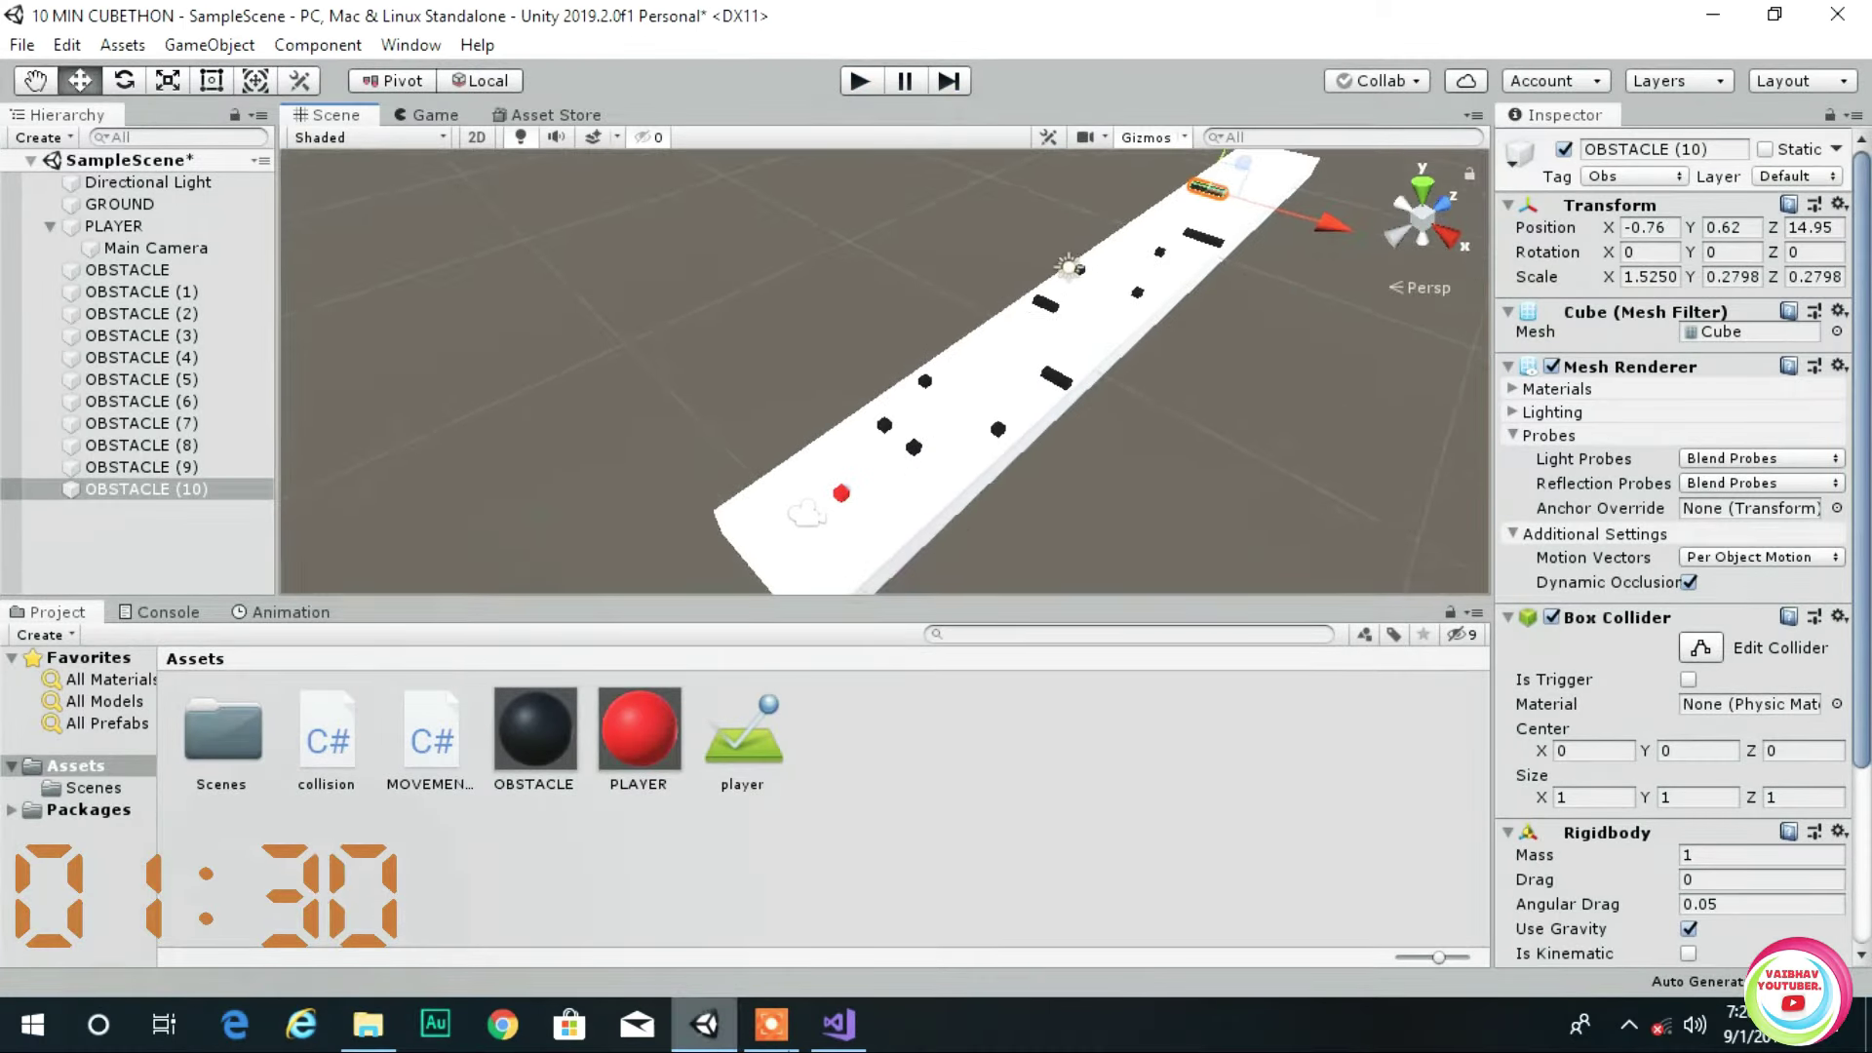
- Switch to Visual Studio and add using UnityEngine.SceneManagement; below the UnityEngine import in collision.cs
left_click(836, 1022)
left_click(524, 230)
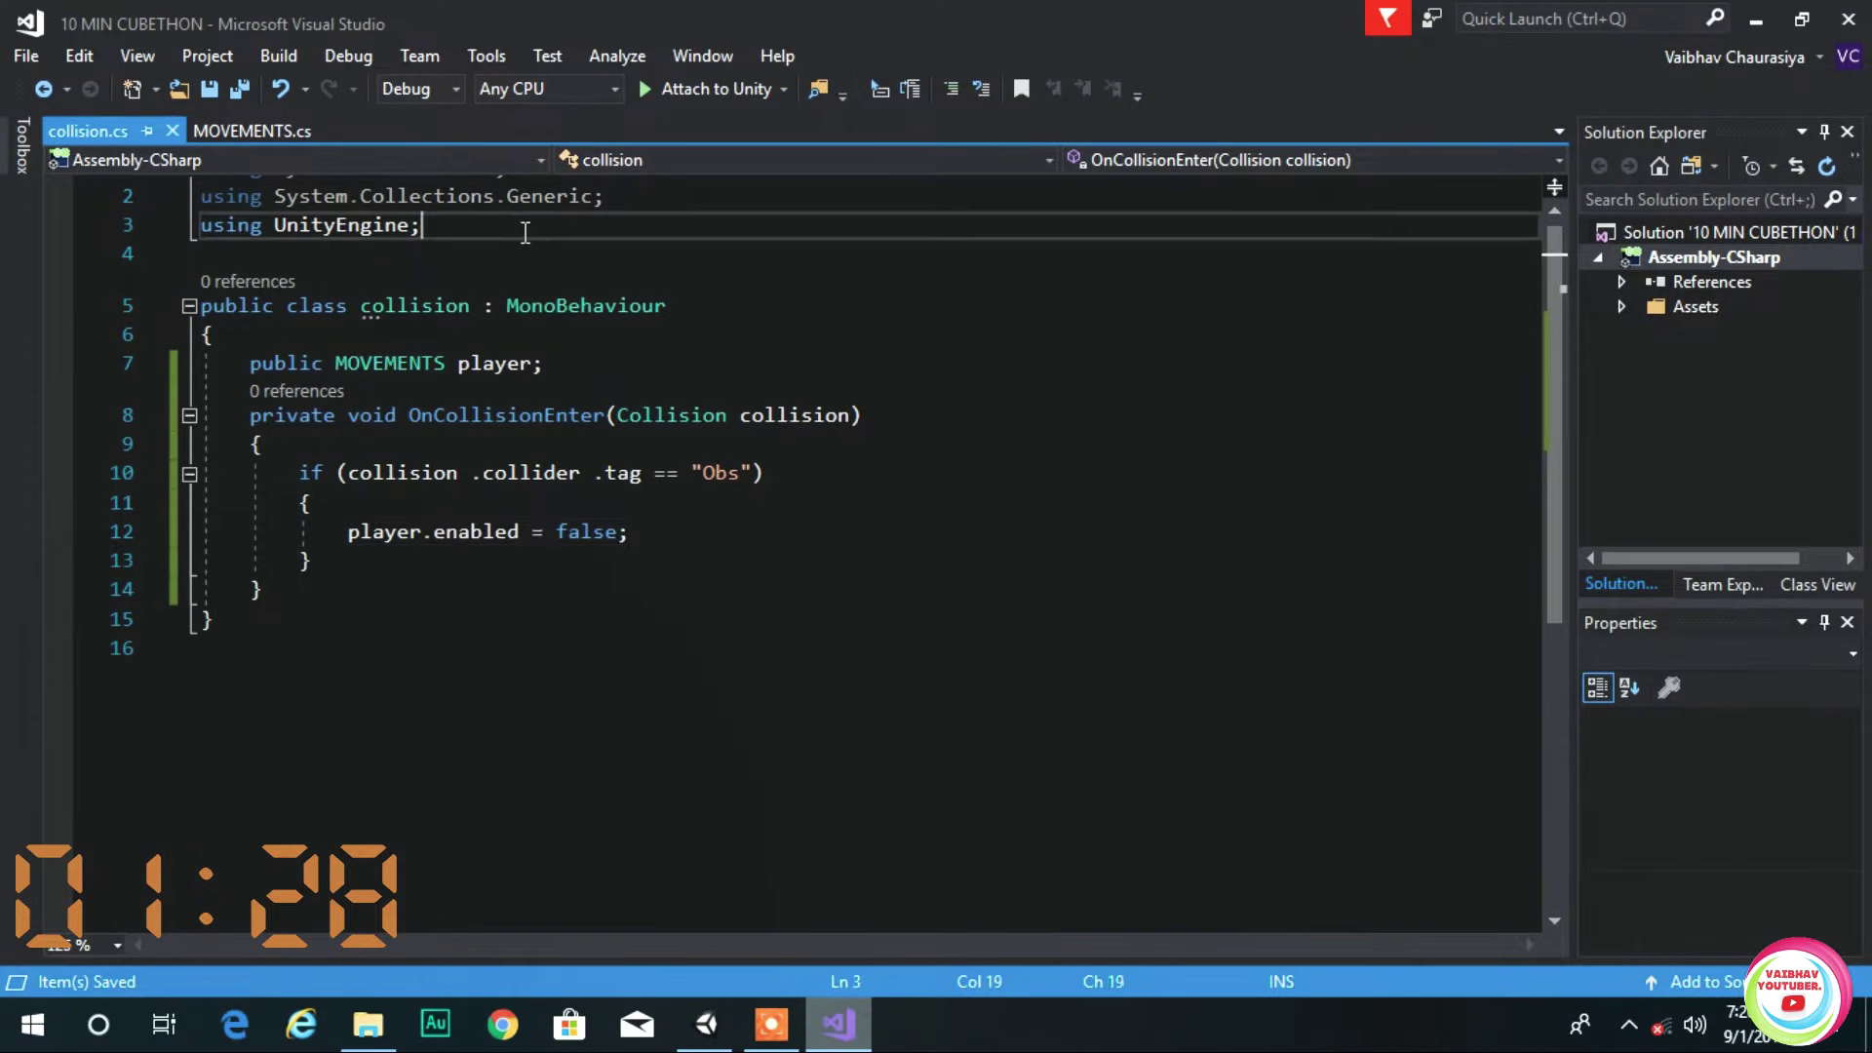
key("Return")
type("s")
key("BackSpace")
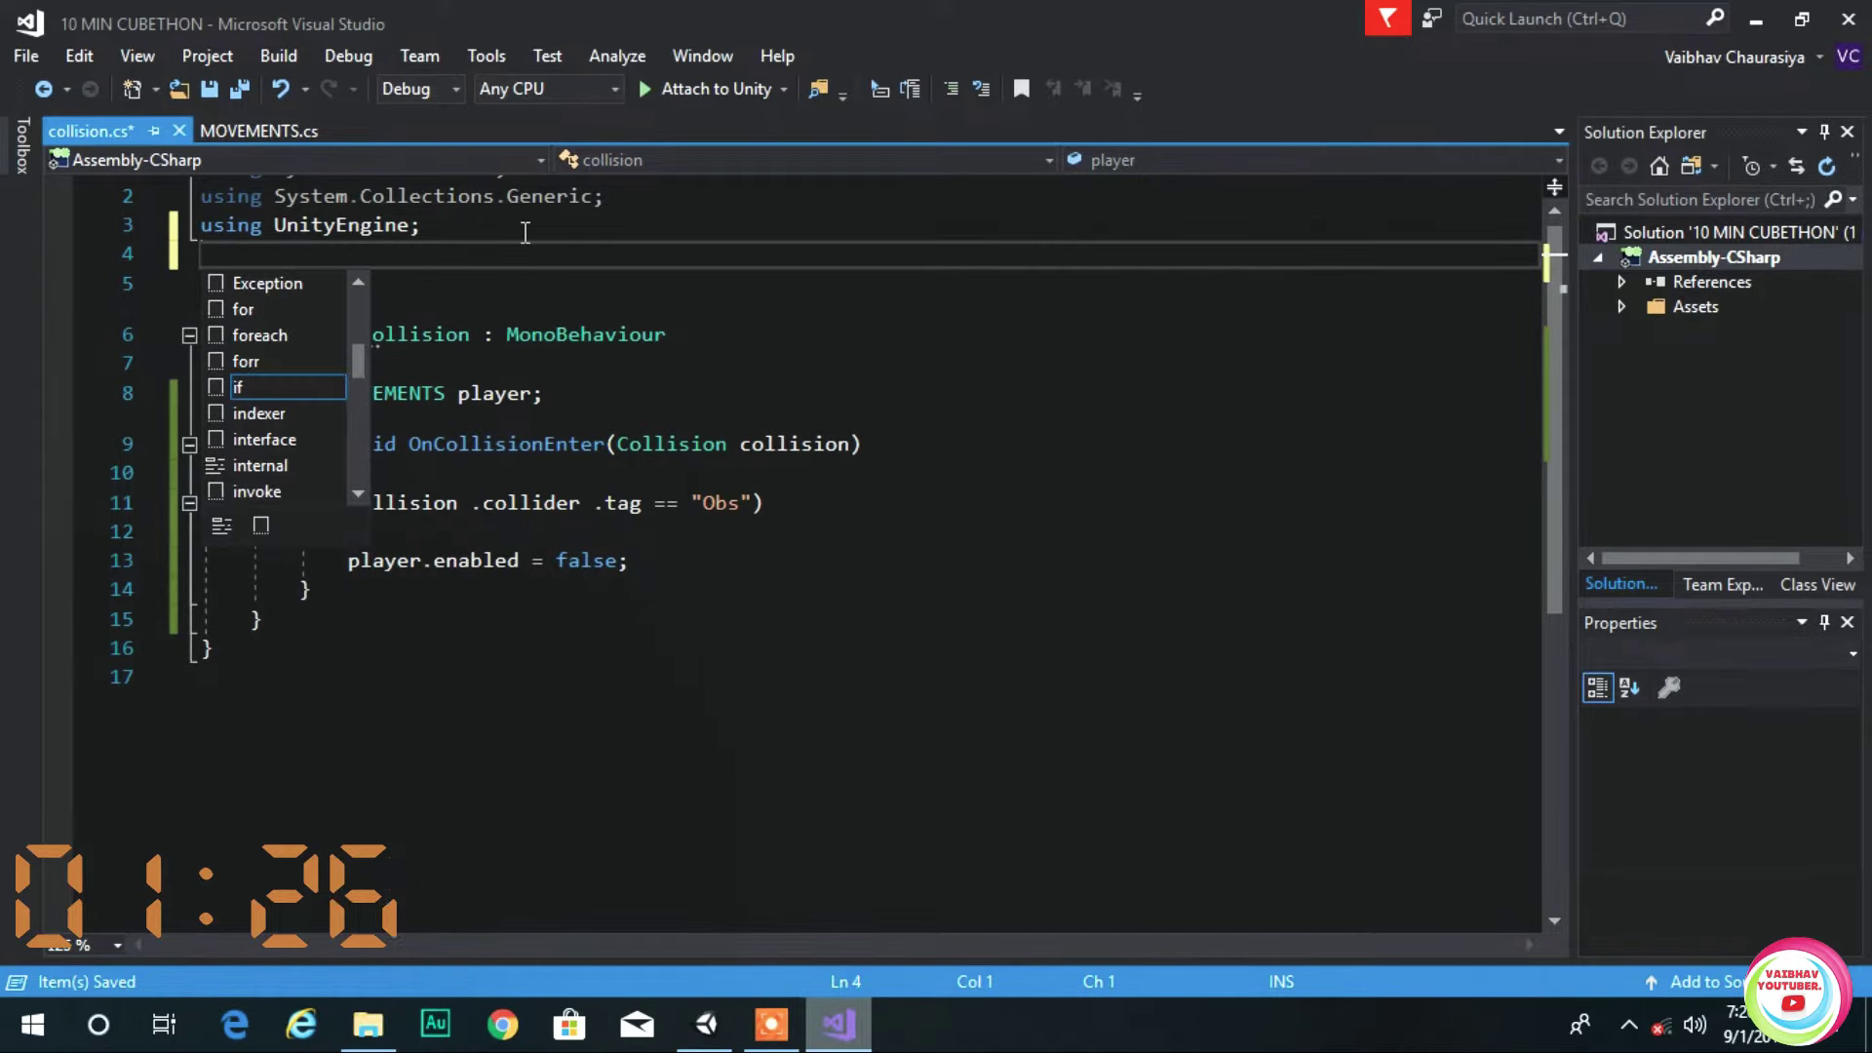
type("using unit")
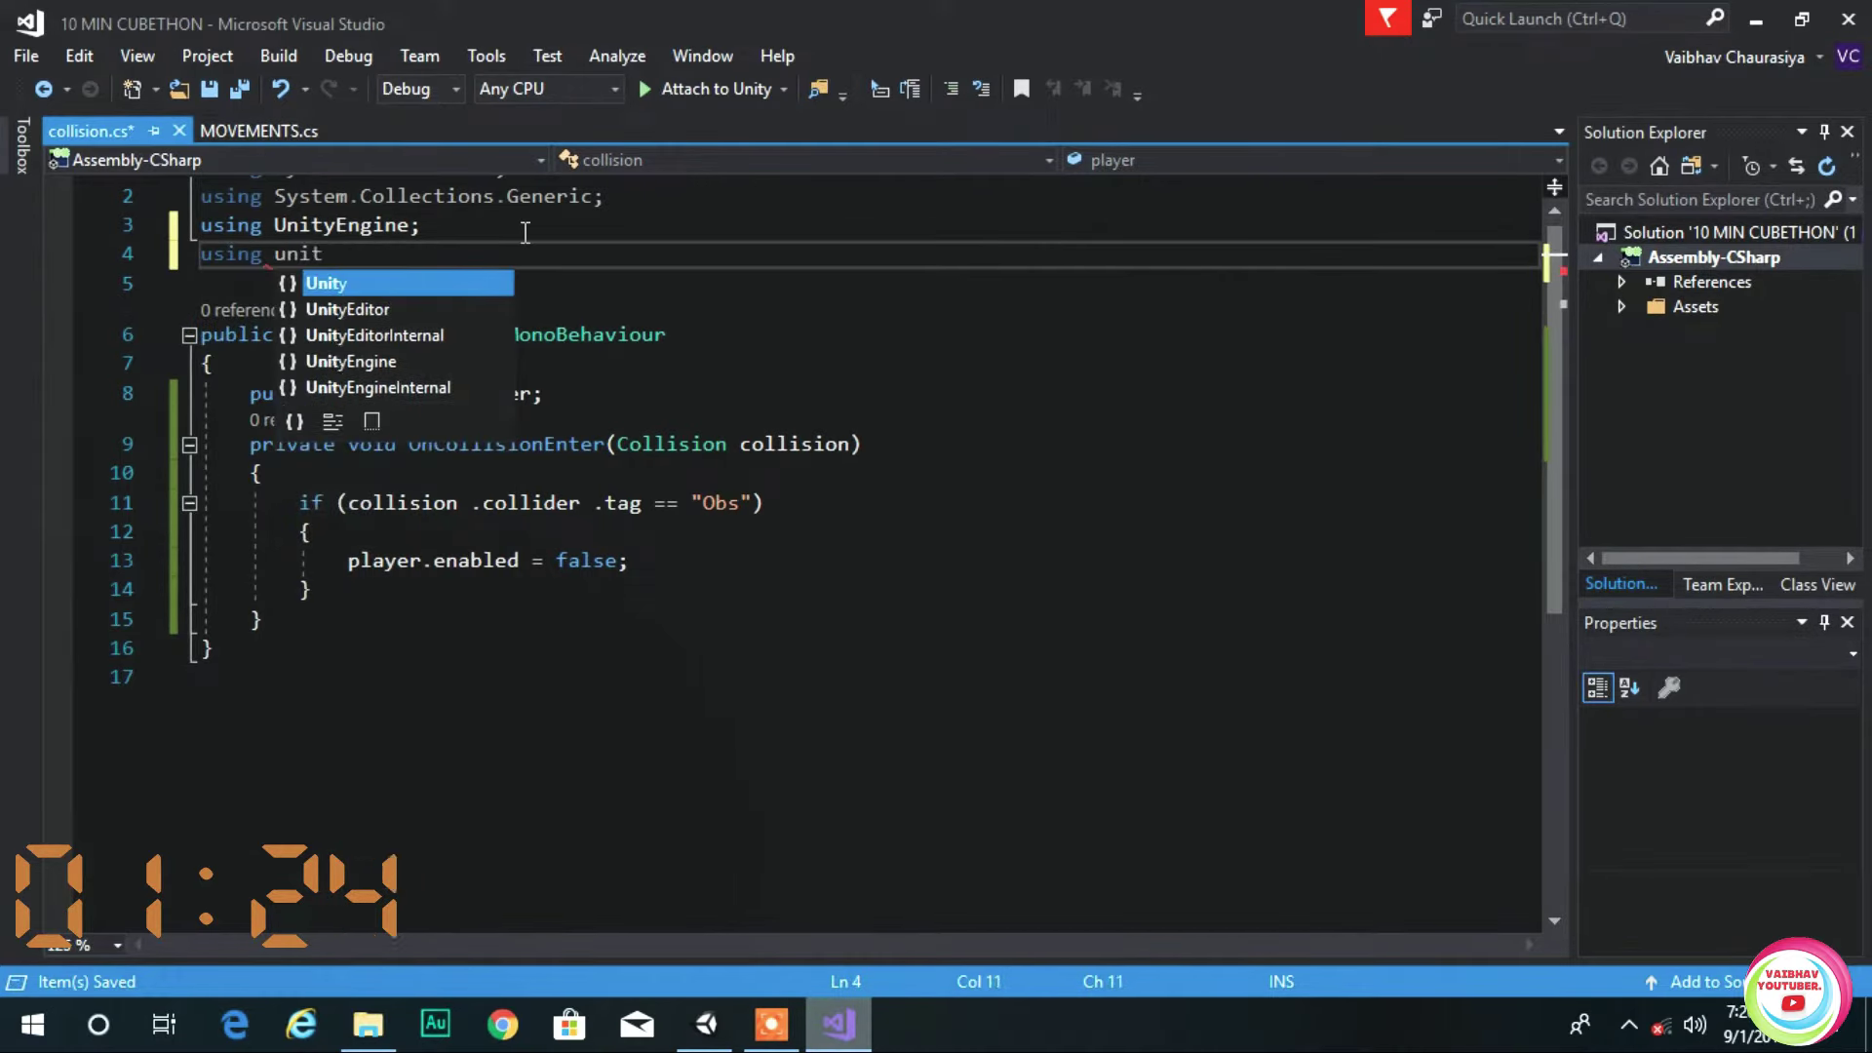
type("yen")
key("Tab")
type(".sce")
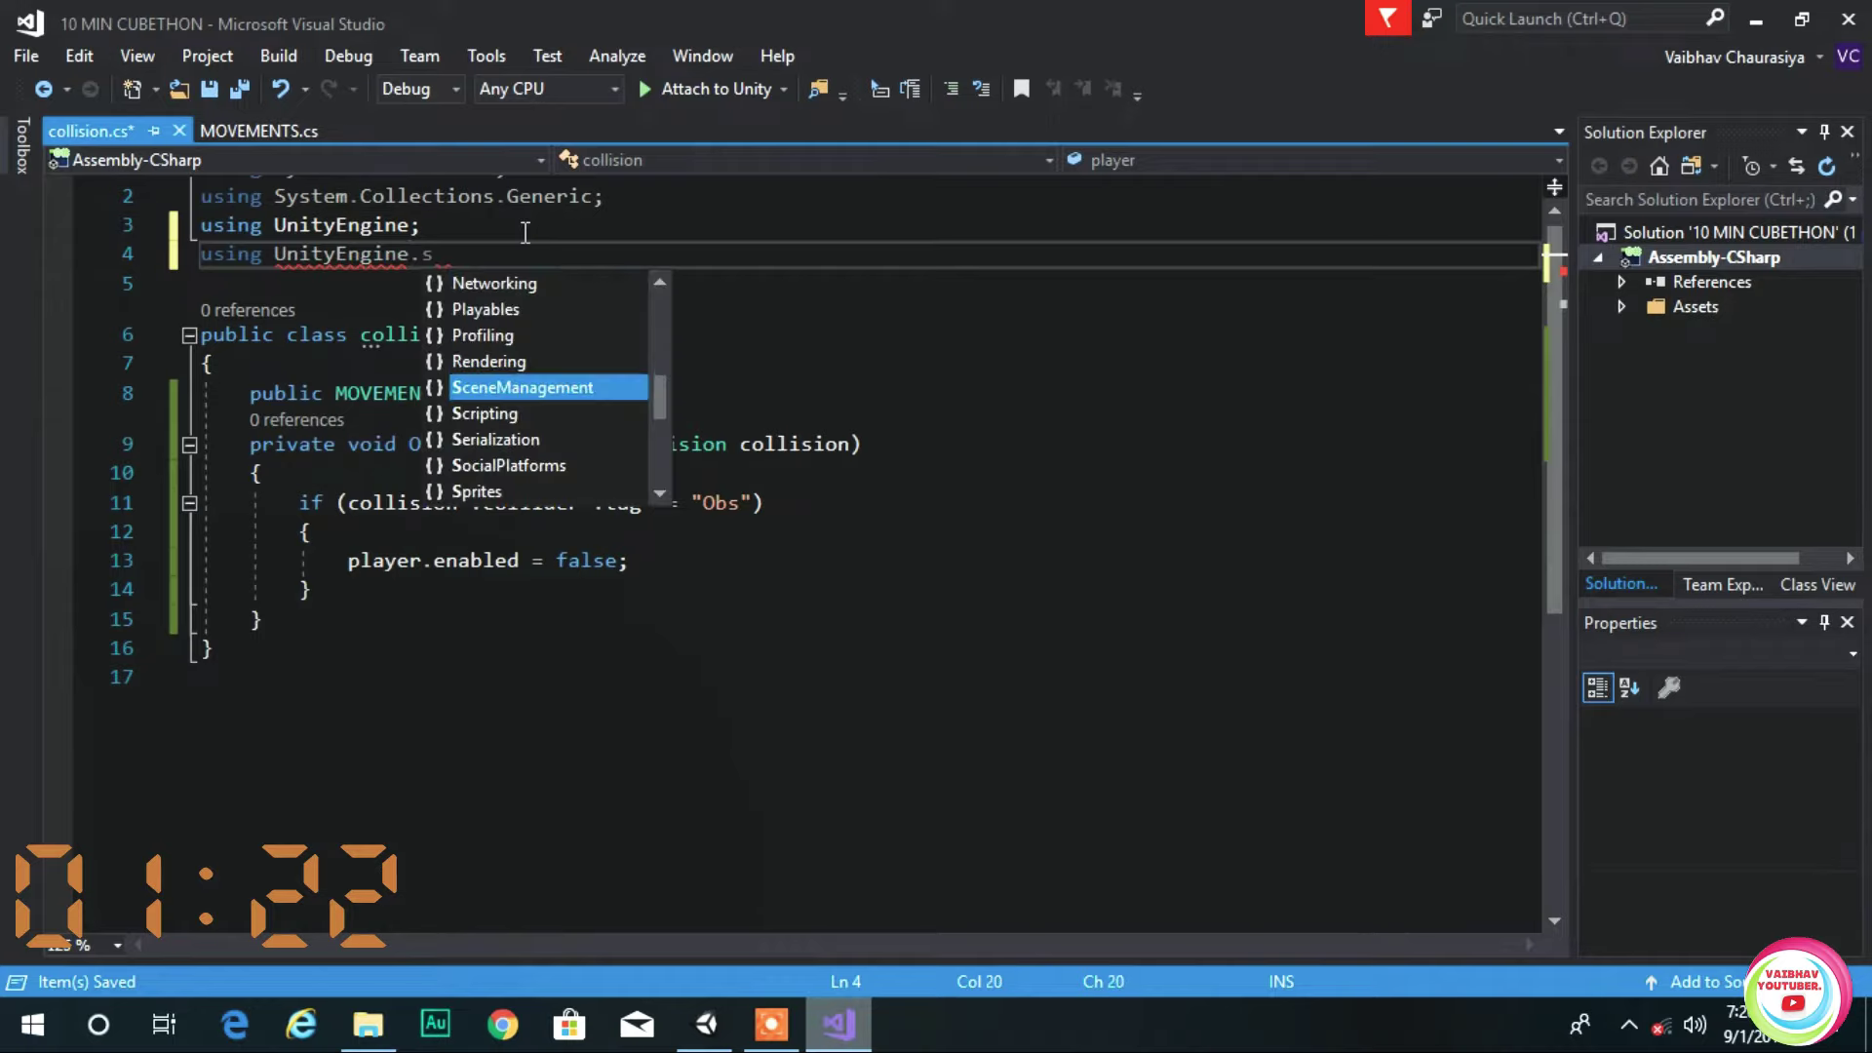
key("BackSpace")
key("BackSpace")
key("BackSpace")
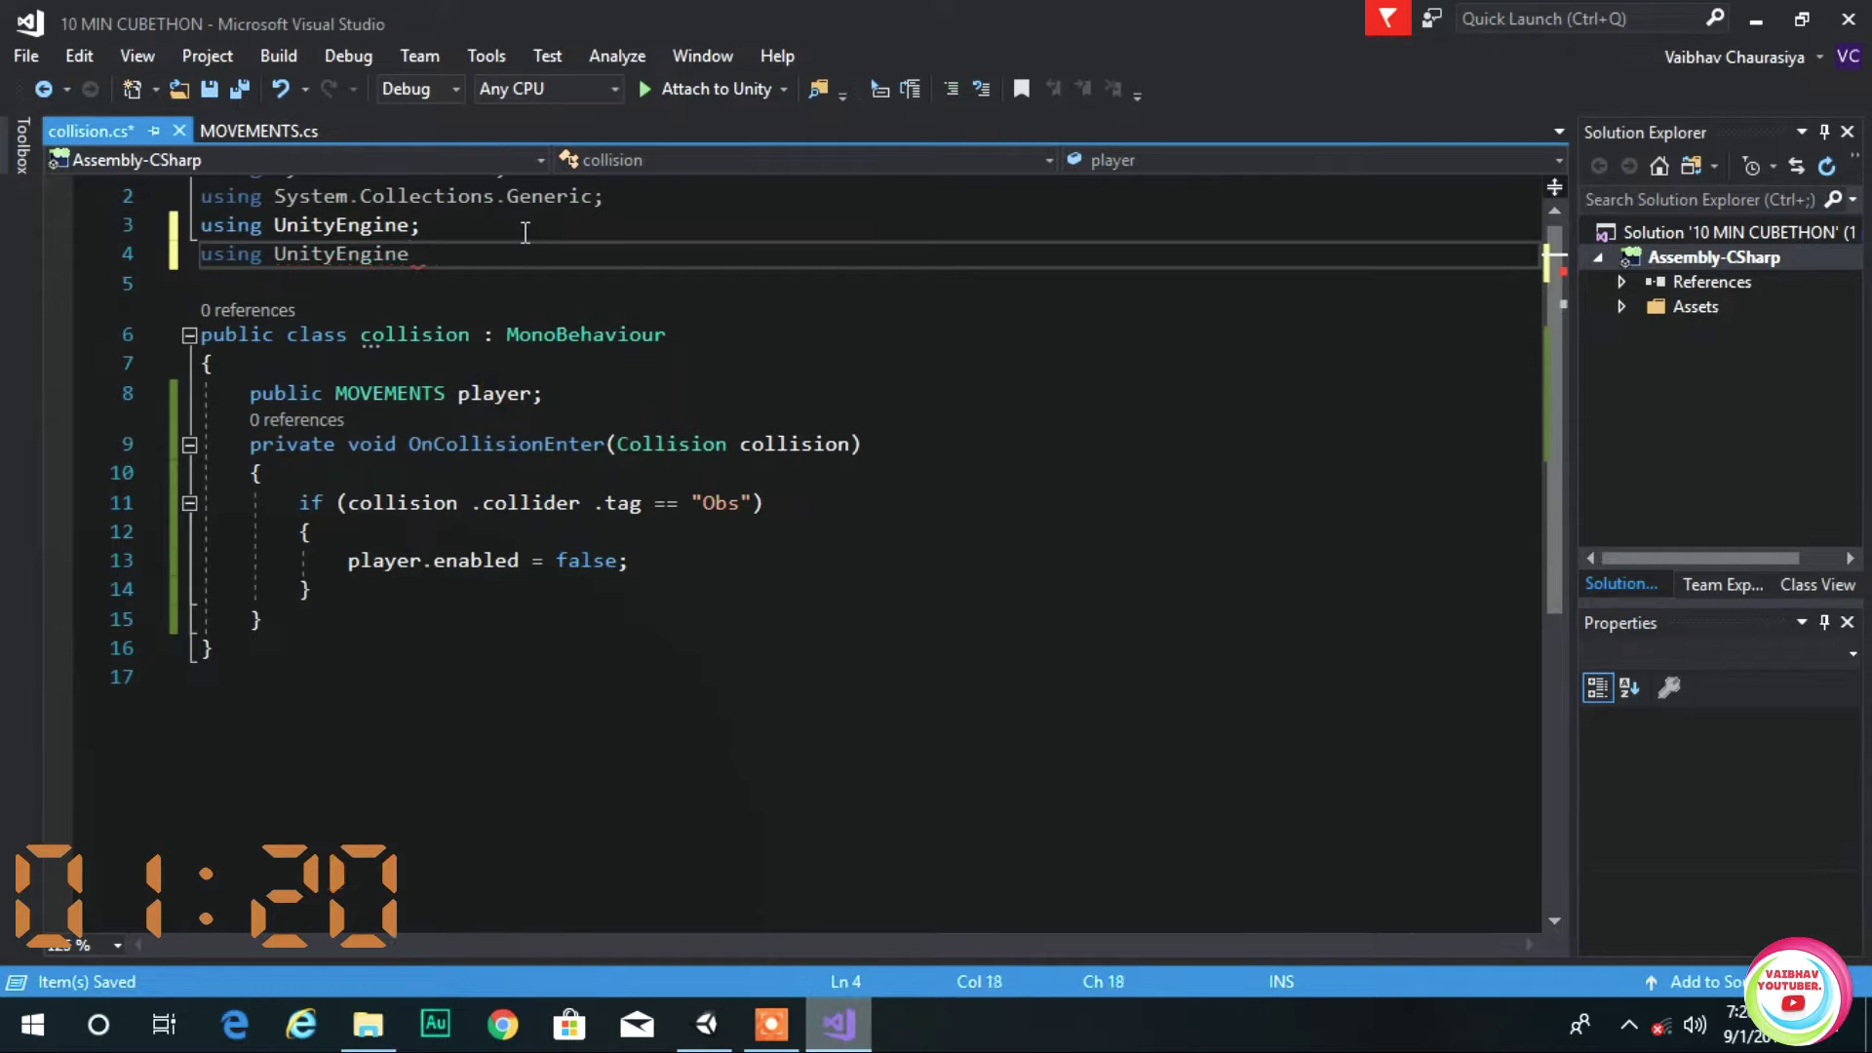
type("sce")
key("Tab")
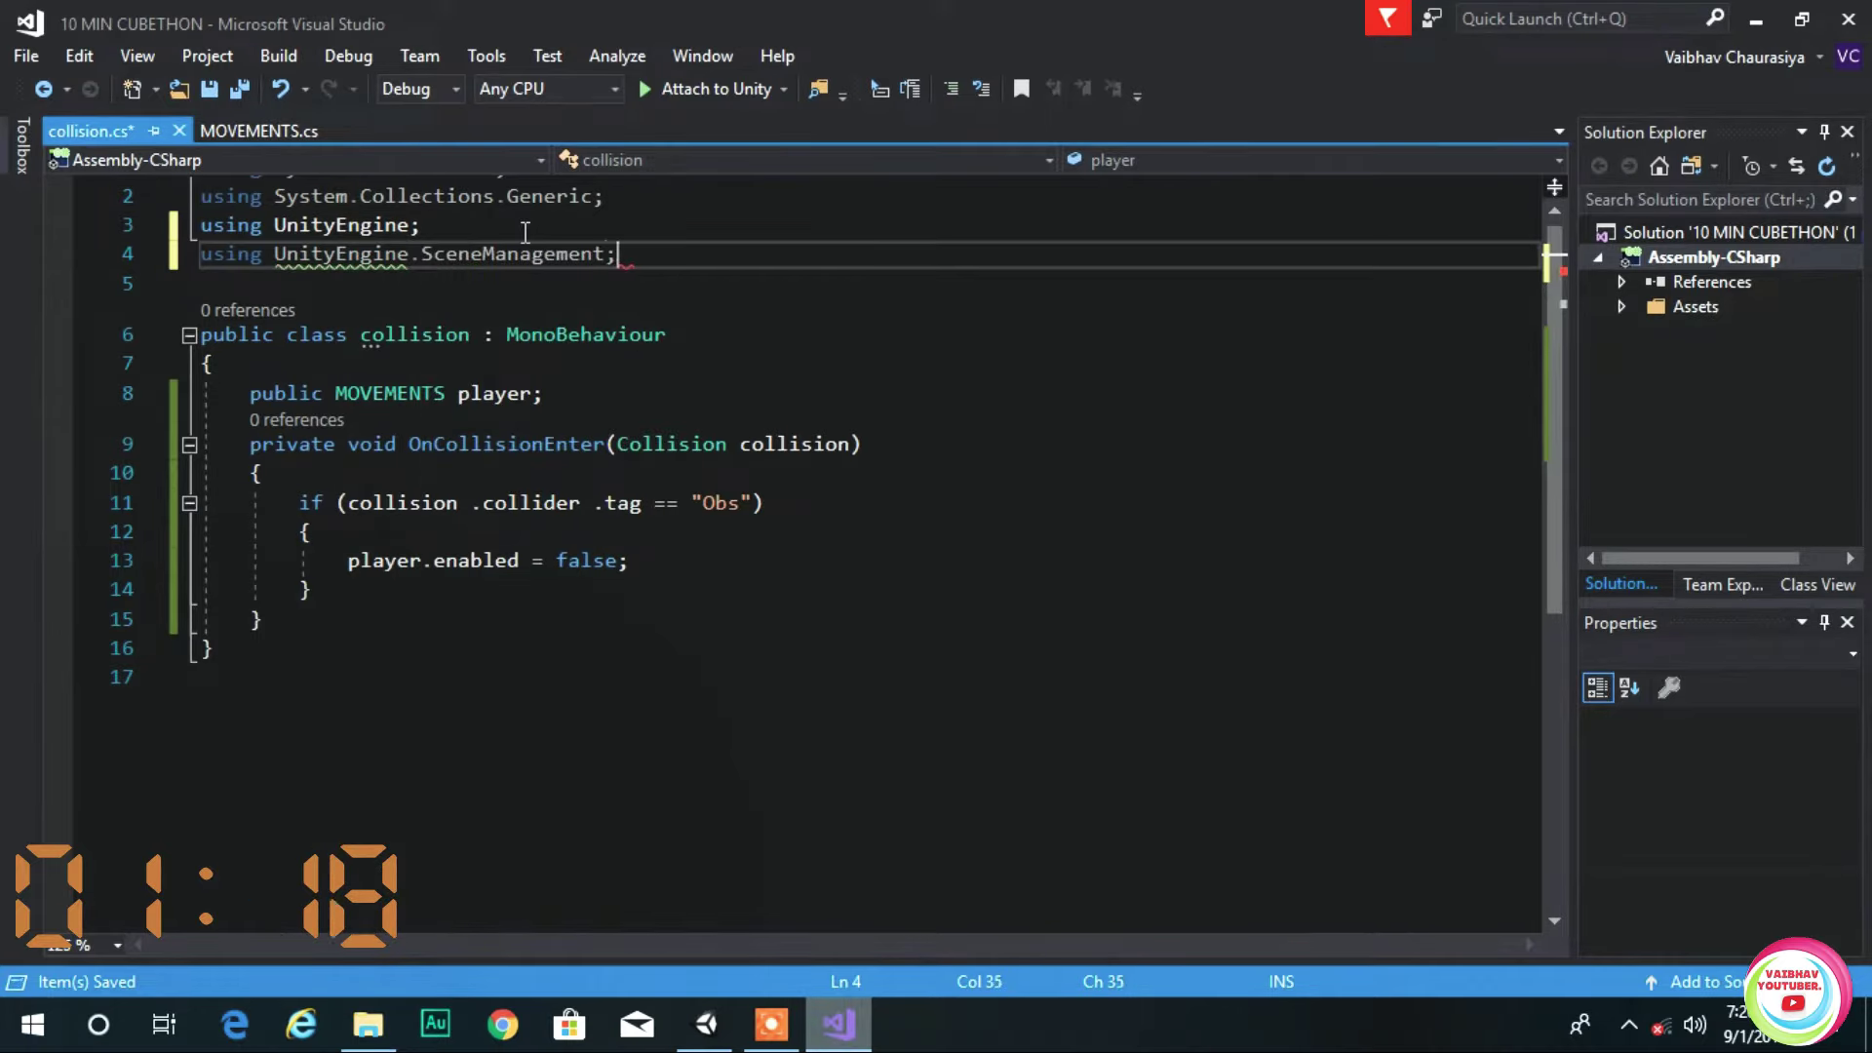
- Below player.enabled = false; in the Obs tag check, start a SceneManager.LoadScene call
left_click(722, 556)
key("Return")
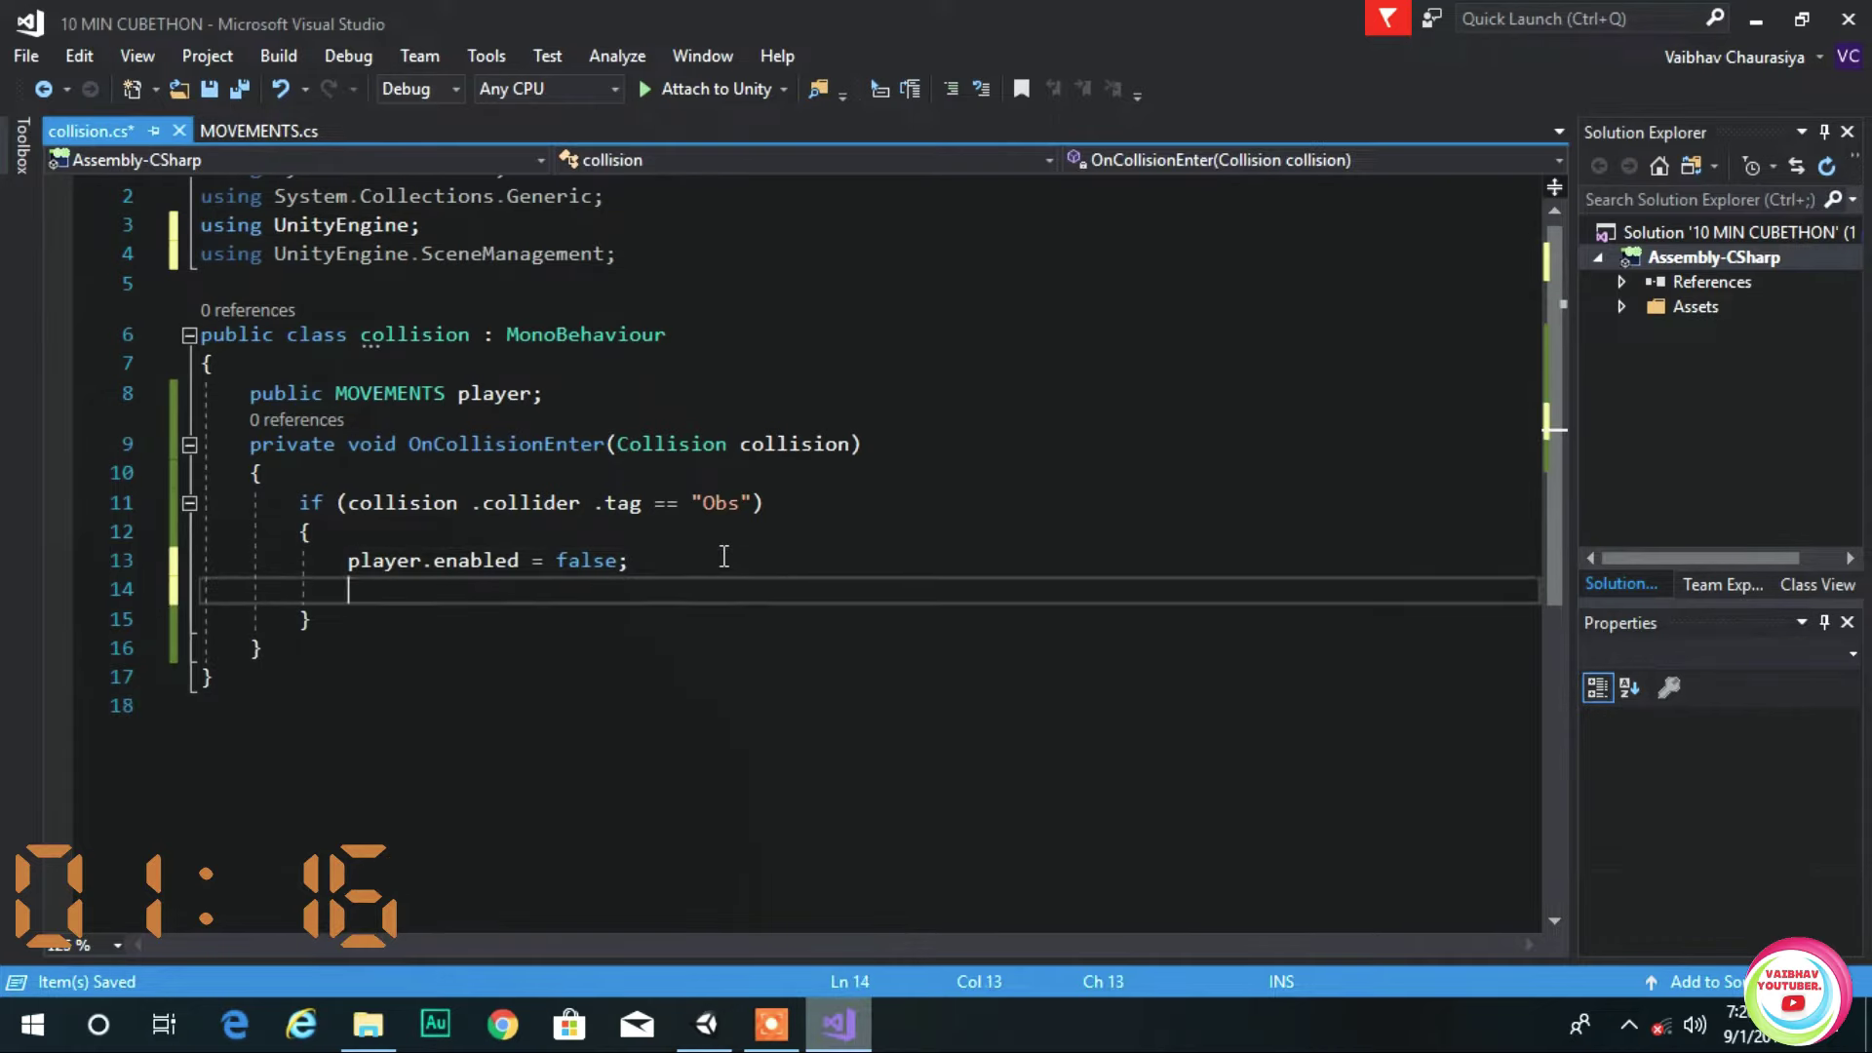
type("scne")
type("e")
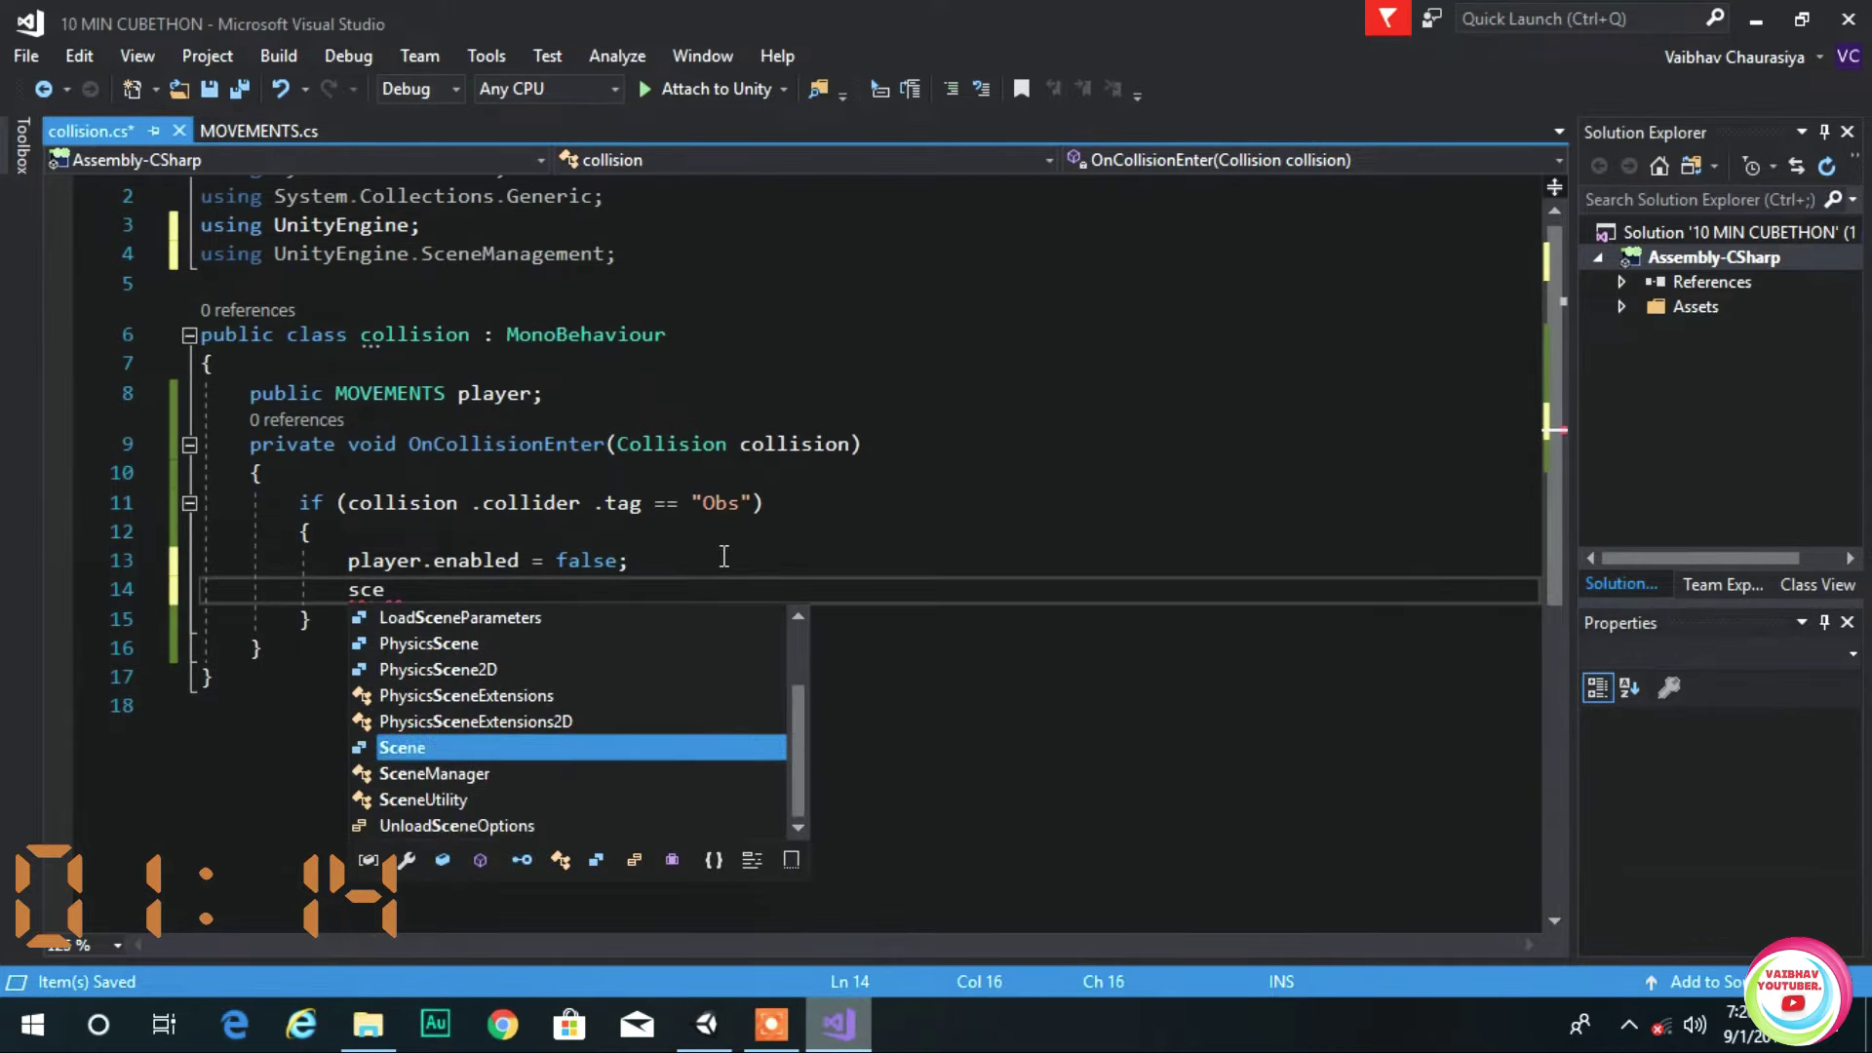
key("Tab")
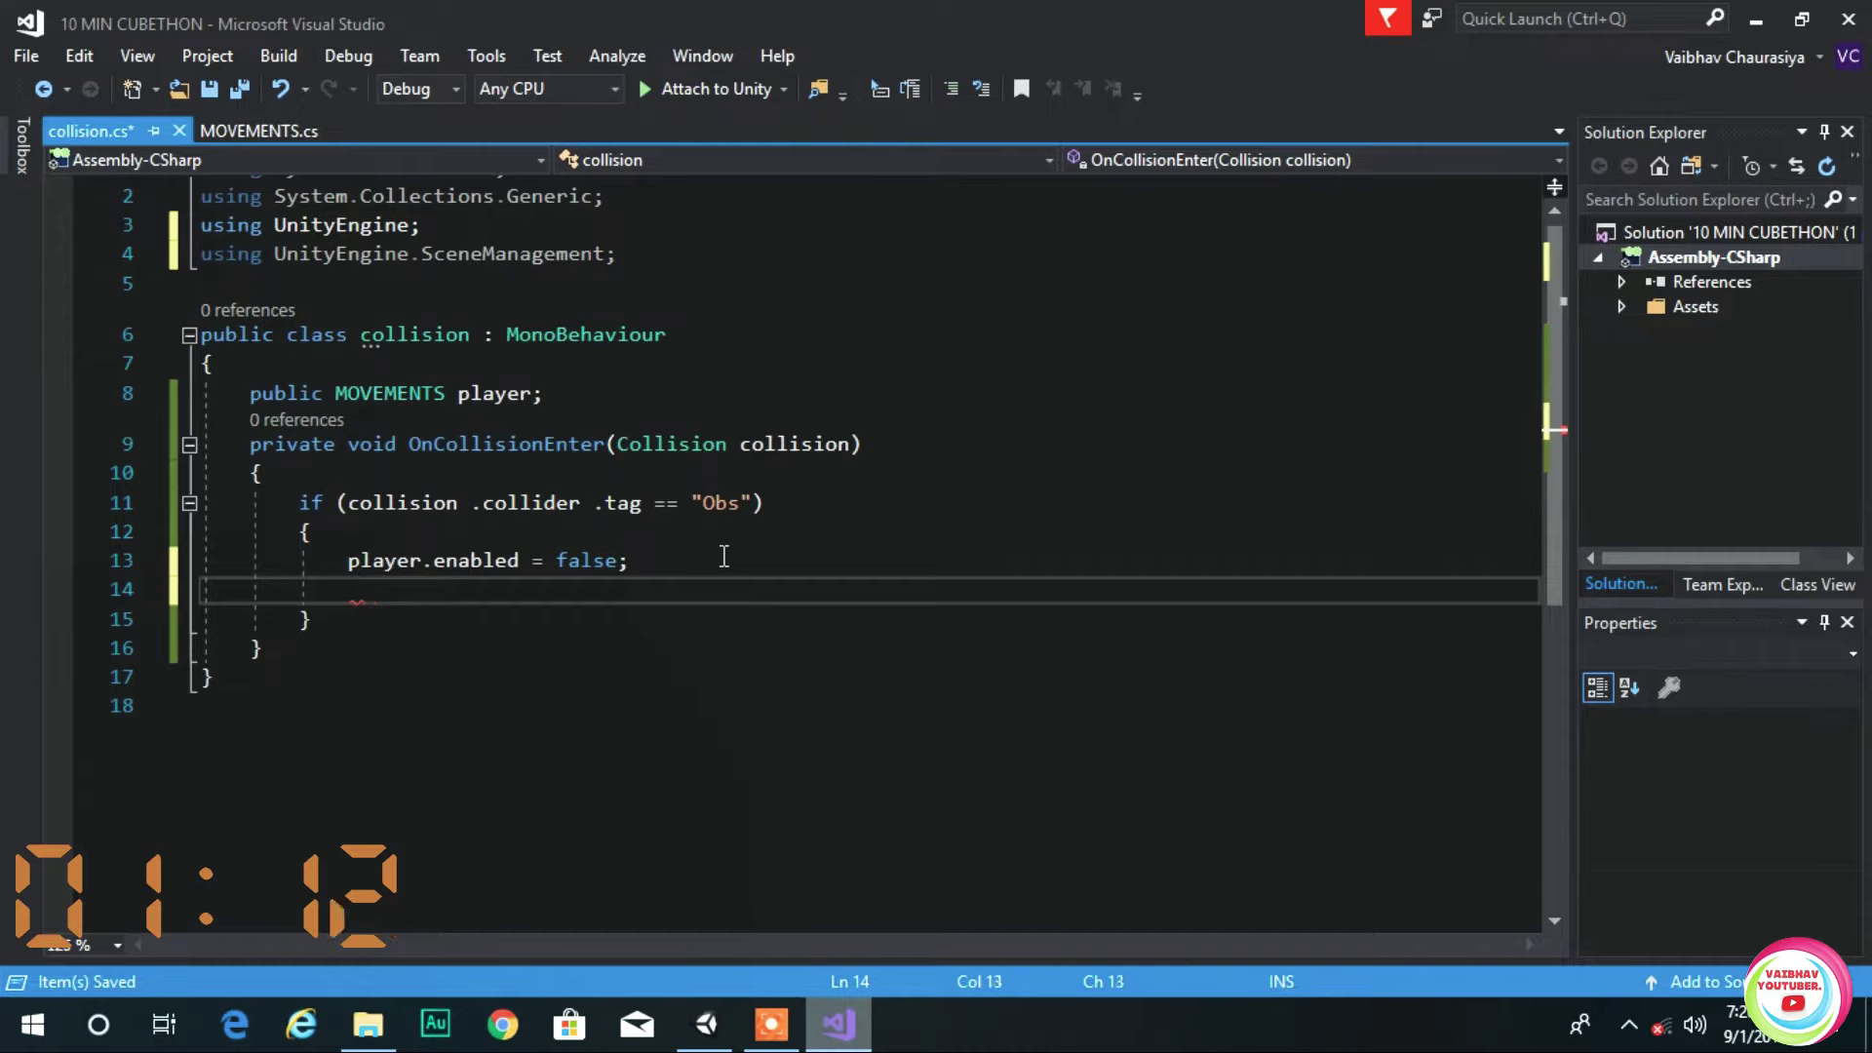
type("scen")
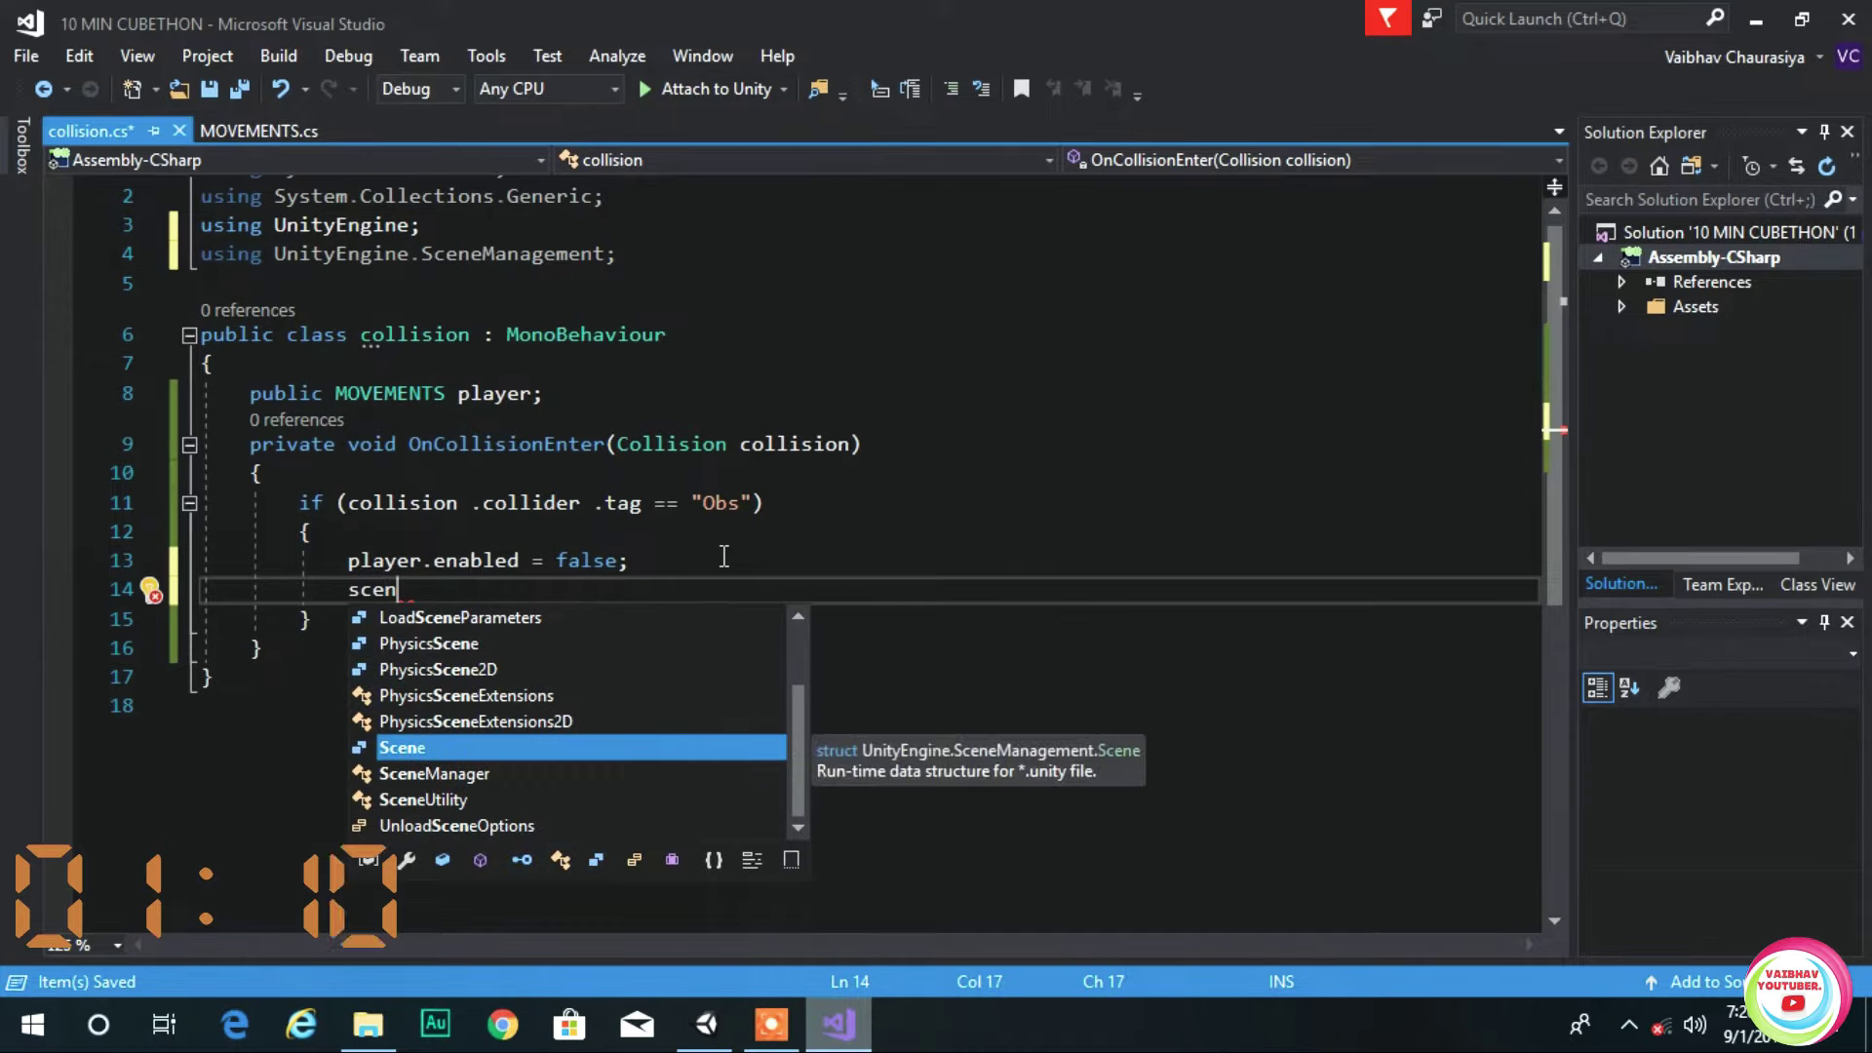
type("eManager .LoadScene ")
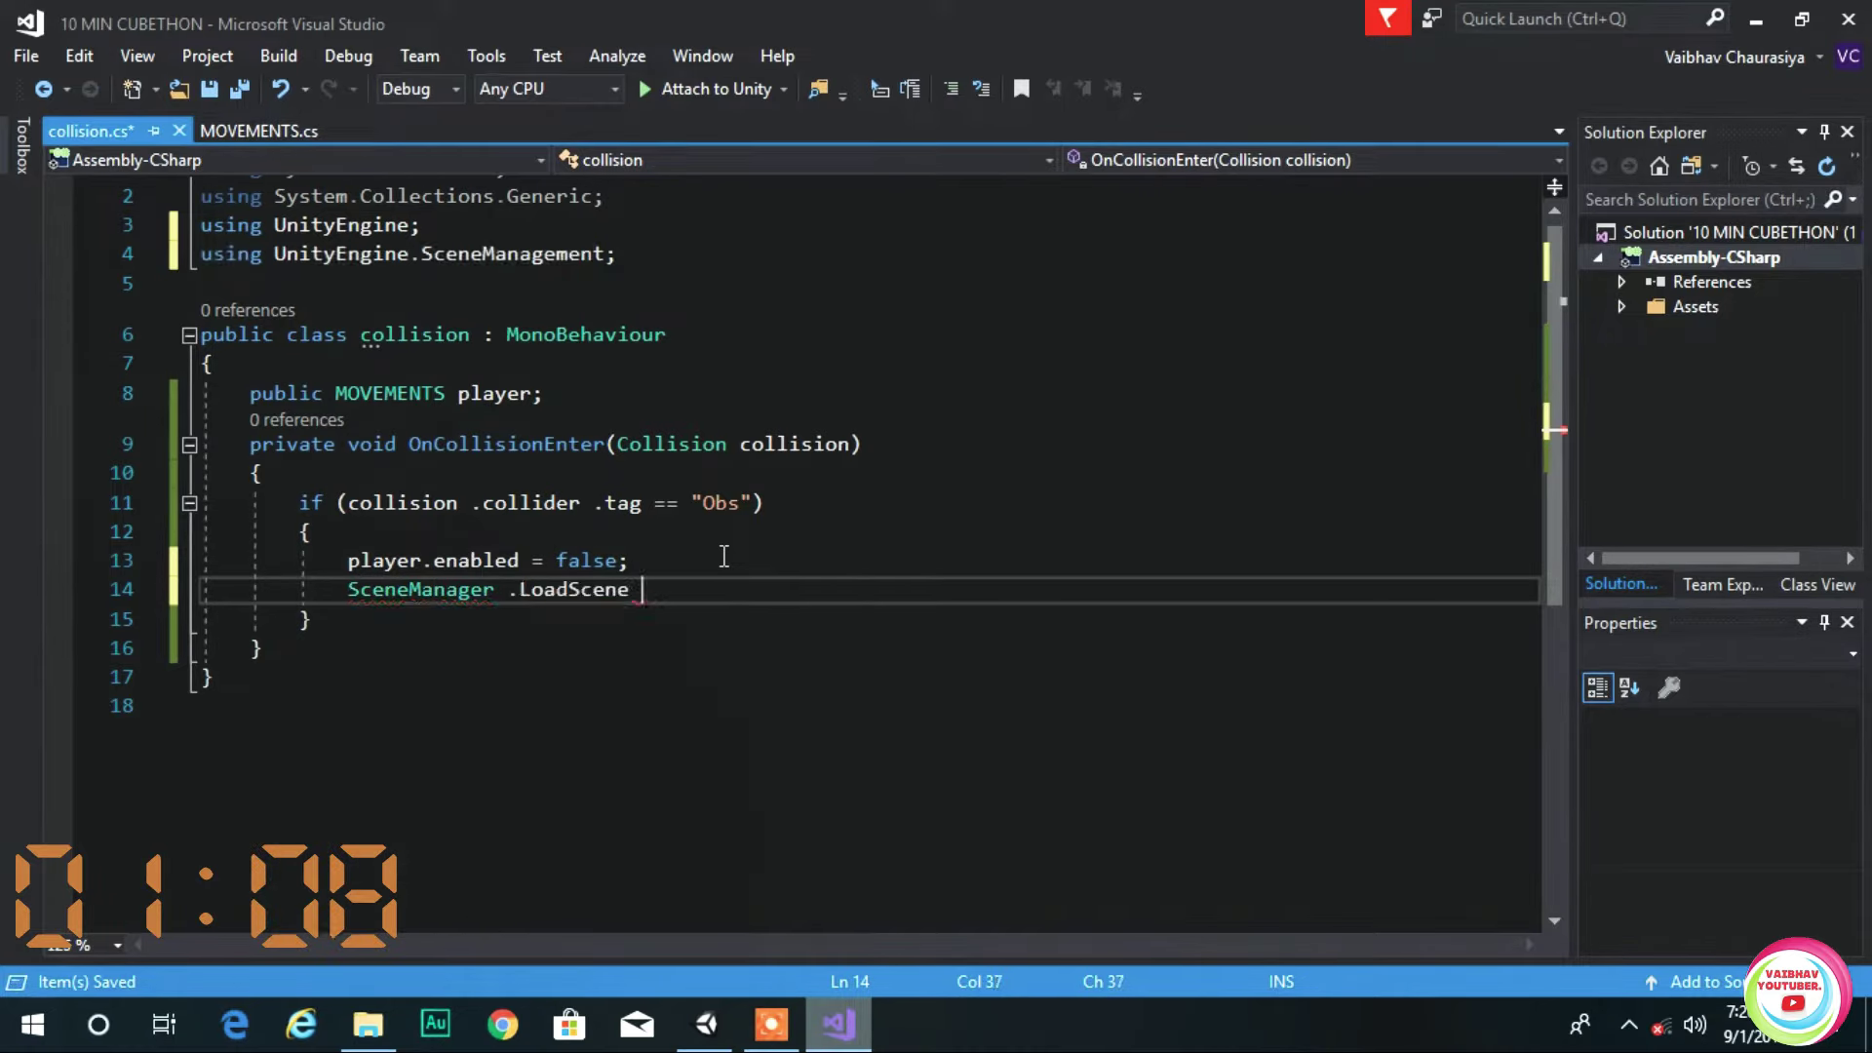
- Pass SceneManager.GetActiveScene().buildIndex as the LoadScene argument, end the statement with a semicolon, and save the script
type("(scene ")
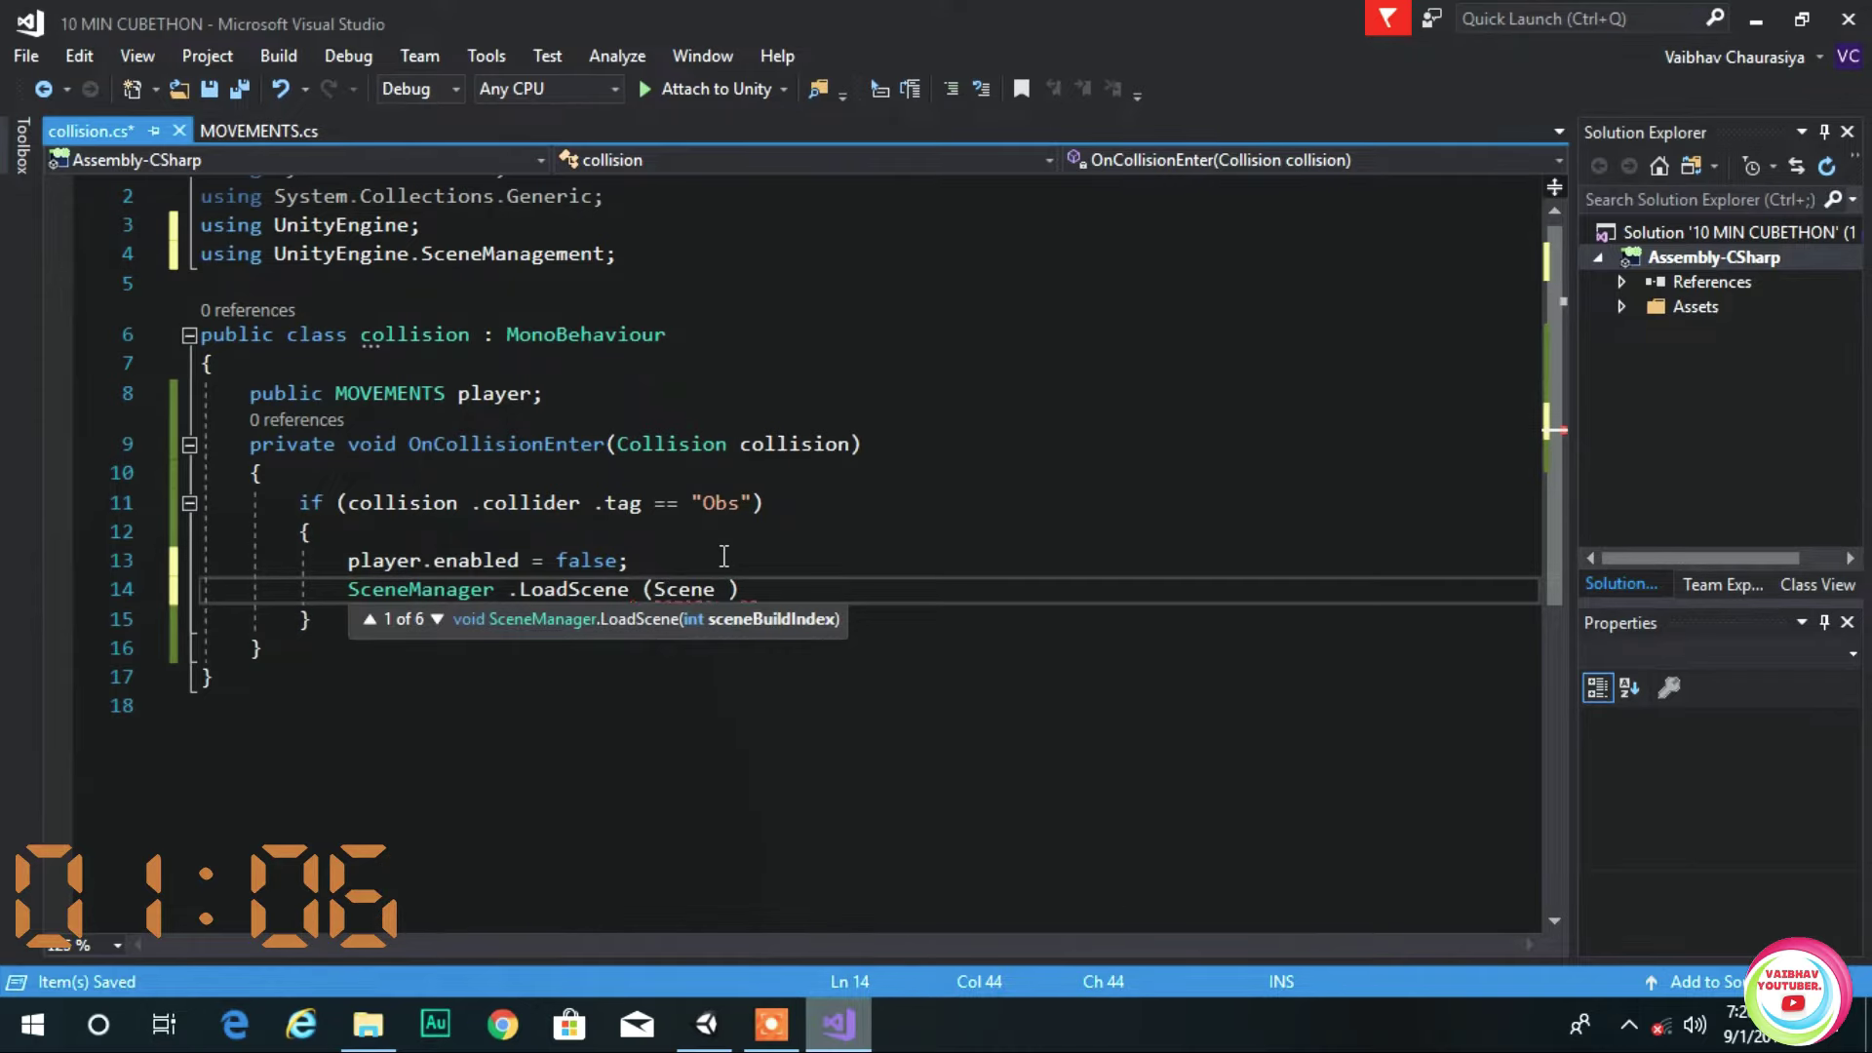
type("Scen")
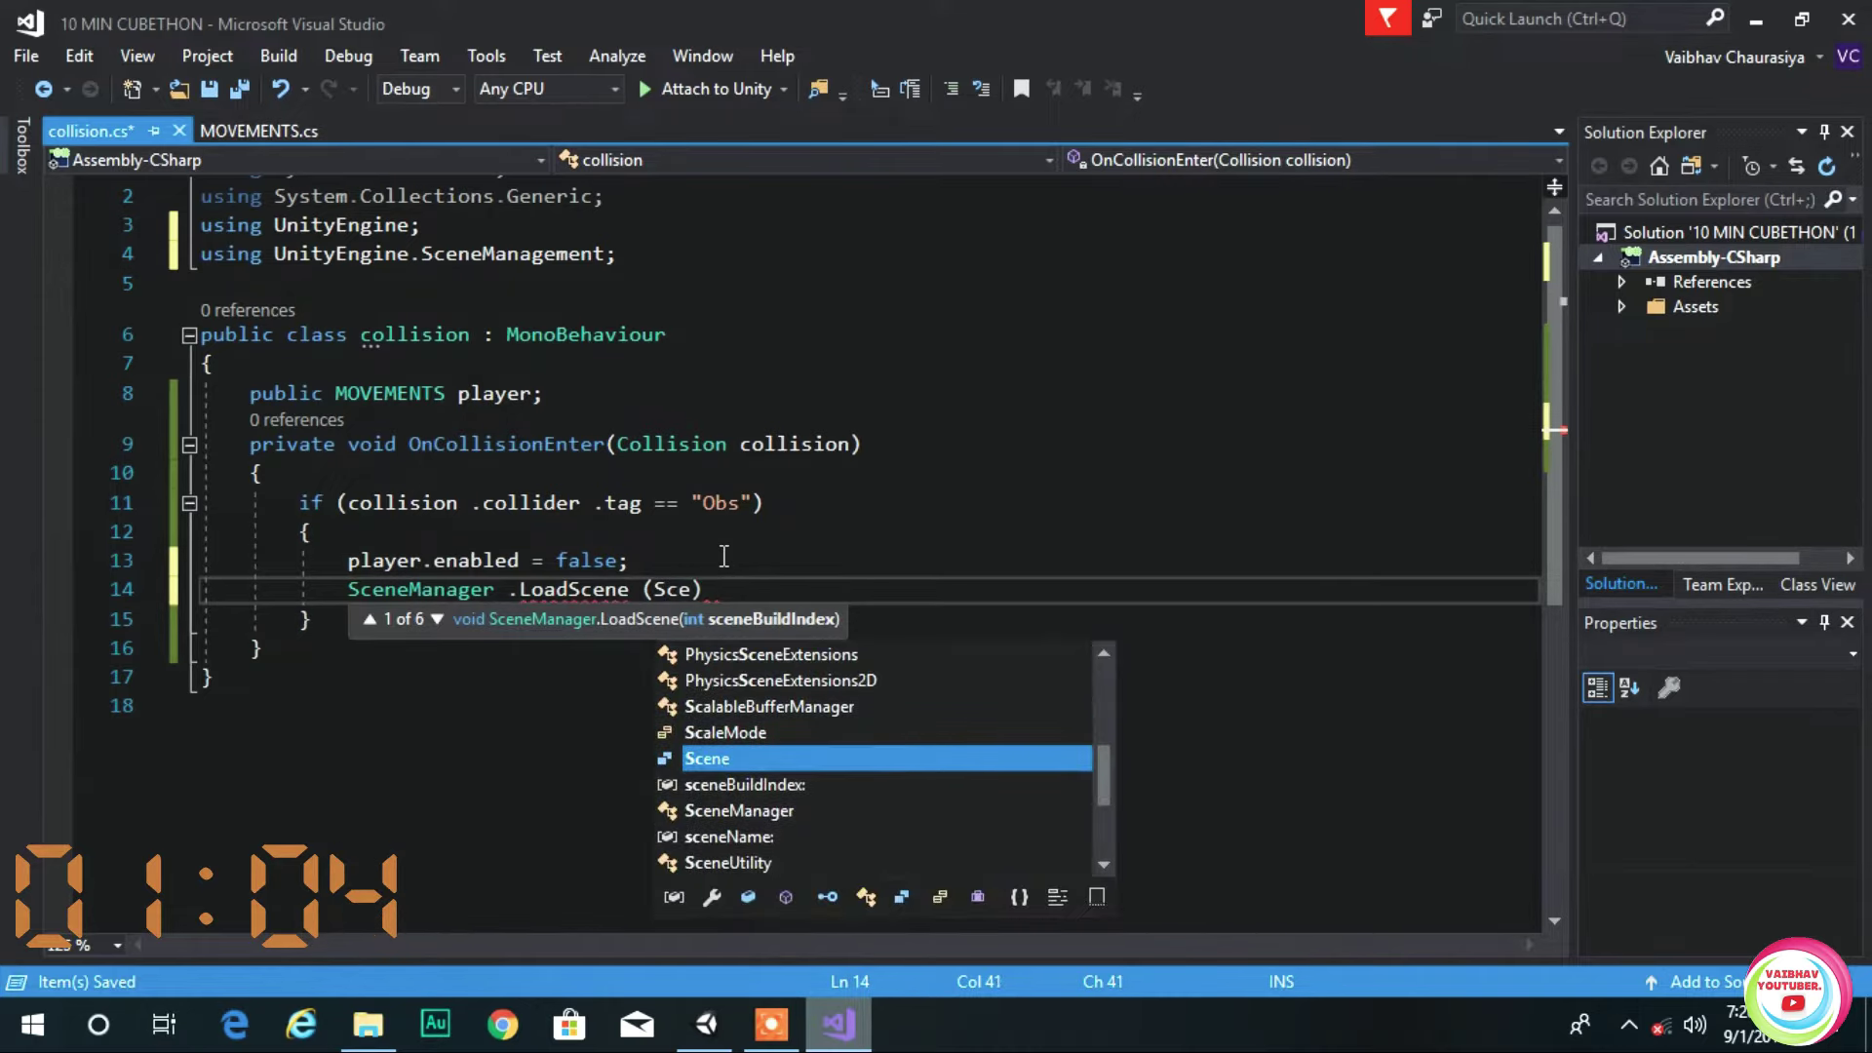
type("eManager .")
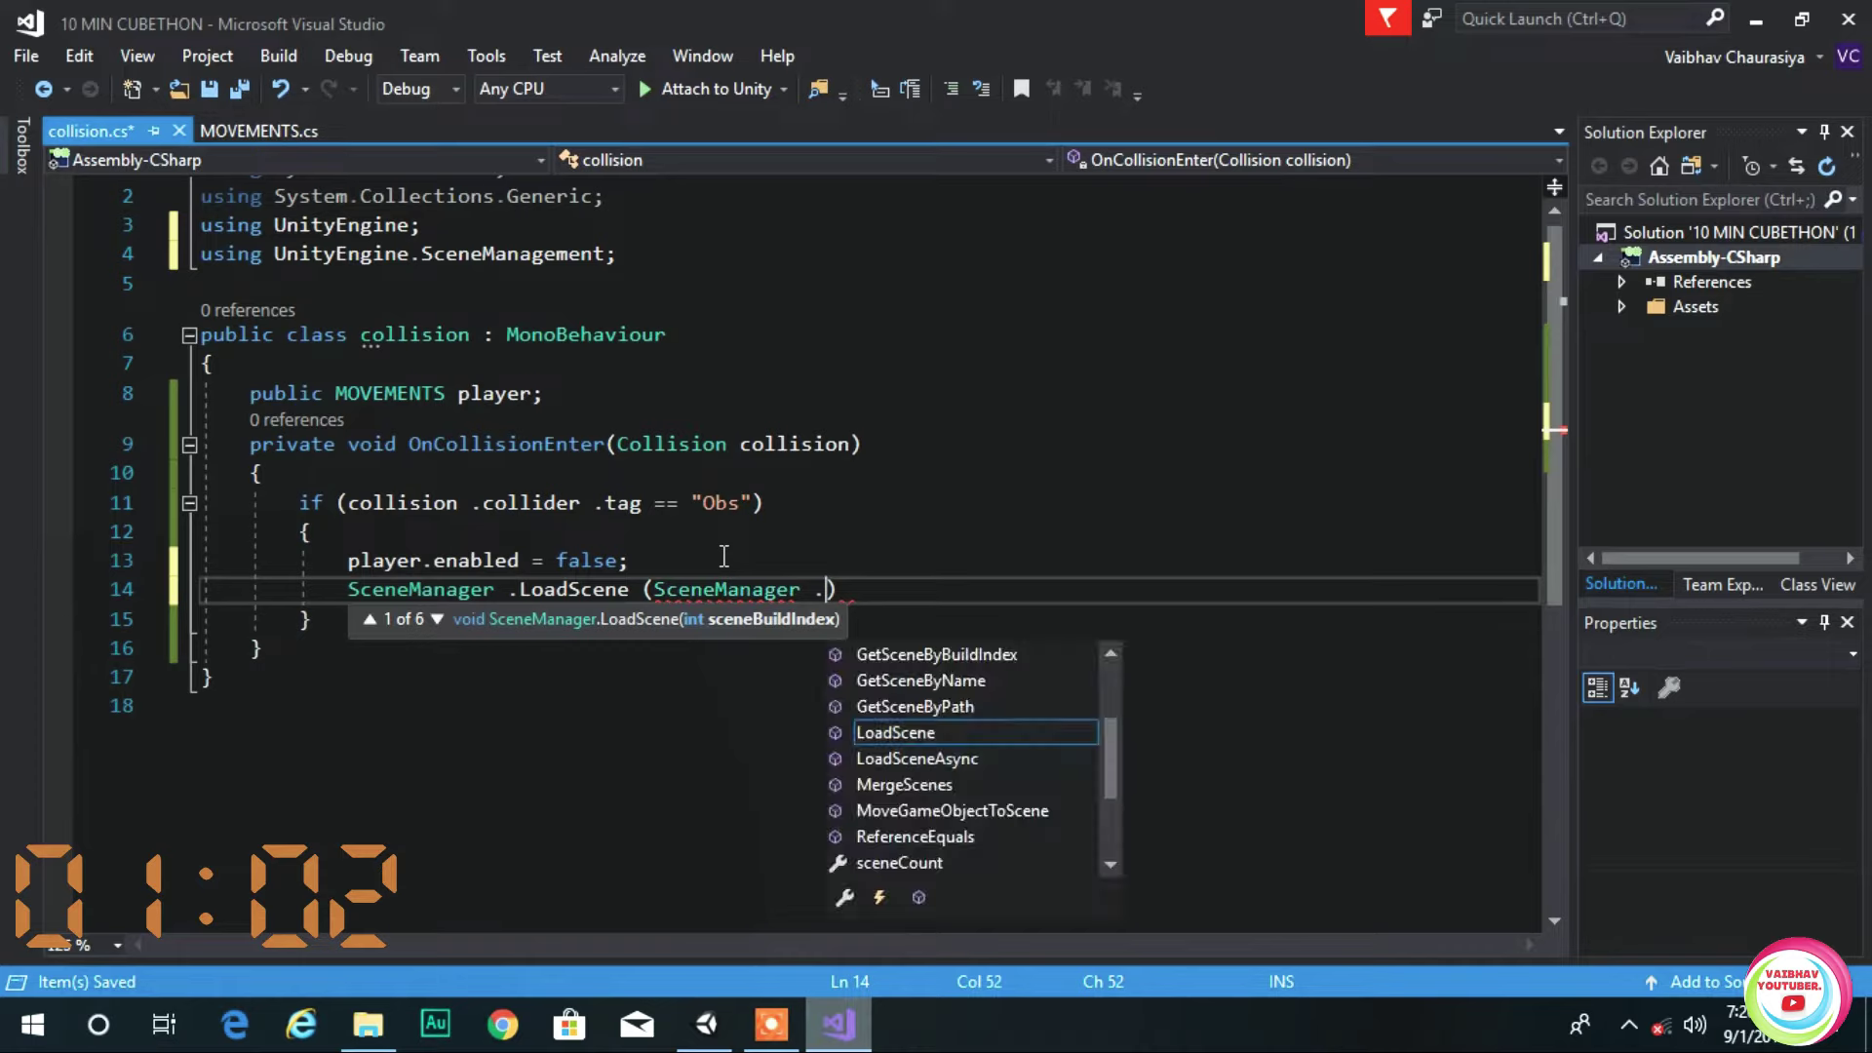
type("GetActiveScene ()")
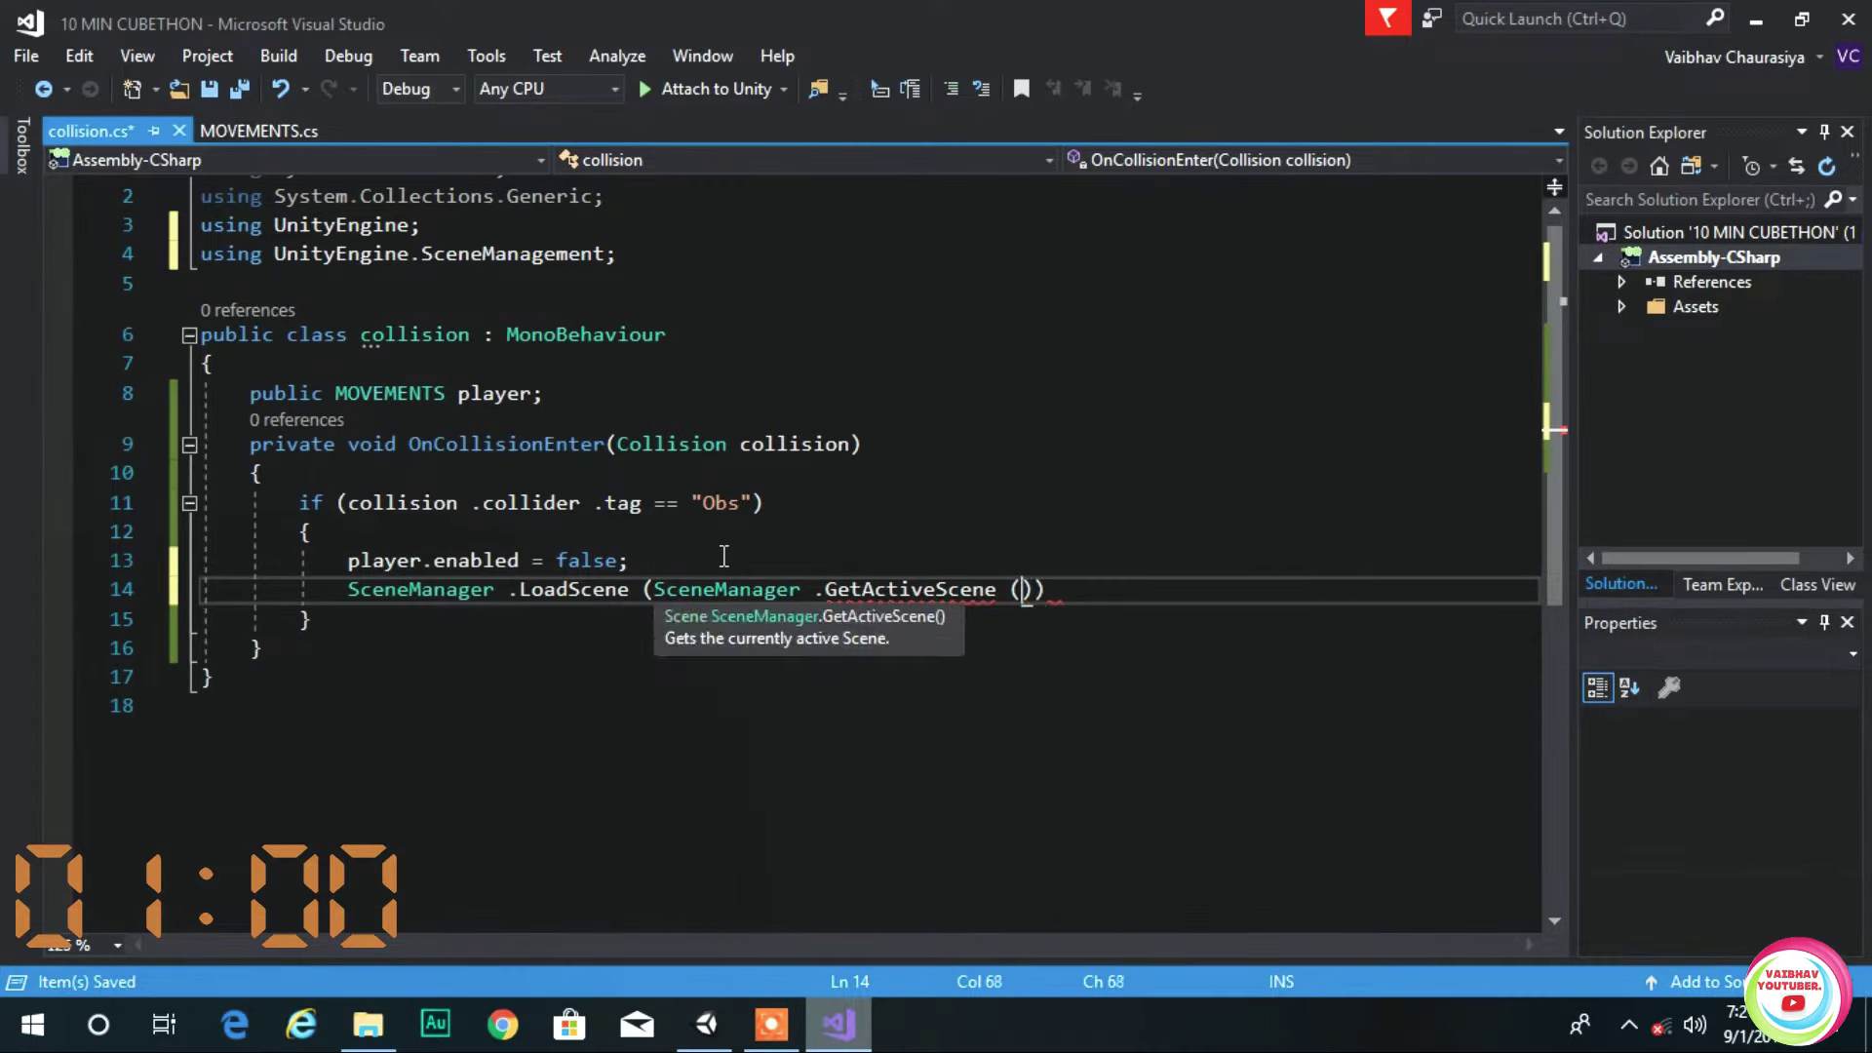
type(".buildIndex ")
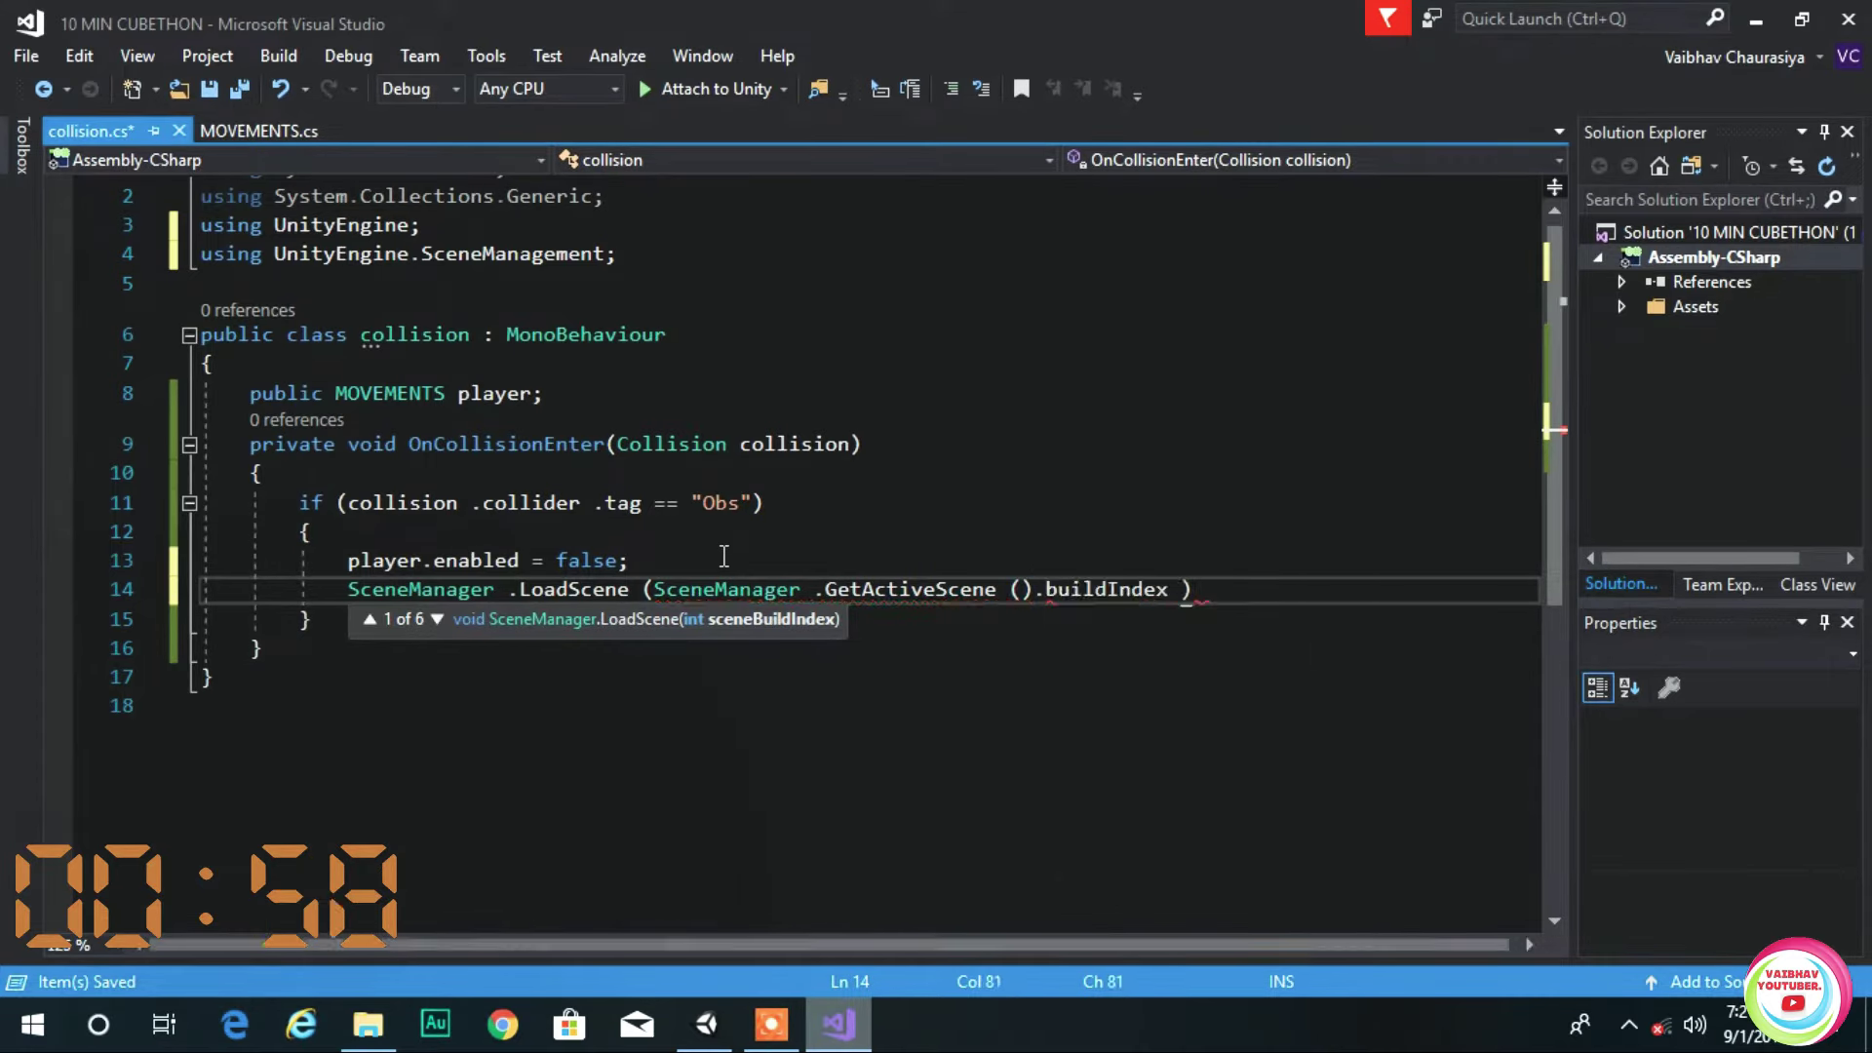
type(");")
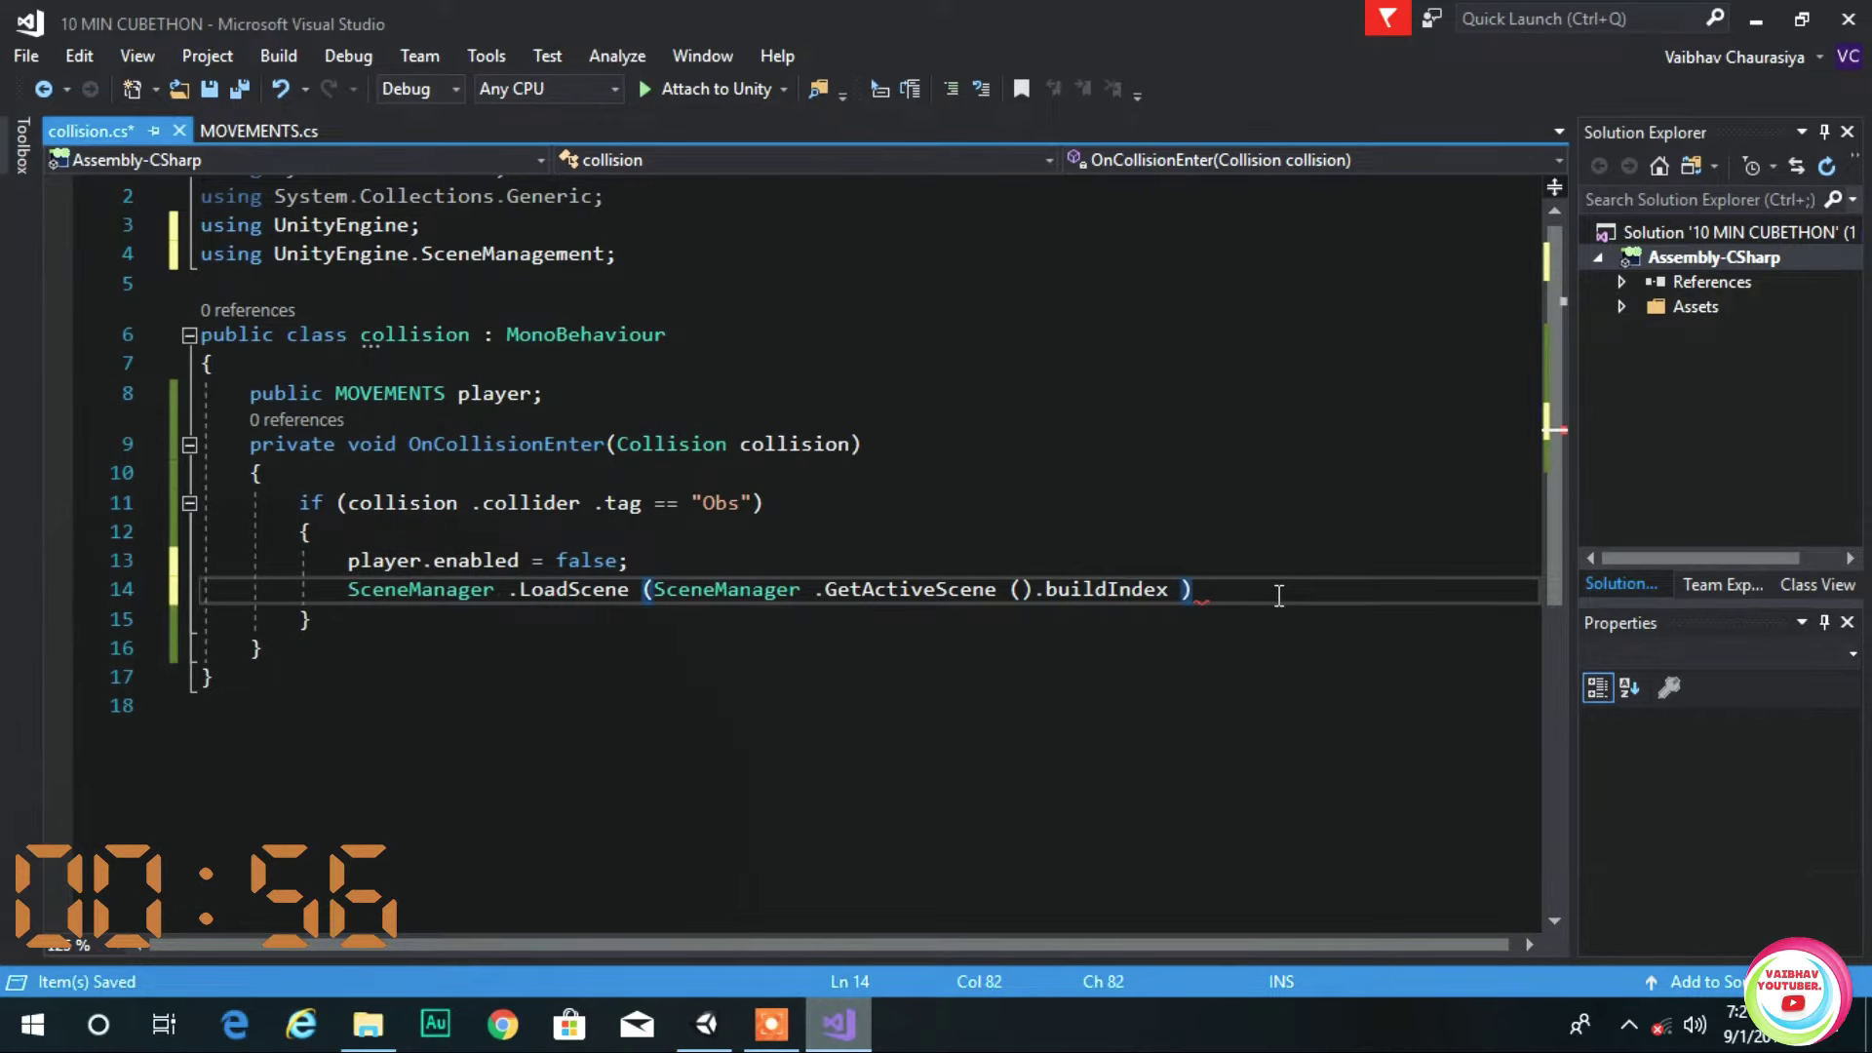
key("ctrl+s")
- Switch to Unity and check SampleScene in the build settings' scene list, closing the settings again
left_click(706, 1023)
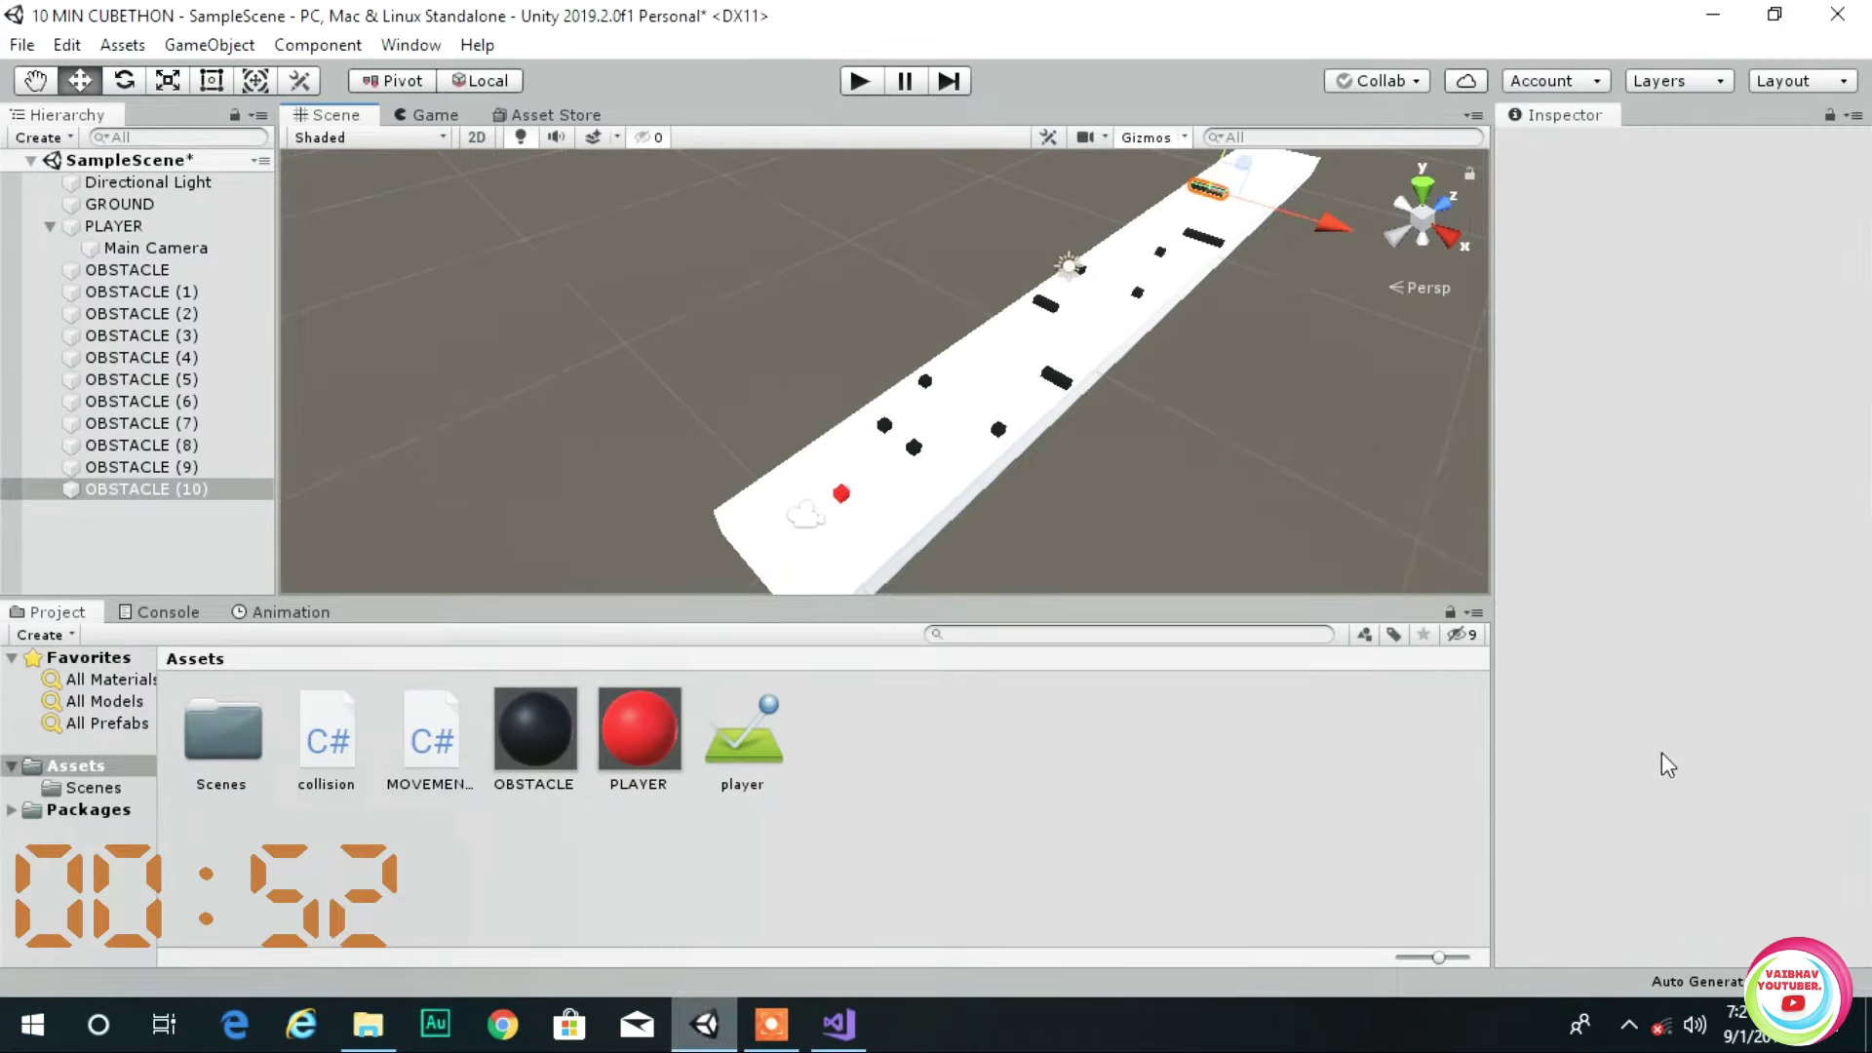
scroll(1663, 760, "down", 3)
left_click(22, 45)
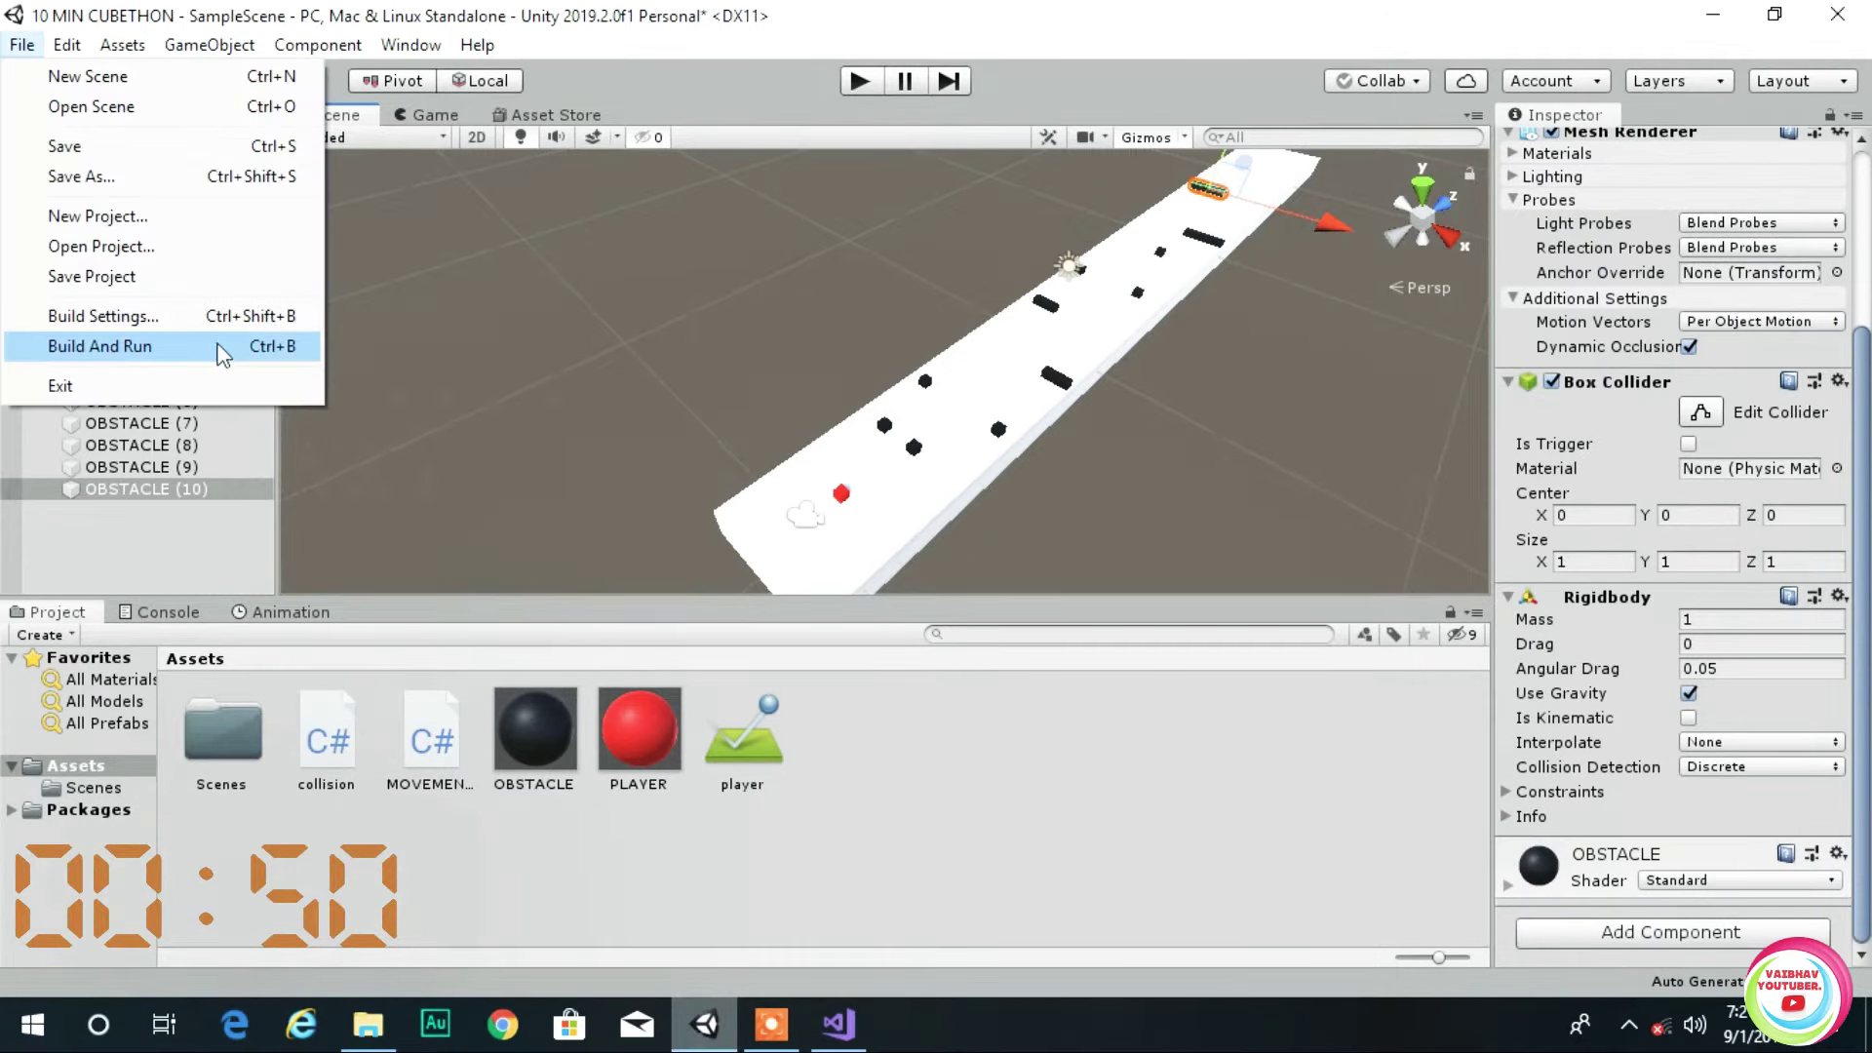
left_click(88, 314)
left_click_drag(825, 308, 825, 292)
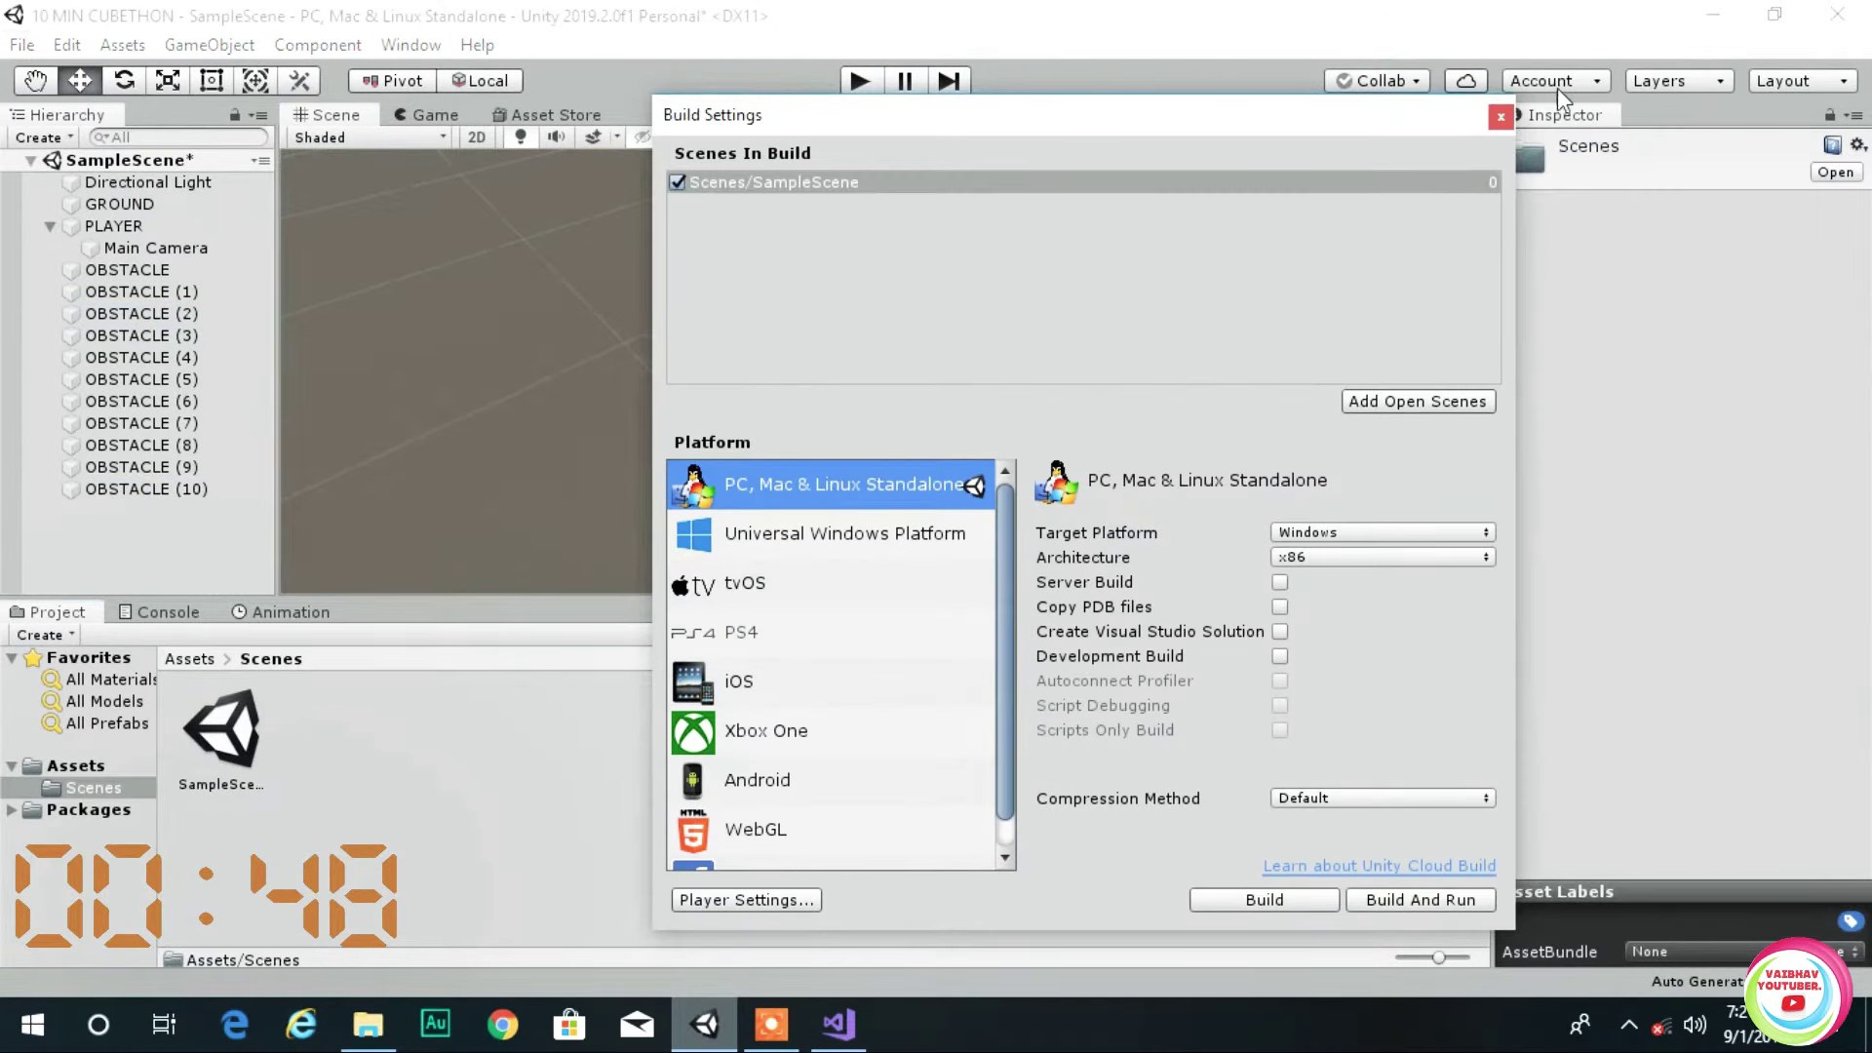
left_click(1501, 117)
- Run the game in play mode to test the scene reload on collision, and stop it
left_click(858, 81)
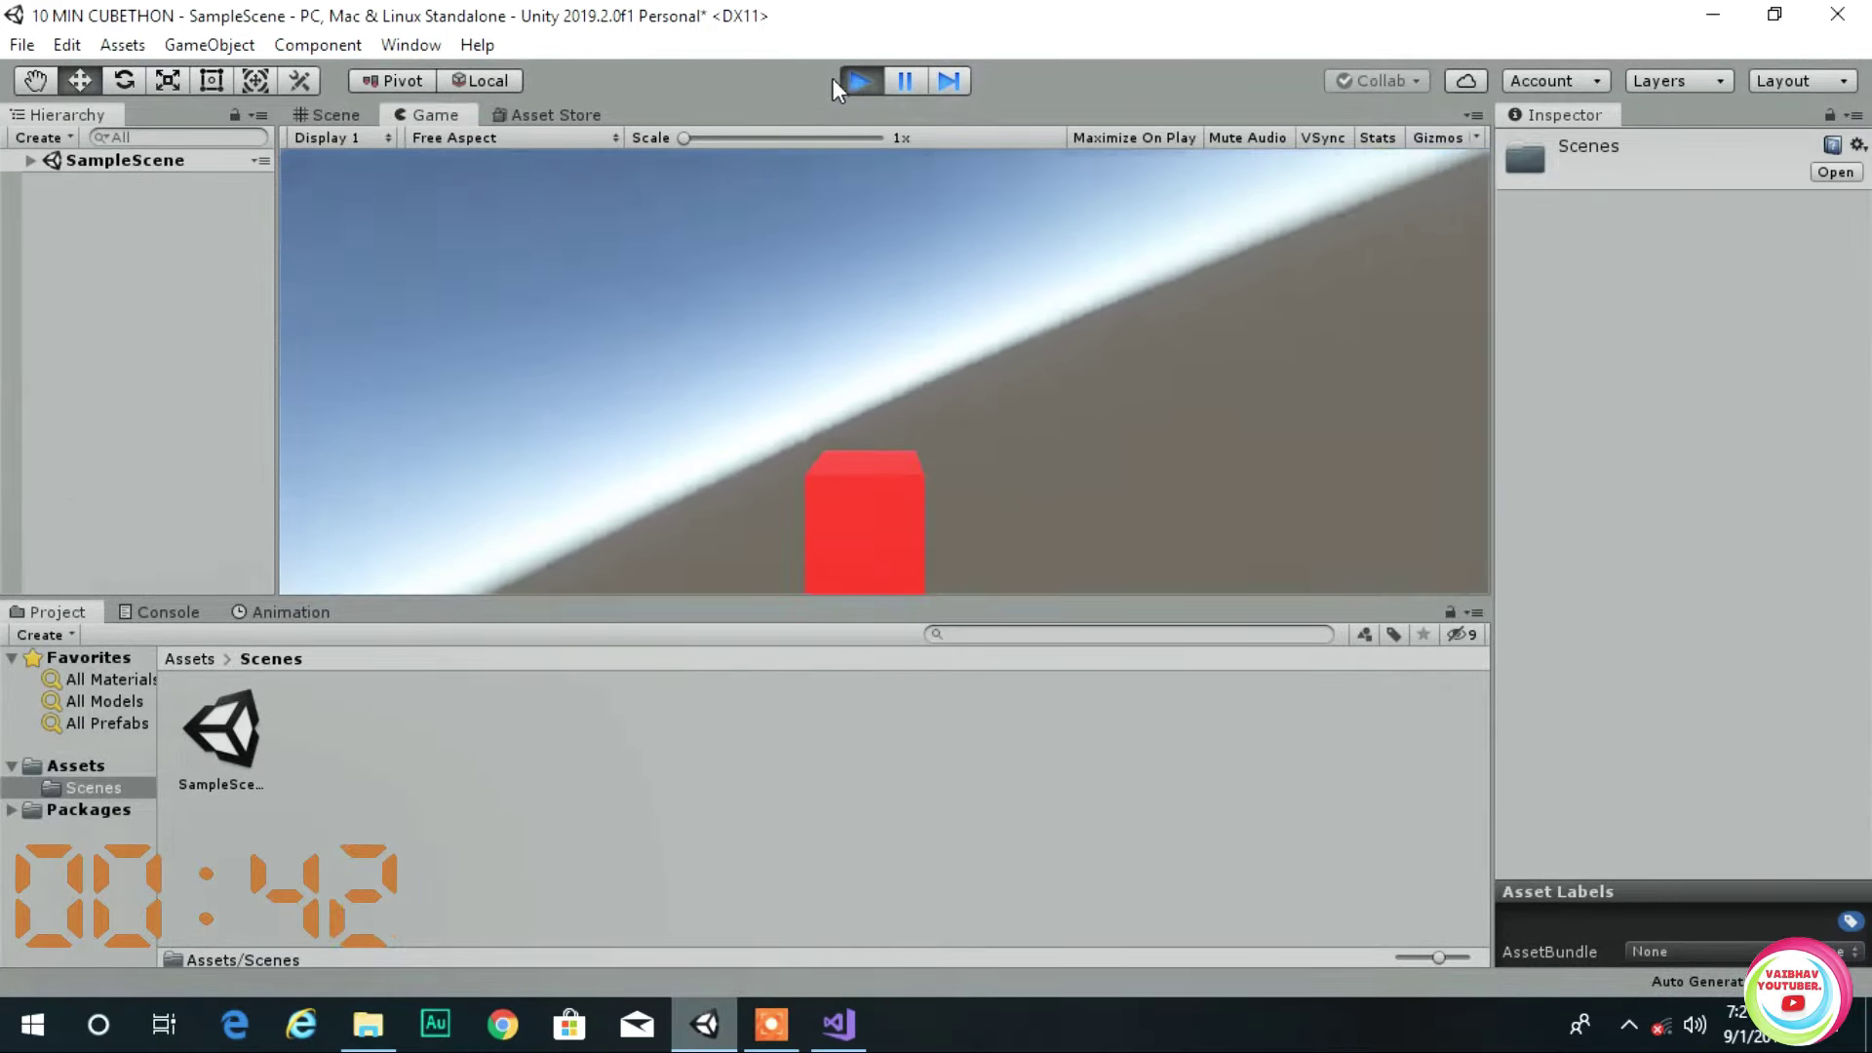
left_click(858, 81)
- Examine the far end of the track around the last obstacles in the scene
right_click_drag(1387, 253, 1394, 226)
scroll(1074, 409, "up", 3)
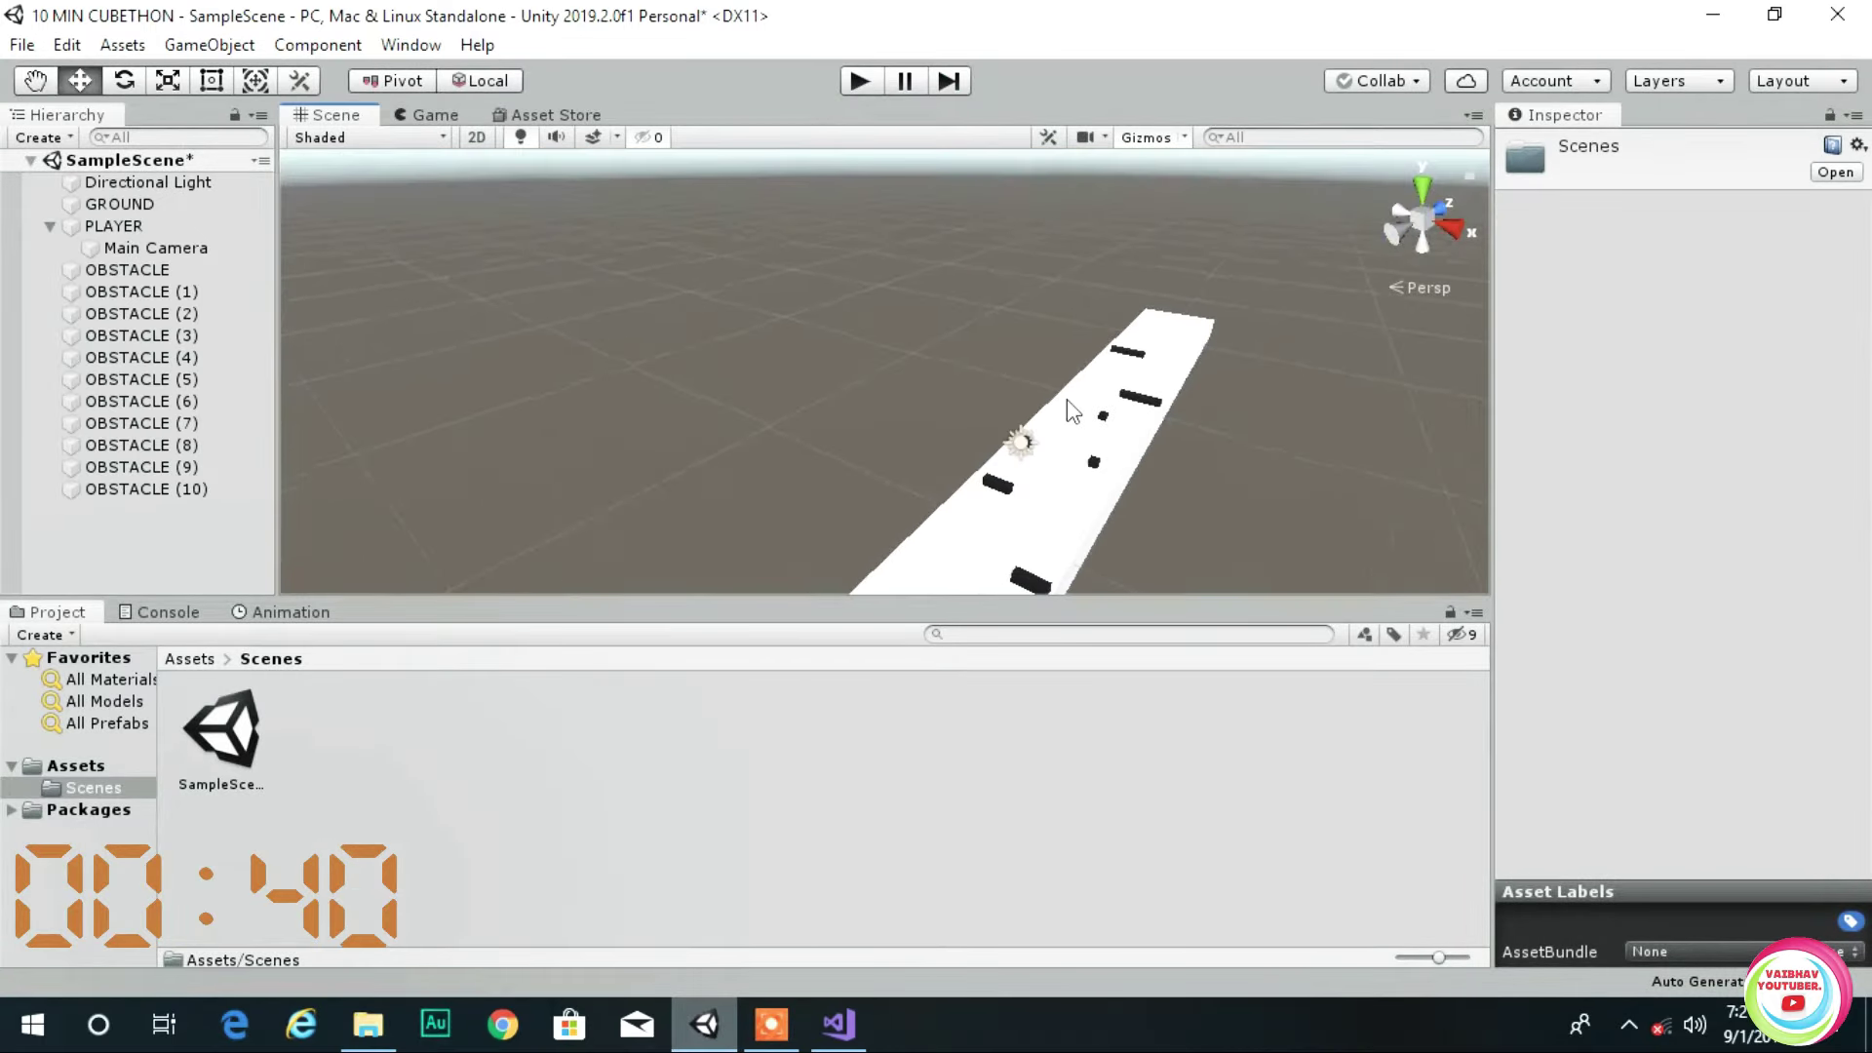
middle_click_drag(1063, 421, 846, 585)
scroll(1270, 422, "up", 2)
scroll(1267, 429, "up", 3)
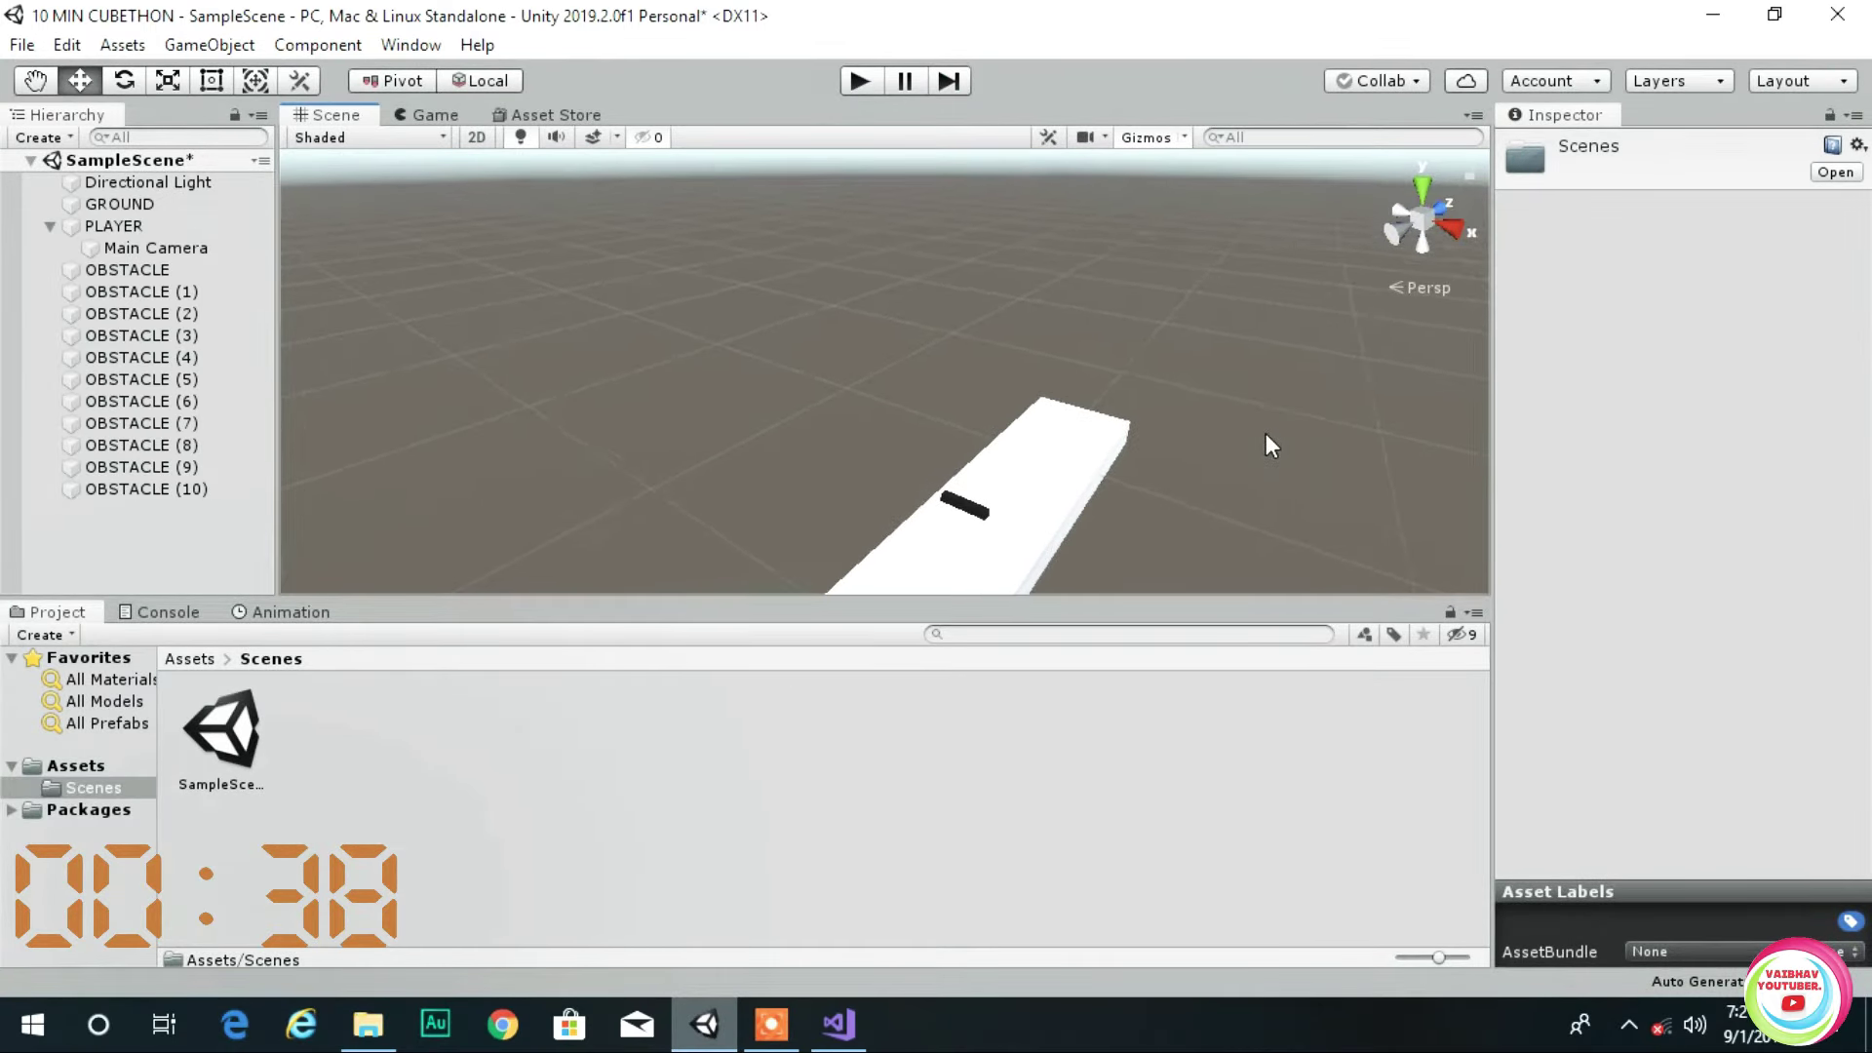
middle_click_drag(1118, 388, 1011, 441)
scroll(1064, 408, "down", 3)
scroll(1070, 417, "down", 2)
- Add a UI panel to the scene and rename it LEVELCOMPLETE
right_click(151, 548)
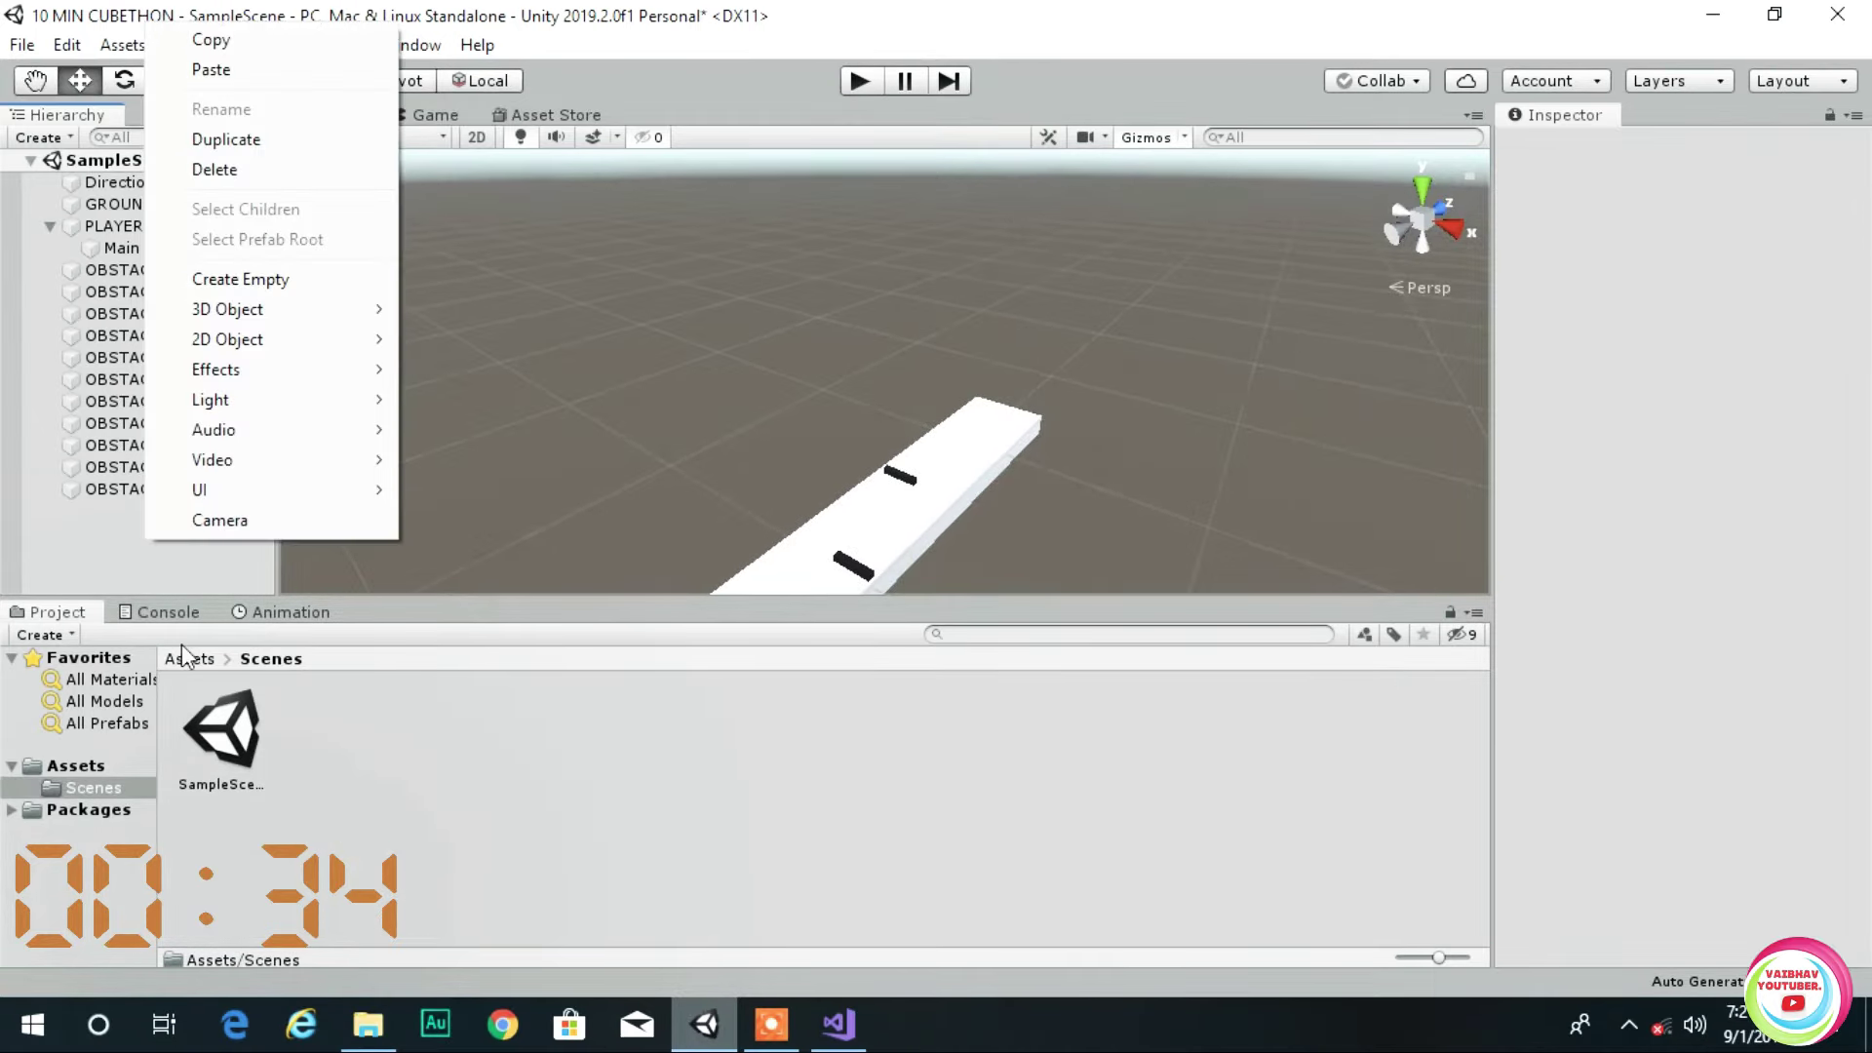
mouse_move(301, 499)
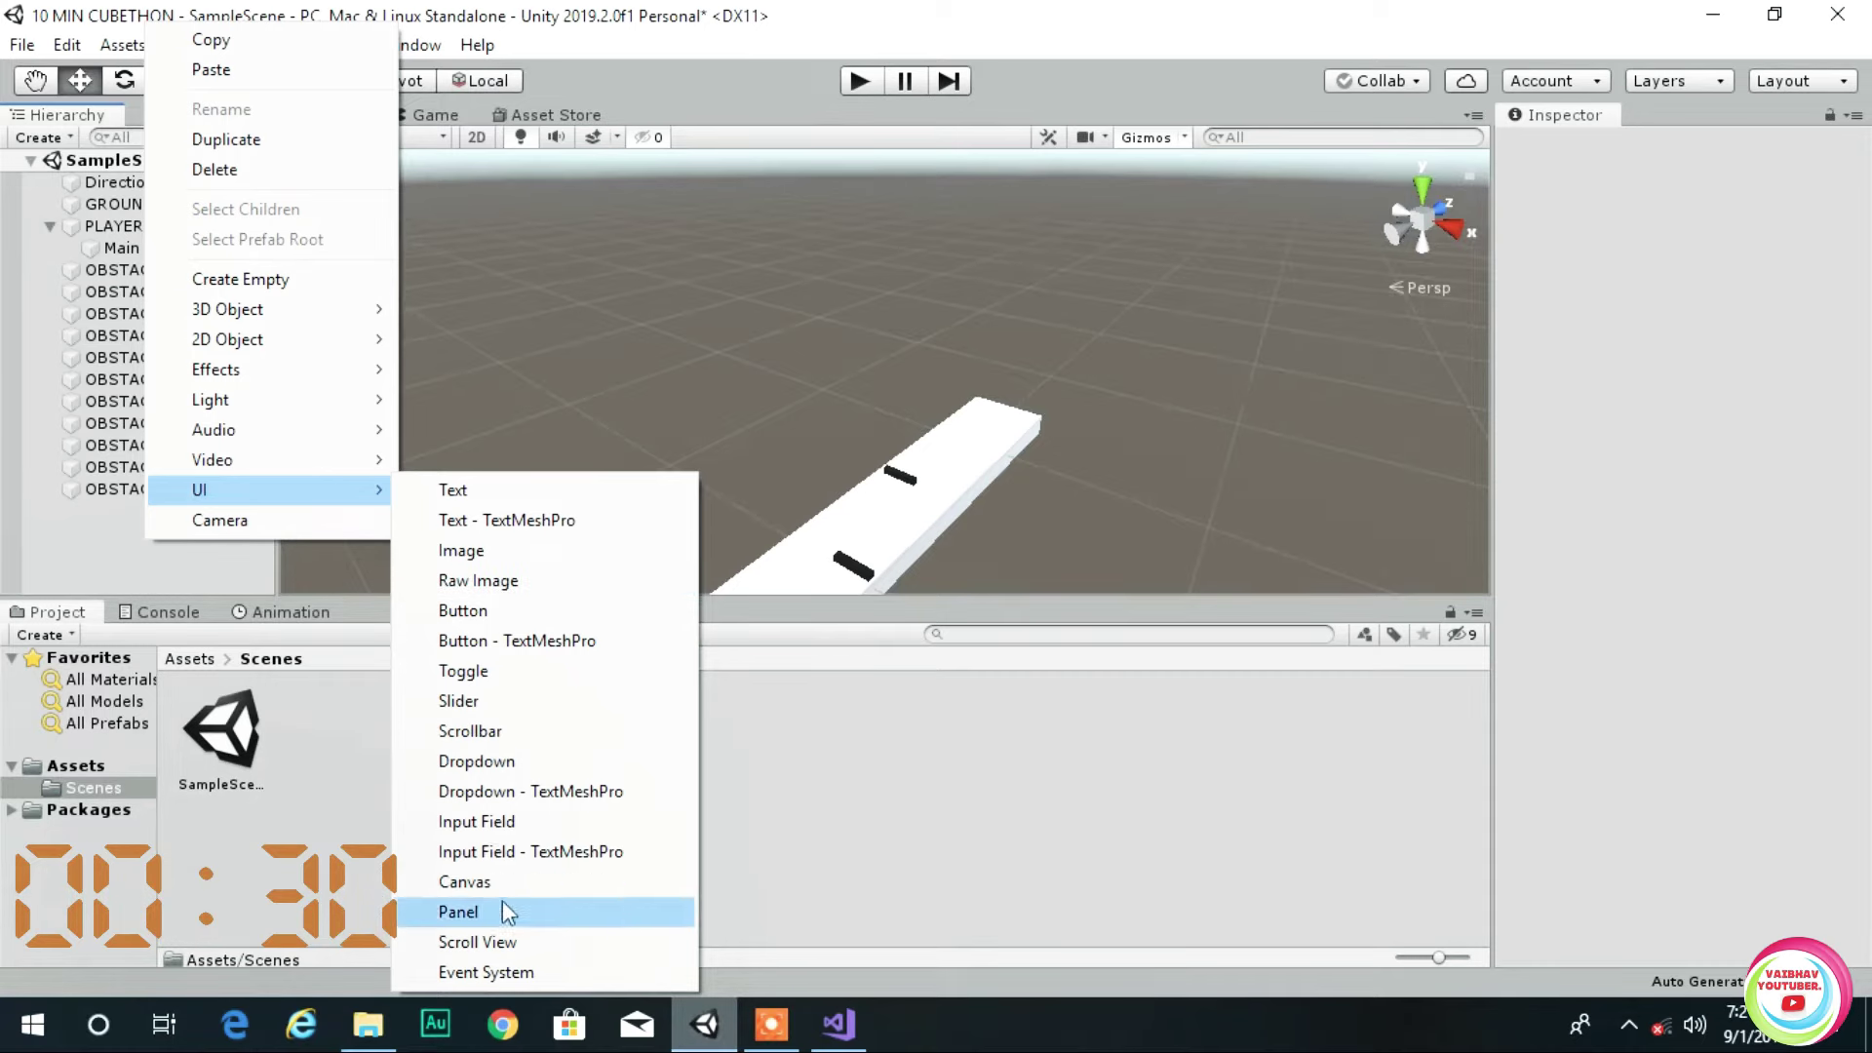
left_click(478, 912)
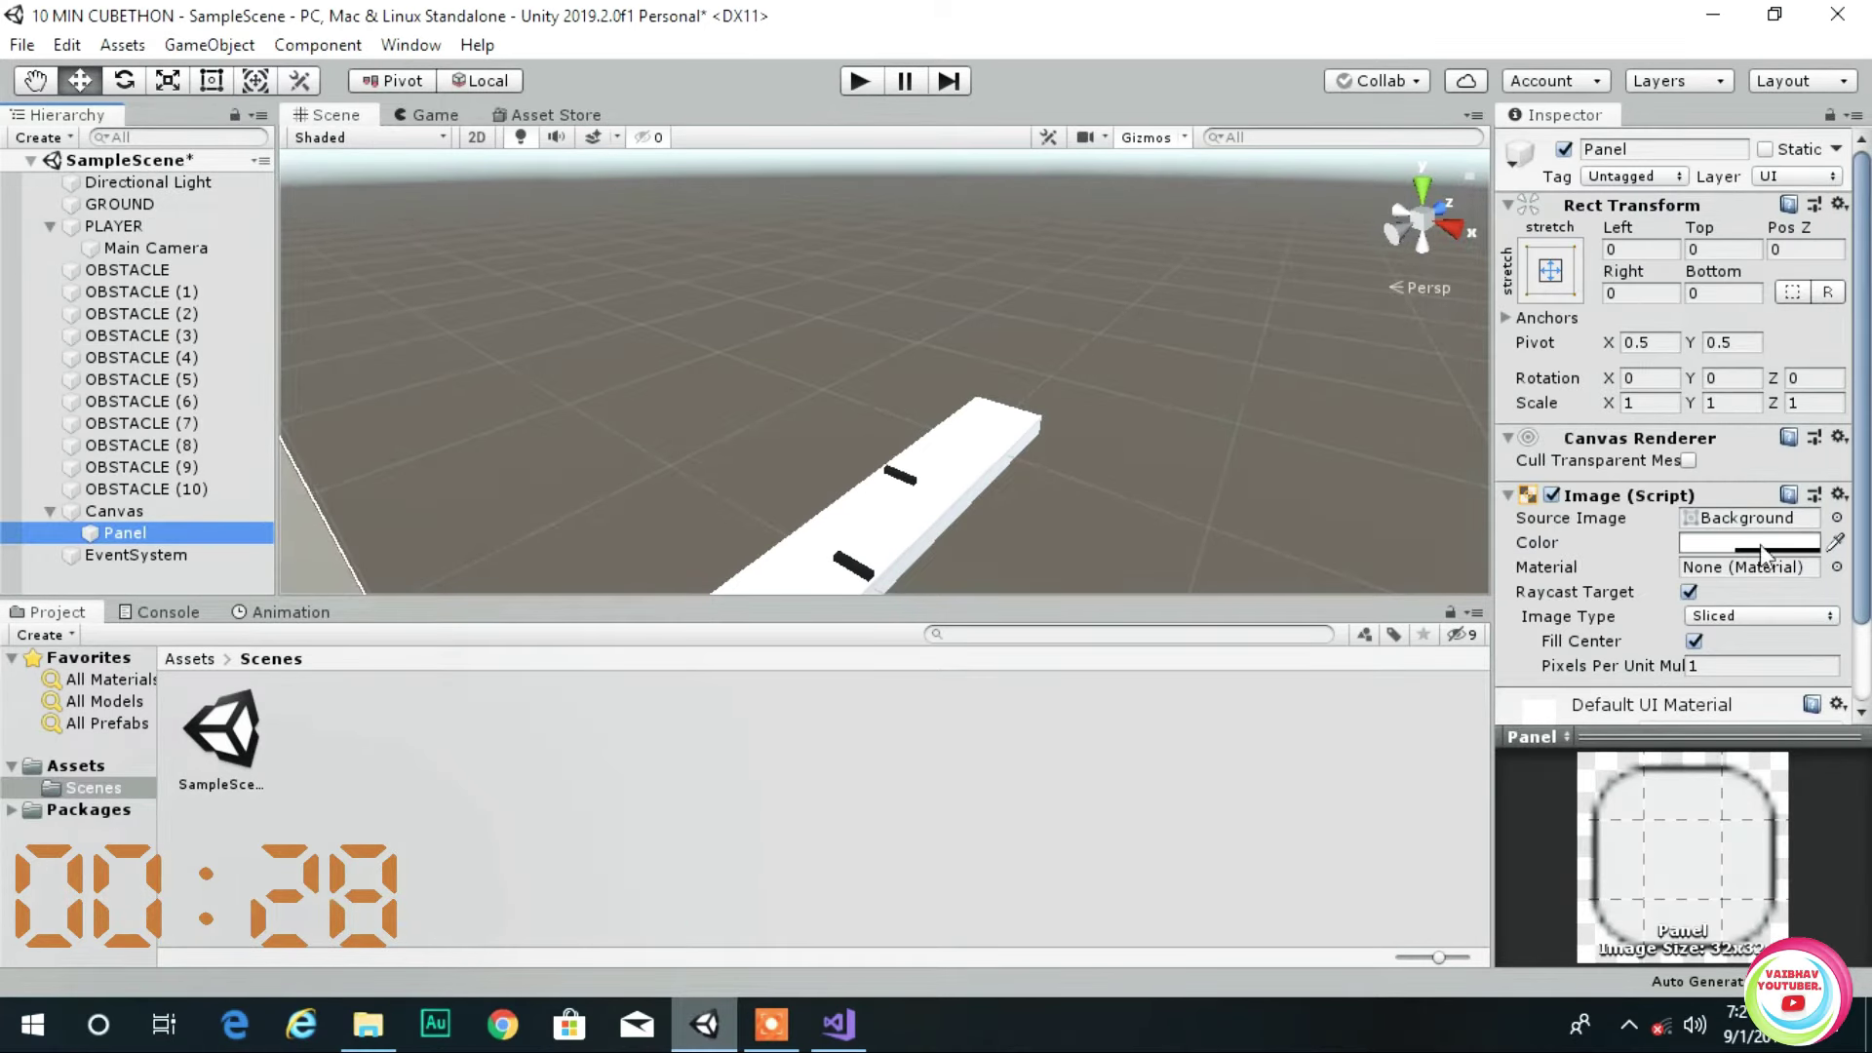
left_click(1687, 151)
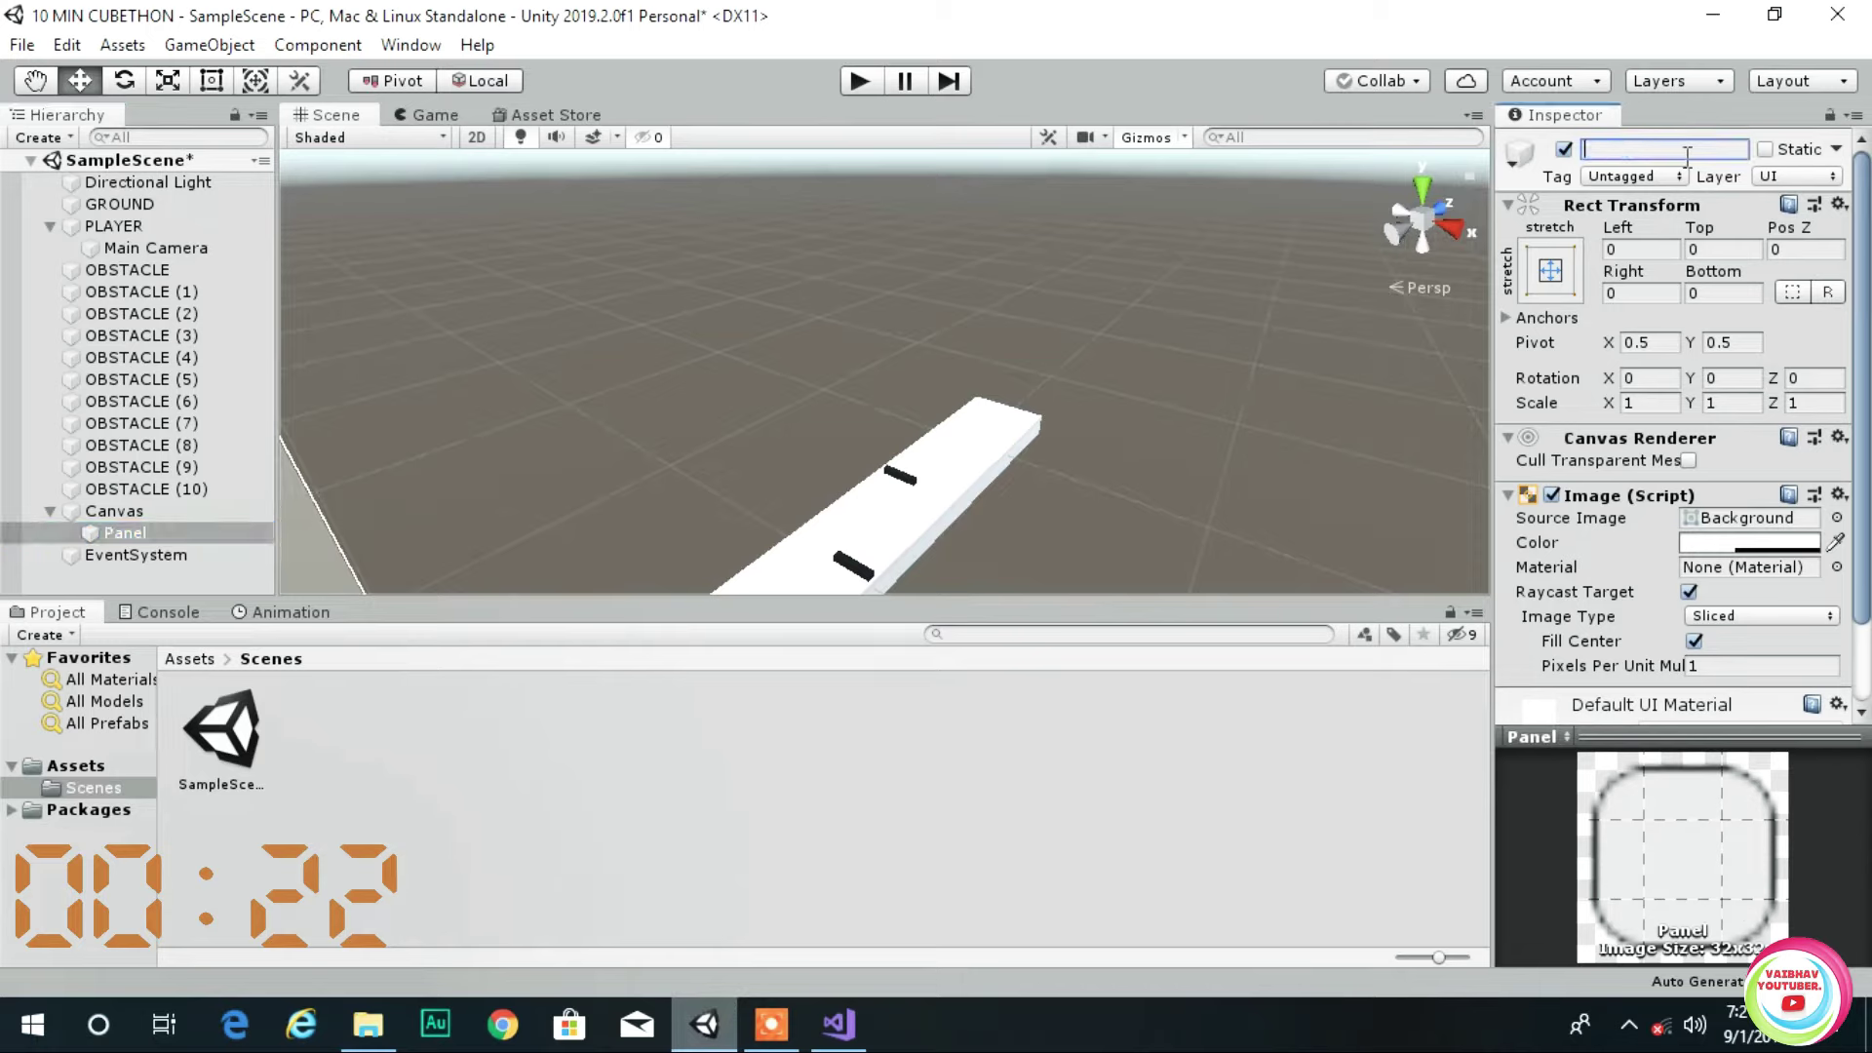
type("LEVELCOMPLETE")
key("Return")
- Frame the LEVELCOMPLETE panel and make its white image colour fully opaque with an alpha of 255, checking it in the game view
right_click_drag(1121, 359, 919, 407)
scroll(919, 406, "down", 8)
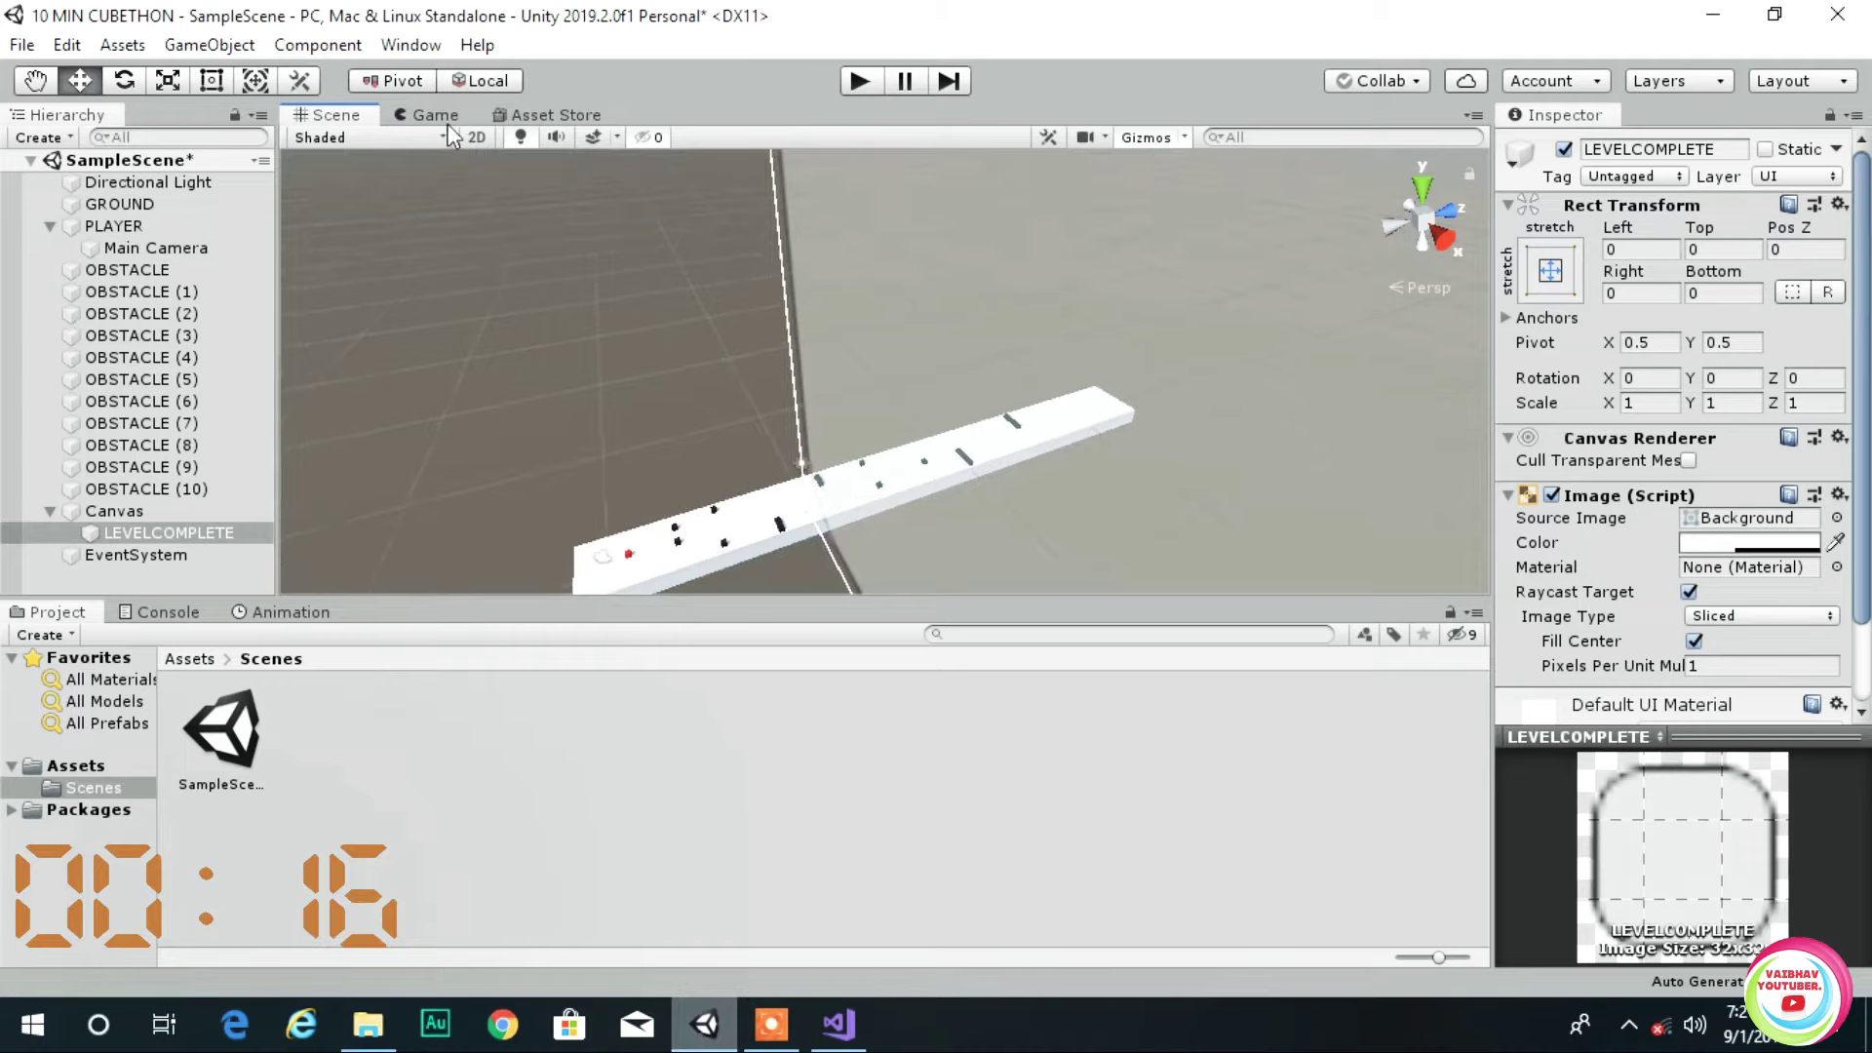
key("t")
key("f")
scroll(734, 221, "down", 3)
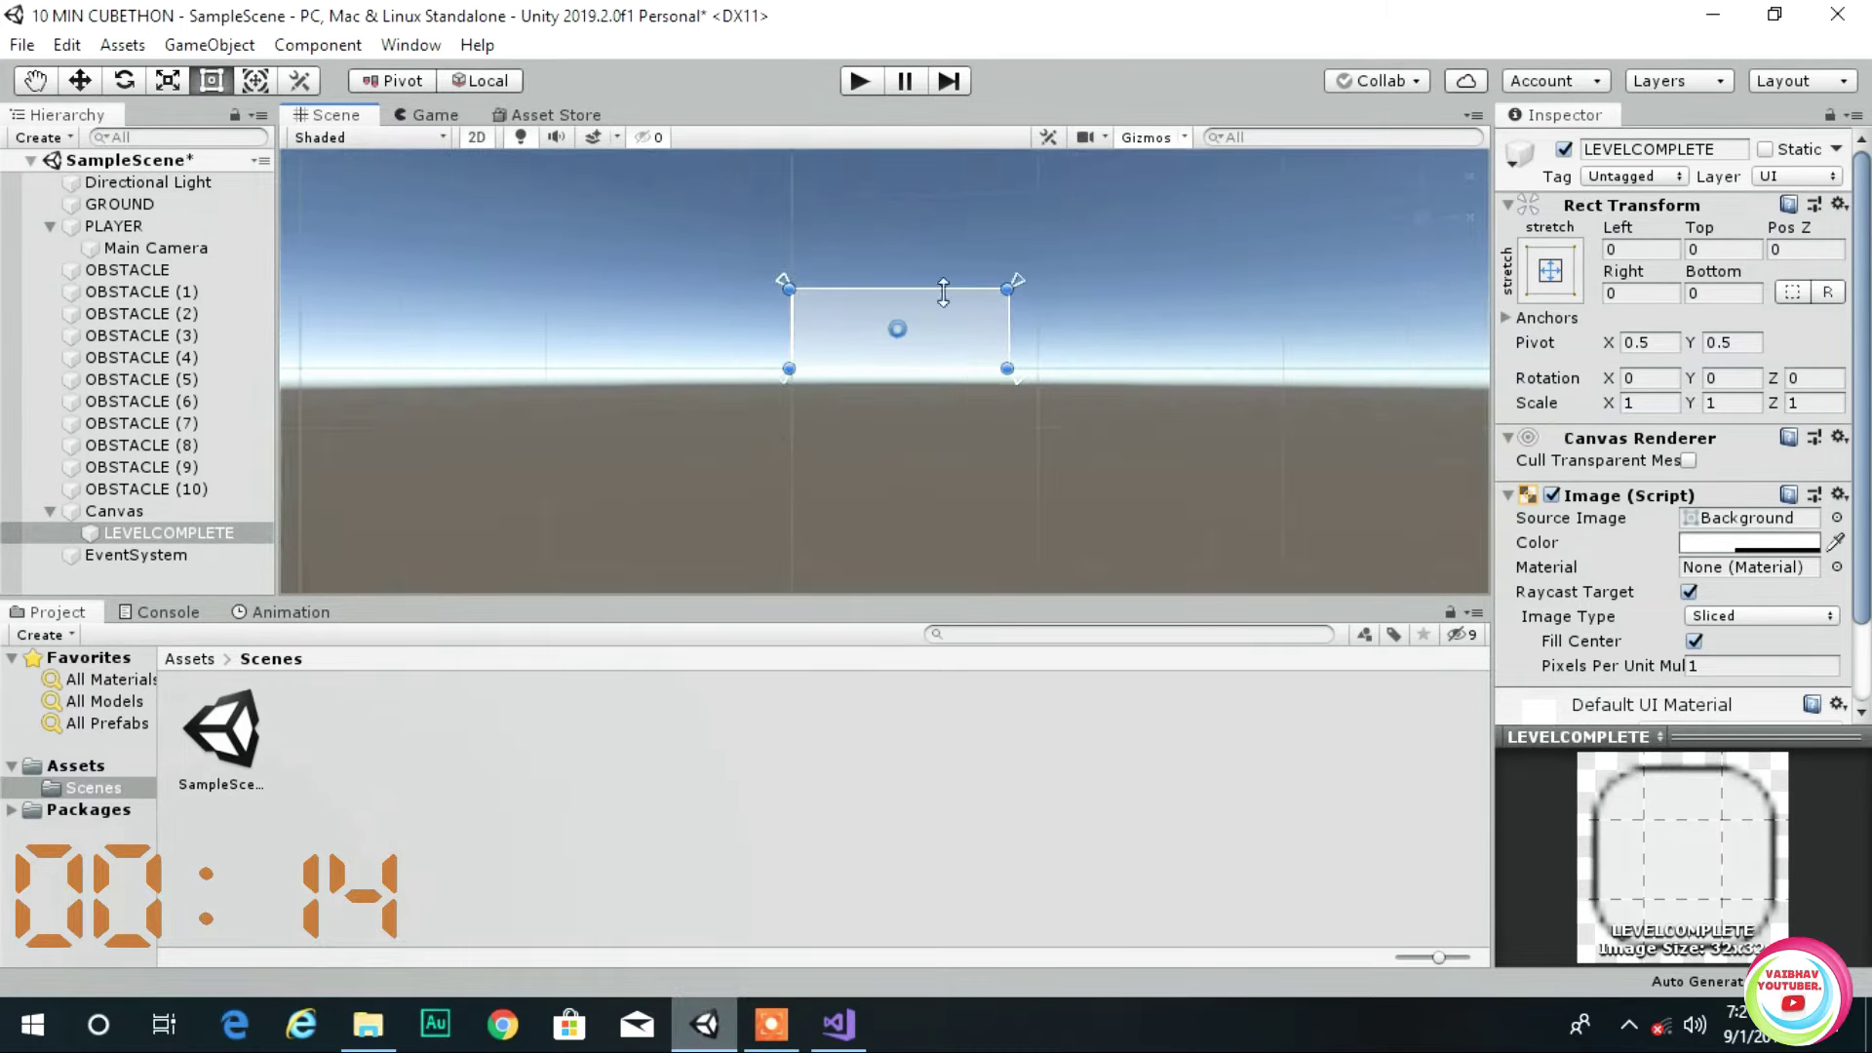
scroll(939, 301, "up", 3)
left_click(1726, 543)
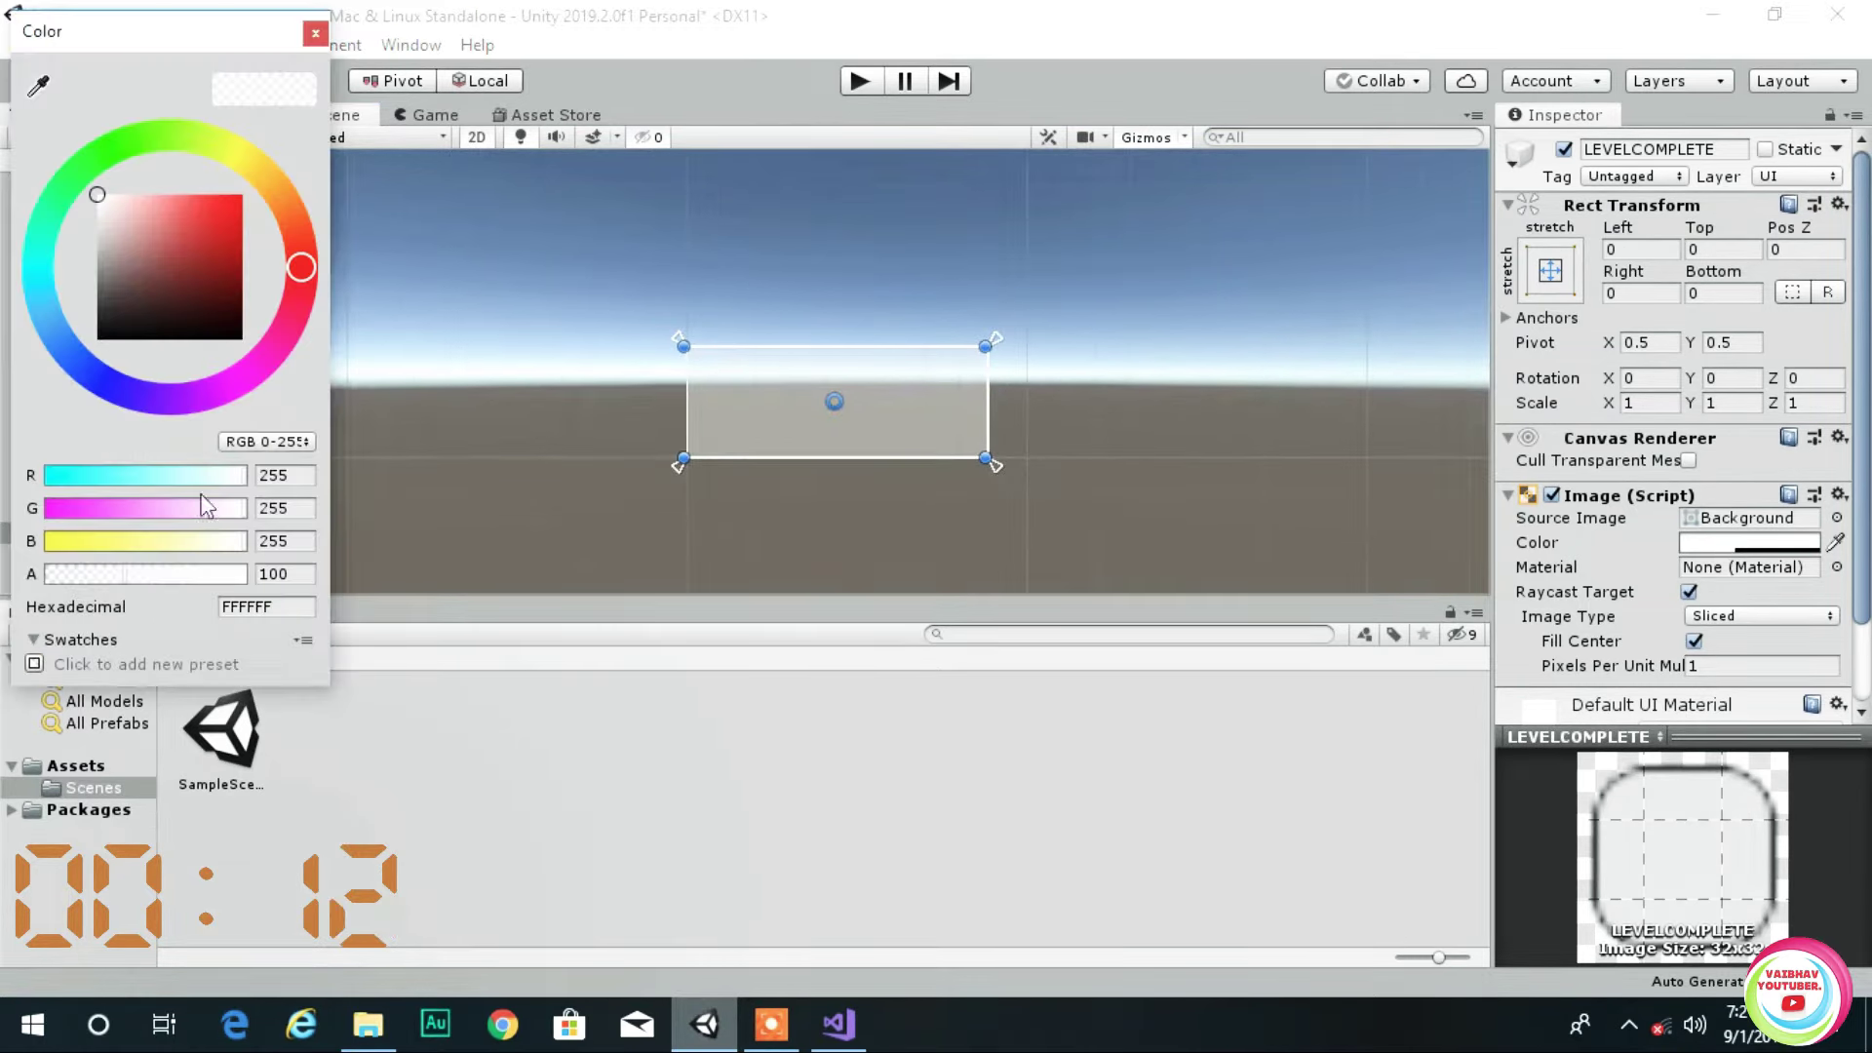
left_click_drag(166, 576, 256, 575)
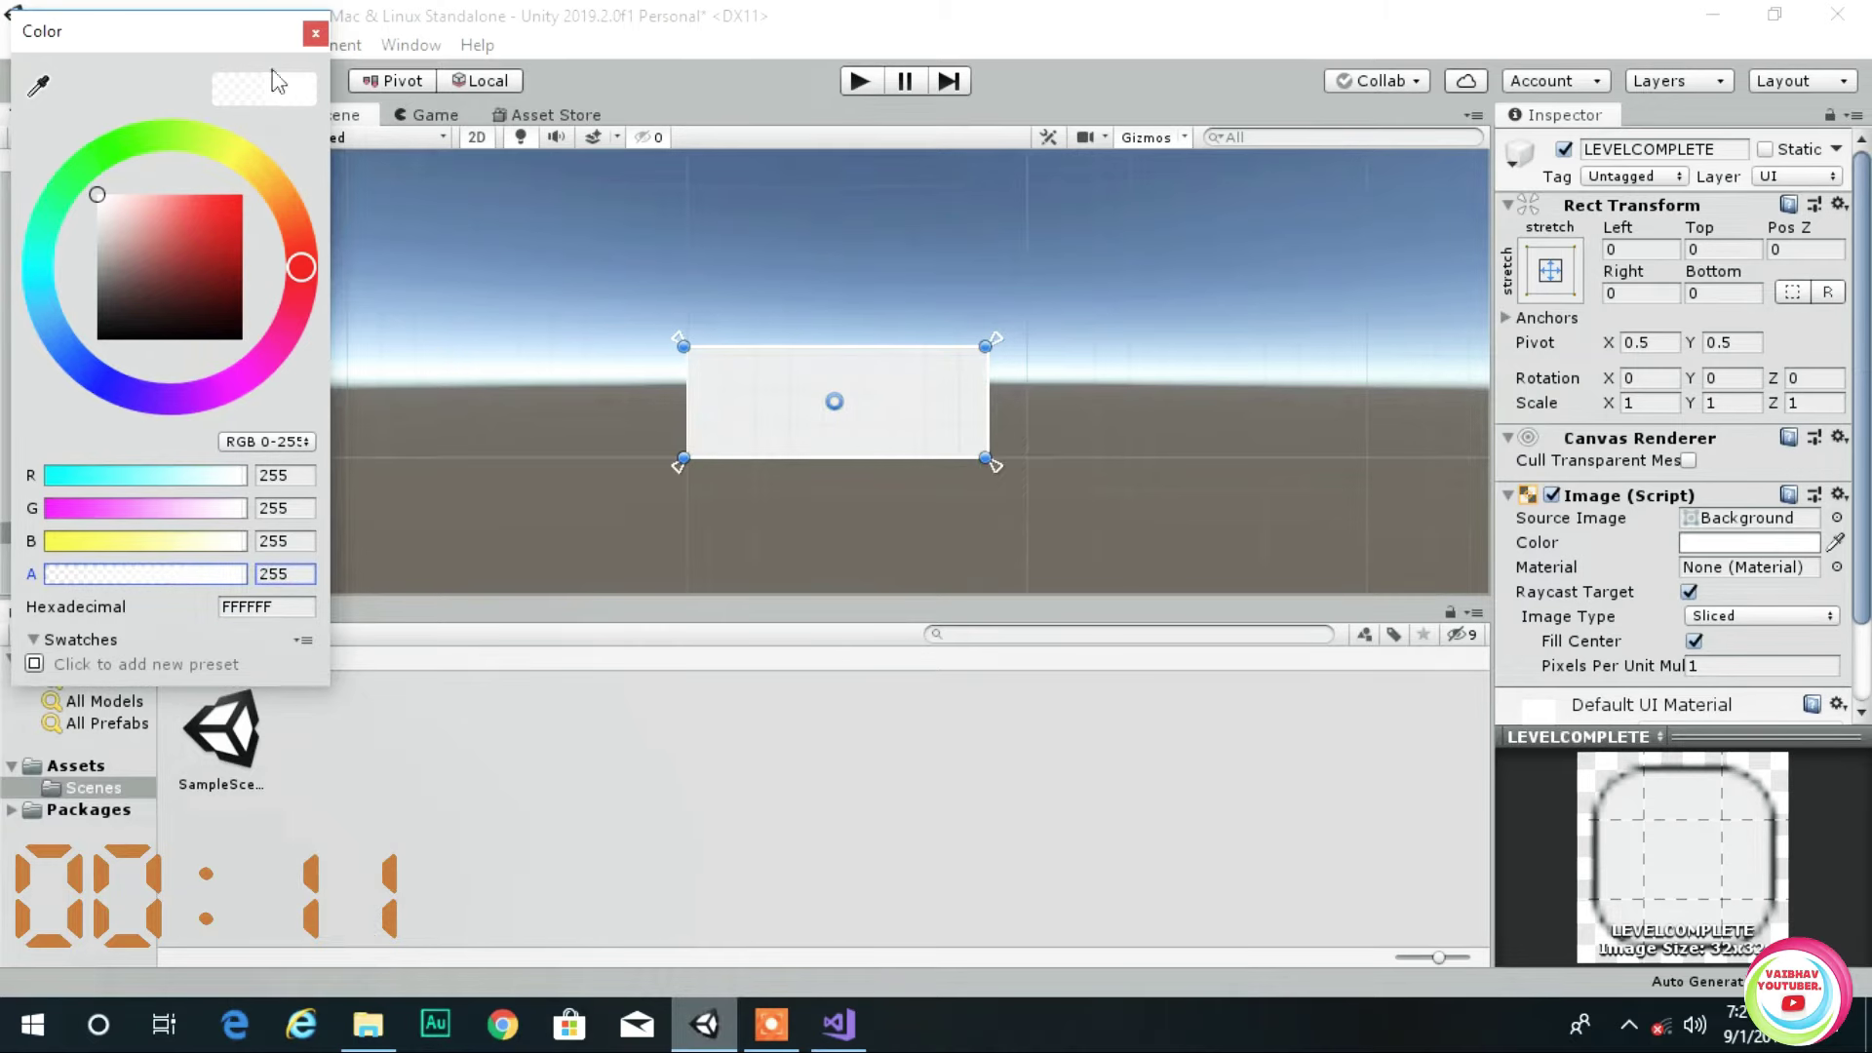
left_click(313, 33)
left_click(421, 121)
left_click(317, 122)
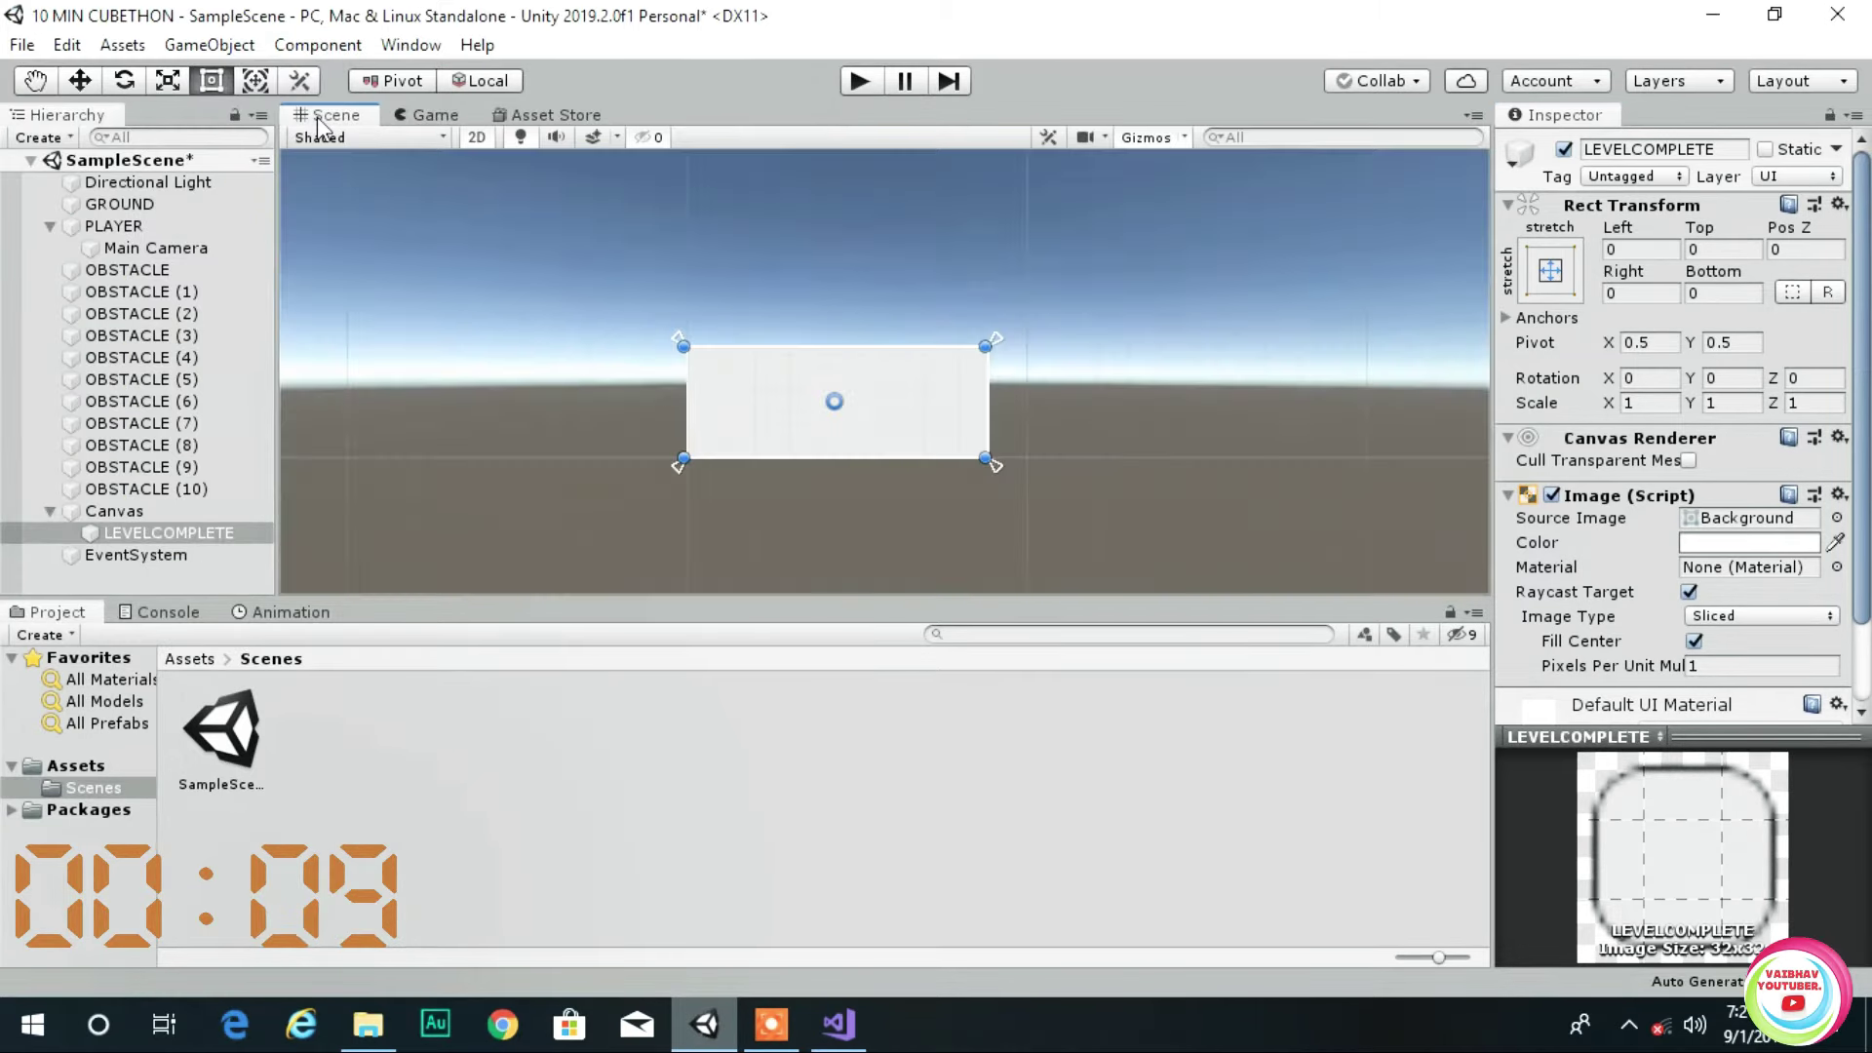
- Add a UI Text as a child of the LEVELCOMPLETE panel and replace its default text with LEVEL COMPLETE
right_click(148, 534)
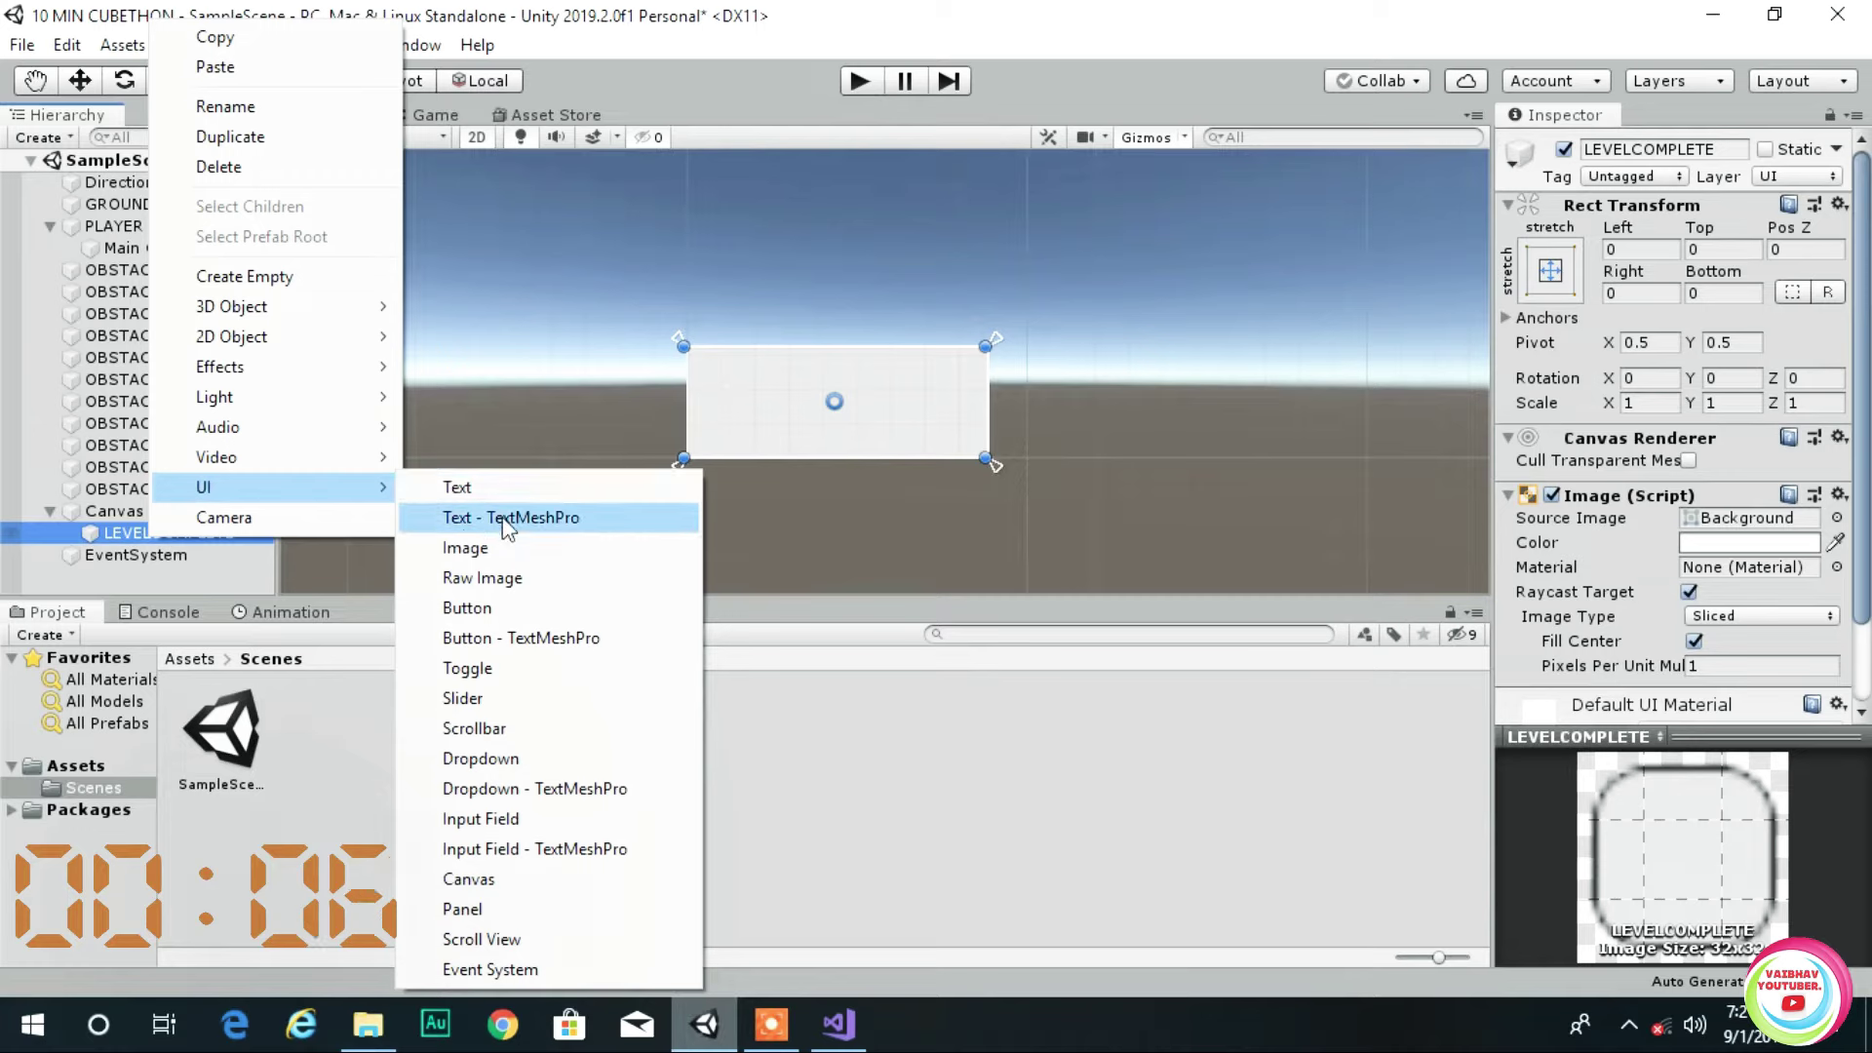
left_click(458, 487)
left_click(1733, 577)
key("BackSpace")
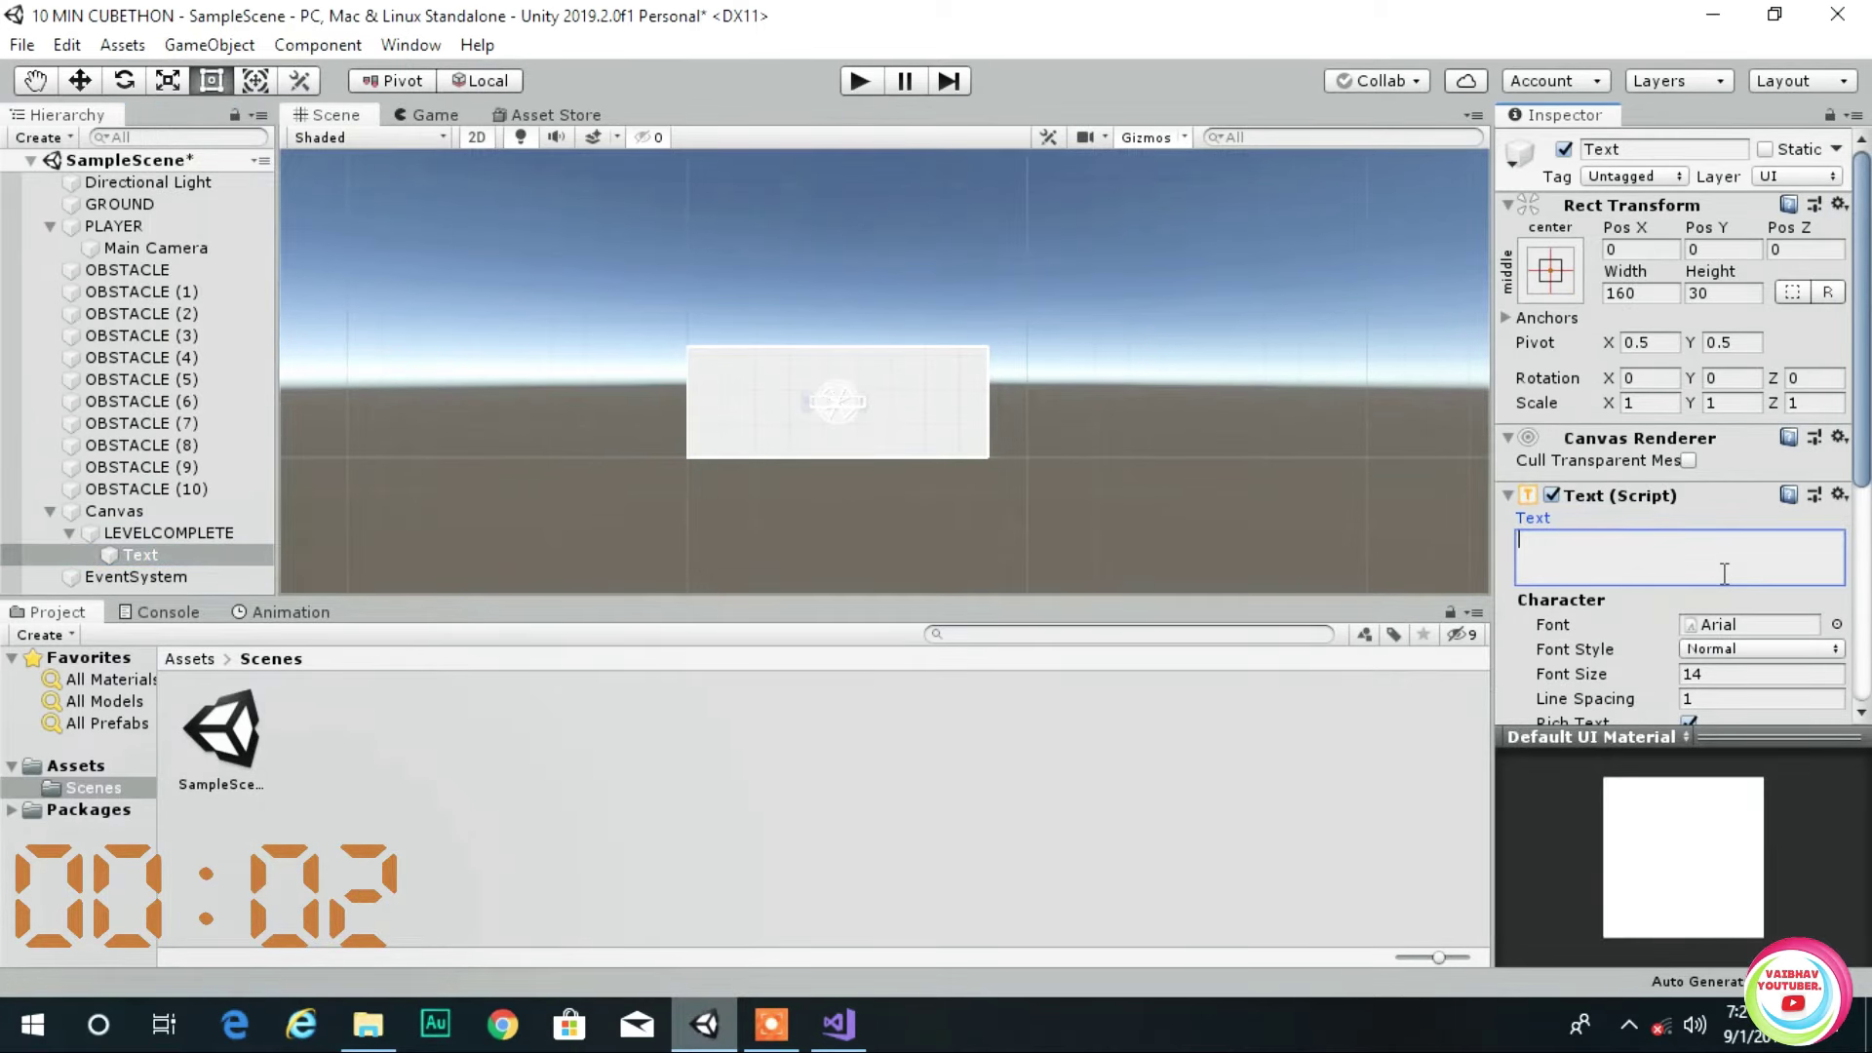
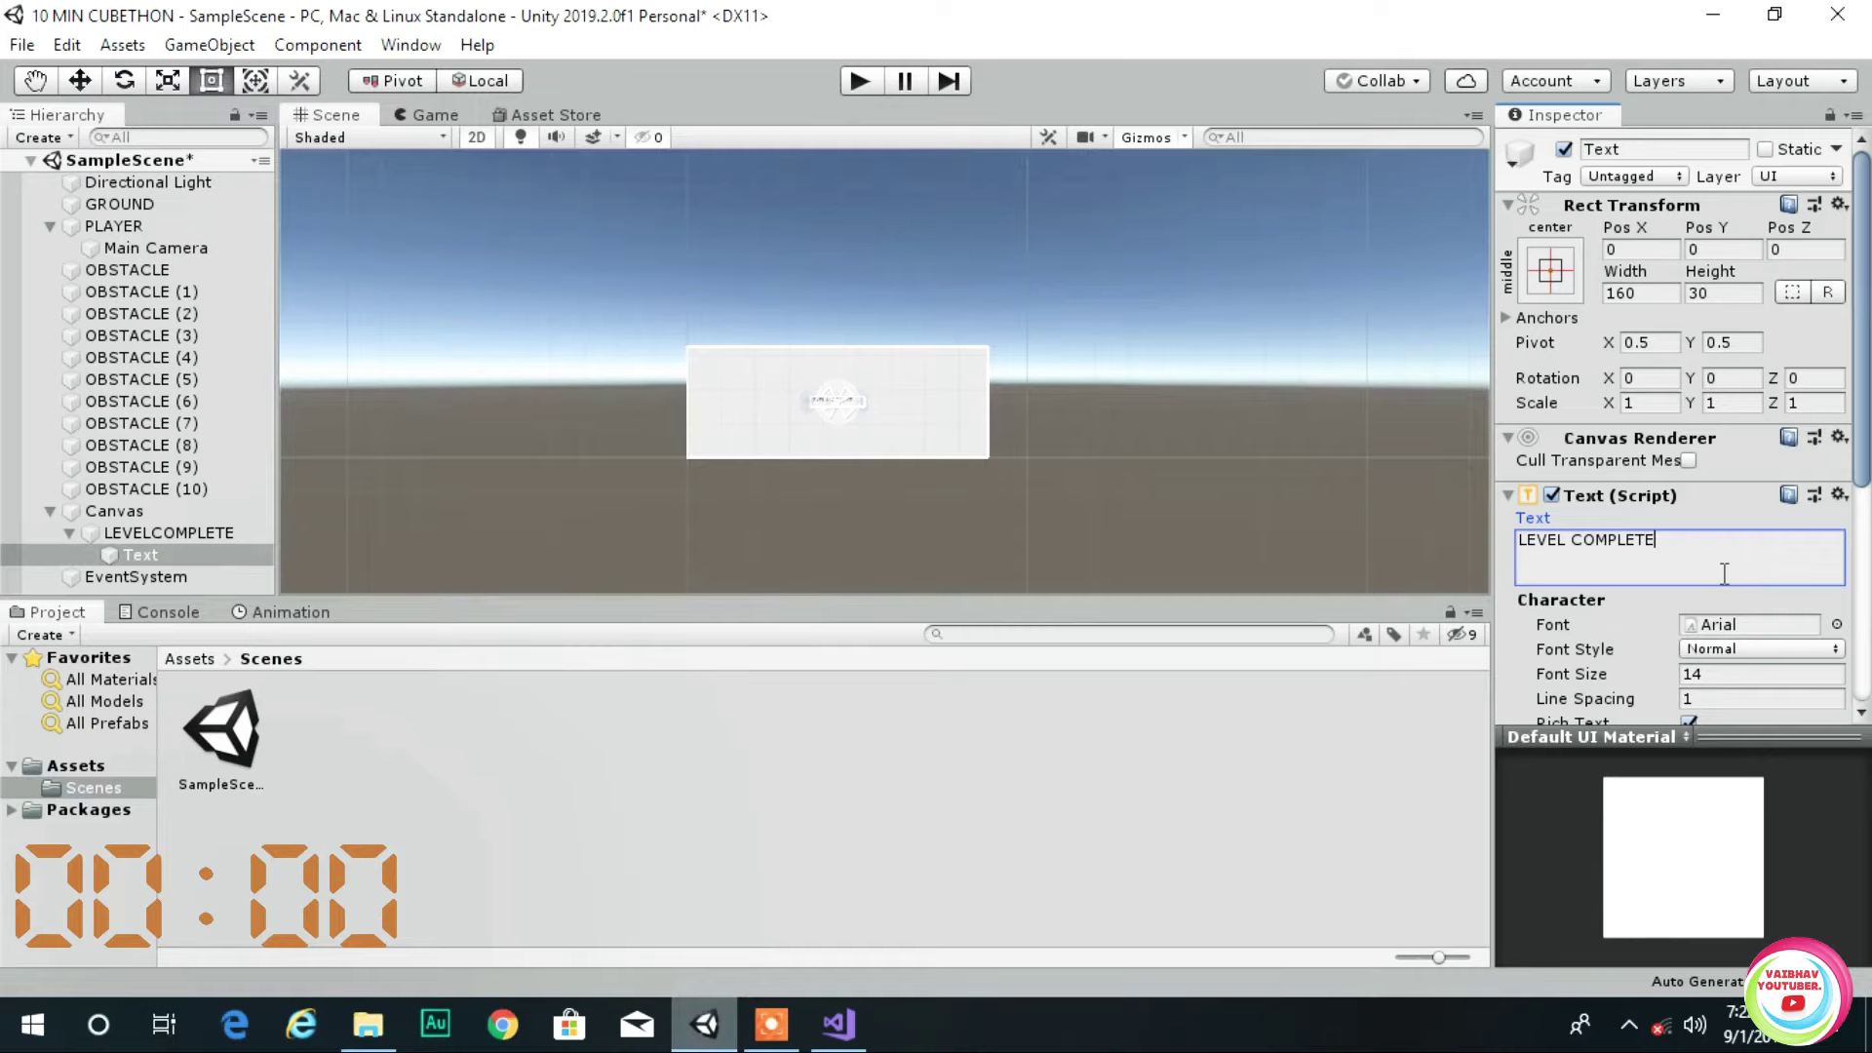
- Extend the text to LEVEL COMPLETE !! and format it bold, size 45, centred both horizontally and vertically
type("!!")
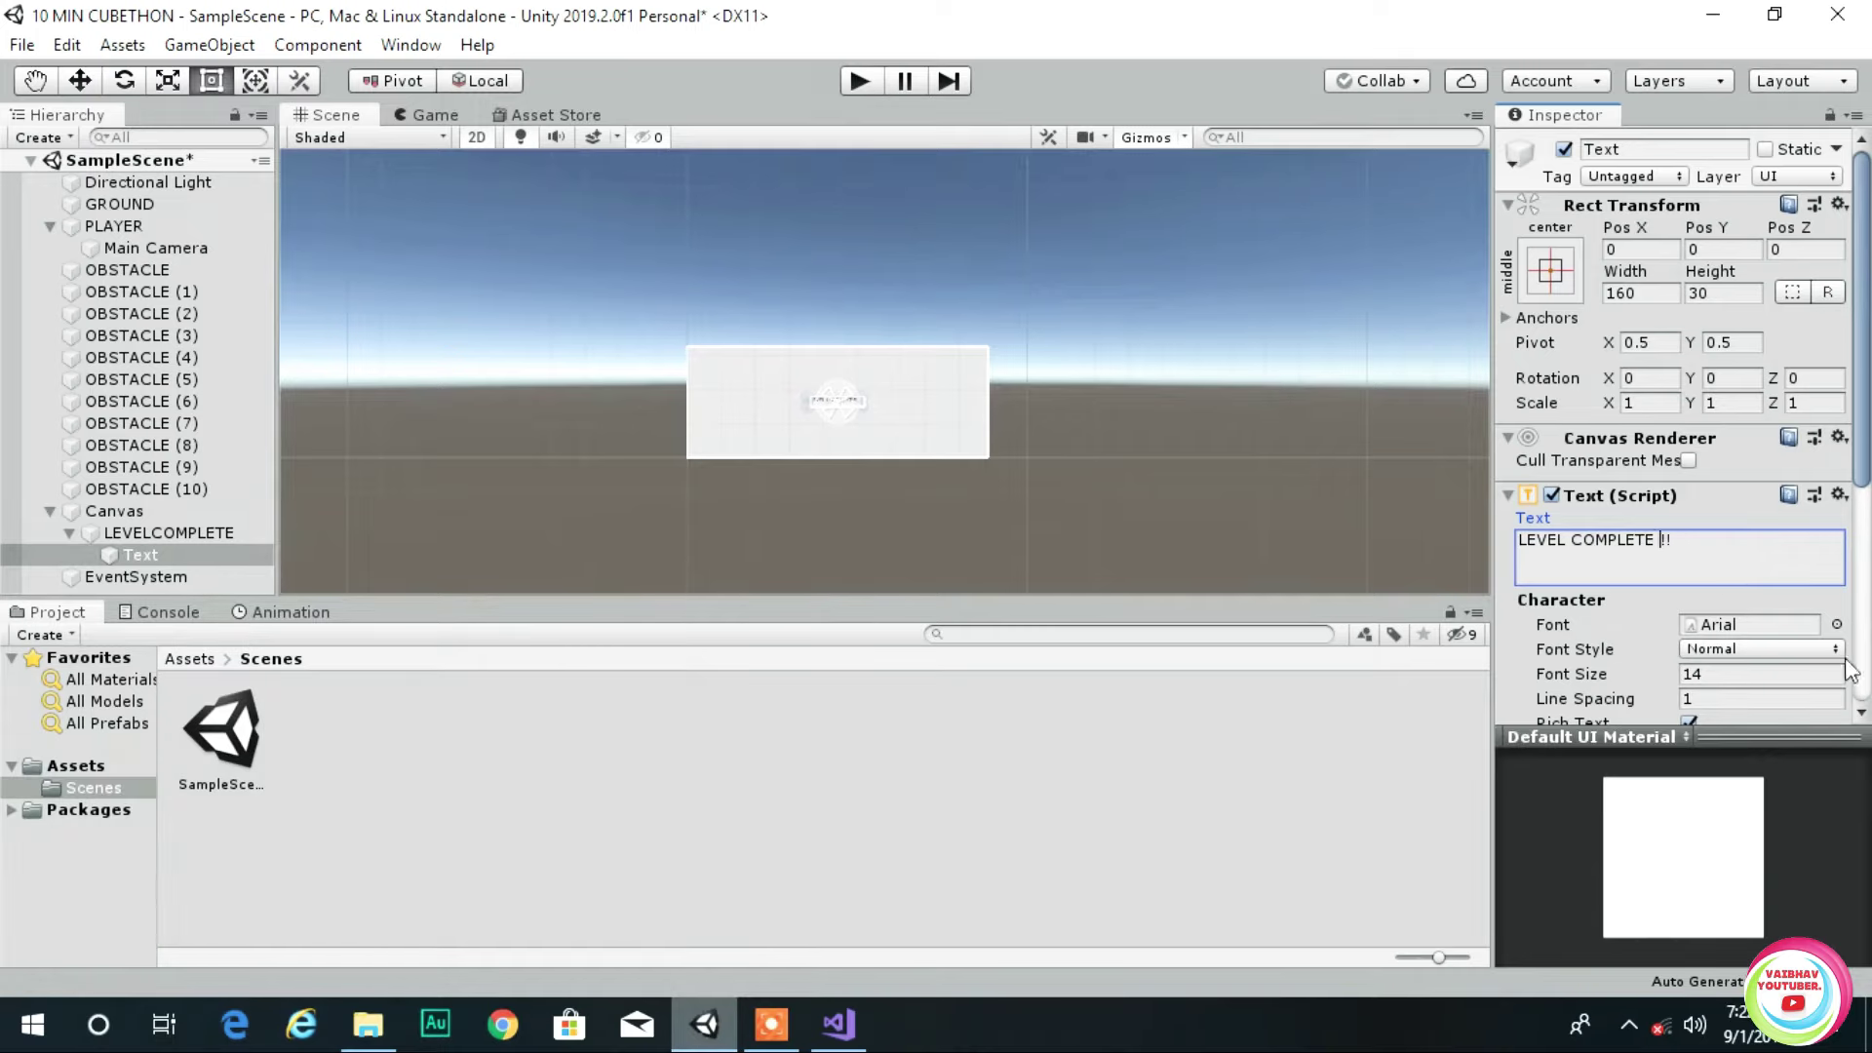
left_click(1790, 650)
left_click(1763, 706)
scroll(1724, 629, "down", 4)
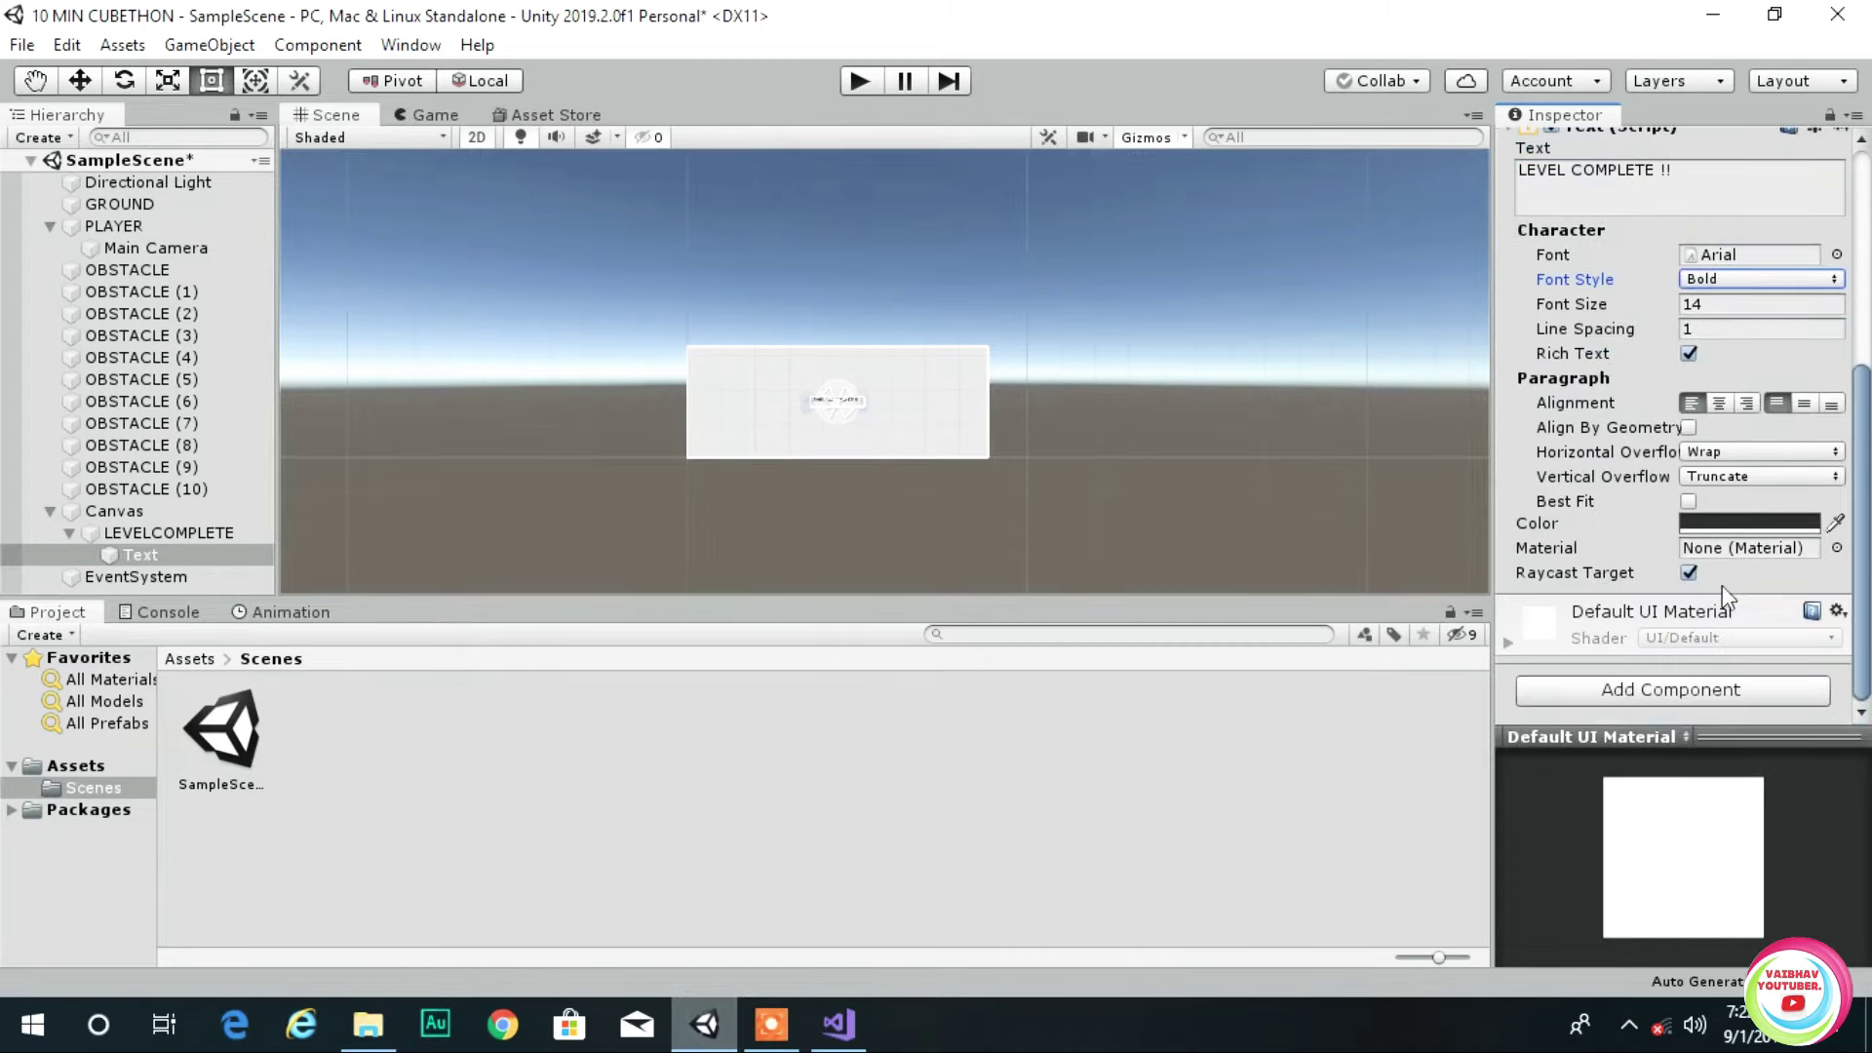
left_click(1707, 306)
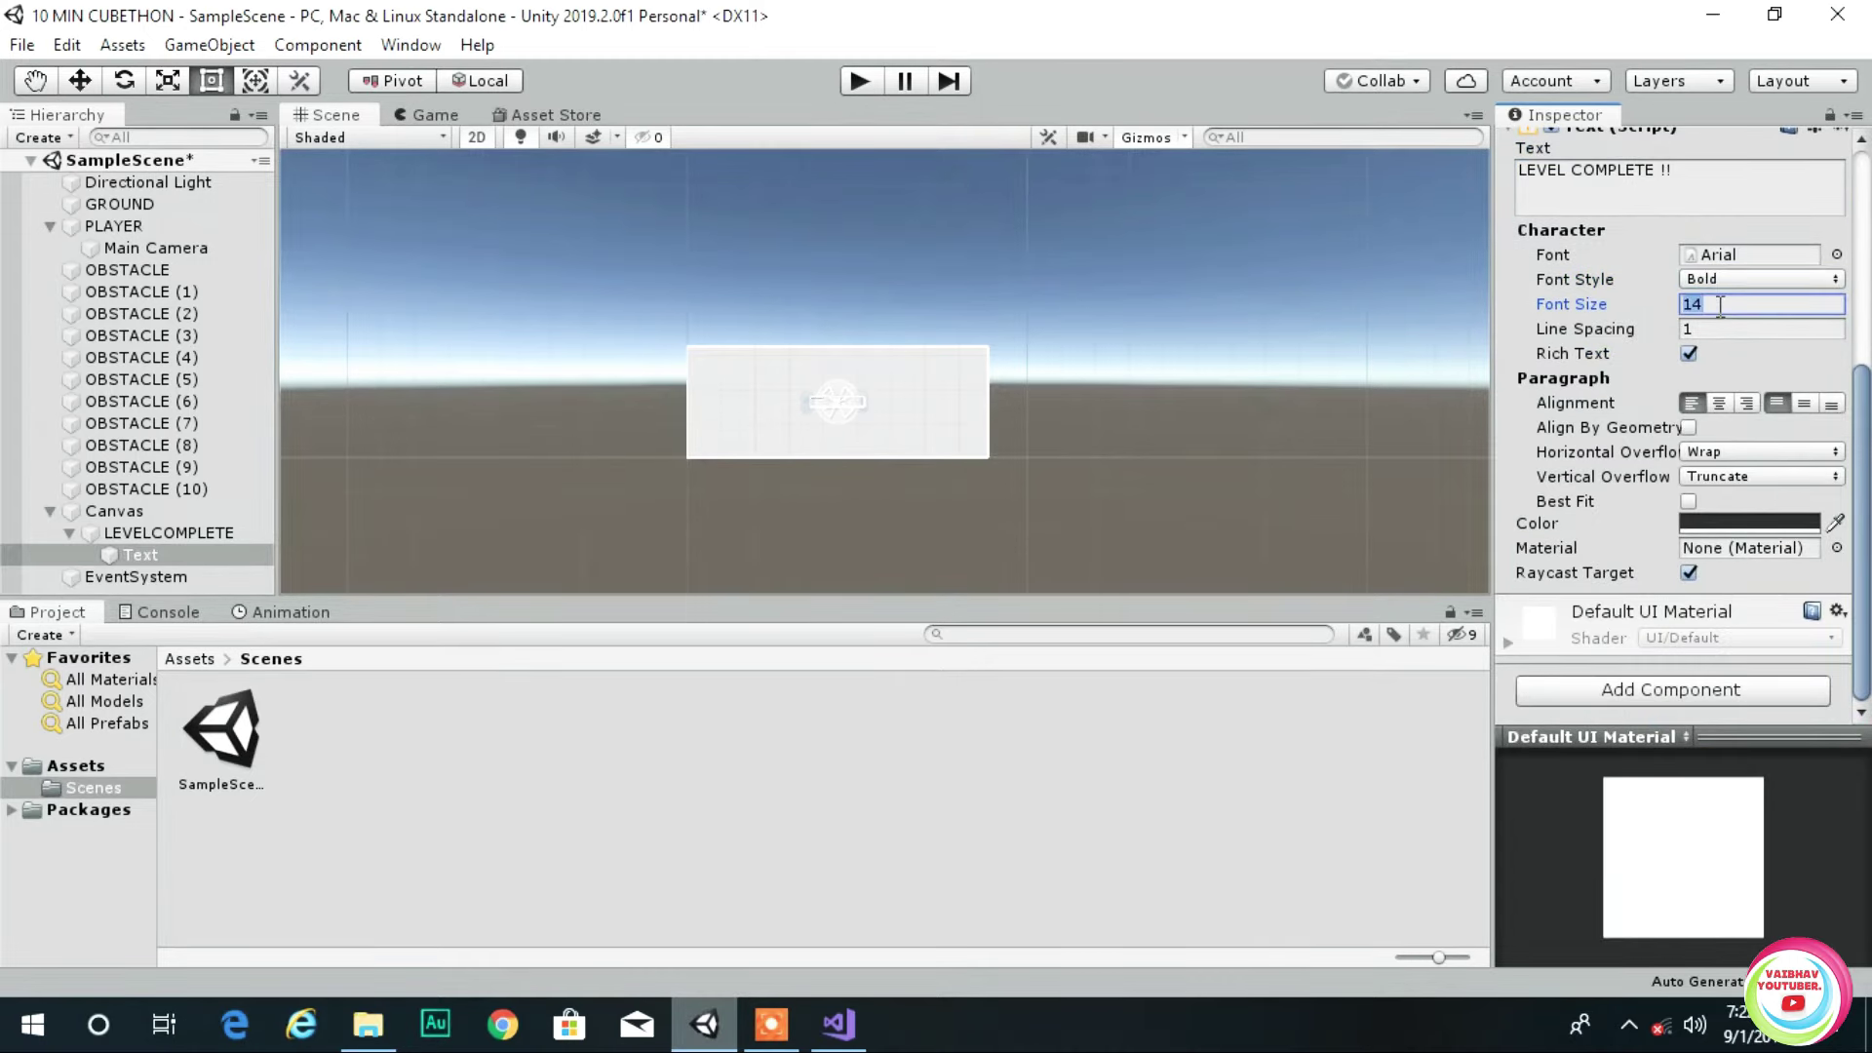
left_click(1719, 403)
left_click(1803, 403)
- Enlarge the text box about its centre until the whole LEVEL COMPLETE !! line fits, check the game view, and collapse the LEVELCOMPLETE panel's children
scroll(892, 458, "up", 2)
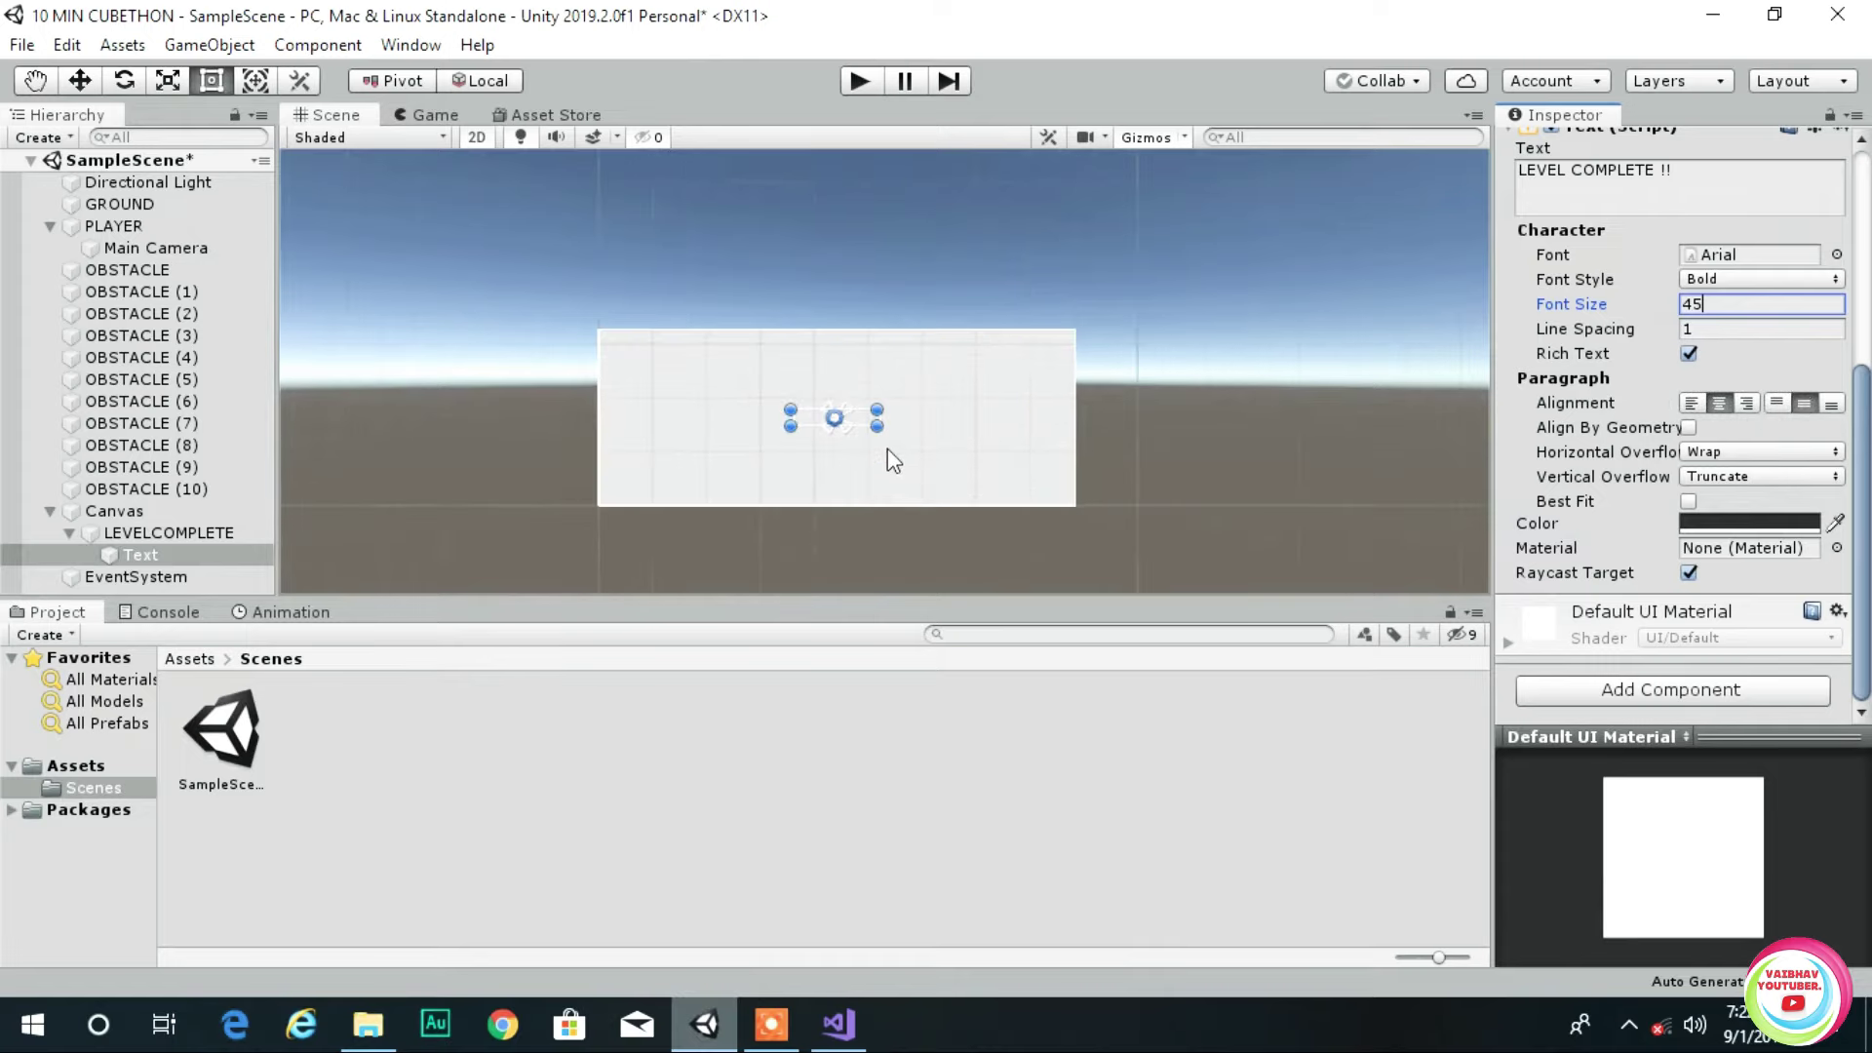
left_click_drag(876, 426, 959, 445, "alt")
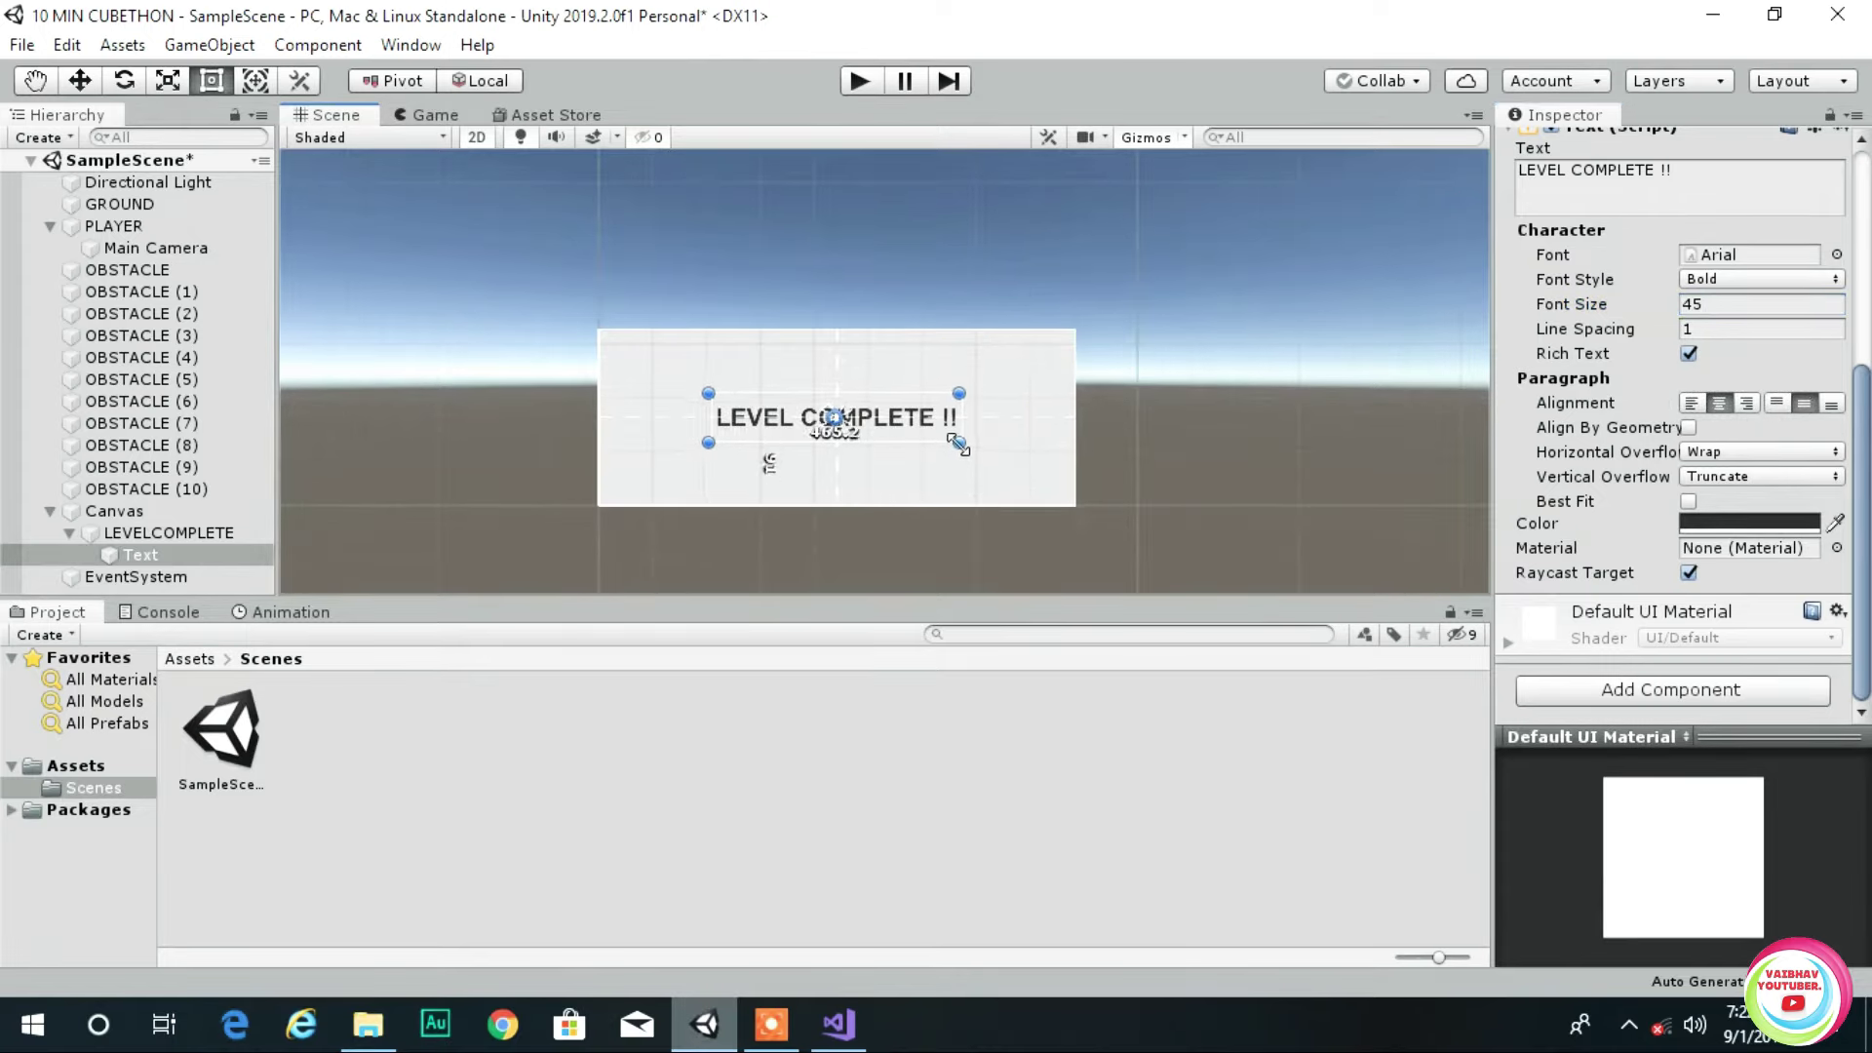
left_click(403, 118)
left_click(292, 118)
left_click(199, 532)
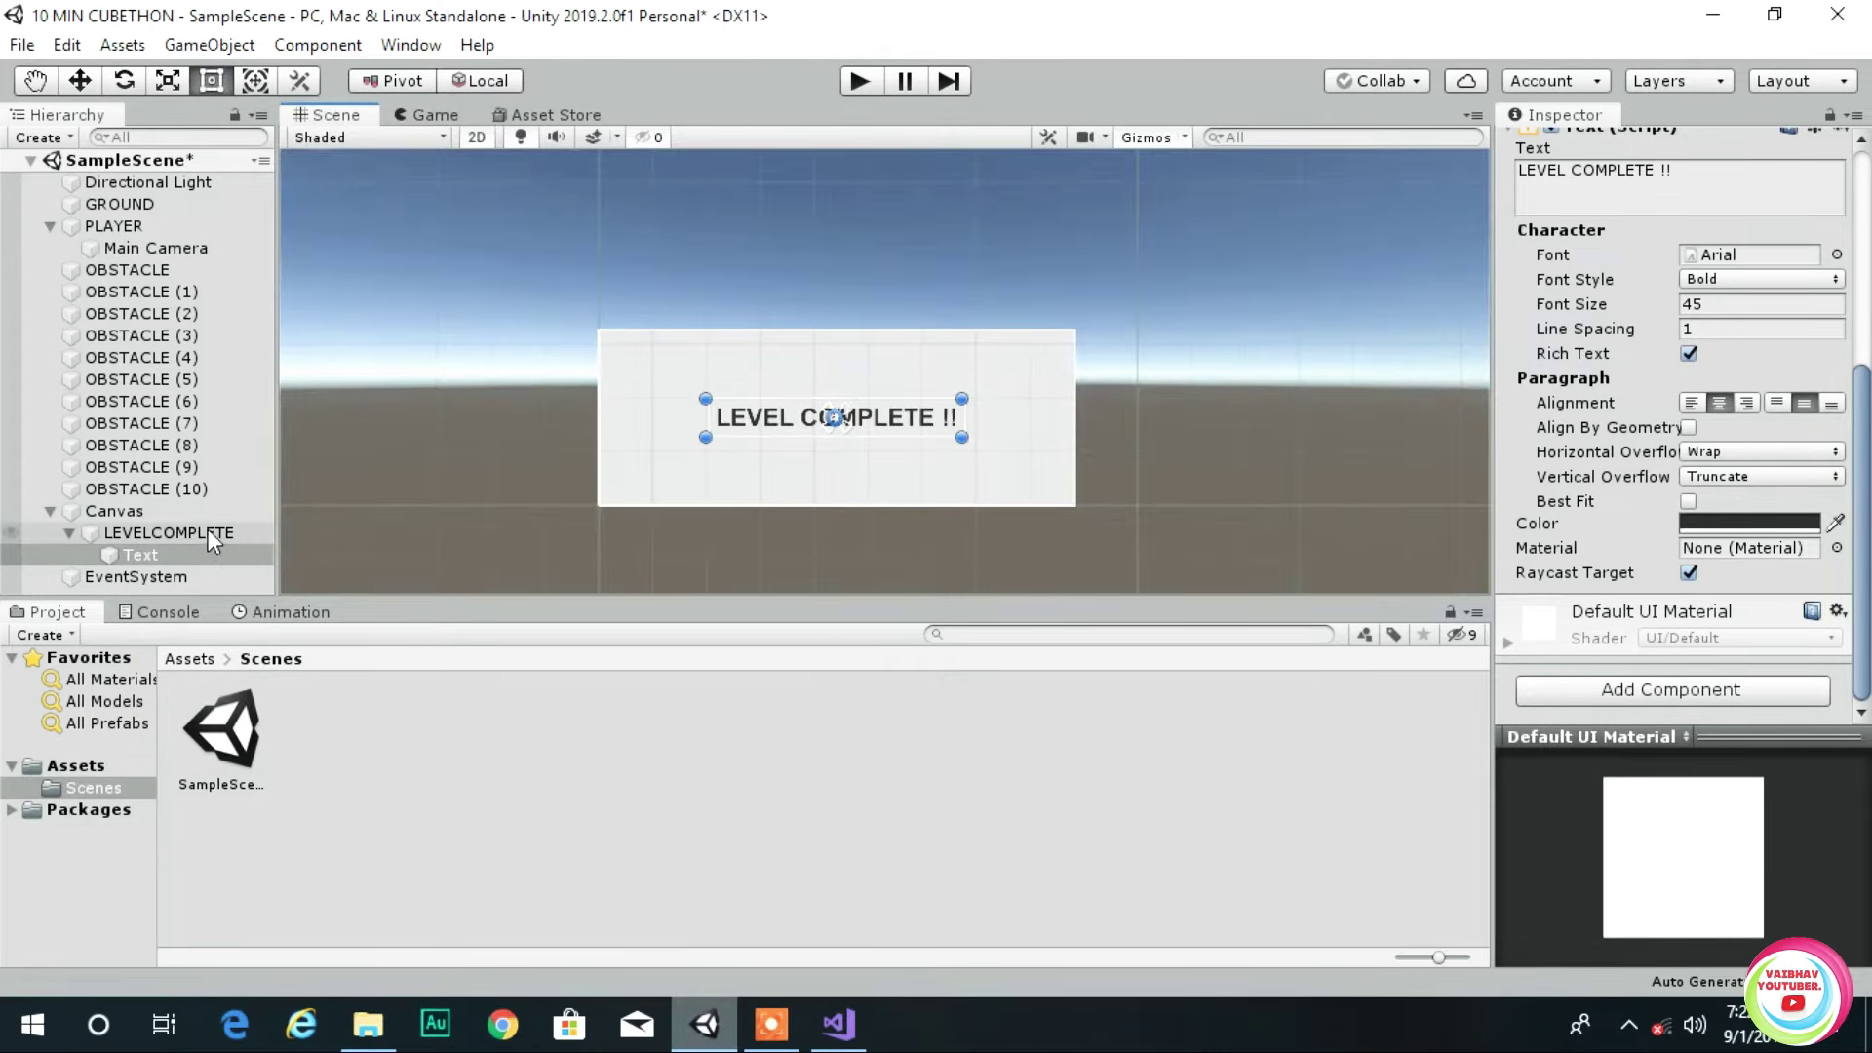
left_click(69, 533)
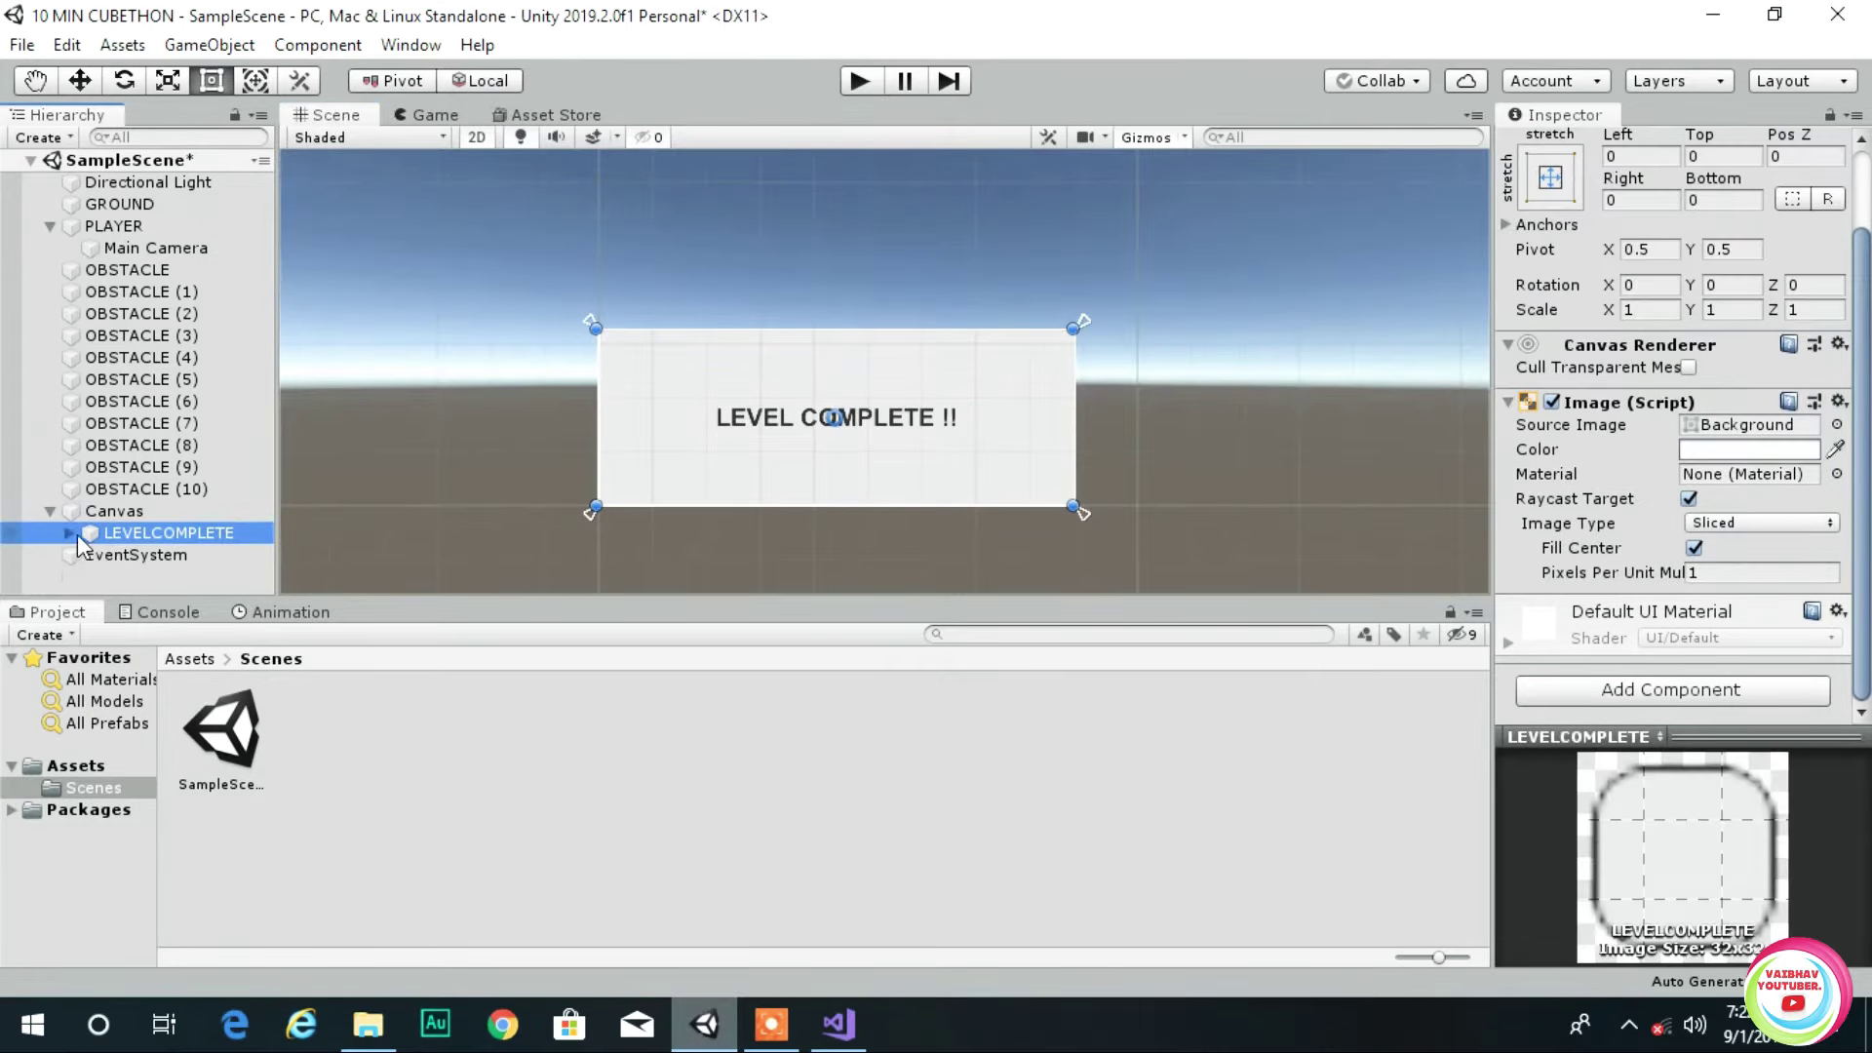
- Switch to Visual Studio and add an if block to OnCollisionEnter, after the "Obs" block, testing whether the collider's tag equals "level"
left_click(839, 1024)
key("Return")
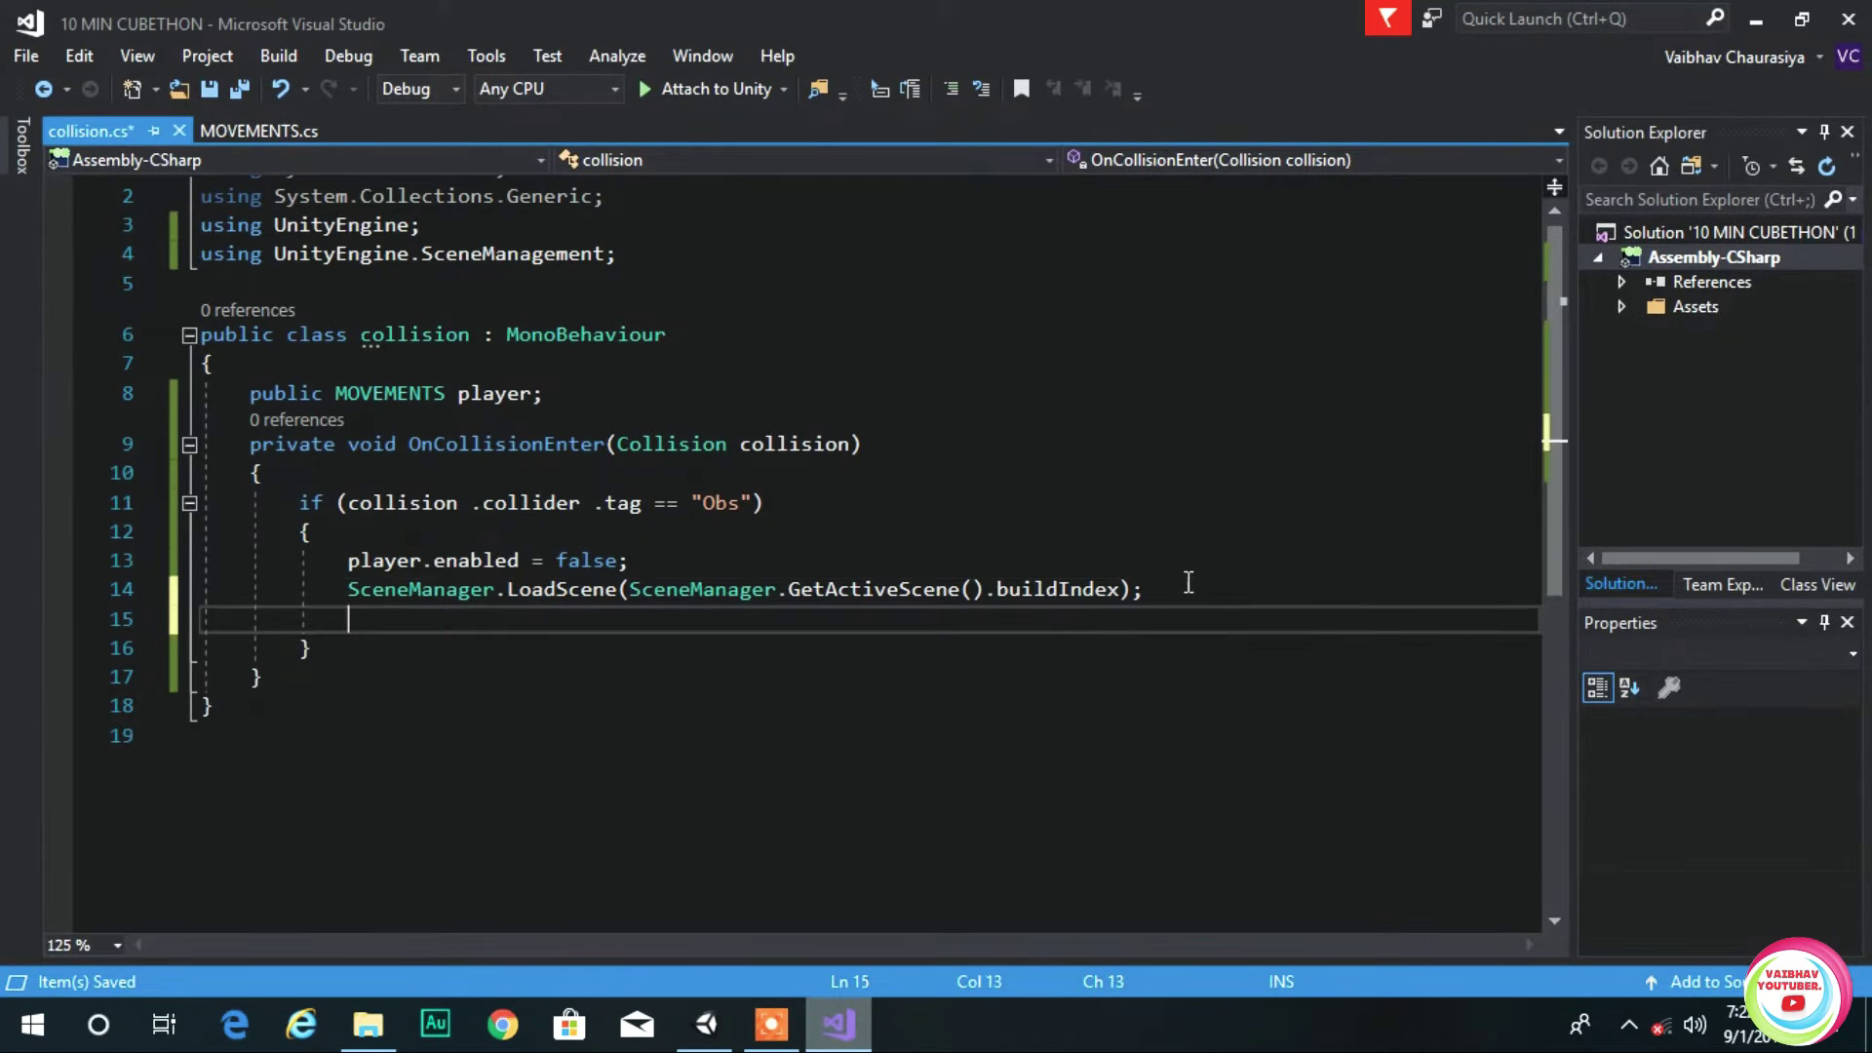
left_click(351, 641)
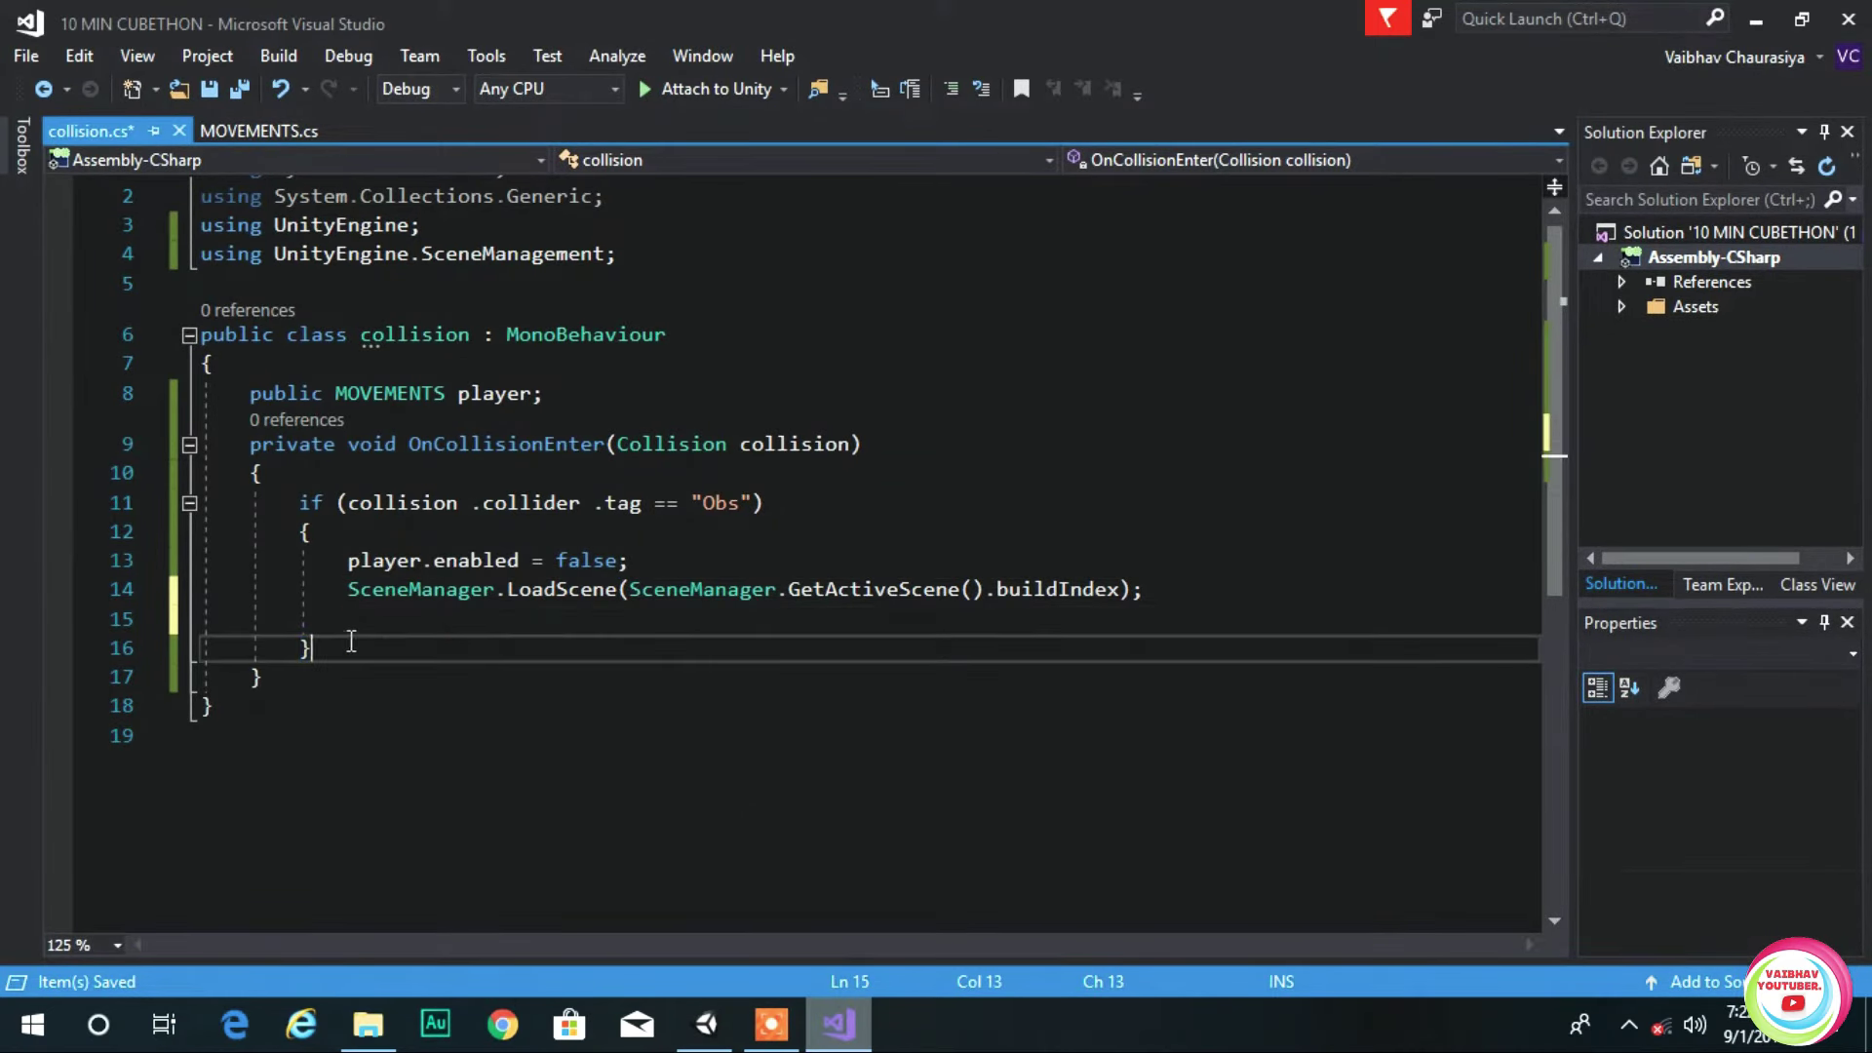
key("Return")
type("if ")
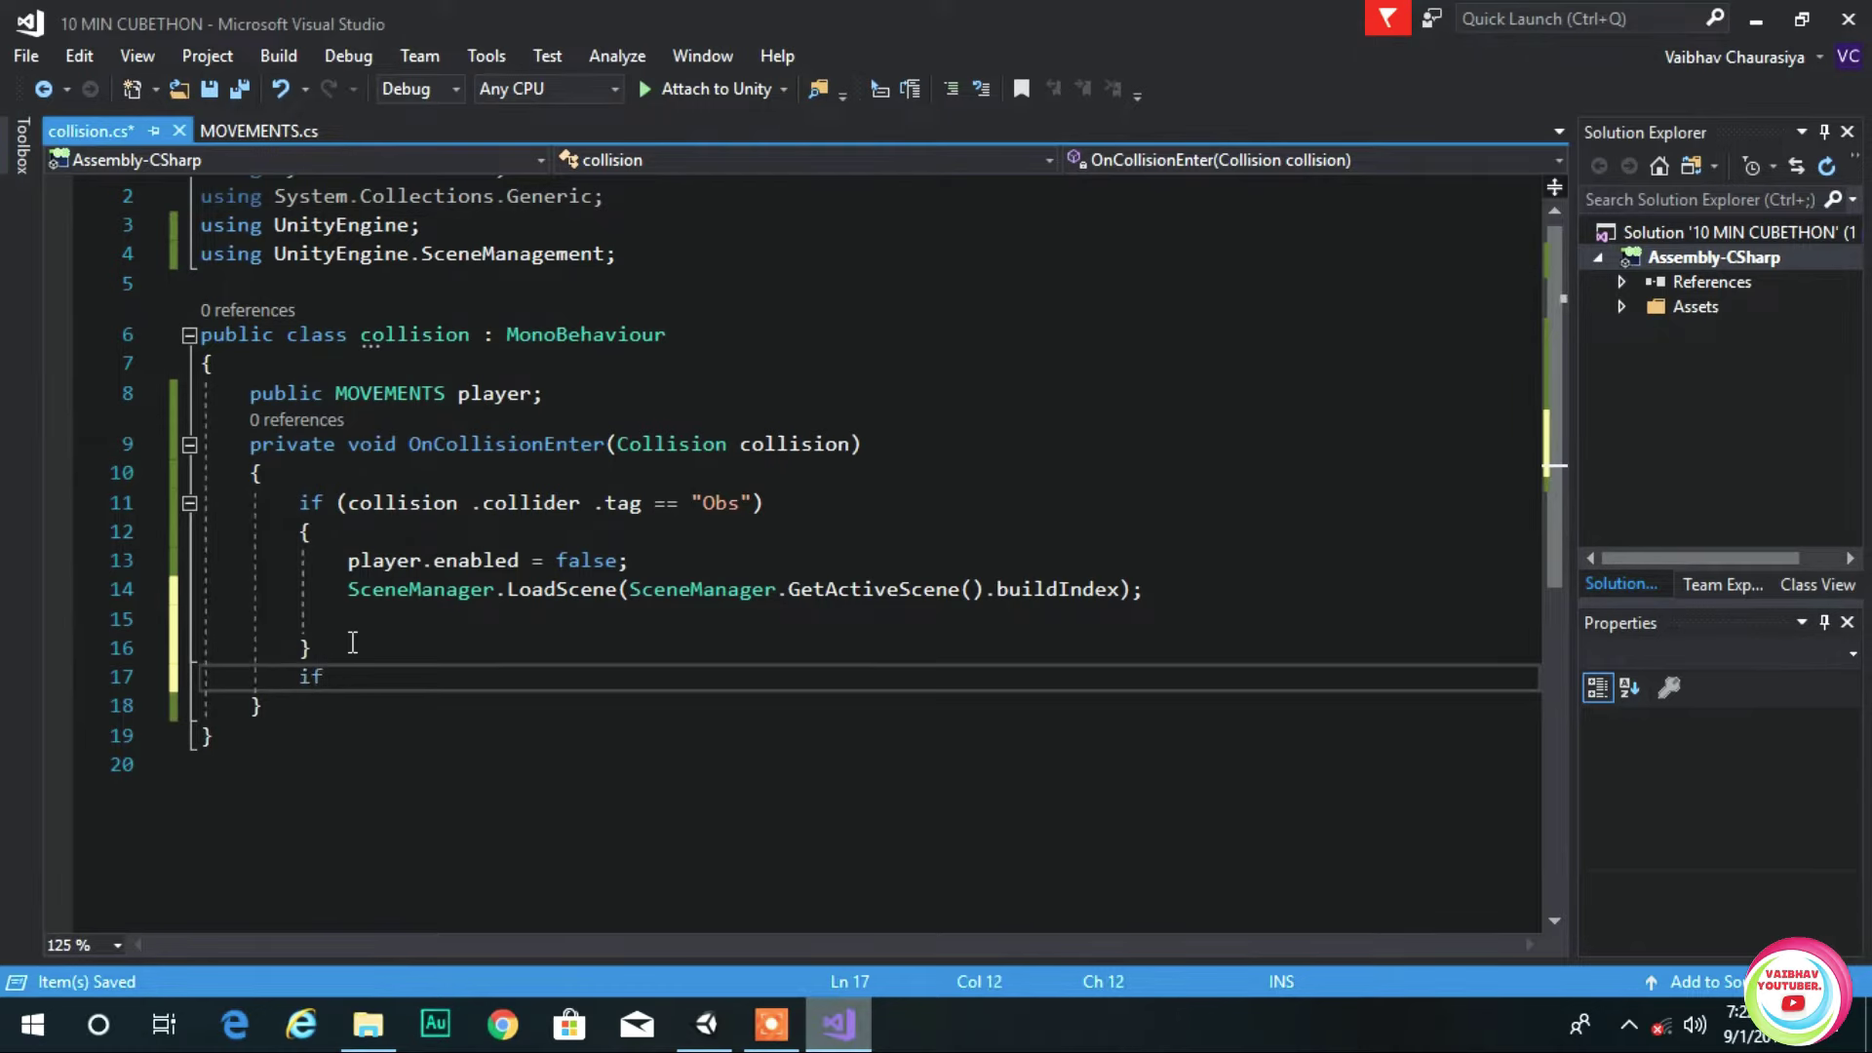
type("(COLL")
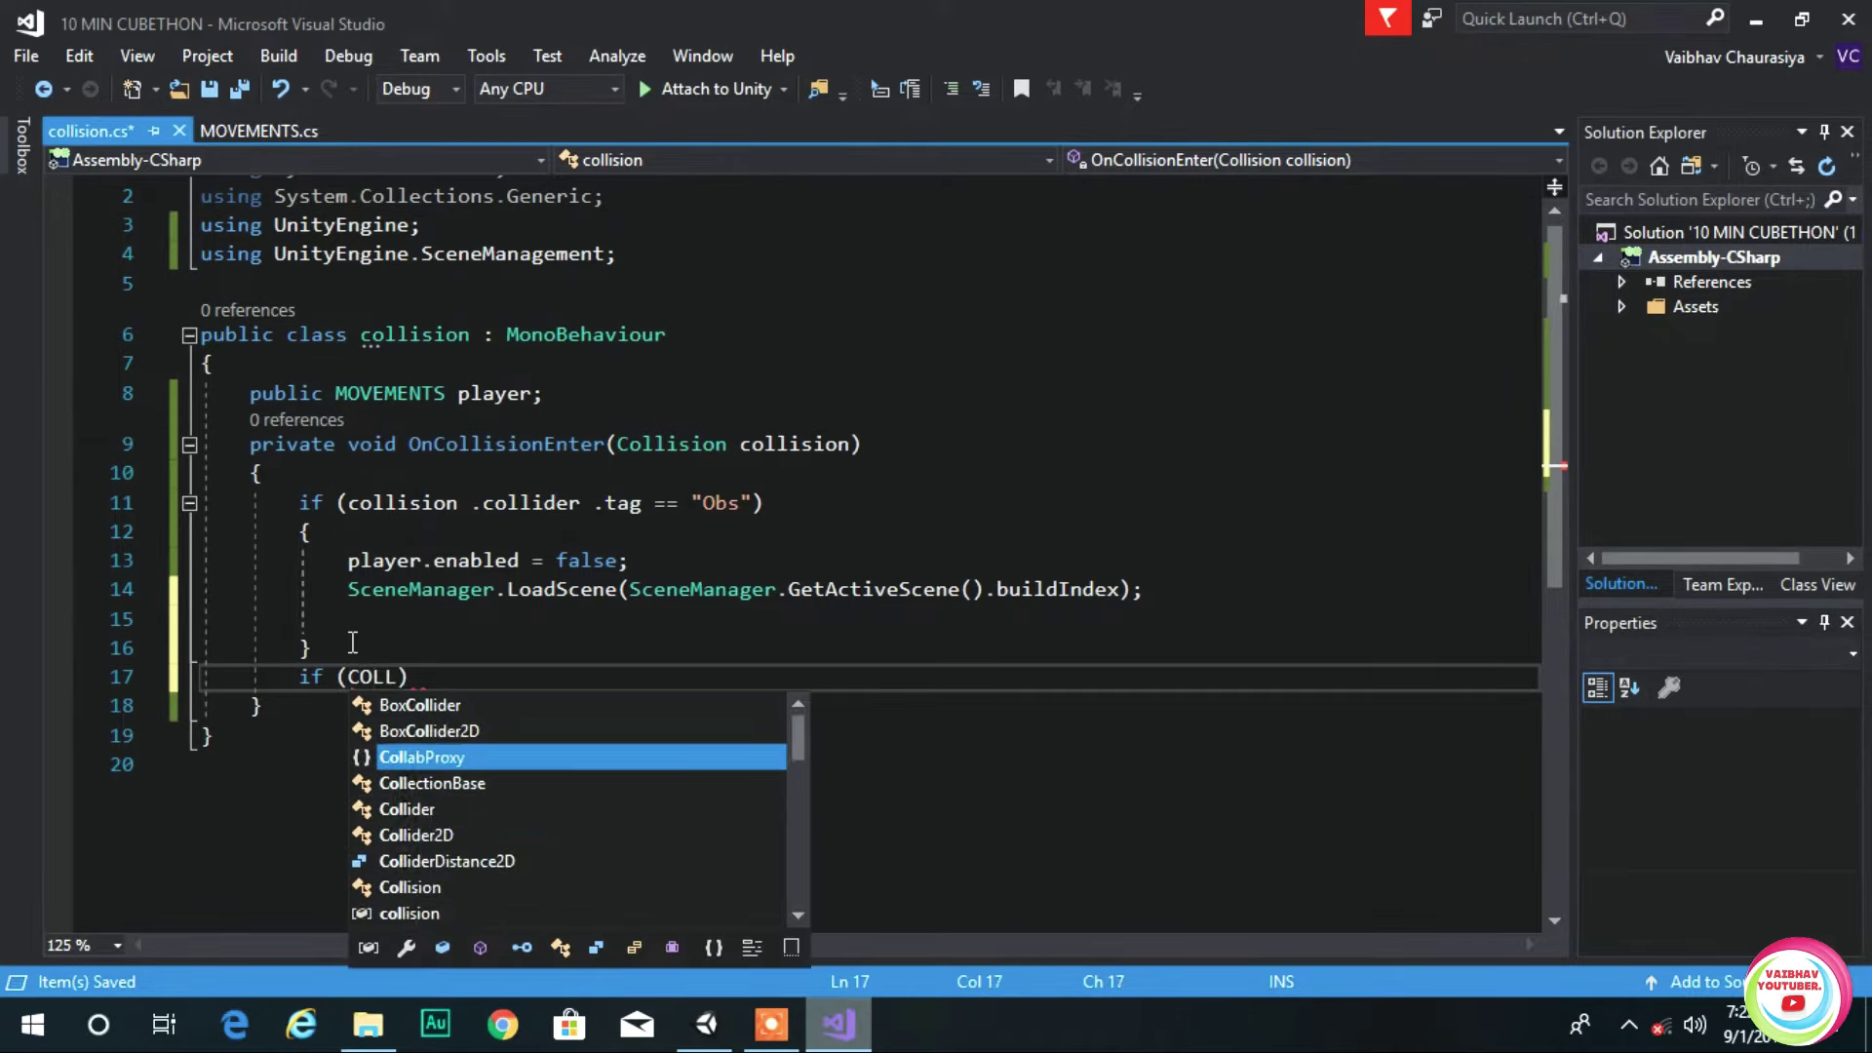
key("BackSpace")
key("BackSpace")
key("BackSpace")
key("BackSpace")
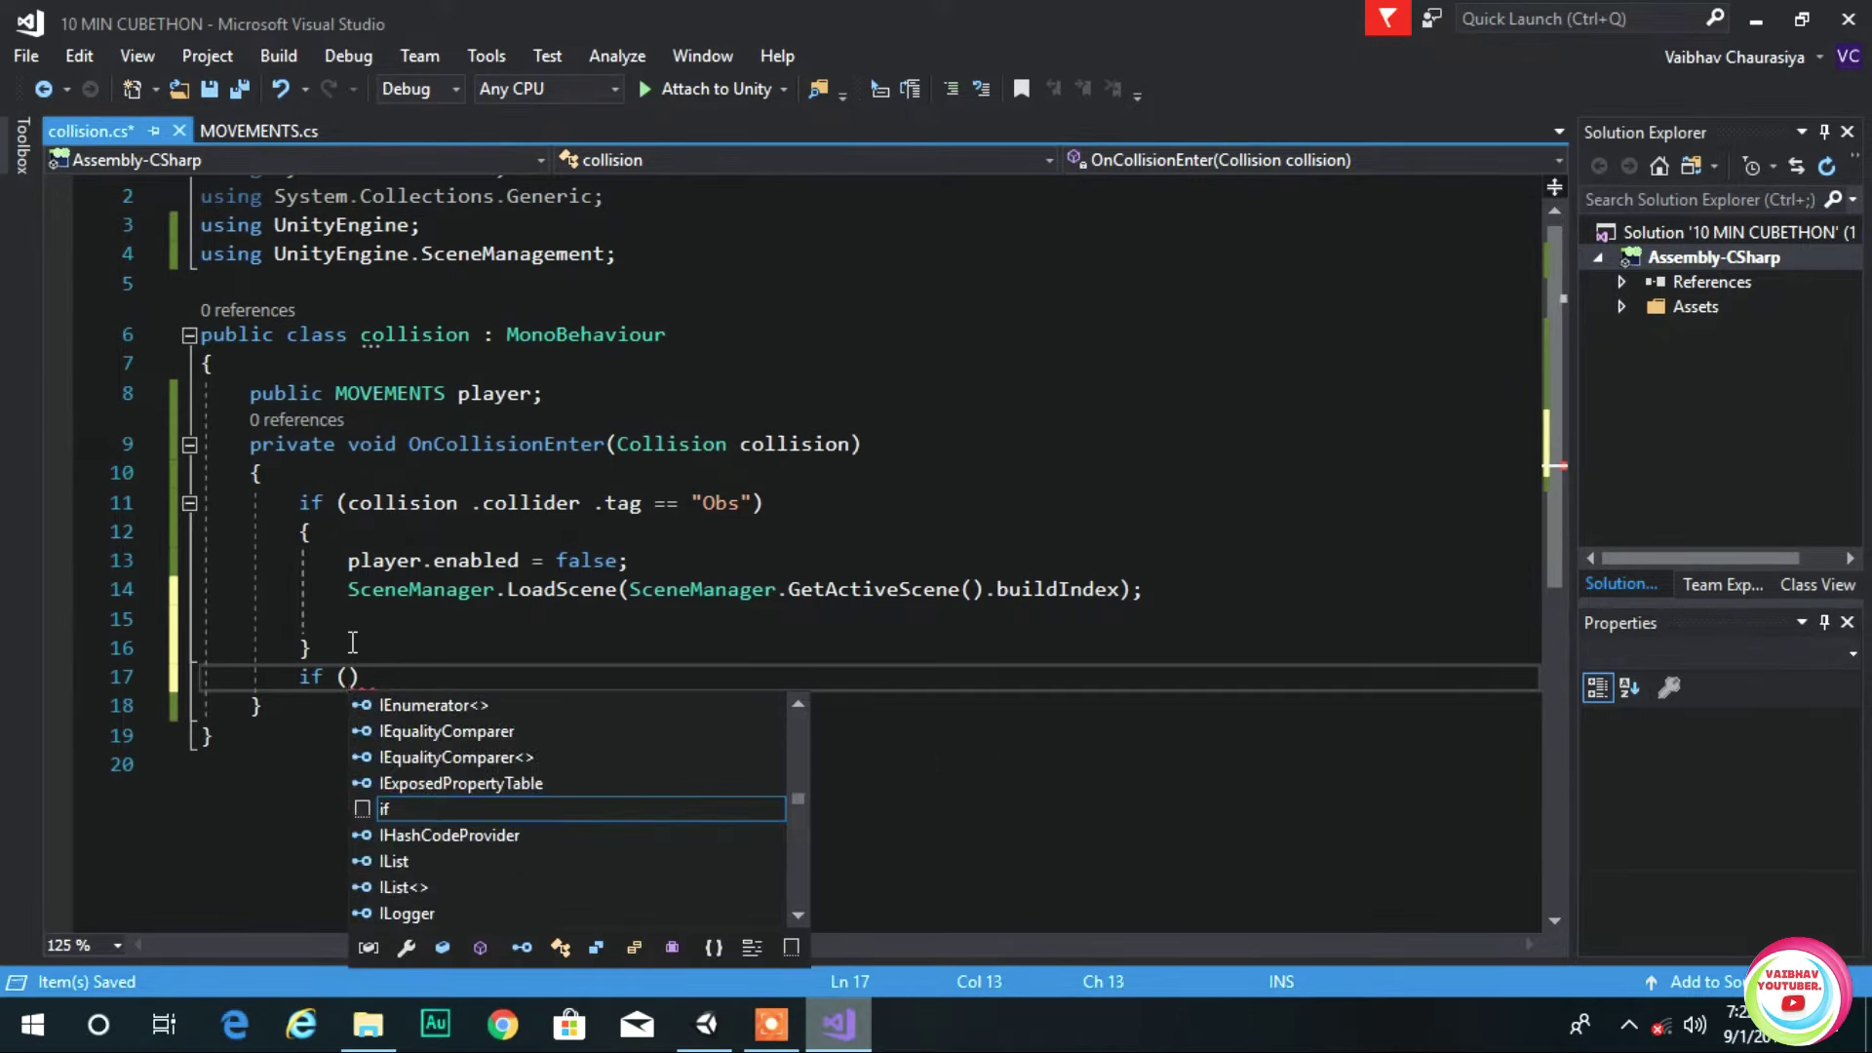
type("collision ")
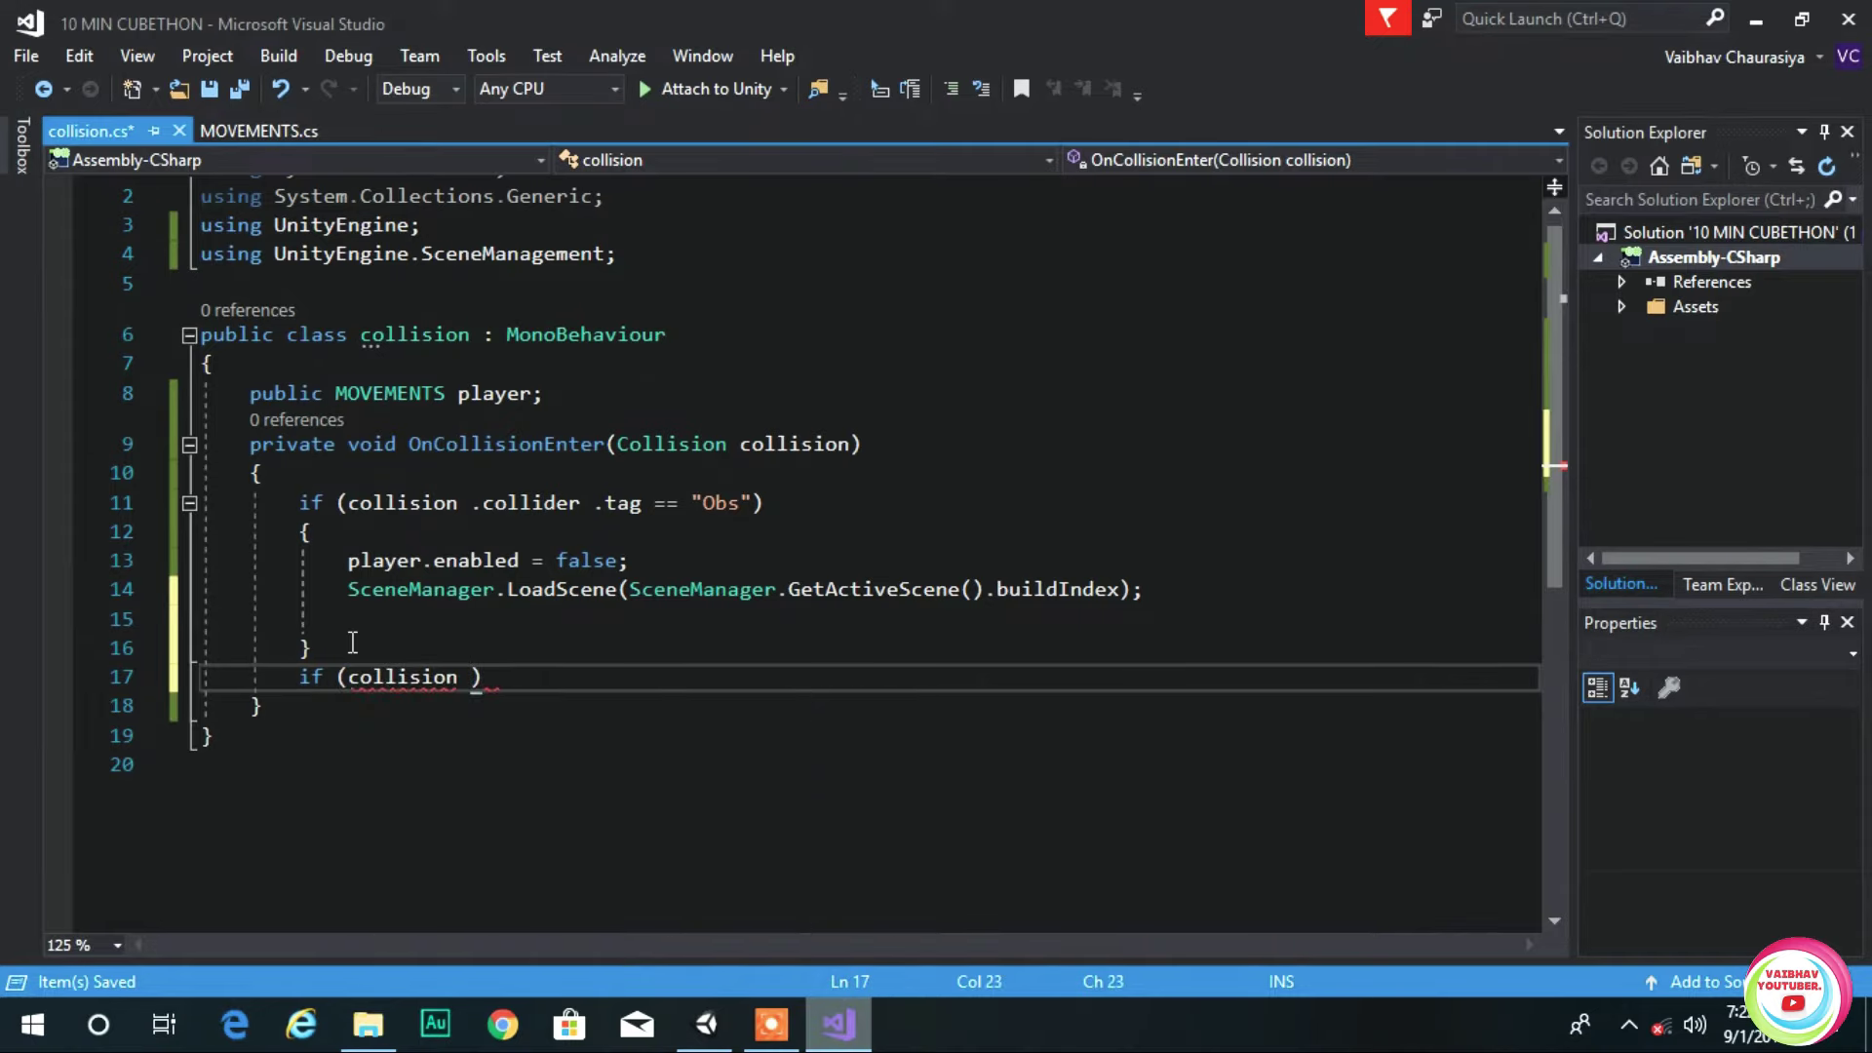
type(".collider ")
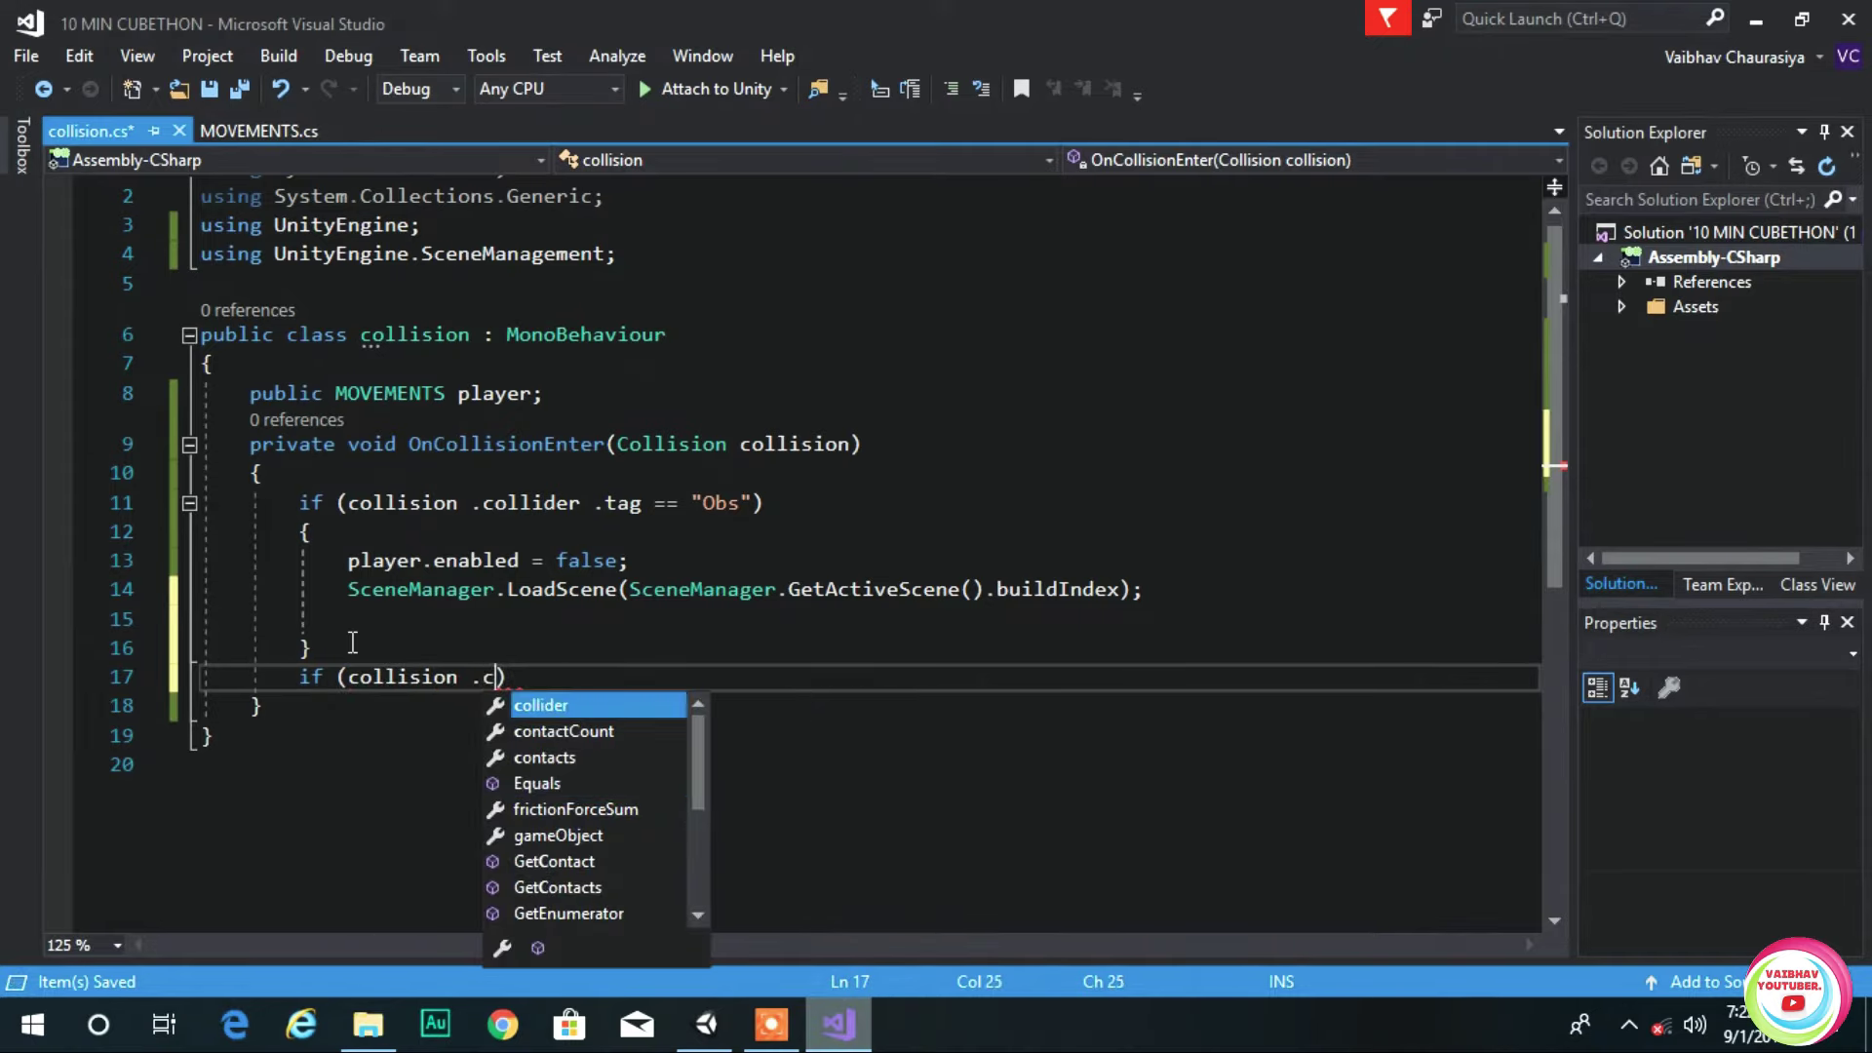
type(".tag =")
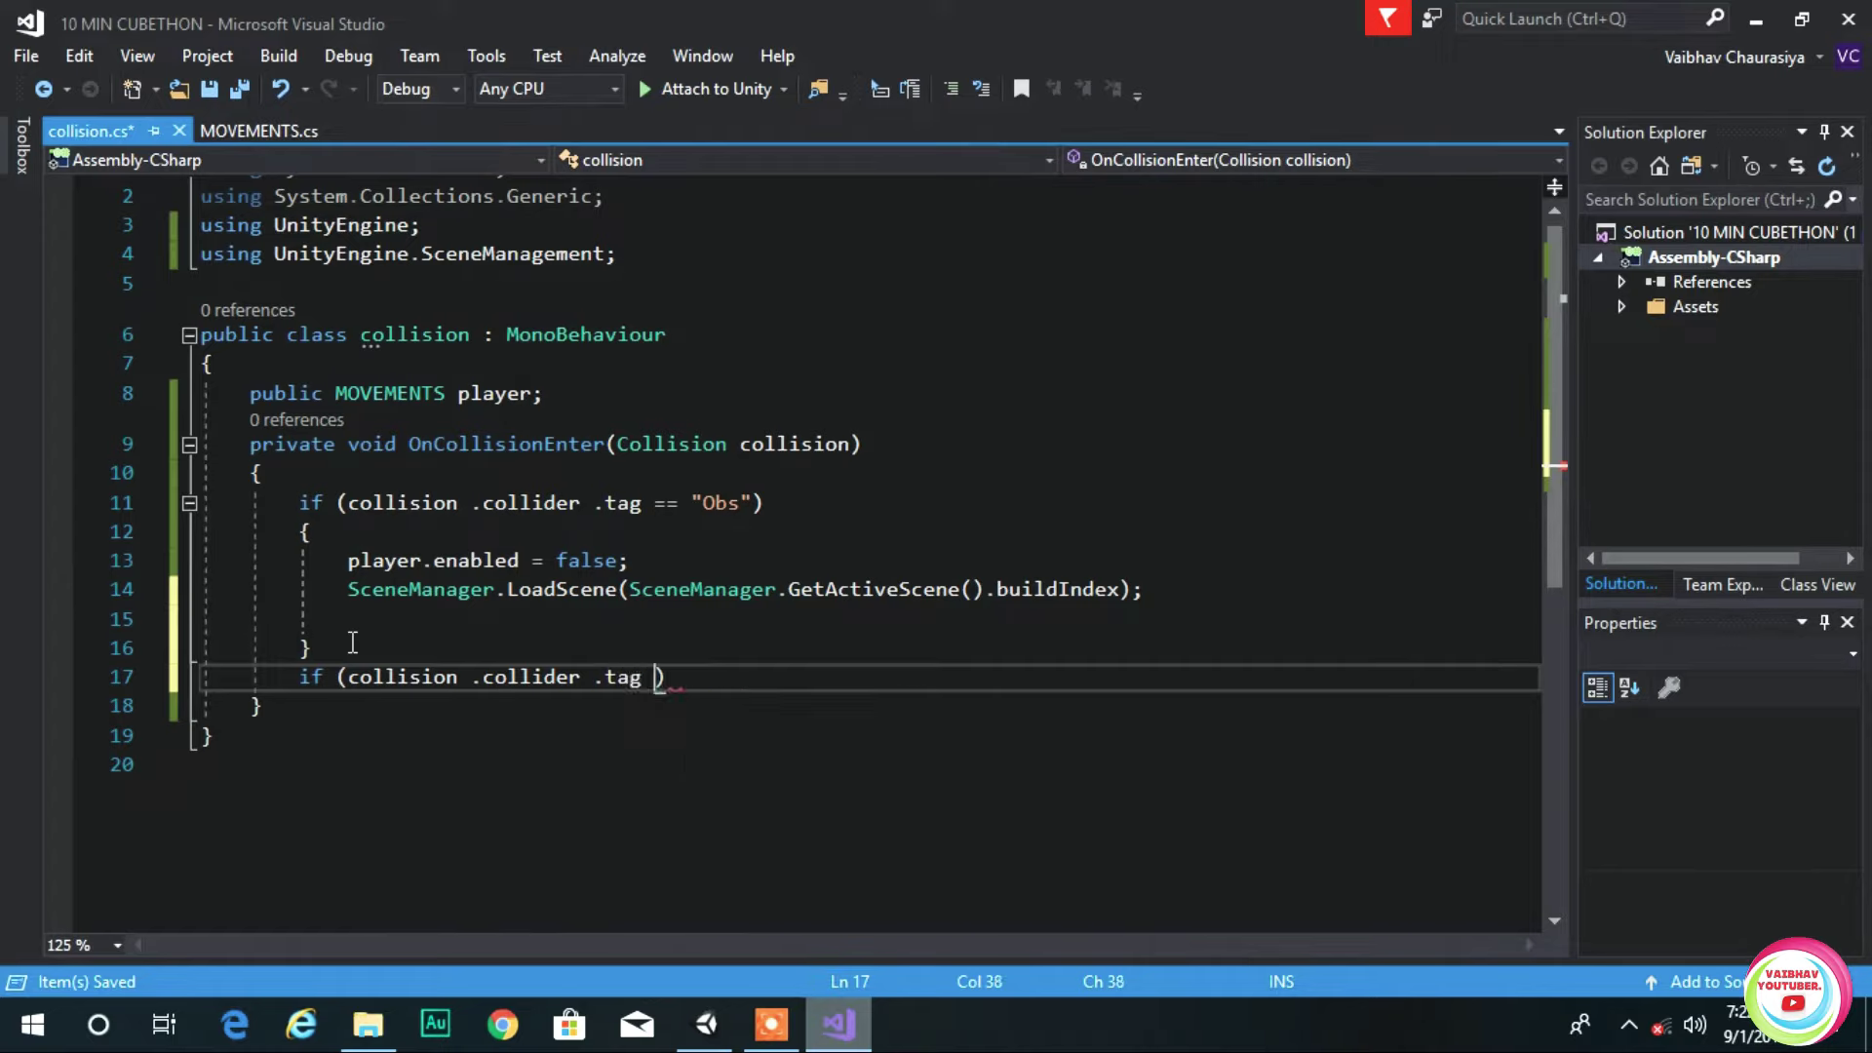
type("= \"level\")")
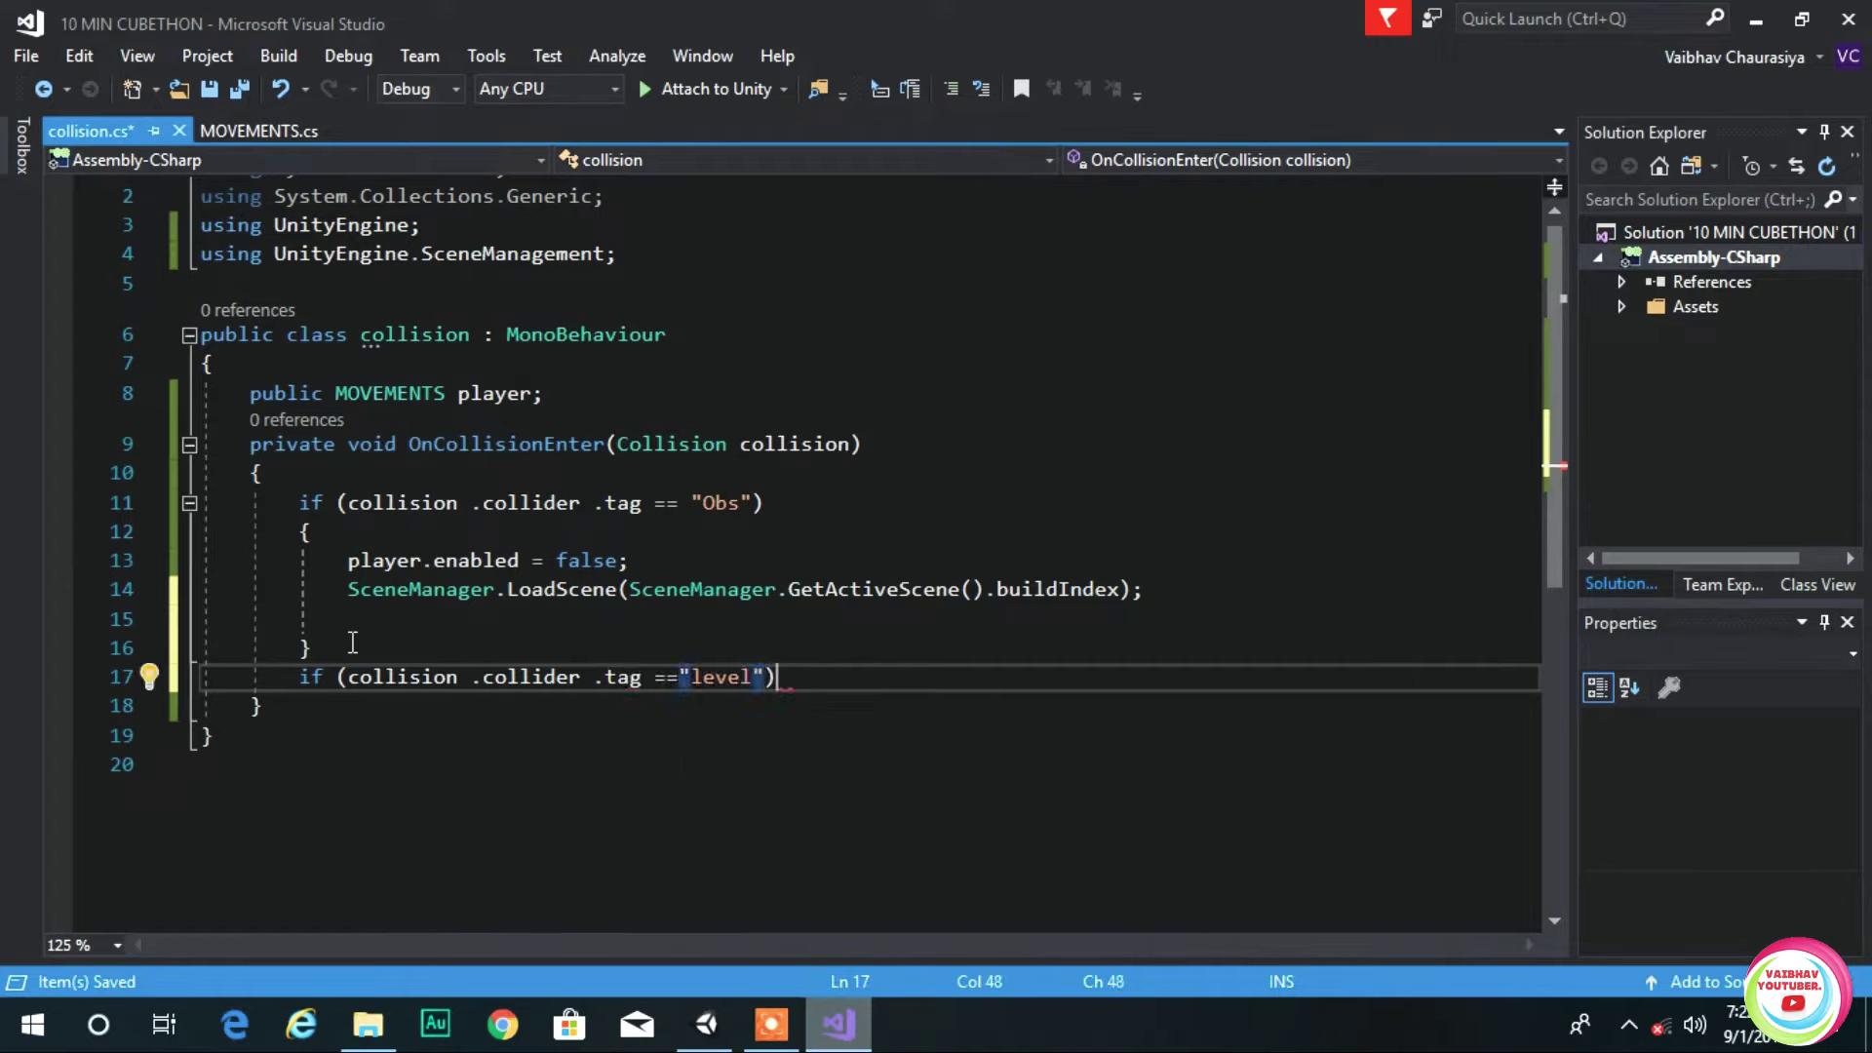
key("Return")
type("{")
key("Return")
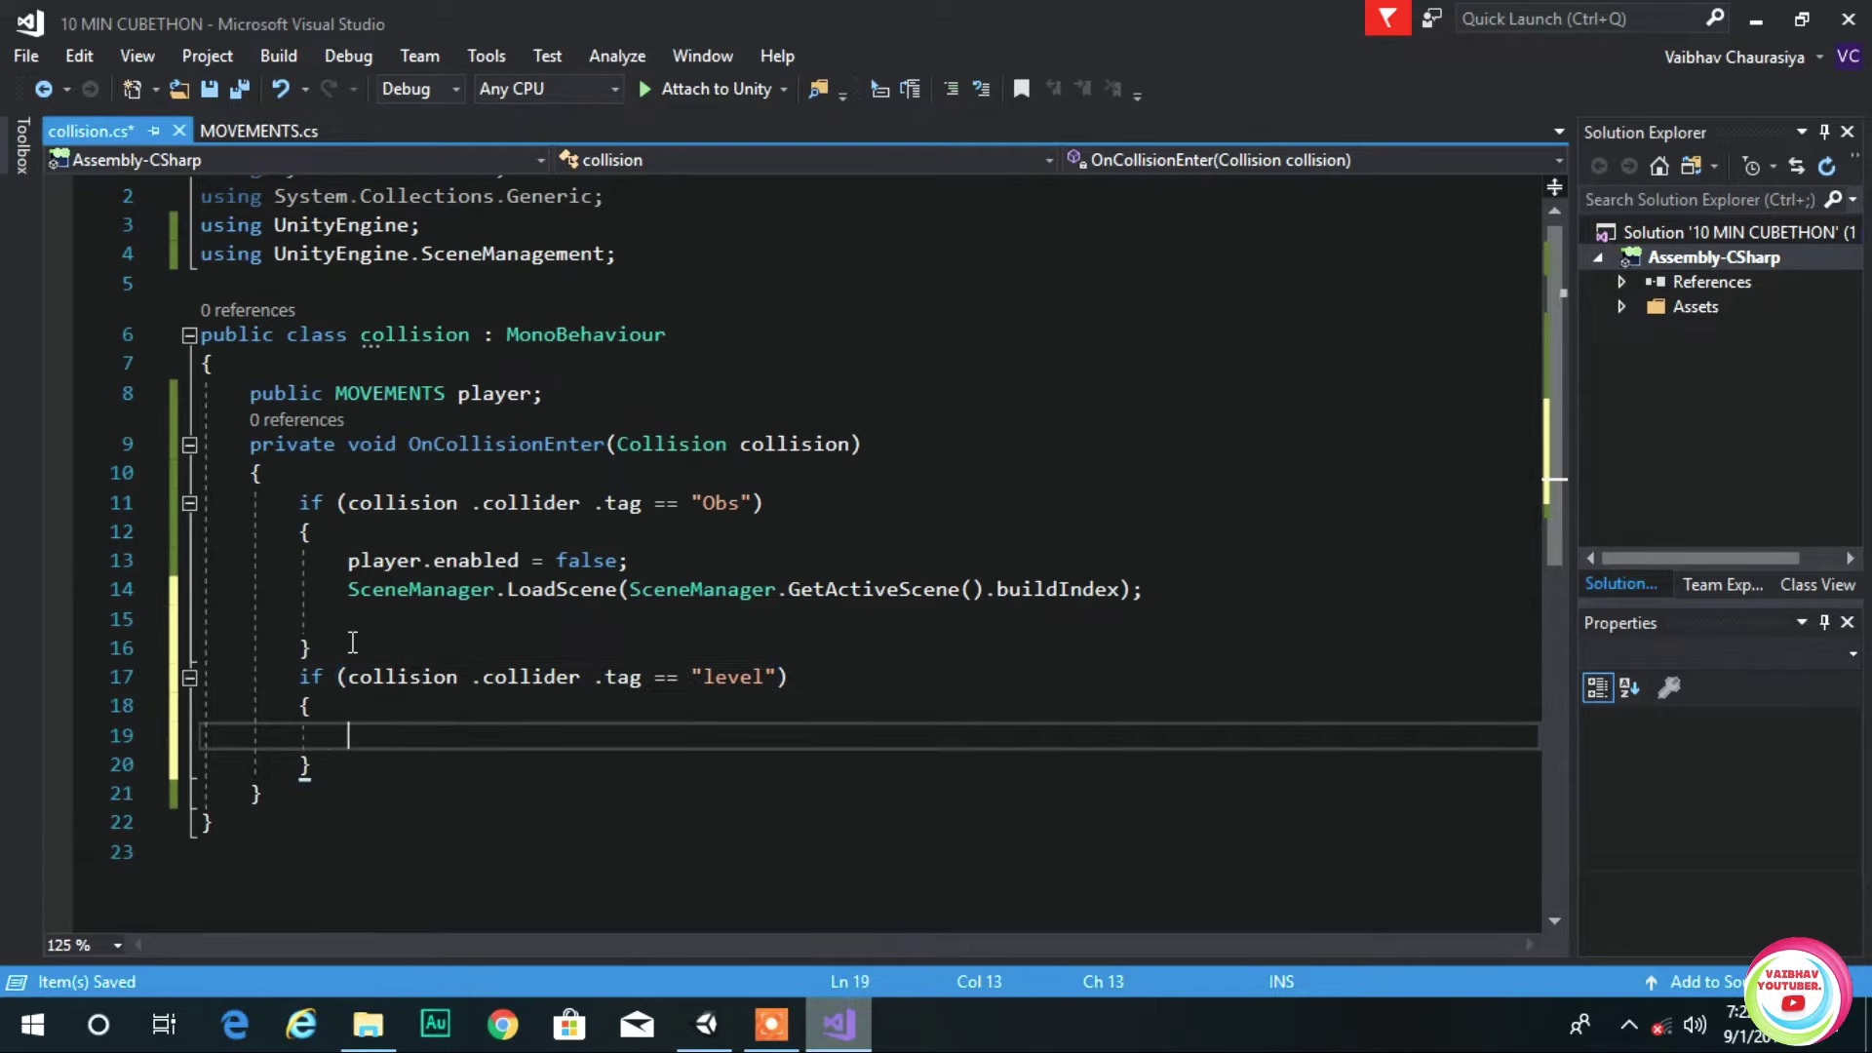
type("leve")
key("BackSpace")
key("BackSpace")
key("BackSpace")
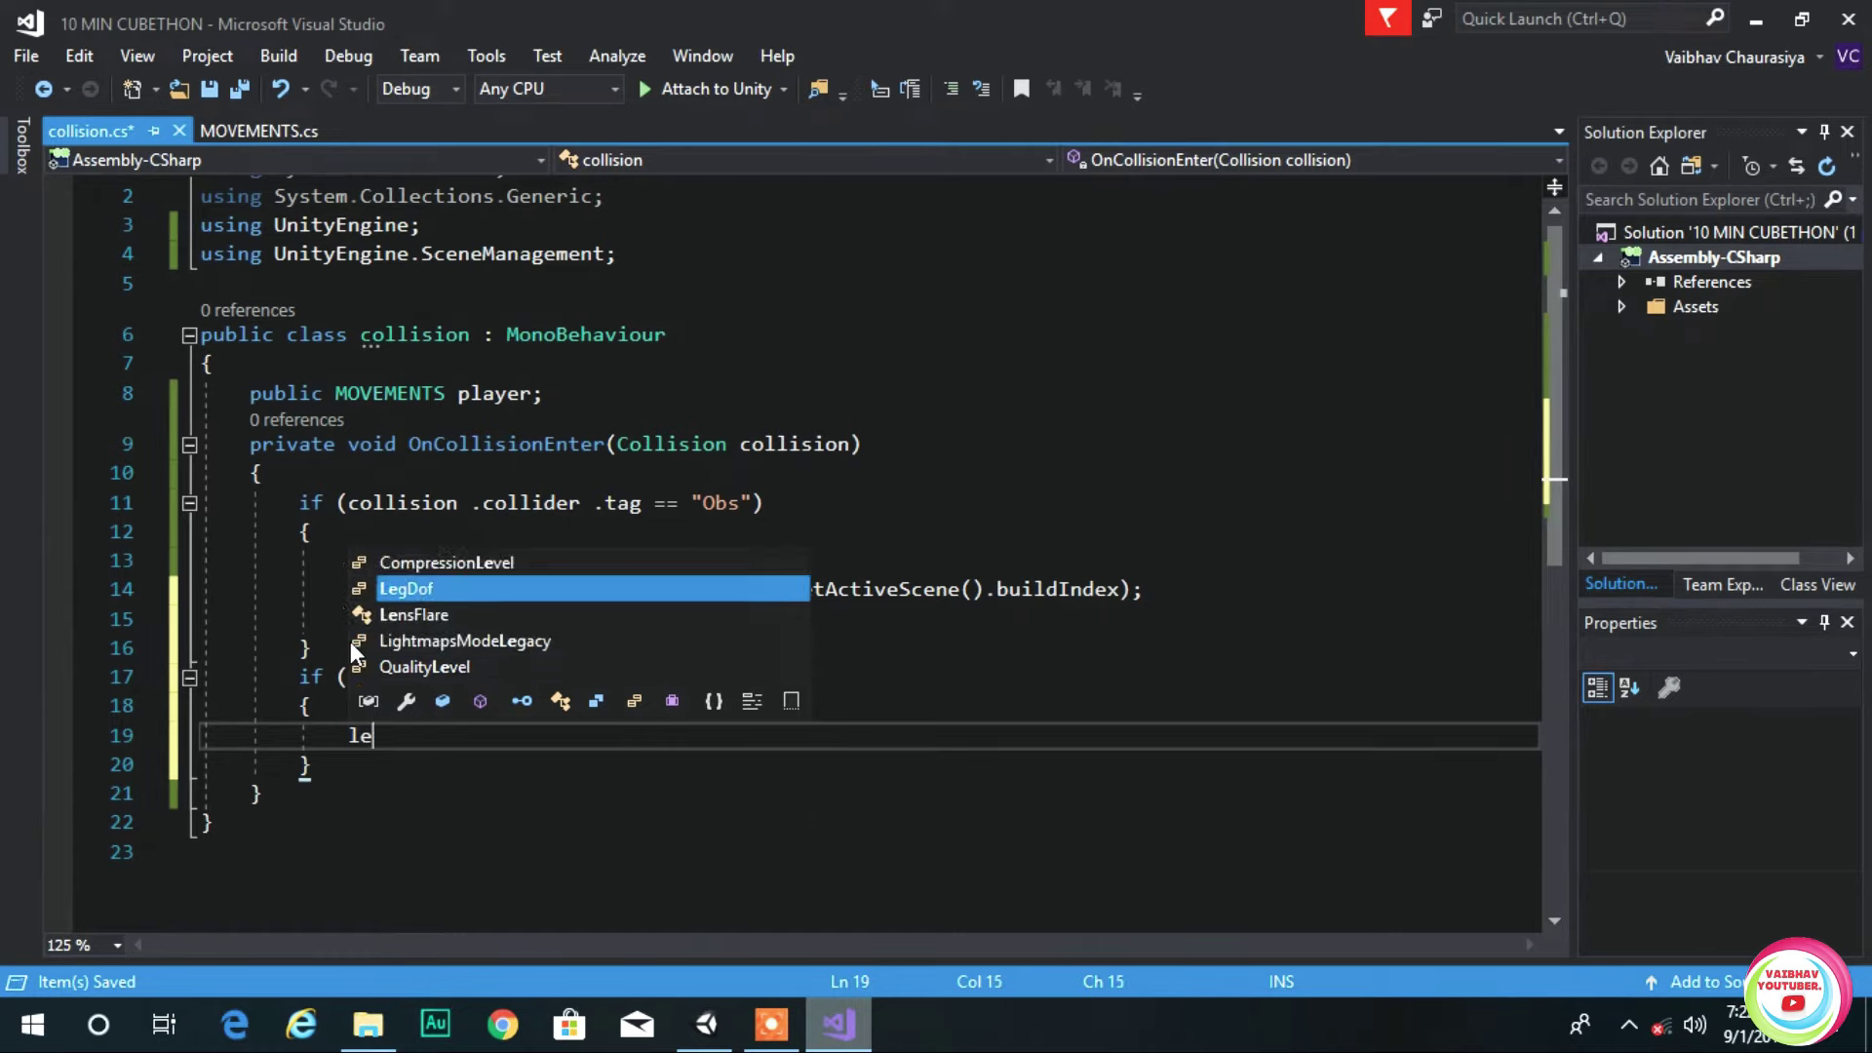
key("BackSpace")
- Declare a public GameObject variable named level below the player variable in the collision class
left_click(572, 391)
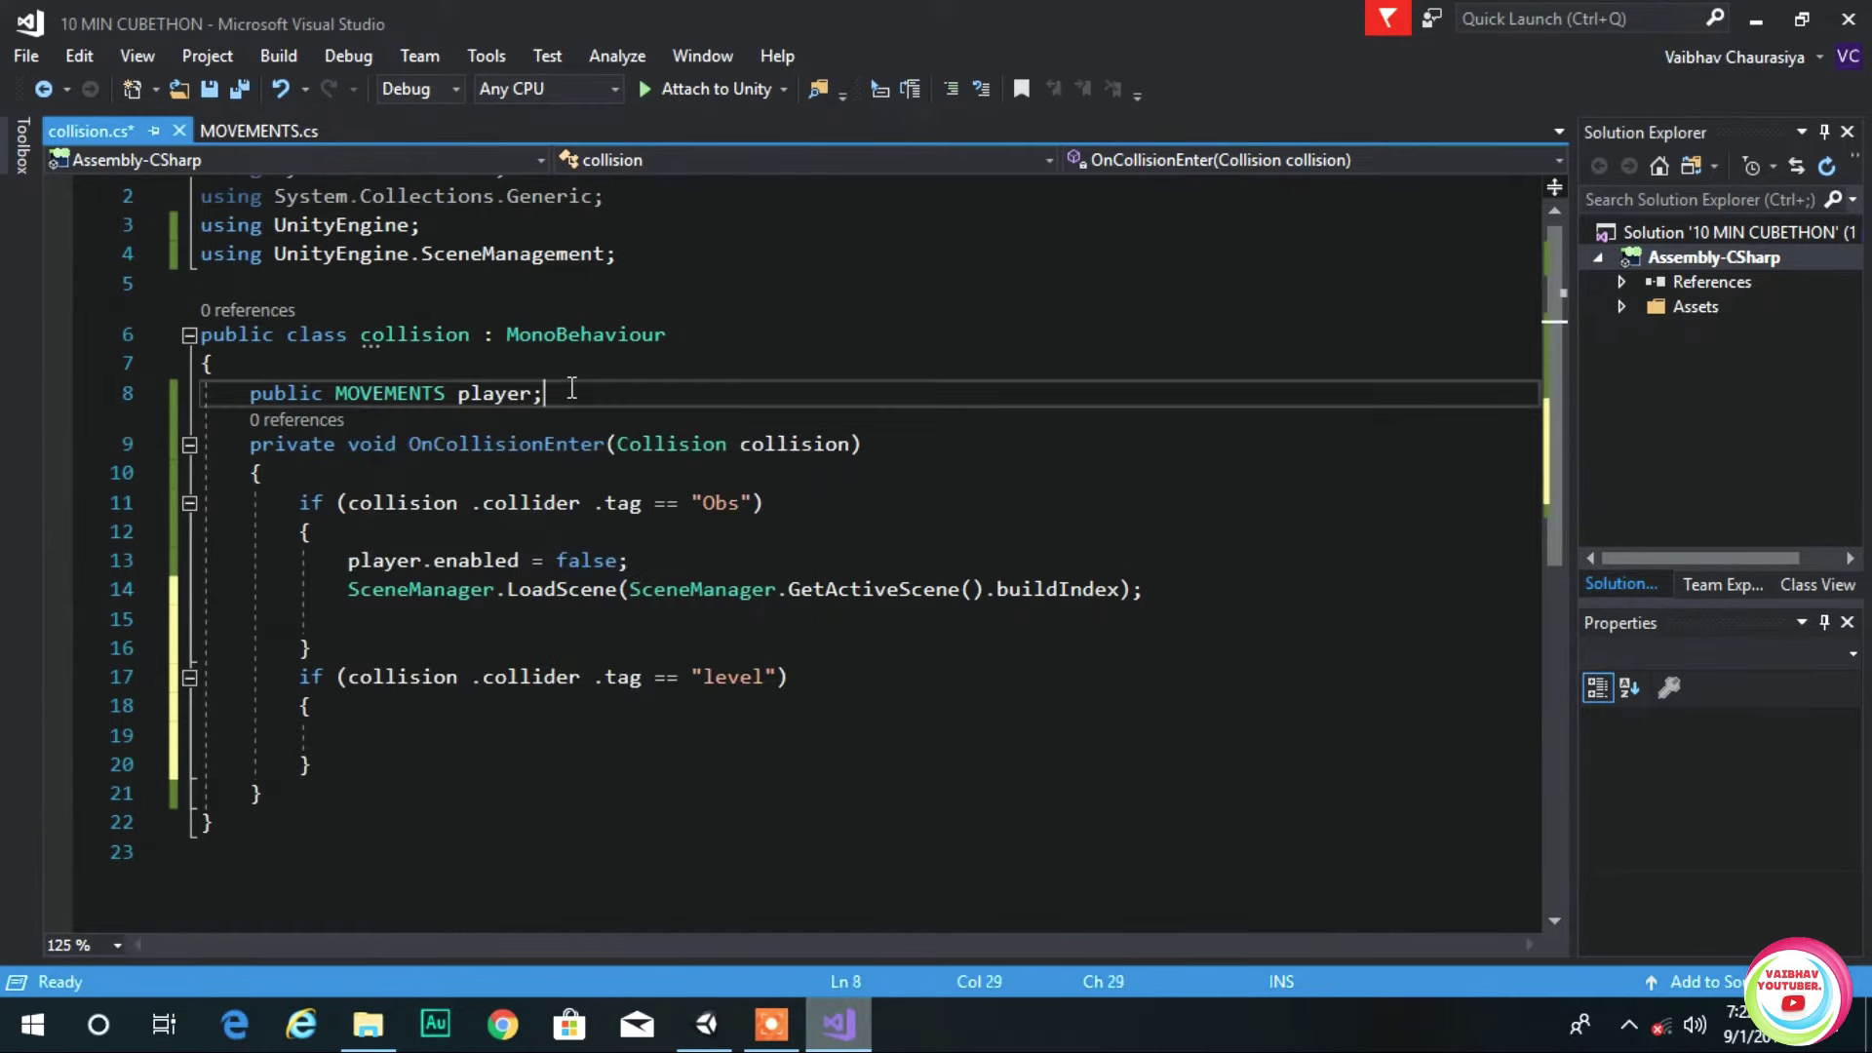
key("Return")
type("public ")
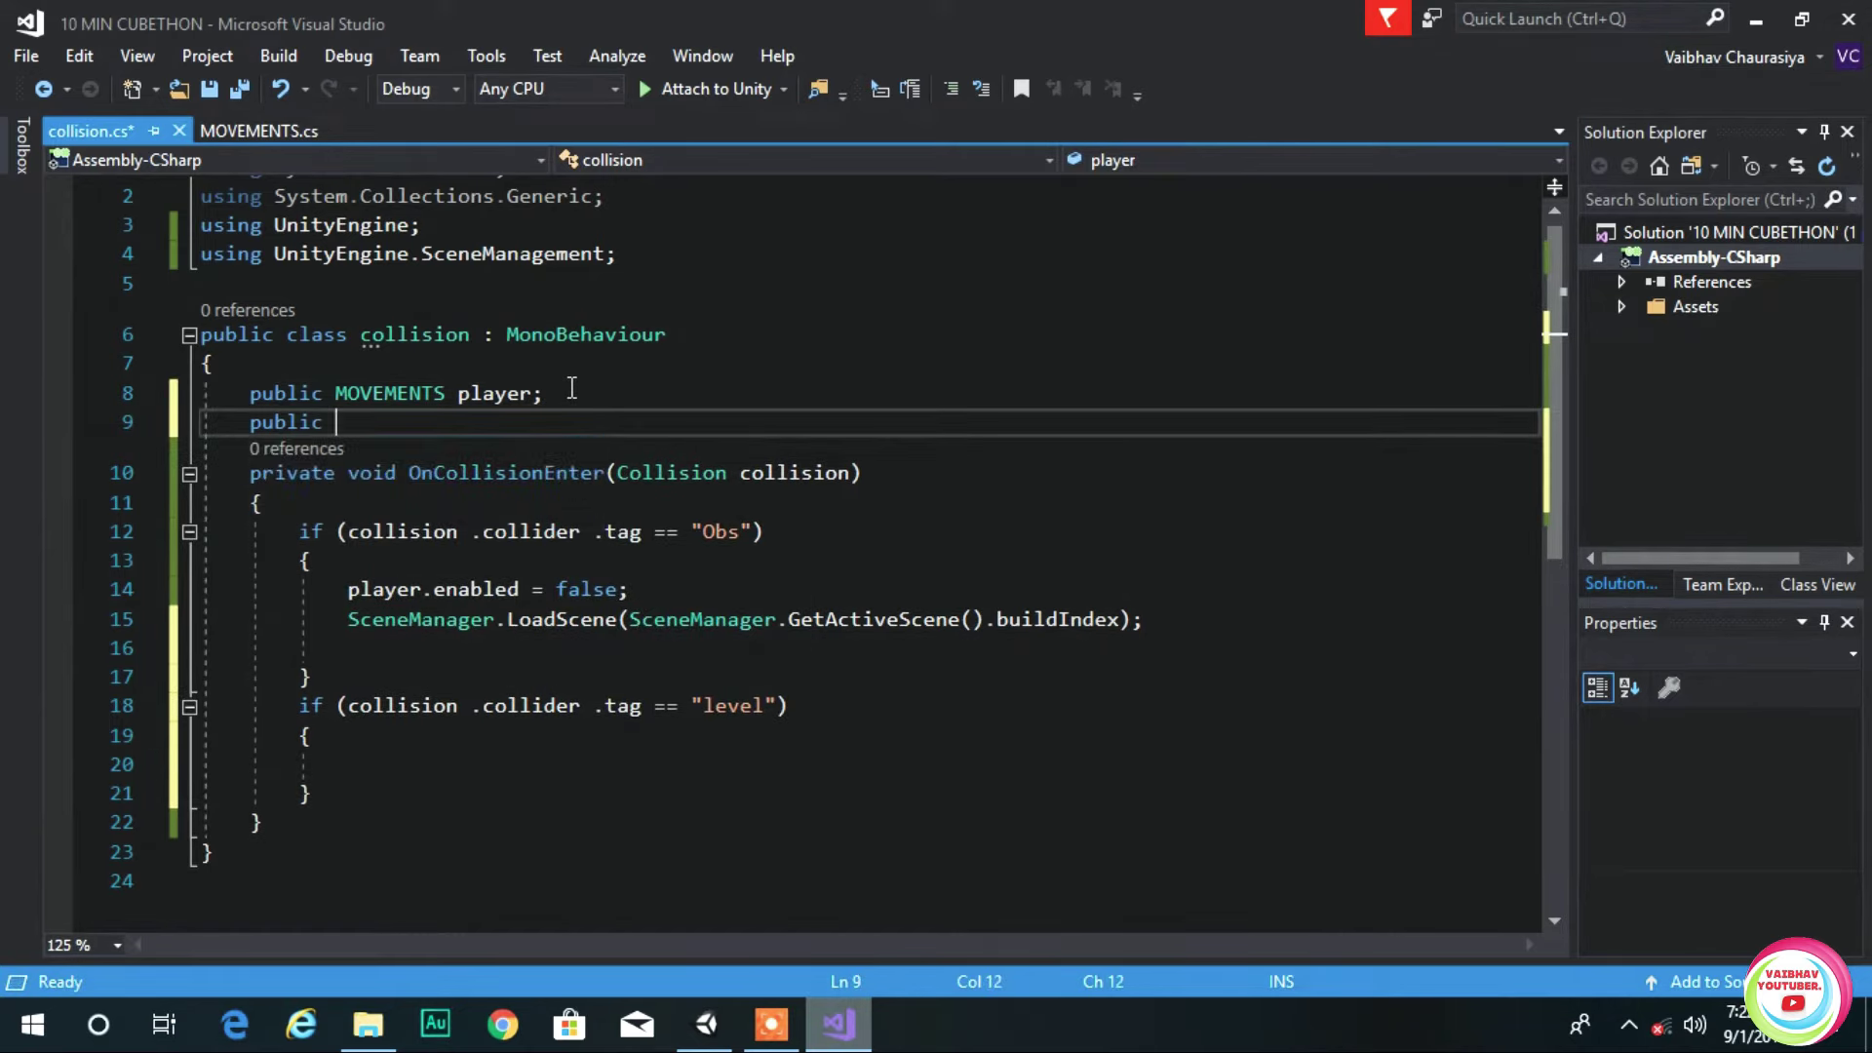
type("gameObject ")
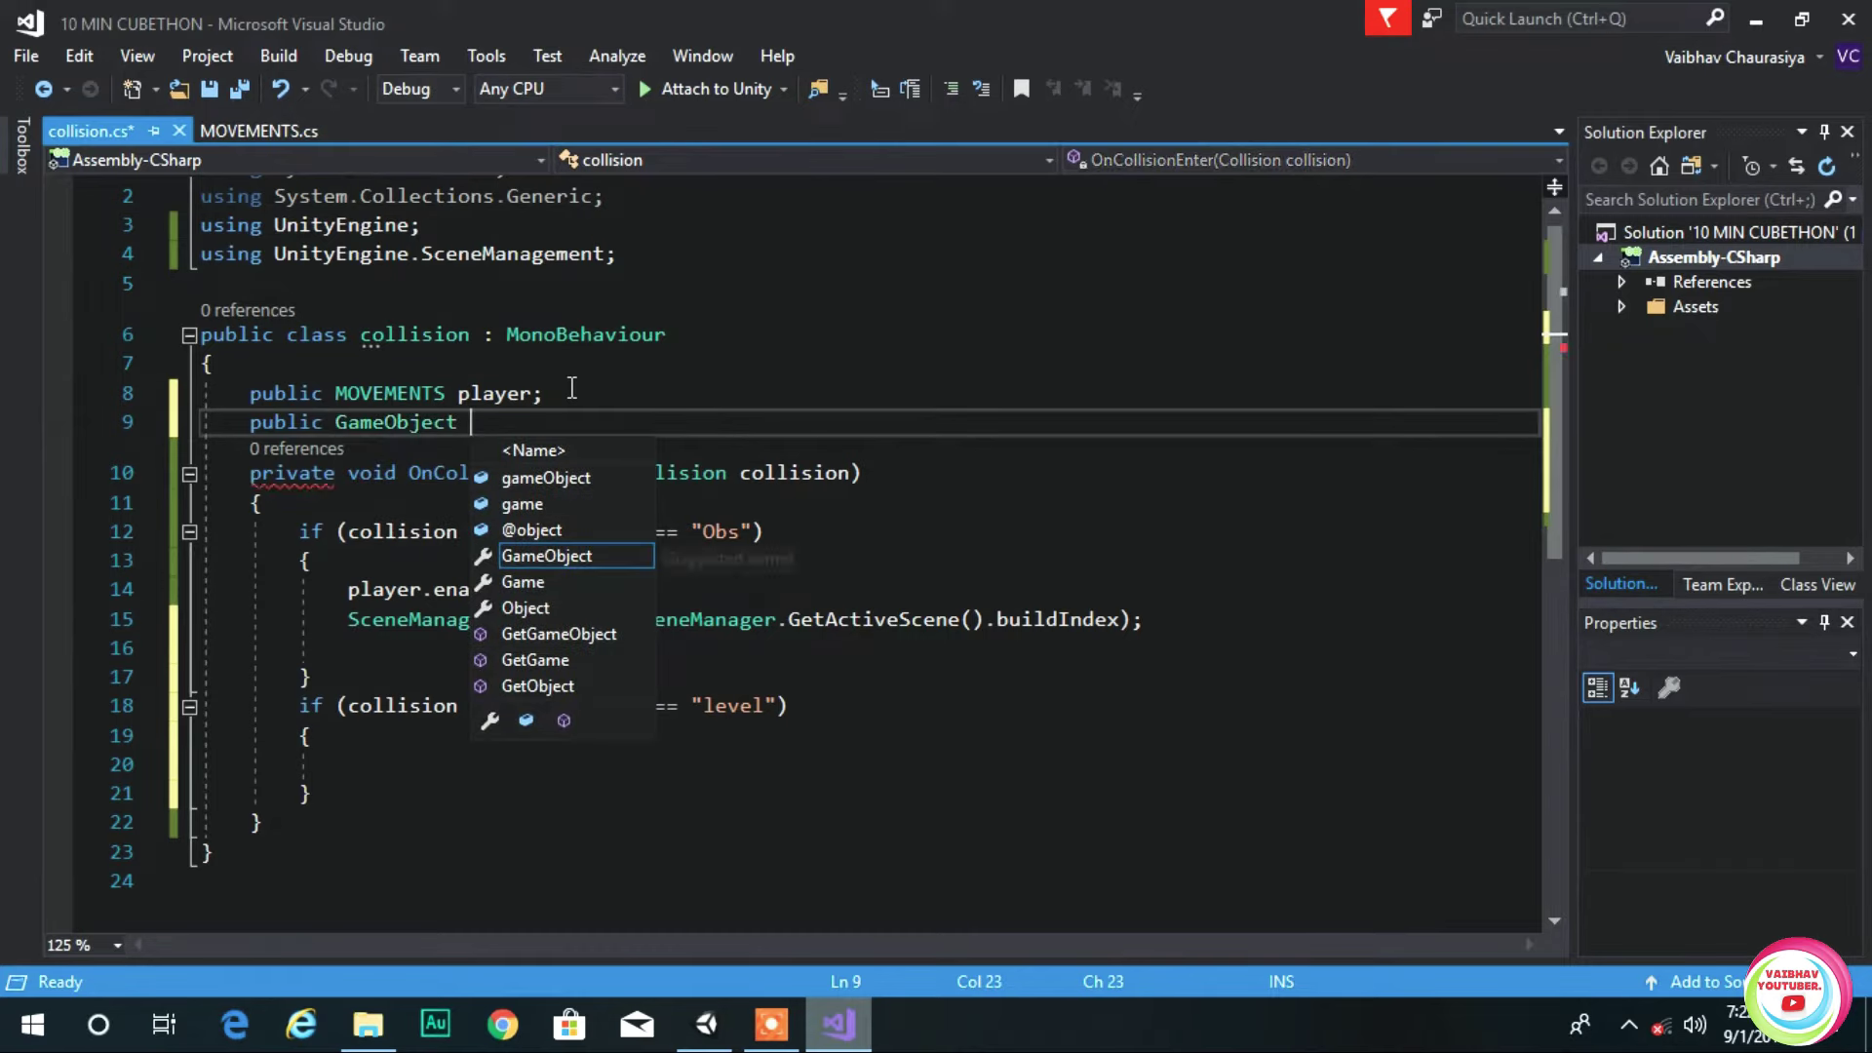
type("level;")
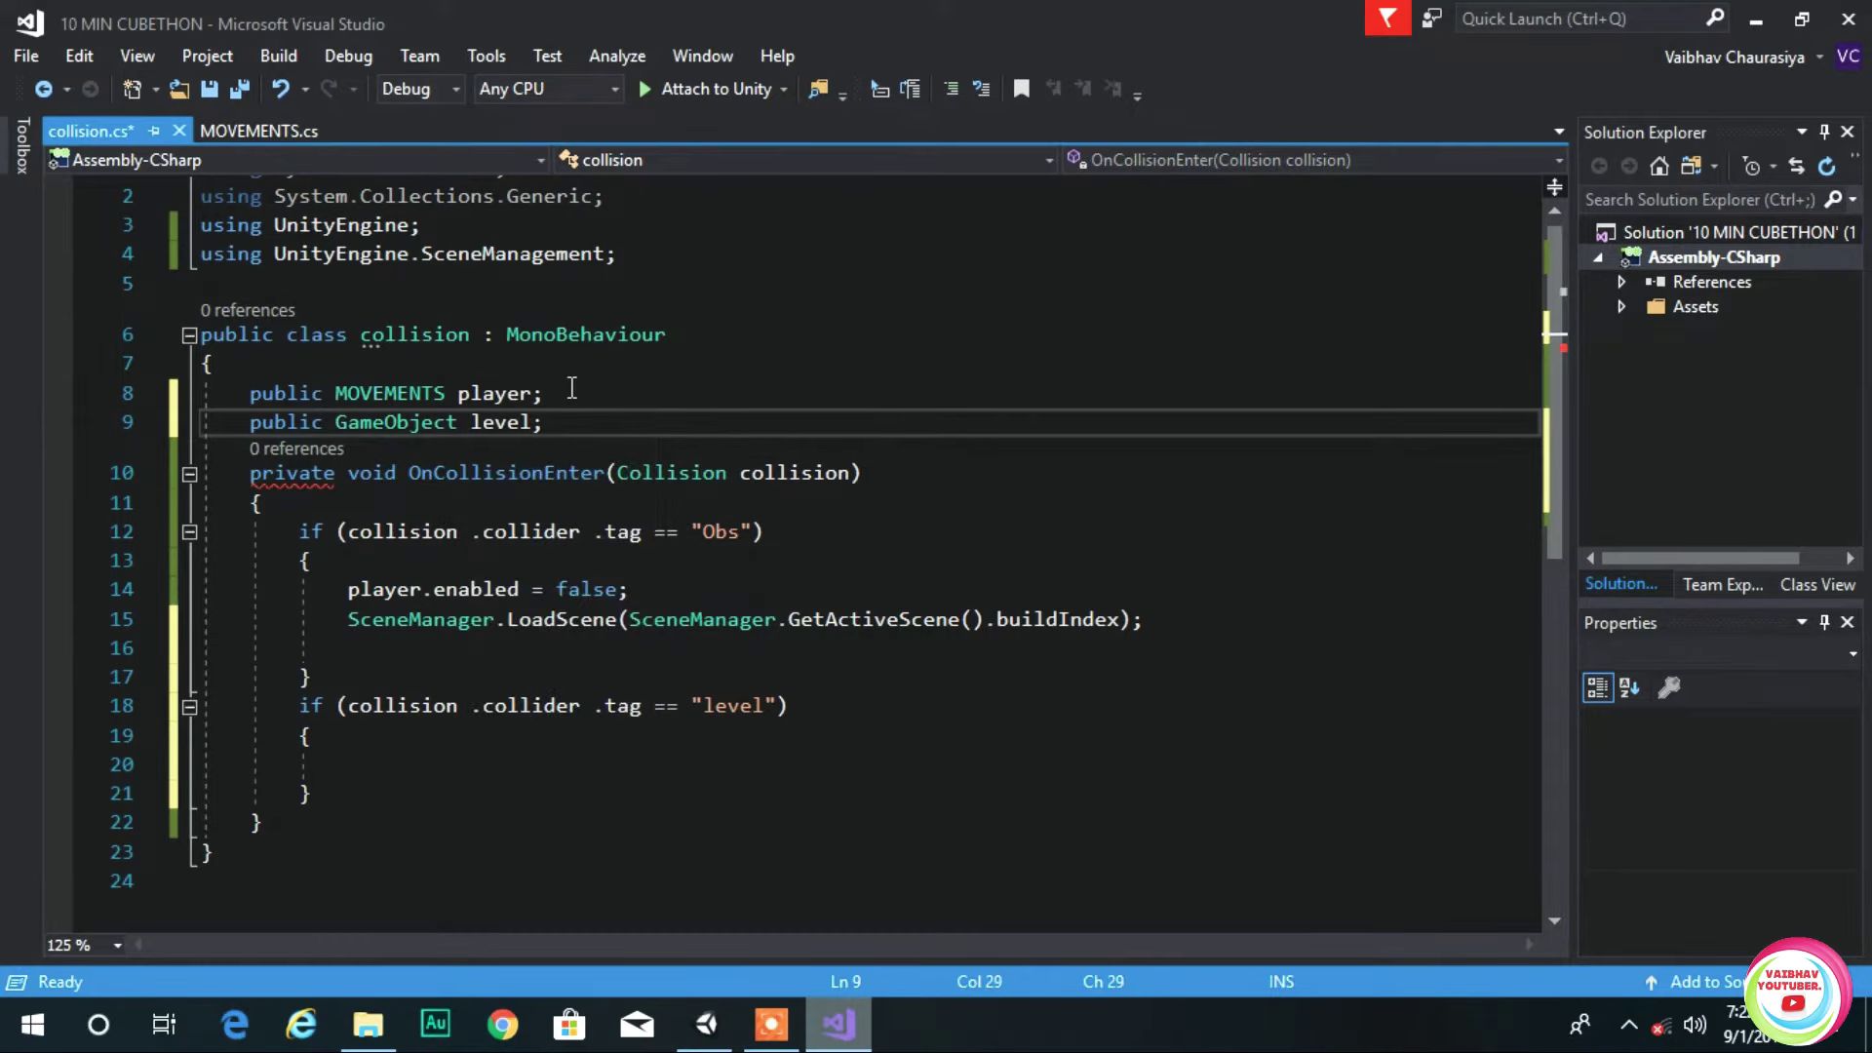
- Call level.SetActive(true); inside the "level" tag block and save the collision script
left_click(430, 767)
type("l")
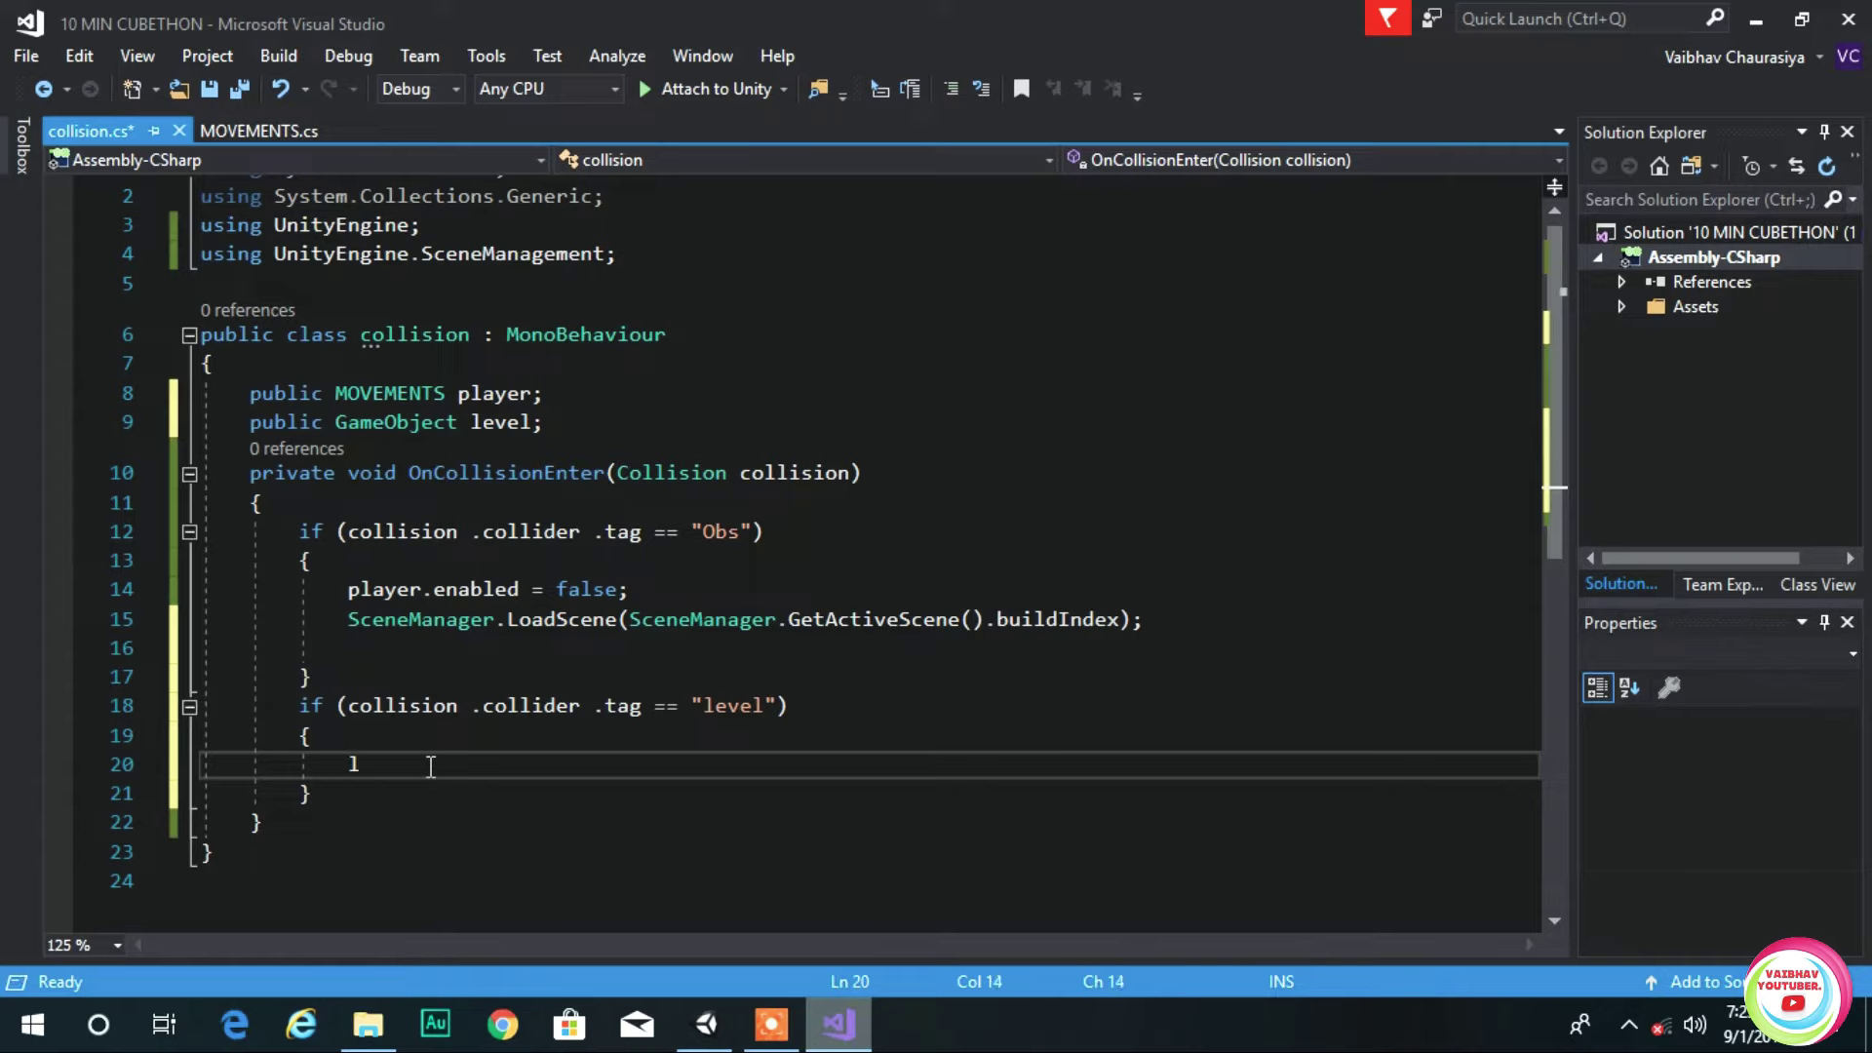
type("evel .se")
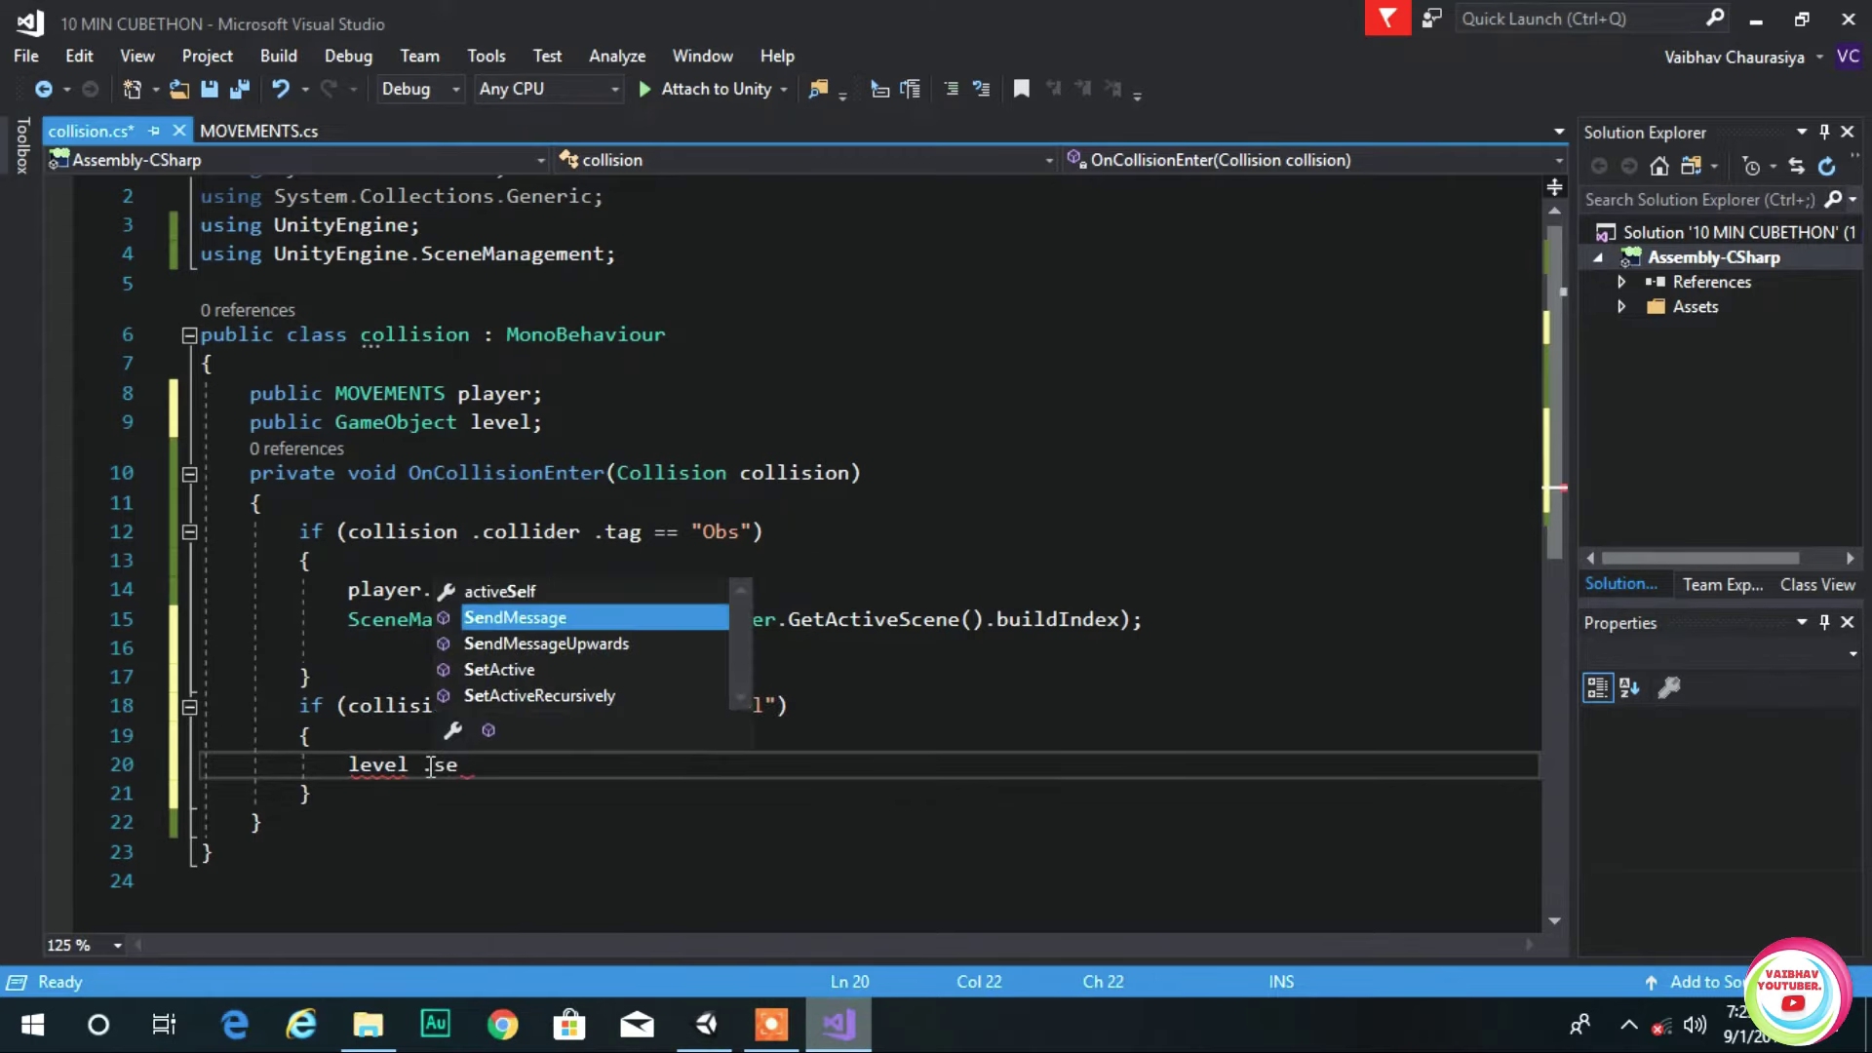
type("tActive /")
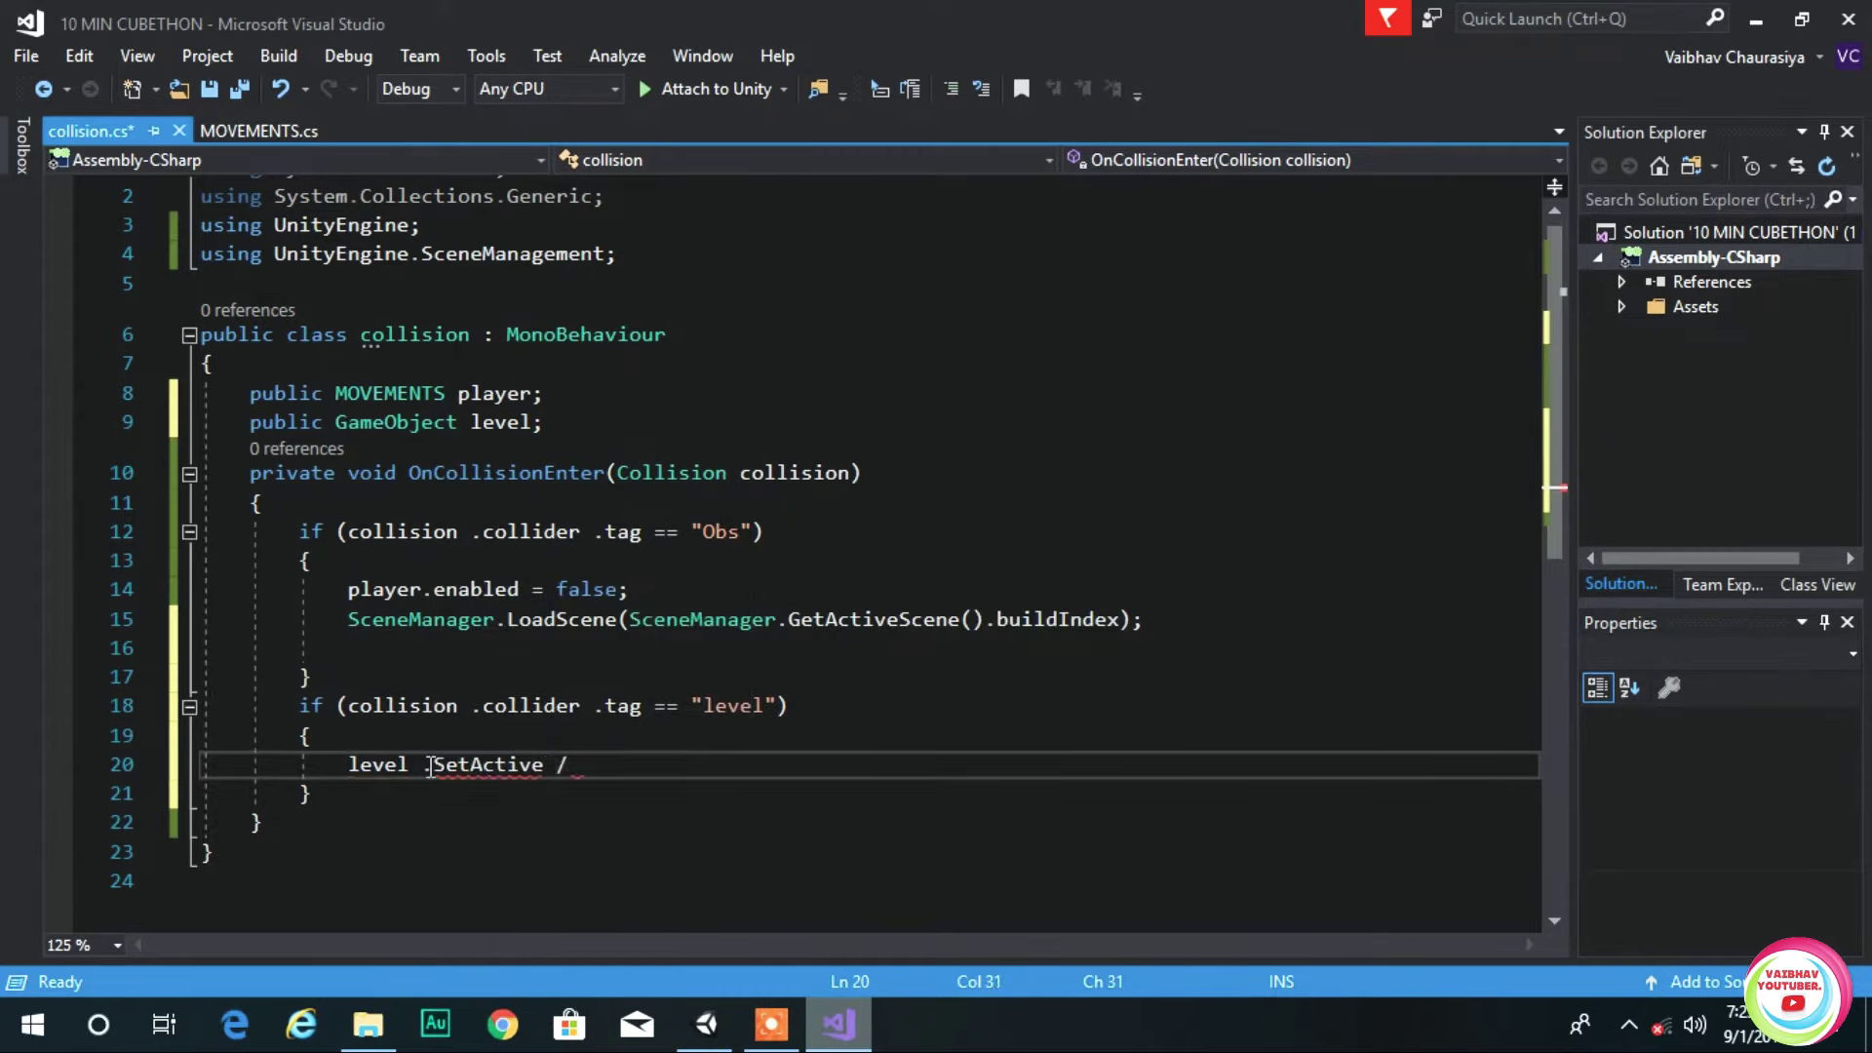
type("(tr")
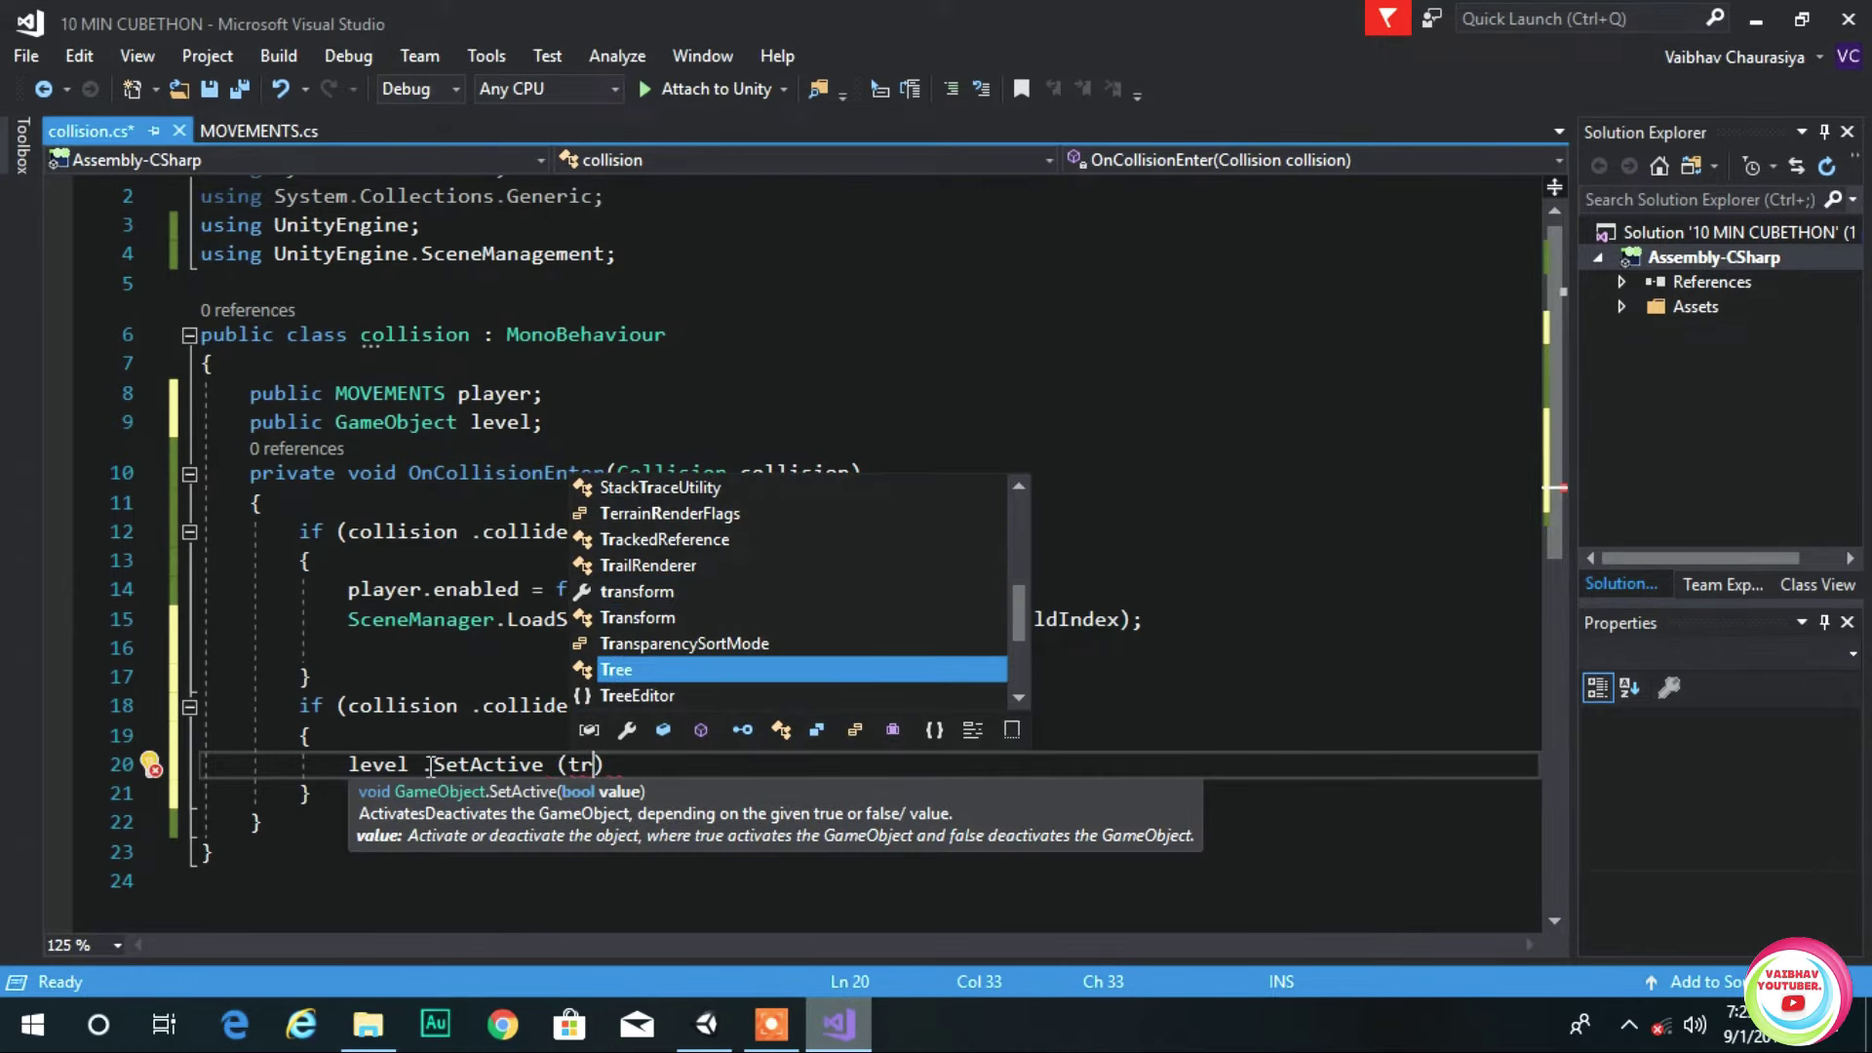
type("ue );")
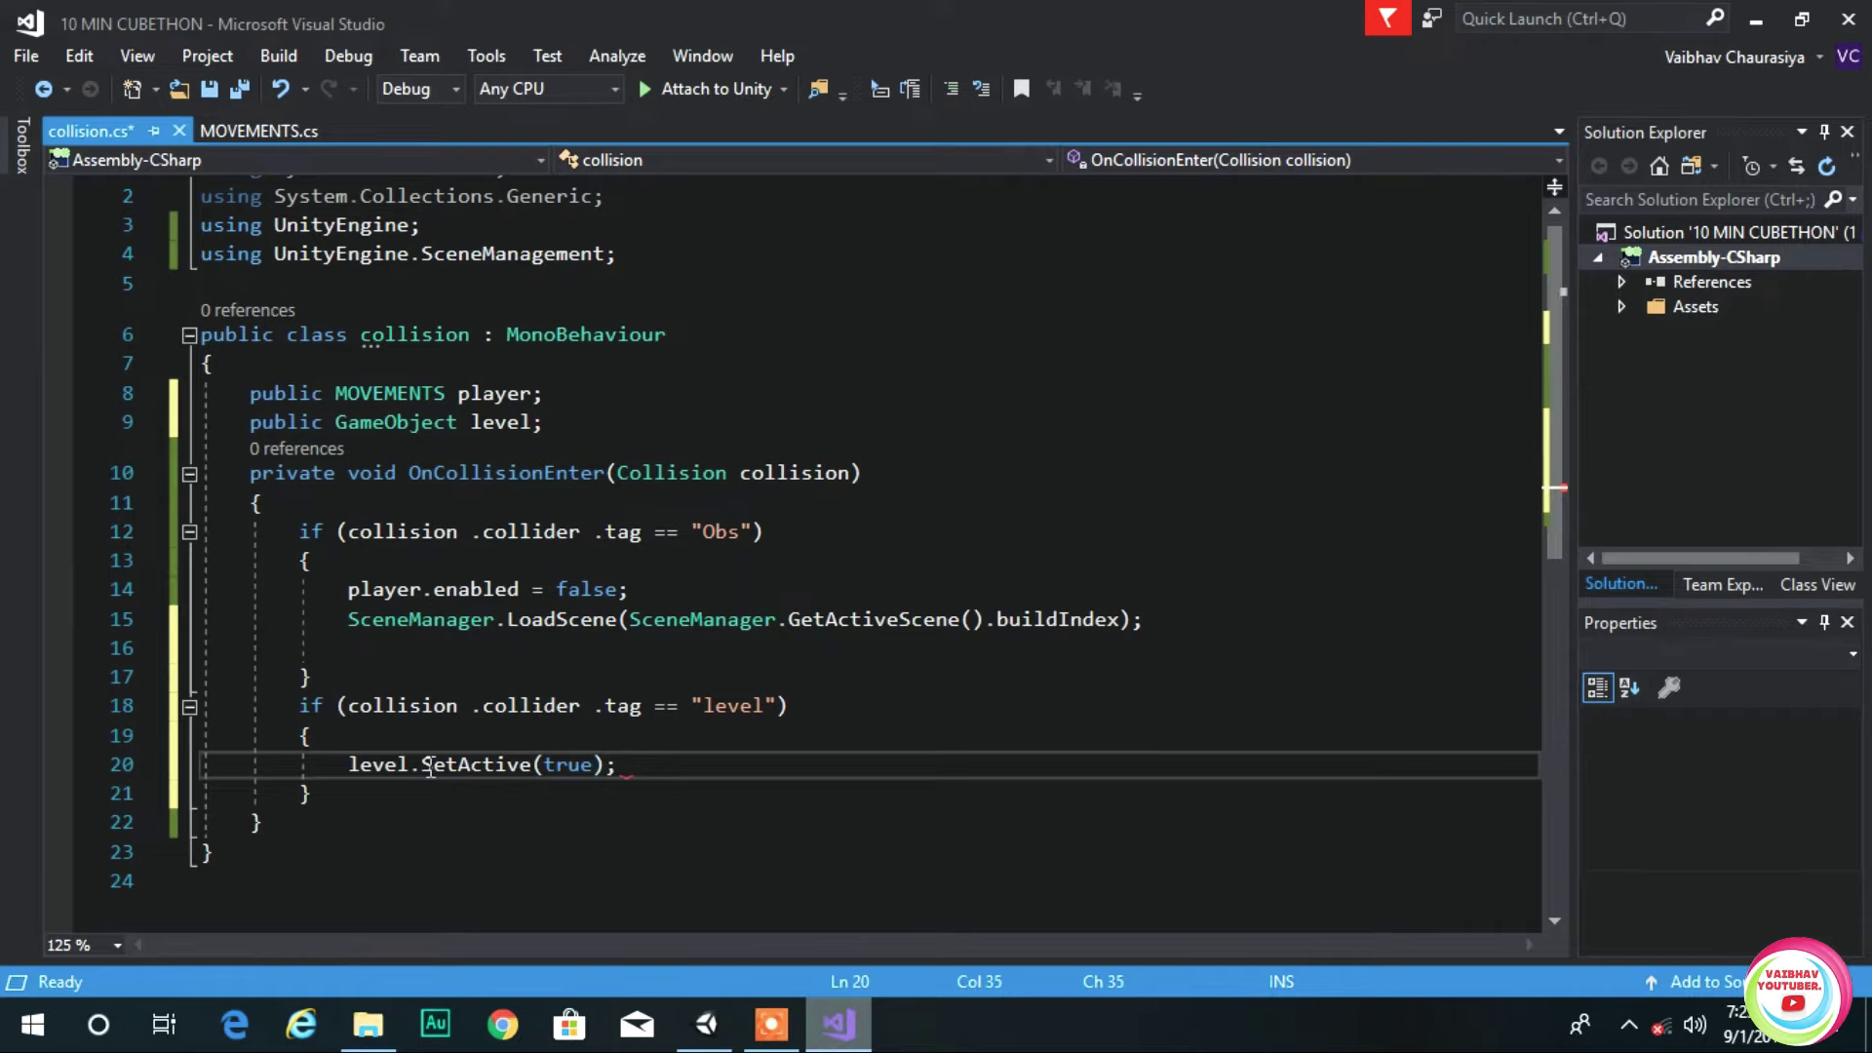
key("ctrl+s")
- Switch back to Unity, turn off the scene's 2D view and add a 3D cube to the scene
left_click(706, 1024)
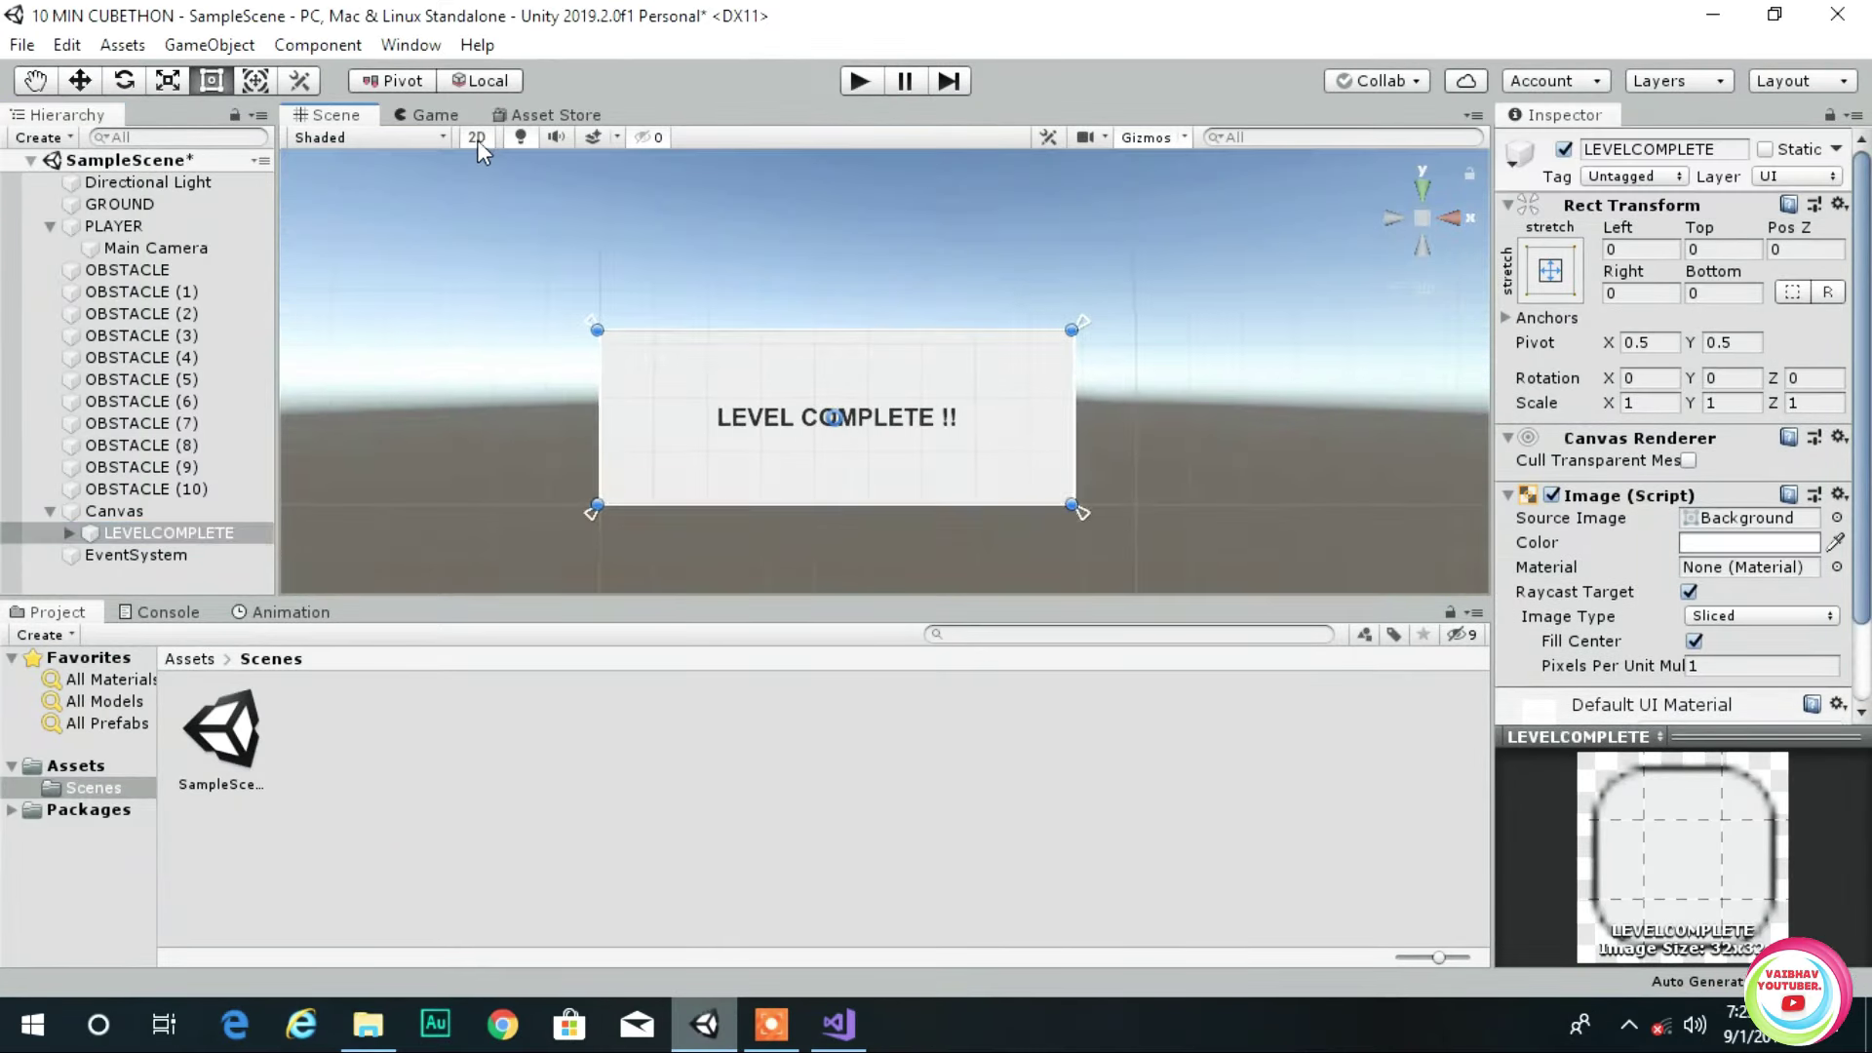
key("w")
right_click(171, 570)
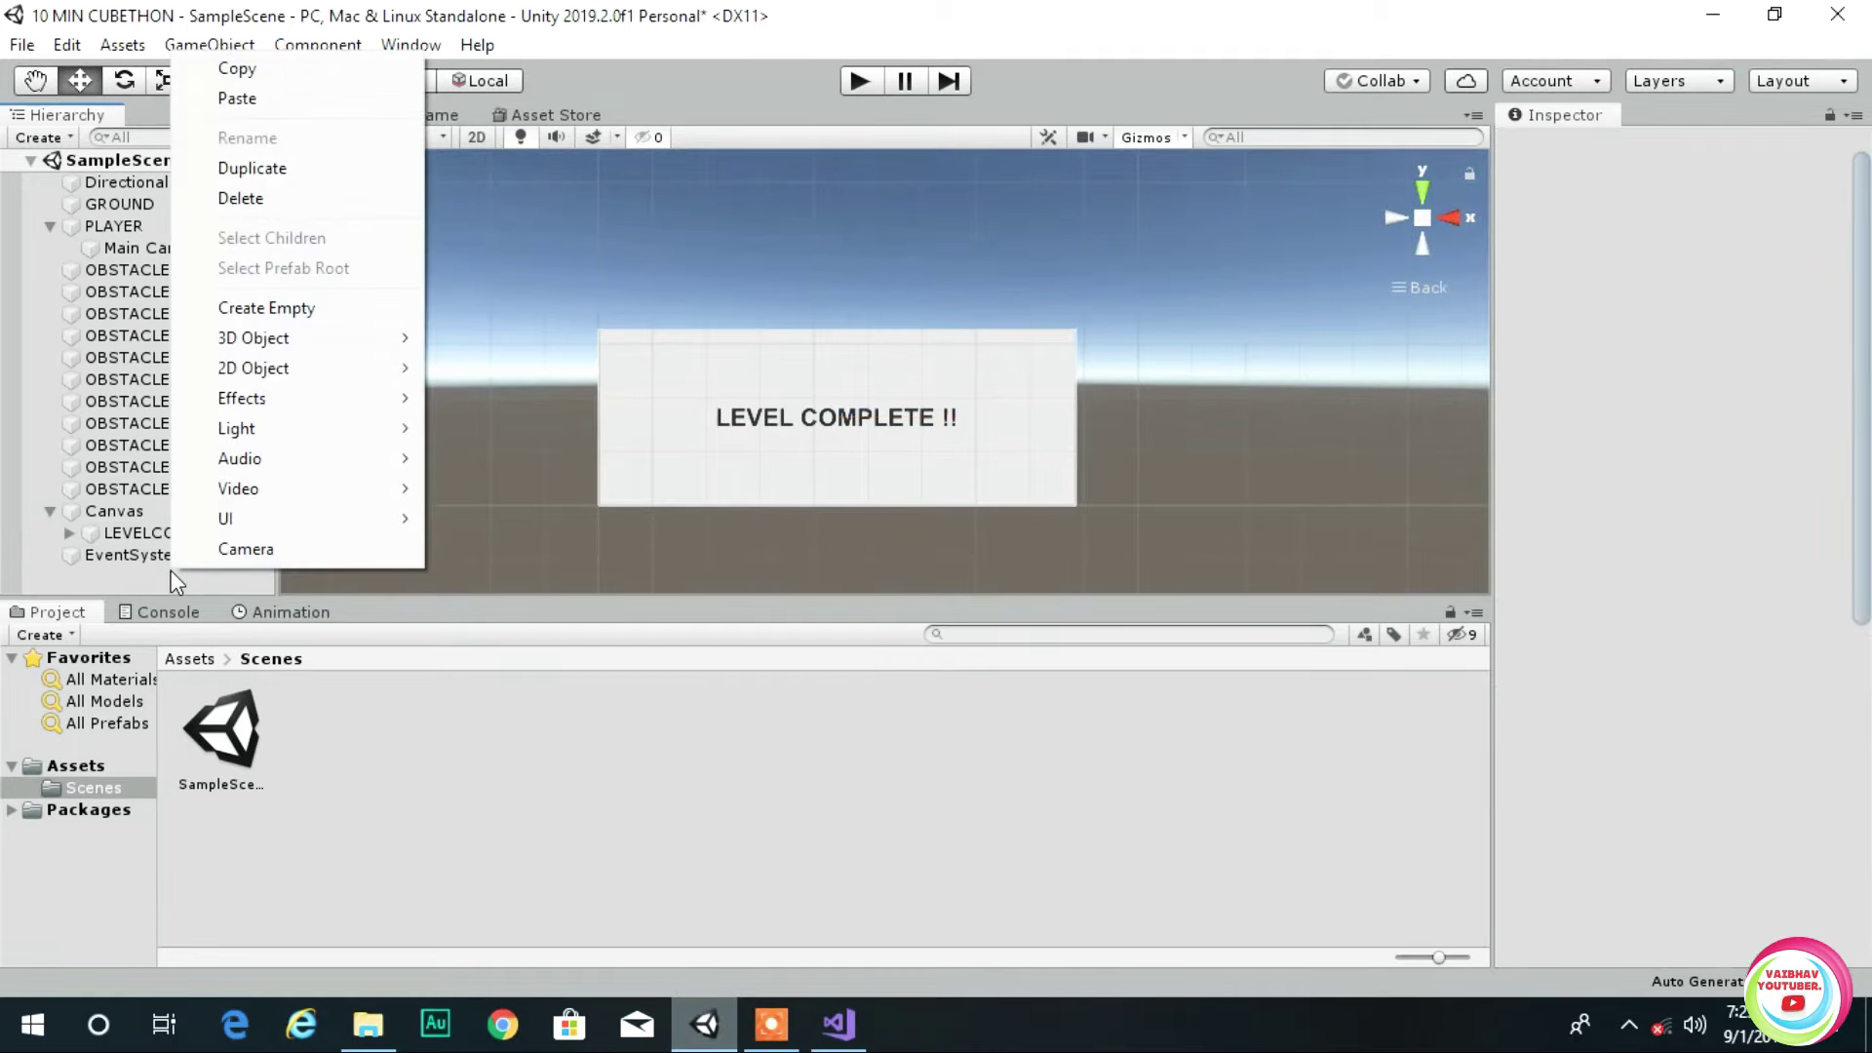
mouse_move(371, 341)
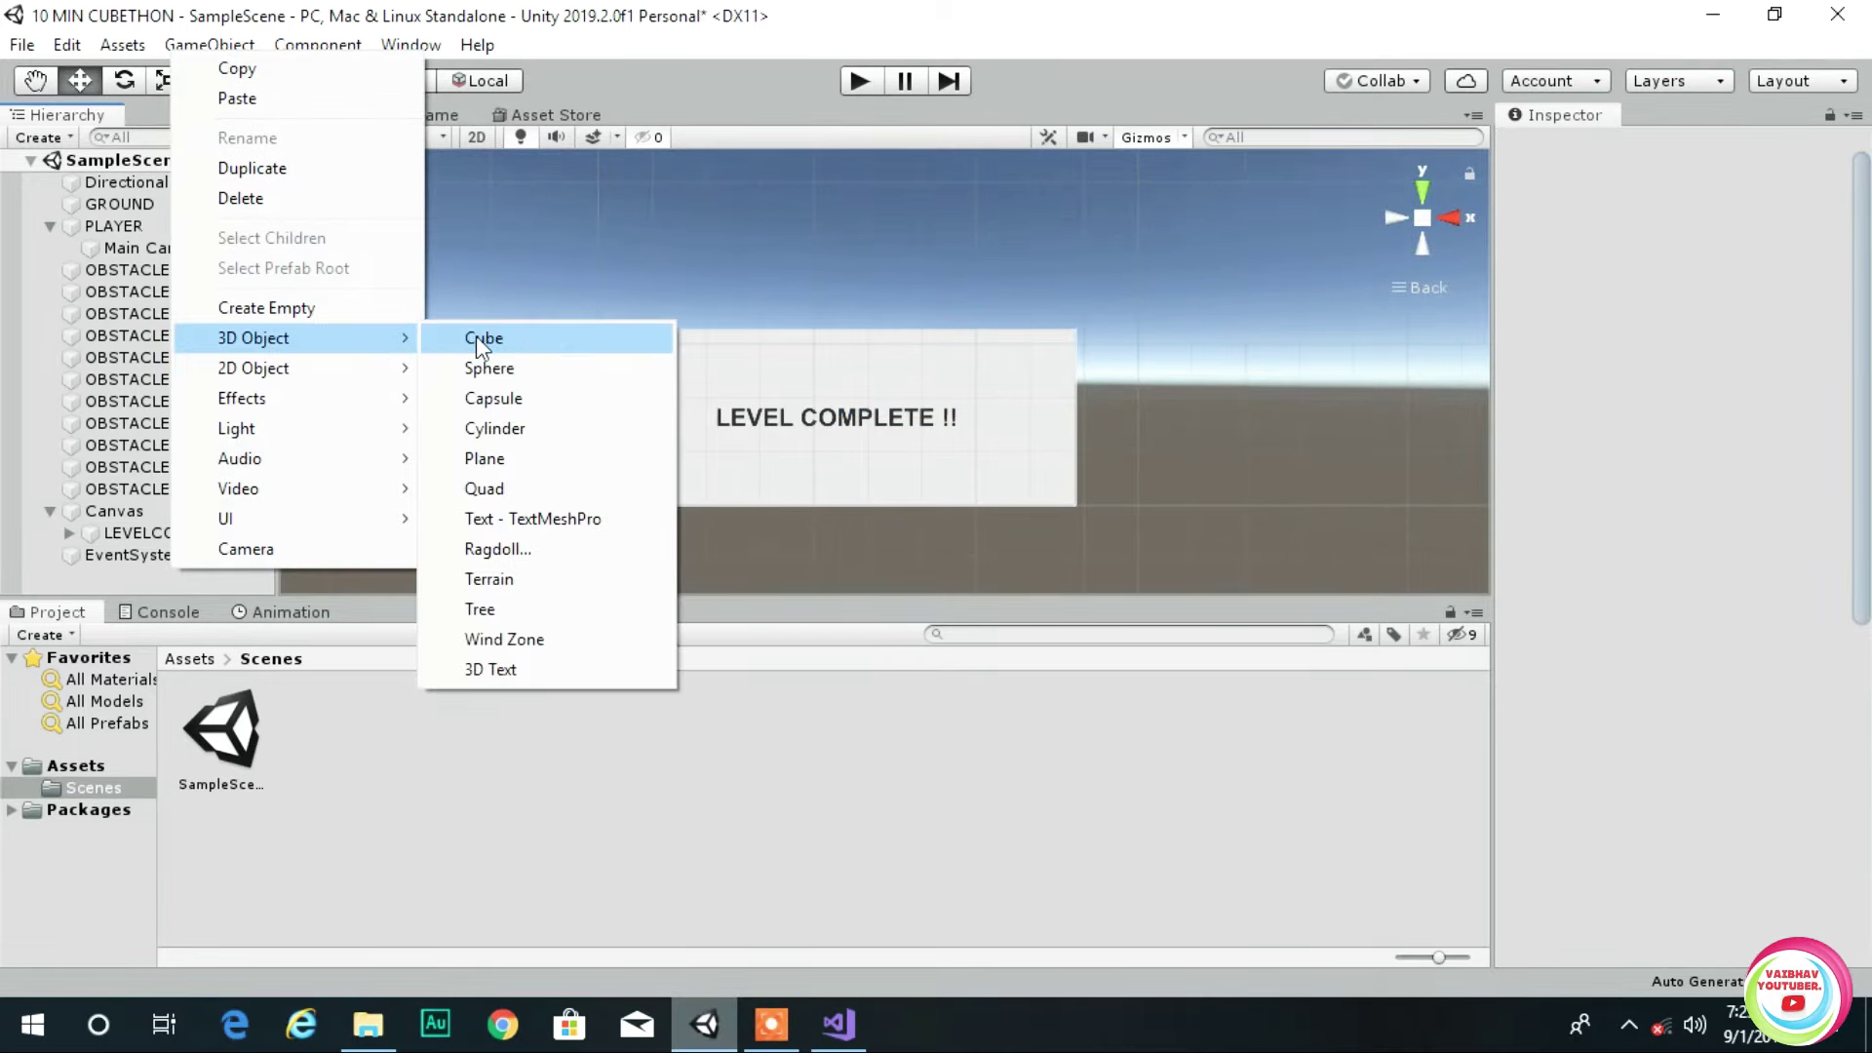
left_click(476, 335)
key("t")
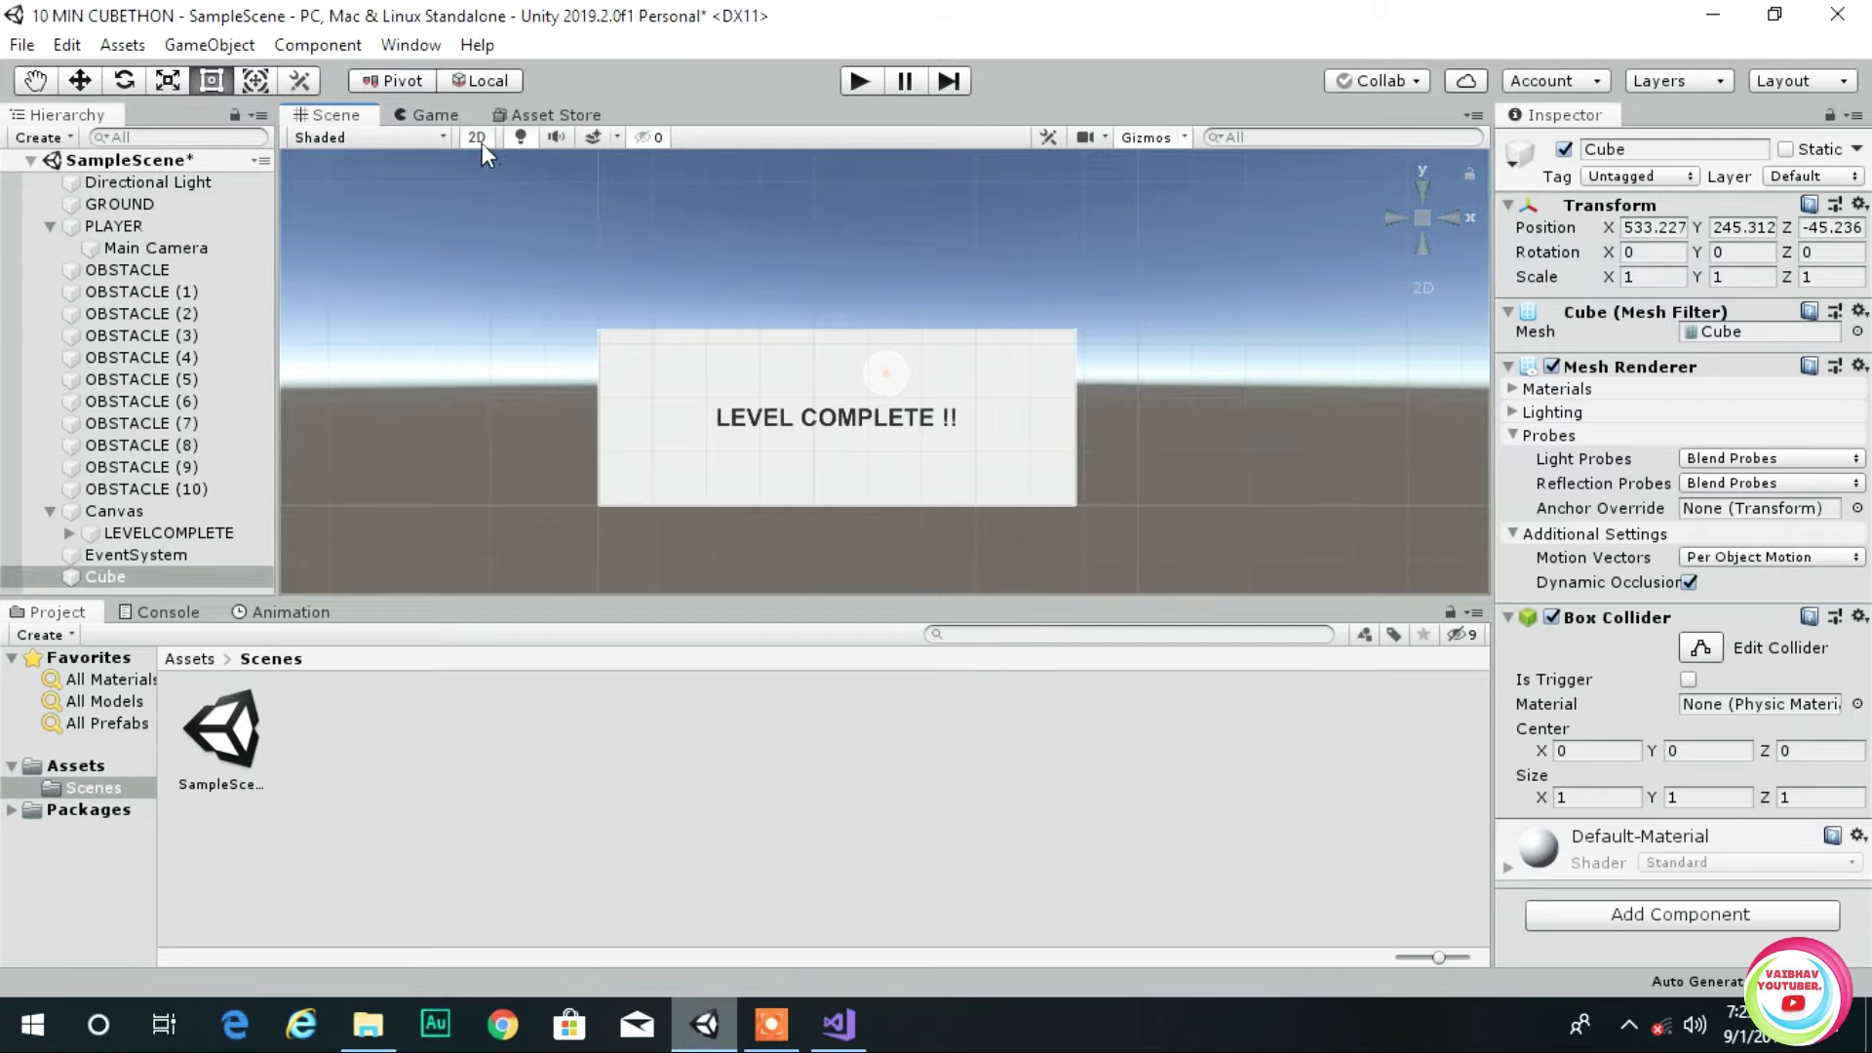
key("w")
- Deactivate the LEVELCOMPLETE panel under the Canvas so it does not cover the scene
scroll(969, 454, "down", 8)
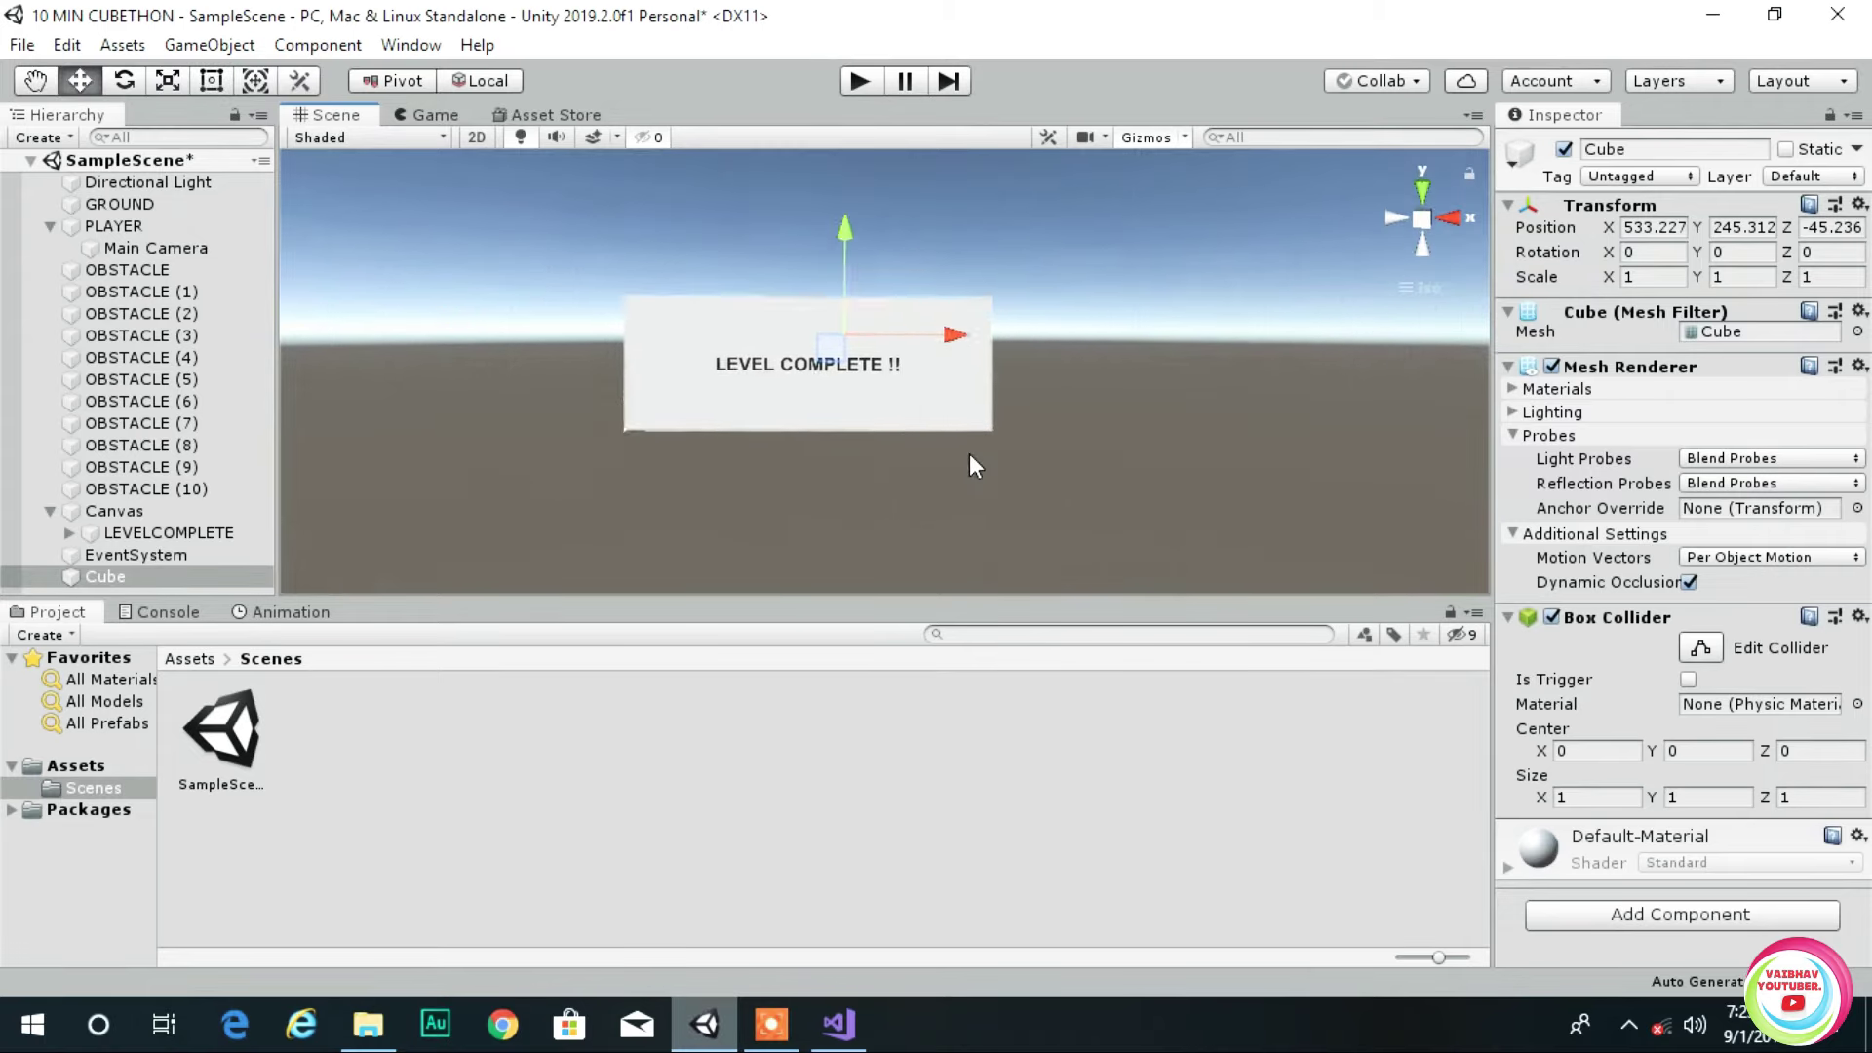
scroll(938, 583, "up", 4)
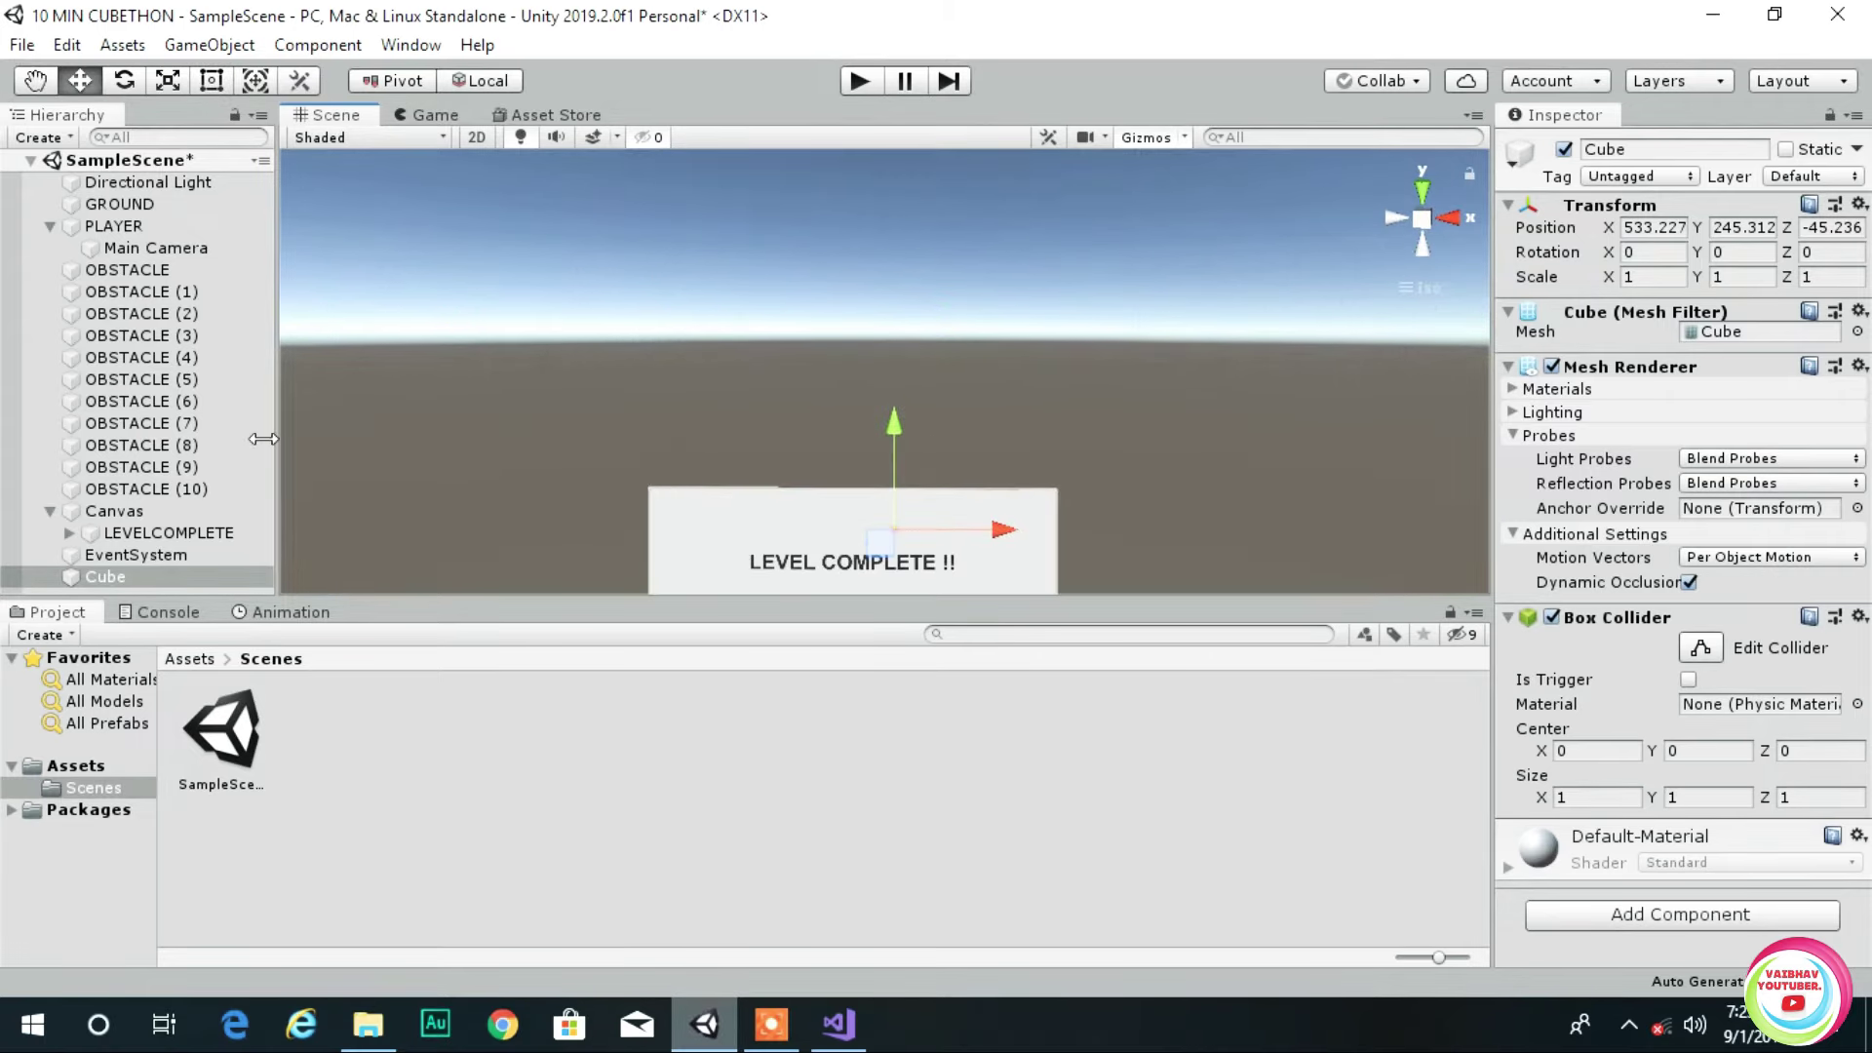
left_click(113, 225)
key("f")
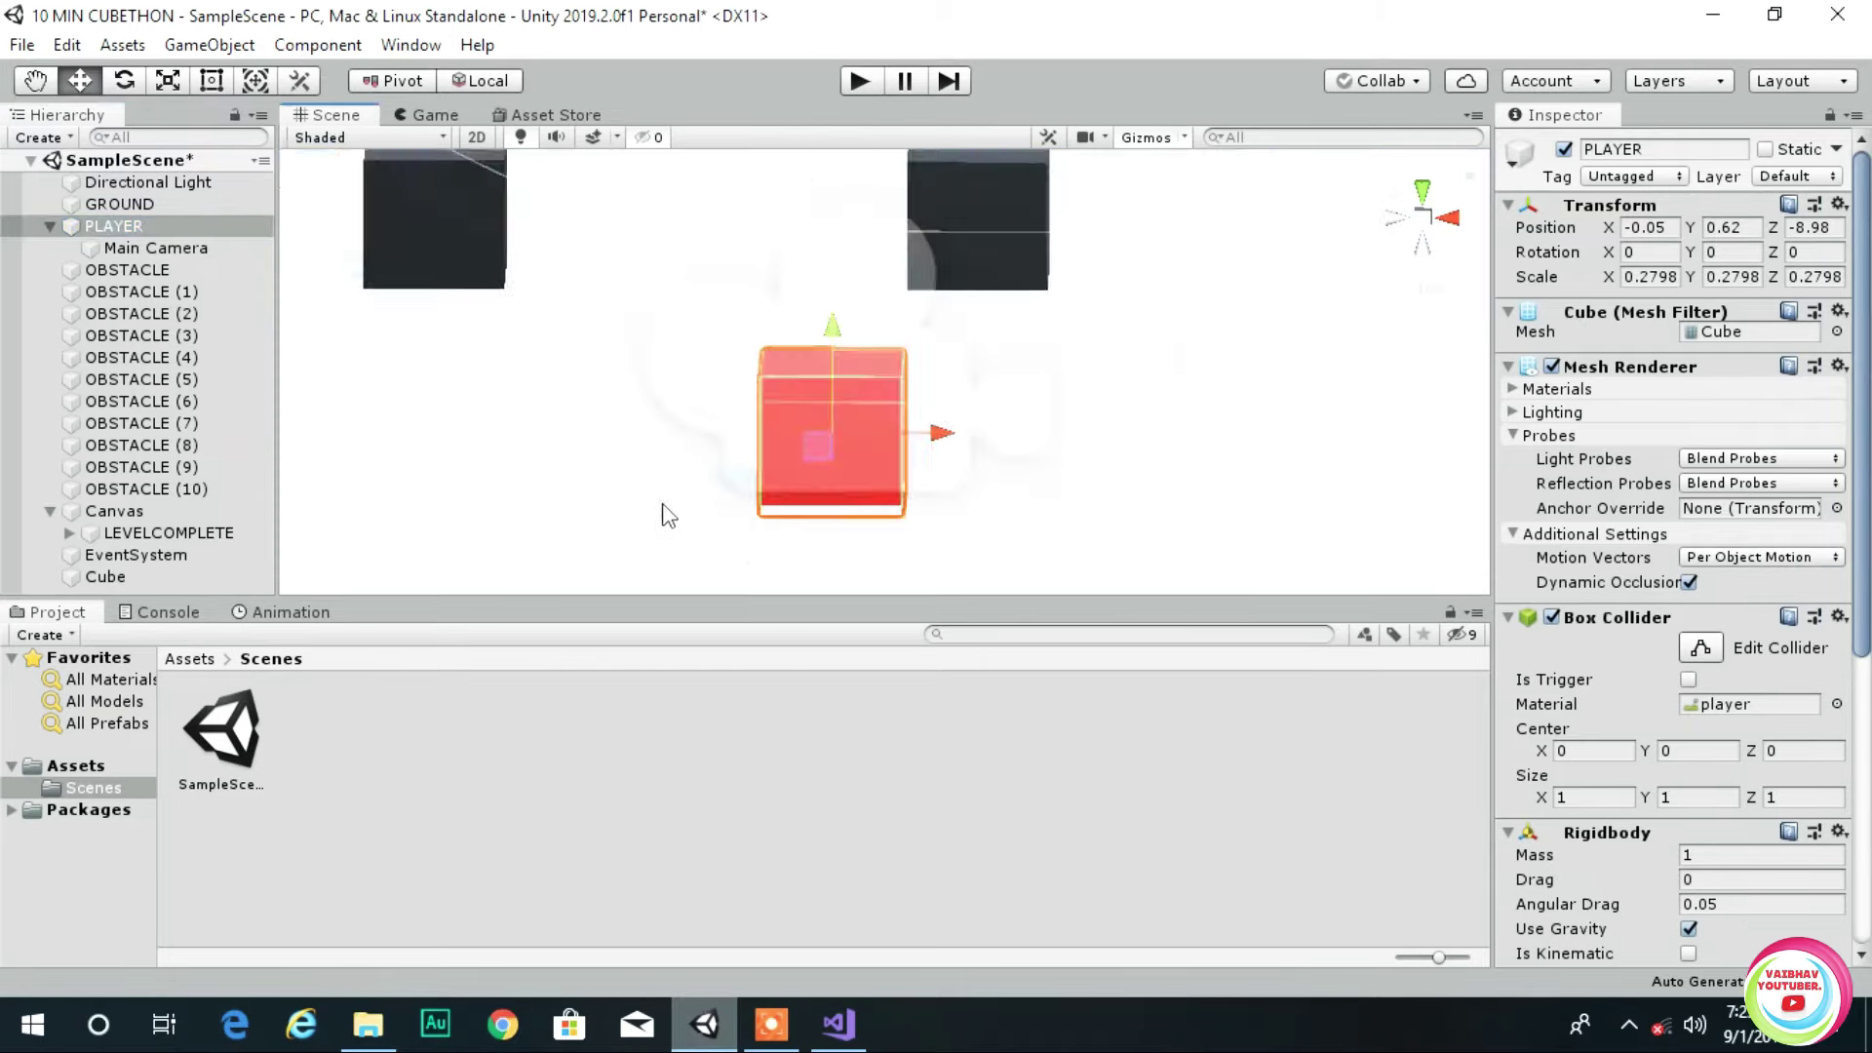
scroll(831, 455, "down", 10)
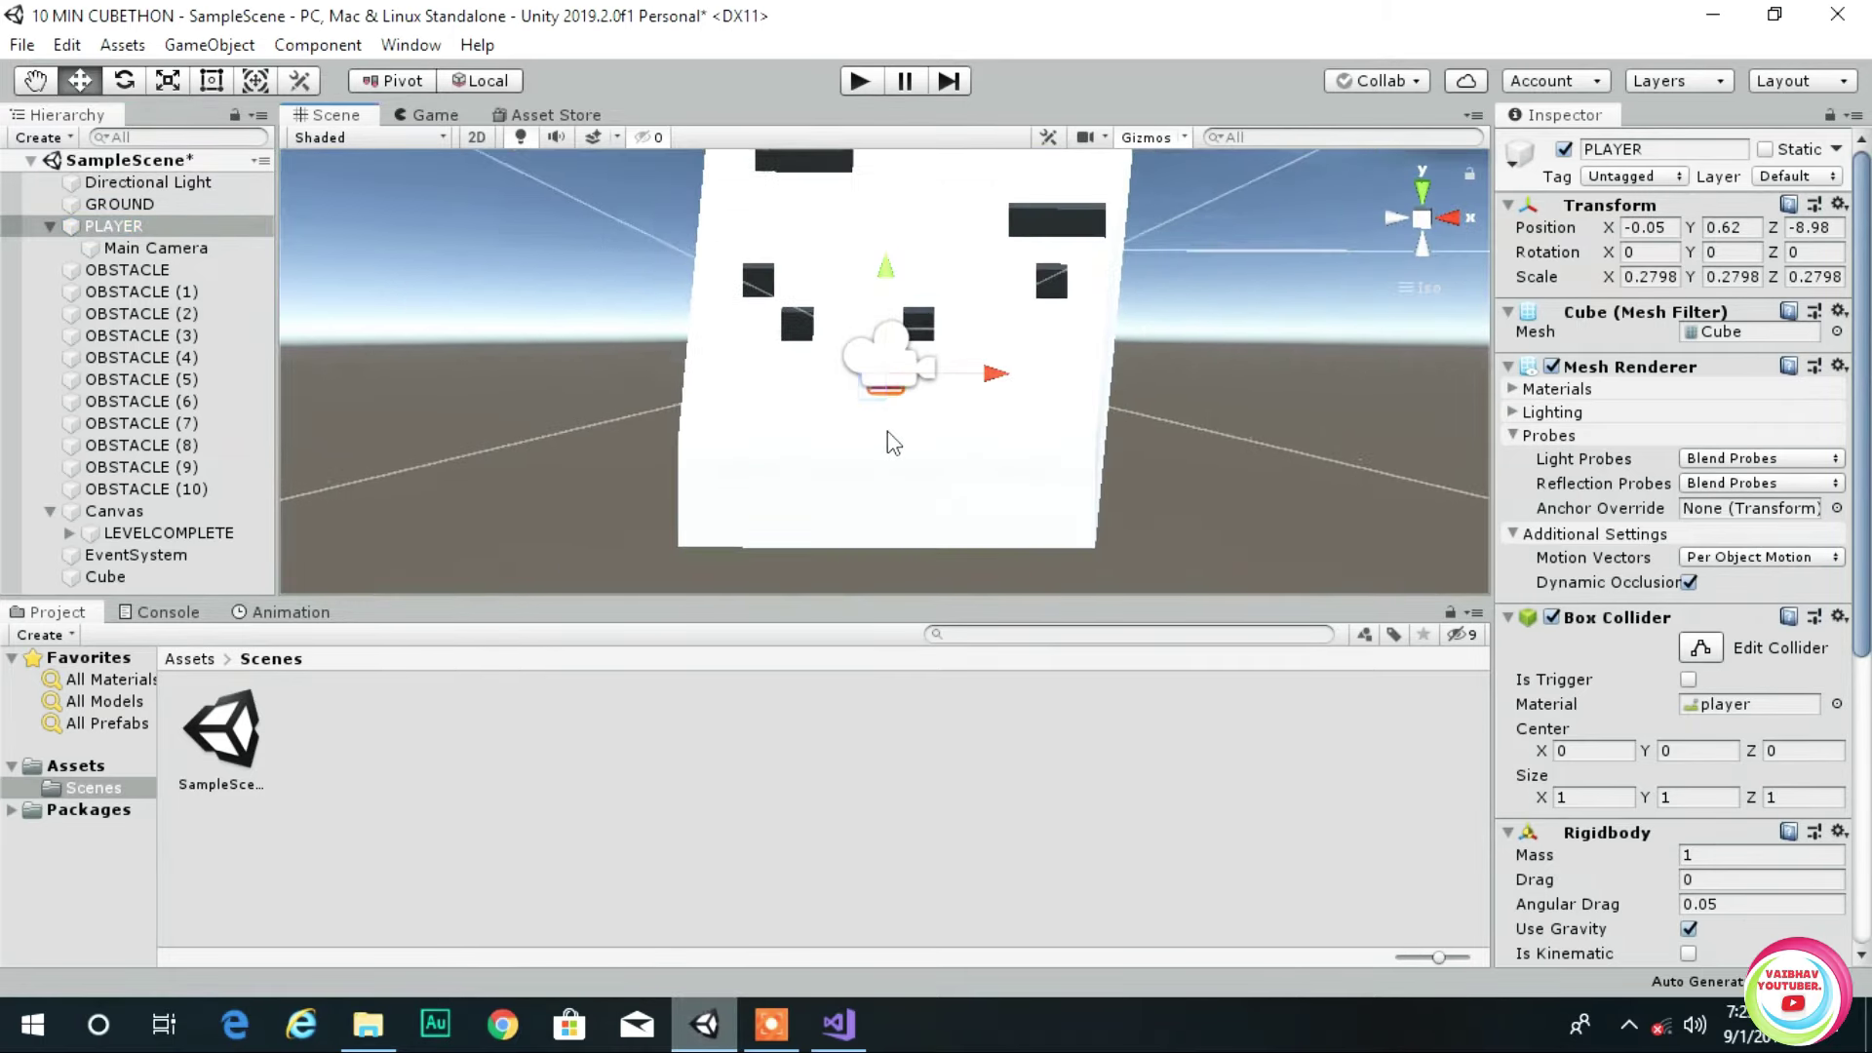
right_click_drag(761, 673, 723, 291, "alt")
scroll(1182, 188, "down", 5)
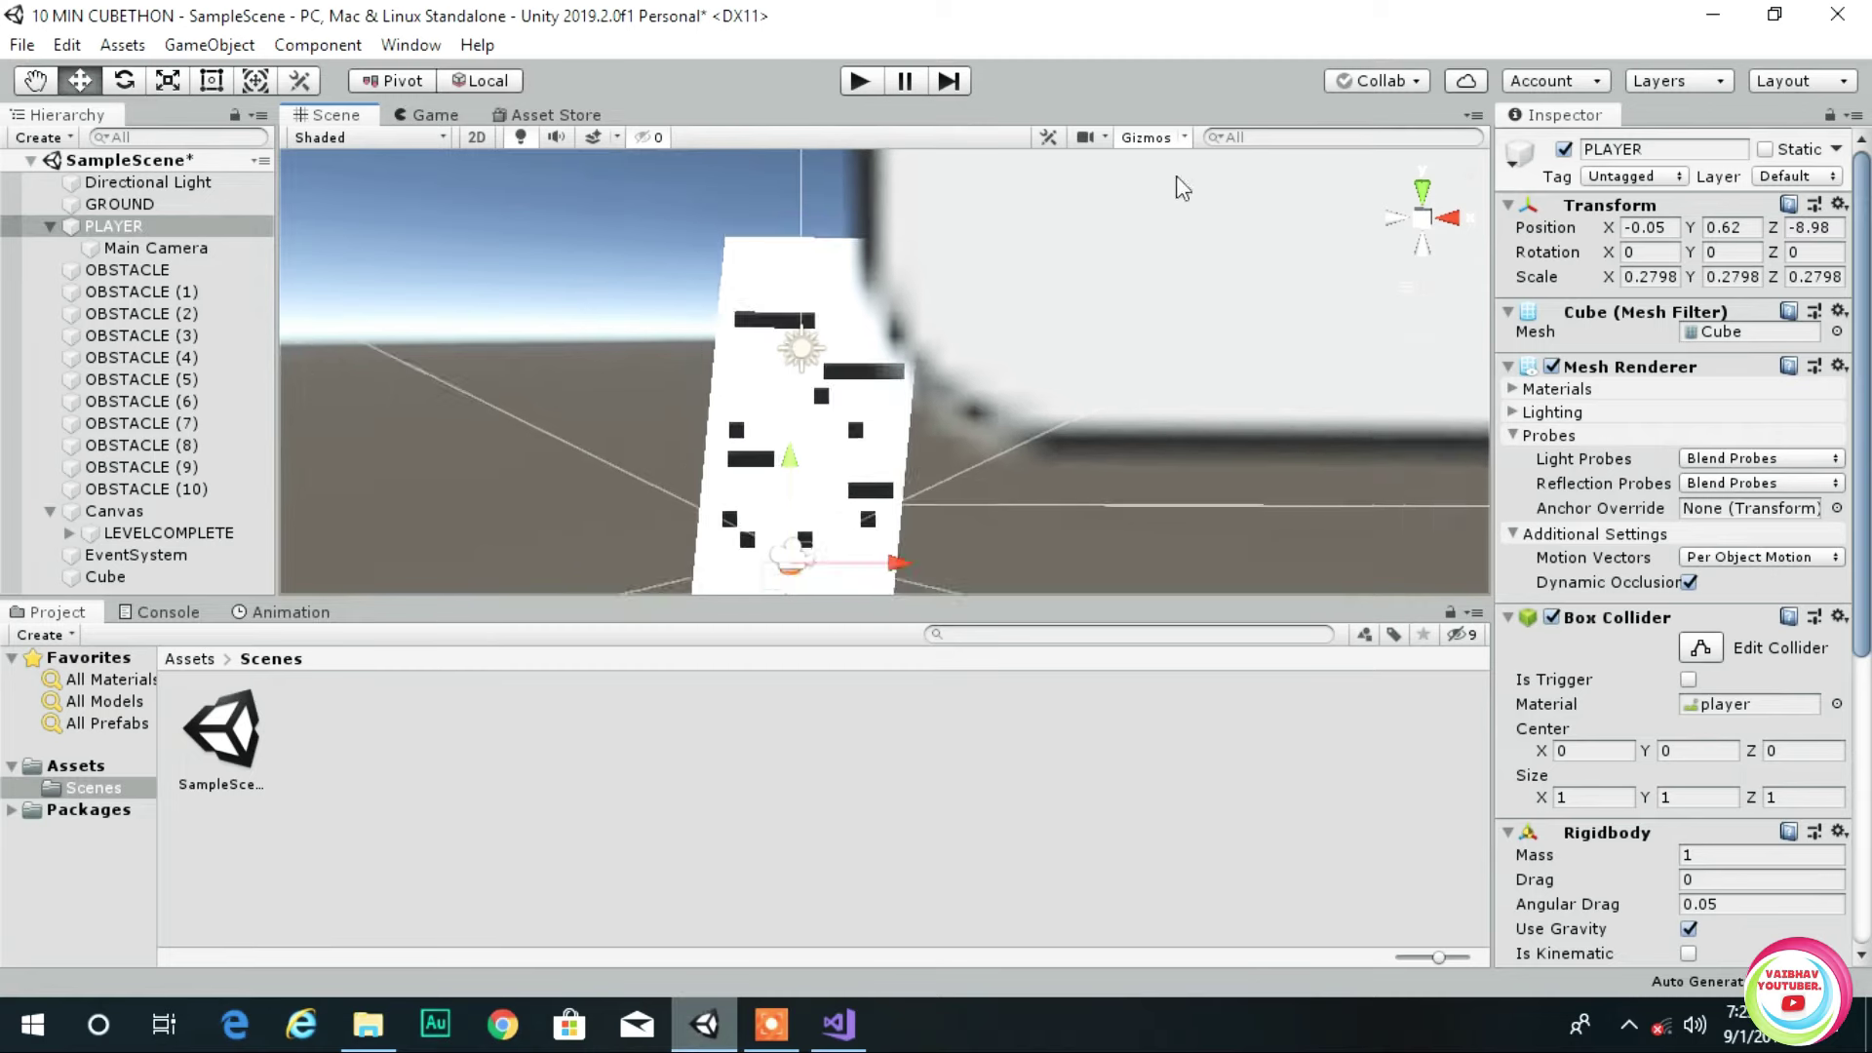
left_click(1413, 228)
middle_click_drag(1235, 420, 771, 653)
left_click(151, 533)
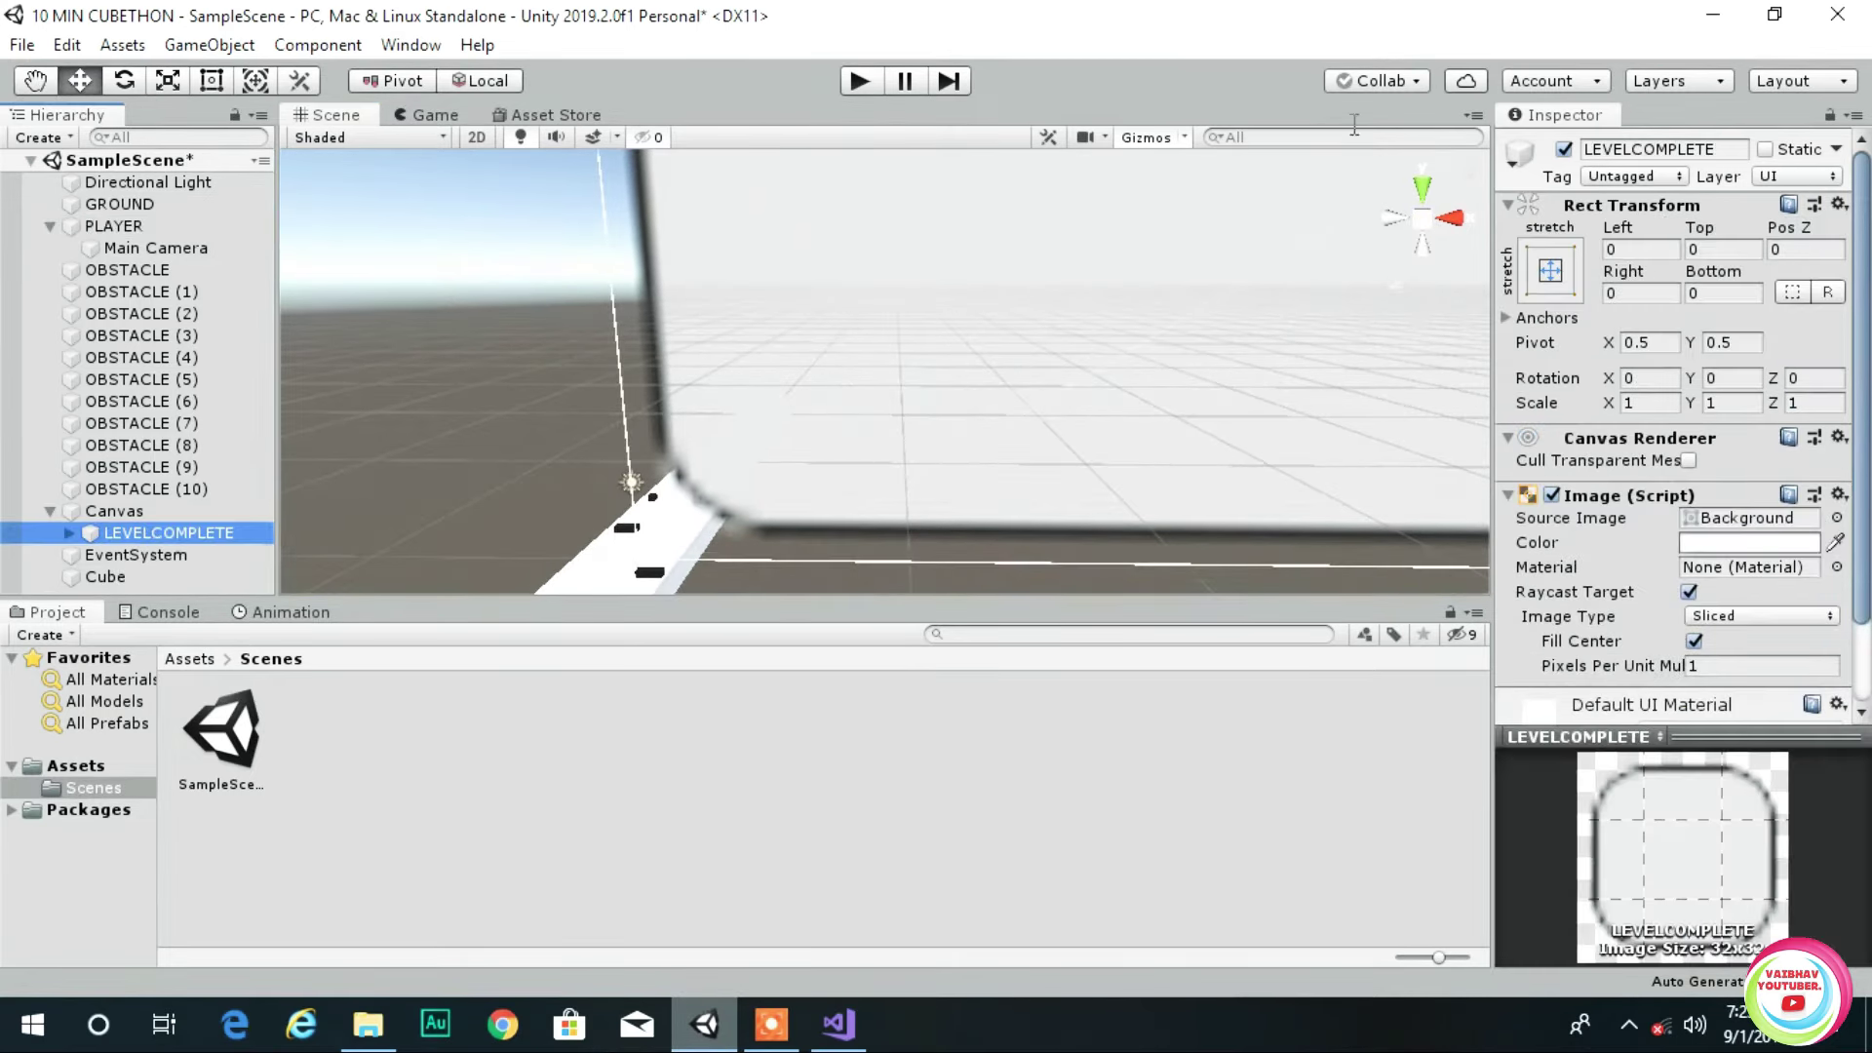
left_click(1564, 148)
- Delete the Cube object that lies far away from the ground track
scroll(647, 459, "up", 5)
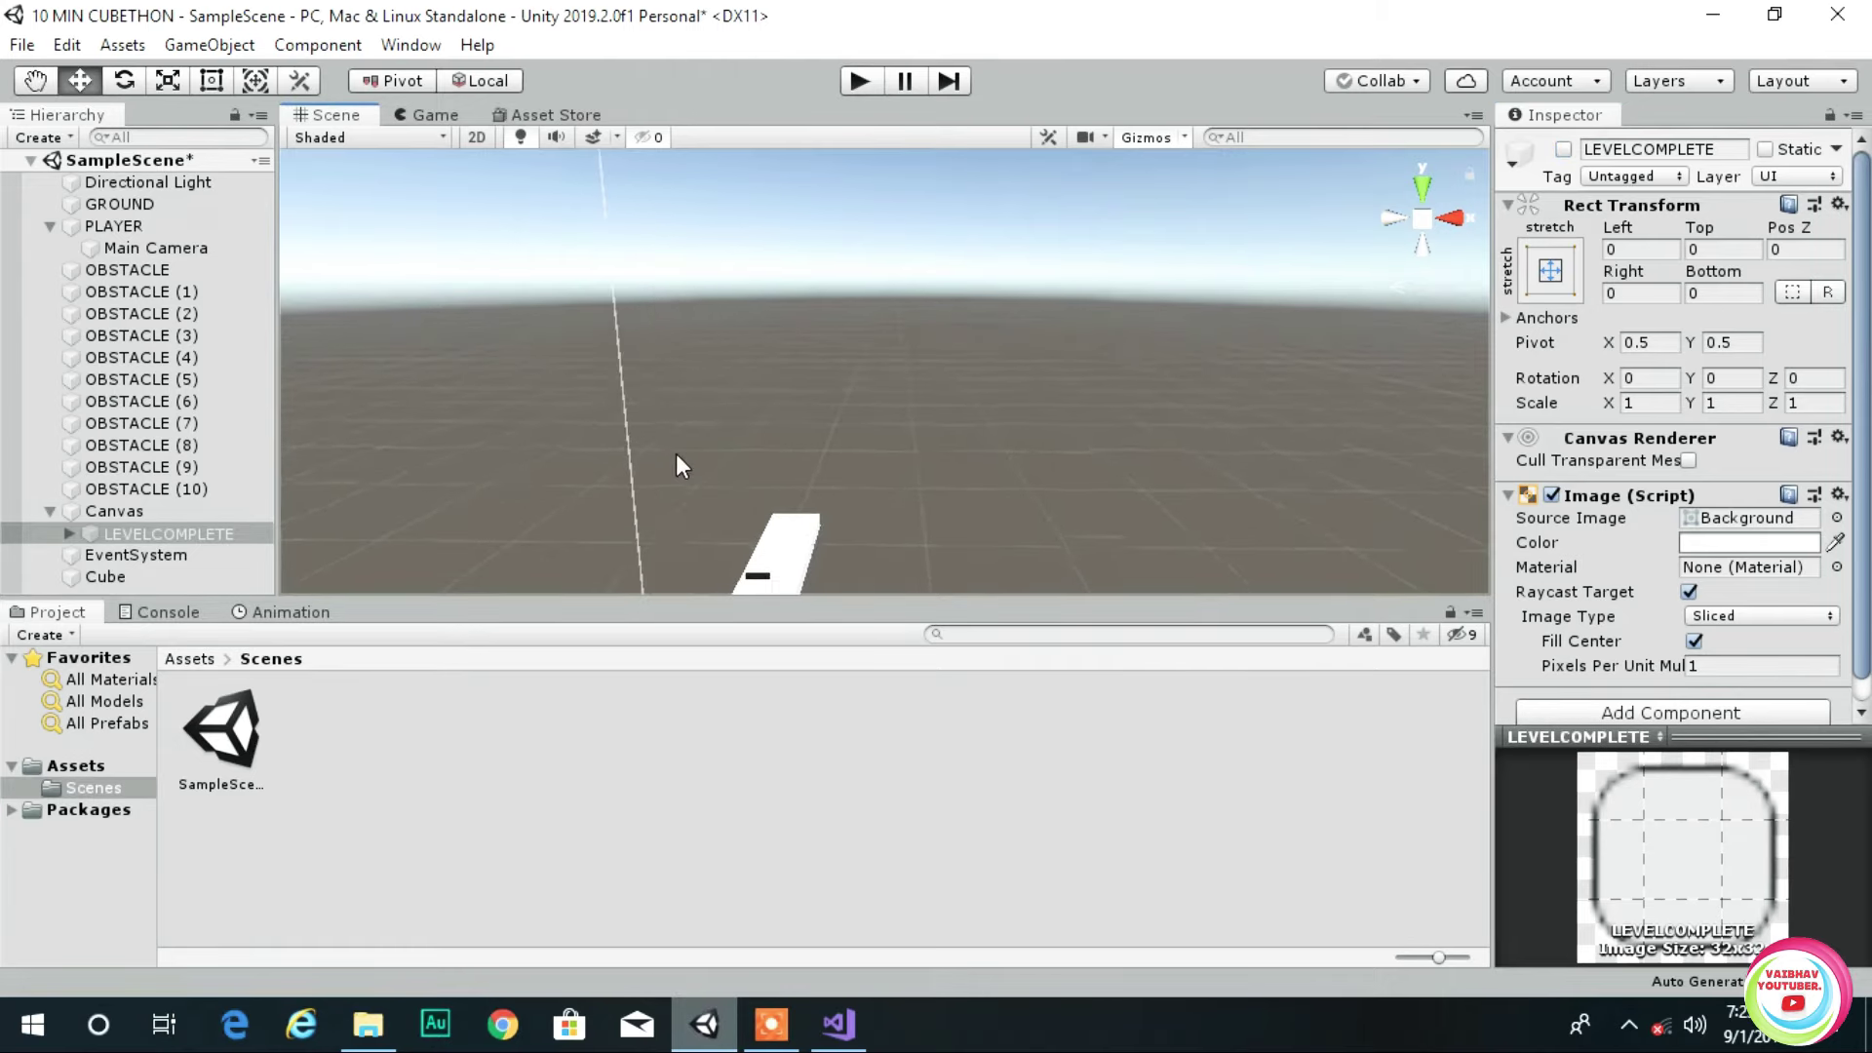
scroll(728, 474, "up", 3)
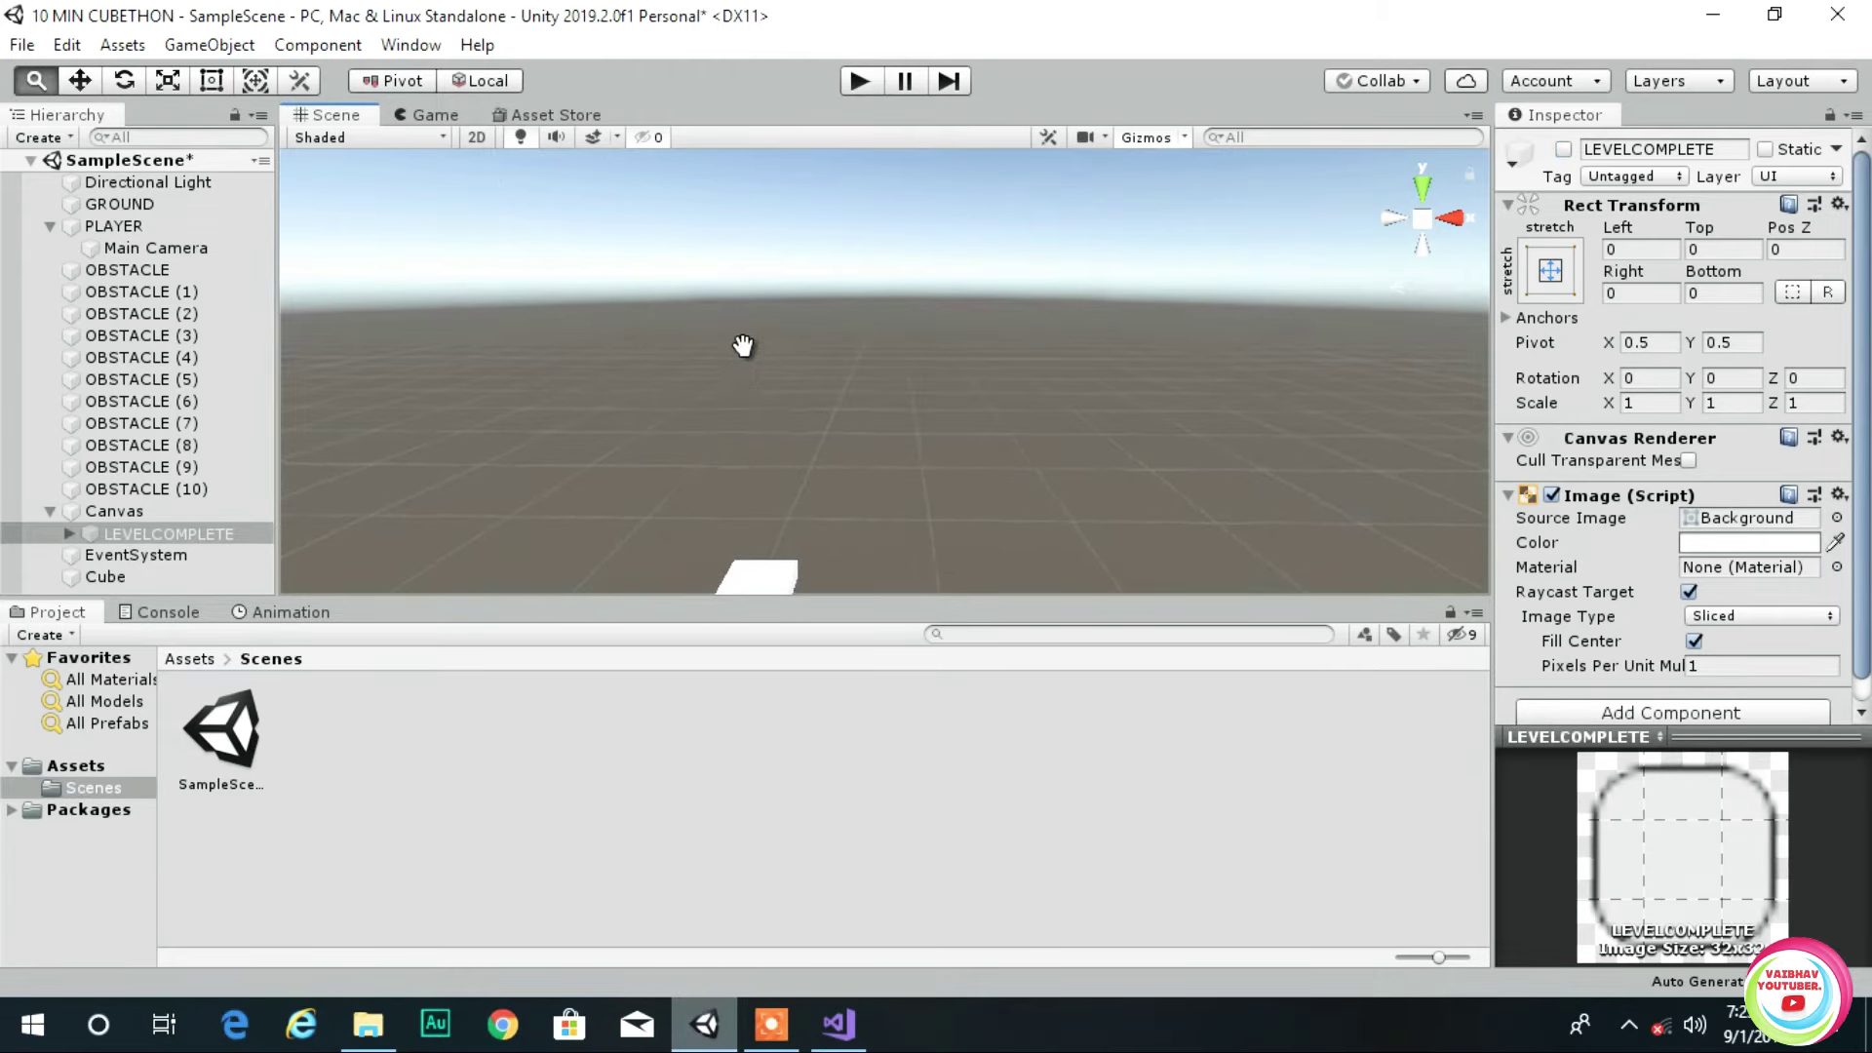
left_click(156, 577)
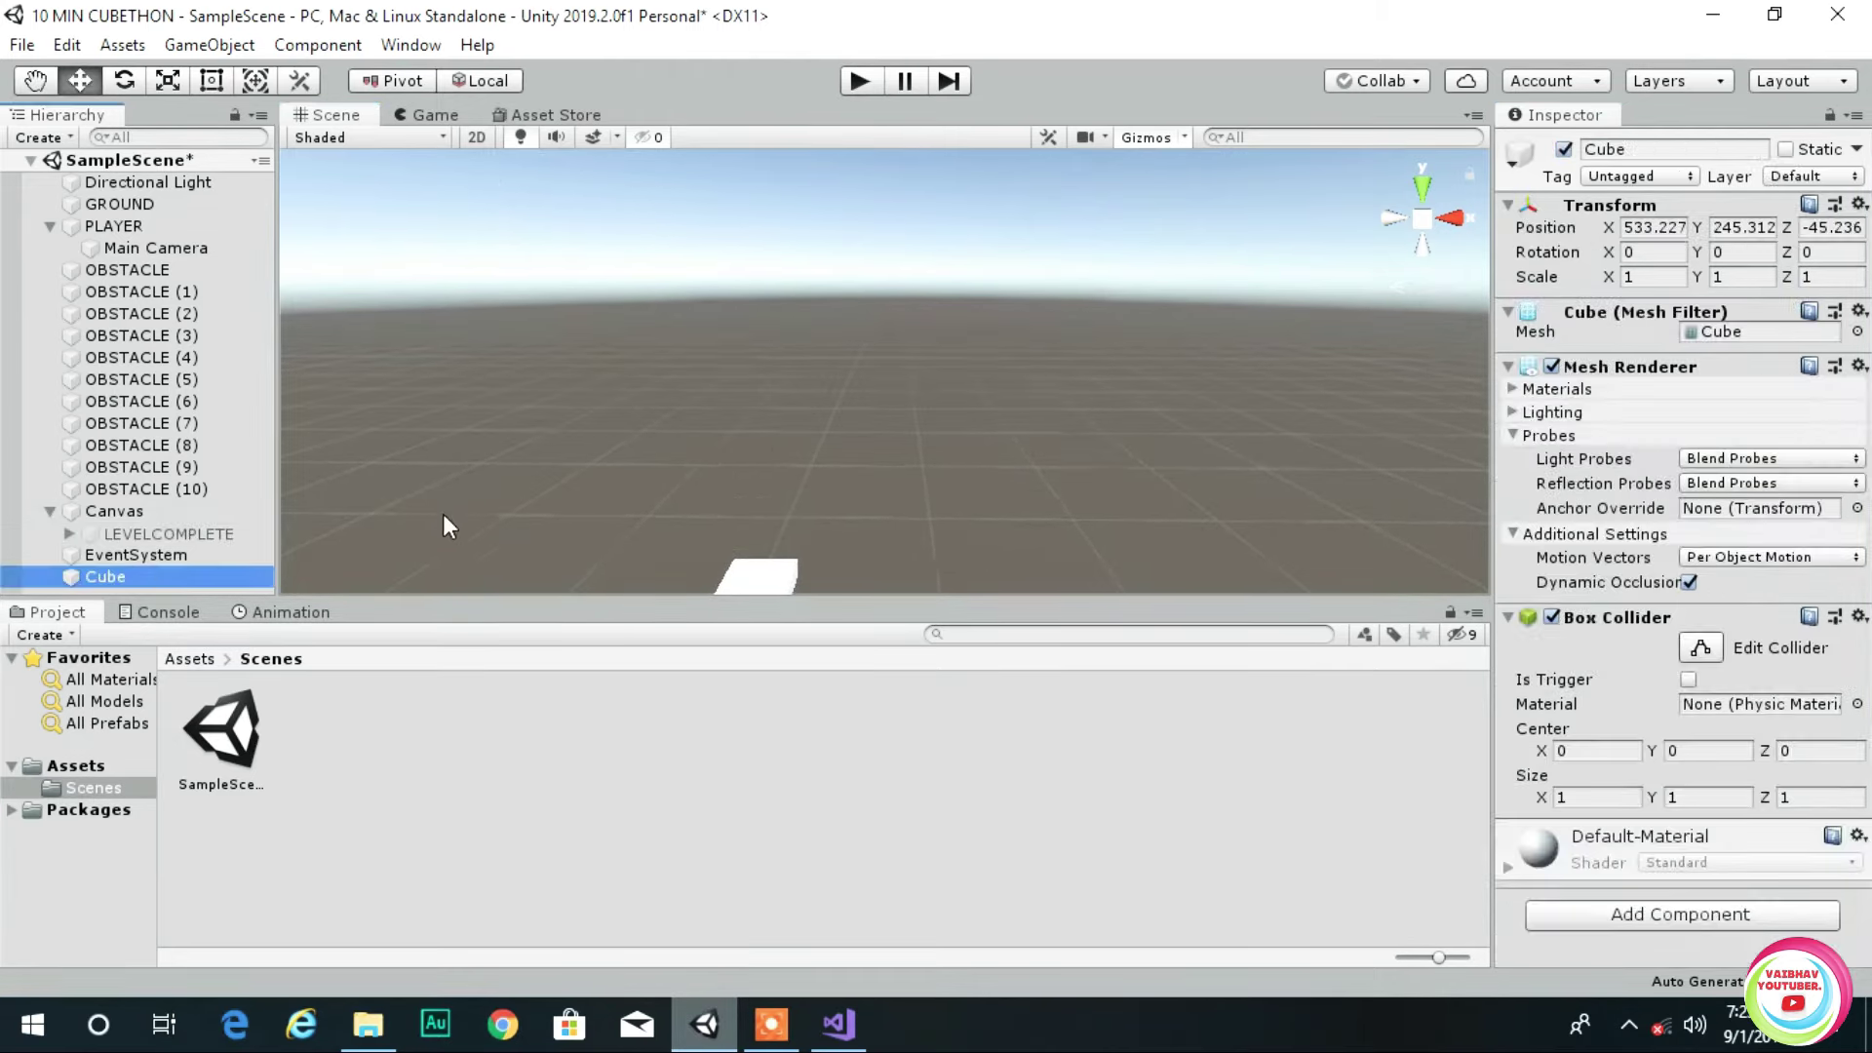
left_click_drag(443, 513, 958, 490, "alt")
key("Delete")
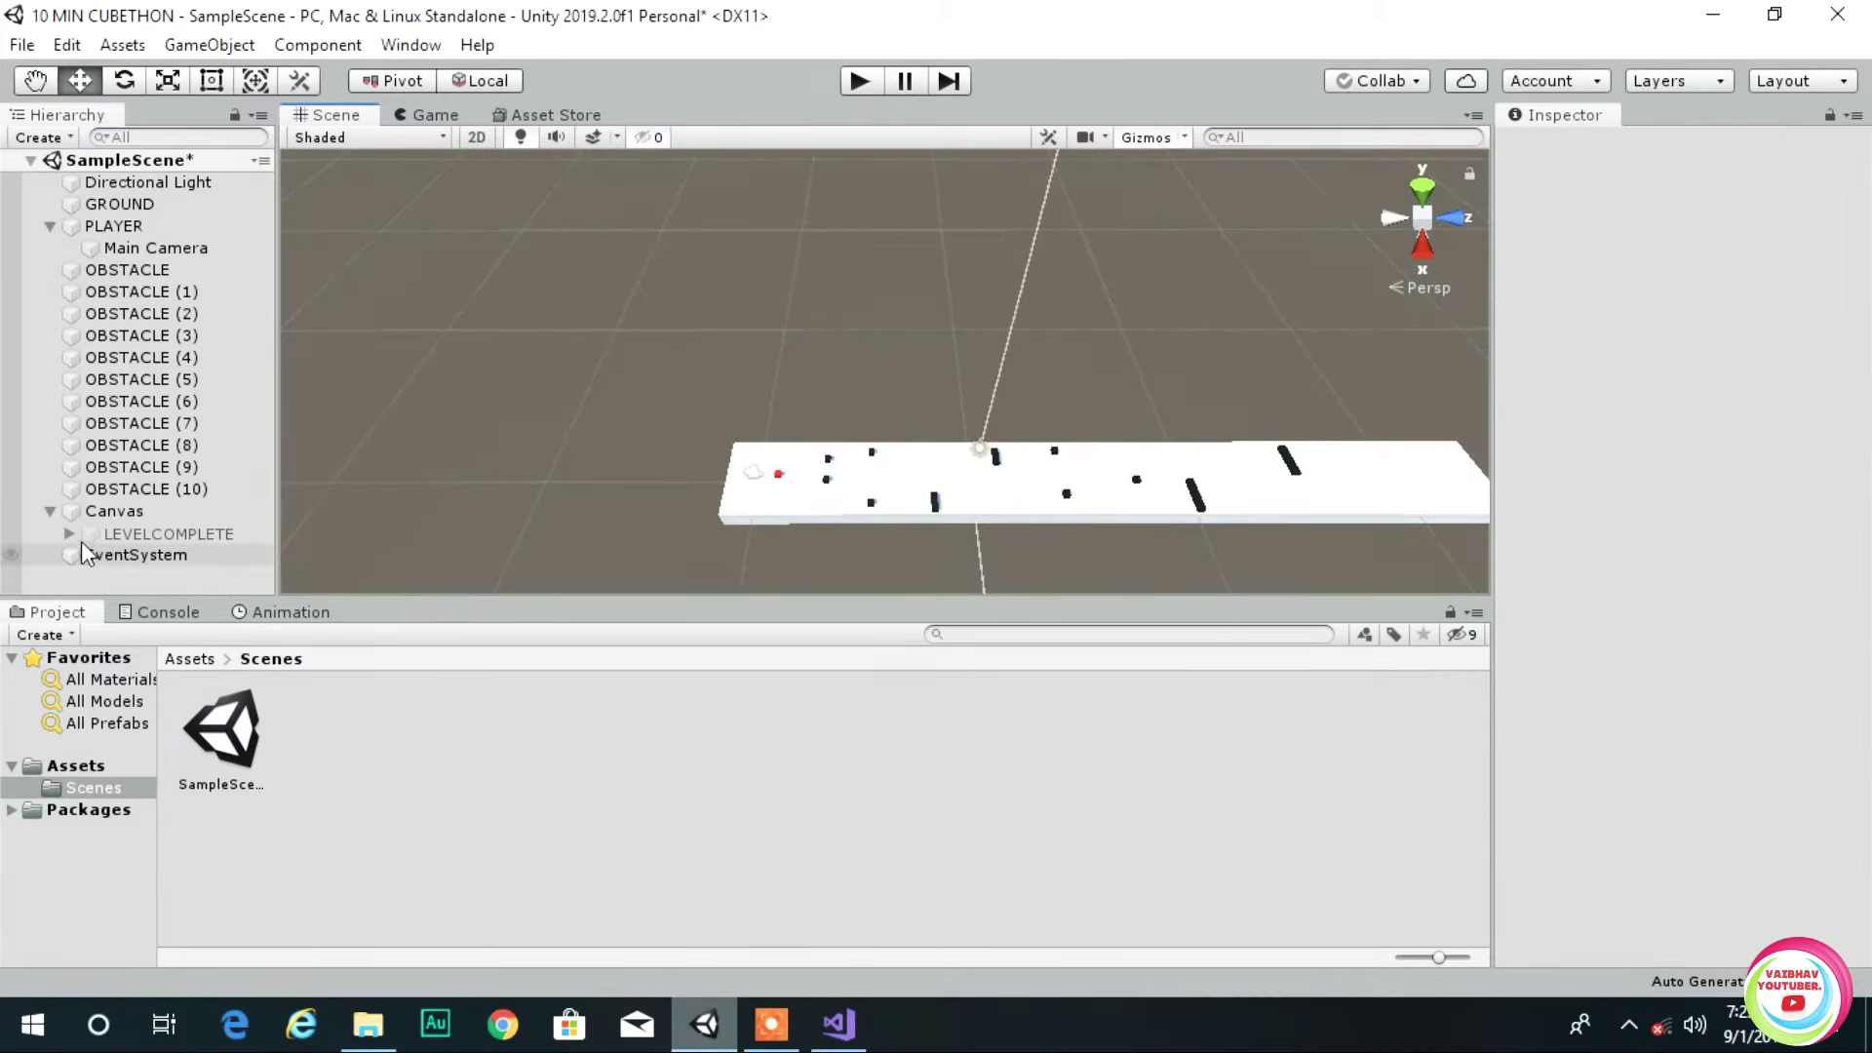
- Add a new 3D cube to the scene and reset its transform
right_click(187, 583)
mouse_move(355, 352)
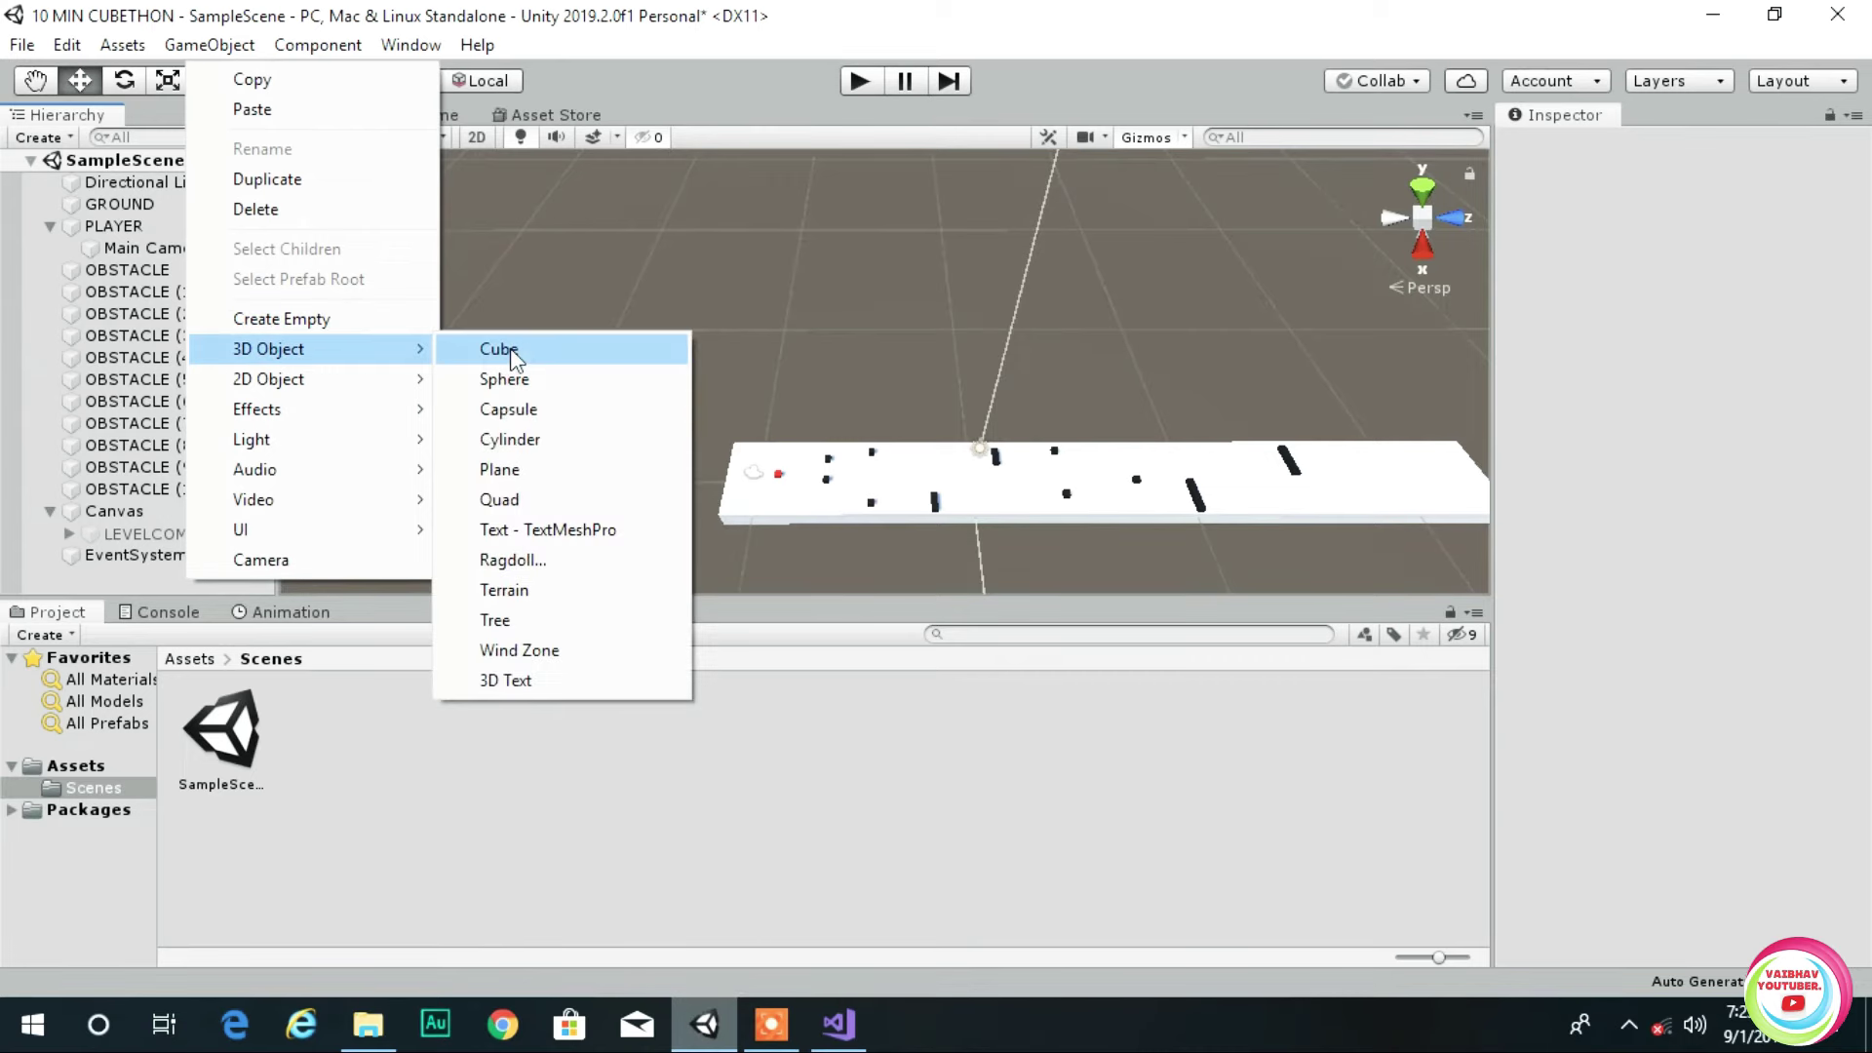
left_click(512, 353)
left_click_drag(990, 360, 1082, 399)
right_click(1558, 211)
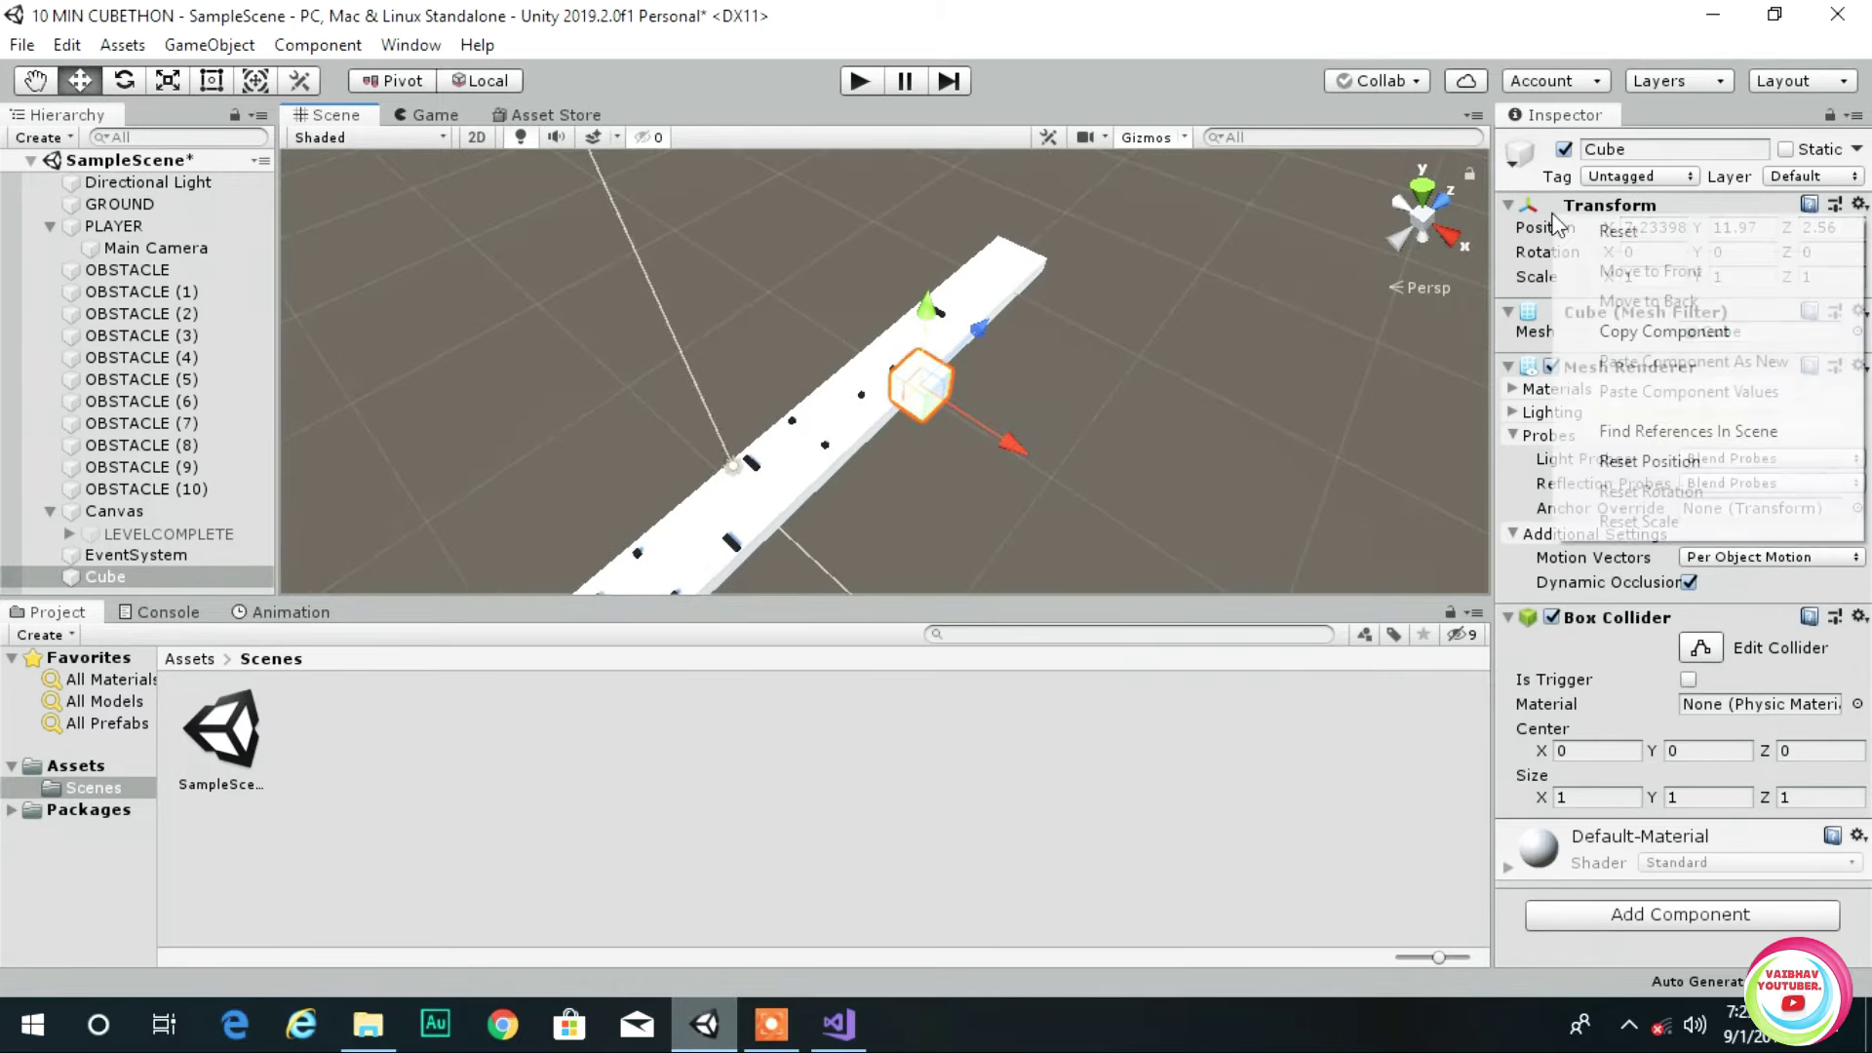
left_click(1584, 230)
- Move the cube along Z to about 22.51 at the ground's far end and scale it to about 21.4 in X and 17 in Y
left_click_drag(827, 432, 1121, 146)
left_click(168, 80)
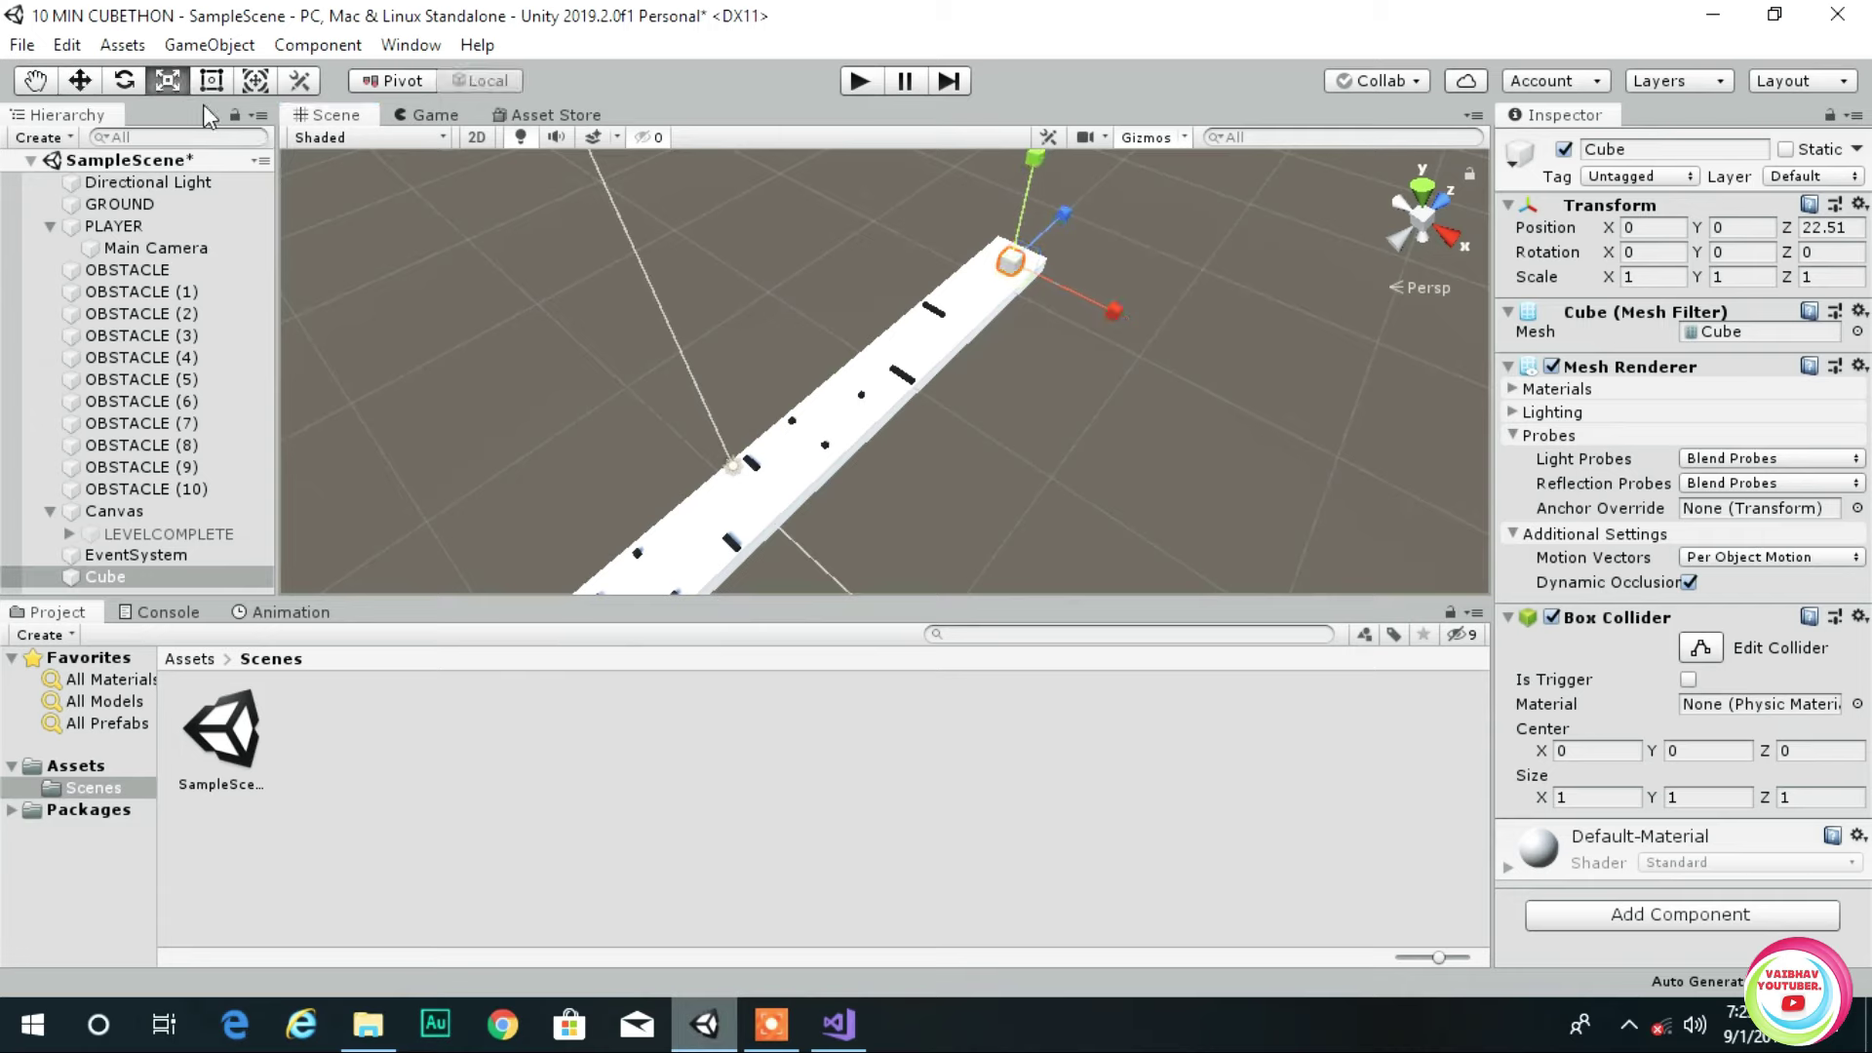
left_click_drag(1121, 307, 1507, 547)
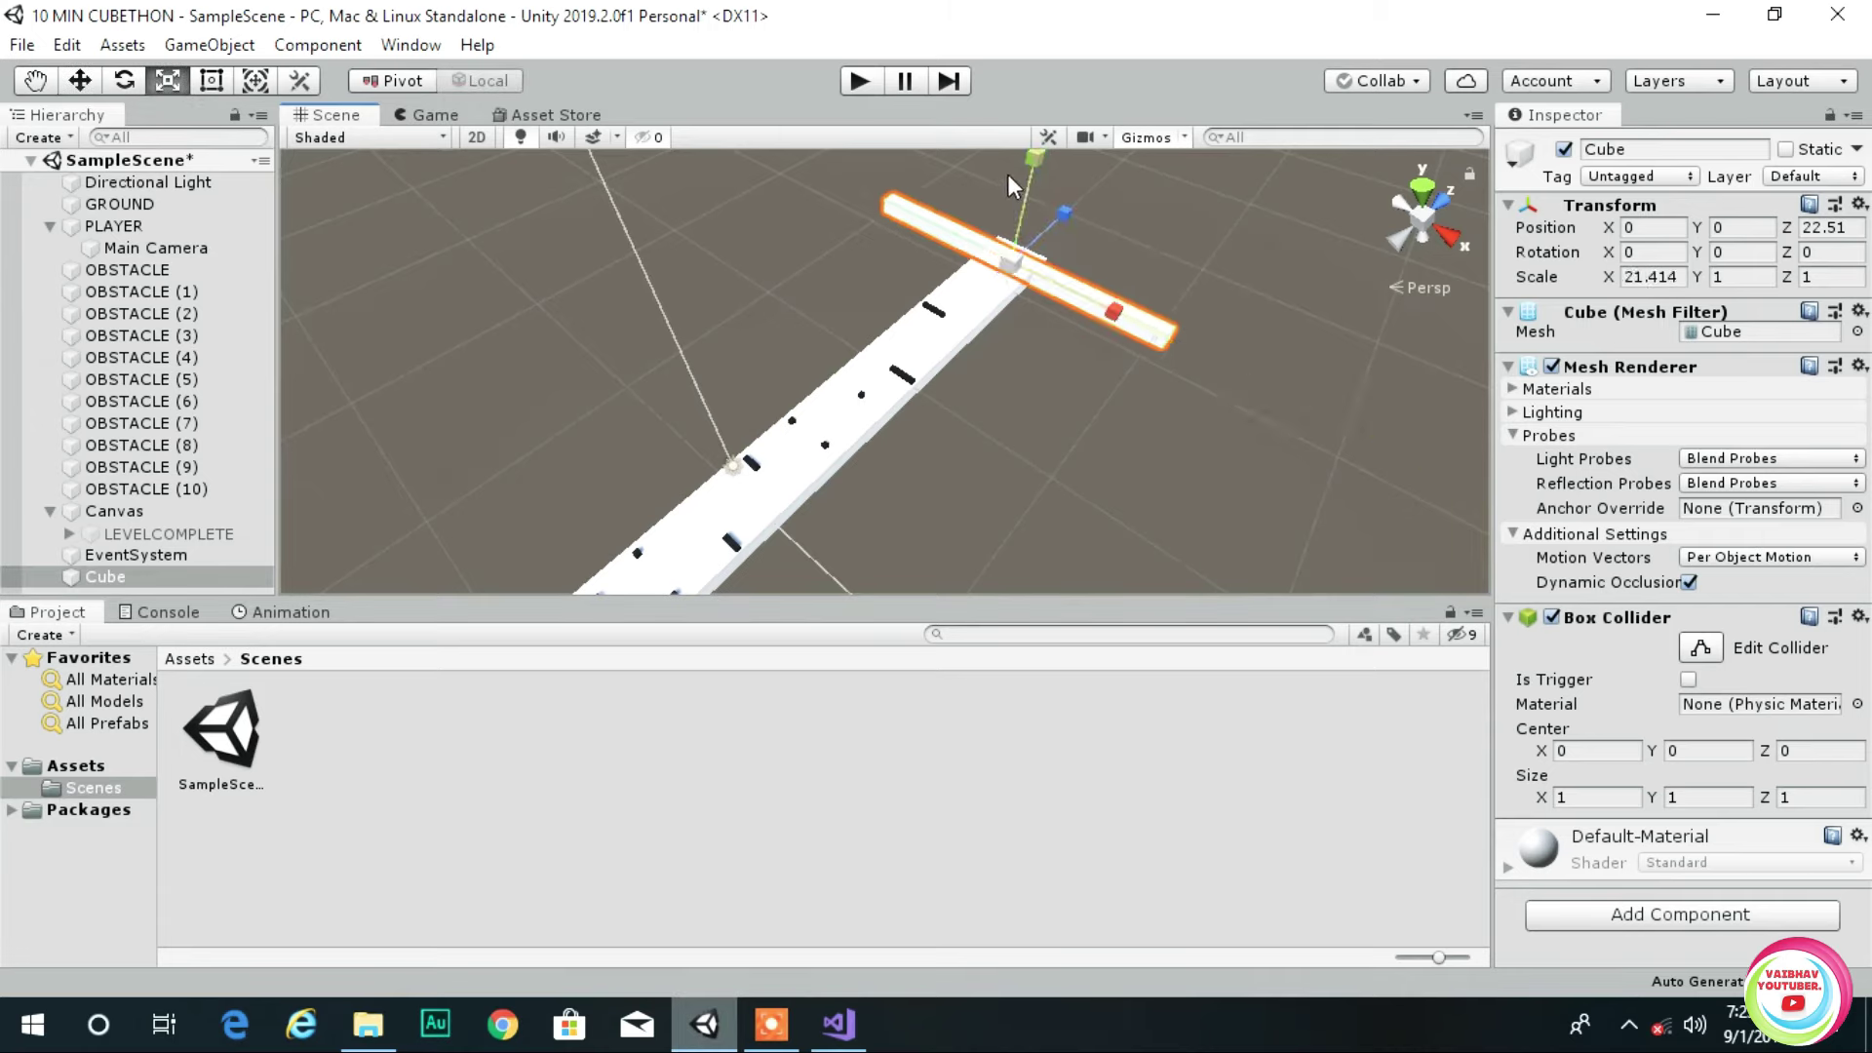
left_click_drag(1032, 165, 1268, 819)
- Disable the scaled cube's Mesh Renderer so only its box collider remains in the scene
right_click_drag(1149, 471, 823, 436, "alt")
scroll(825, 435, "up", 6)
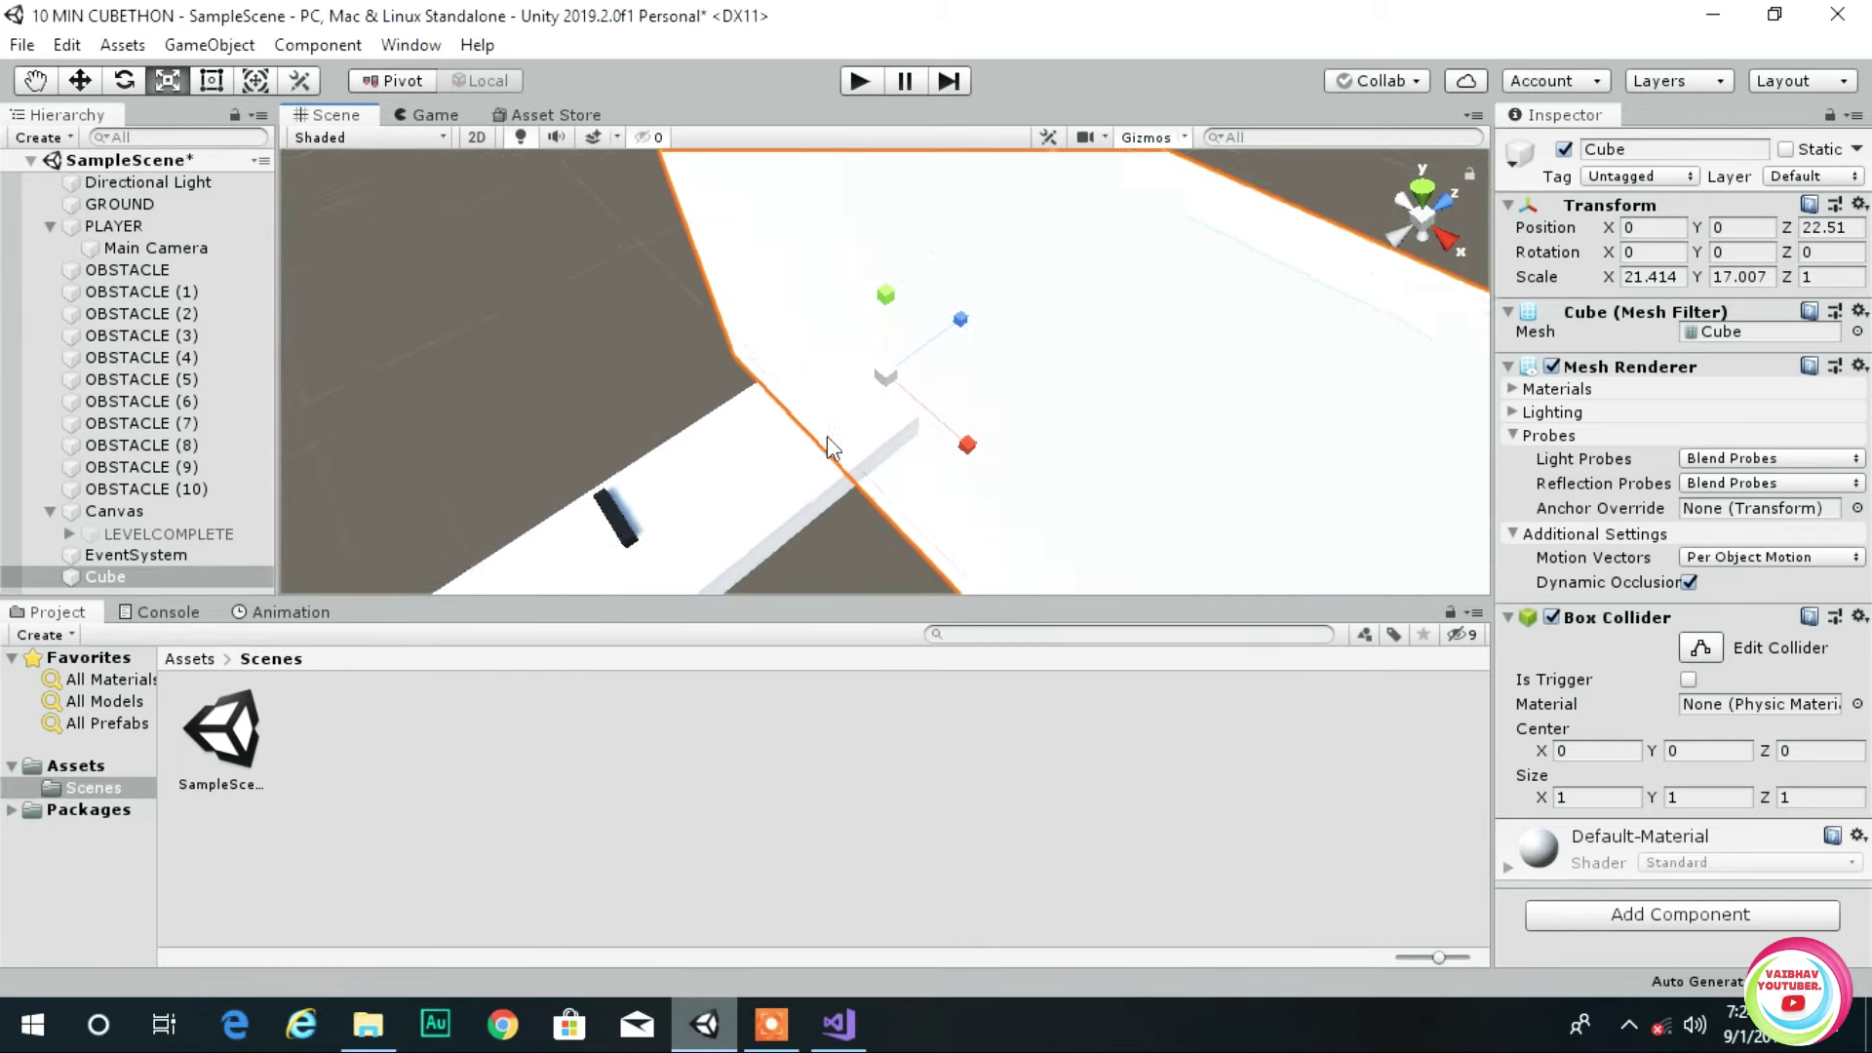
left_click(1551, 367)
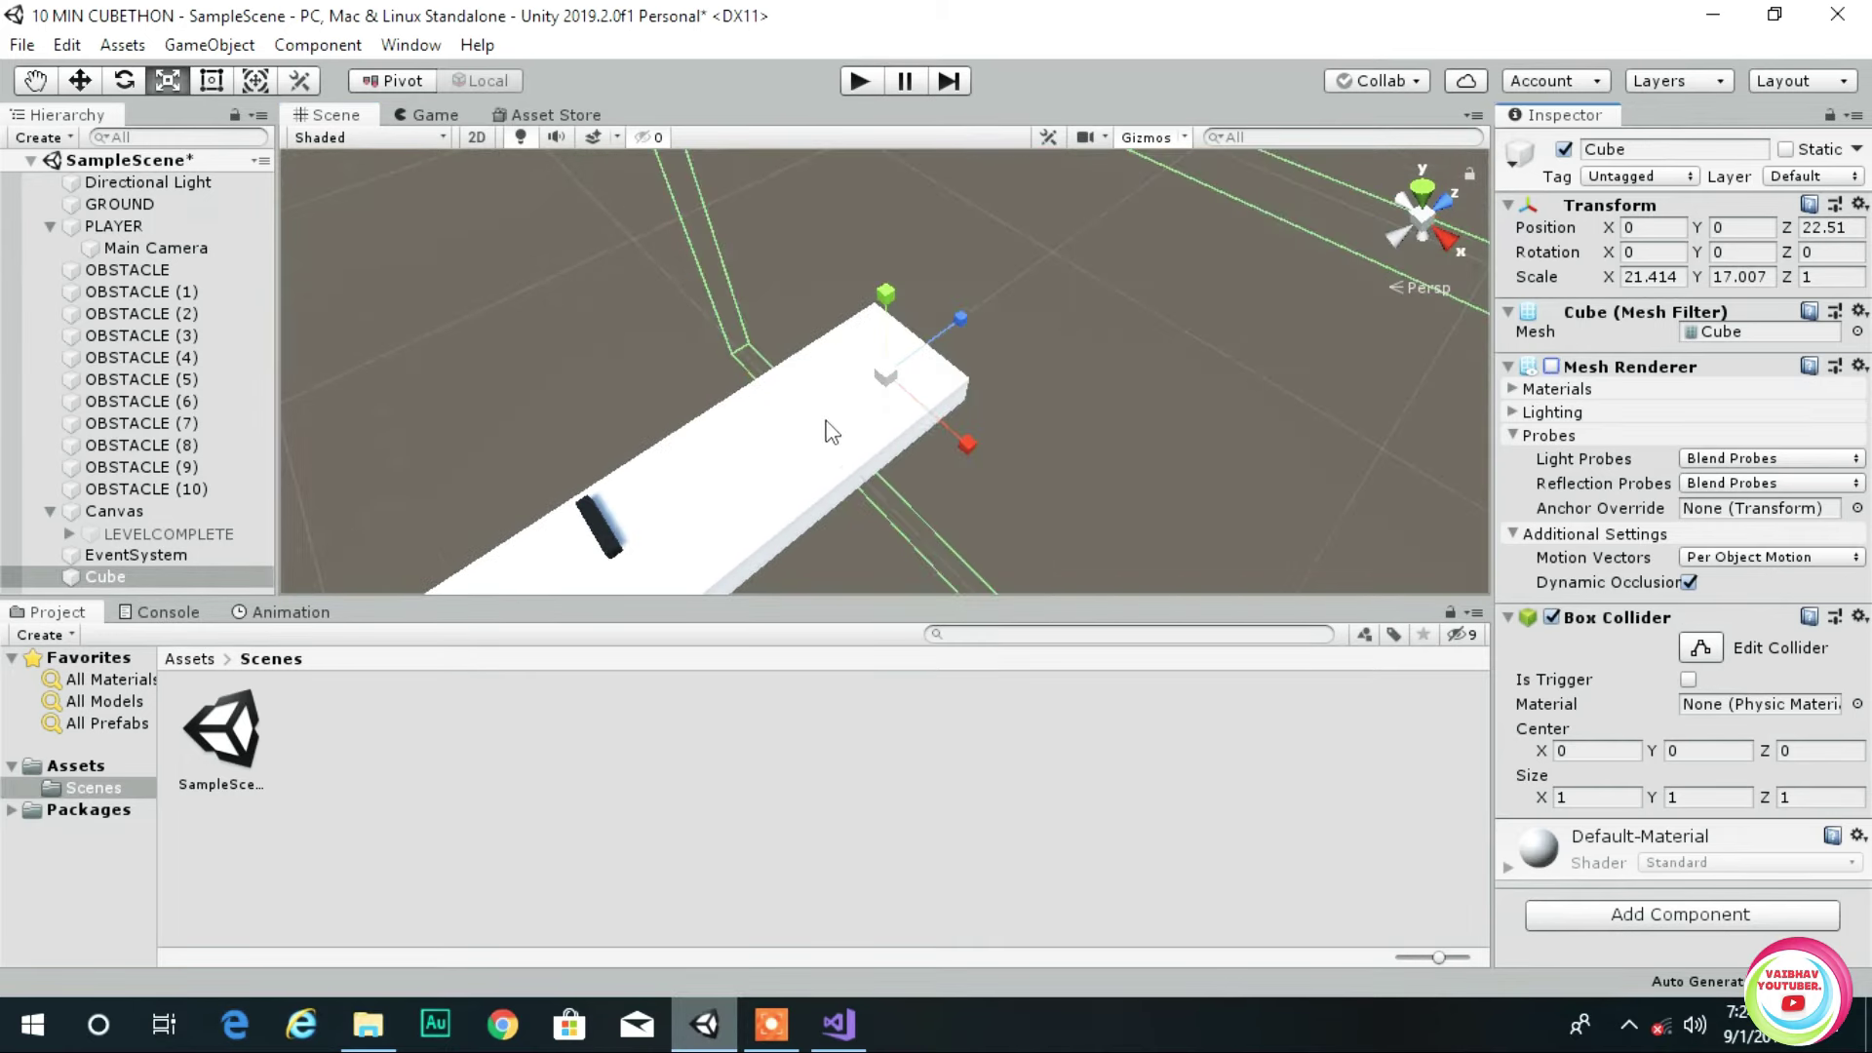
- Create a new tag named level in the project's tag list
scroll(829, 433, "down", 8)
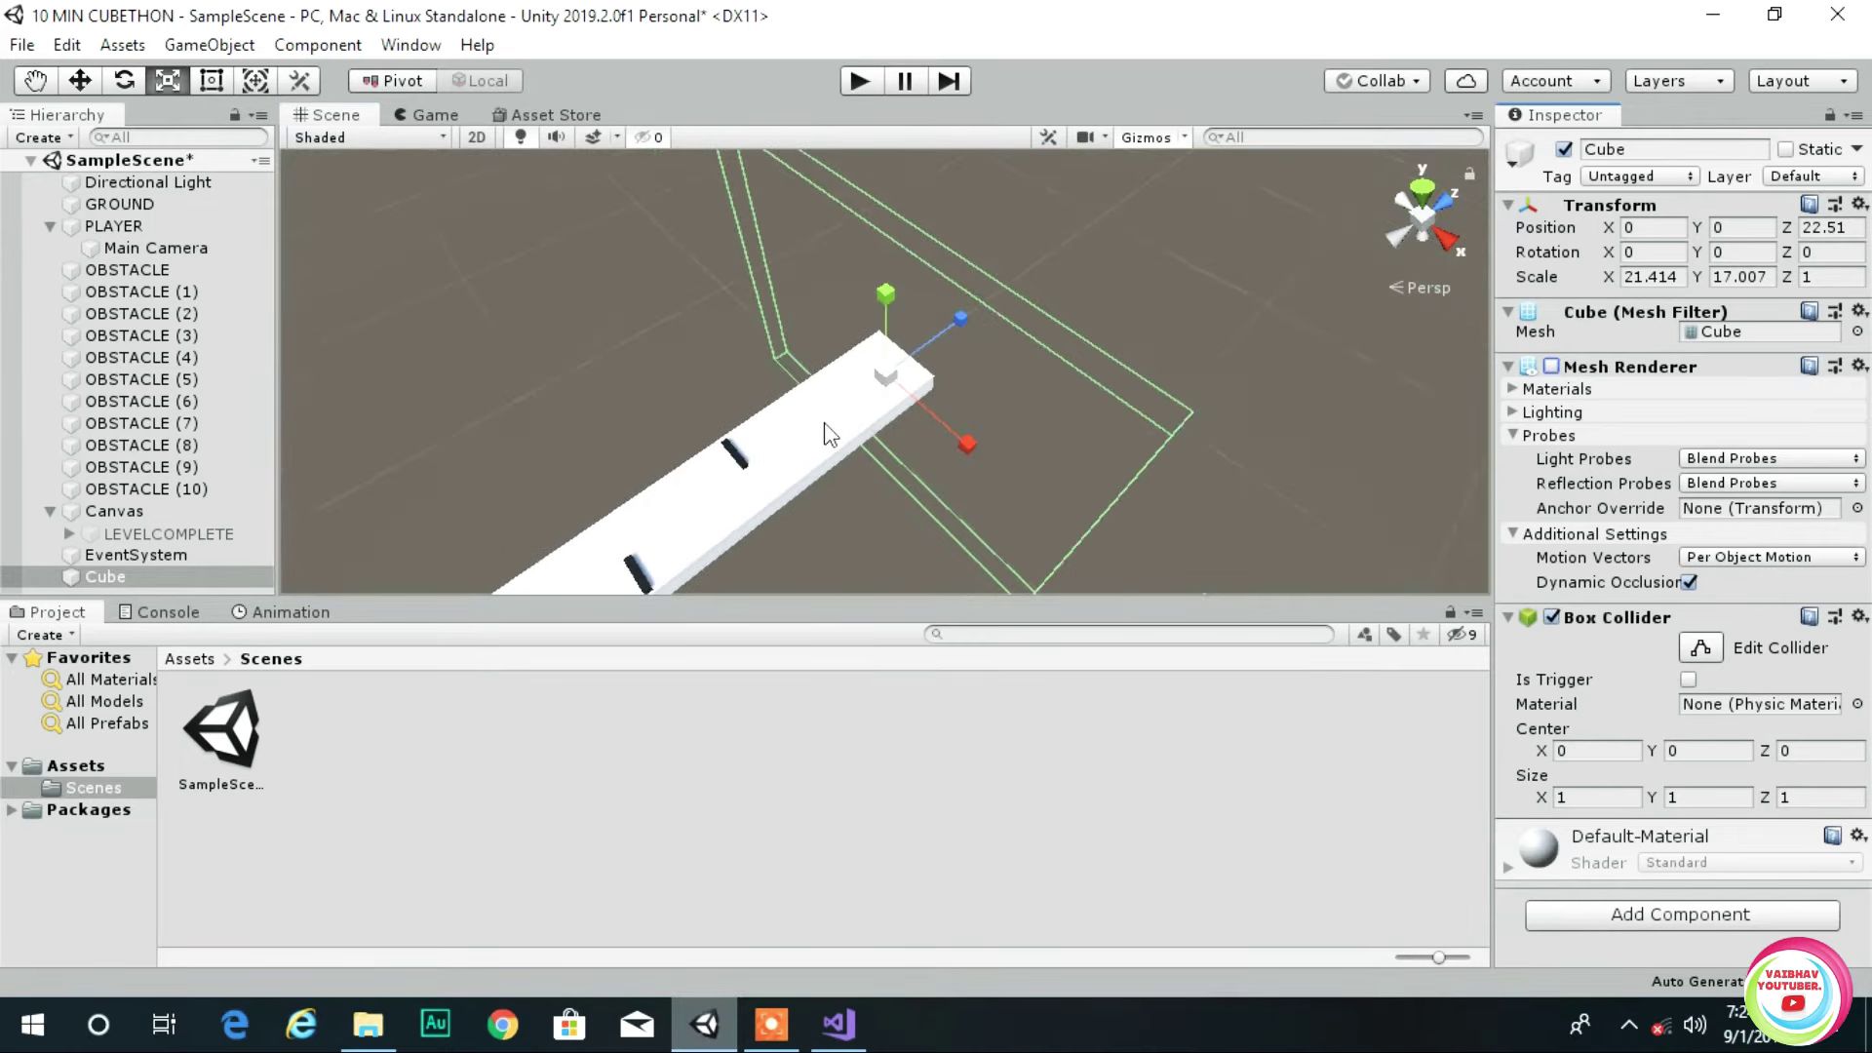
left_click(1665, 176)
left_click(1702, 459)
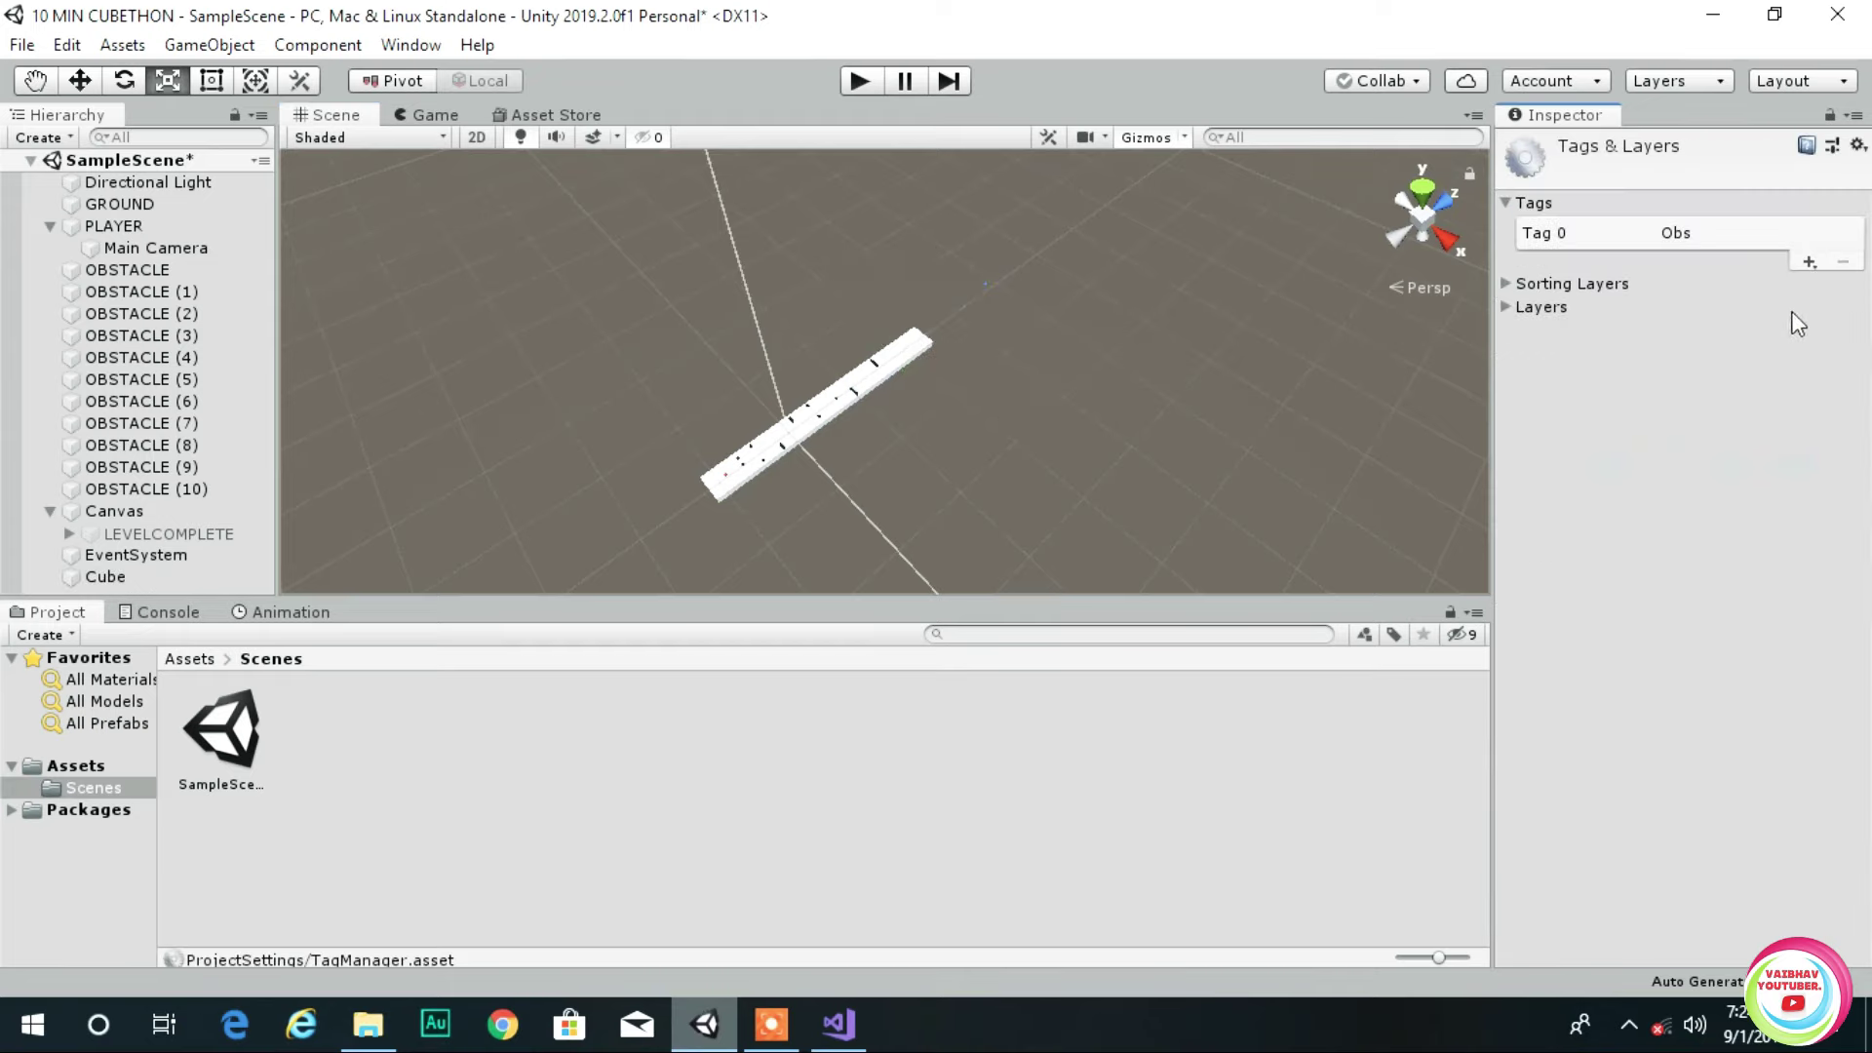
left_click(1809, 263)
type("le")
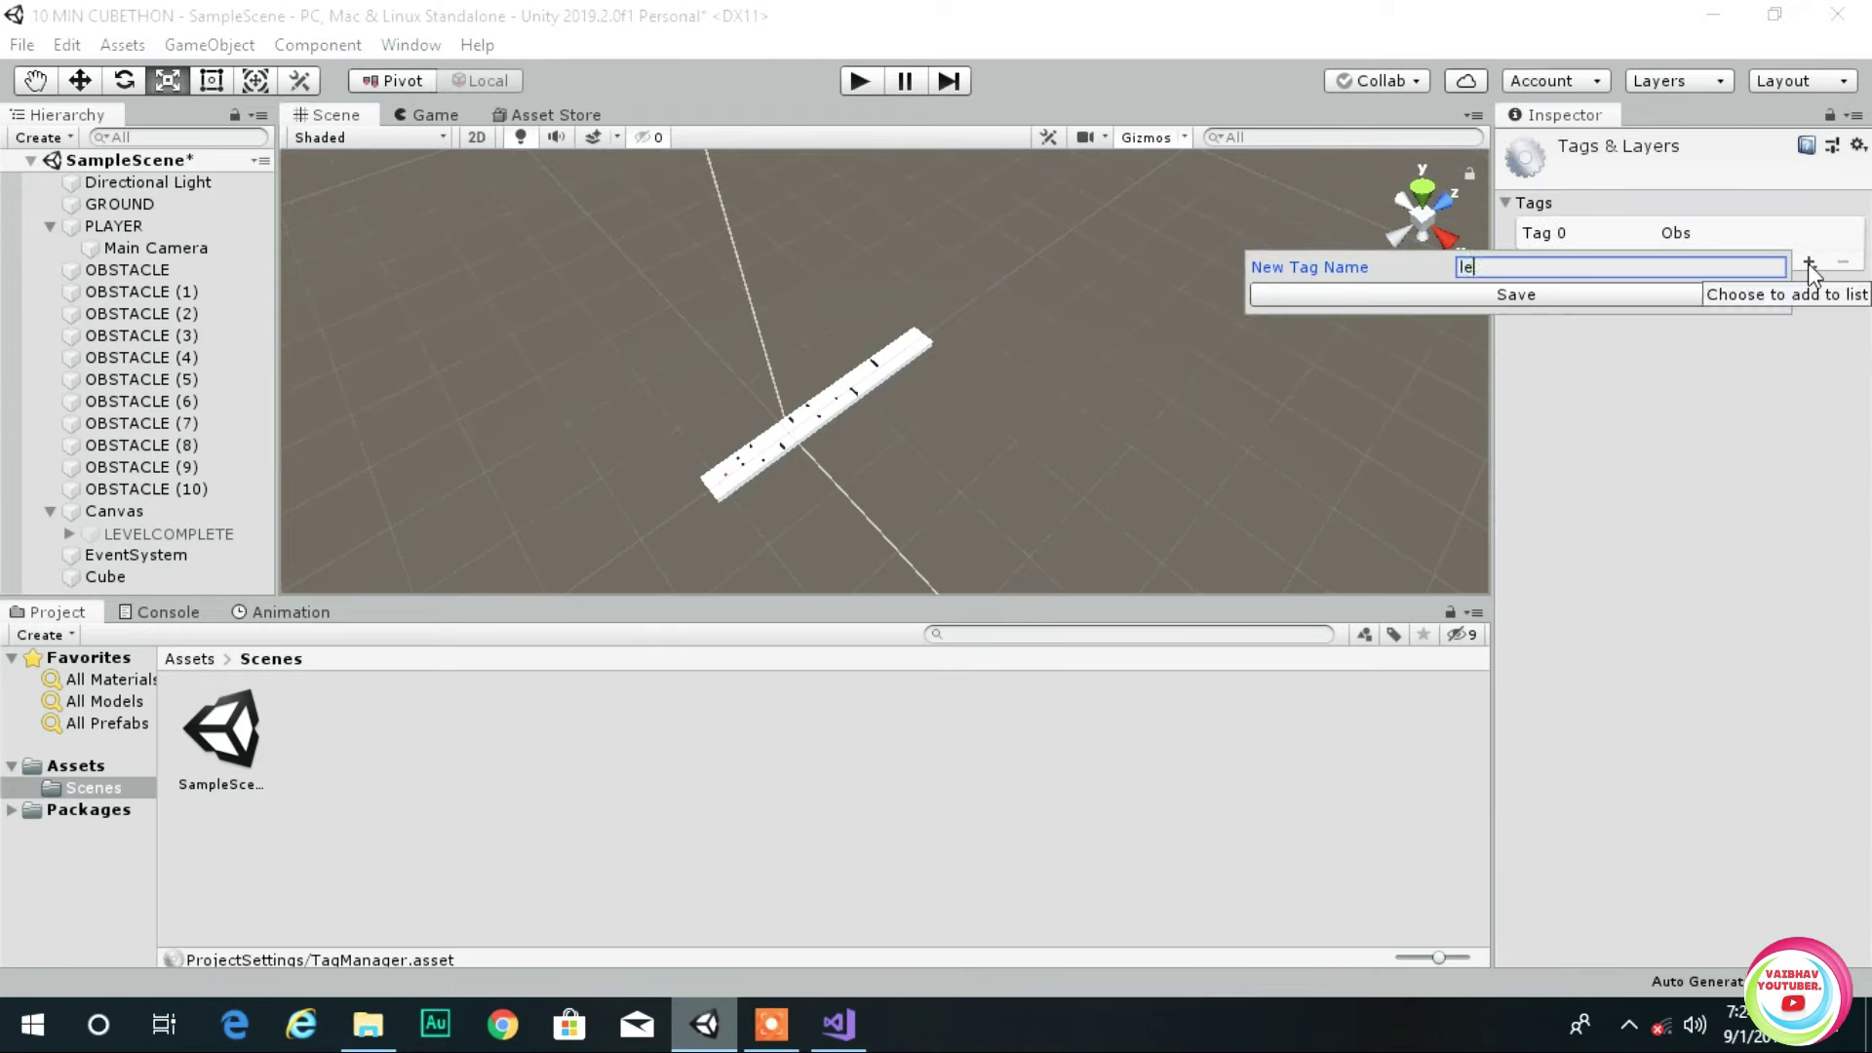
type("vel")
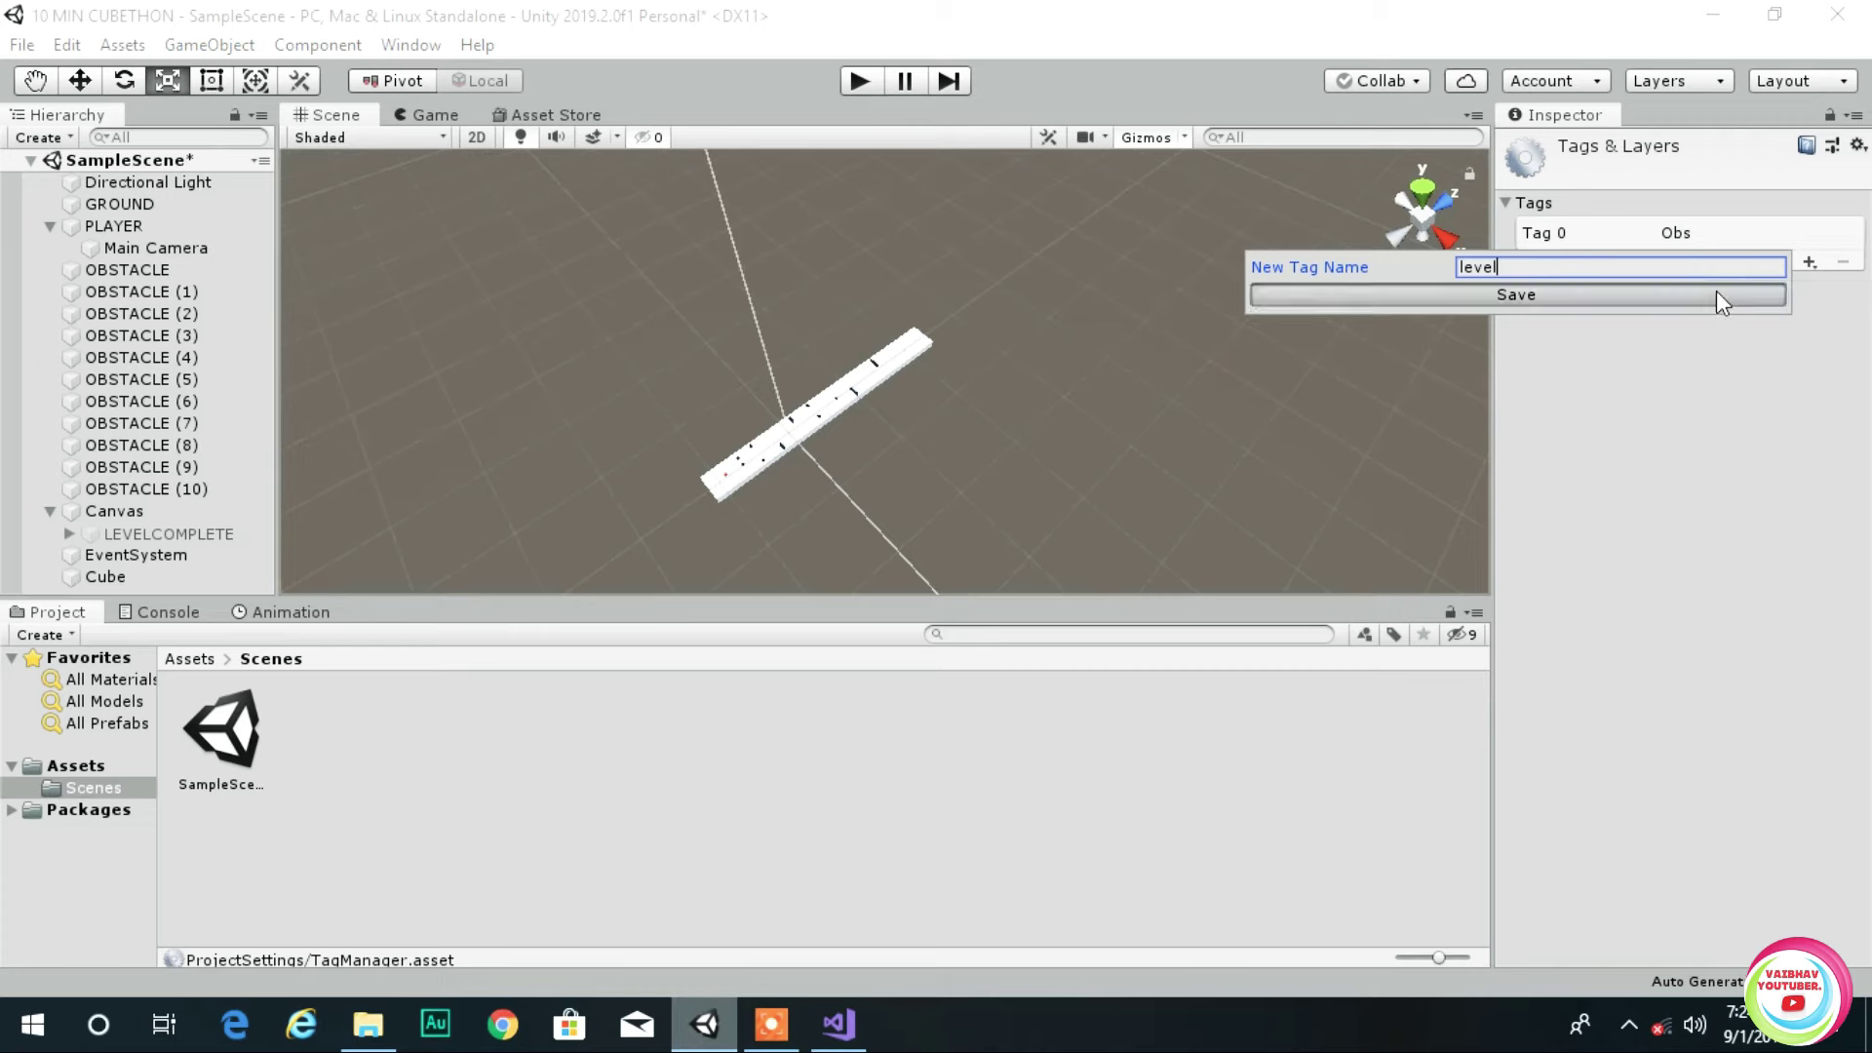
left_click(1716, 292)
- Assign the level tag to the finish cube and rename the cube COMPLETE
left_click(146, 554)
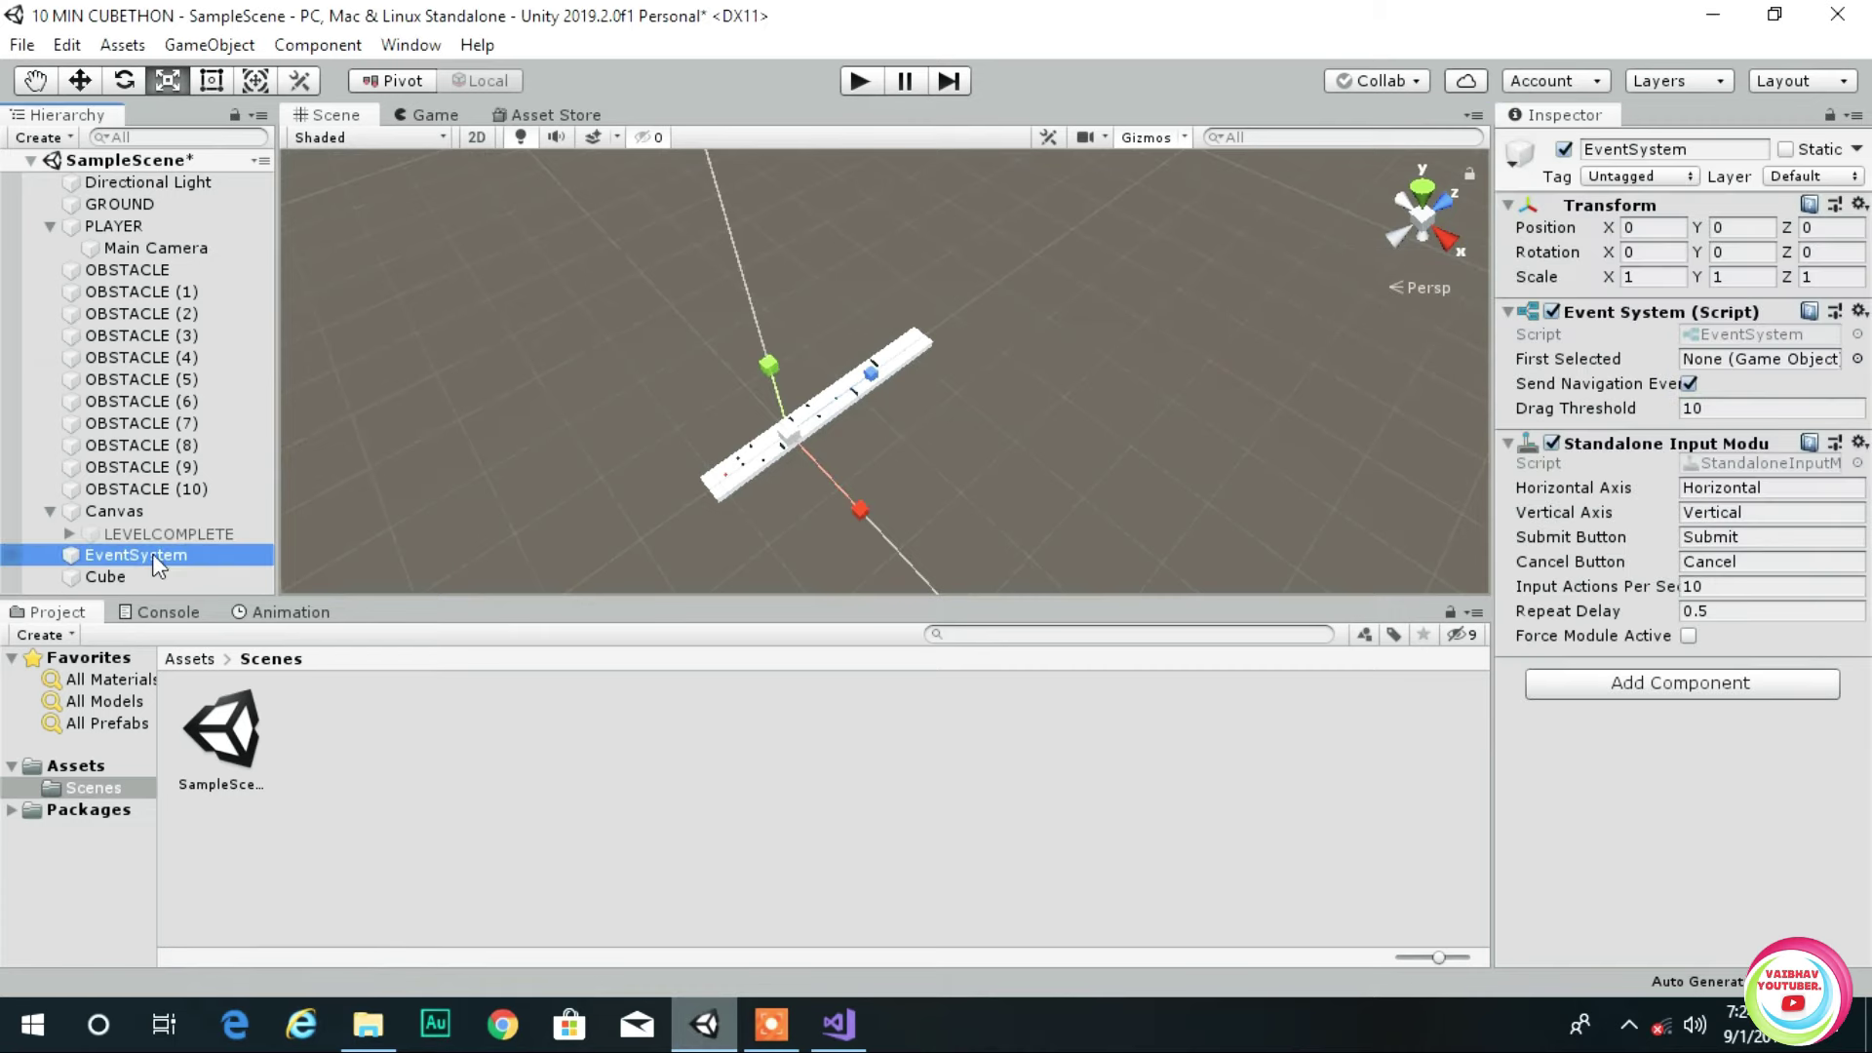
left_click(150, 574)
left_click(1592, 175)
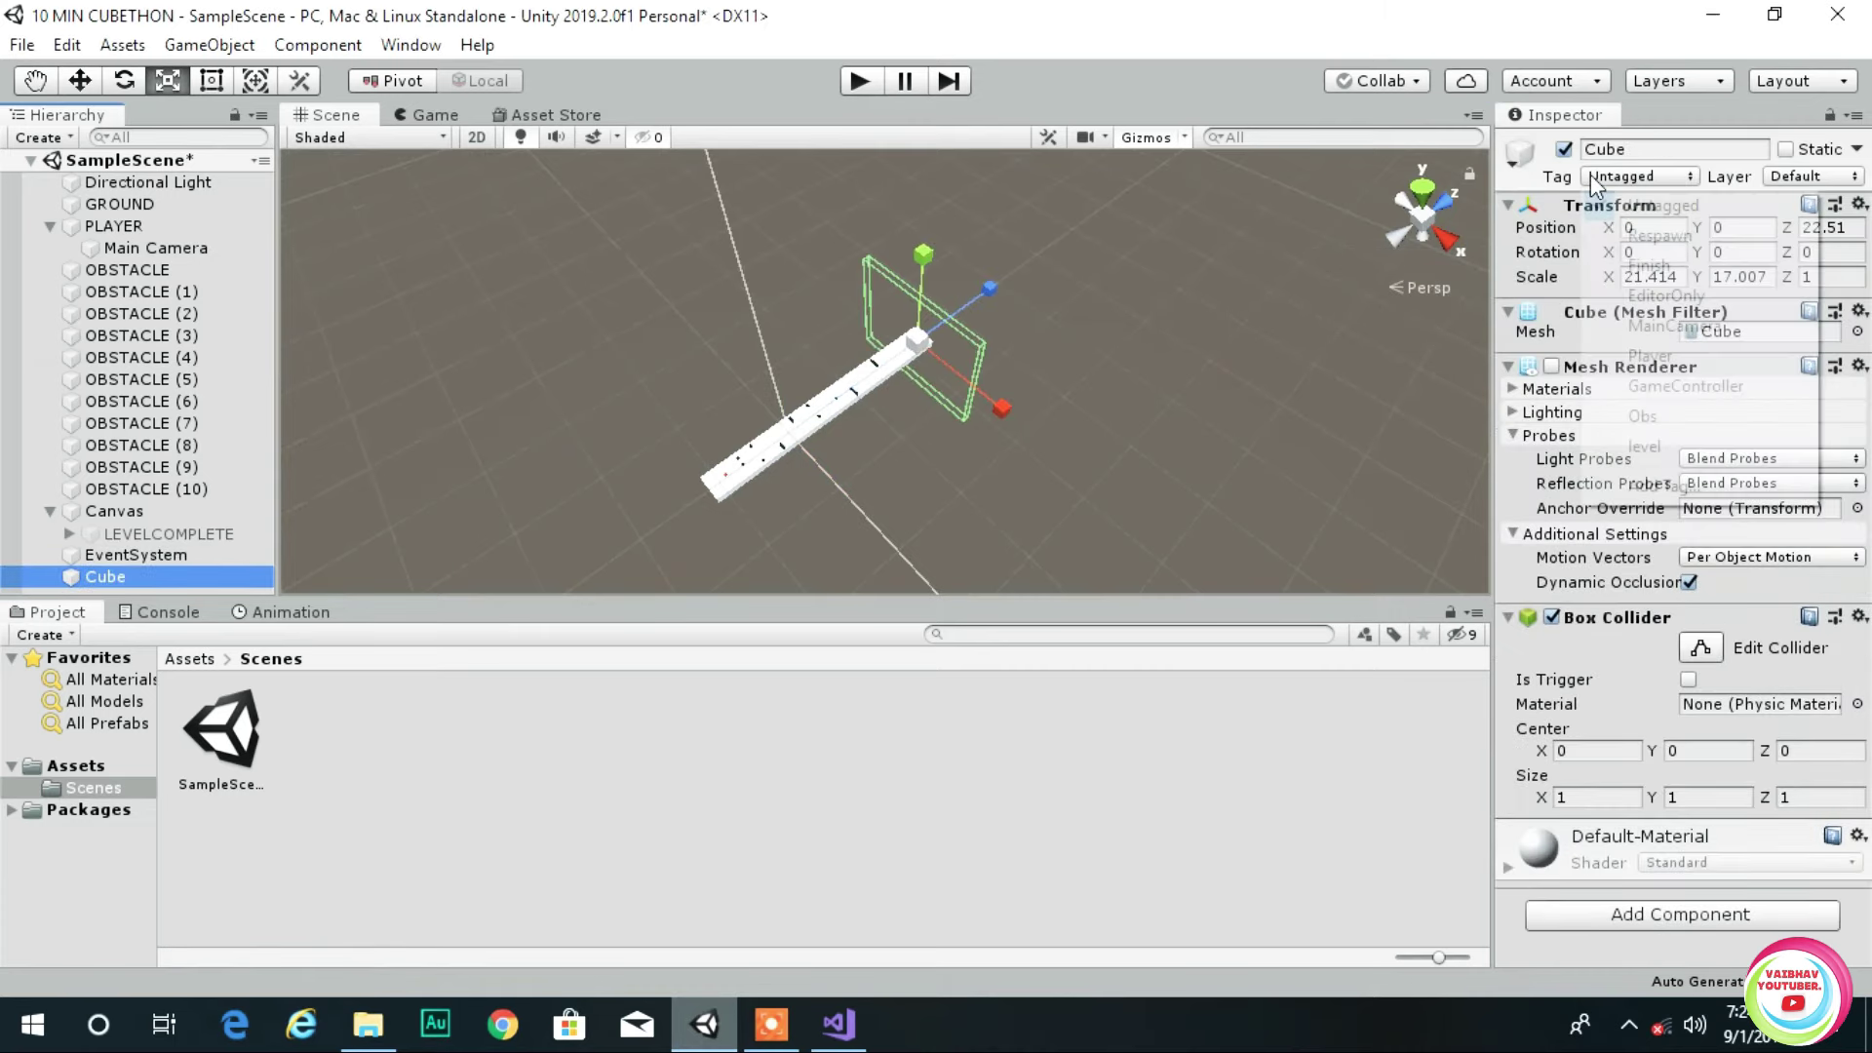
left_click(1642, 446)
left_click(1710, 147)
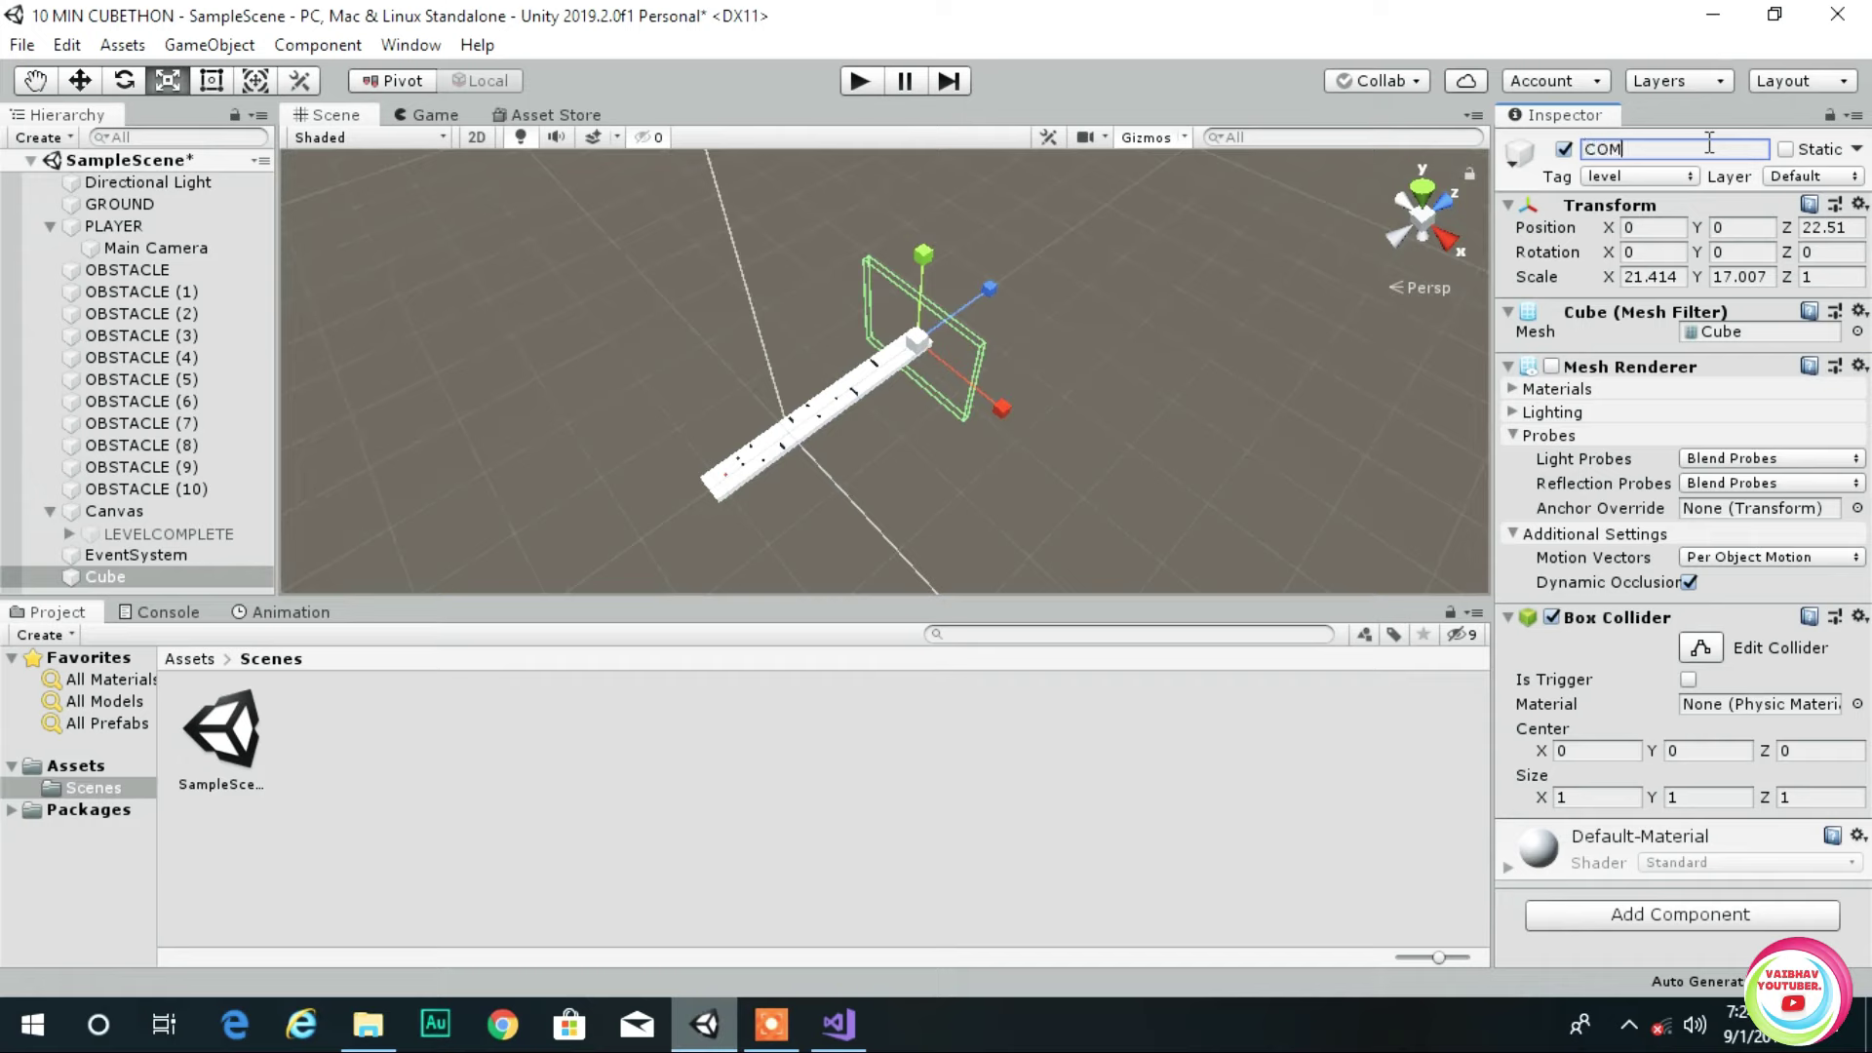
key("Return")
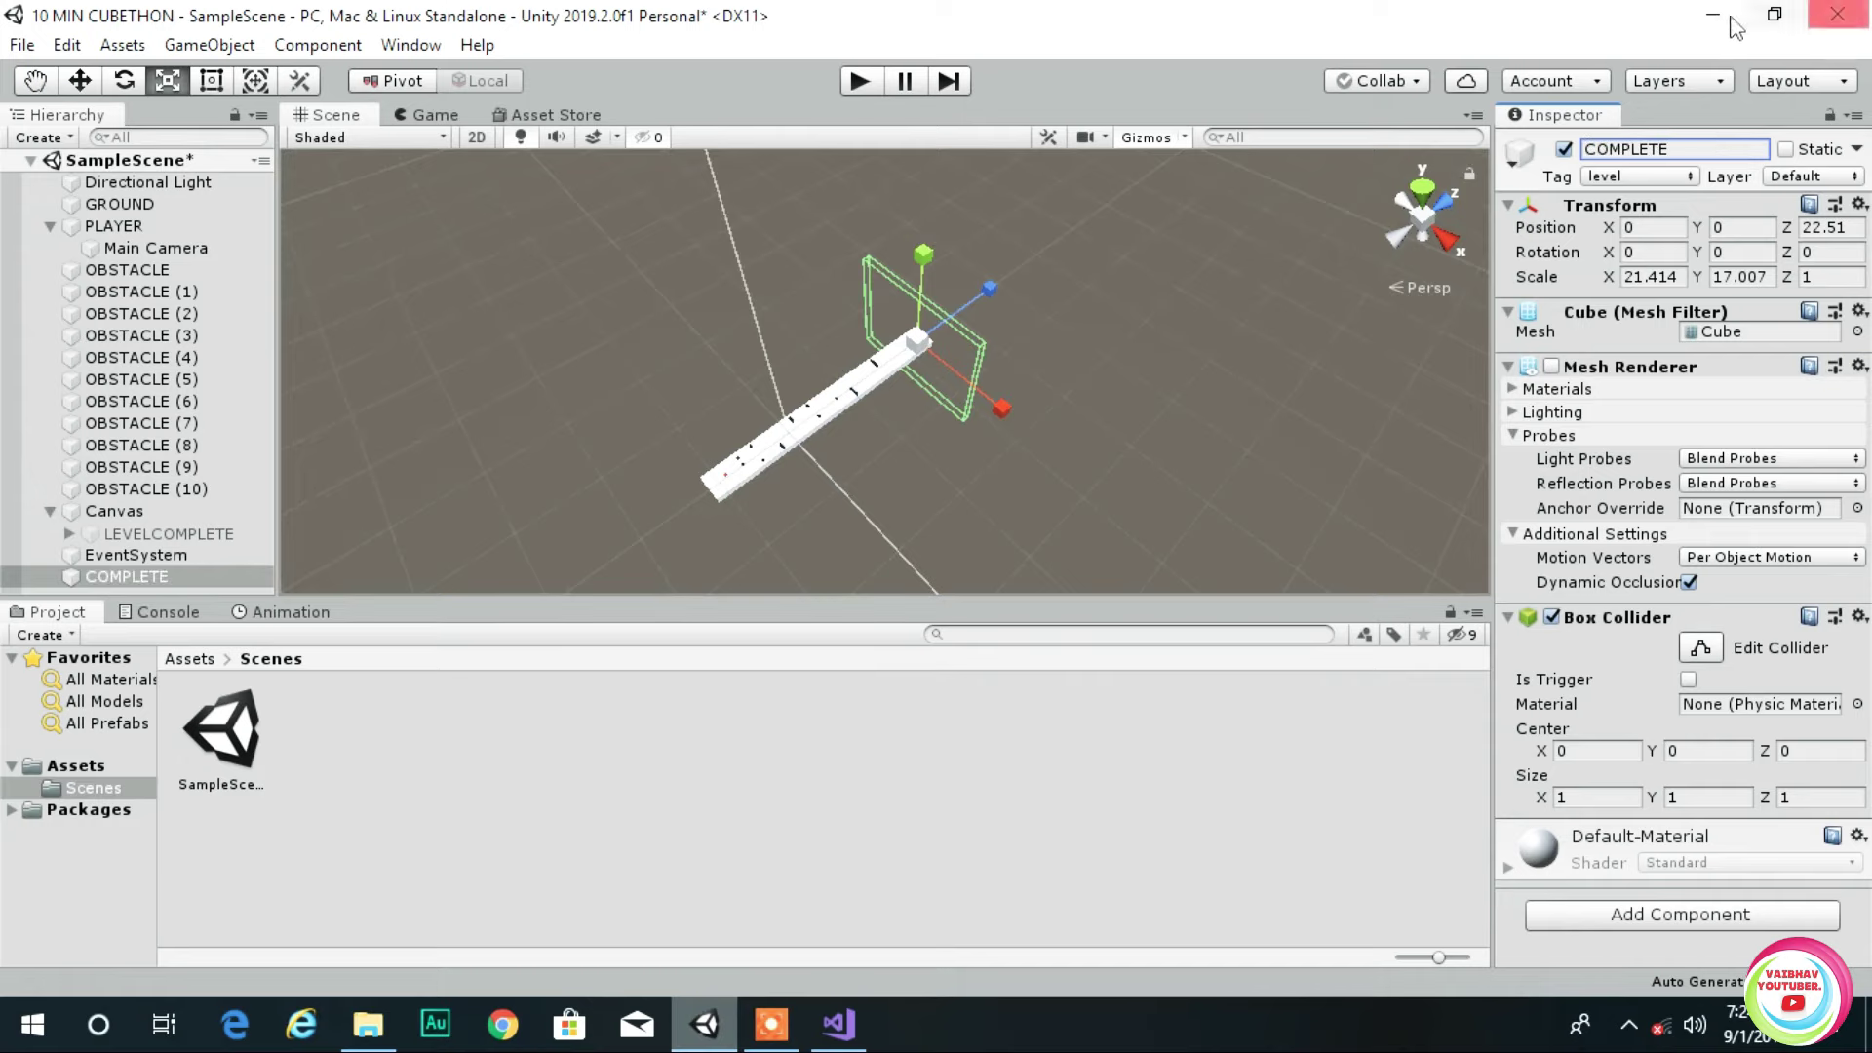
- Assign the LEVELCOMPLETE panel to the Level field of the PLAYER's Collision script
left_click(140, 226)
scroll(1499, 588, "down", 5)
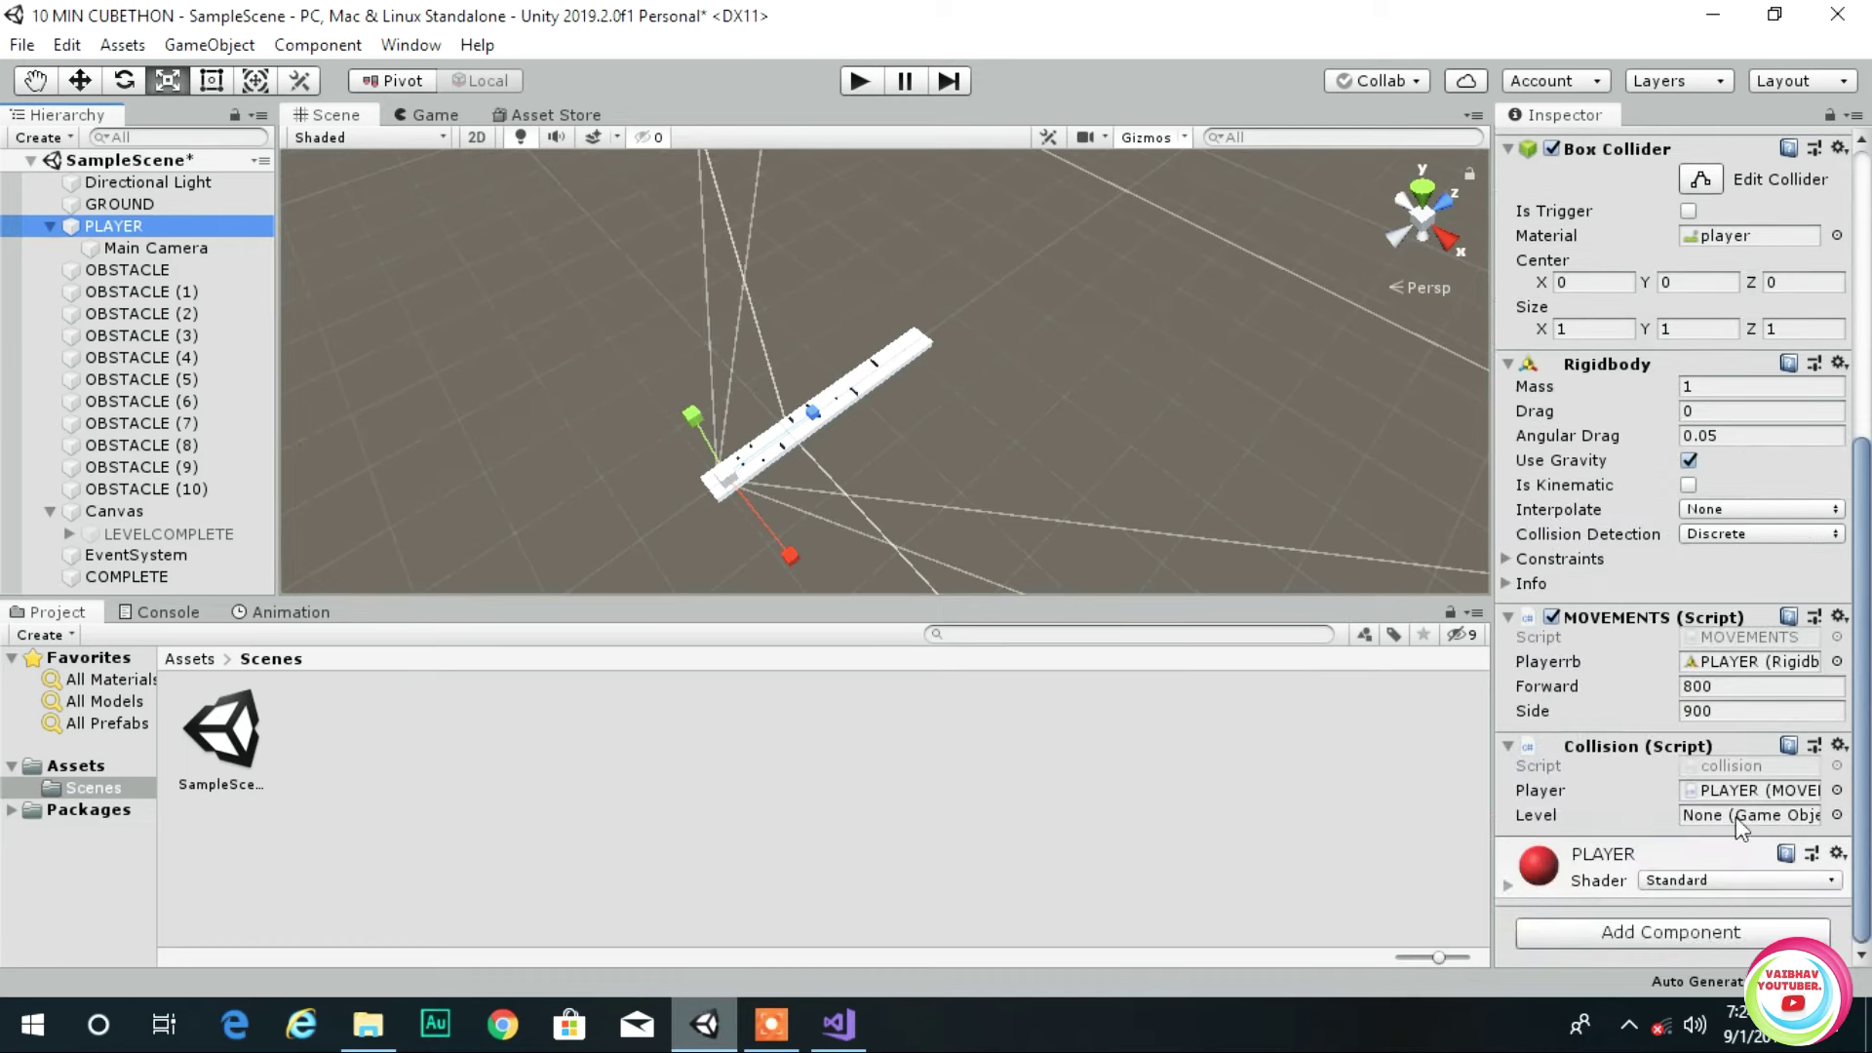
left_click(161, 569)
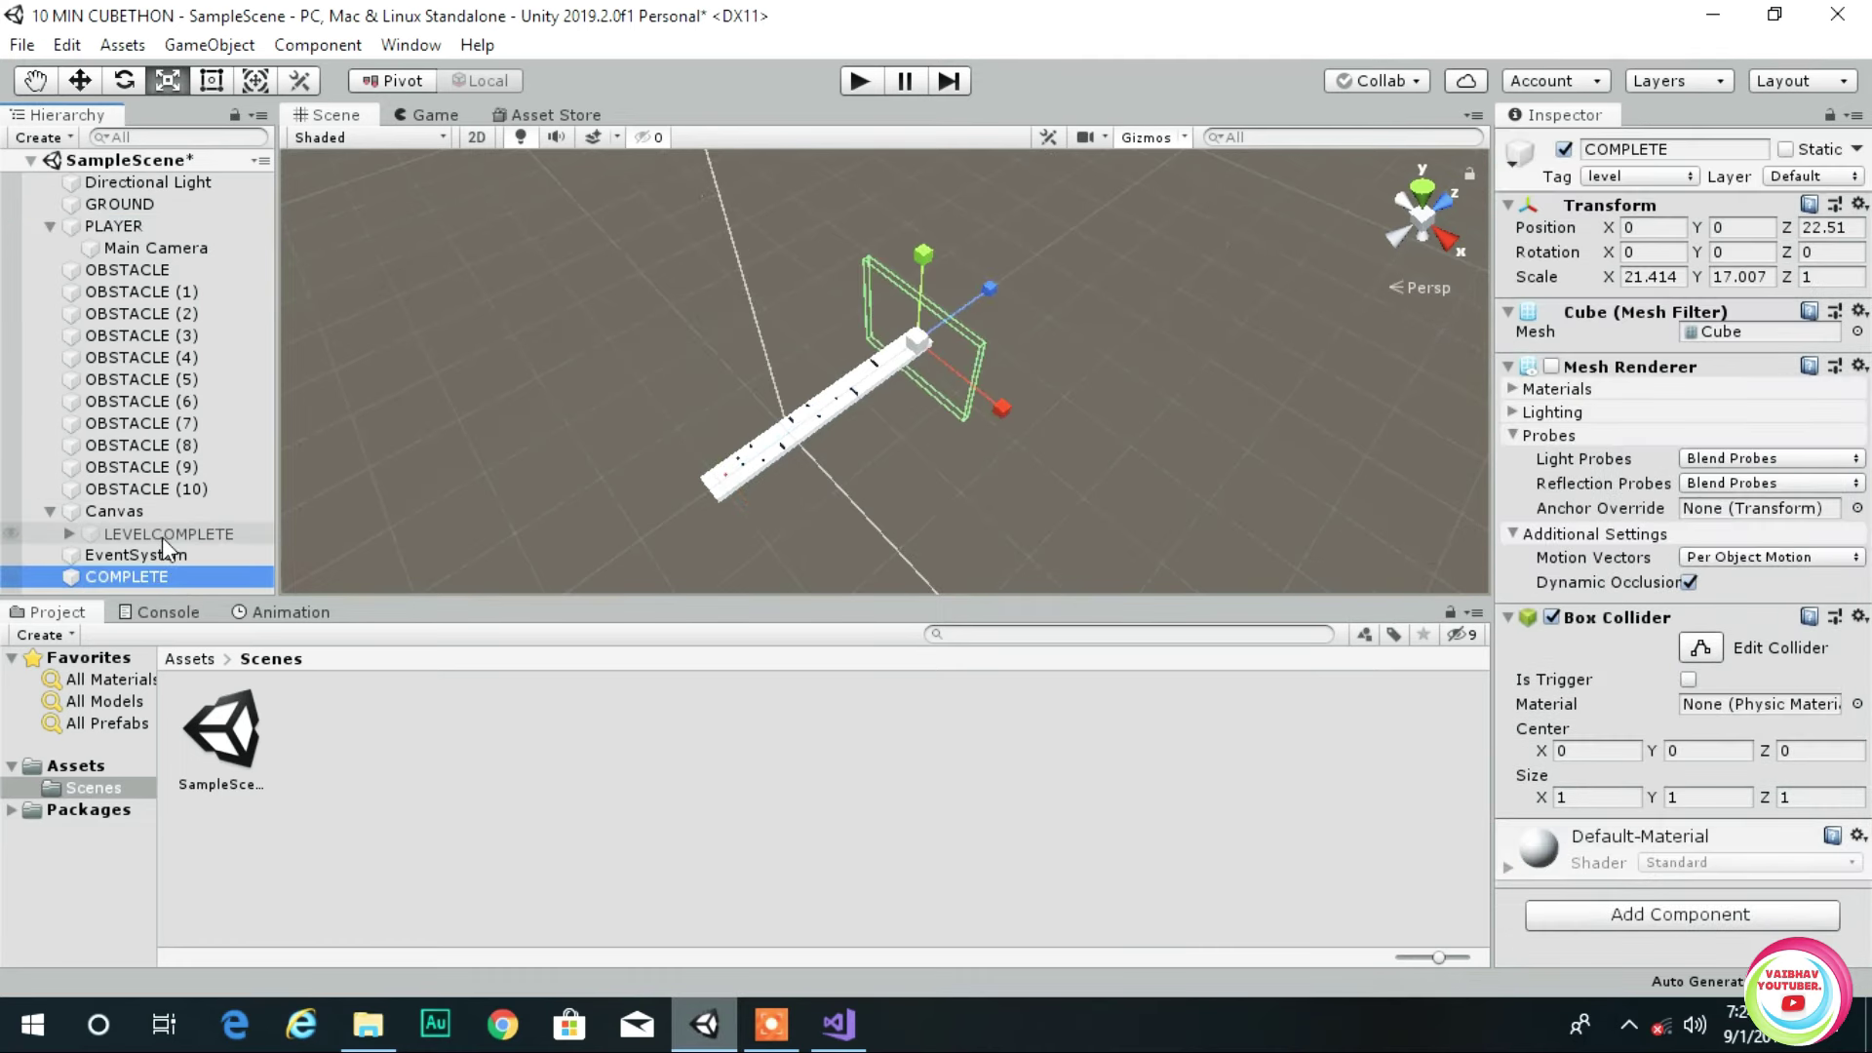
left_click(150, 226)
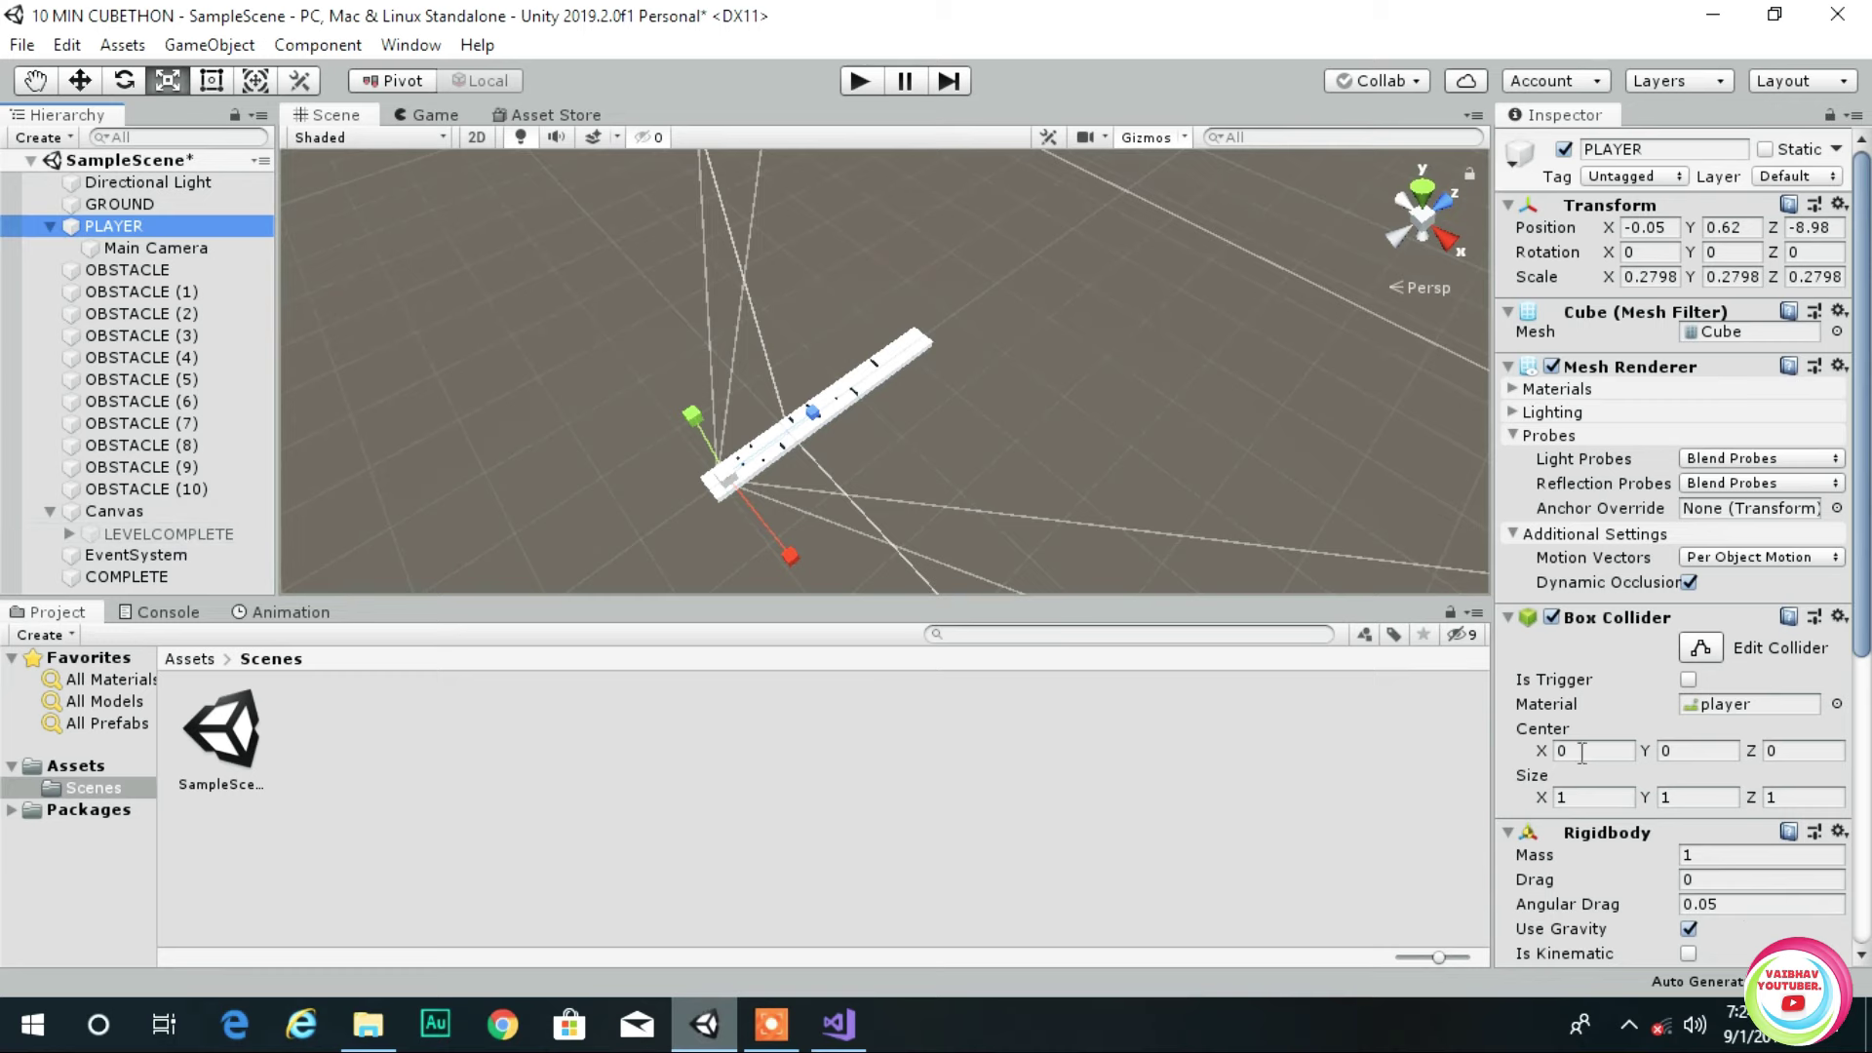
scroll(1731, 791, "down", 5)
left_click(1251, 717)
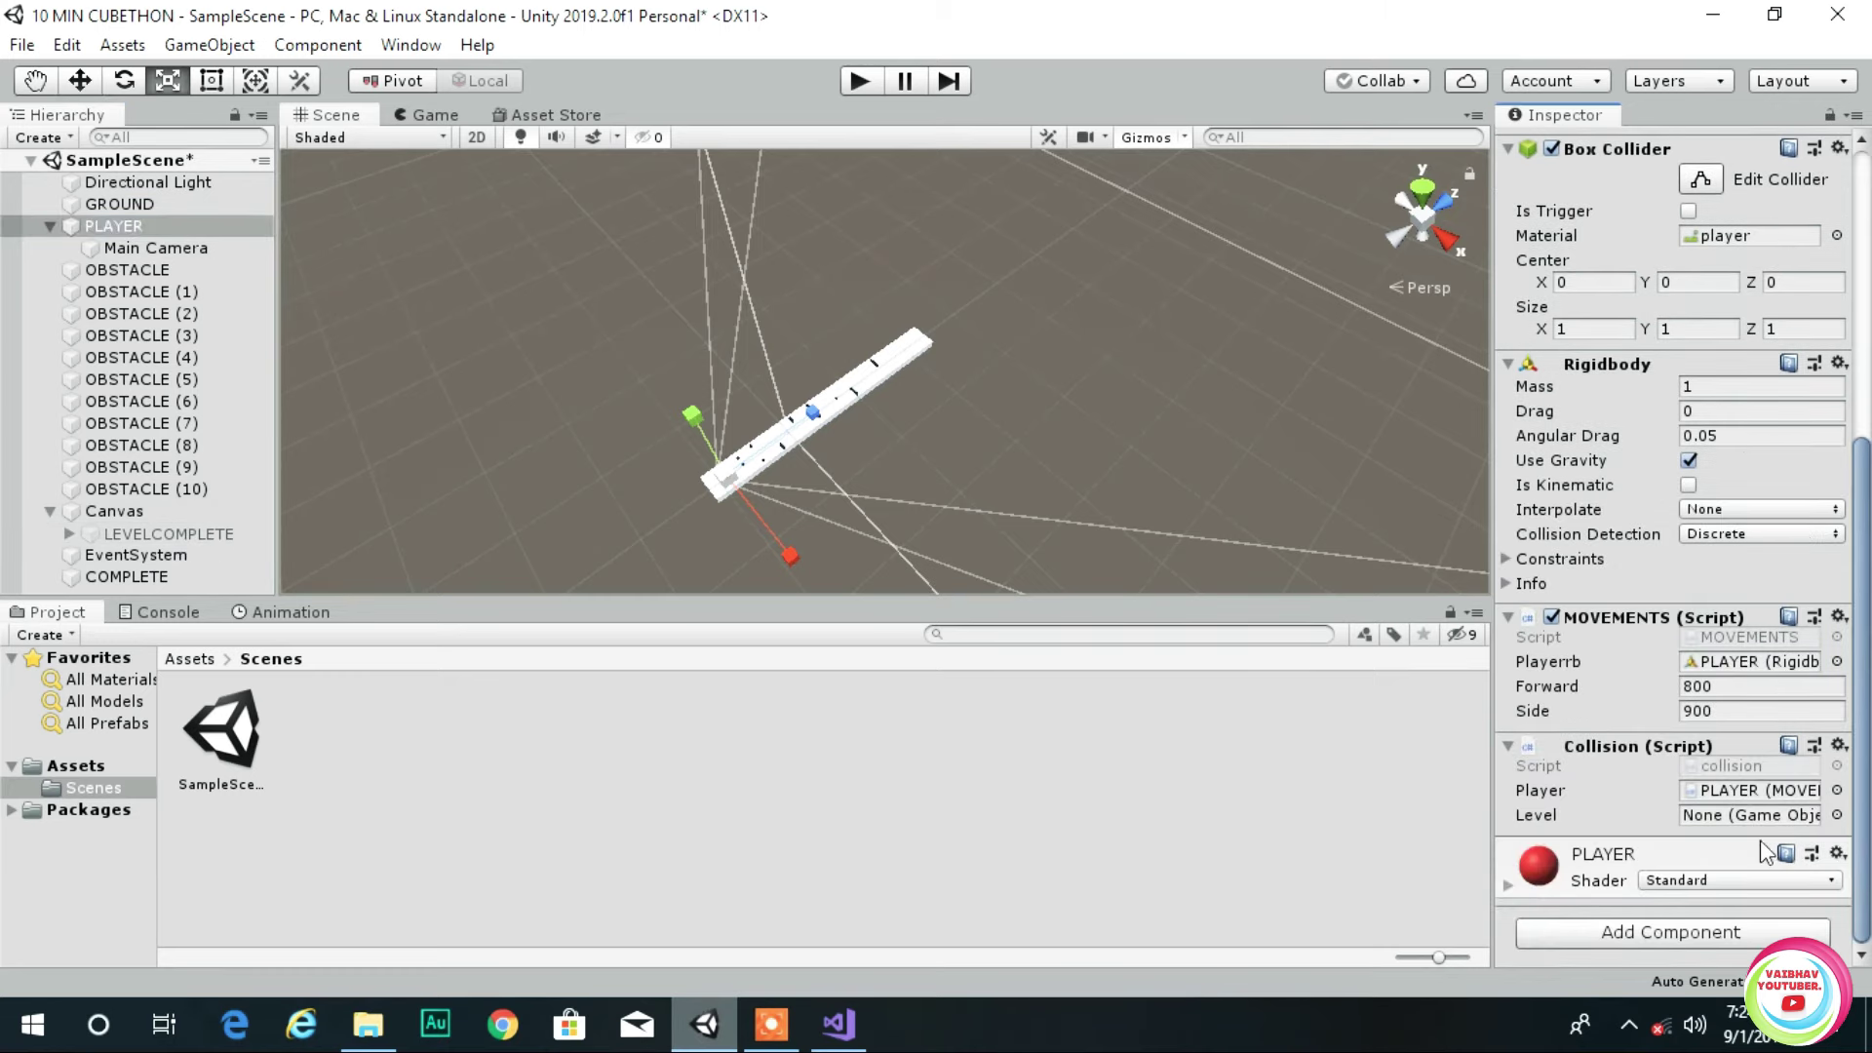
left_click_drag(131, 534, 1757, 817)
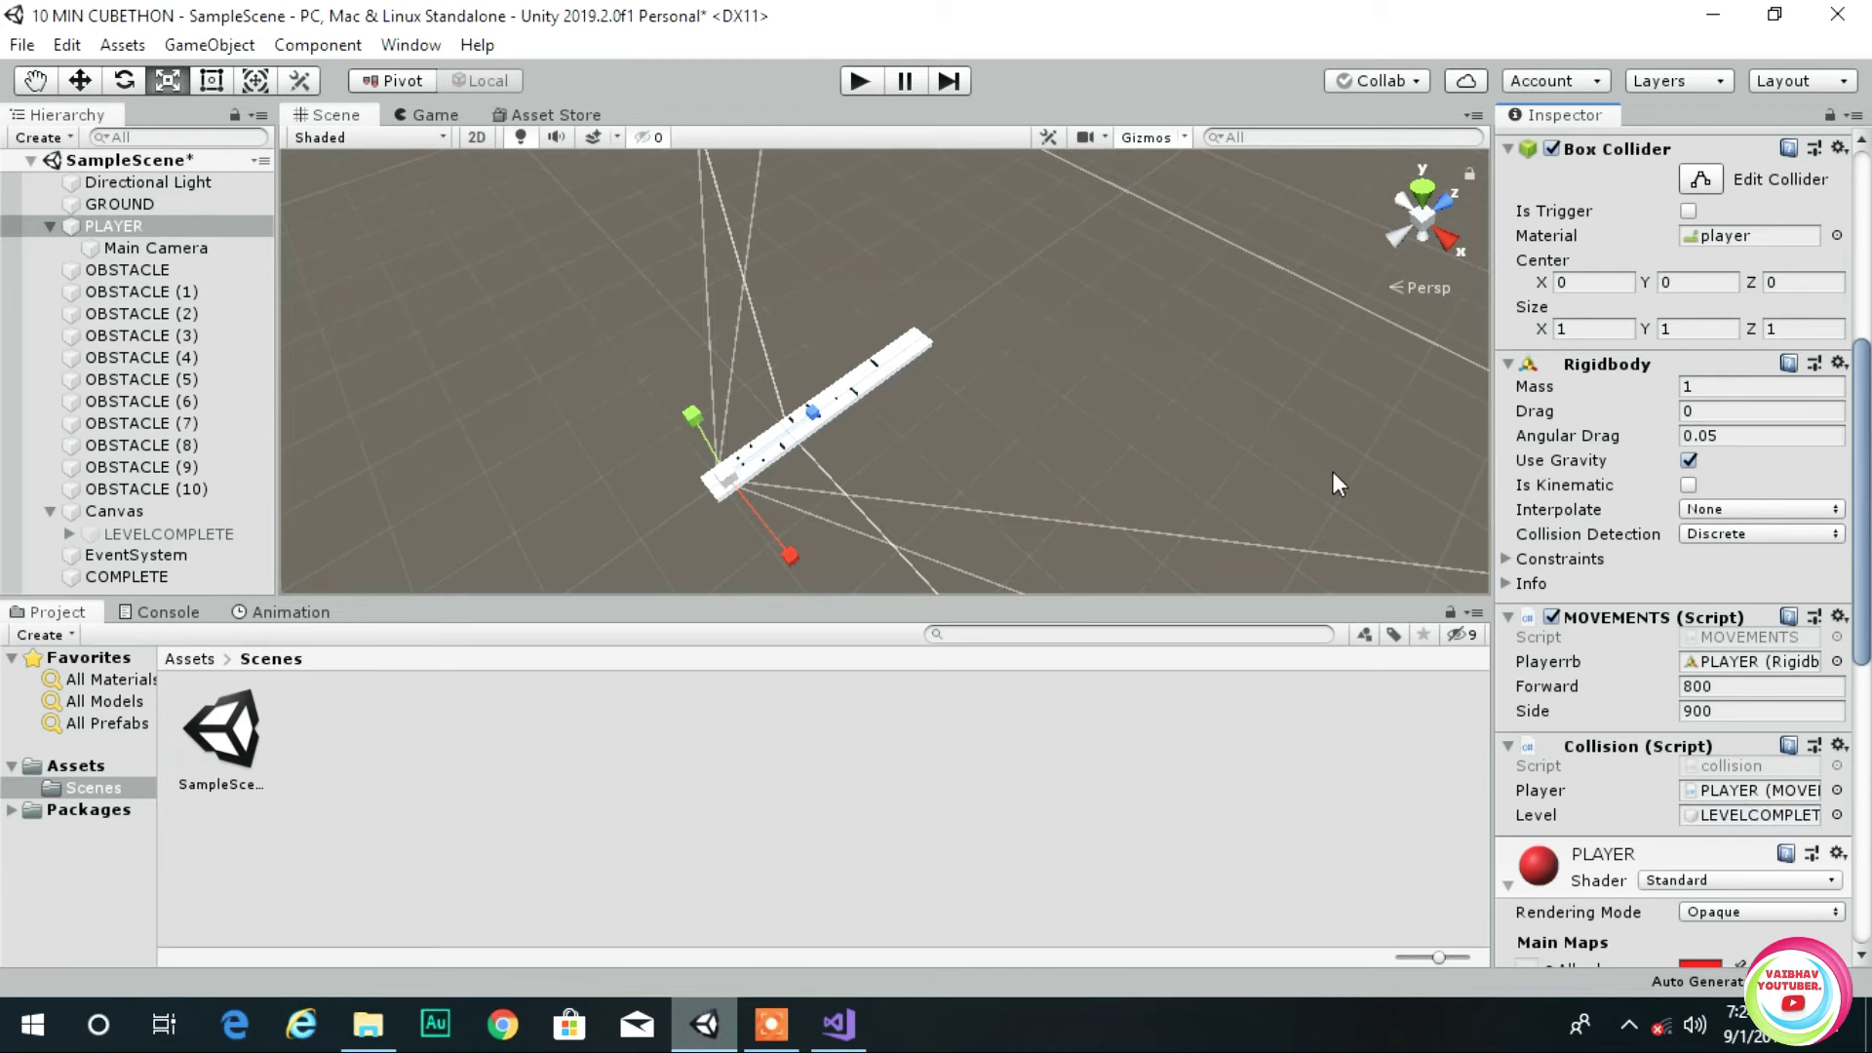
- Play-test the level up to the finish cube and stop the game
left_click(866, 83)
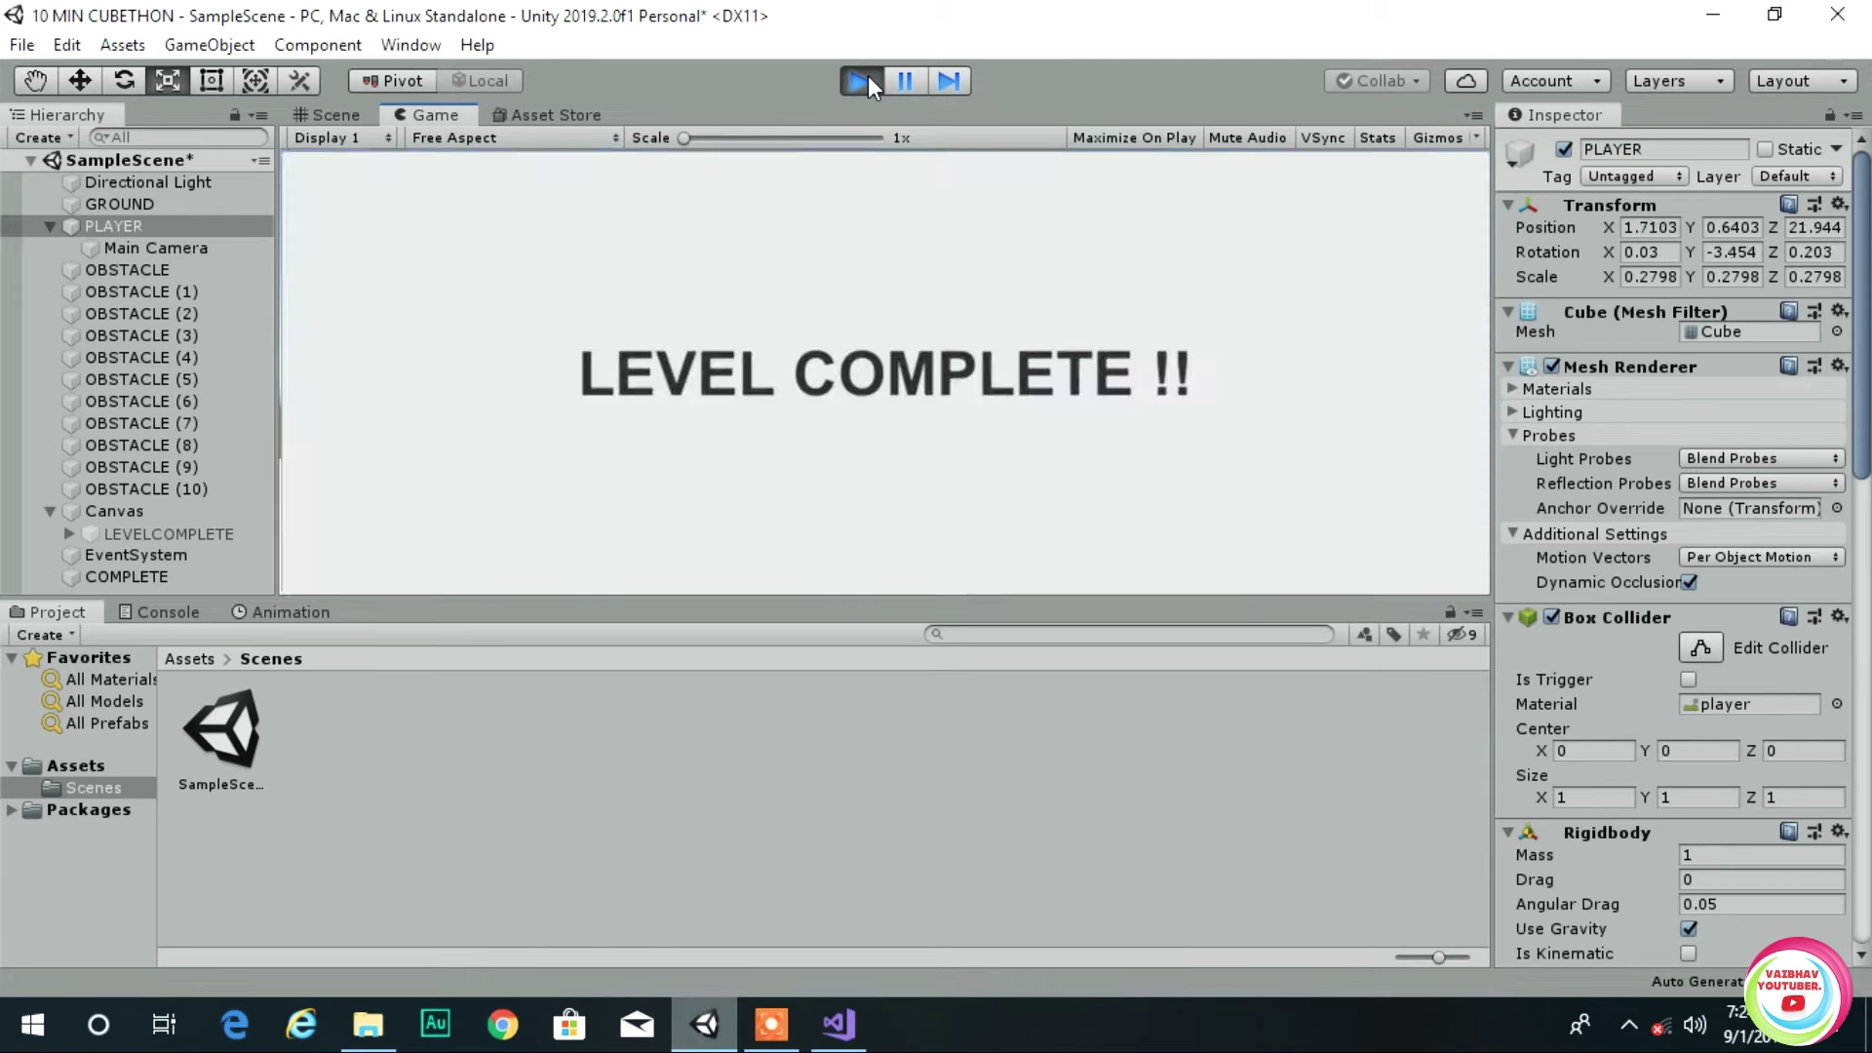
left_click(867, 80)
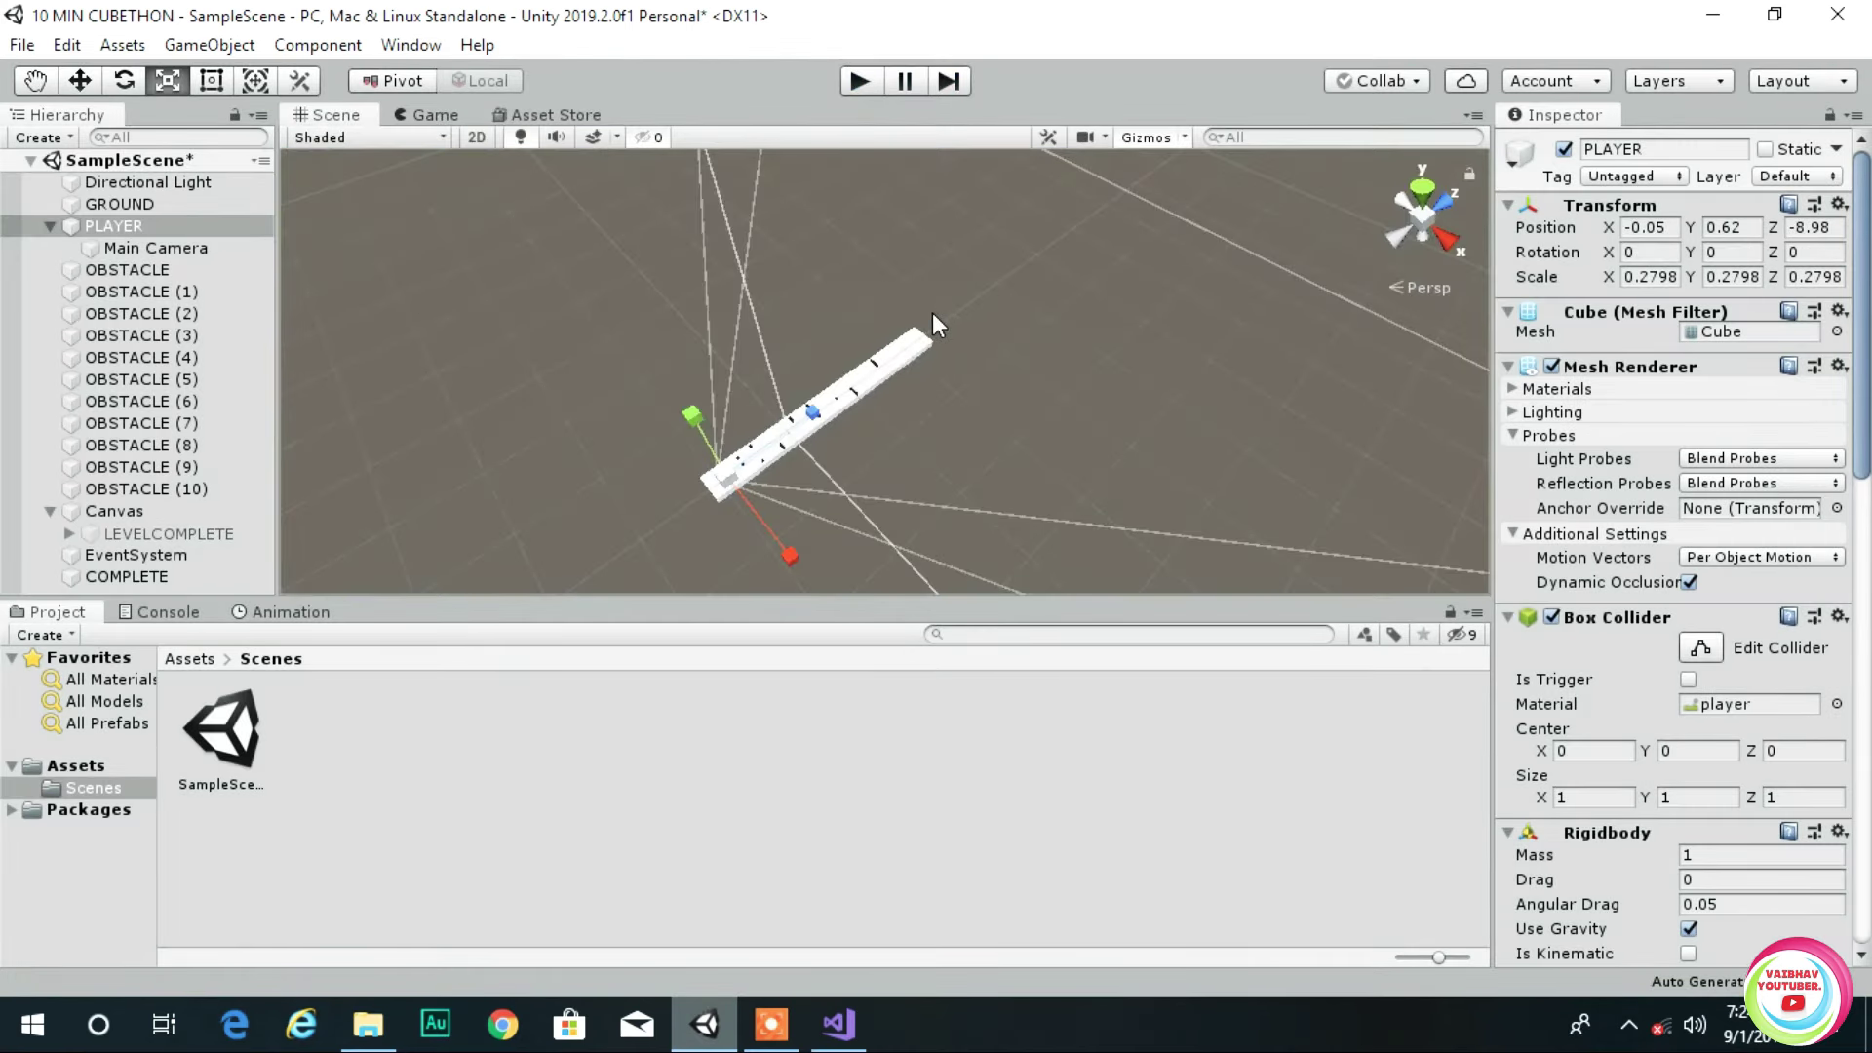
left_click_drag(1244, 355, 1173, 371, "alt")
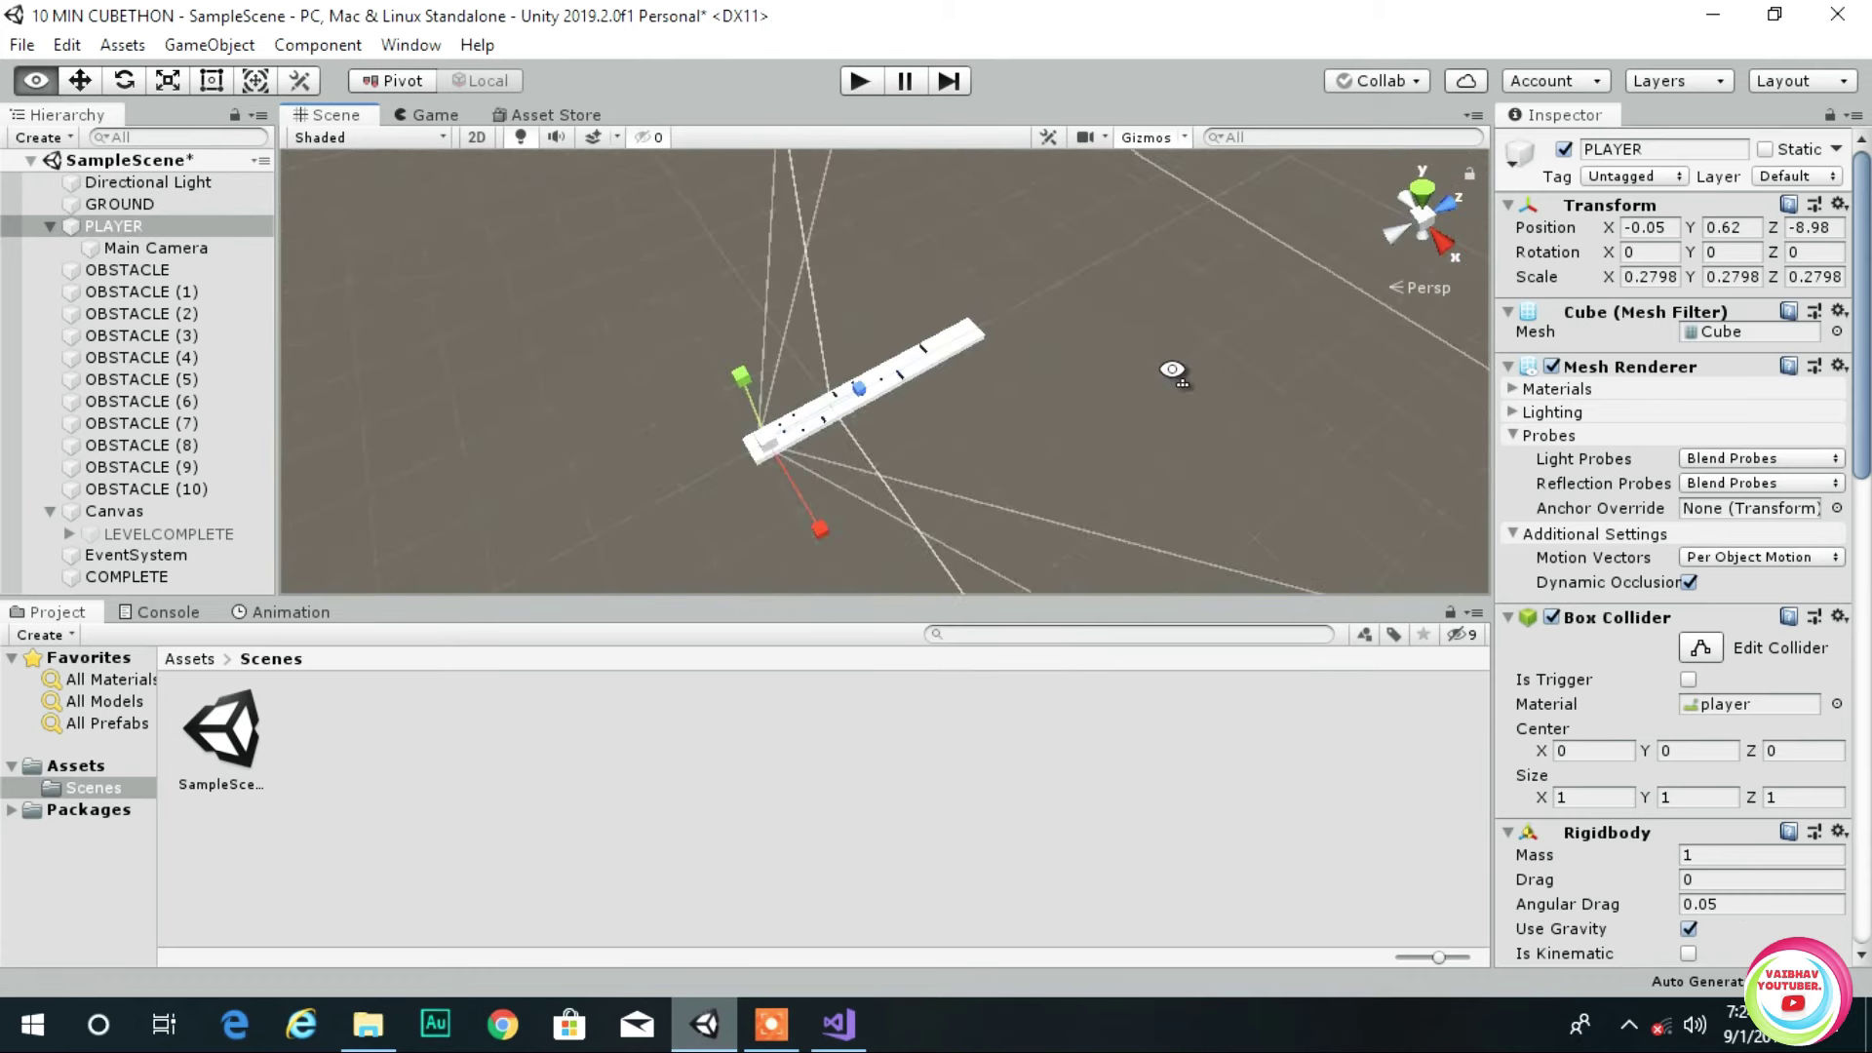
scroll(1022, 390, "up", 10)
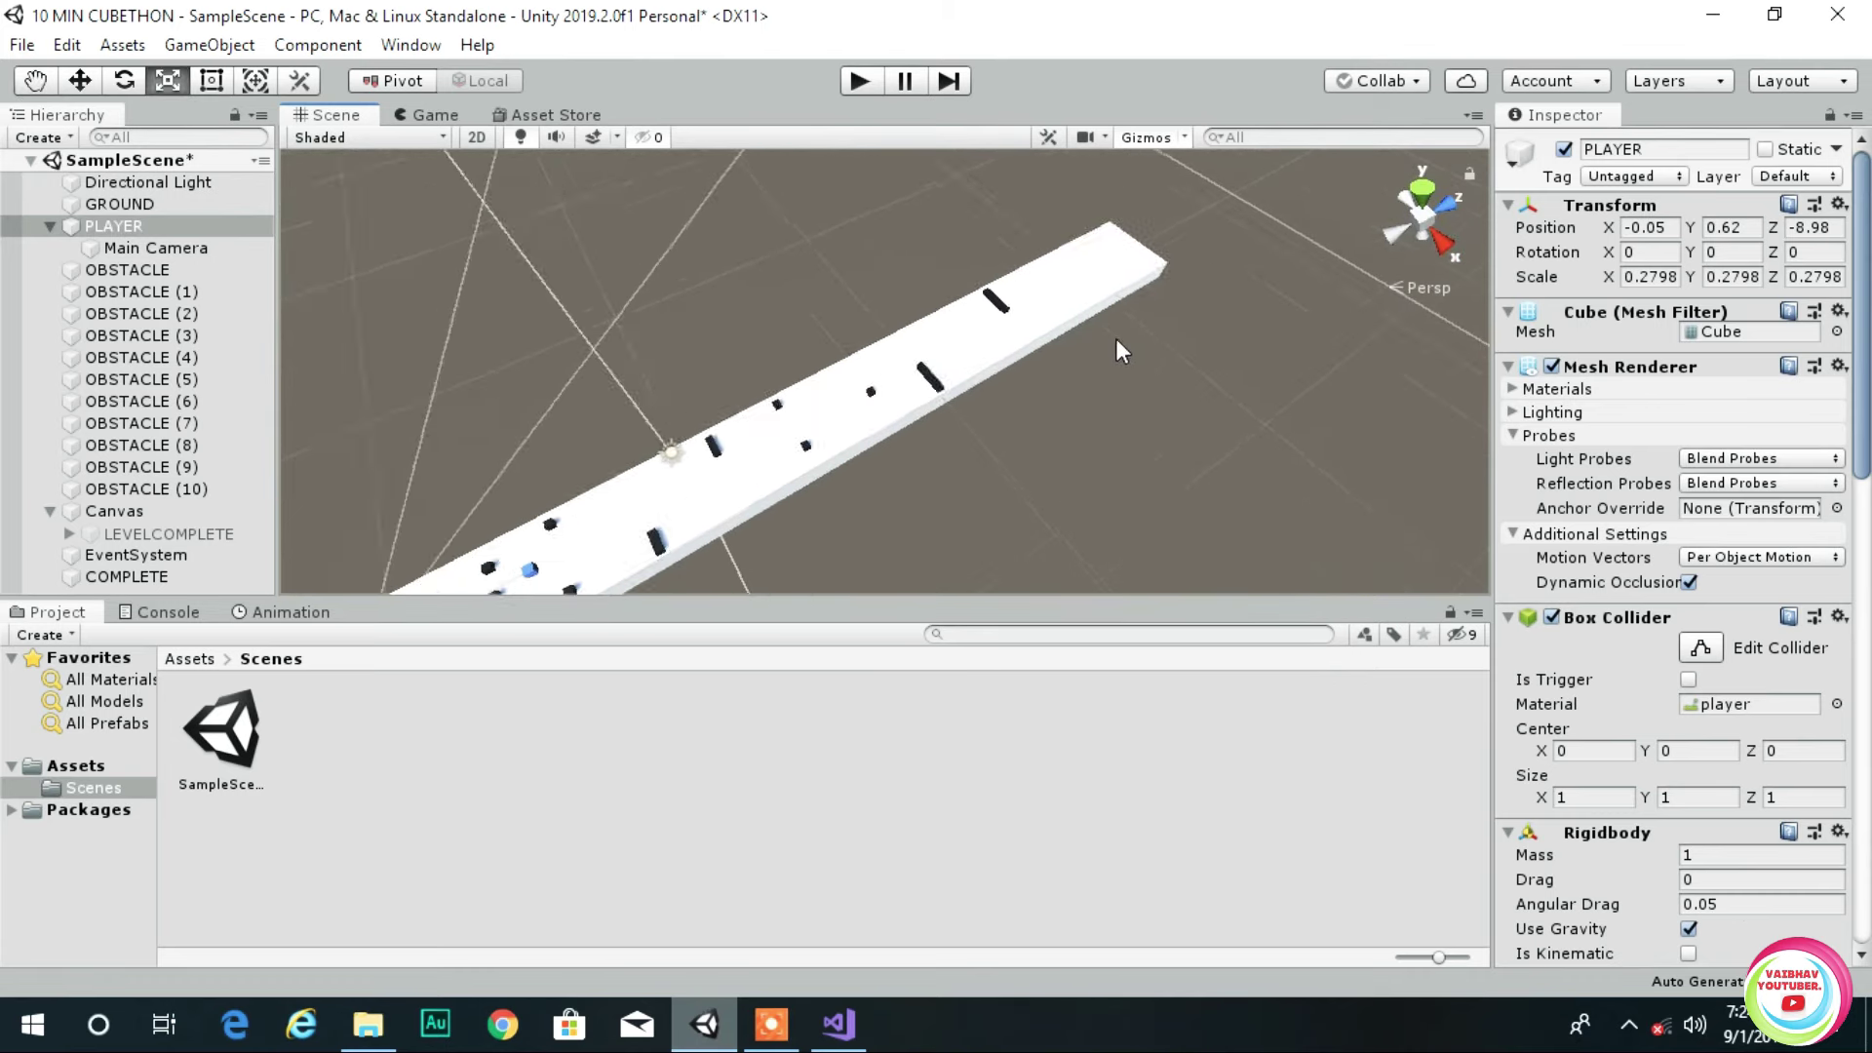
scroll(1119, 349, "up", 5)
scroll(956, 487, "down", 5)
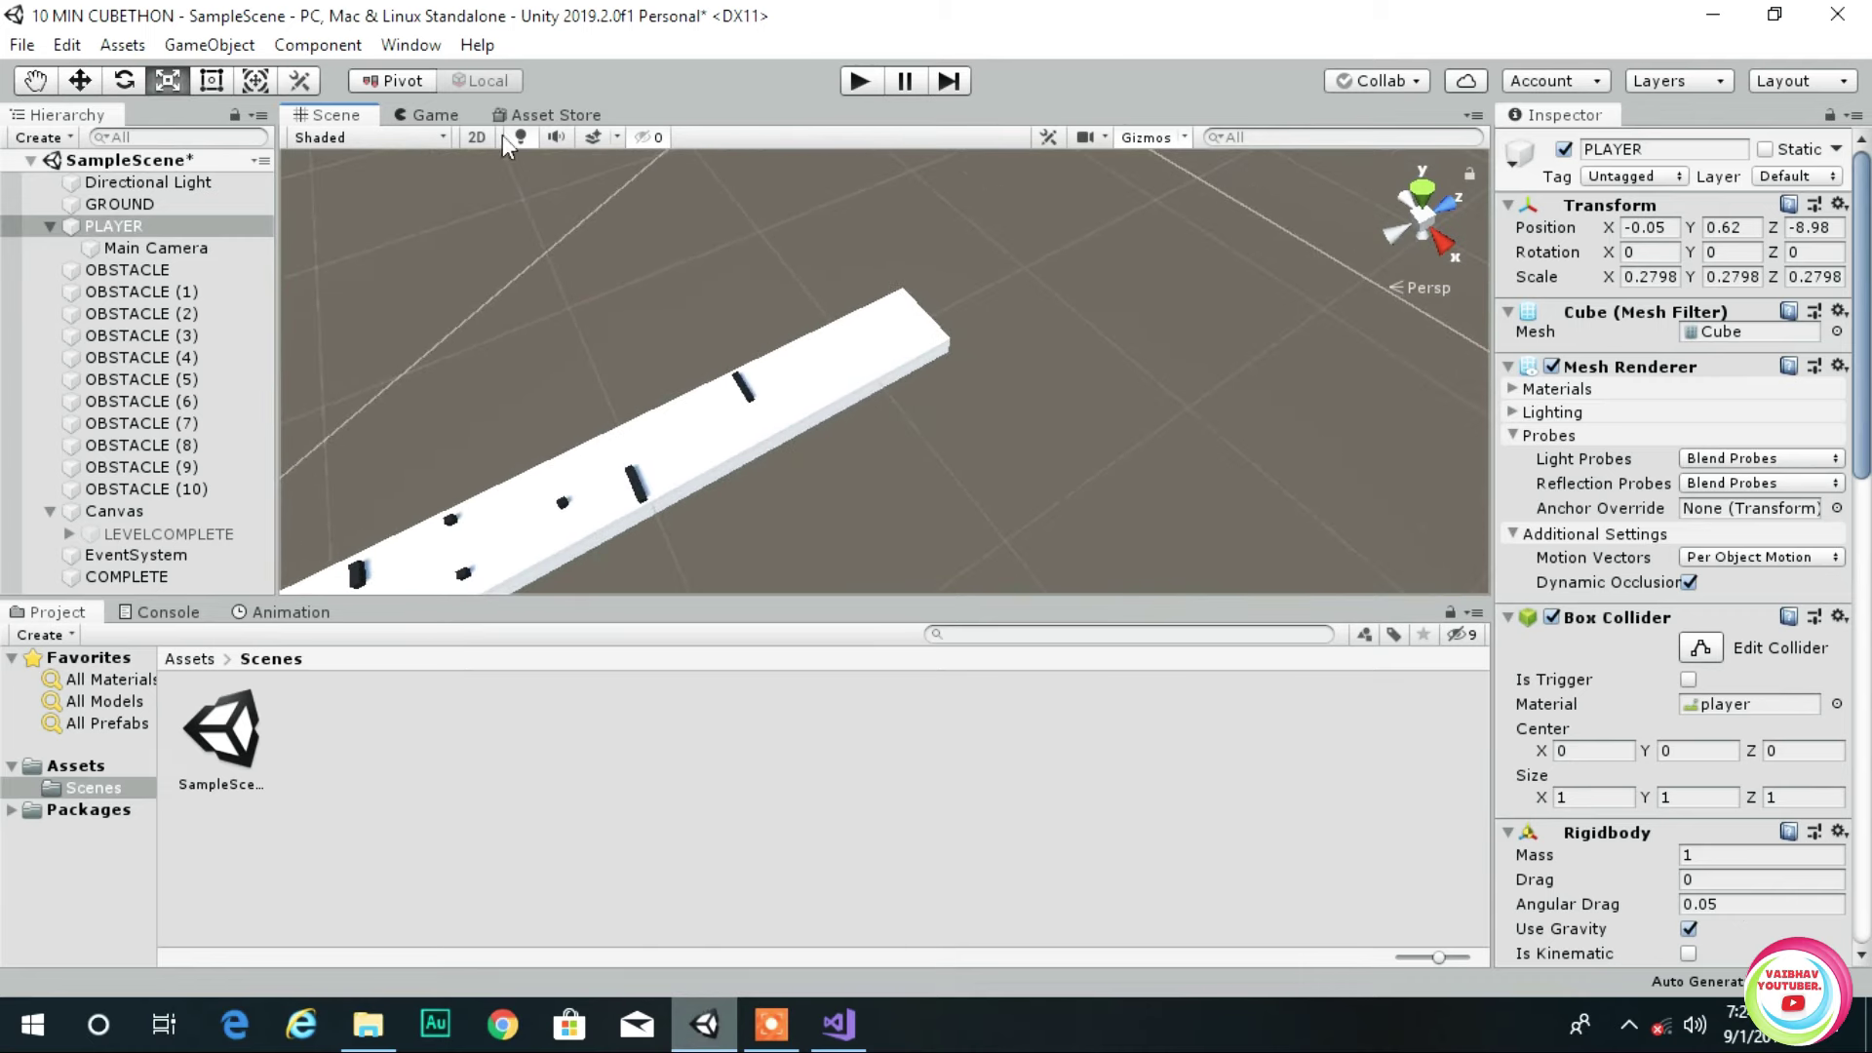
scroll(565, 402, "down", 5)
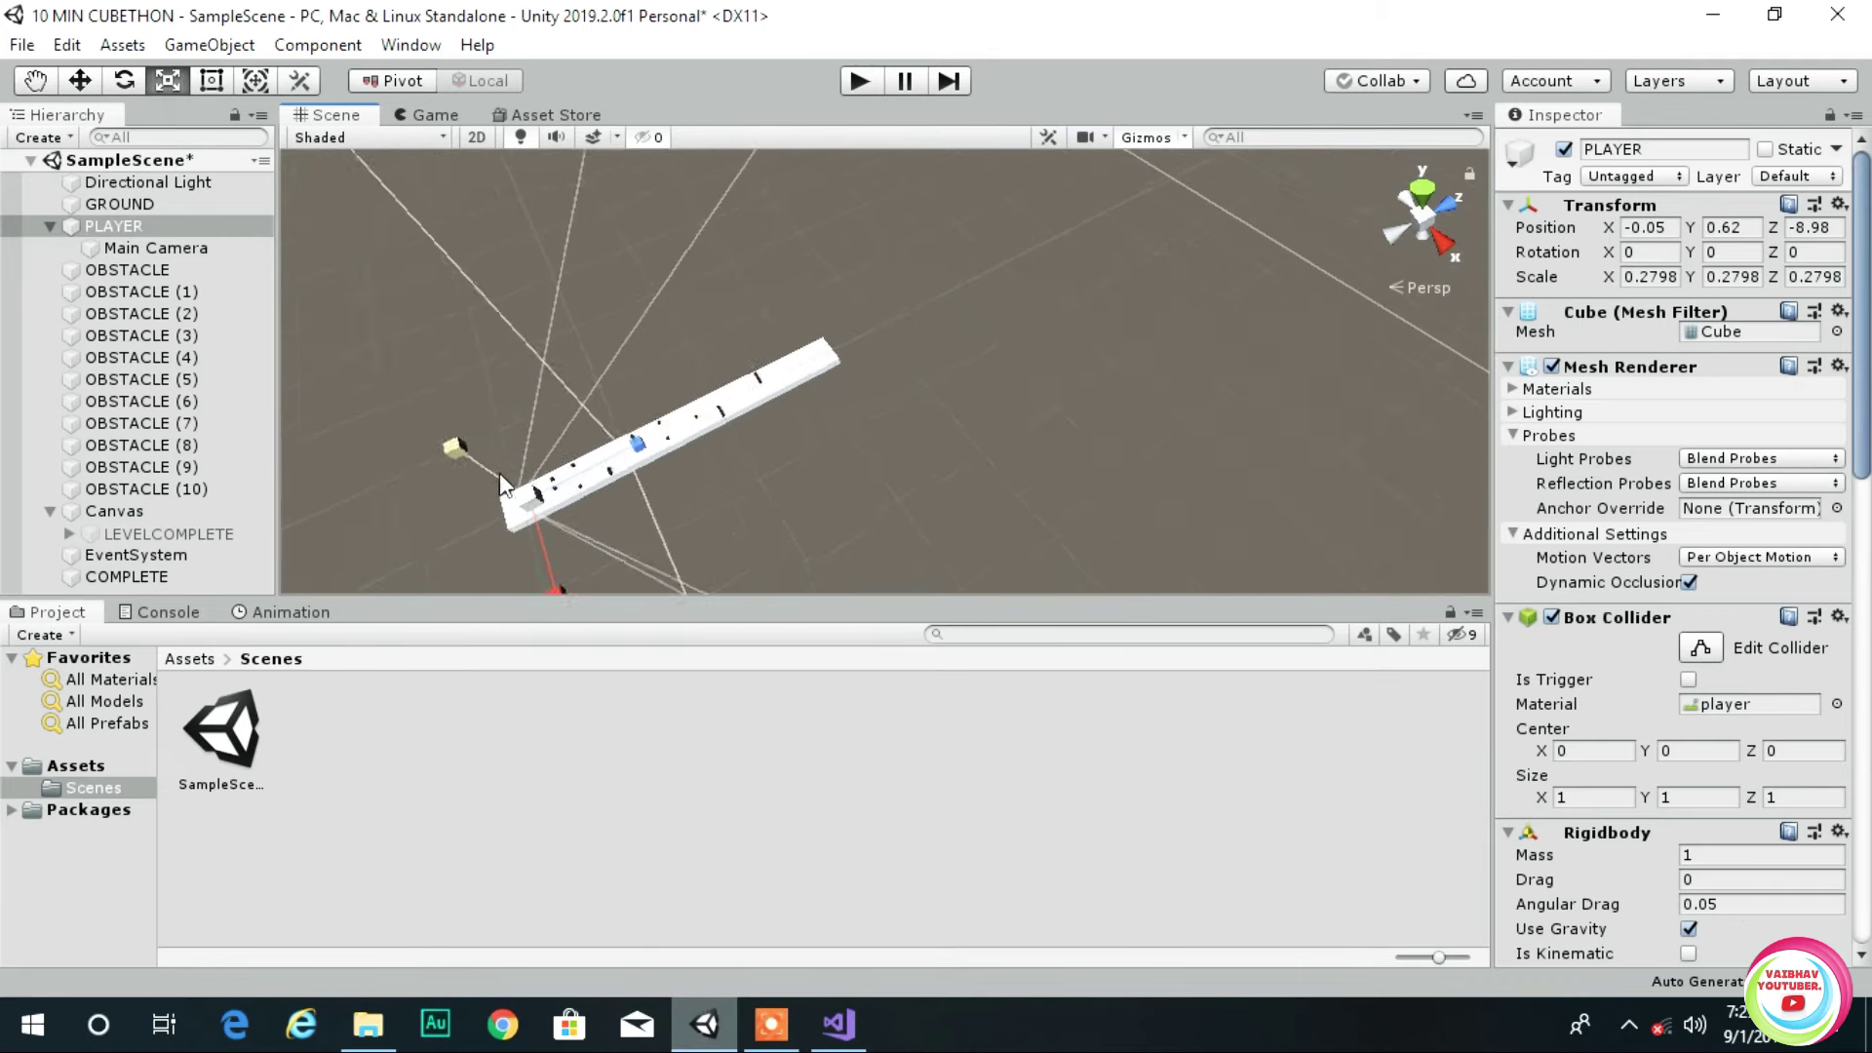
- Inspect the obstacle layout along the ground track in the scene, from an overview down to close range
middle_click_drag(499, 472, 931, 458)
scroll(975, 425, "up", 5)
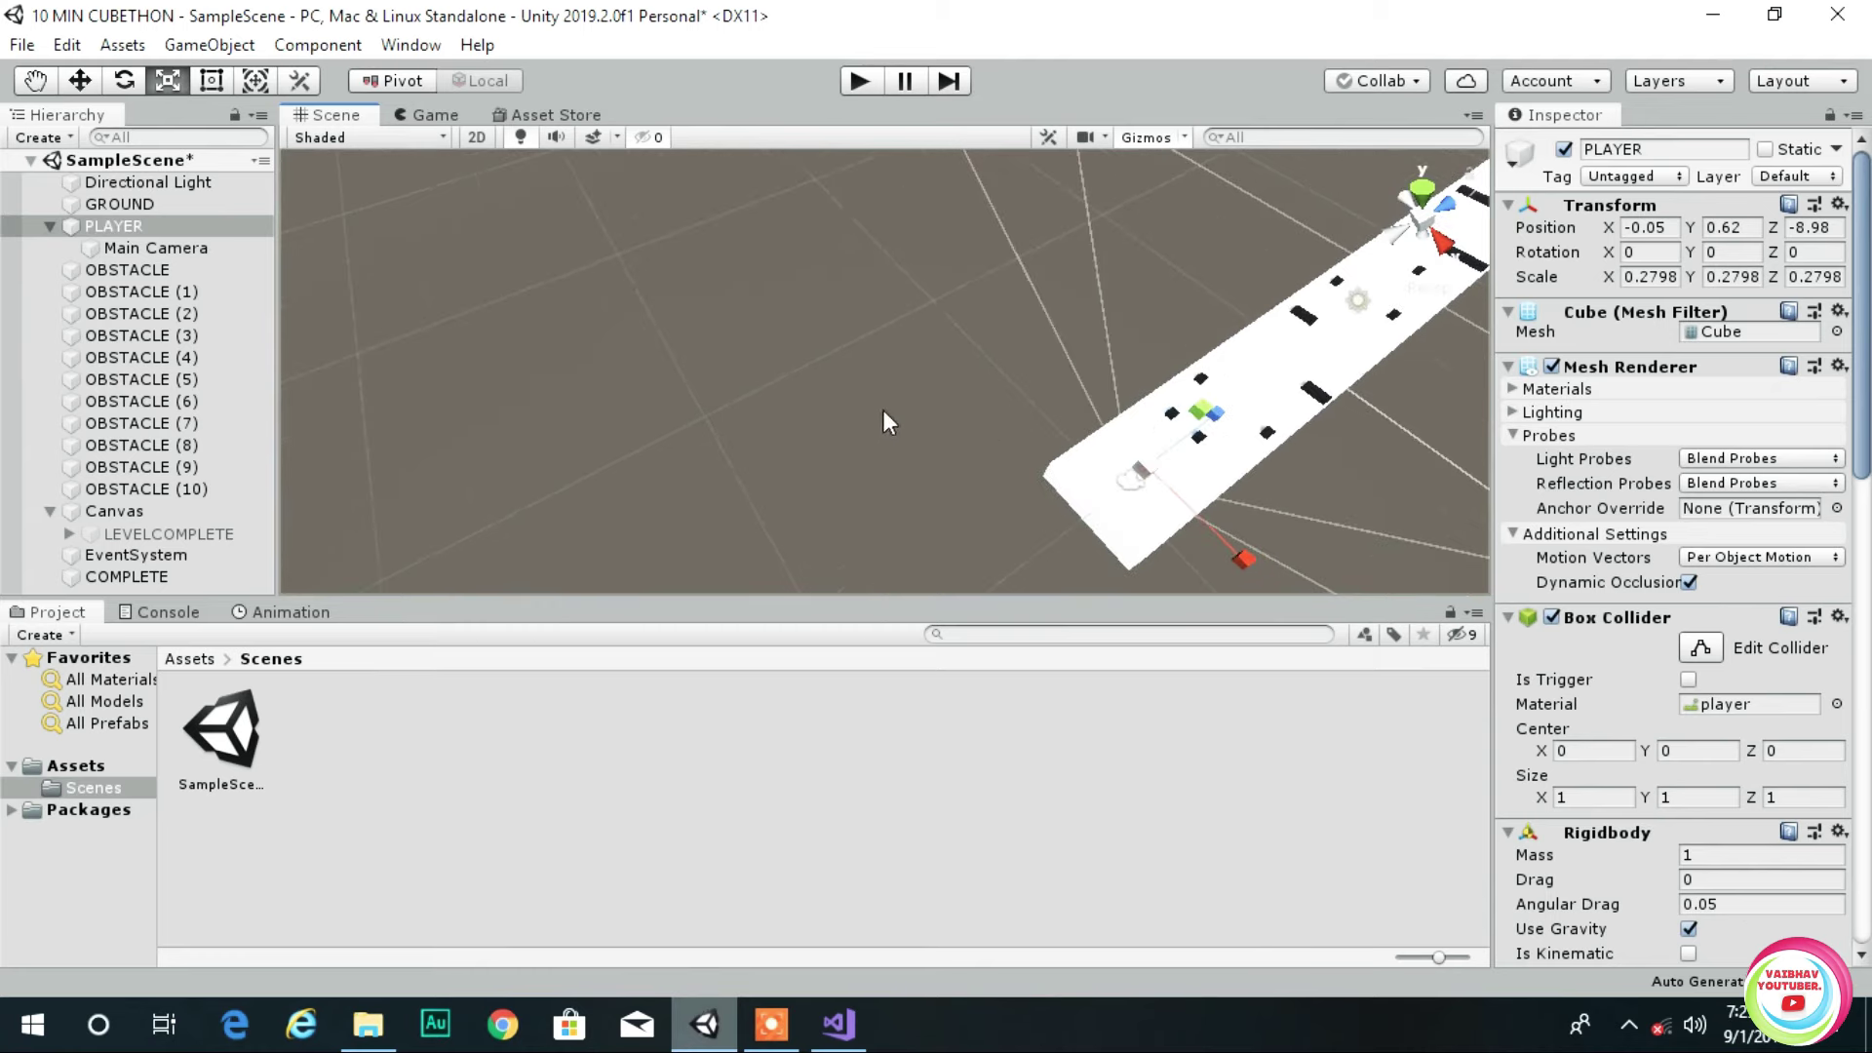
left_click_drag(884, 421, 1217, 292, "alt")
scroll(1258, 433, "up", 6)
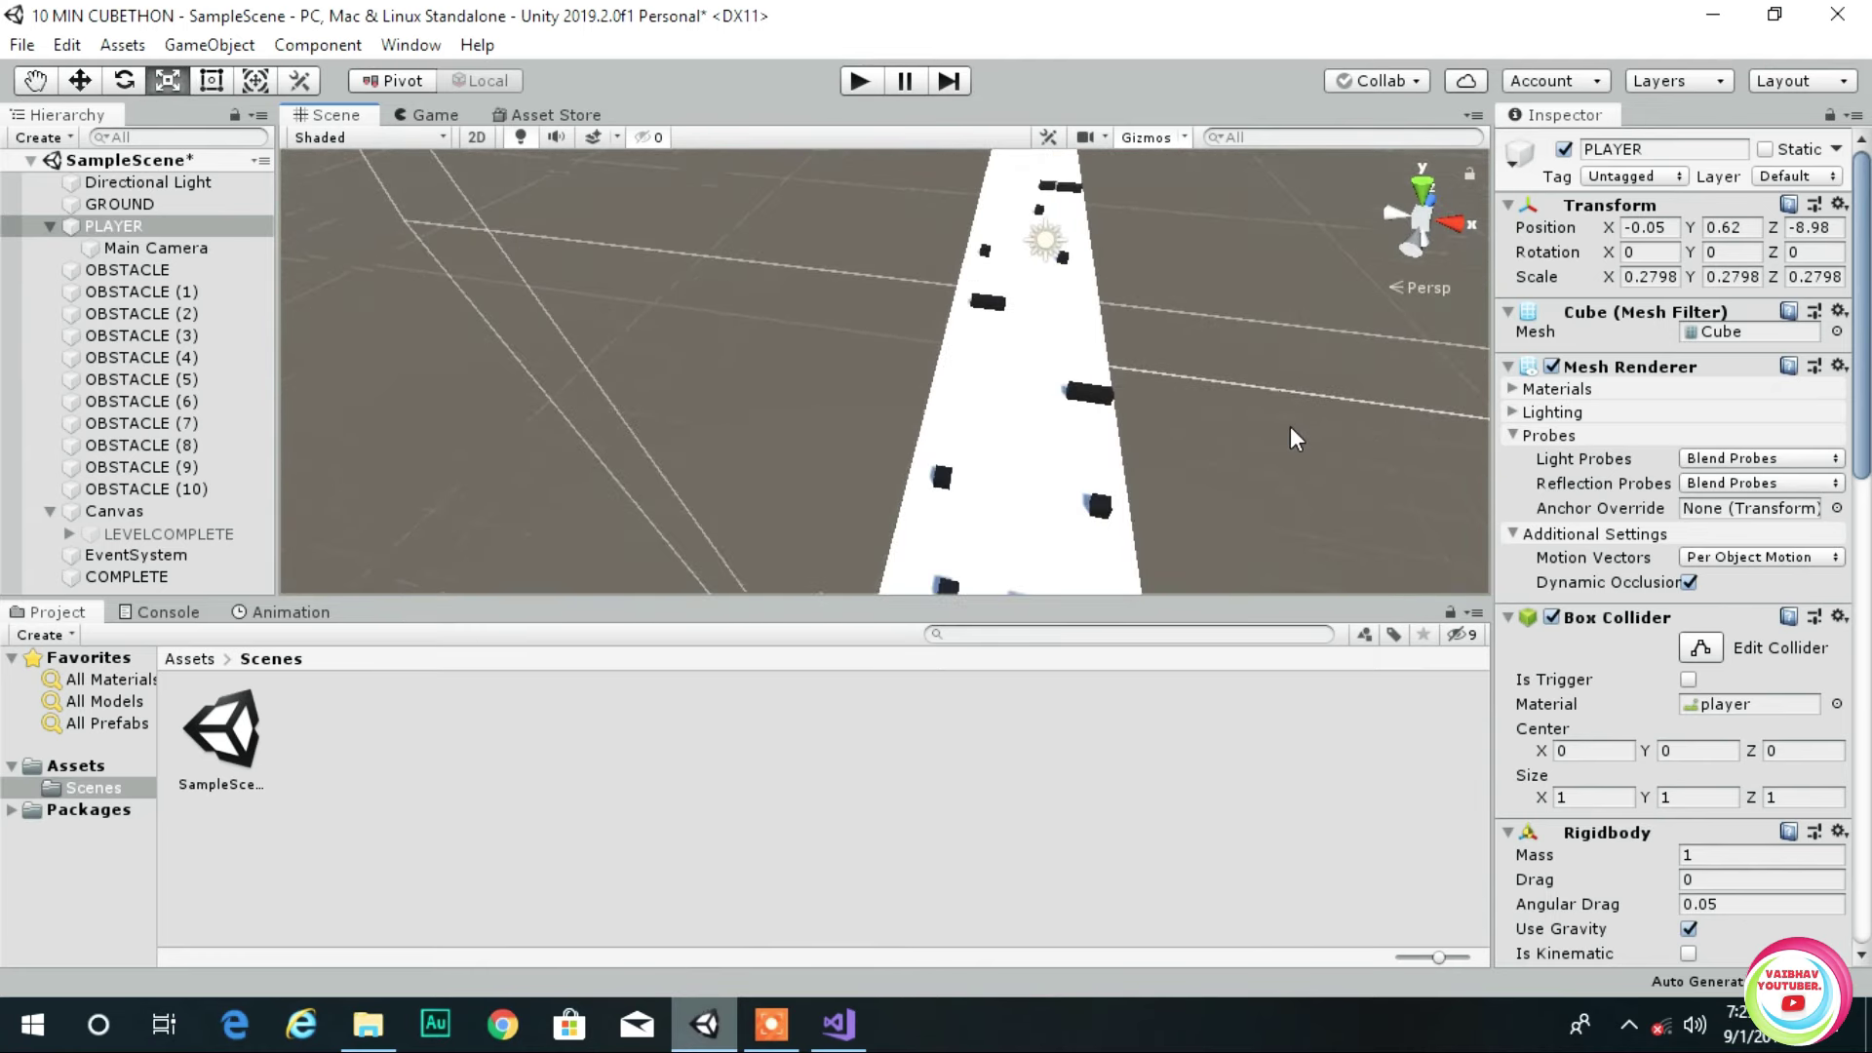
middle_click_drag(1290, 425, 1063, 624)
scroll(878, 440, "up", 2)
scroll(884, 450, "up", 8)
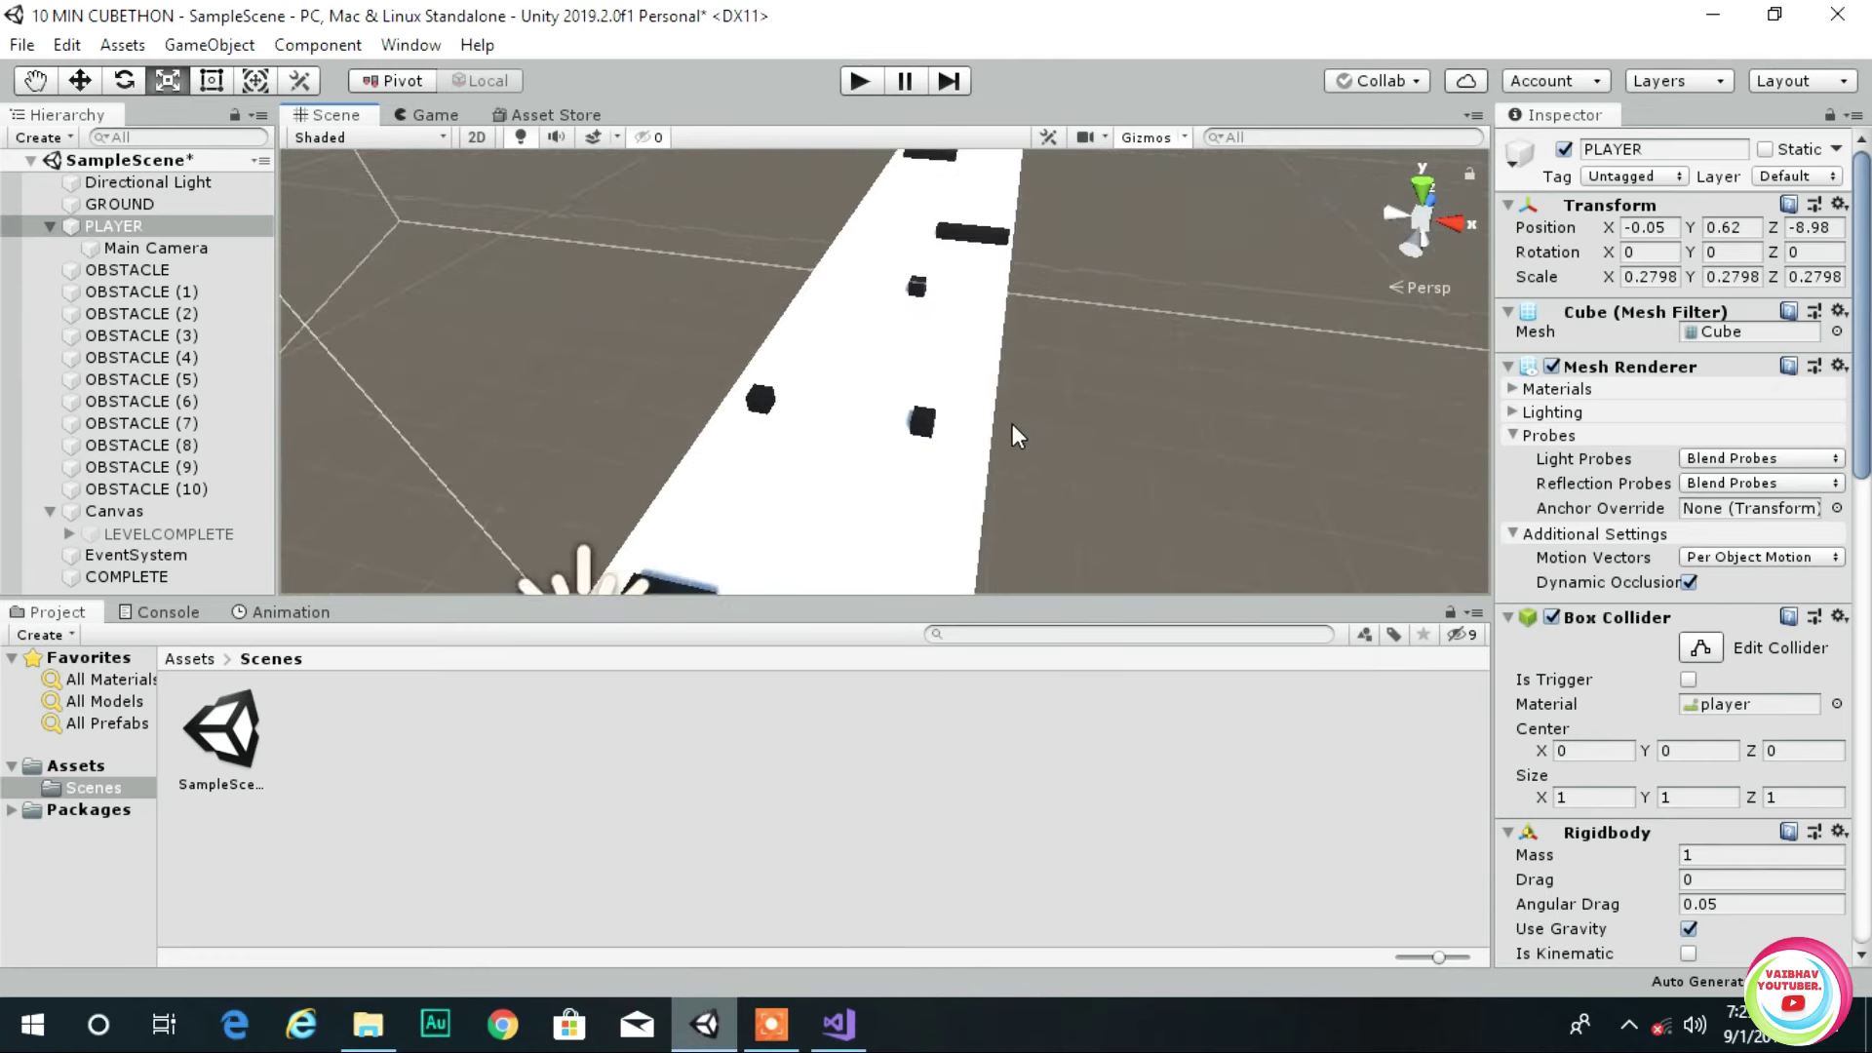
right_click_drag(1012, 423, 1106, 208)
scroll(1005, 359, "up", 6)
scroll(1014, 353, "up", 5)
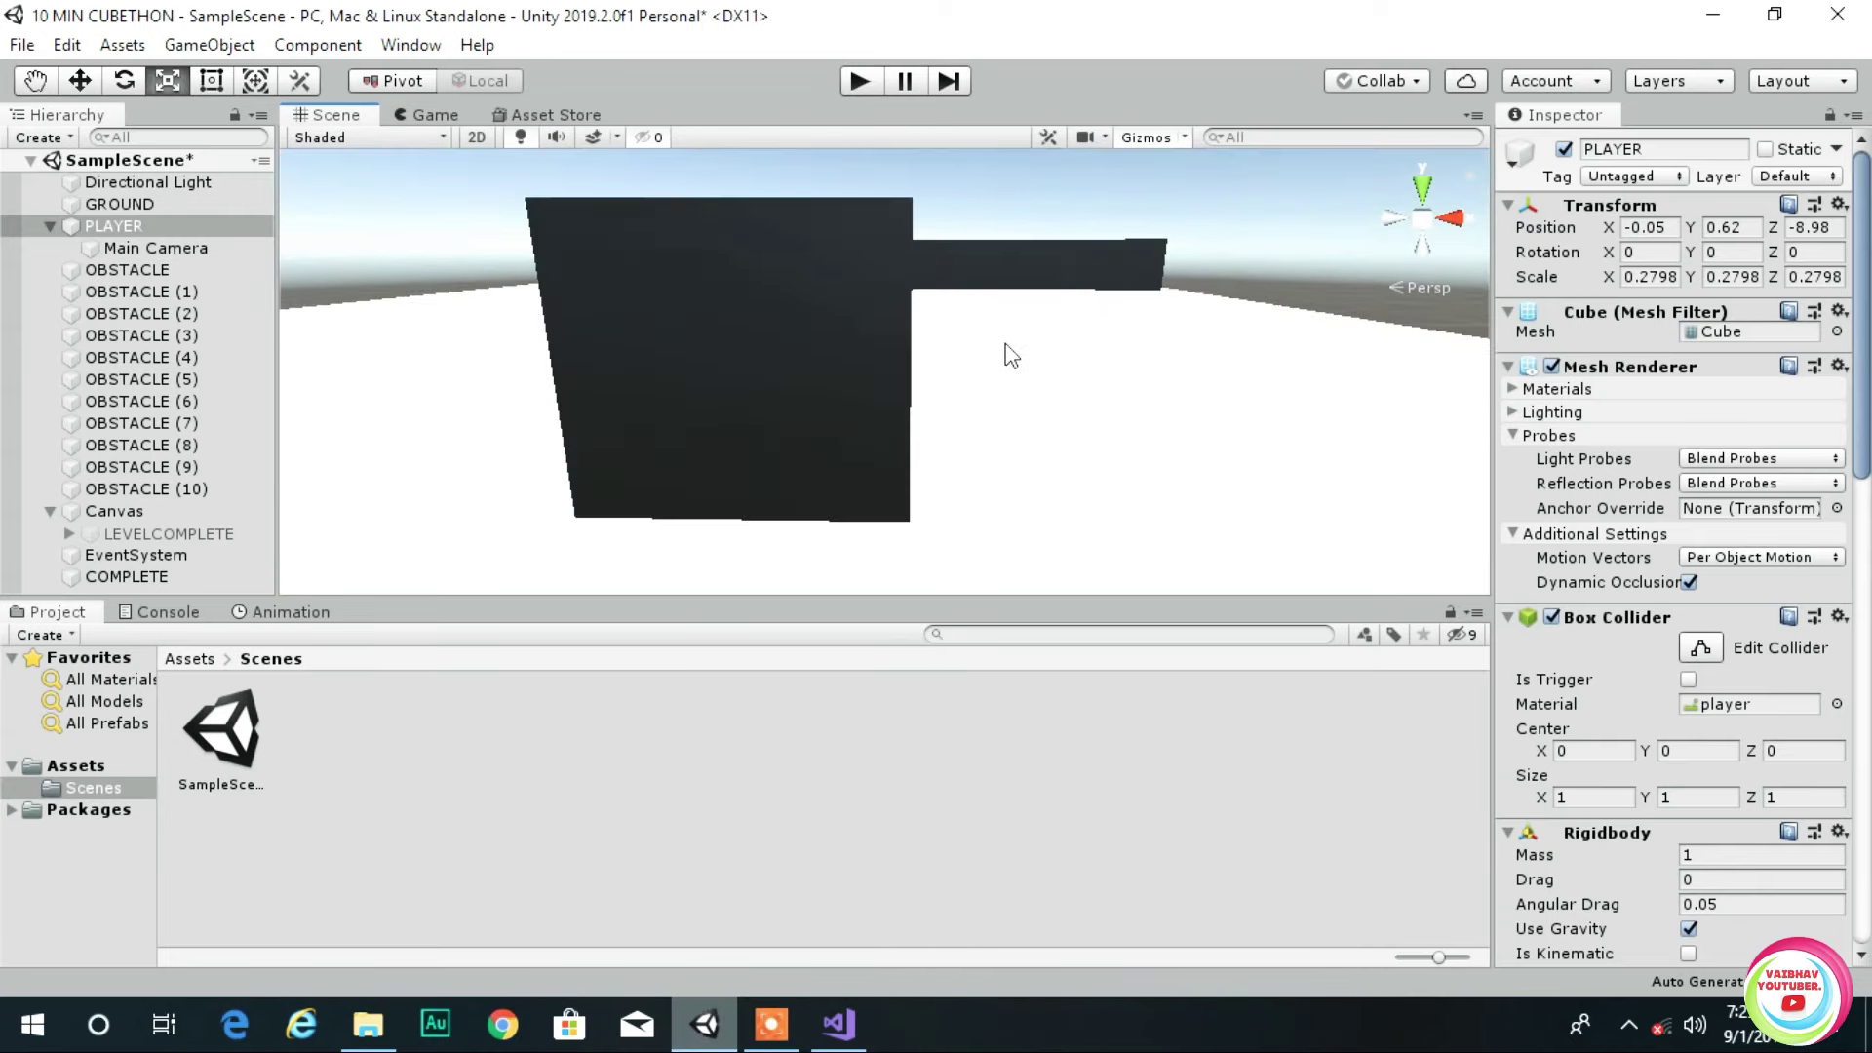
scroll(1003, 355, "down", 5)
middle_click_drag(1004, 354, 996, 513)
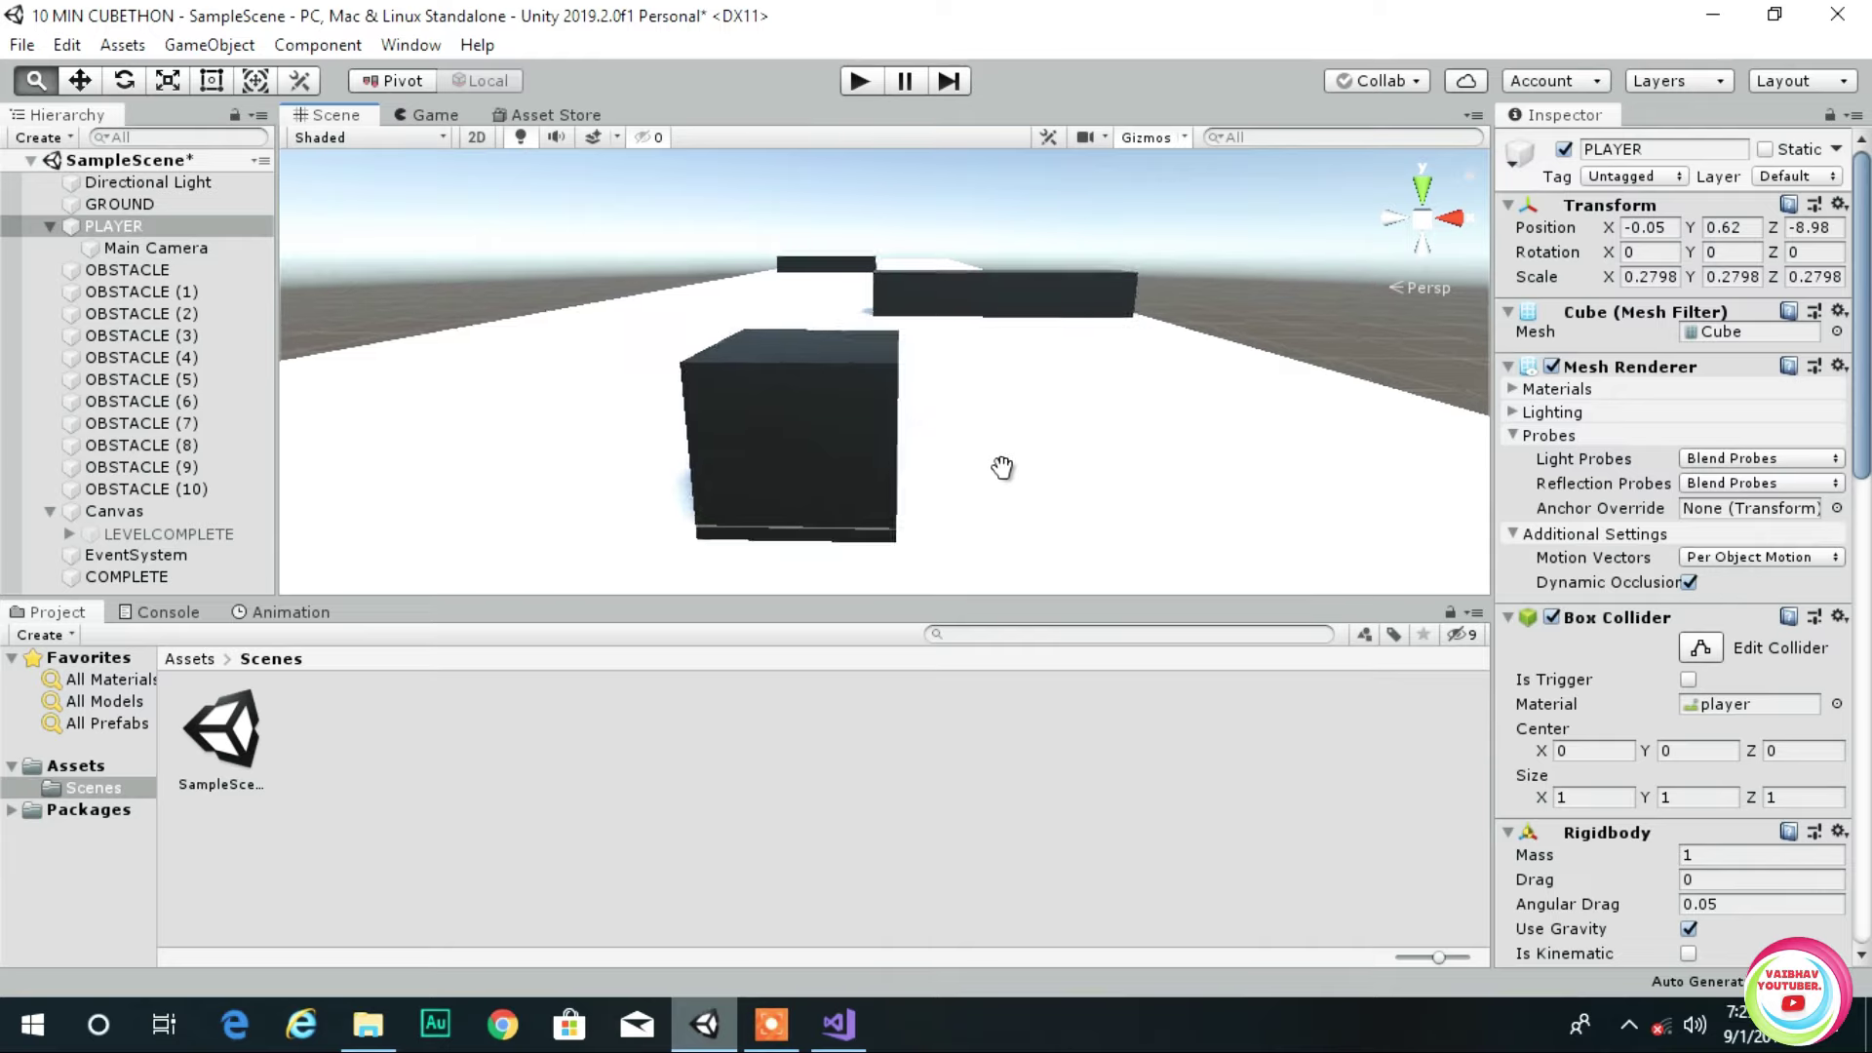
scroll(970, 375, "up", 5)
scroll(970, 376, "down", 6)
scroll(973, 382, "down", 3)
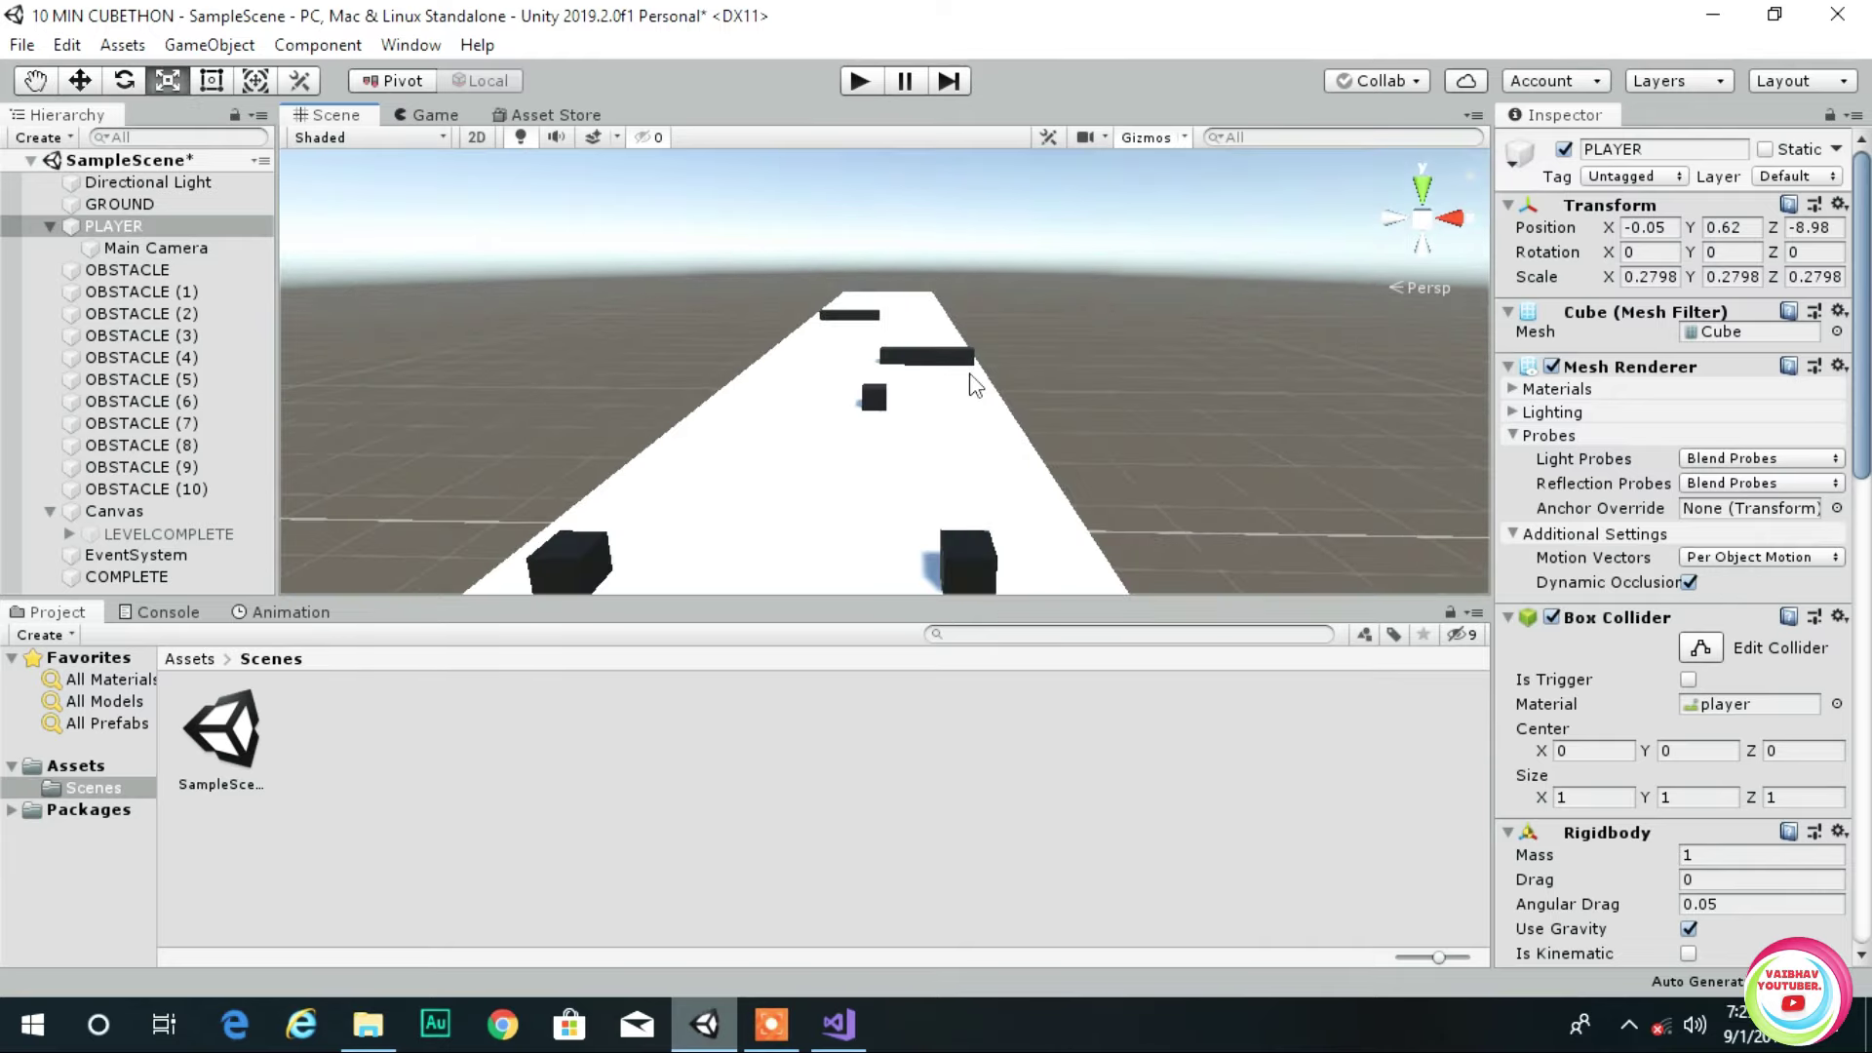